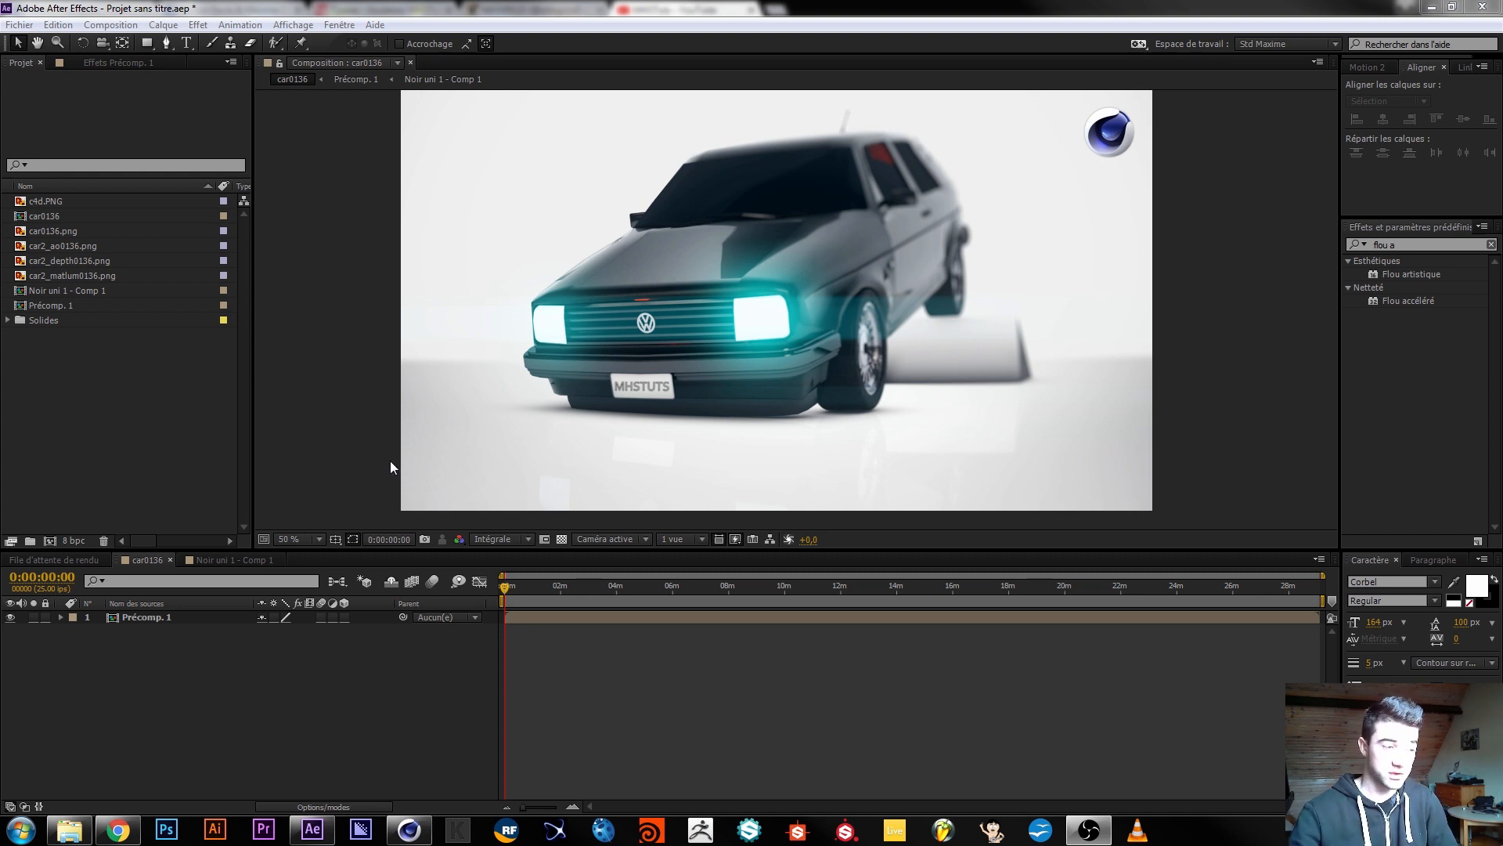
Cancel closing the unsaved project and look over the MHSTuts YouTube channel in Chrome before returning to After Effects.
left_click(1479, 9)
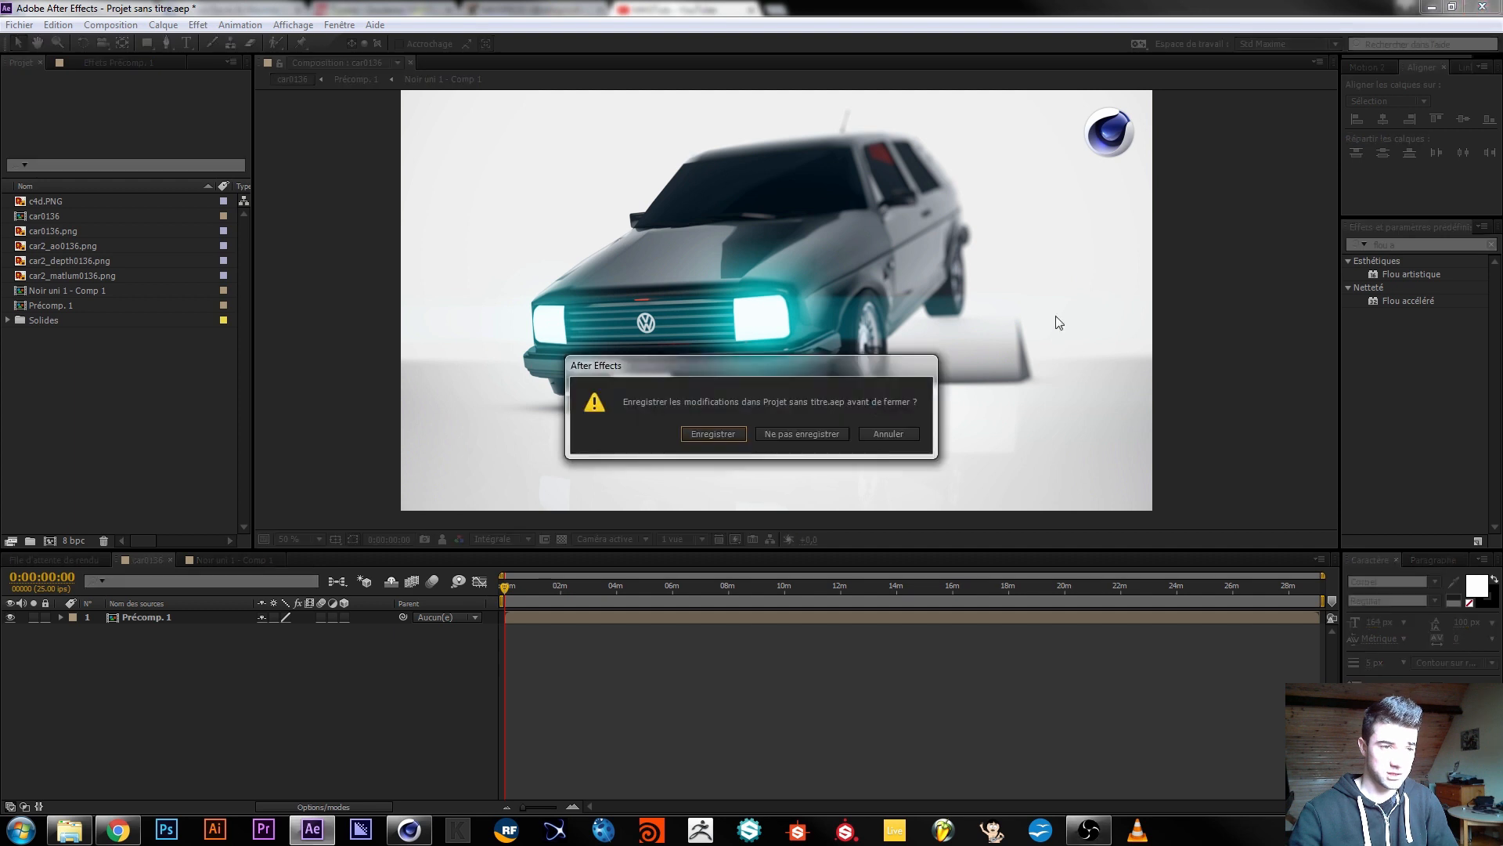
left_click(886, 437)
left_click(118, 830)
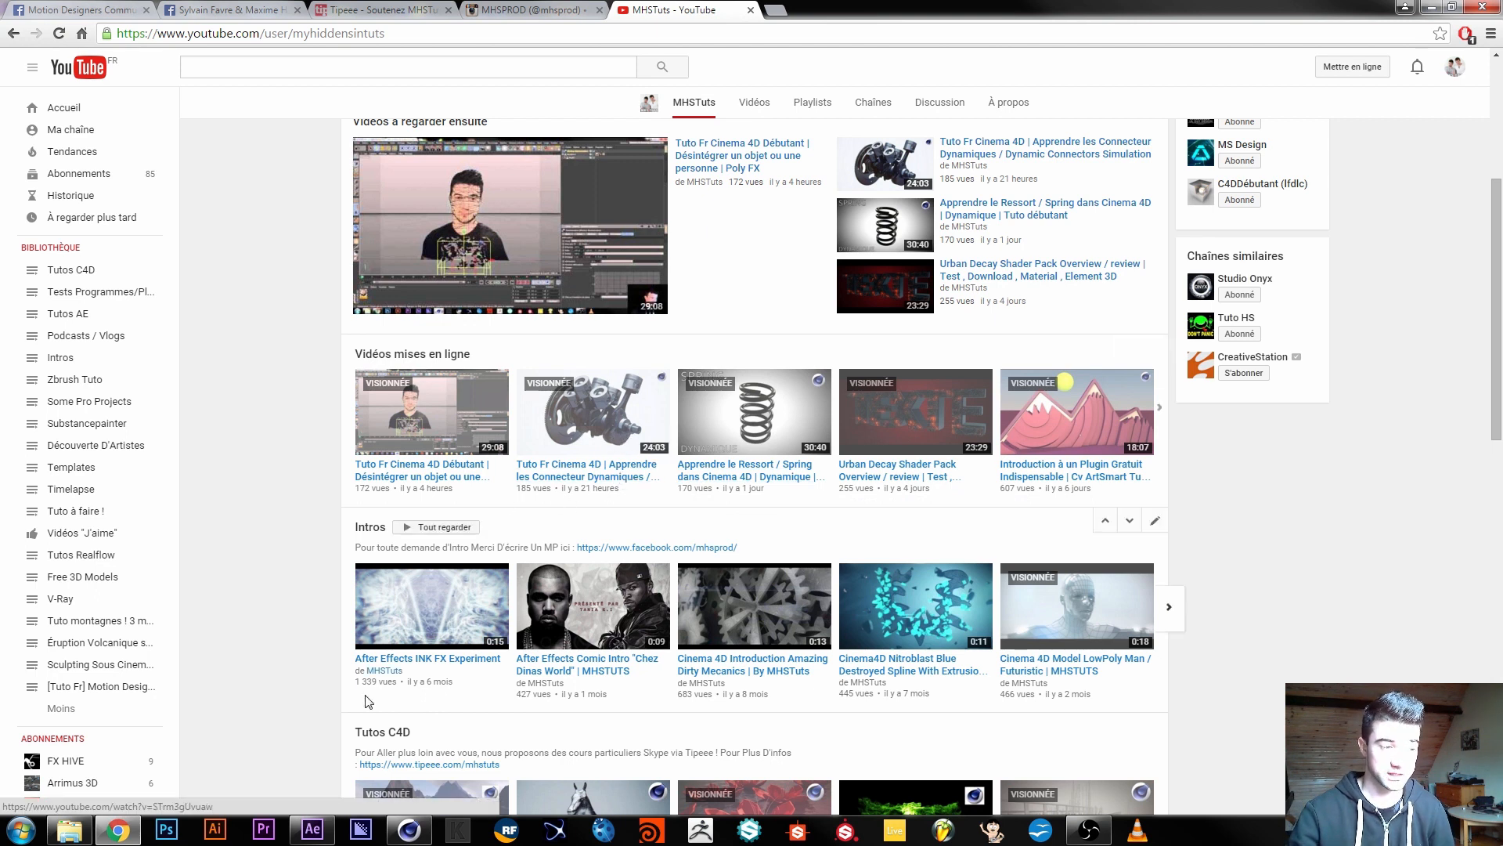
left_click(312, 829)
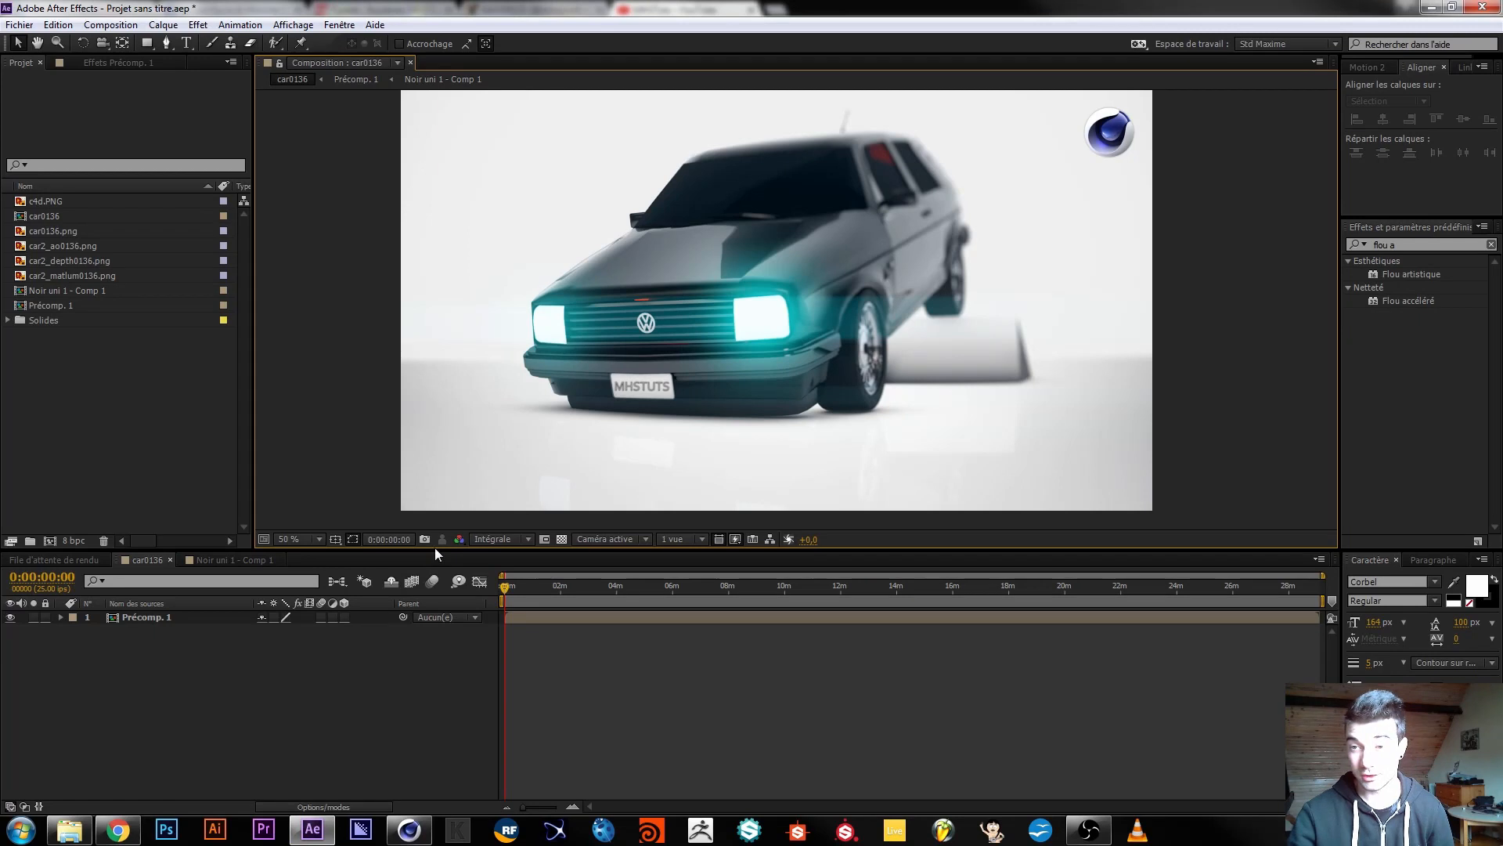
Switch to Cinema 4D and rewind the vw golf scene to frame 0, showing the whole car and ramp.
left_click(408, 829)
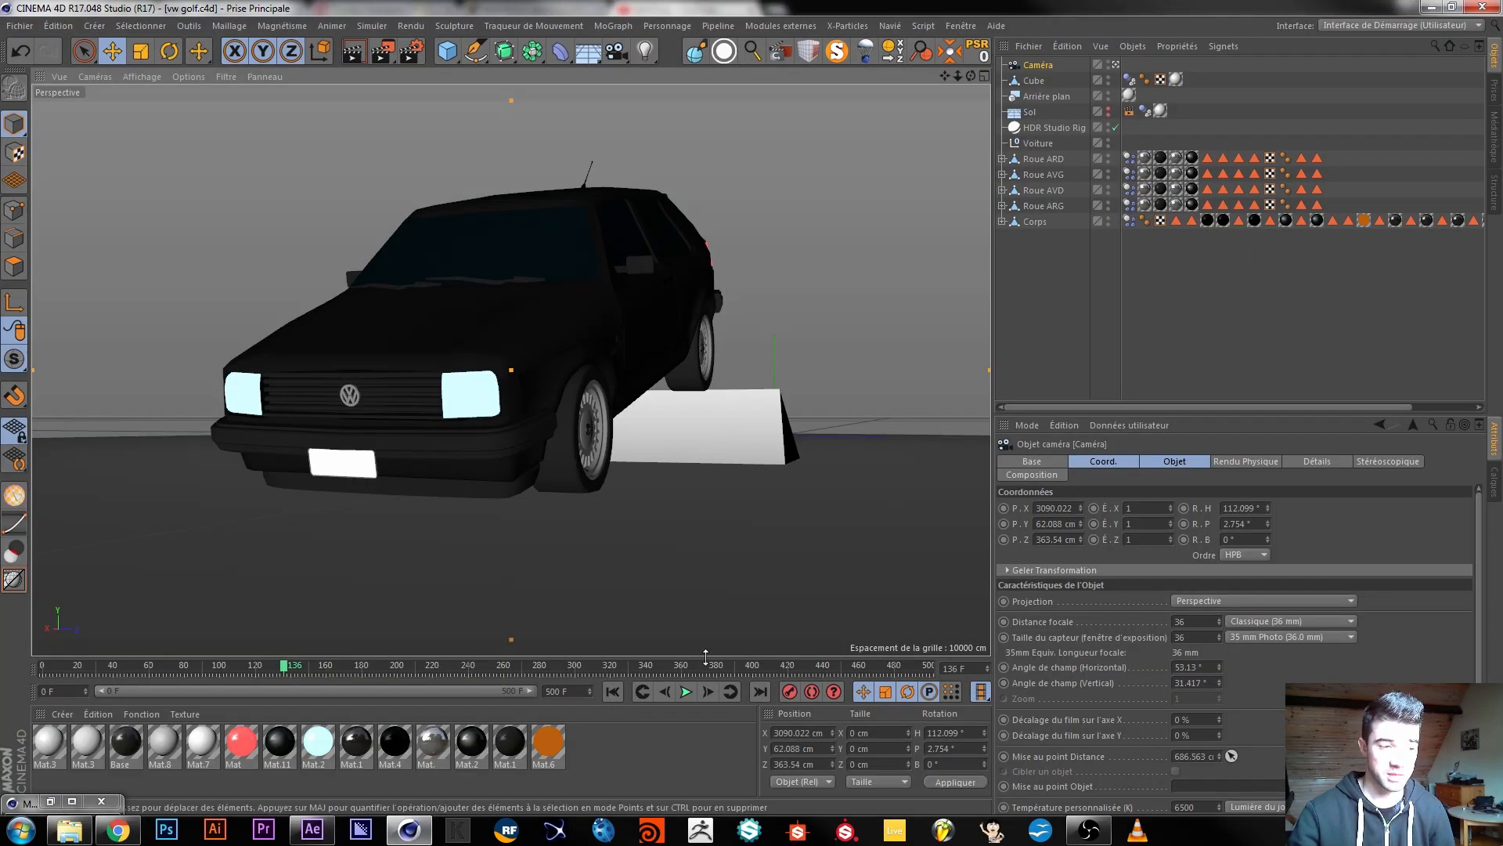
left_click(612, 693)
left_click_drag(759, 429, 520, 403, "alt")
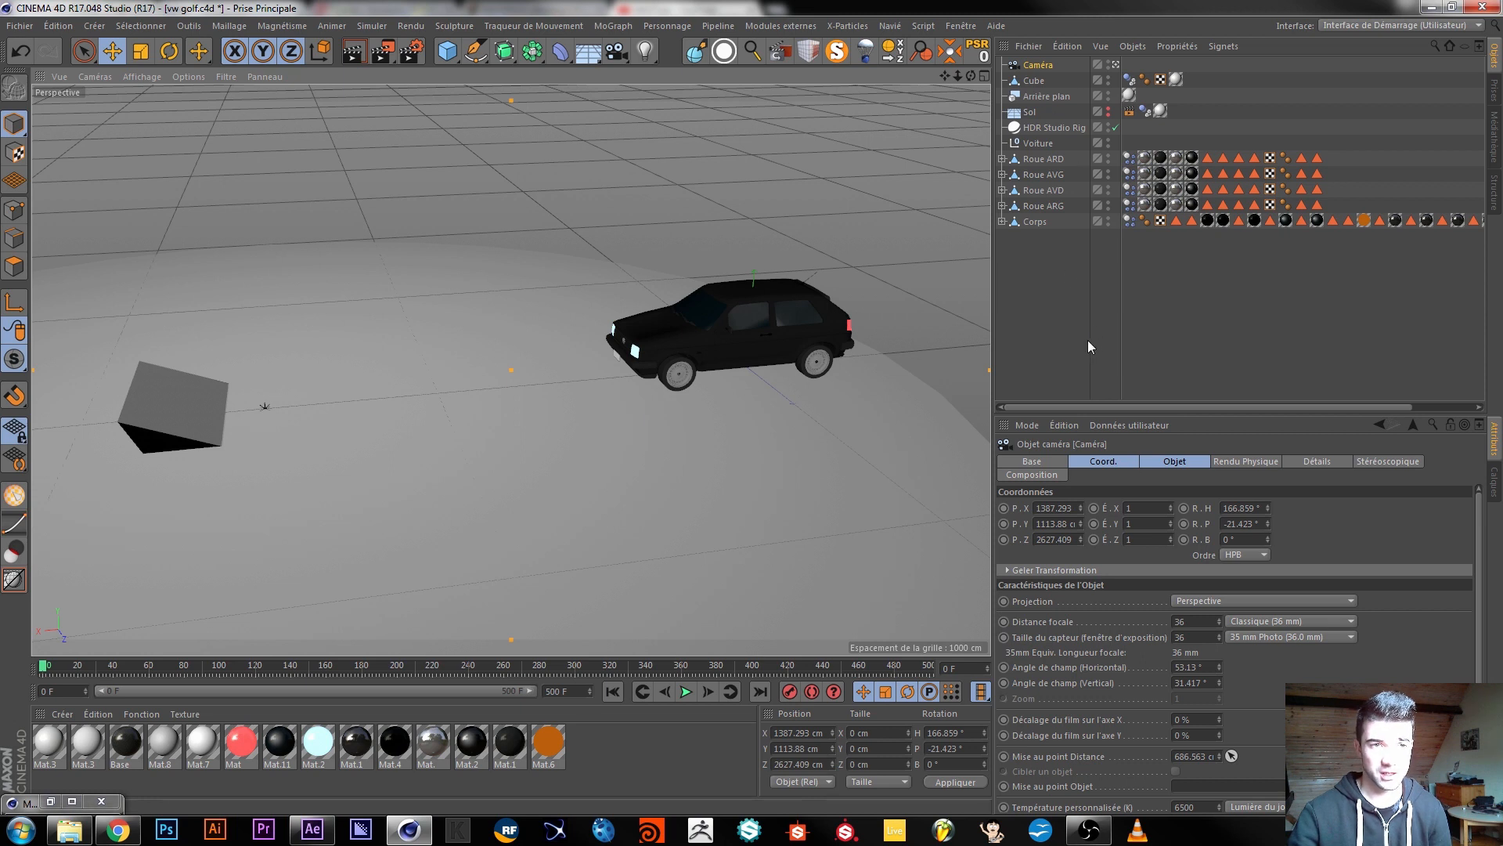
Expand the four Roue wheel objects and examine the connector settings of Roue ARG.
left_click(1002, 205)
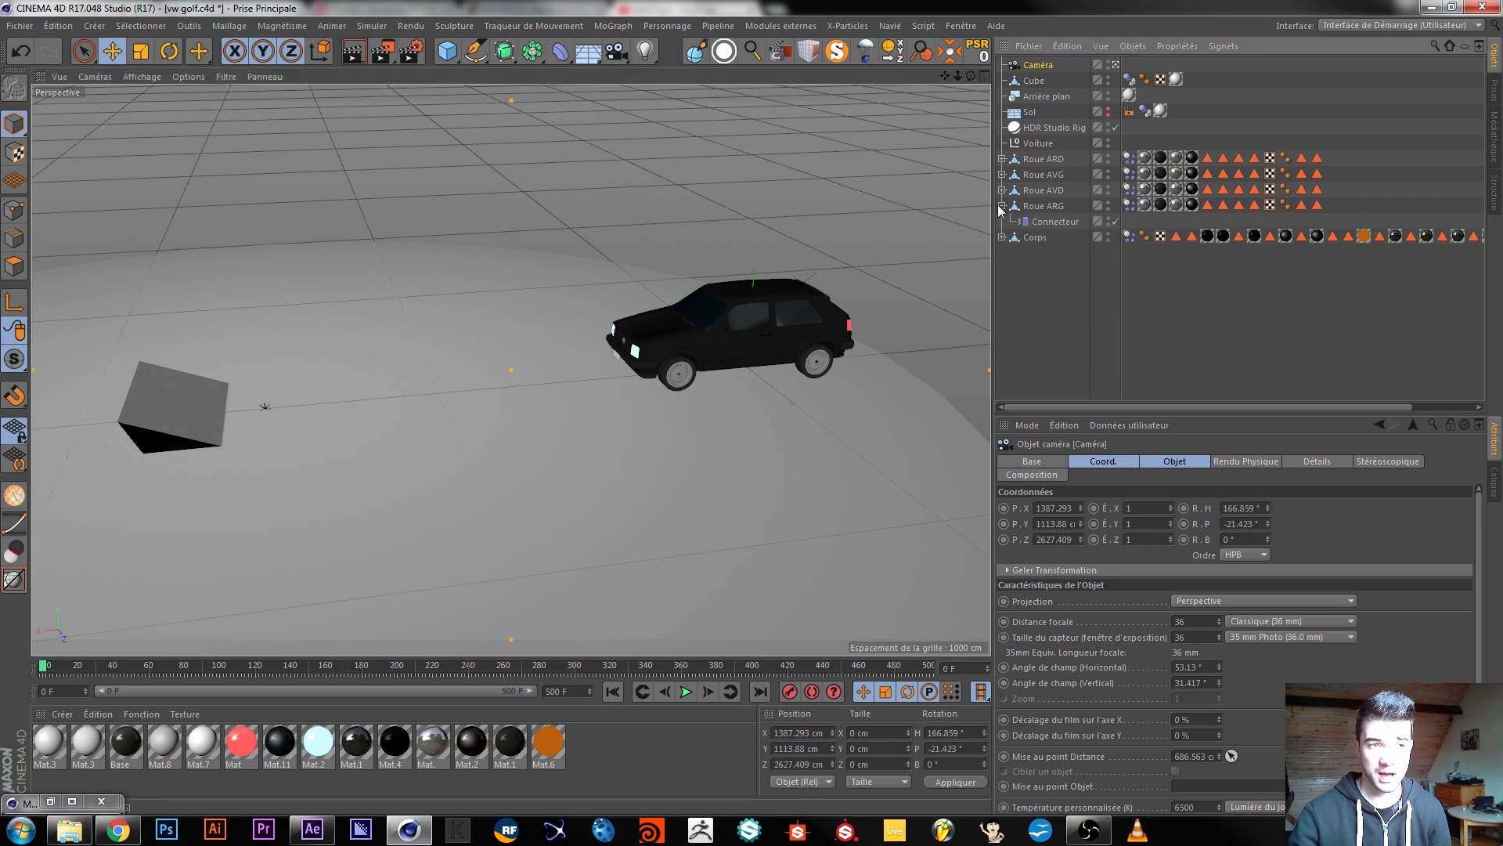
left_click(1035, 224)
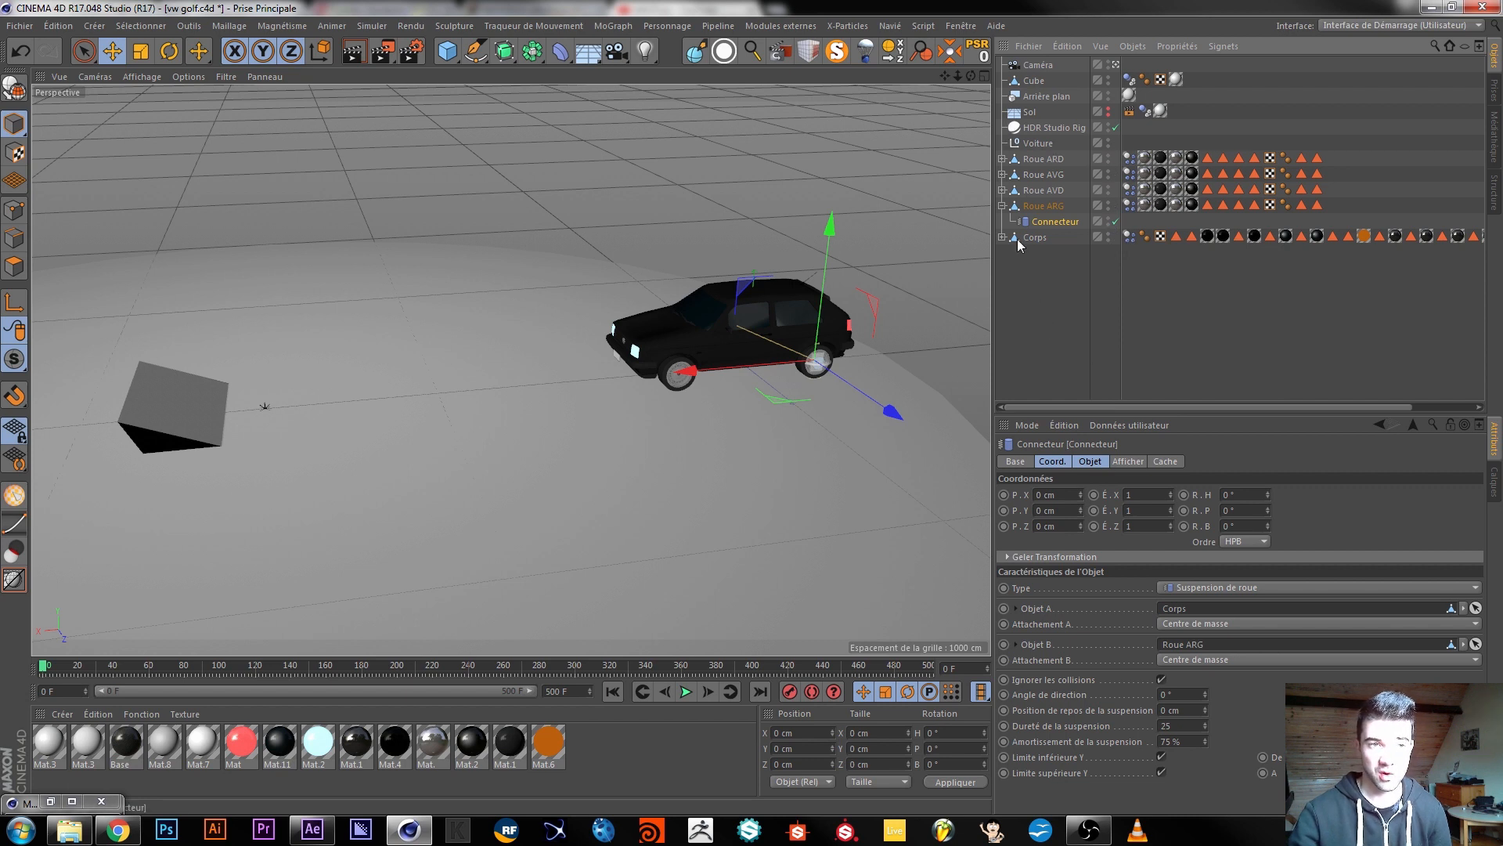
left_click(1002, 191)
left_click(1002, 174)
left_click(1002, 159)
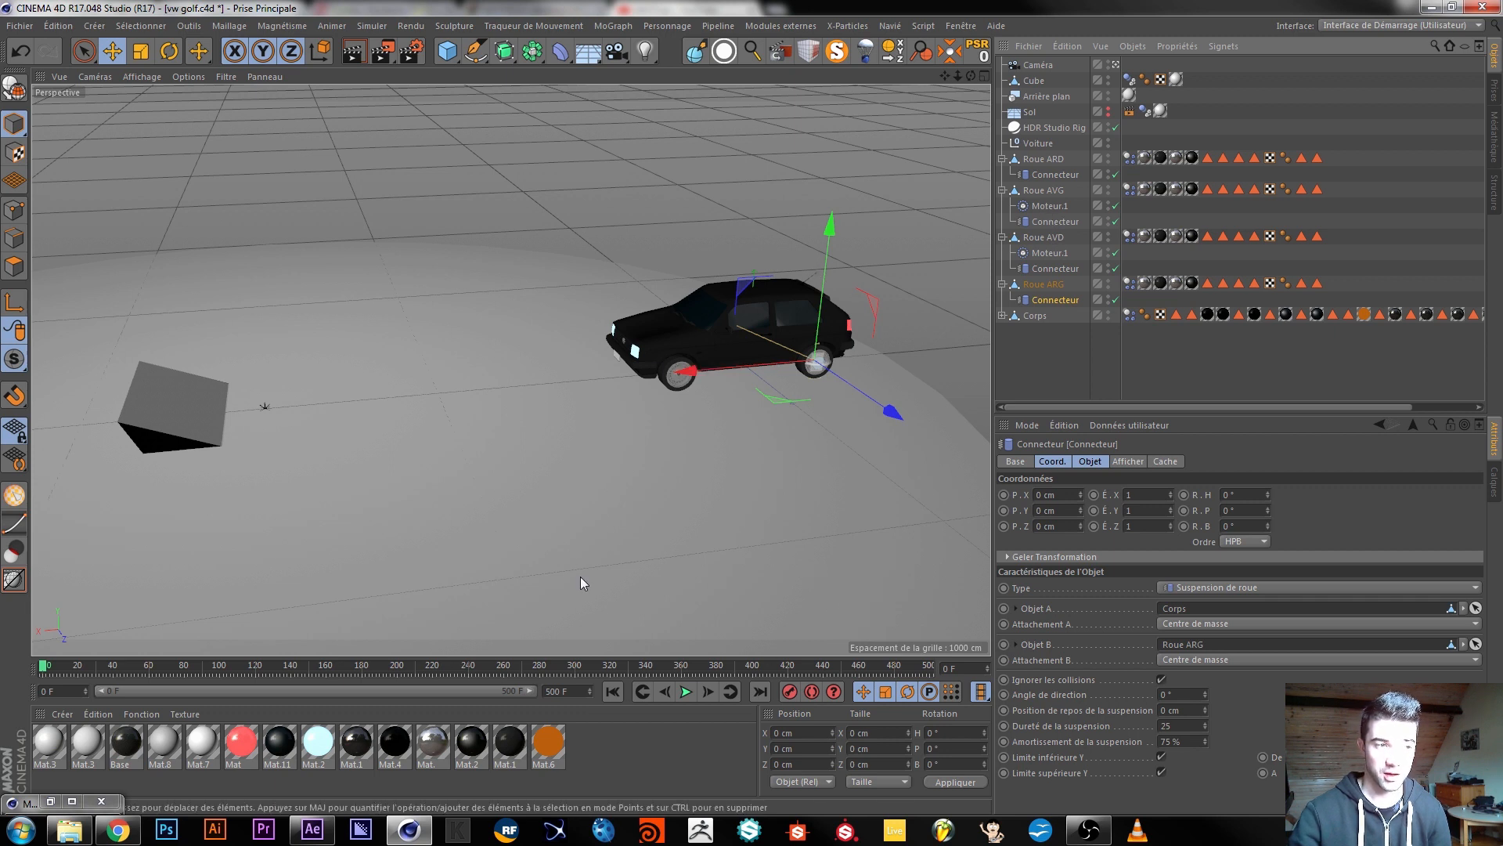
Play the simulation of the car driving over the ramp and stop it.
left_click(686, 691)
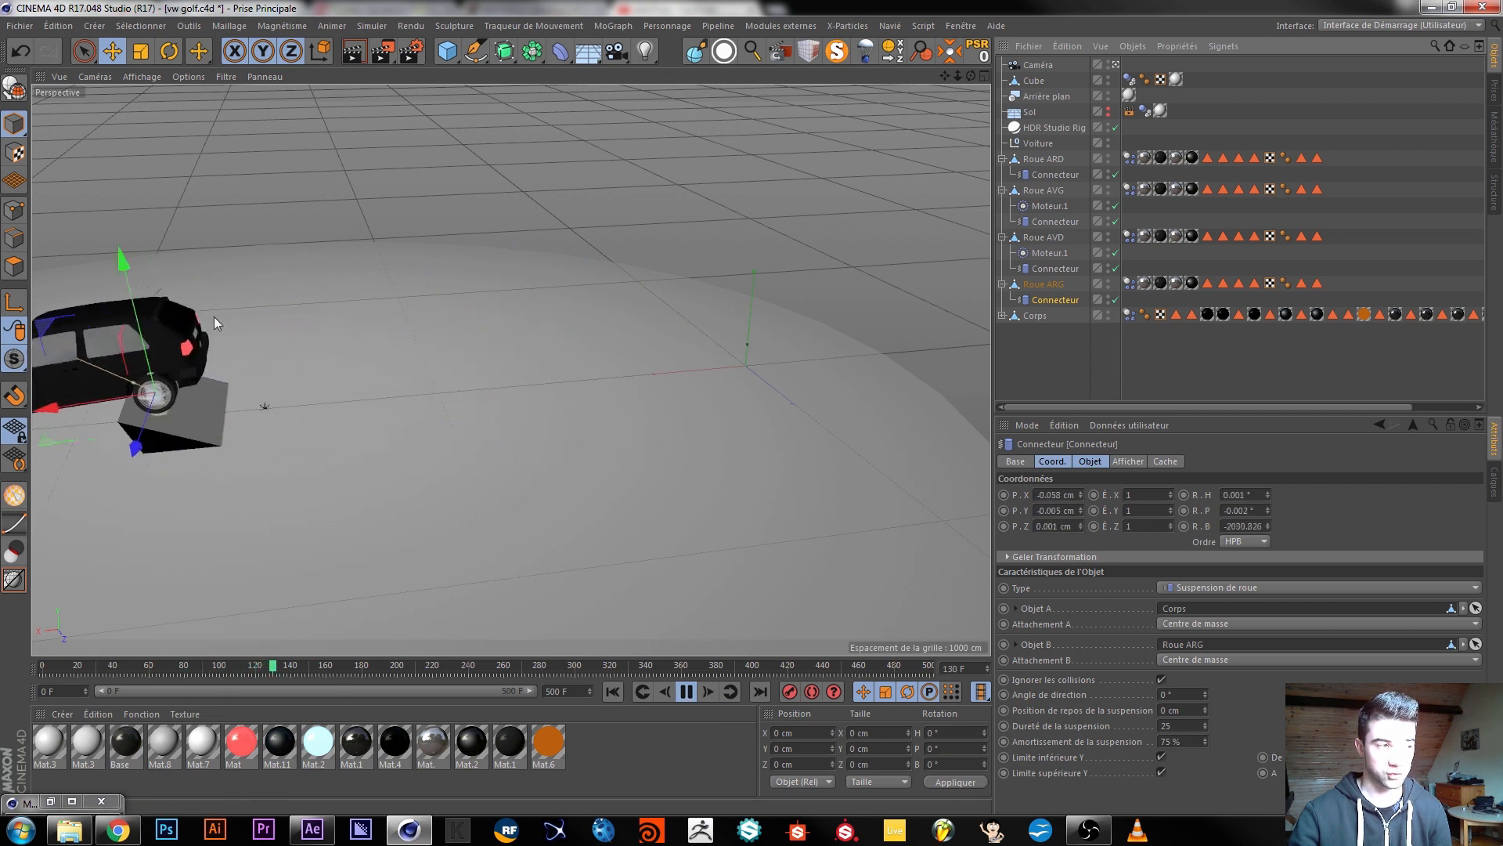
left_click(687, 692)
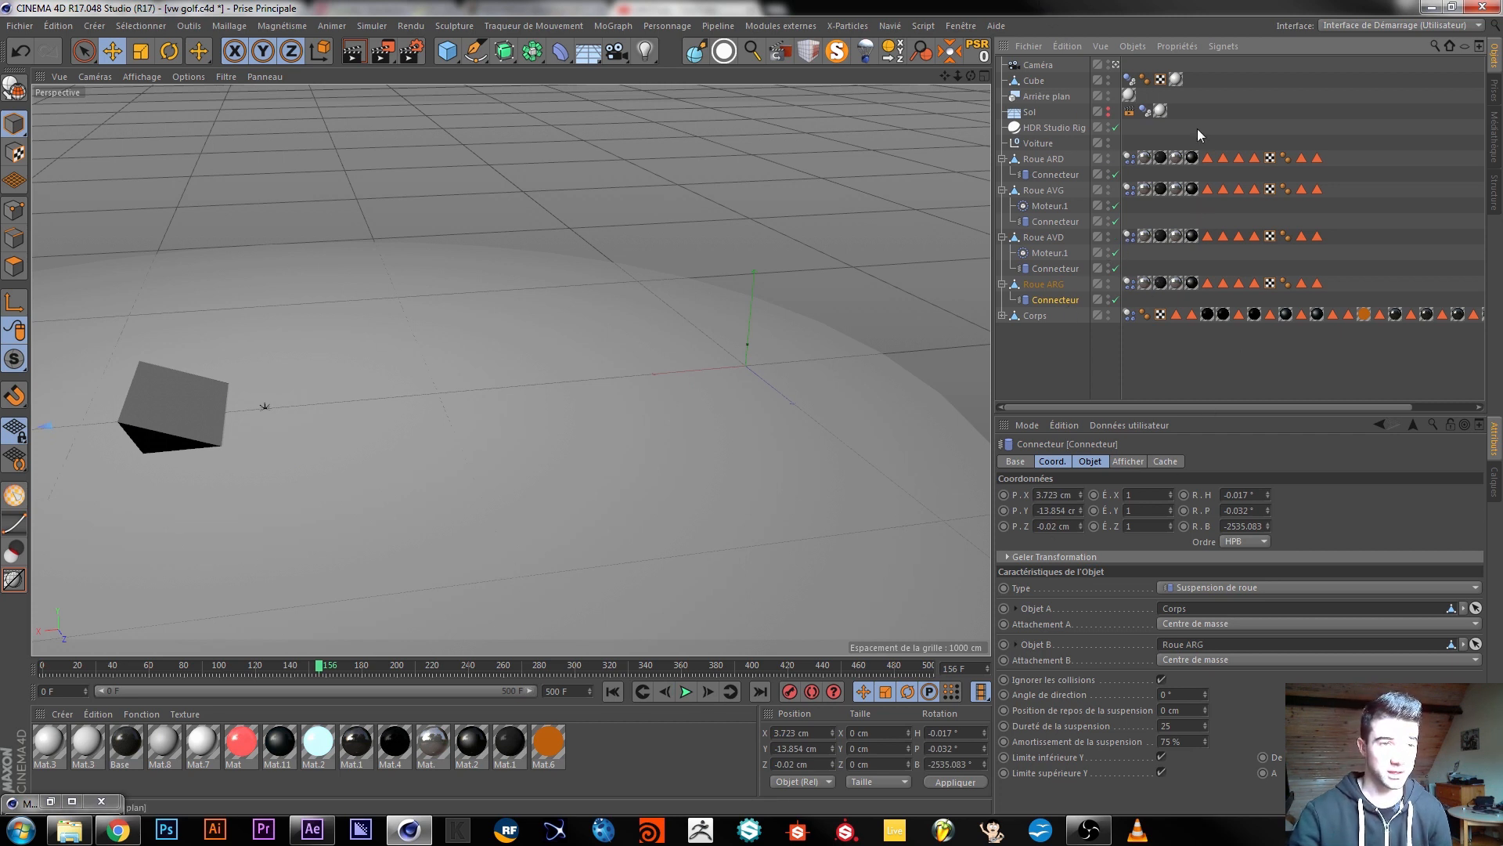
View the available dynamics objects, including the connector and motor, and clear the object selection.
left_click(372, 26)
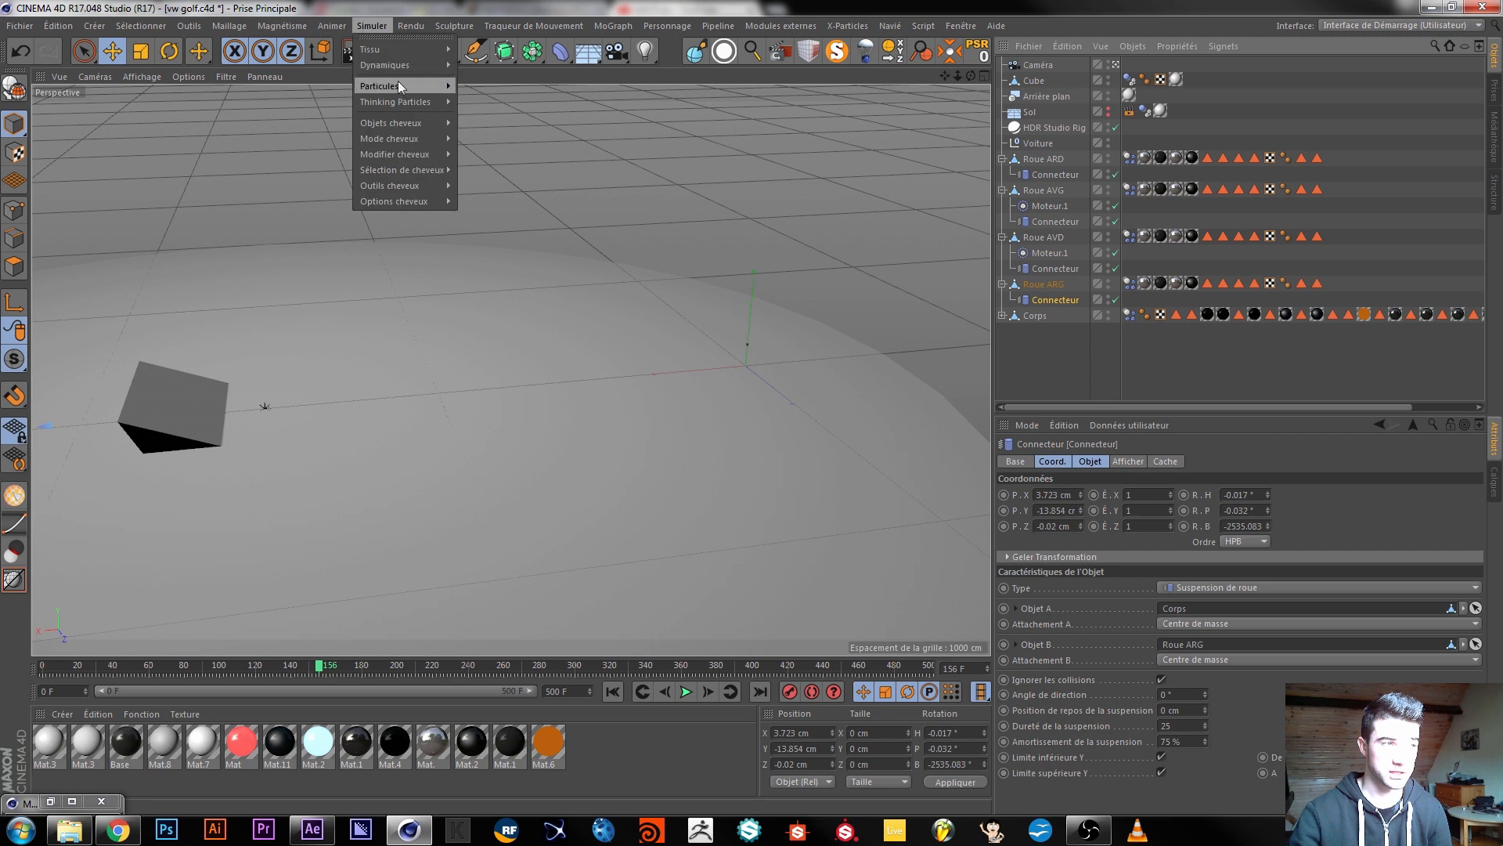
mouse_move(412, 102)
mouse_move(415, 65)
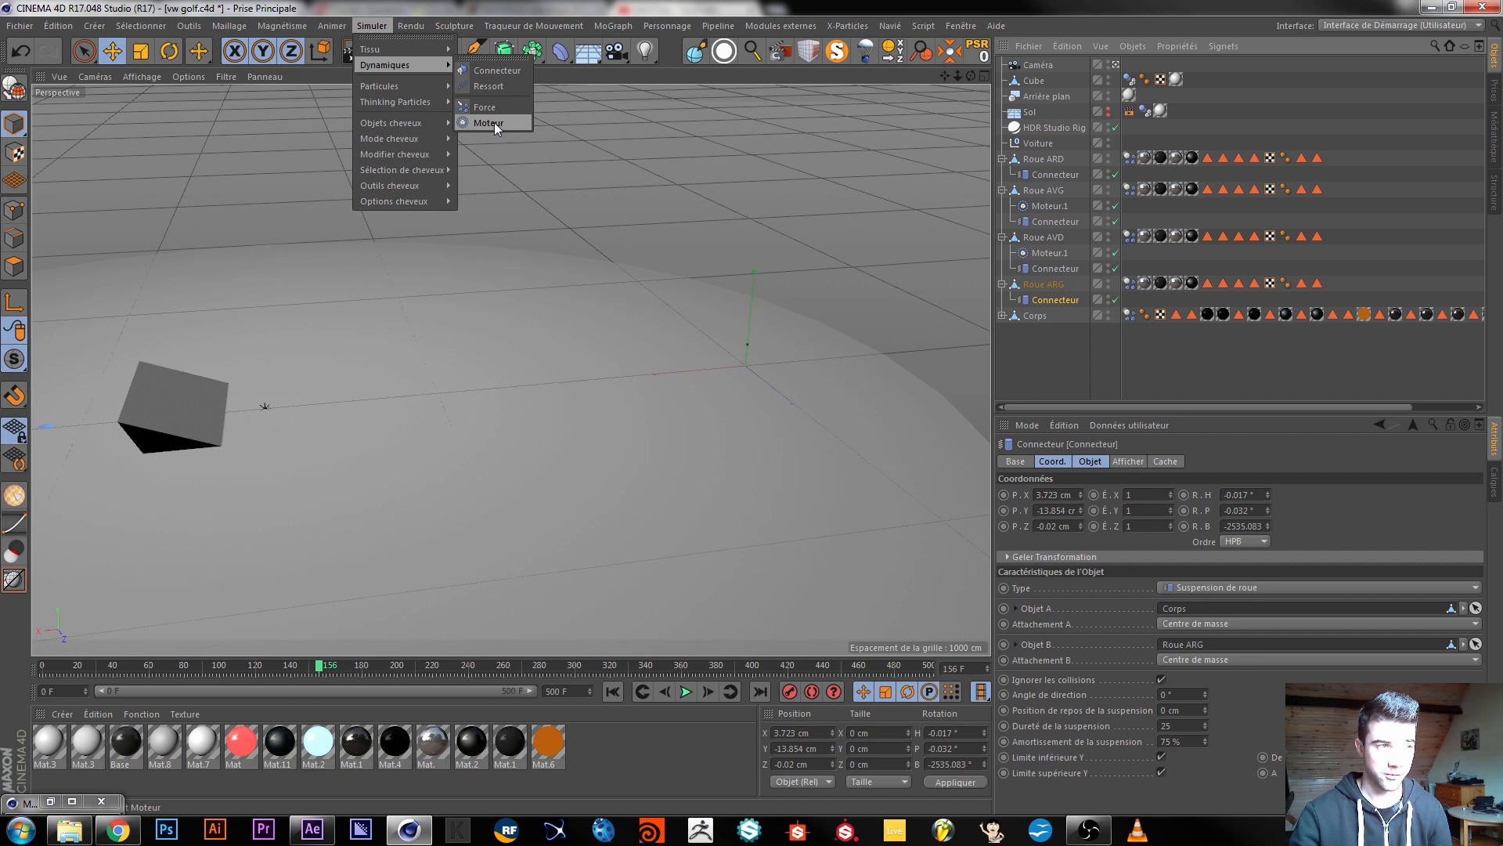
left_click(1079, 340)
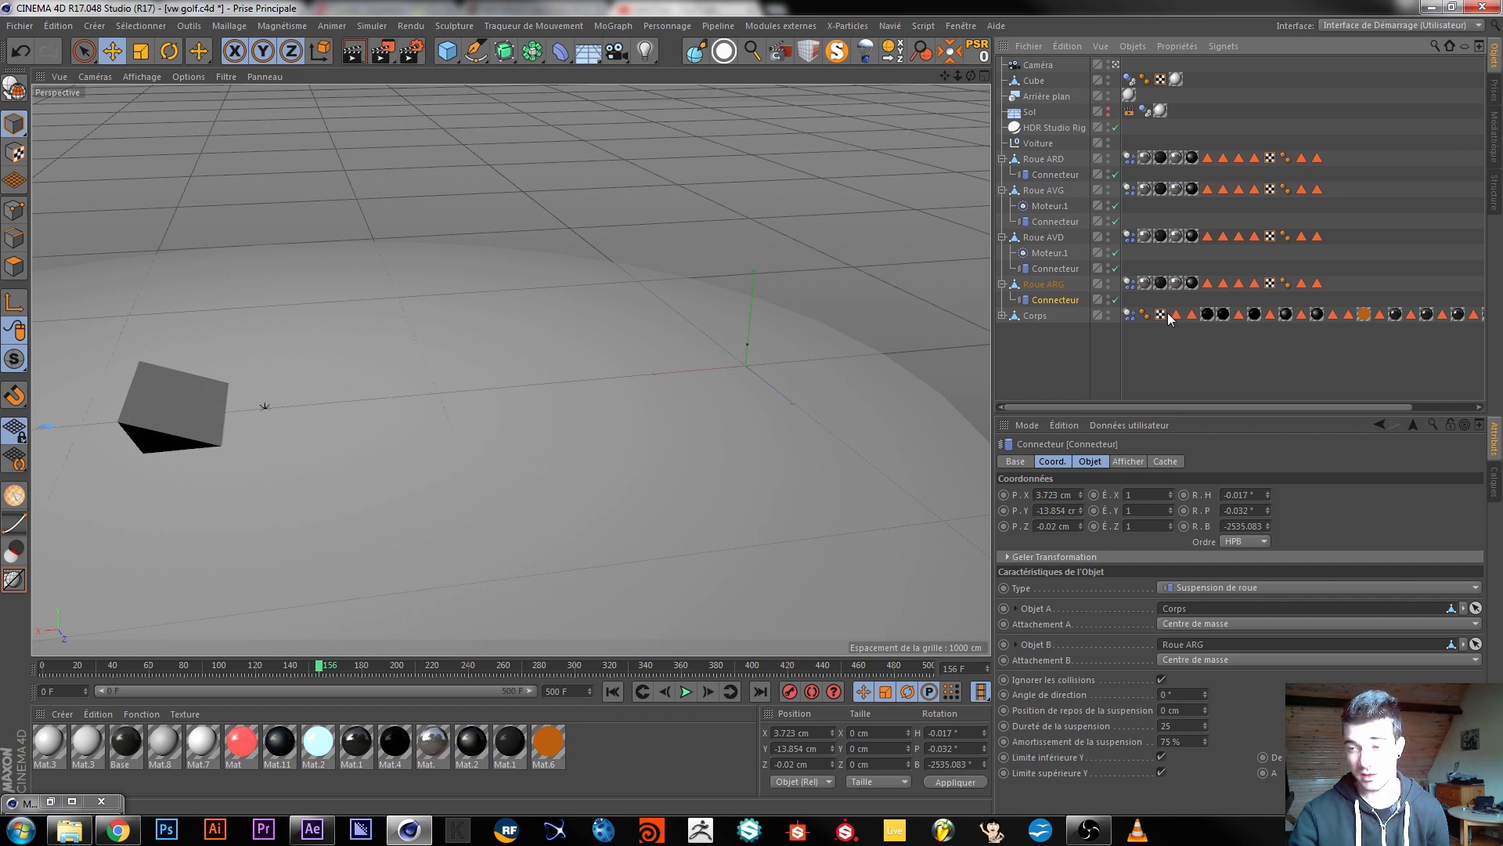
left_click(1053, 338)
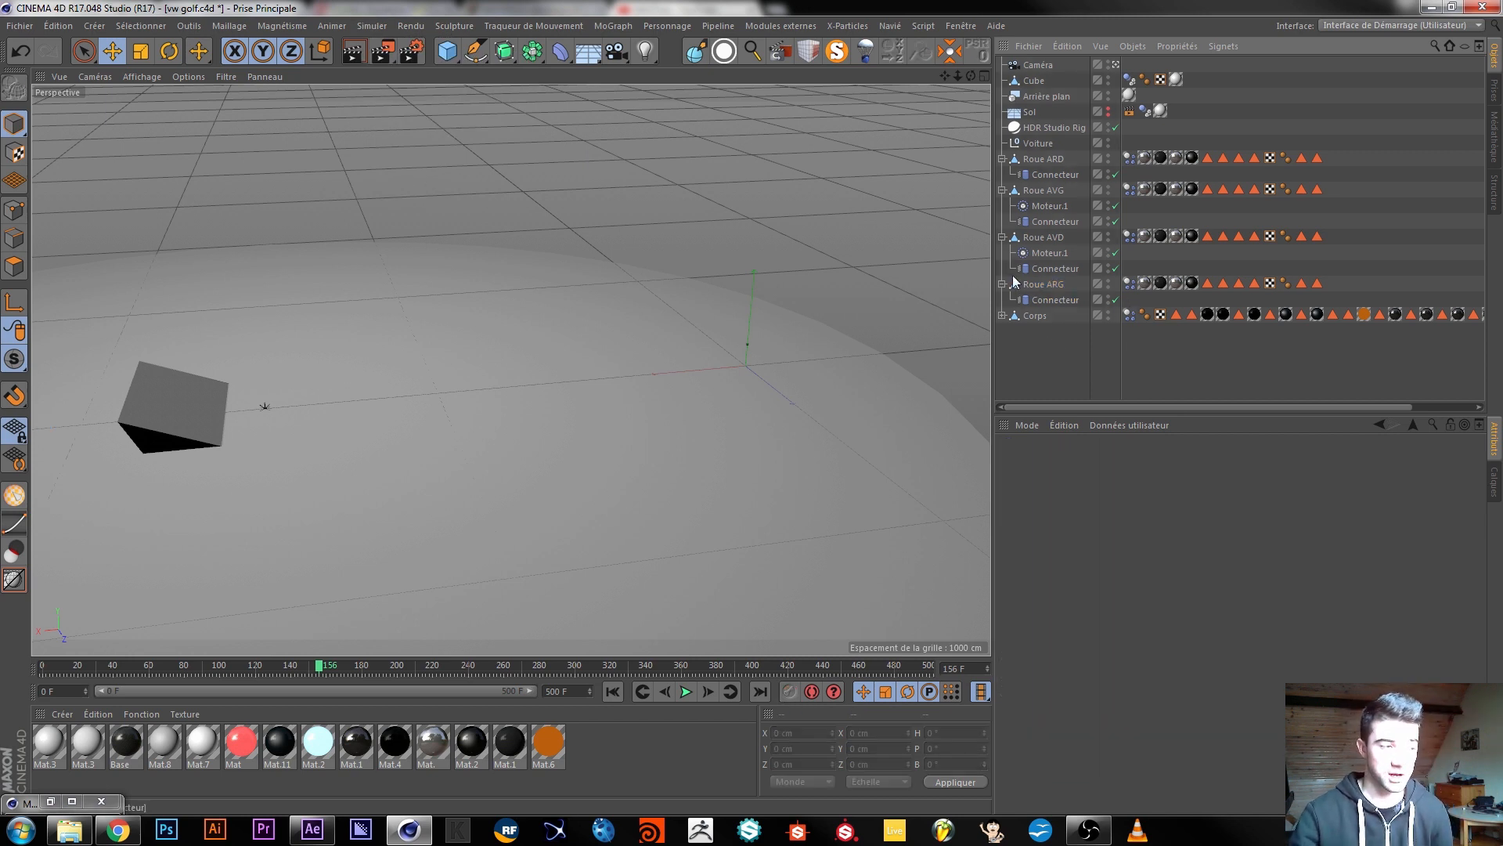
Rewind to frame 0 and delete the Arrière plan, Cube, Sol, HDR Studio Rig and Caméra objects.
left_click(615, 692)
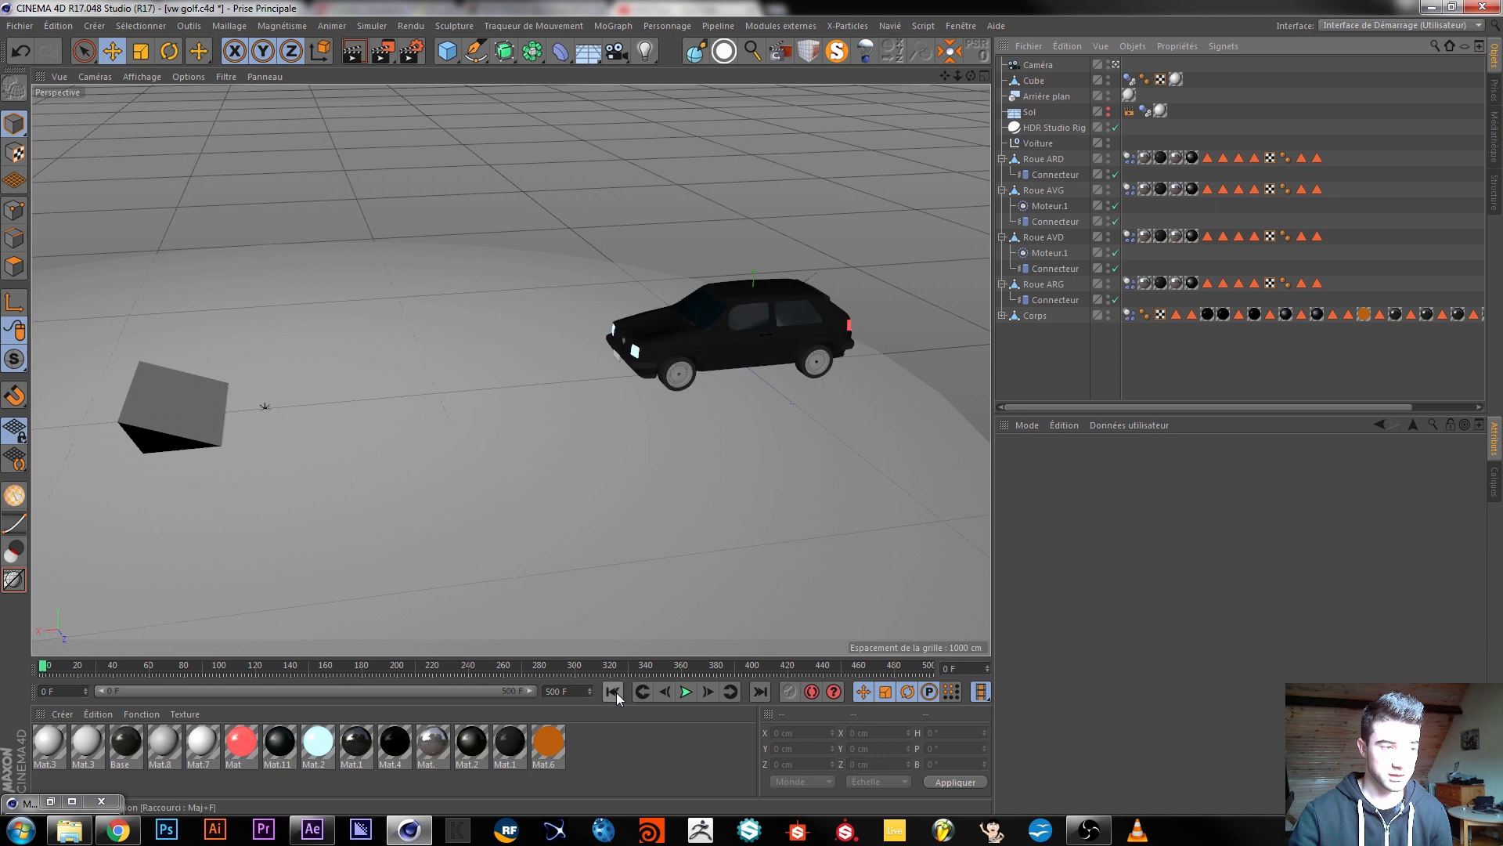
left_click(198, 432)
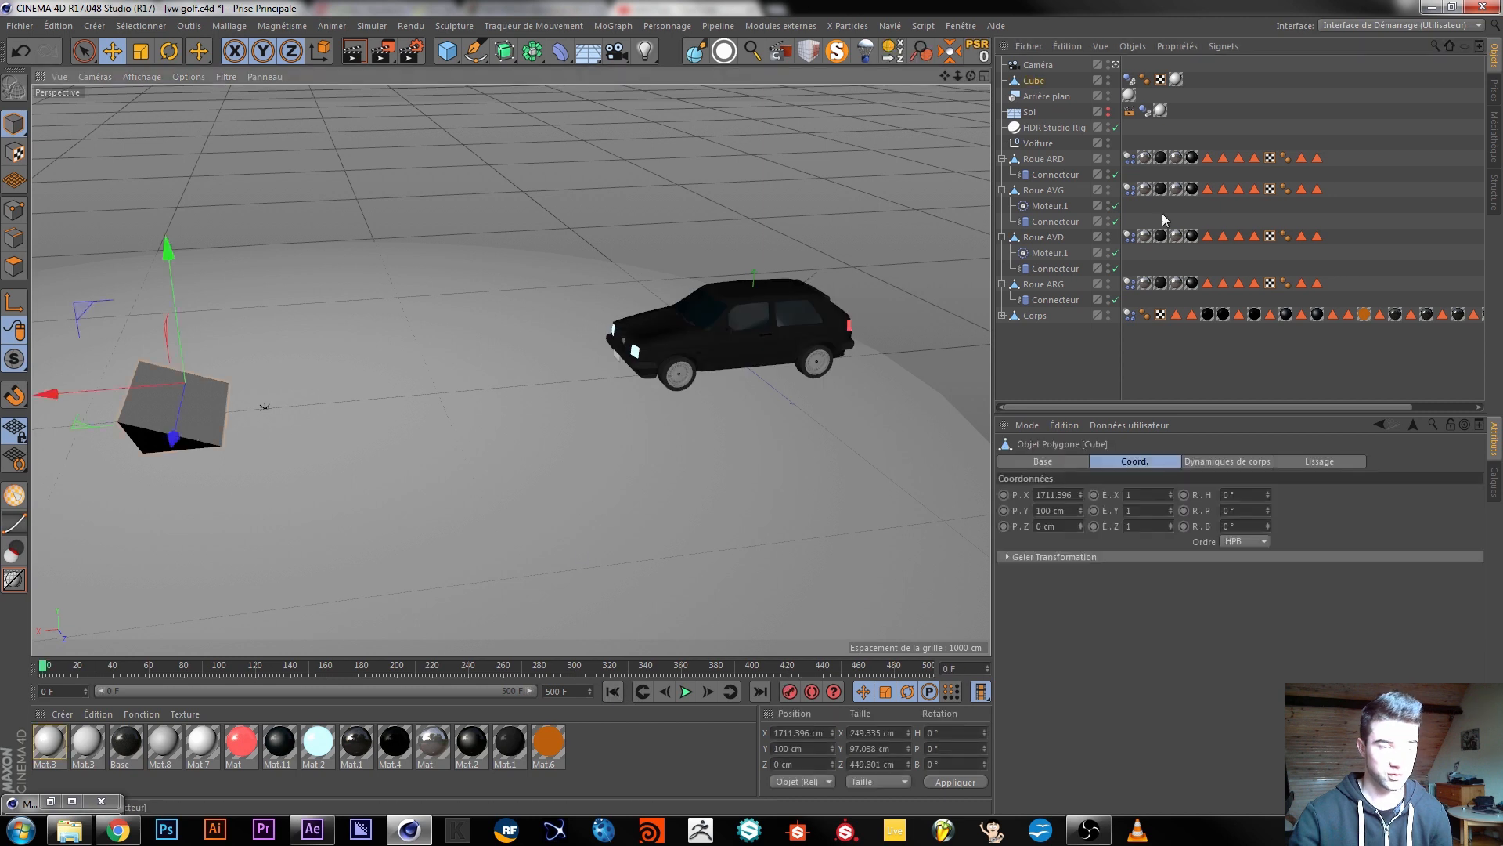
left_click(1037, 100)
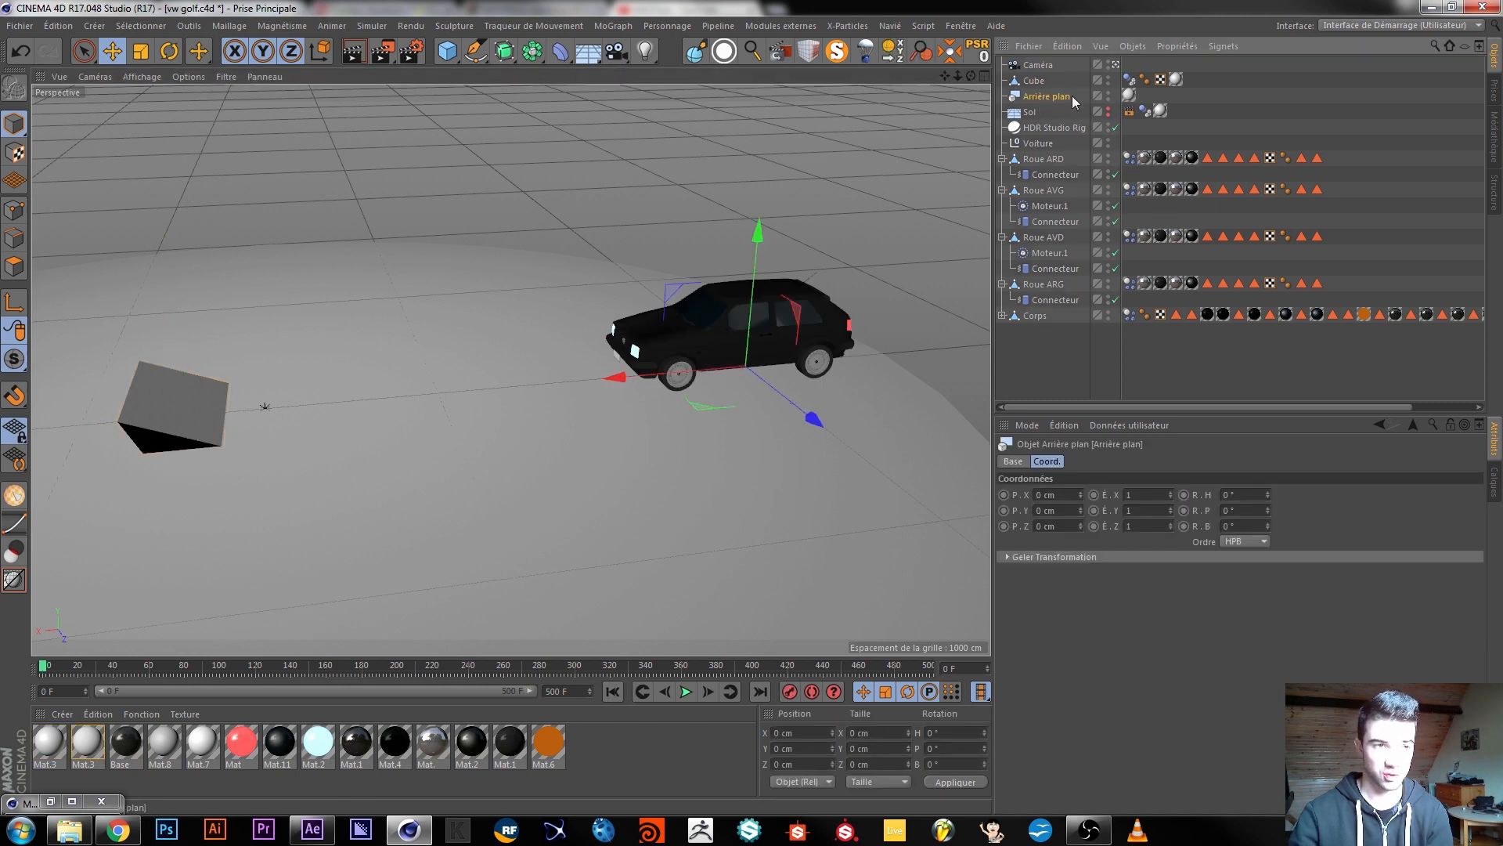
key("Delete")
left_click(1035, 82)
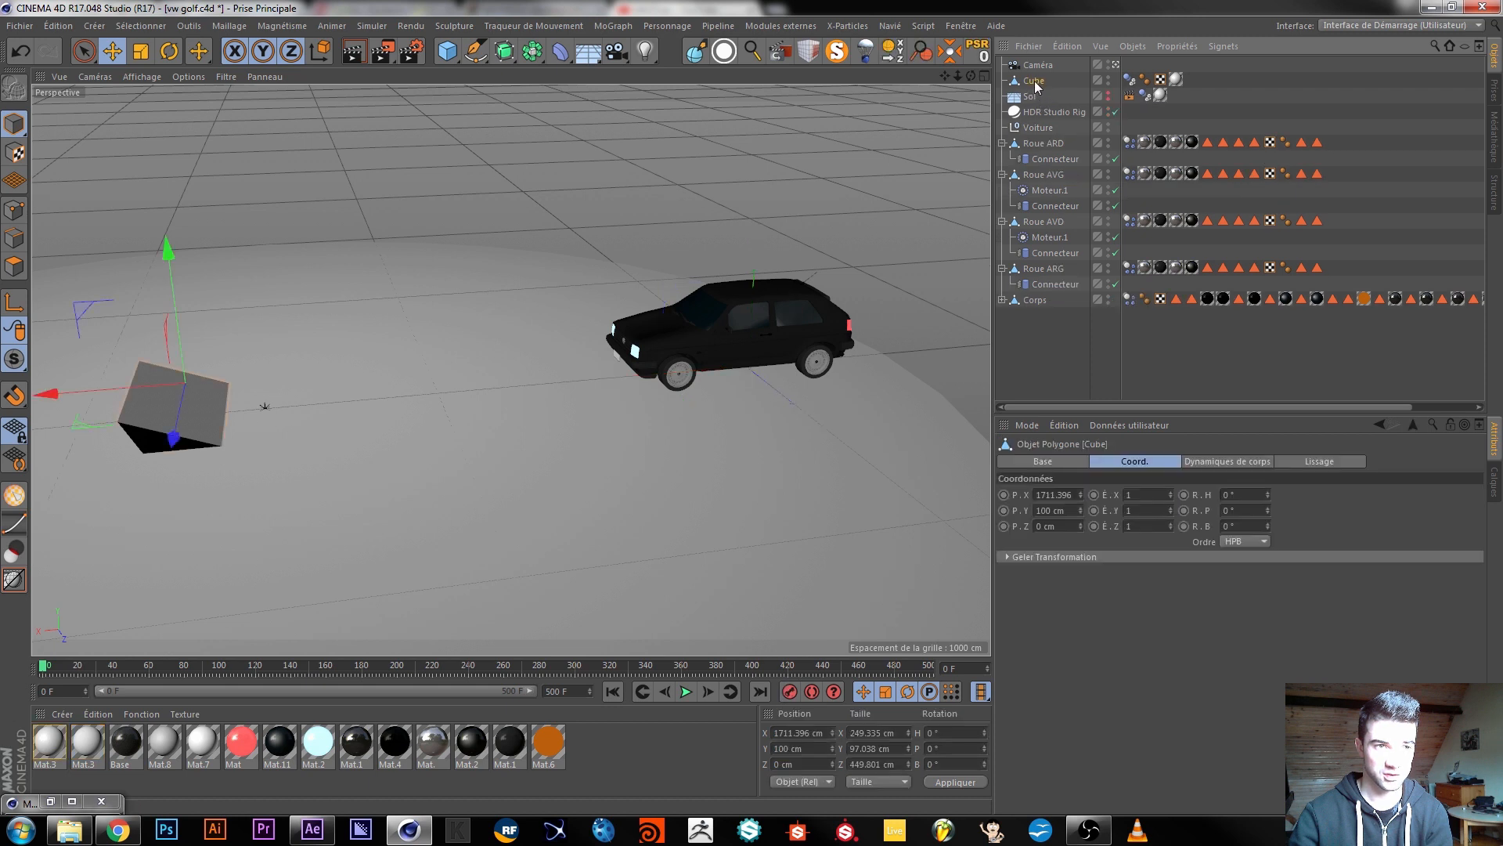
key("Delete")
key("Delete")
left_click(1035, 69)
key("Delete")
left_click(1042, 65)
key("Delete")
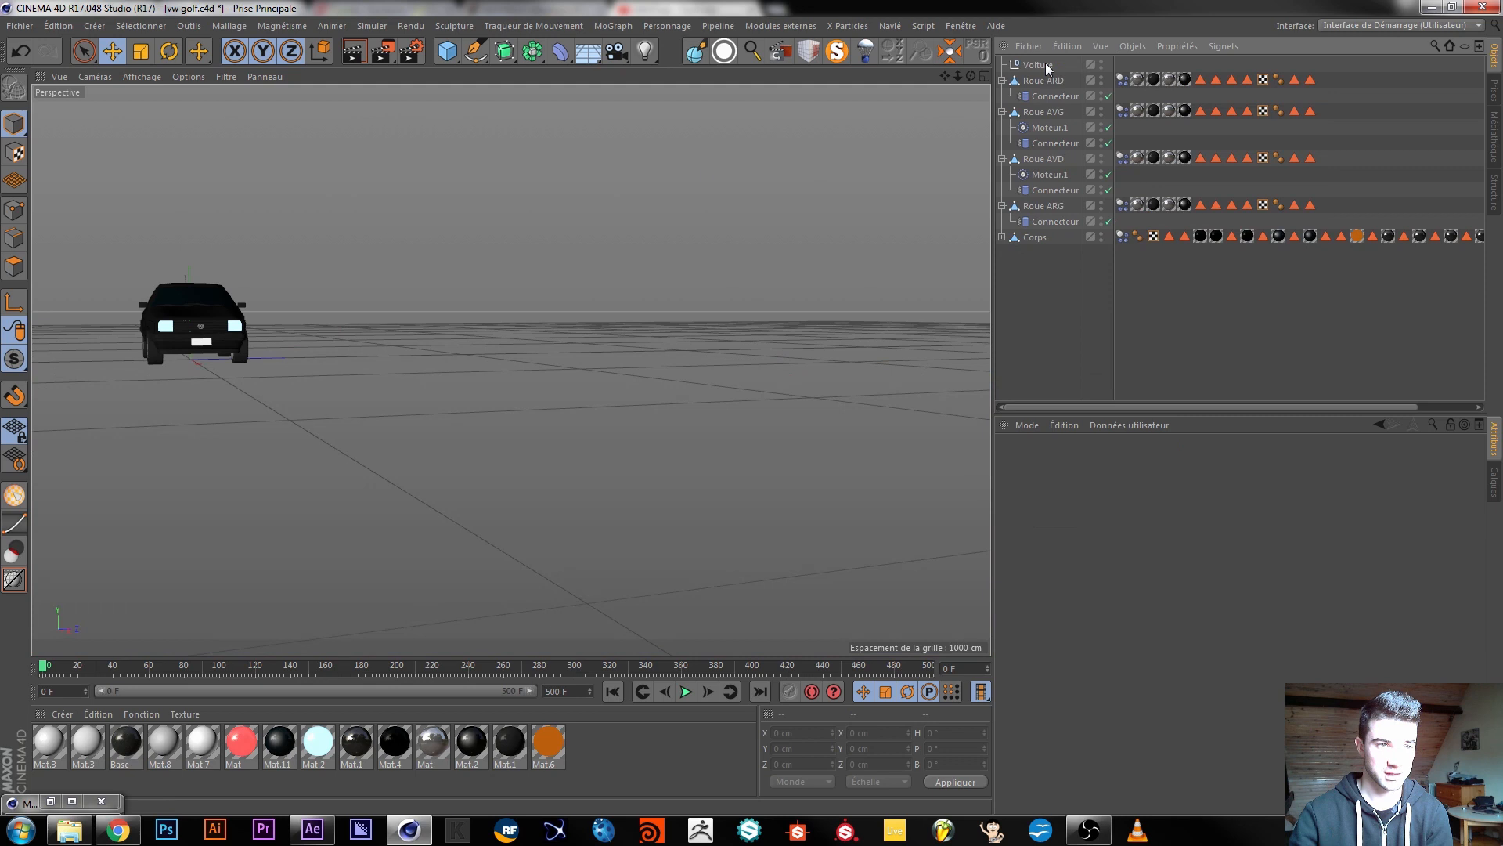
Delete the rigid body dynamics tags from the four Roue wheels and the Corps object.
scroll(231, 332, "up", 2)
left_click_drag(231, 332, 133, 357, "alt")
middle_click_drag(274, 321, 512, 390, "alt")
scroll(508, 321, "up", 5)
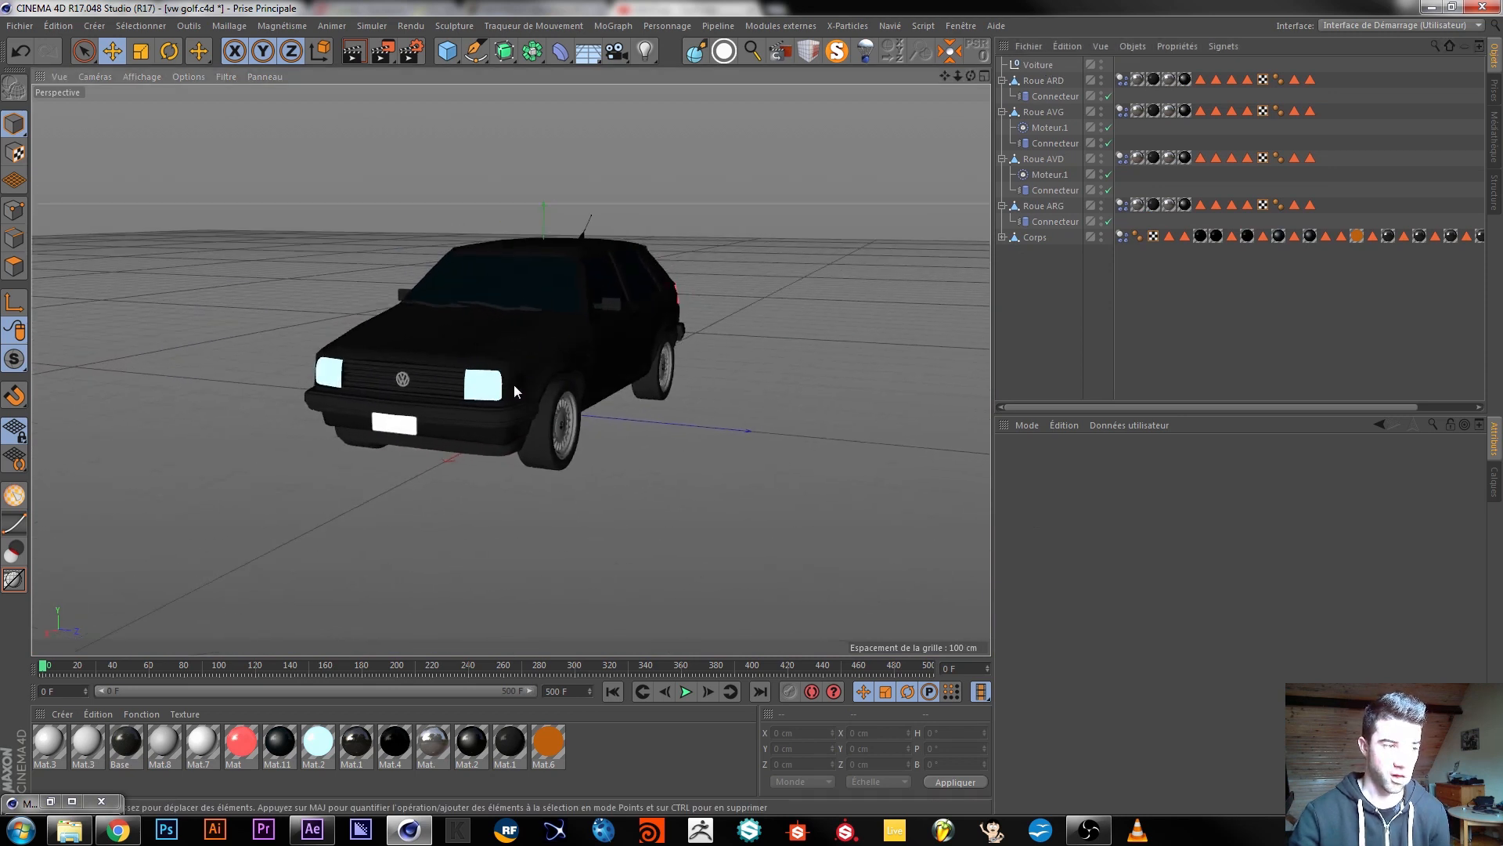
left_click(1122, 79)
key("Delete")
left_click(1122, 110)
key("Delete")
left_click(1122, 157)
key("Delete")
left_click(1122, 204)
key("Delete")
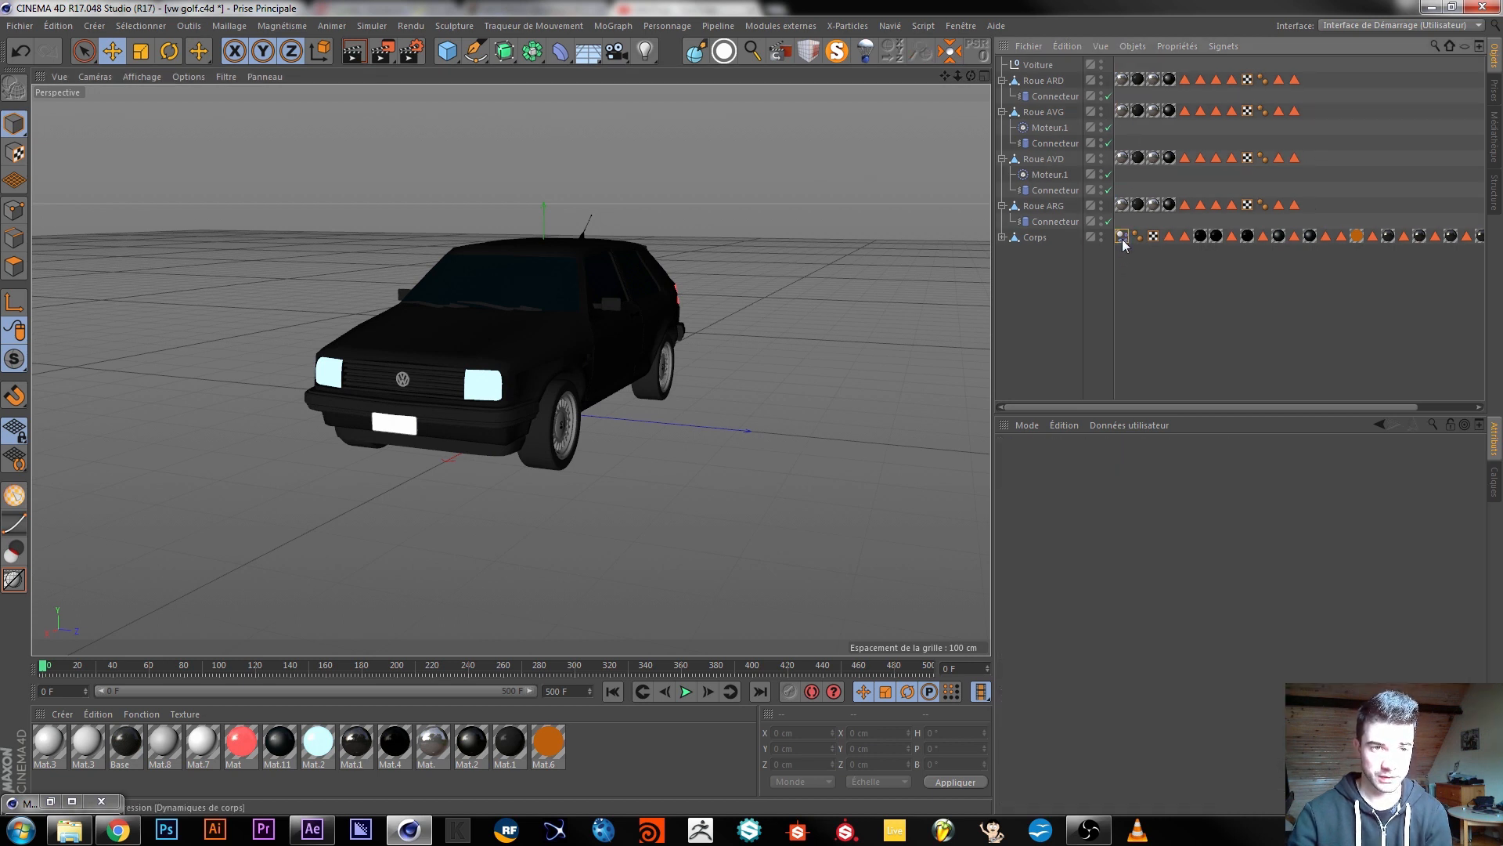
left_click(1122, 235)
key("Delete")
Delete every Connecteur and Moteur.1 under the wheels, along with the Voiture object.
left_click(1050, 222)
key("Delete")
left_click(1053, 188)
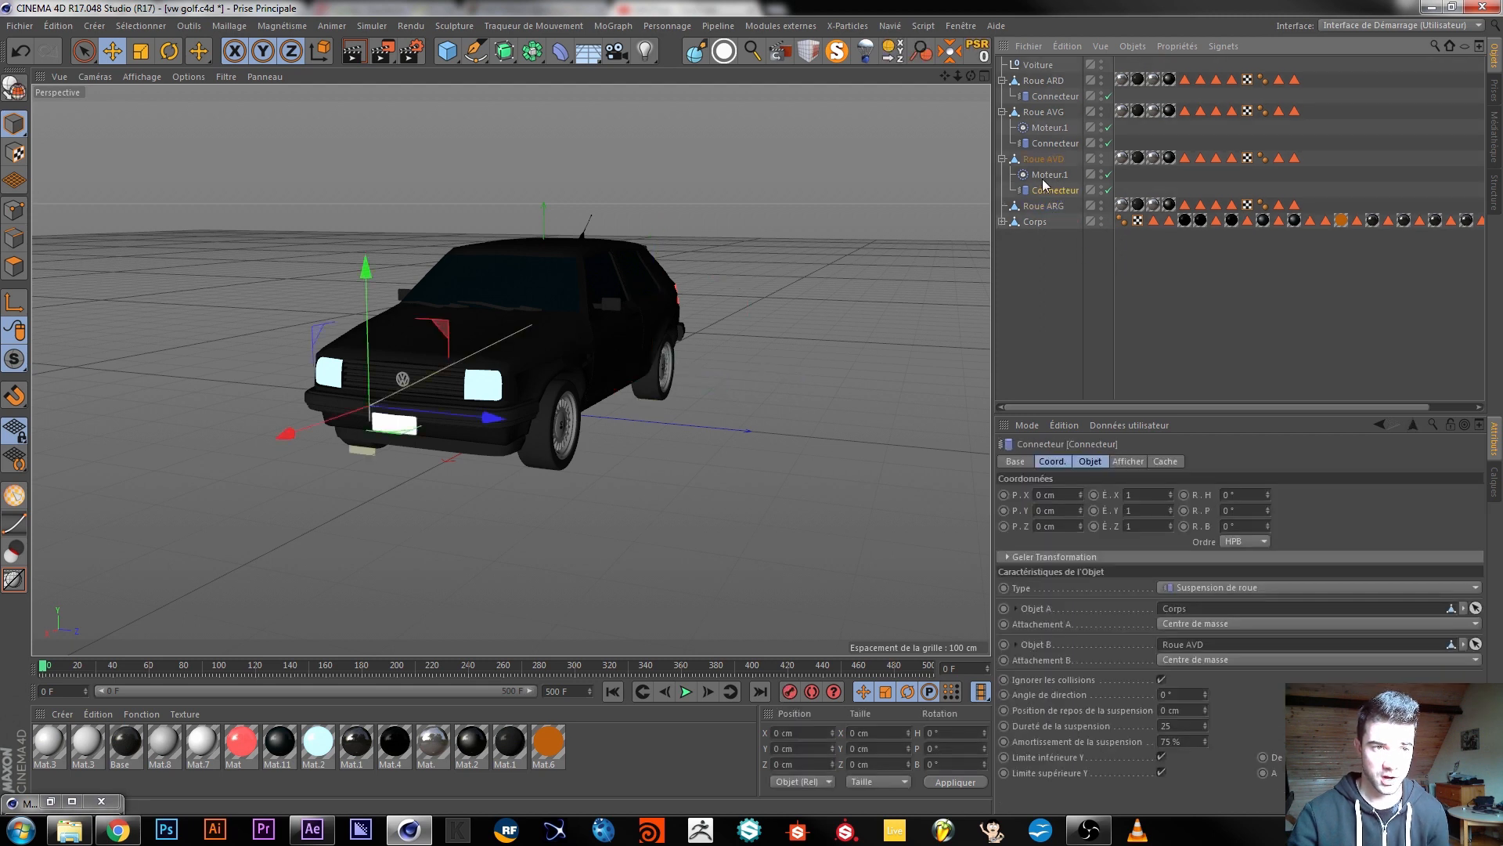
left_click(1041, 176, "ctrl")
left_click(1050, 146, "ctrl")
left_click(1055, 125, "ctrl")
left_click(1061, 96, "ctrl")
key("Delete")
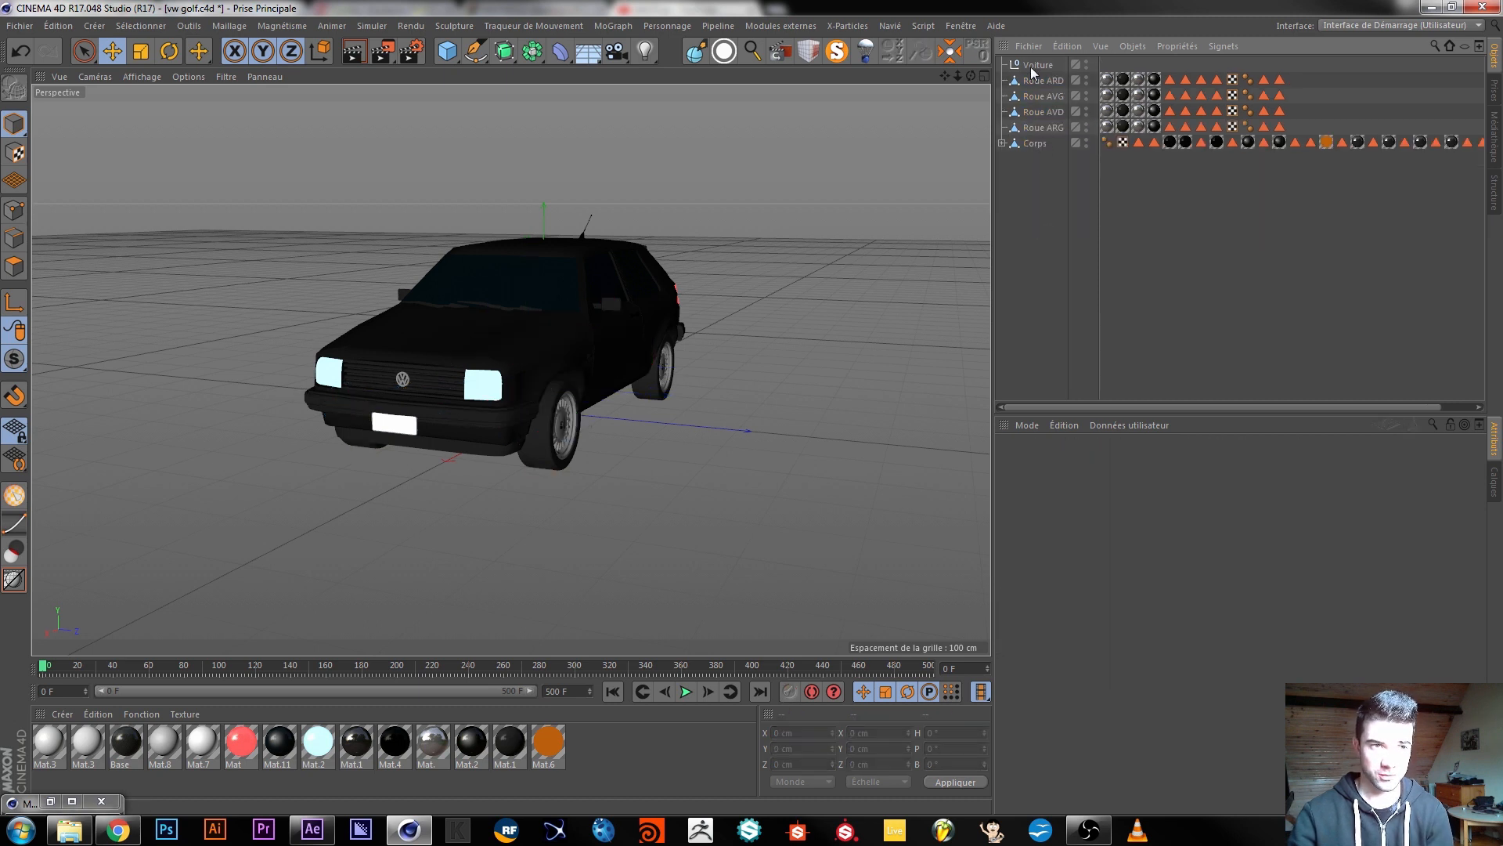
scroll(1030, 68, "down", 1)
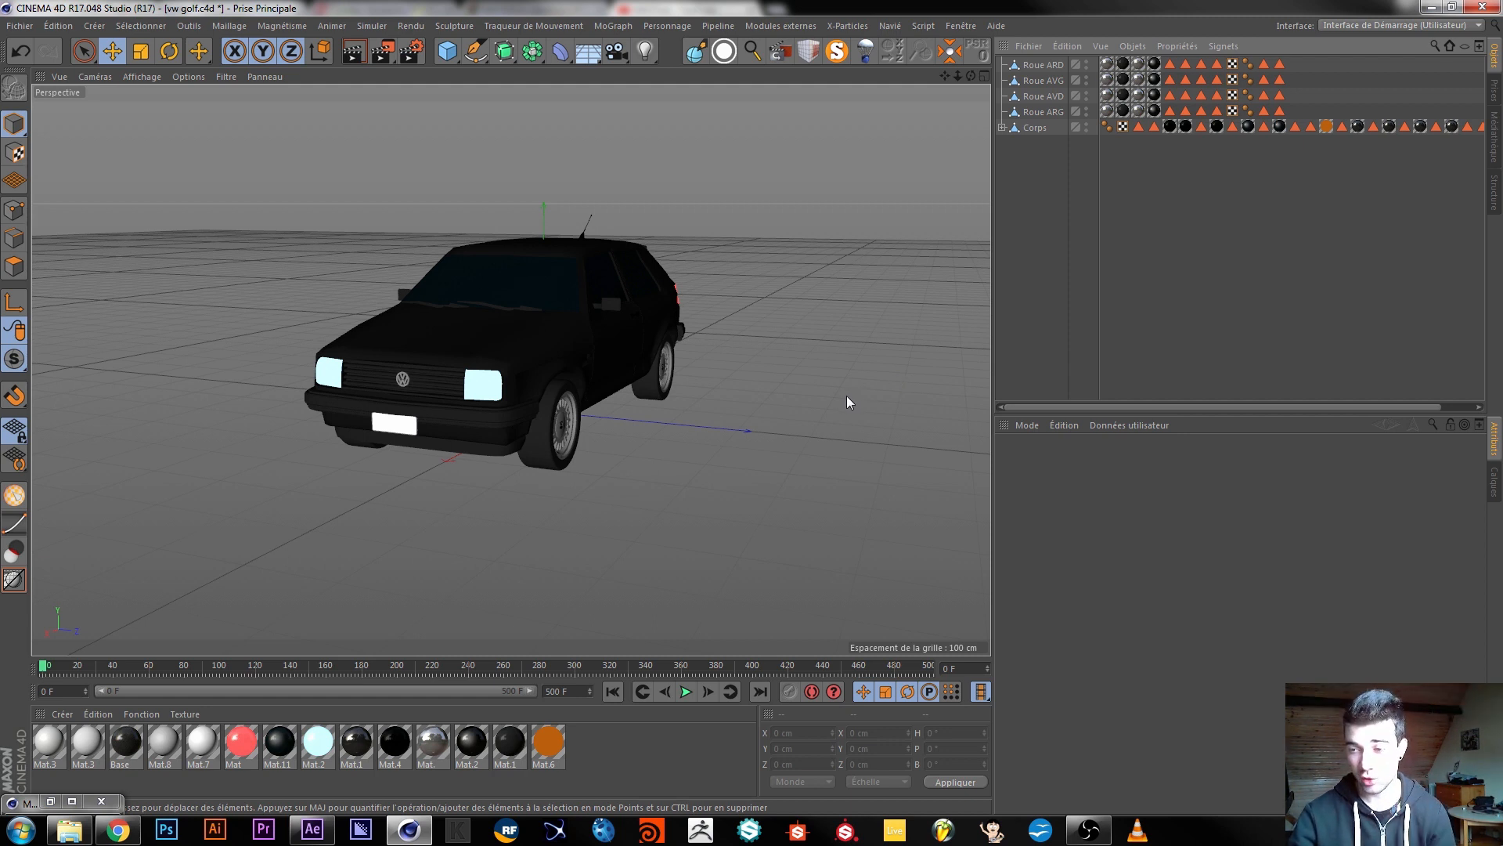
Hide the Corps object temporarily to examine the four separate wheels, and make it visible again.
left_click_drag(505, 393, 435, 371, "alt")
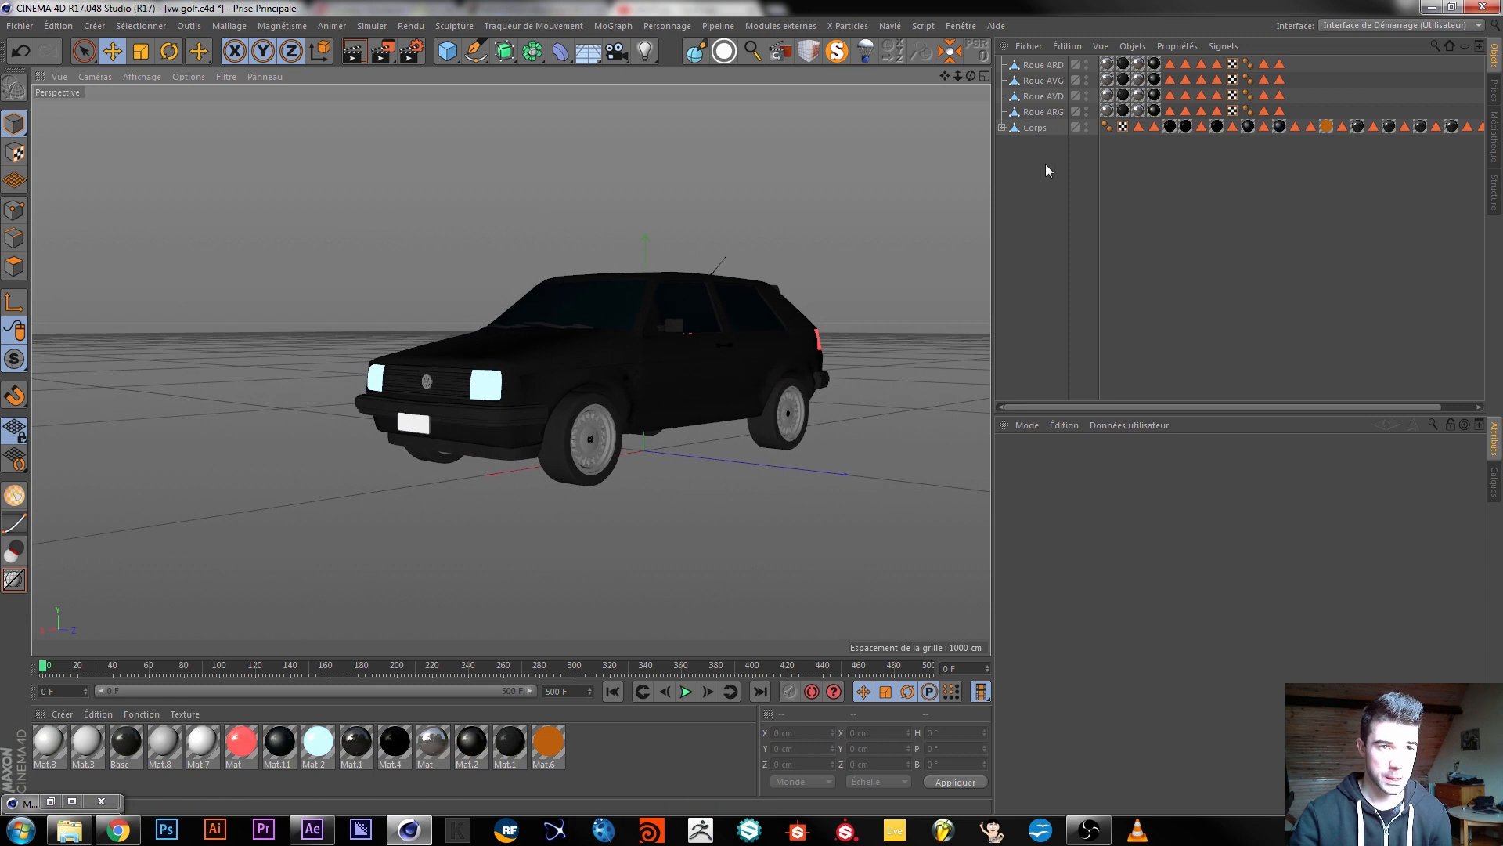
left_click(1035, 127)
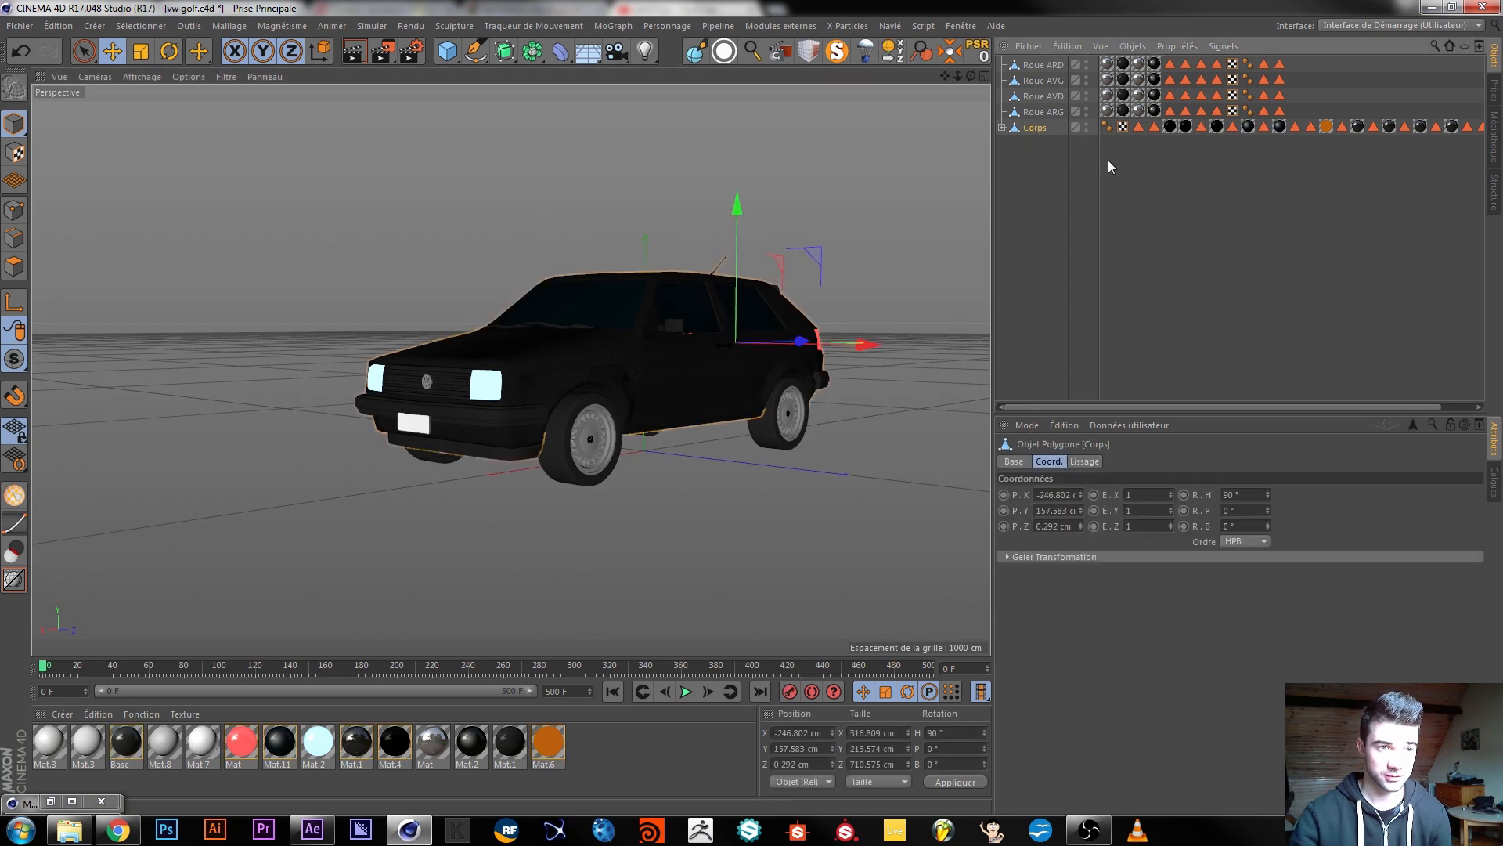
double_click(1086, 131, "alt")
mouse_move(544, 435)
left_mouse_down("alt")
mouse_move(837, 436)
mouse_move(444, 440)
mouse_move(594, 429)
mouse_move(535, 436)
left_mouse_up("alt")
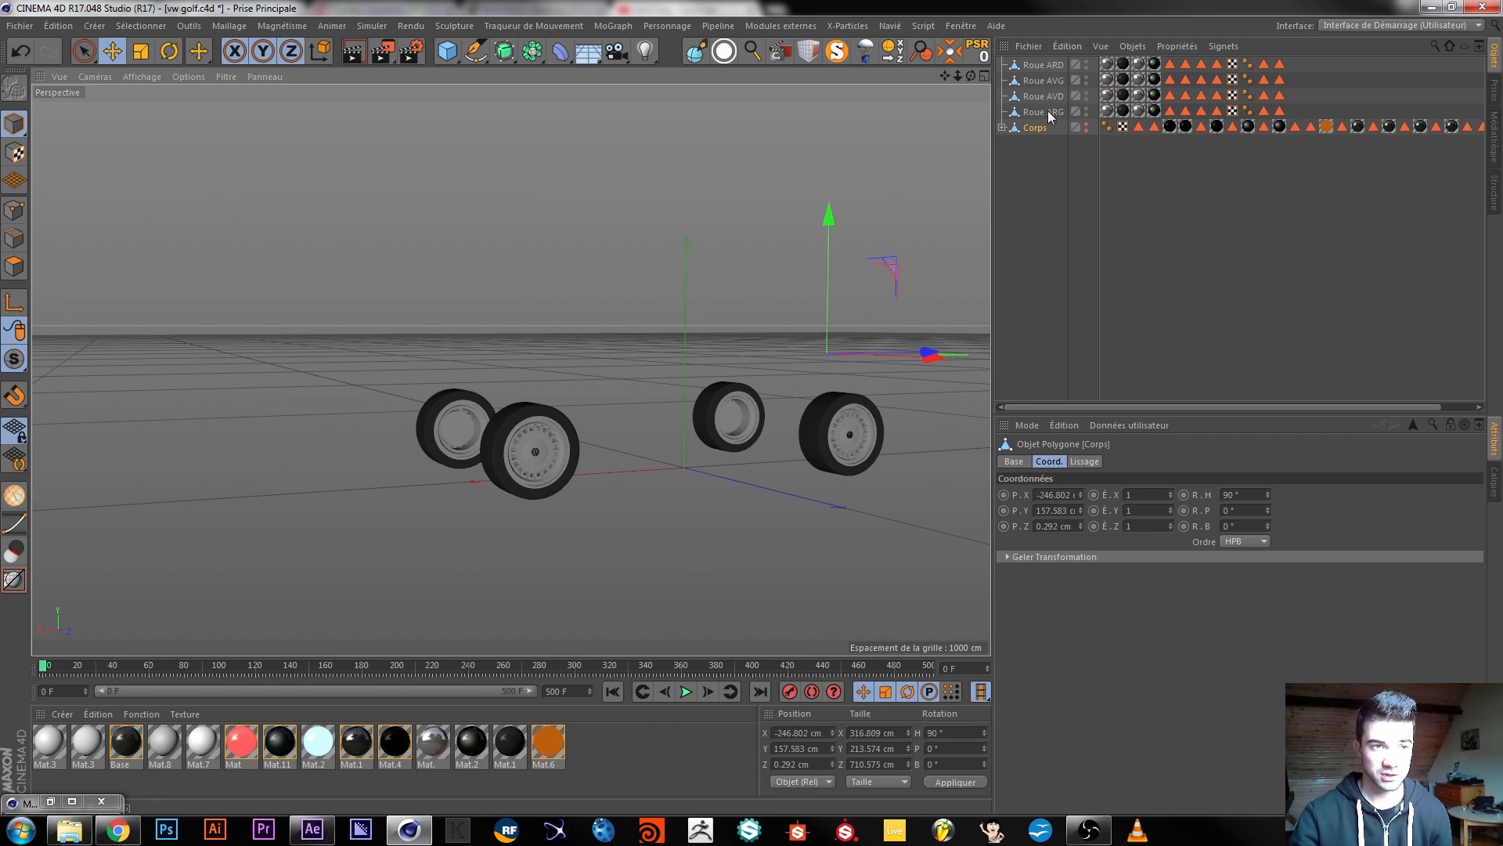
left_click_drag(533, 444, 567, 495, "alt")
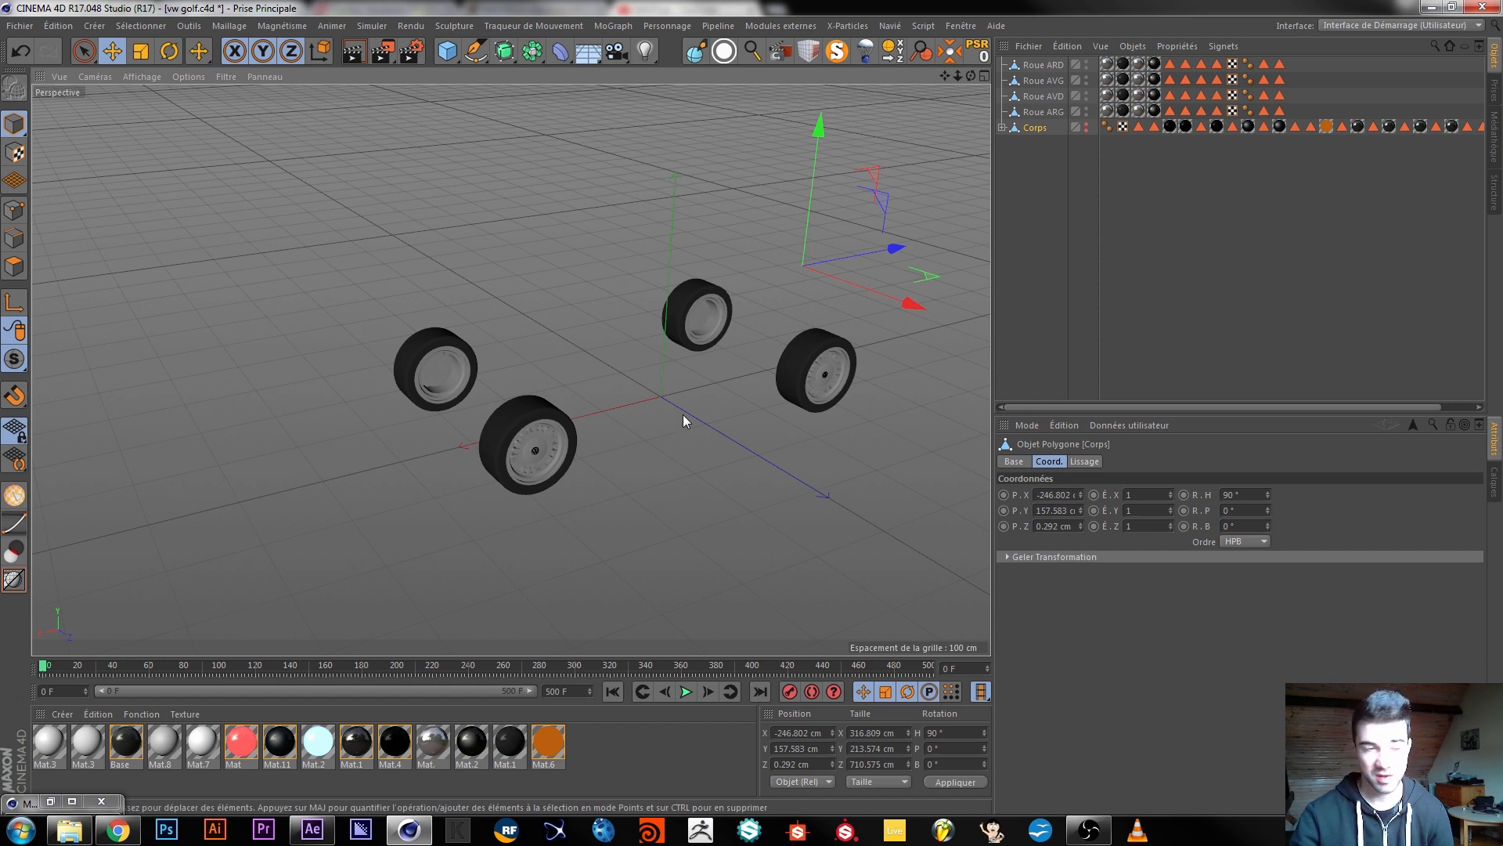
left_click(1022, 220)
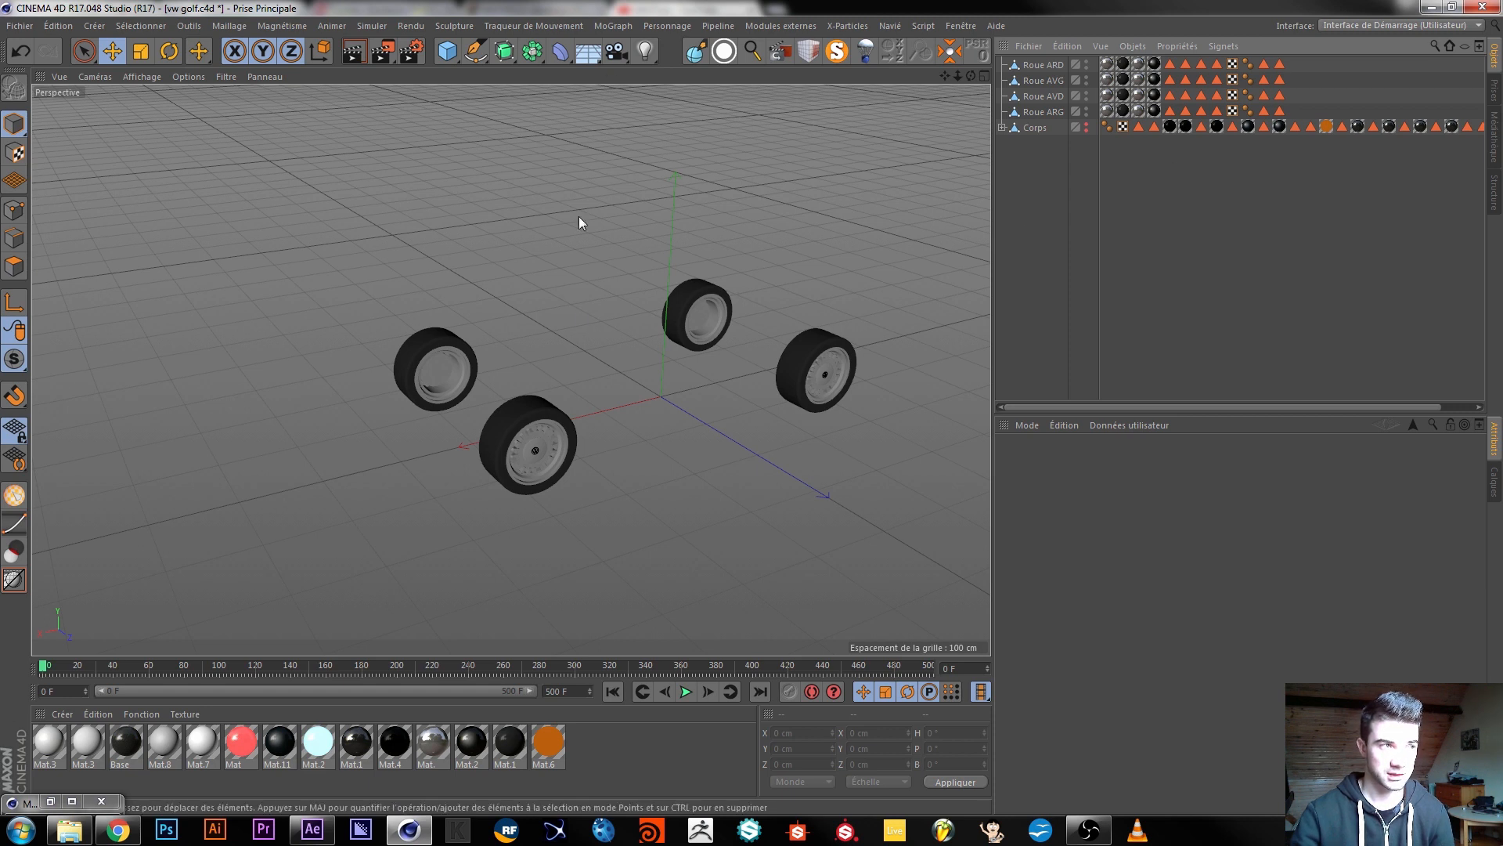
left_click_drag(534, 448, 554, 438, "alt")
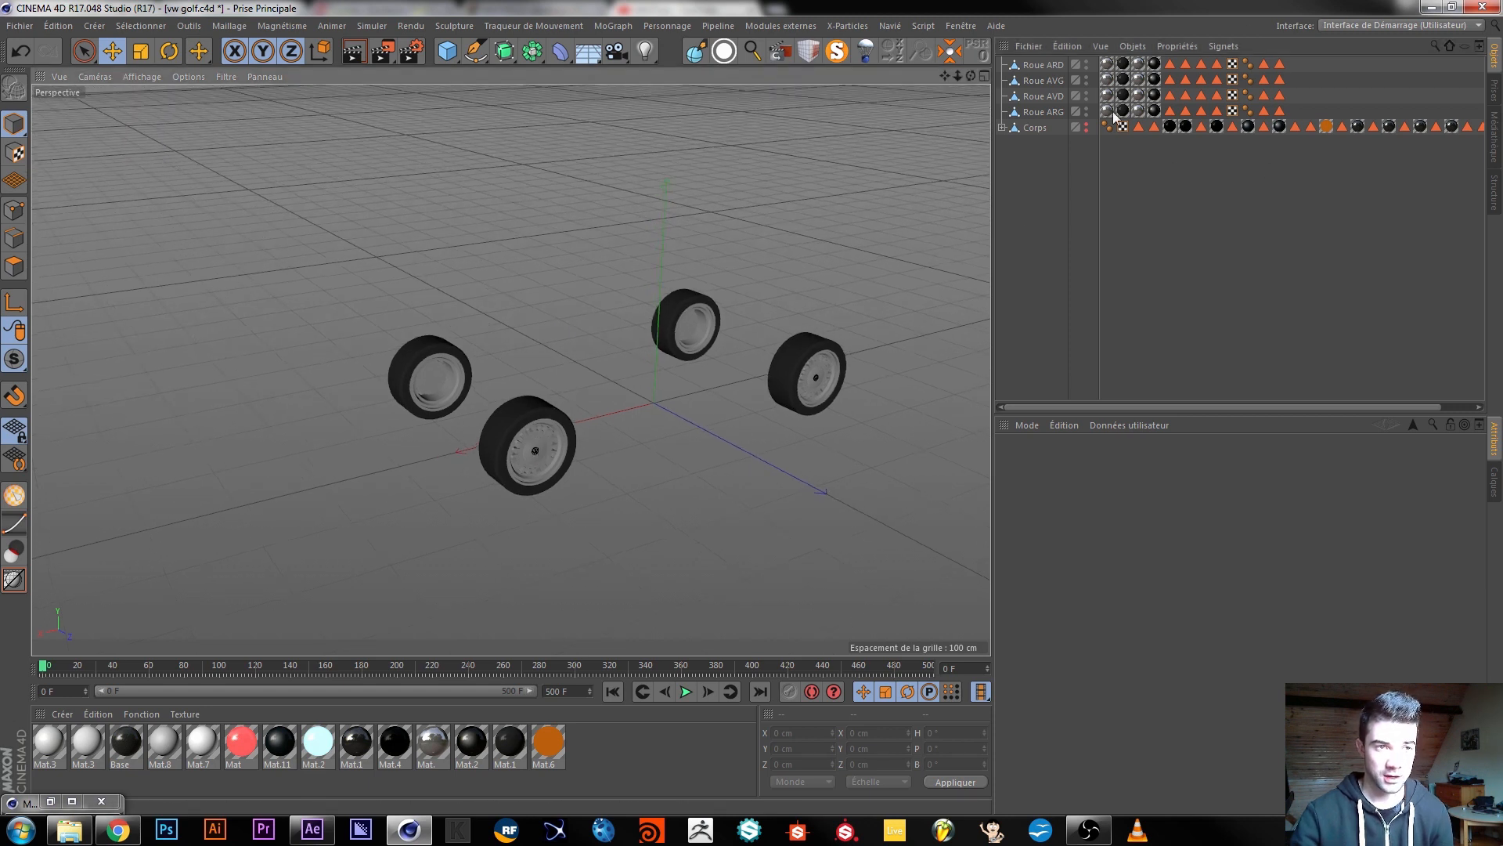
left_click(1085, 126)
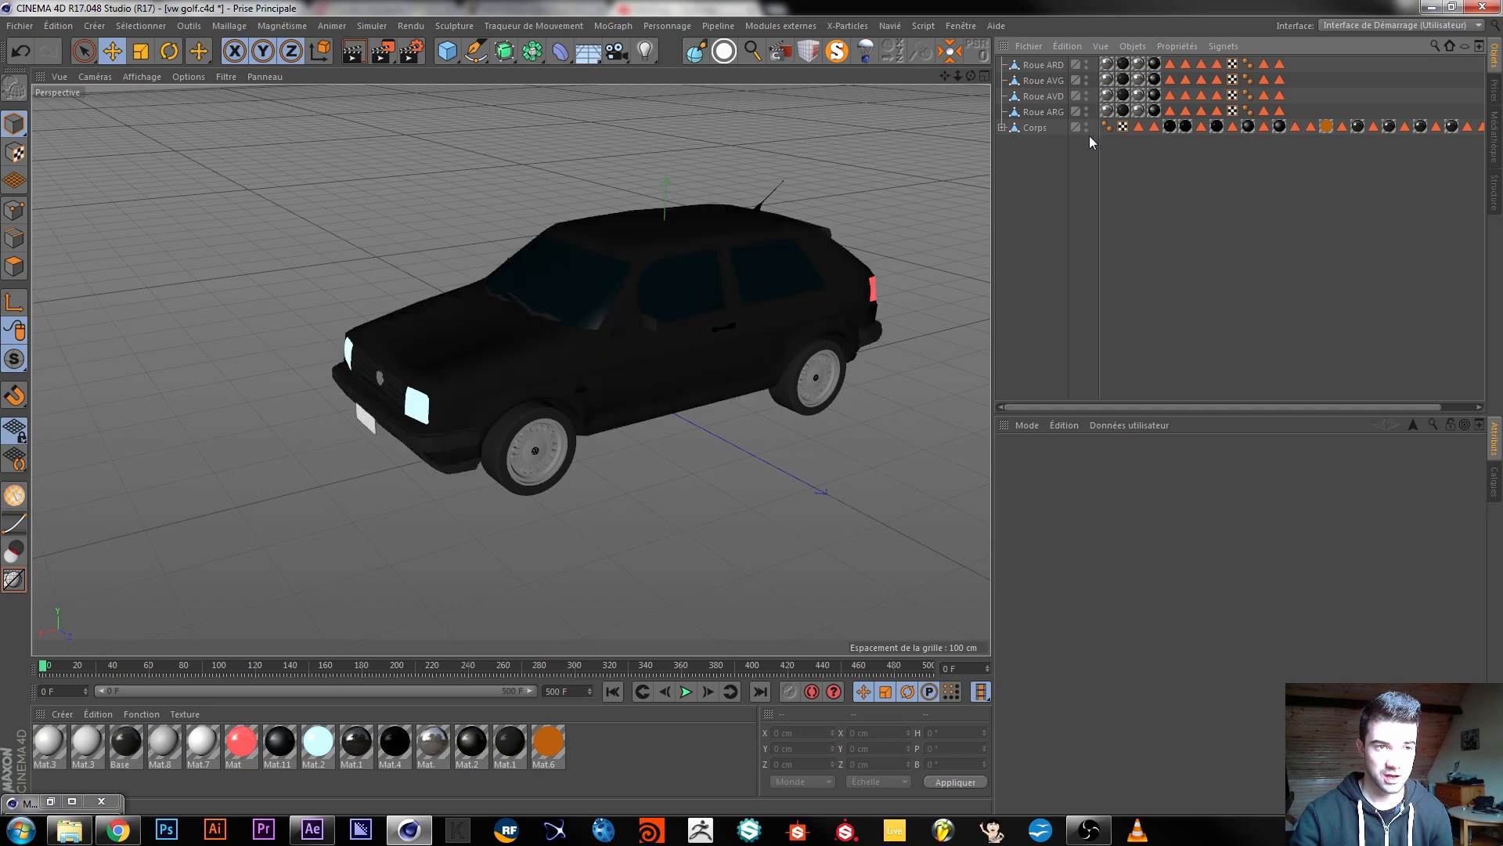
Expand the Corps hierarchy to view the child parts that make up the car body.
left_click_drag(349, 352, 505, 342, "alt")
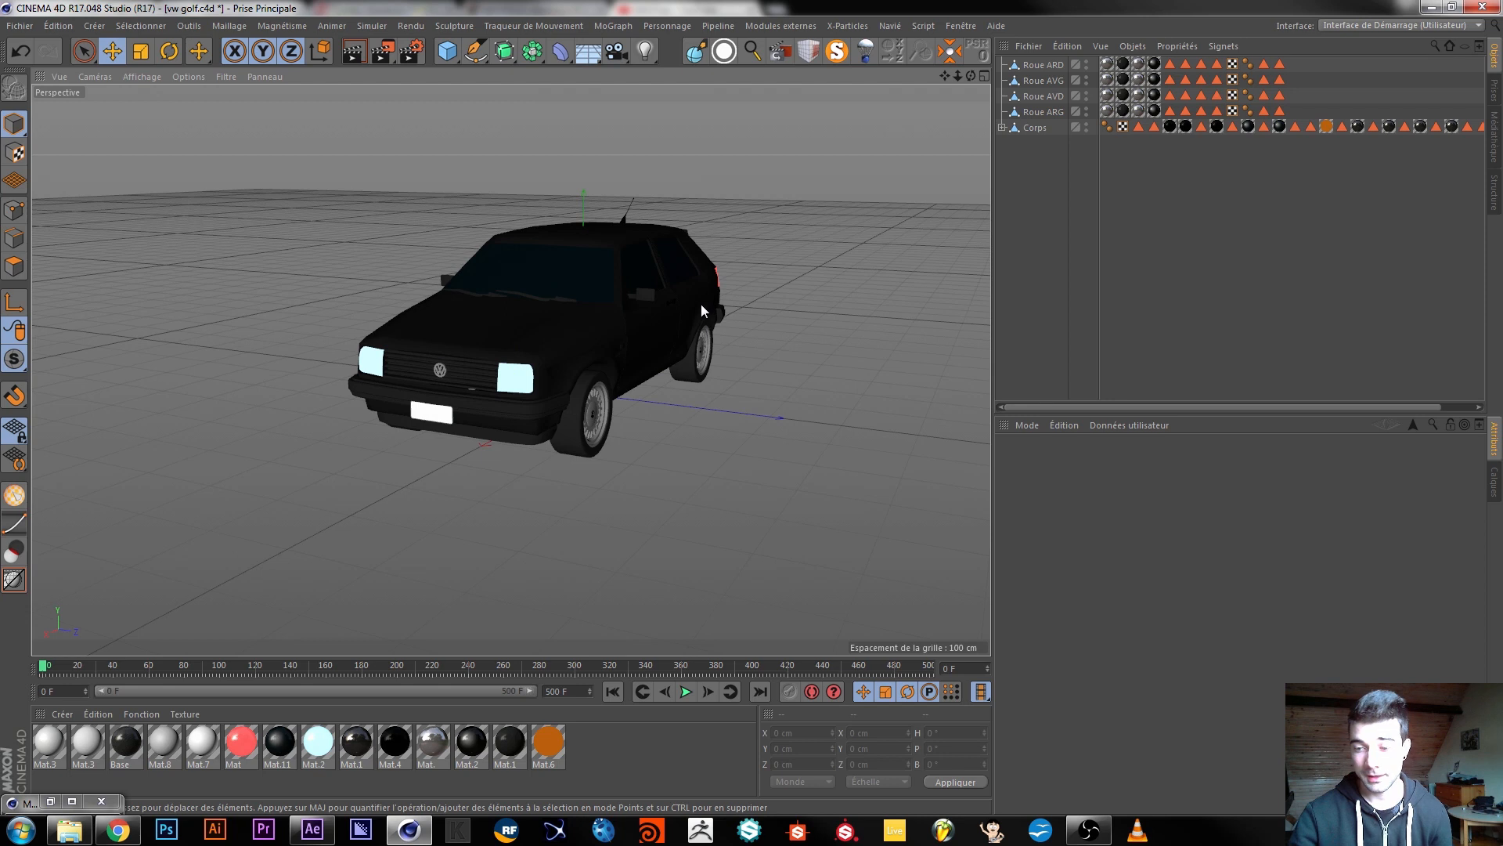
right_click_drag(493, 322, 542, 341, "alt")
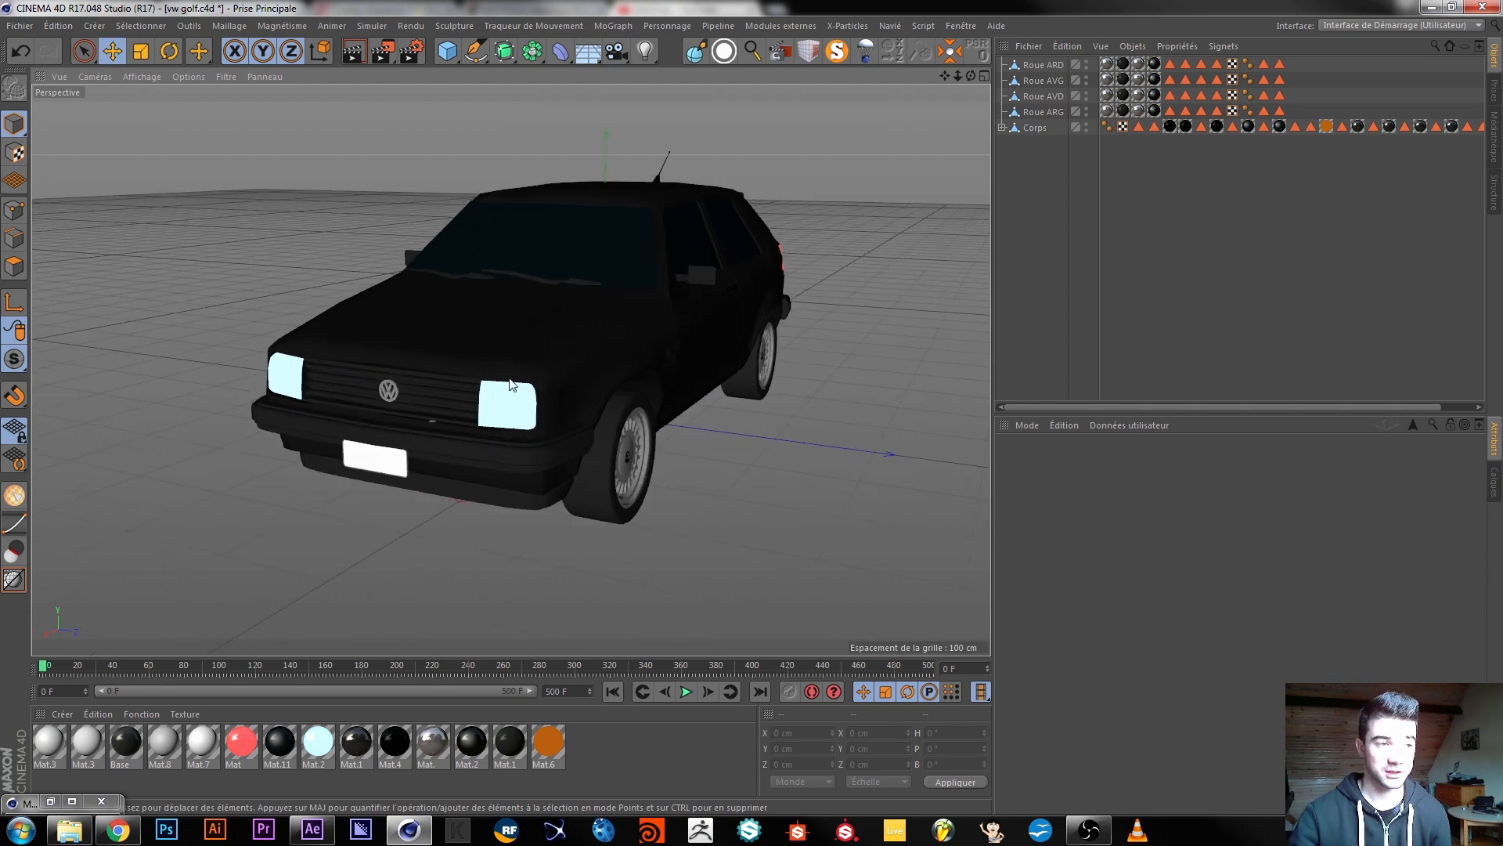
left_click_drag(510, 384, 524, 357, "alt")
middle_click_drag(524, 357, 531, 393, "alt")
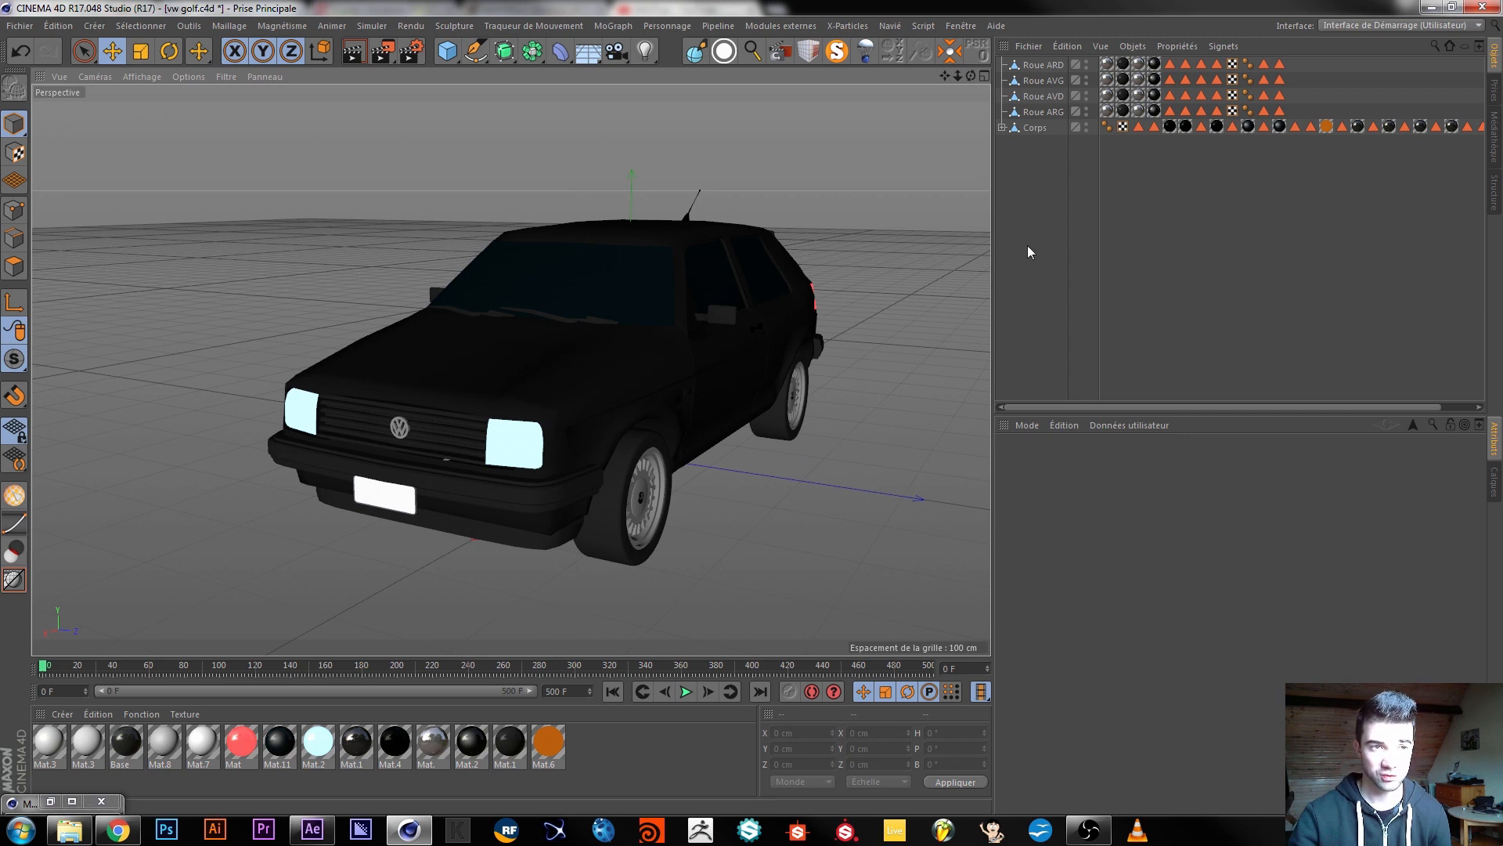
left_click(1002, 127)
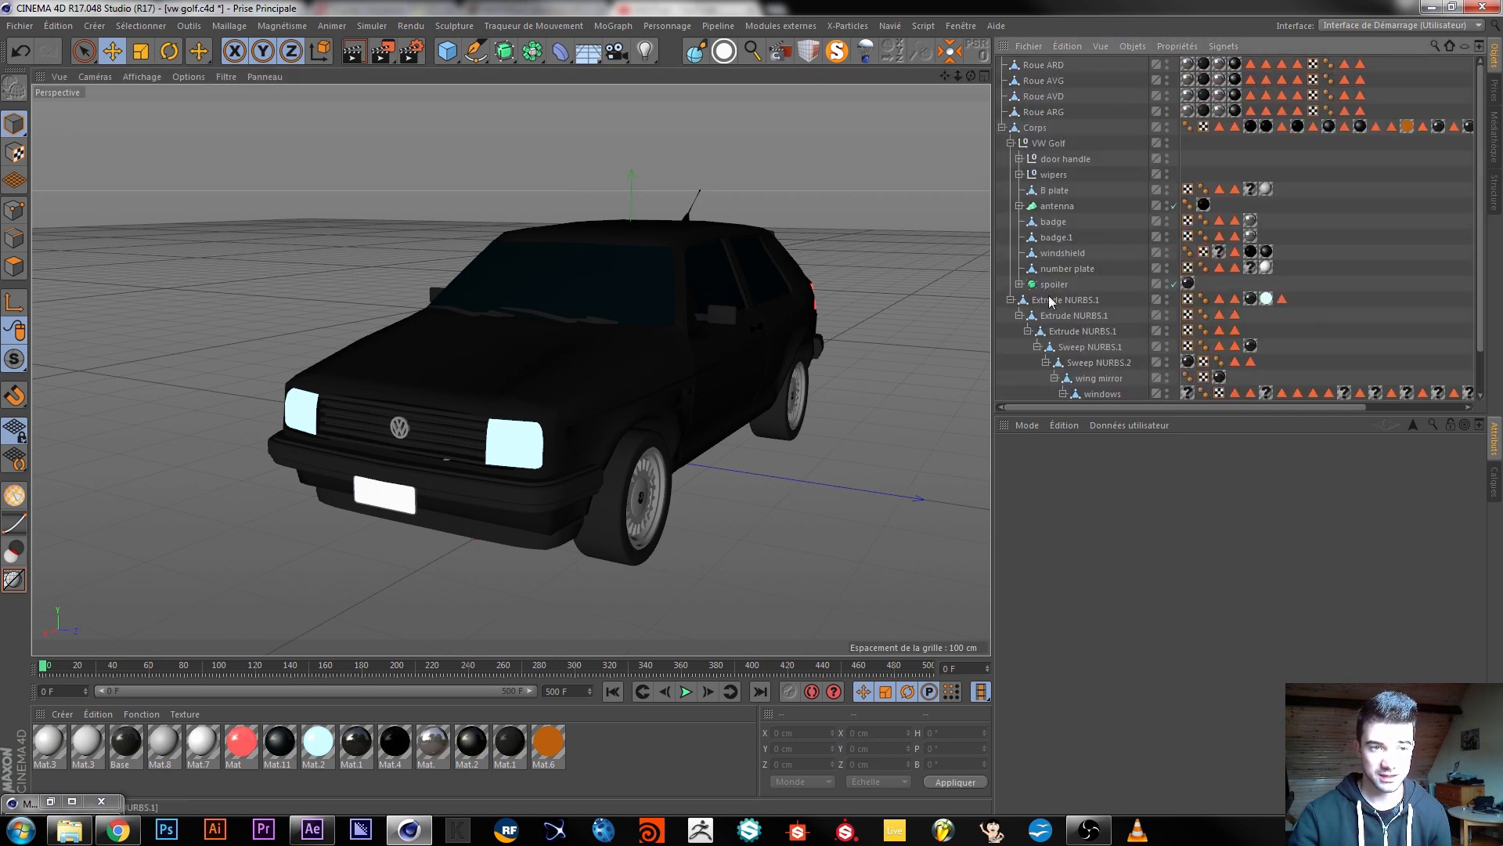
Collapse the Corps hierarchy and select the Corps object.
left_click(1002, 128)
left_click(1035, 130)
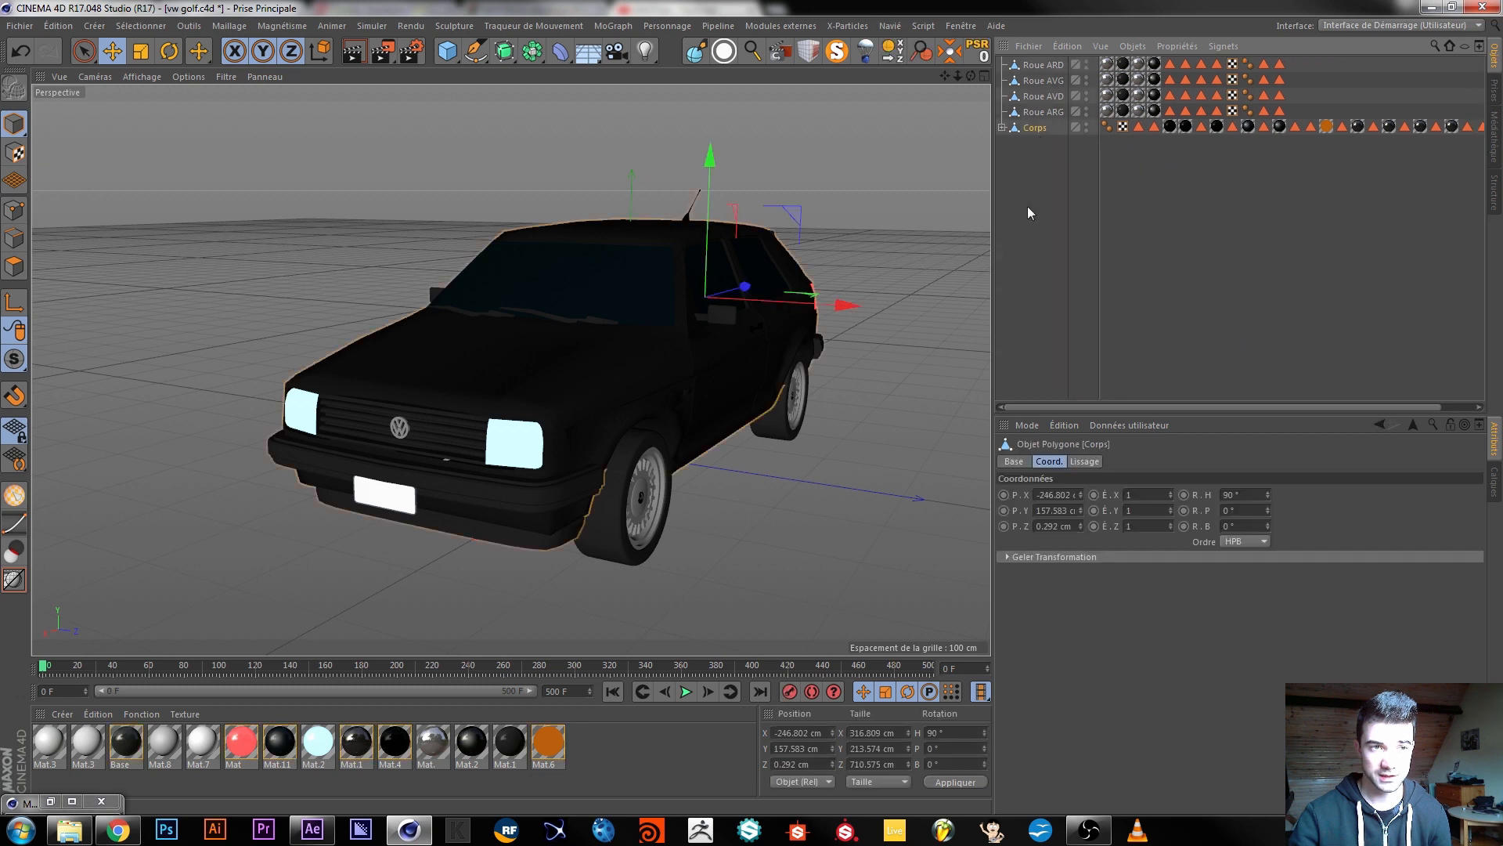
left_click(1047, 112)
left_click_drag(825, 427, 765, 383, "alt")
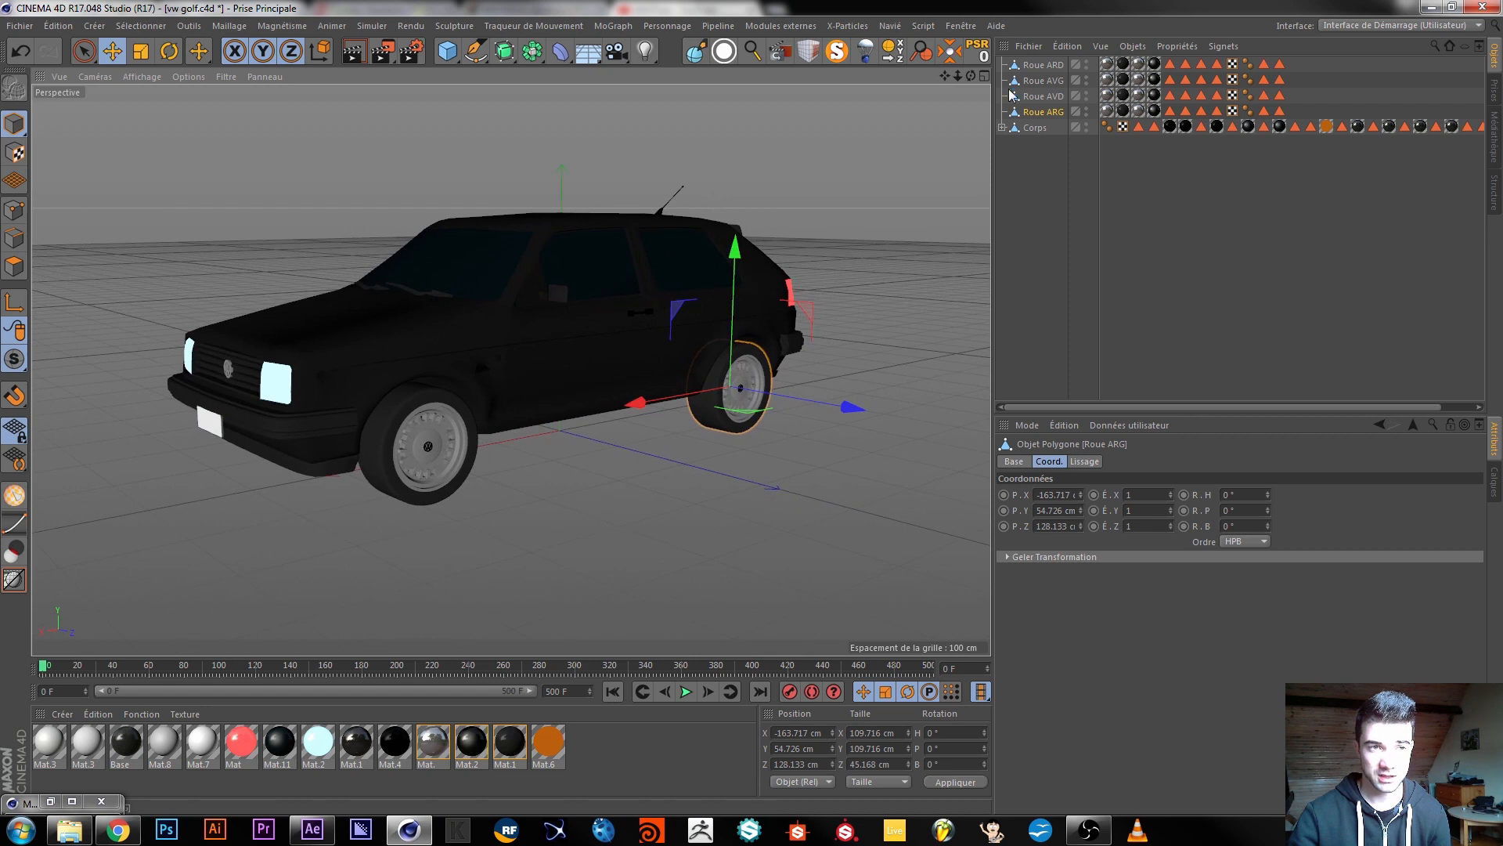
left_click(1041, 81, "shift")
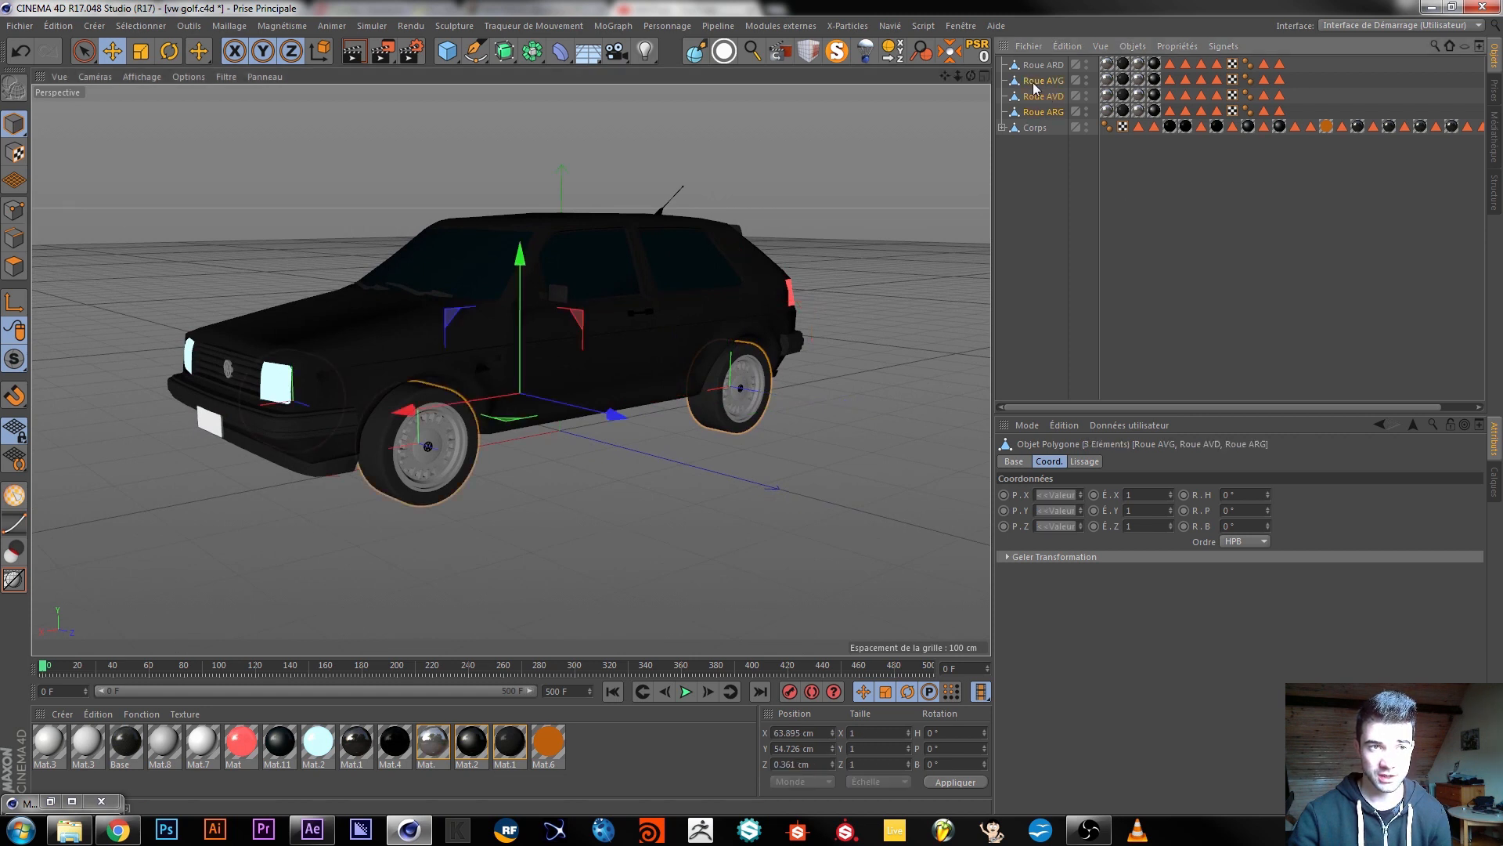
right_click(1035, 88)
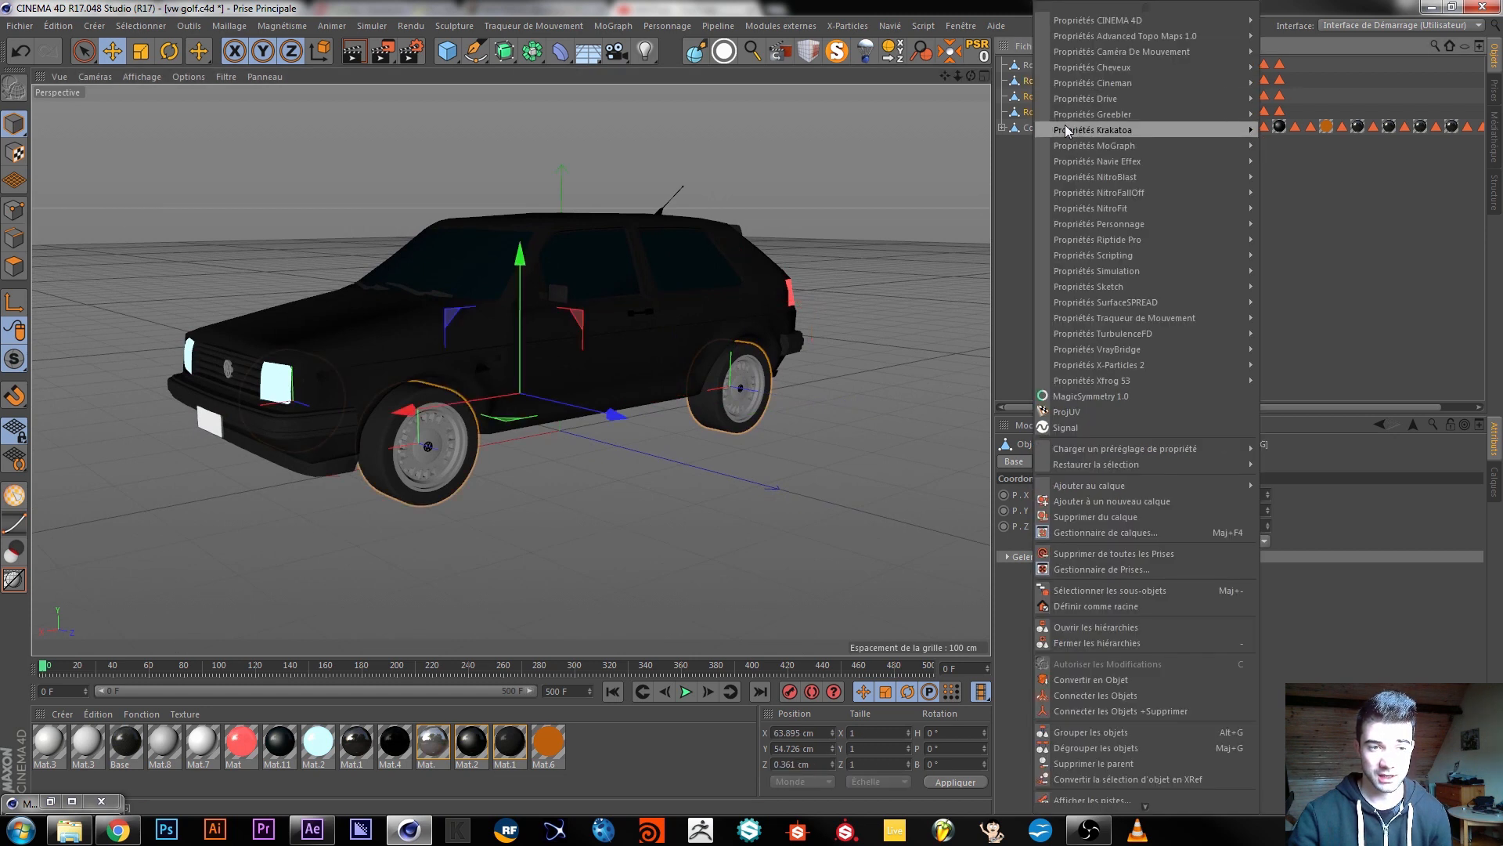
left_click(1016, 284)
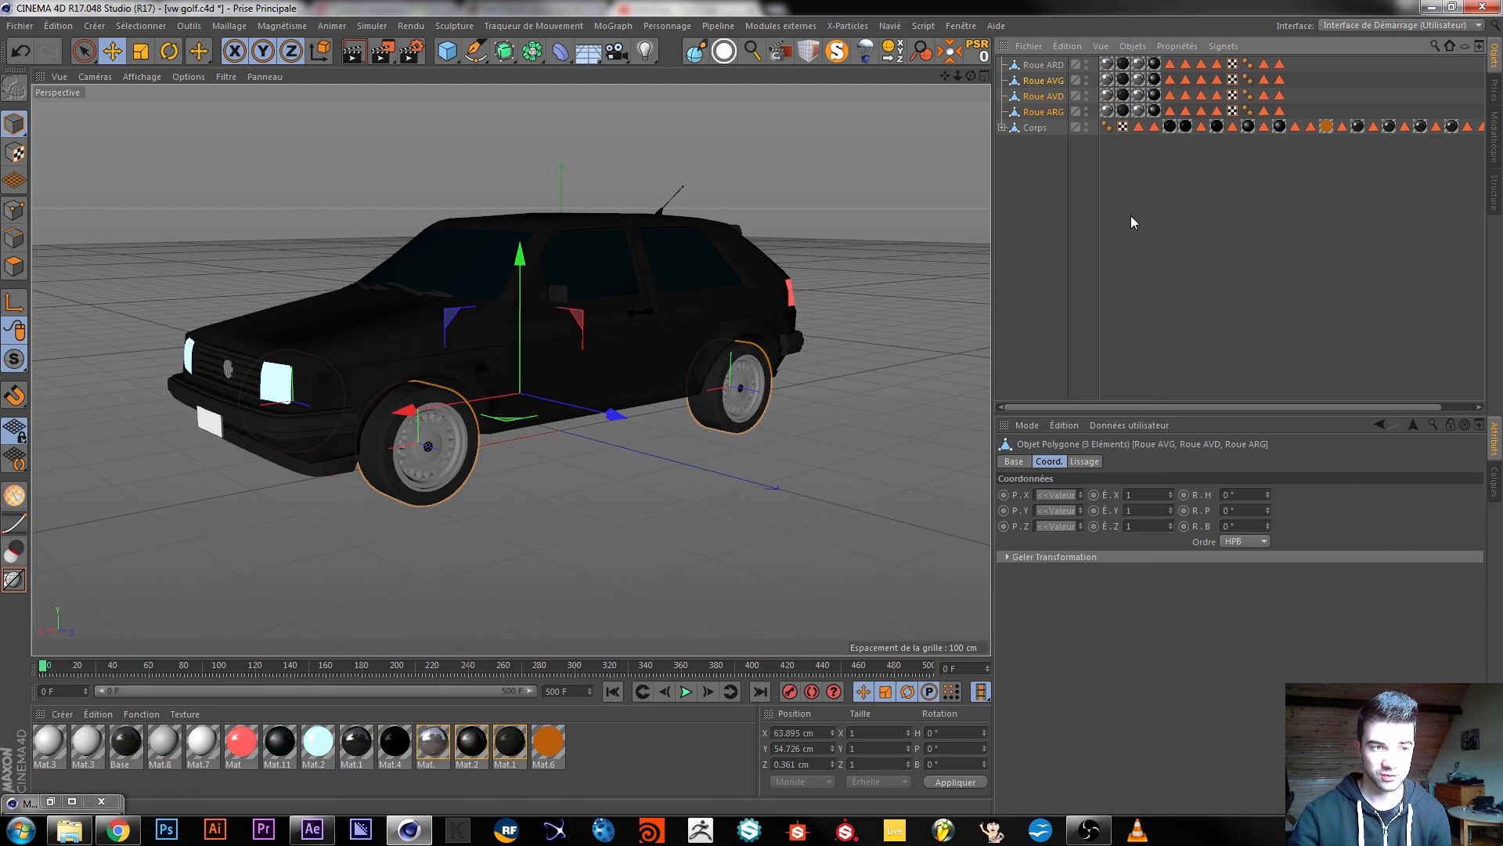
left_click(1030, 227)
Adjust the render settings and render the perspective view to preview the car.
left_click_drag(531, 313, 486, 337, "alt")
middle_click_drag(485, 336, 612, 331, "alt")
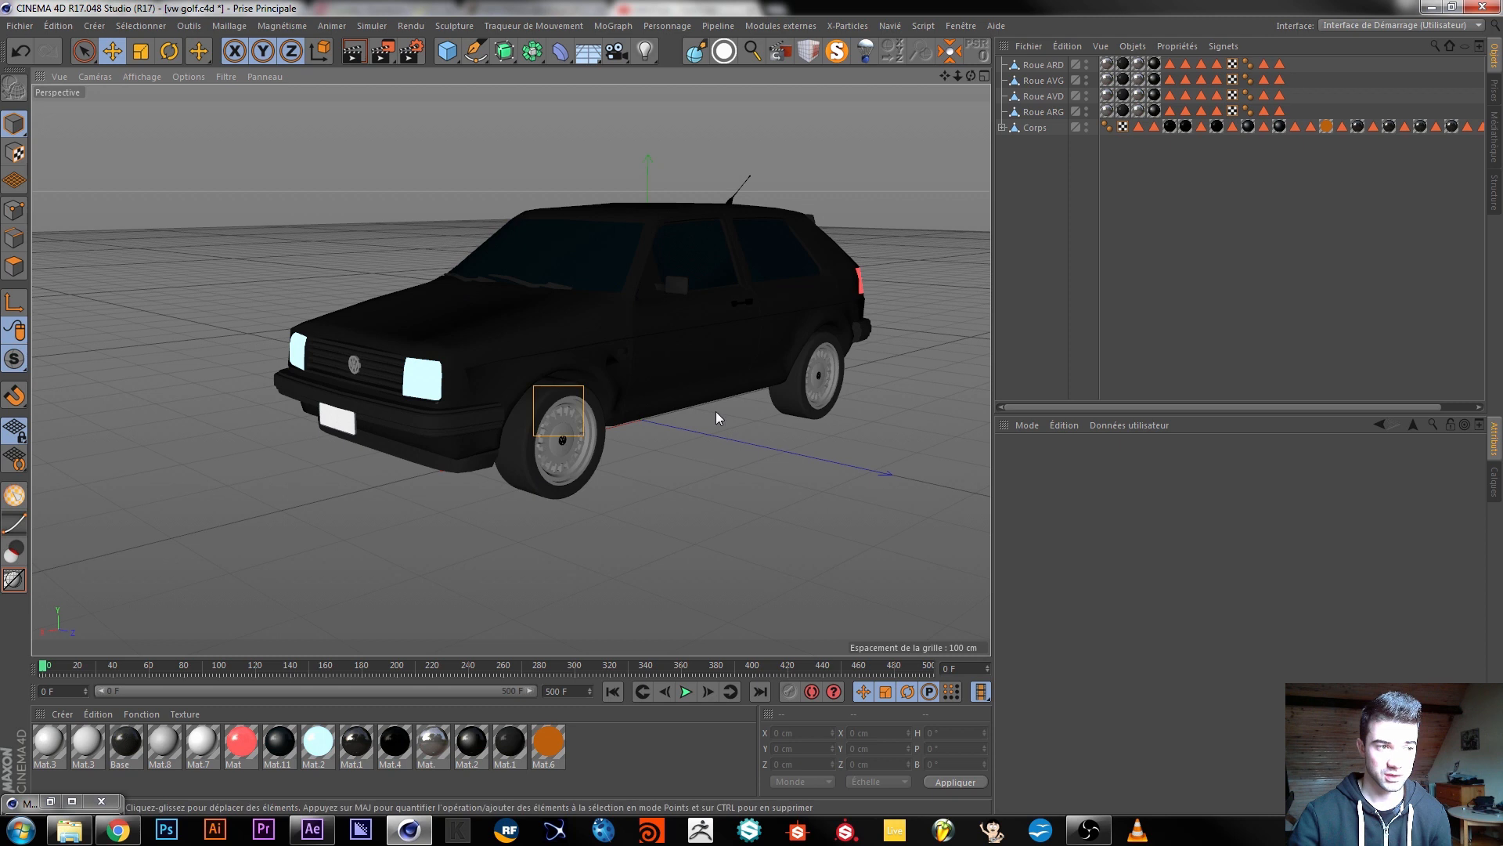
left_click(411, 51)
left_click(338, 412)
left_click(369, 403)
left_click(791, 373)
left_click(783, 387)
left_click(965, 181)
left_click(355, 53)
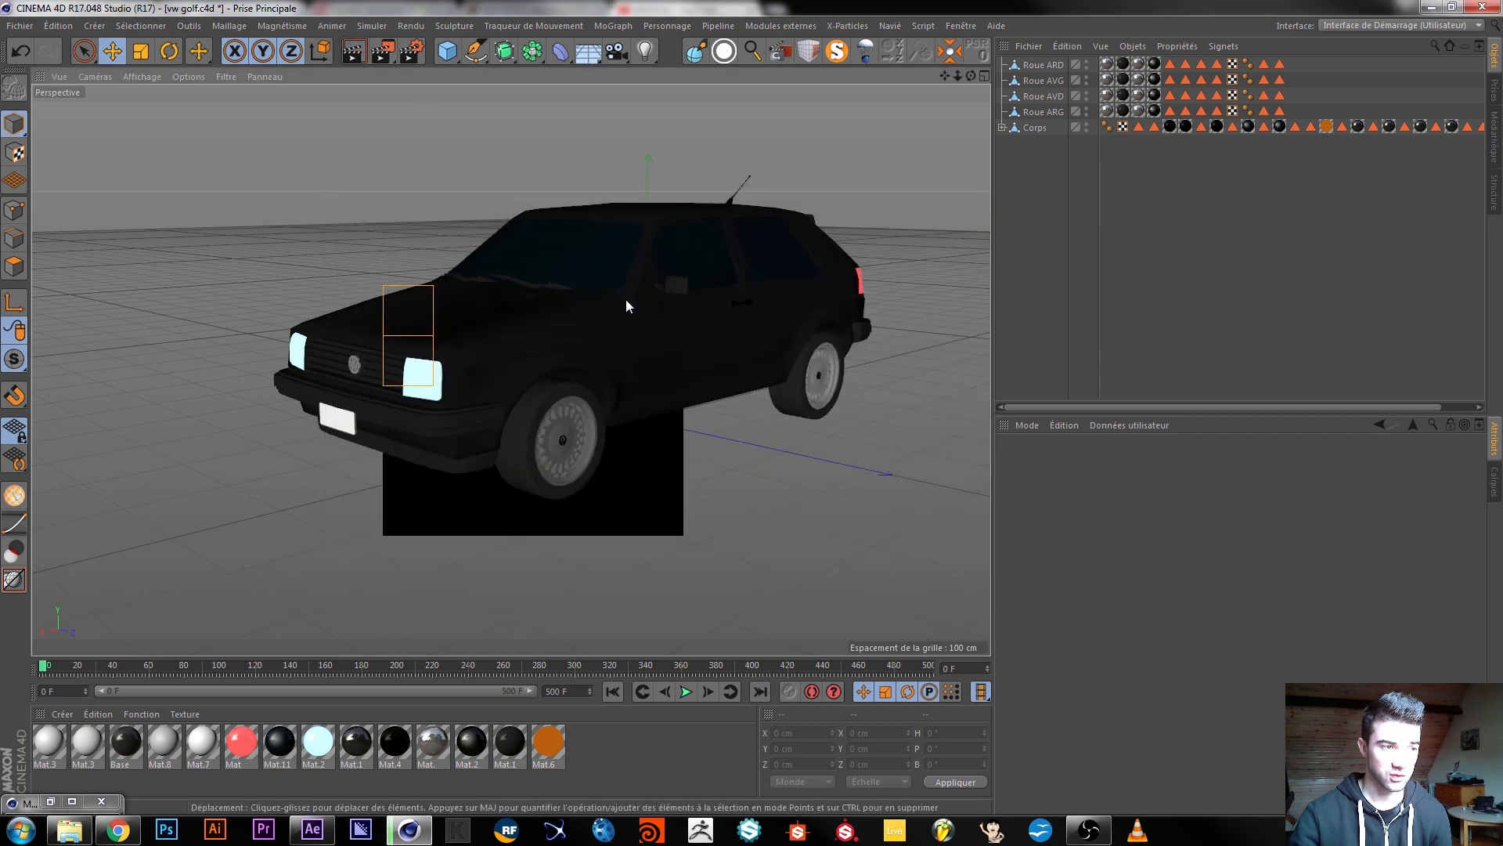
Check which wheel of the car each of the four Roue objects corresponds to.
left_click_drag(767, 402, 470, 384, "alt")
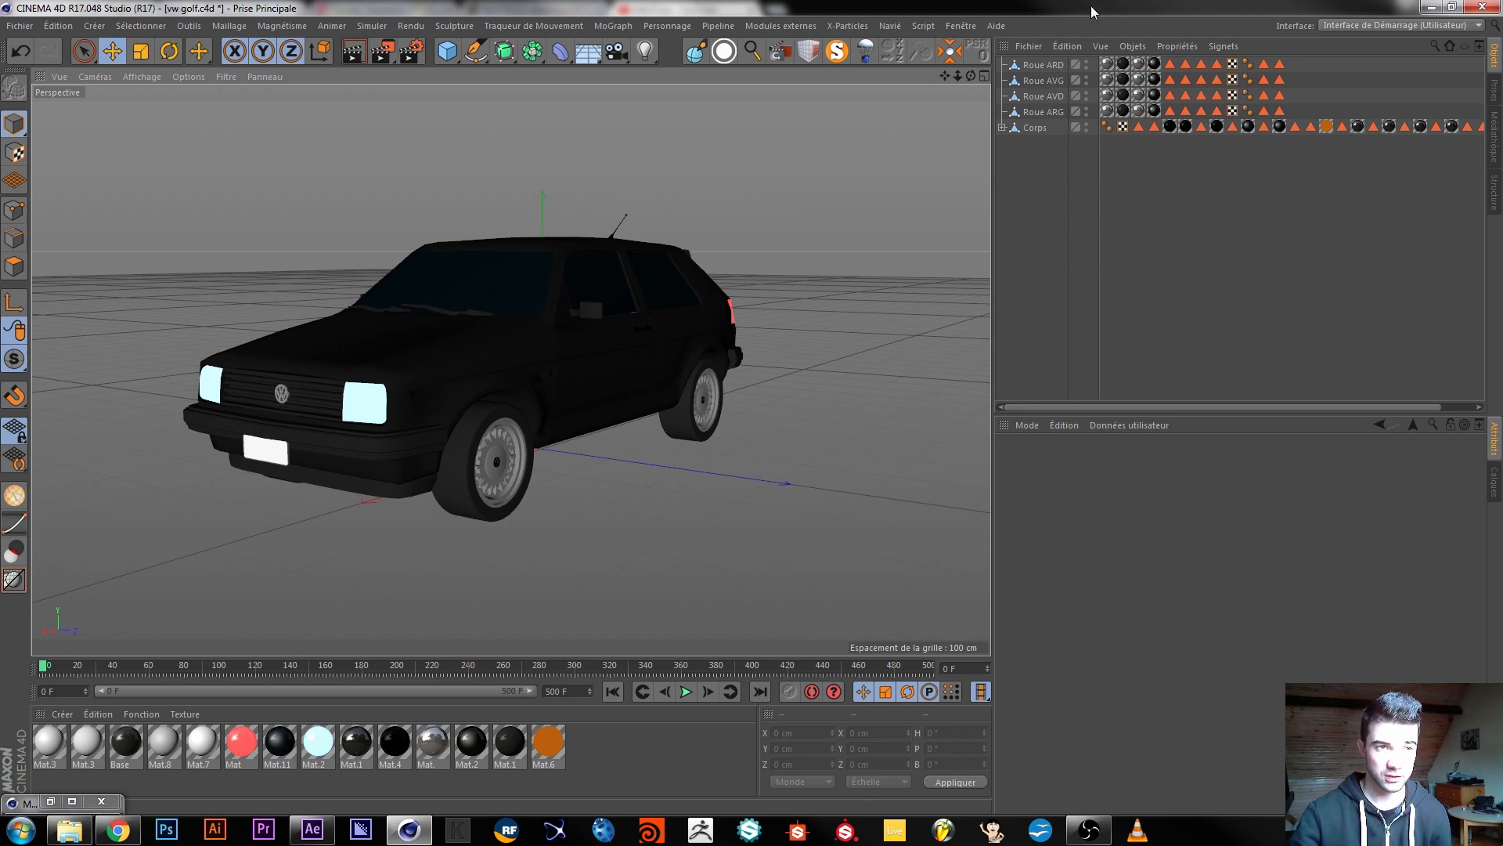
left_click(1044, 111)
left_click(1040, 95)
left_click(1039, 79)
left_click(1041, 65)
left_click(1041, 200)
left_click(1053, 112)
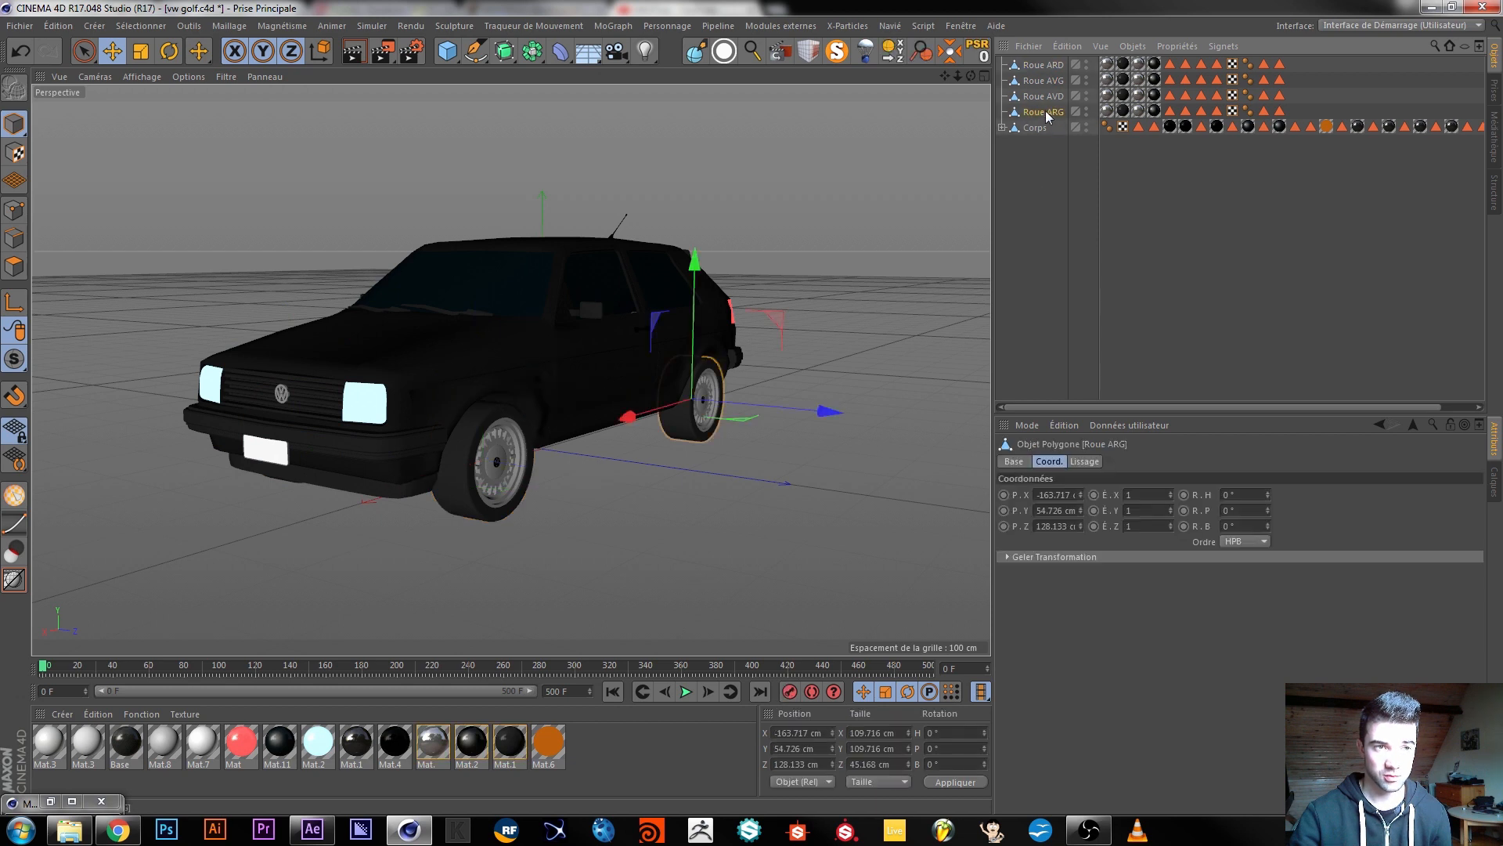
left_click(1049, 97)
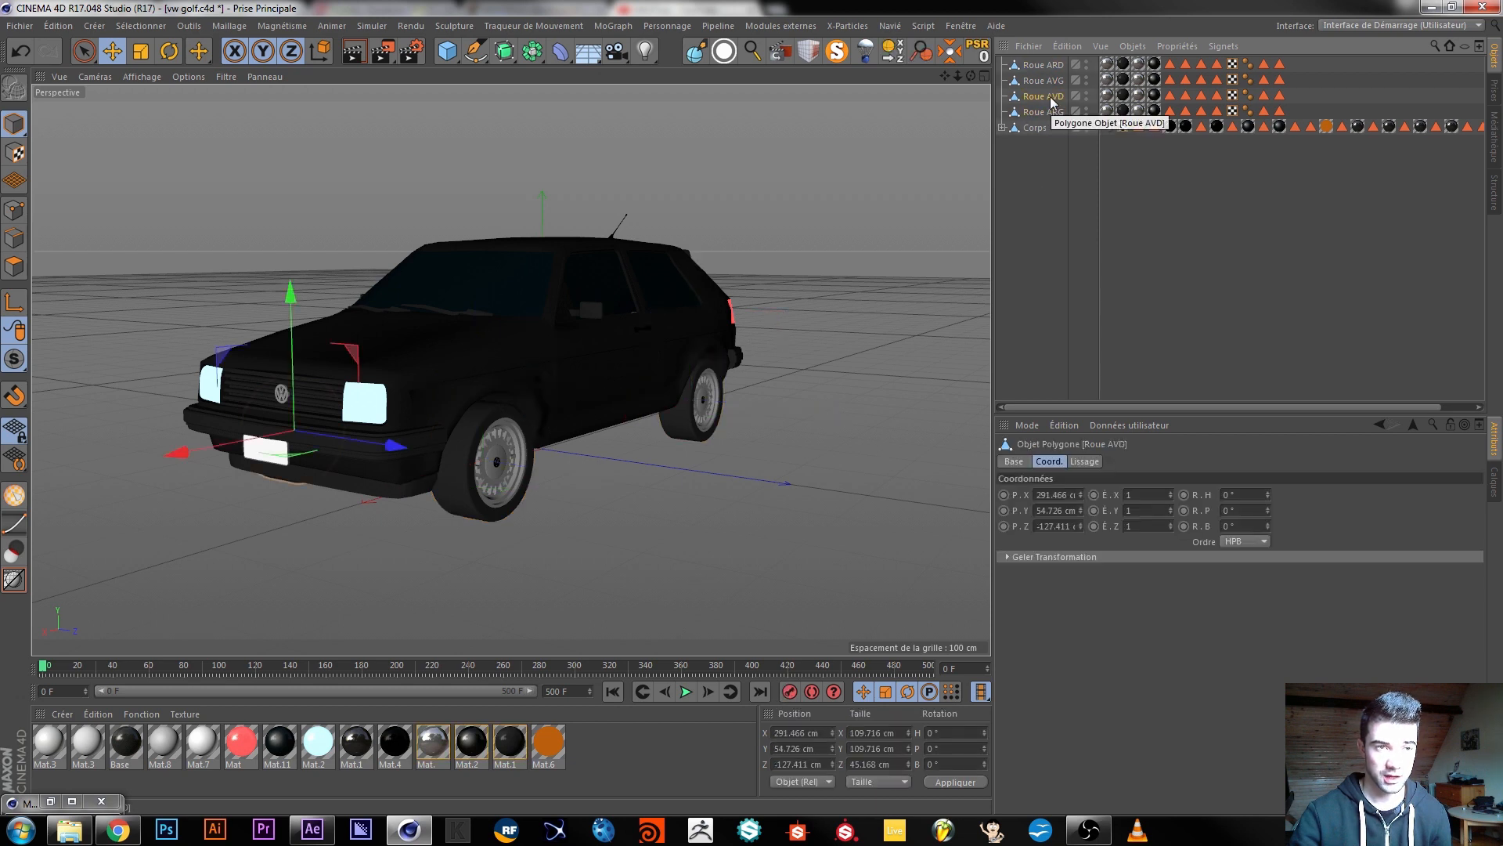
Reorder the wheels by placing Roue ARD between Roue AVD and Roue ARG, and clear the selection.
left_click_drag(1040, 67, 1057, 105)
left_click_drag(425, 395, 688, 327, "alt")
left_click(1050, 202)
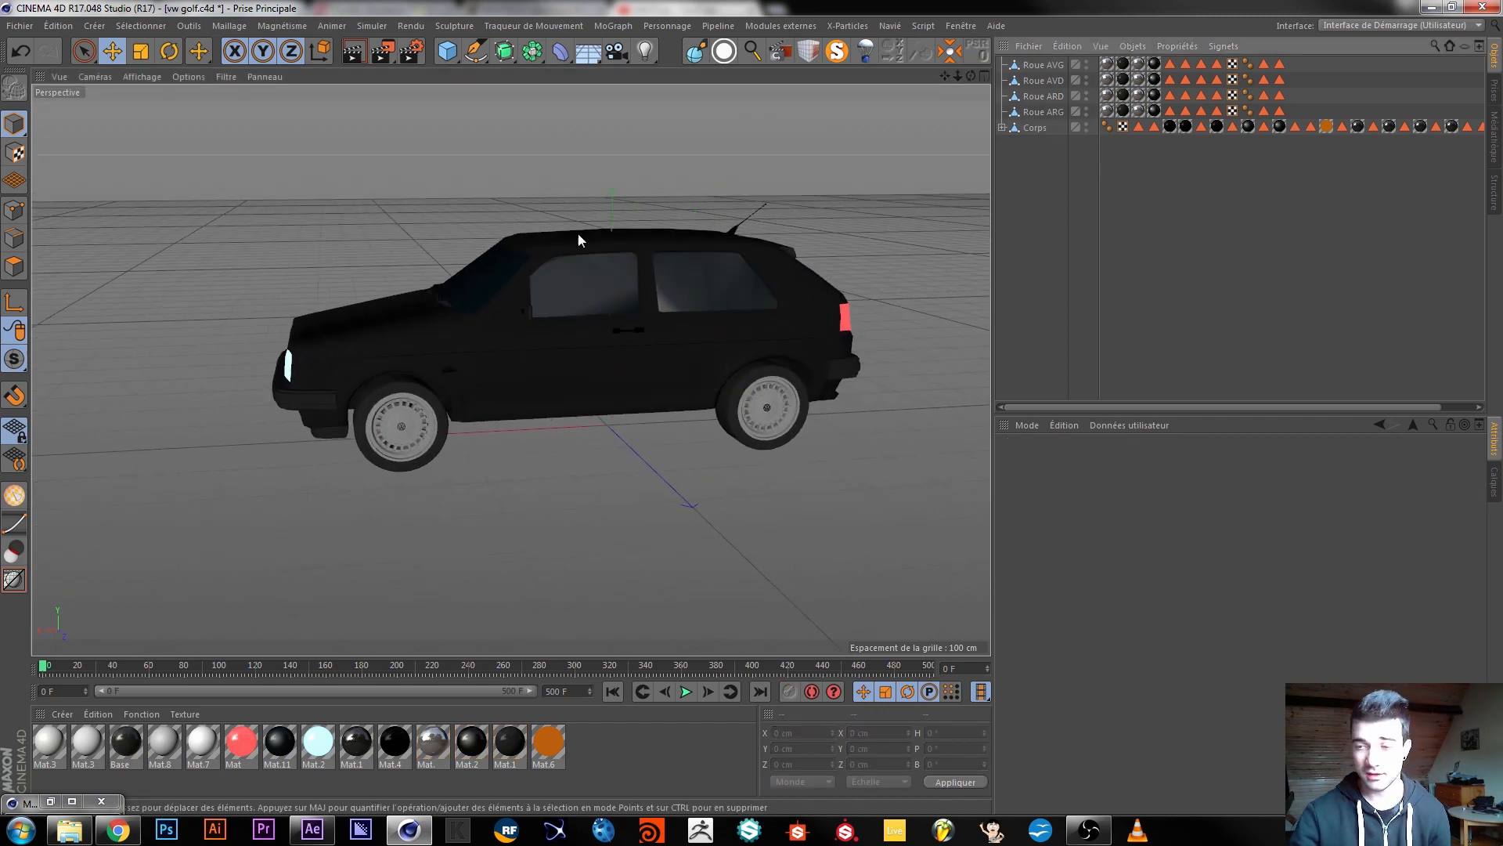
Add a Sol floor object beneath the car.
left_click(591, 52)
left_click(626, 63)
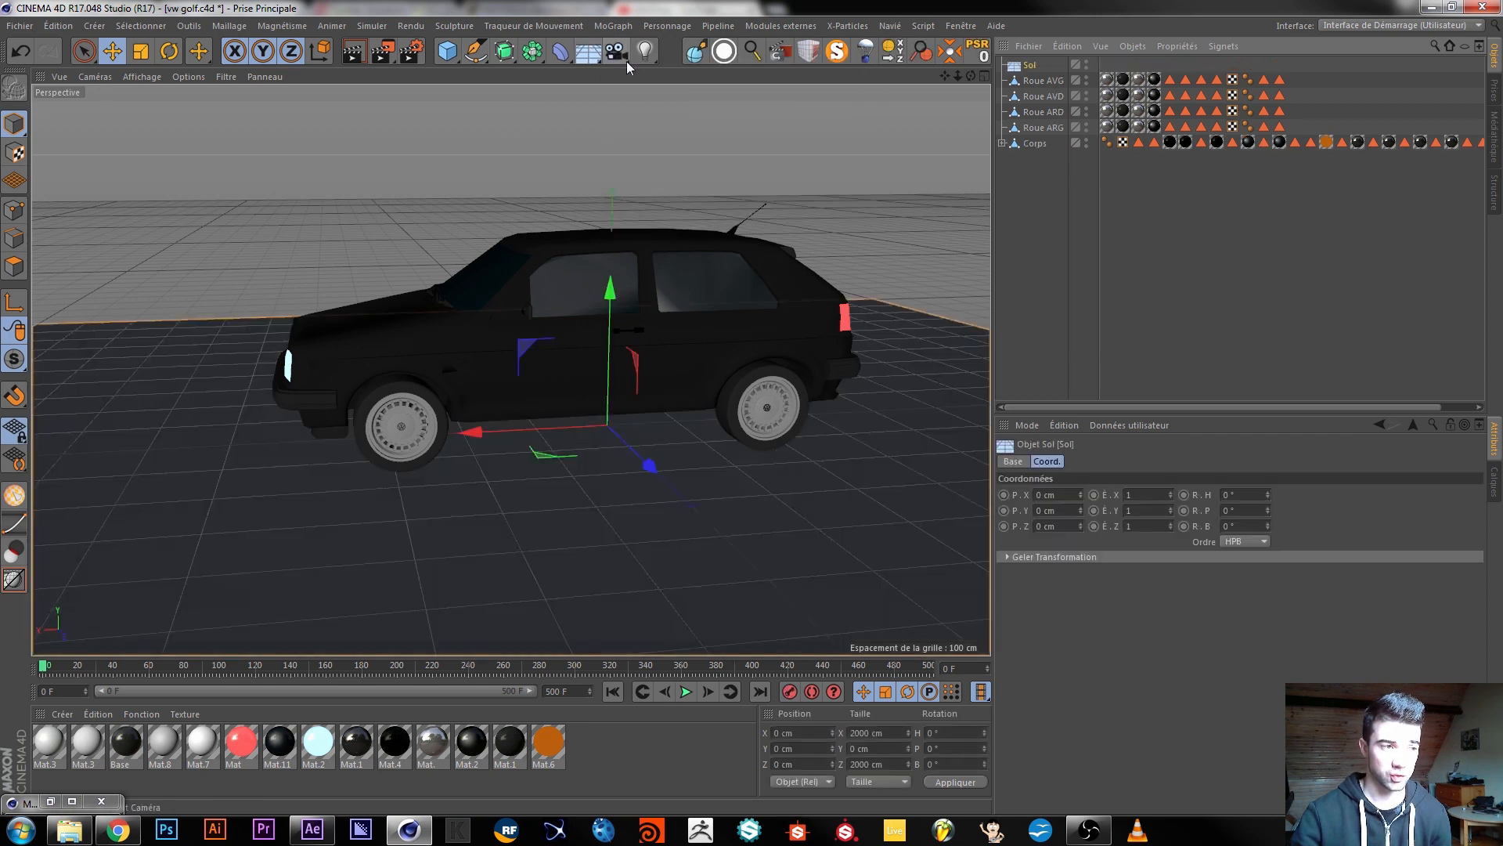
scroll(516, 477, "down", 1)
left_click_drag(457, 448, 463, 476, "alt")
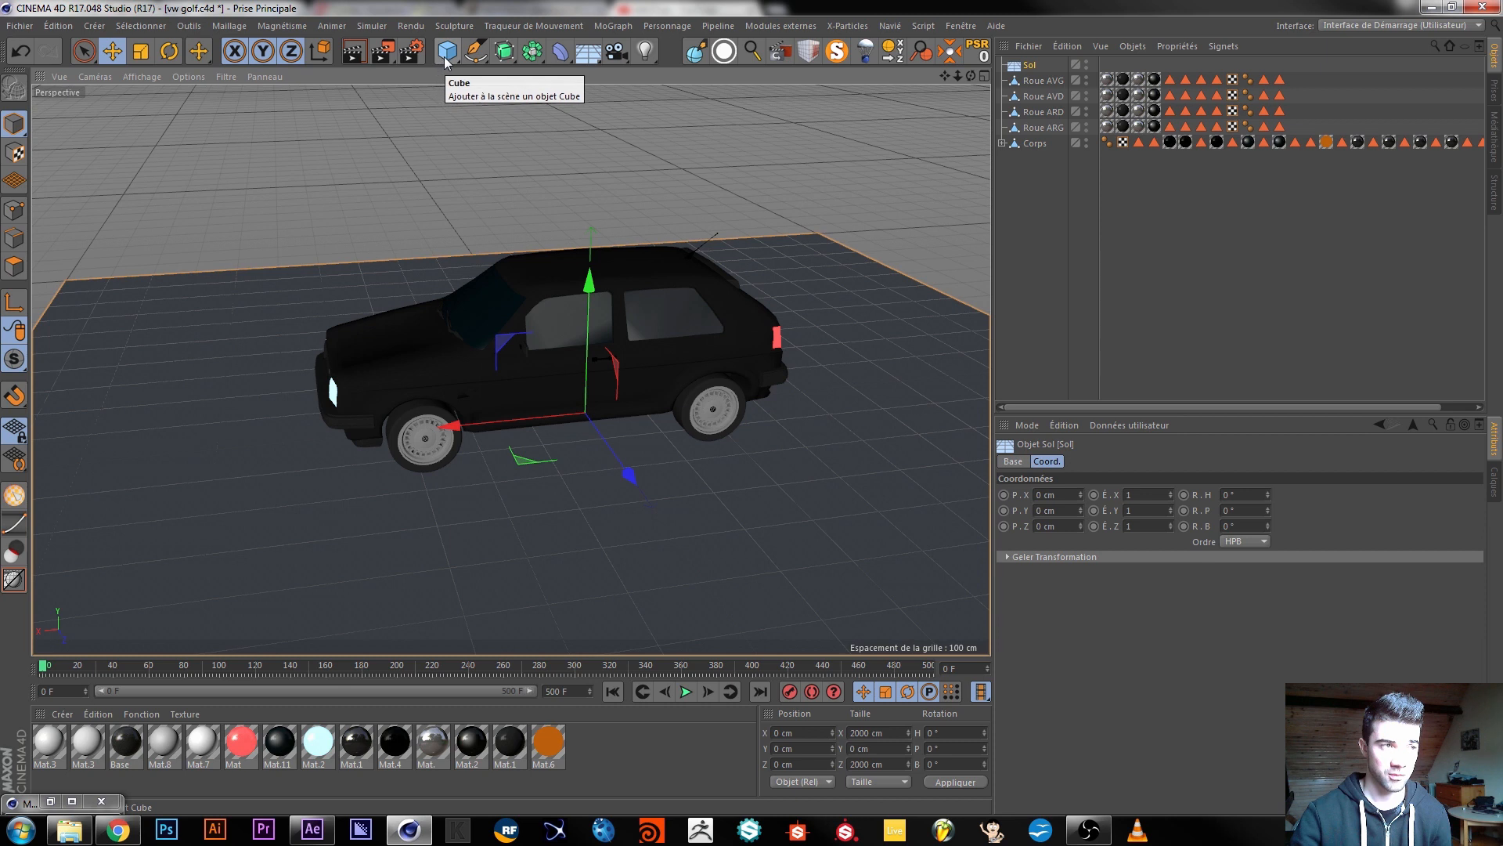
Apply the first Mat.3 material to the floor and render the view to check it.
left_click_drag(48, 741, 196, 478)
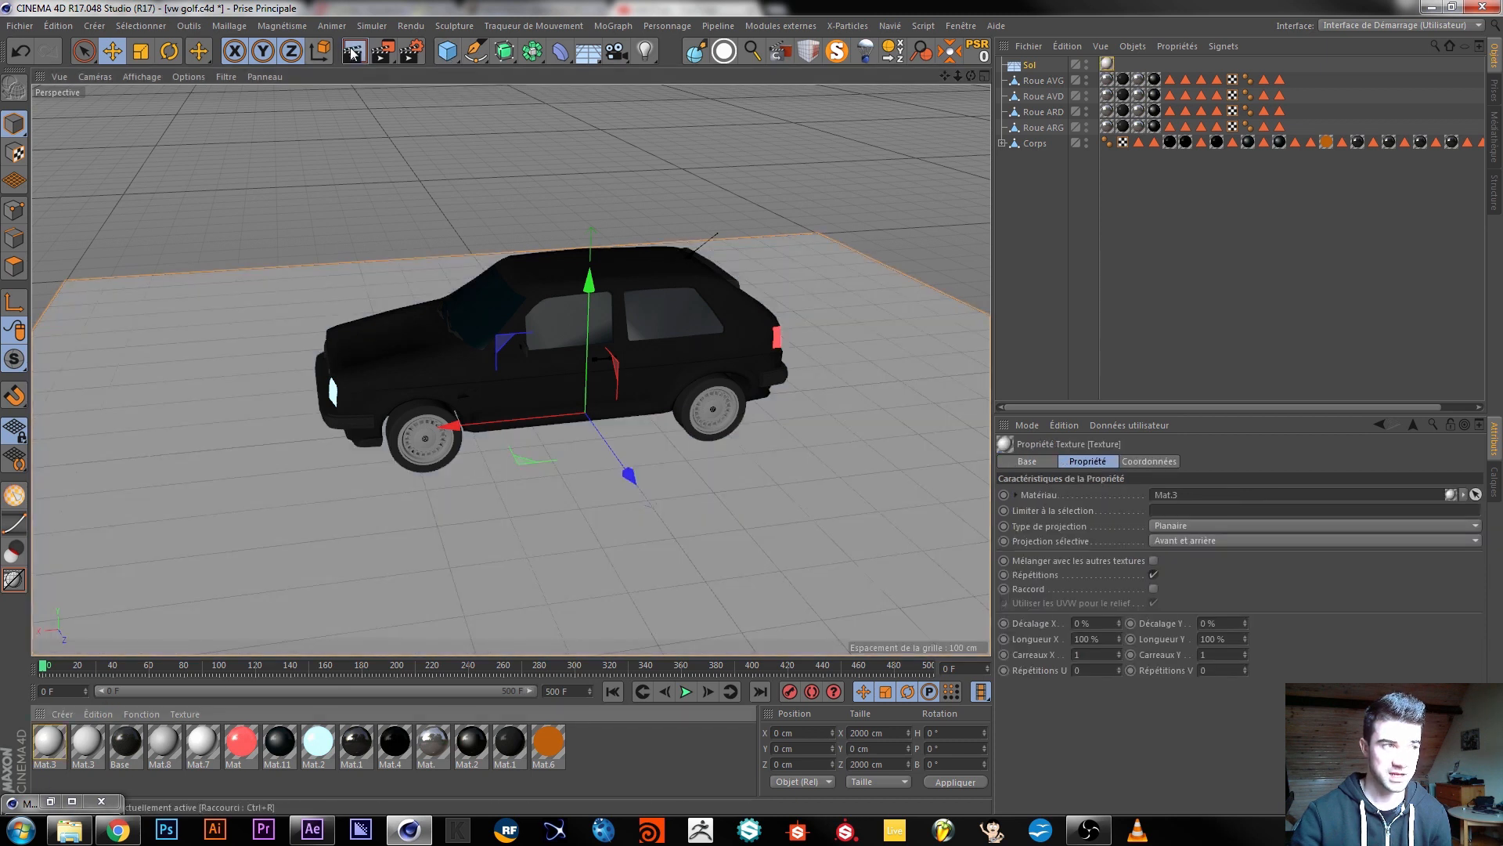
key("ctrl+r")
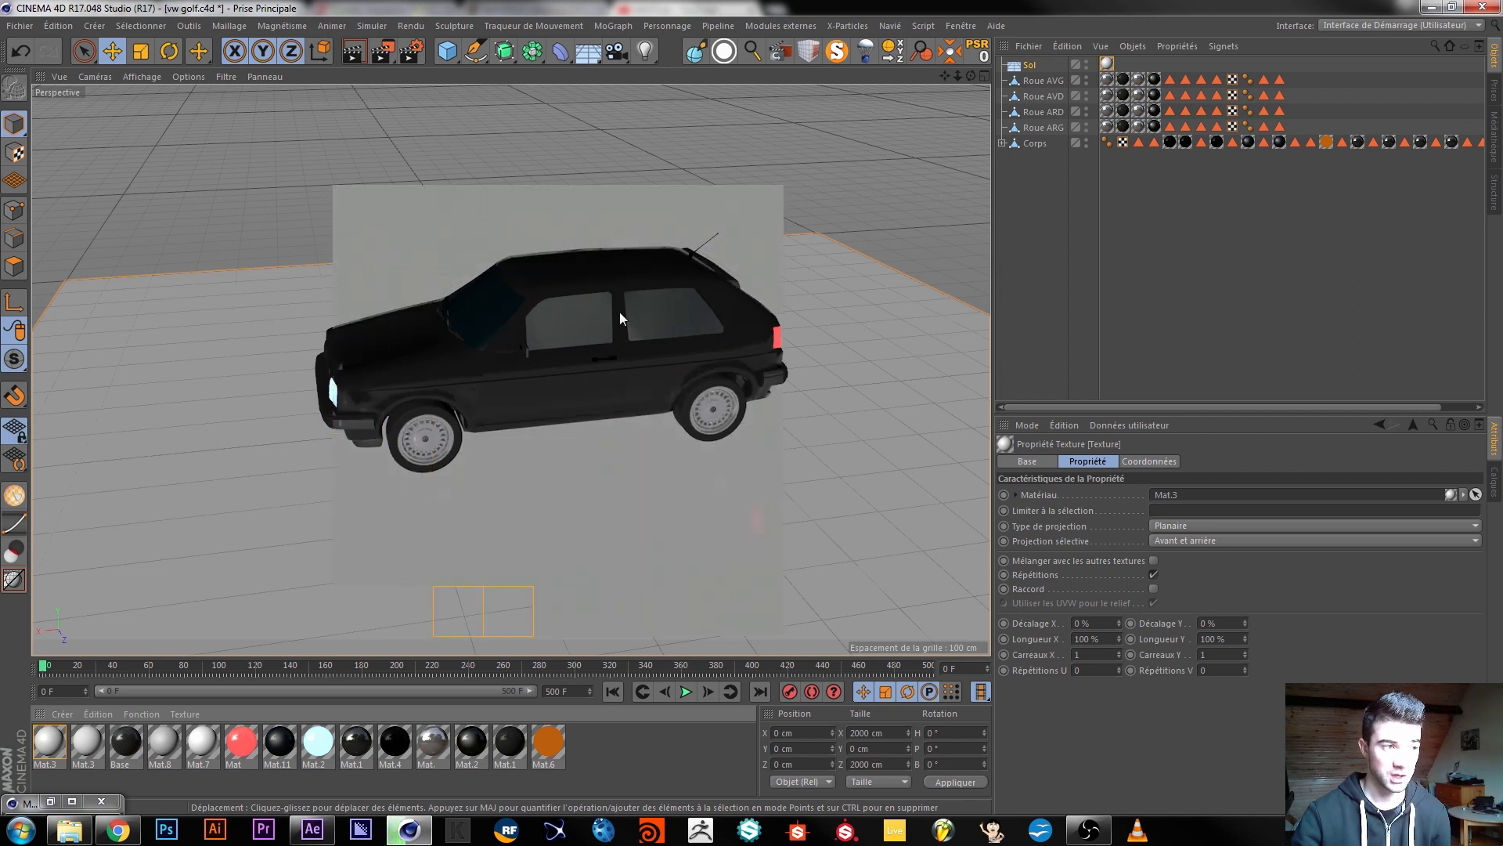
left_click(739, 261)
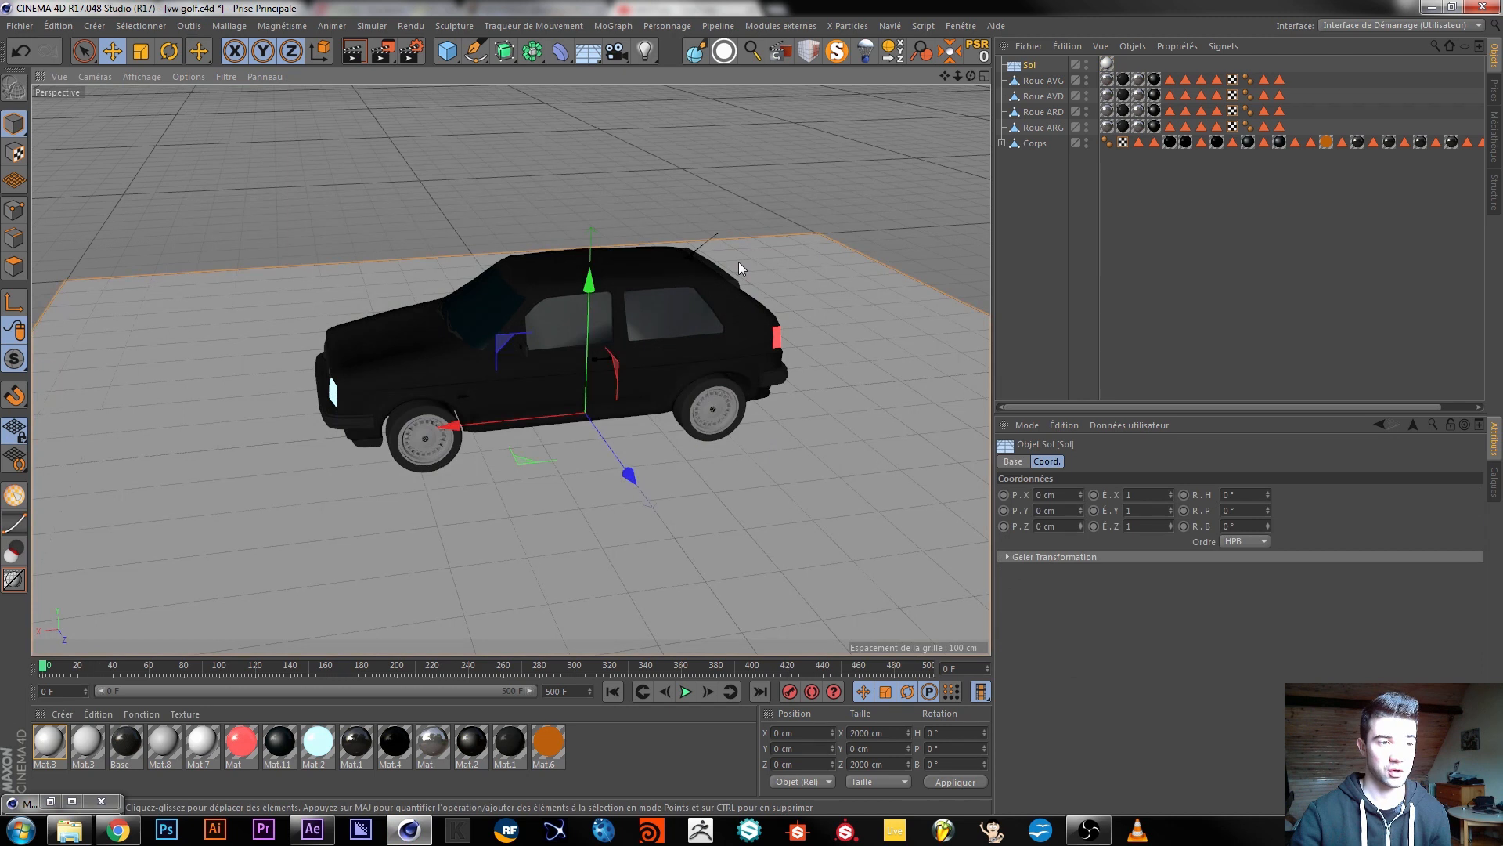
left_click_drag(627, 360, 678, 341, "alt")
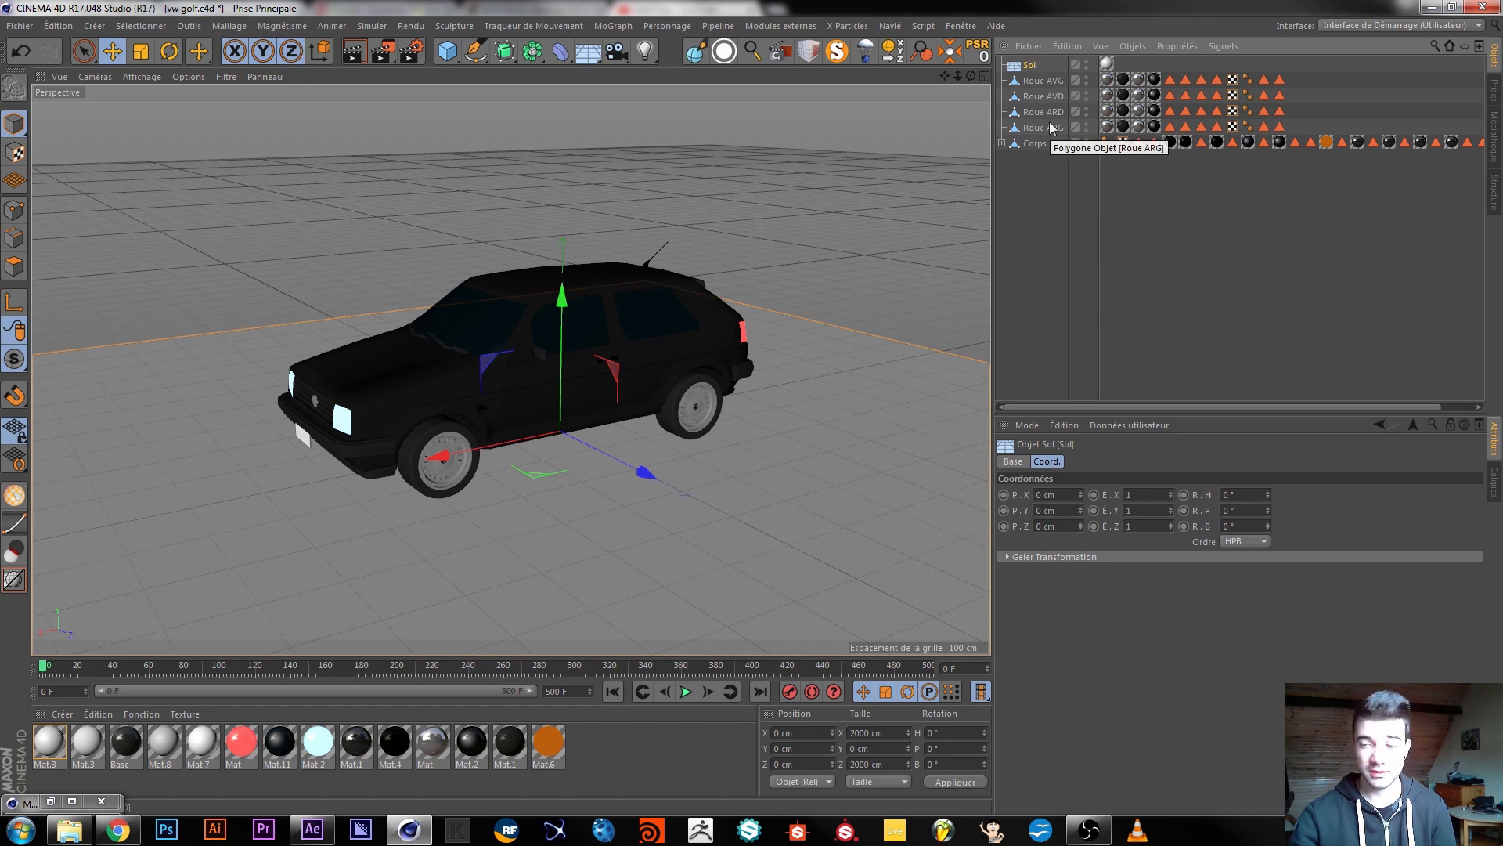
left_click(379, 28)
mouse_move(417, 67)
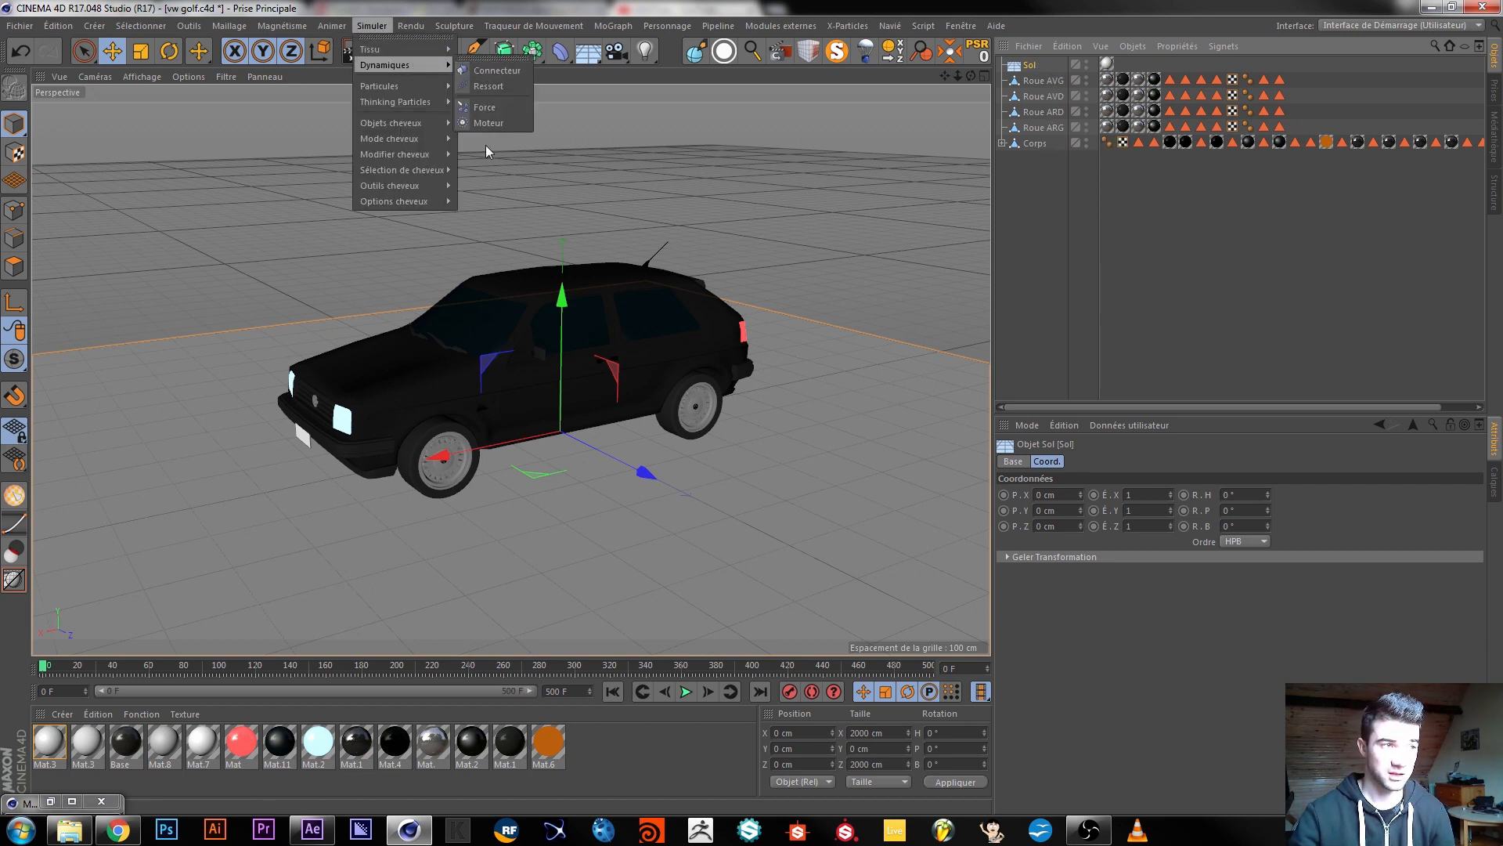
left_click(1022, 227)
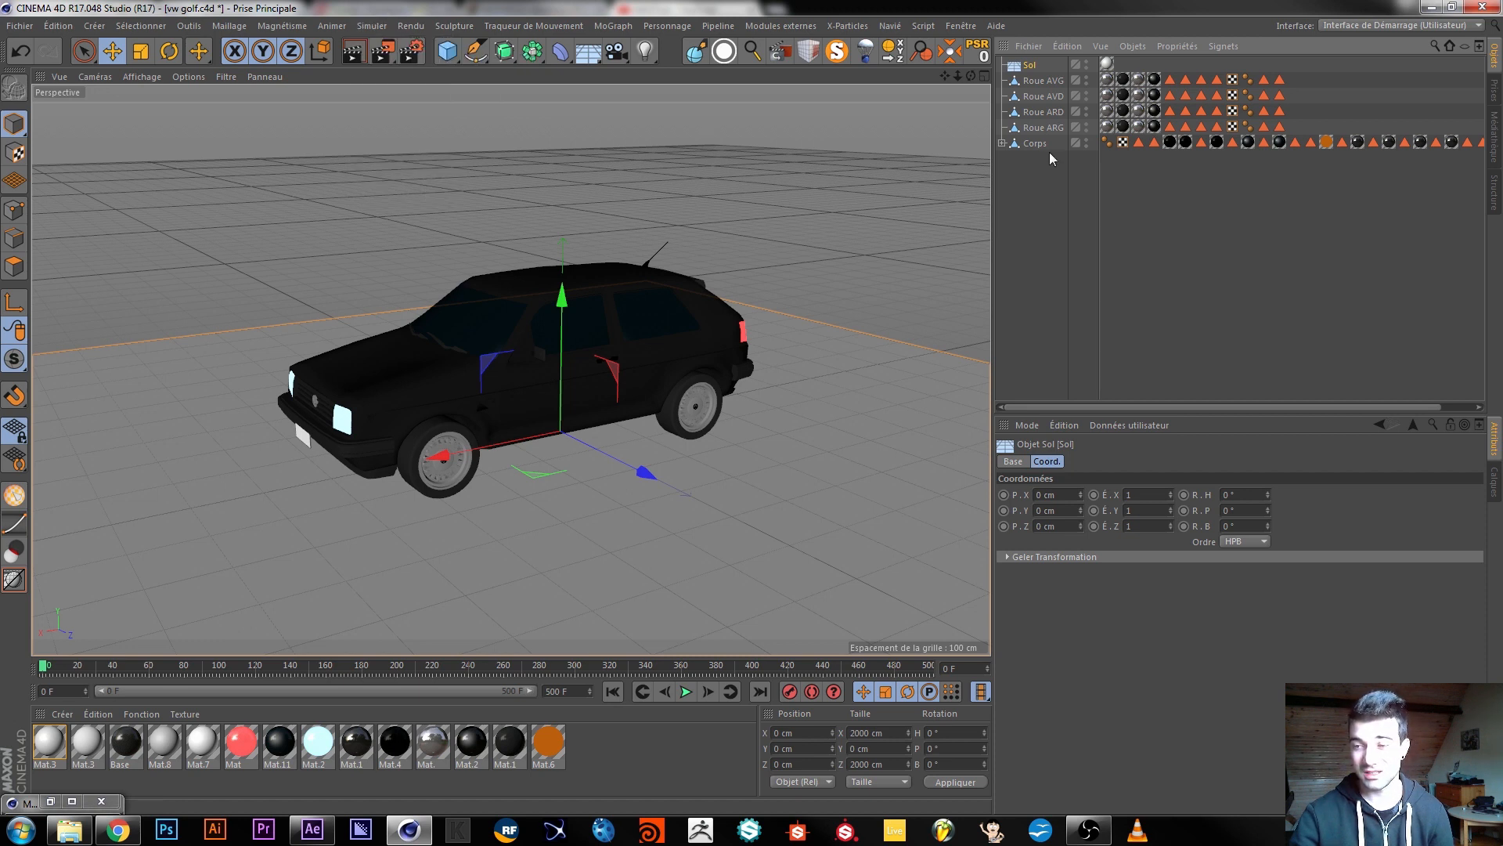
Give the Sol object a Corps collision simulation tag.
right_click(1031, 66)
mouse_move(1227, 269)
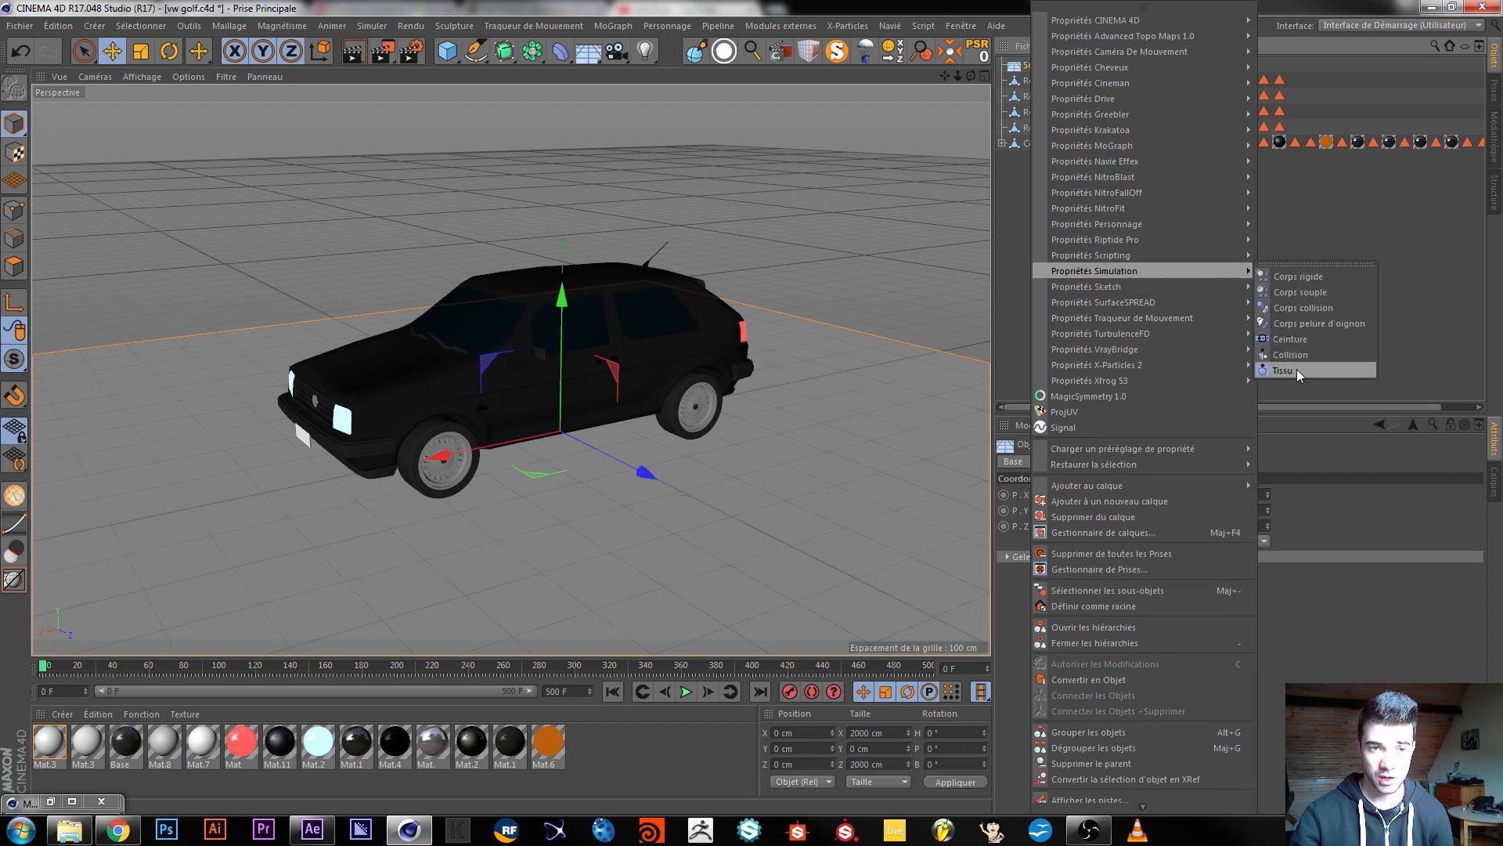
left_click(1323, 308)
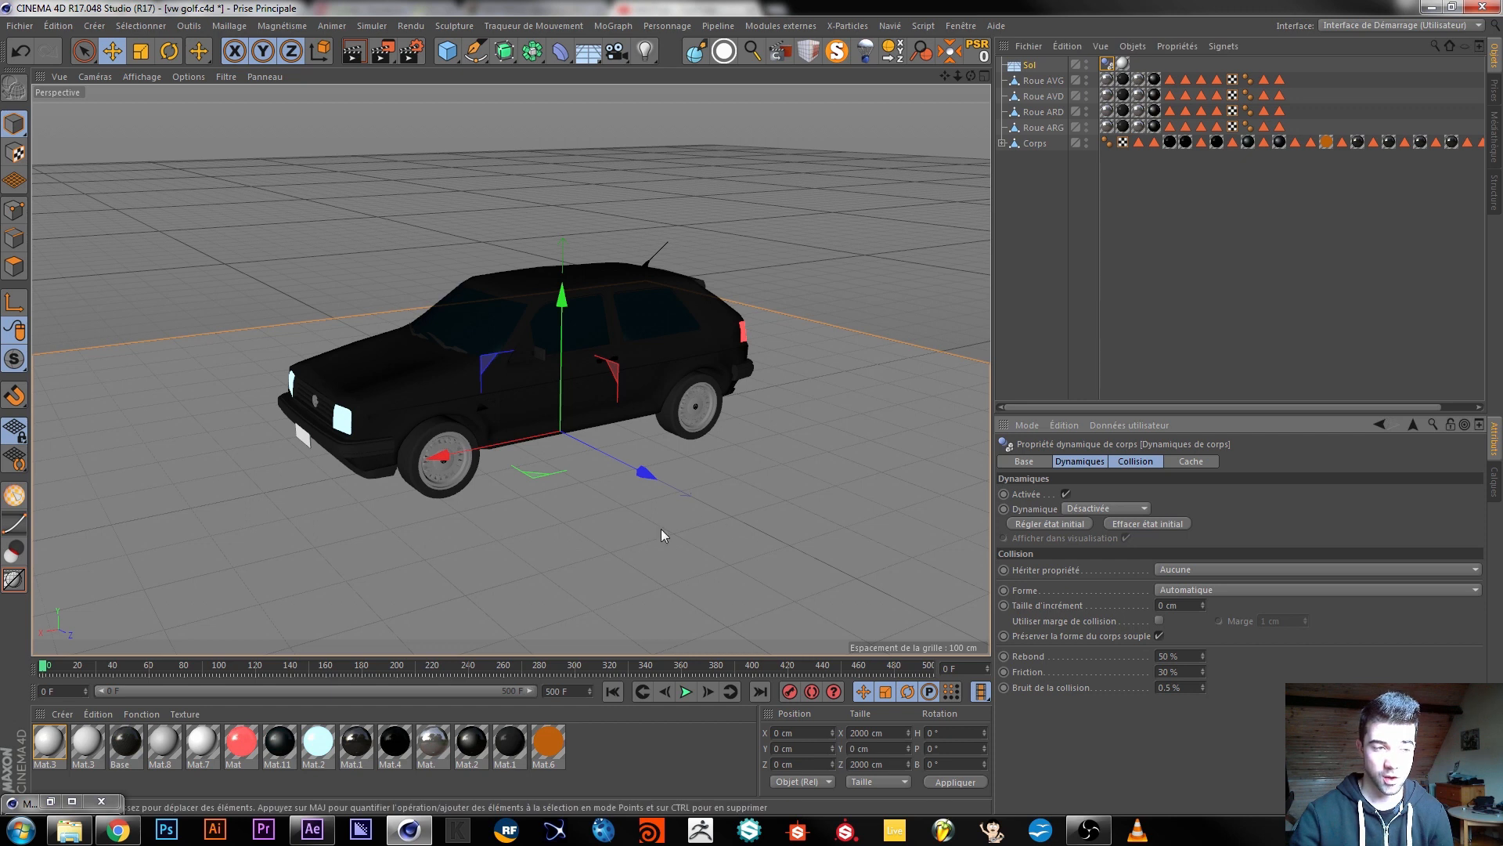
Give the Corps object a Corps rigide simulation tag, and play the simulation briefly before returning to the first frame.
left_click(1035, 144)
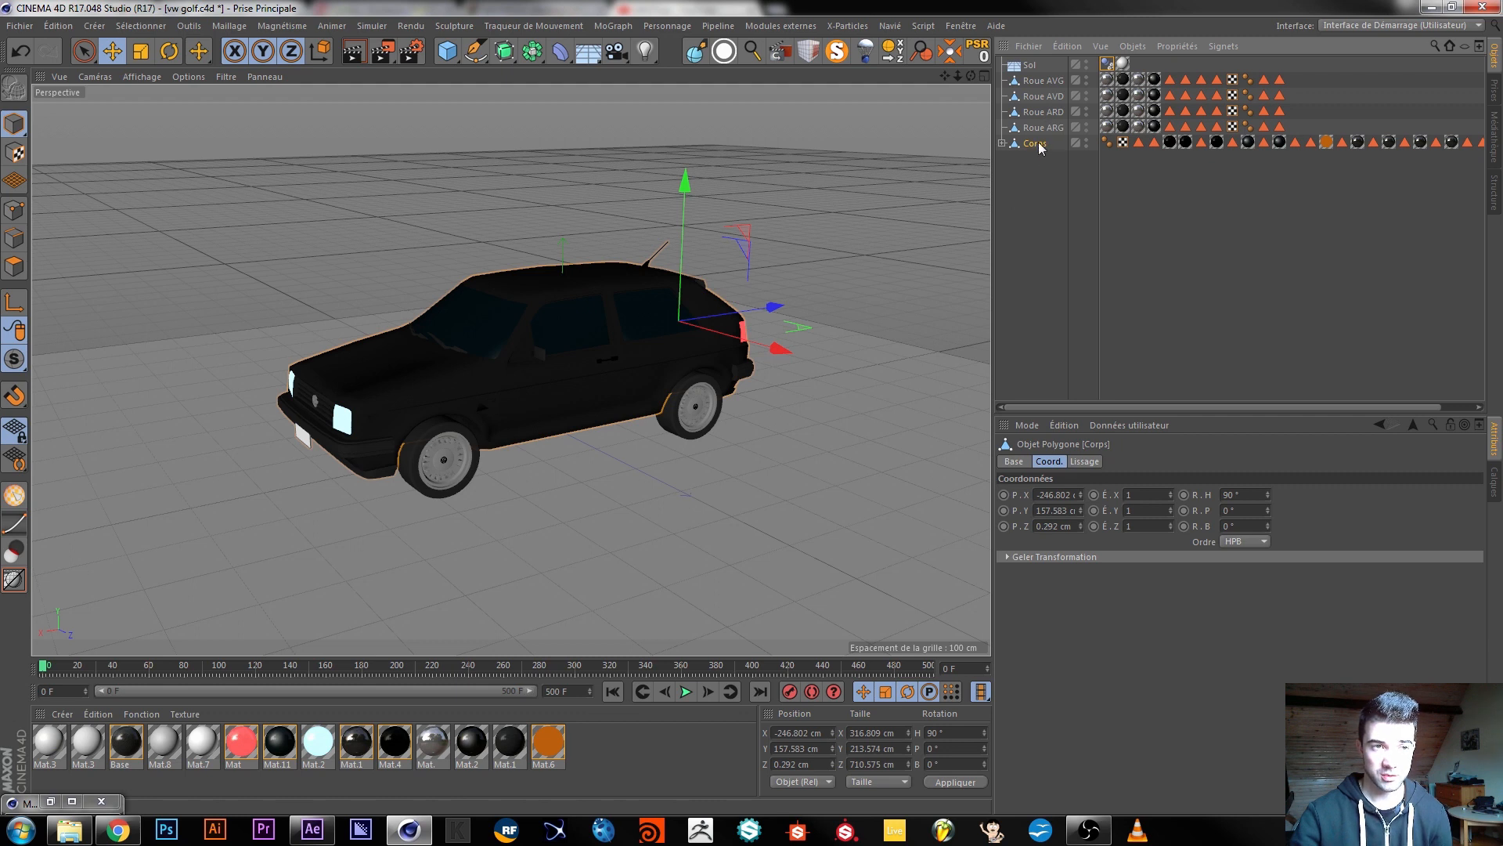
right_click(1039, 149)
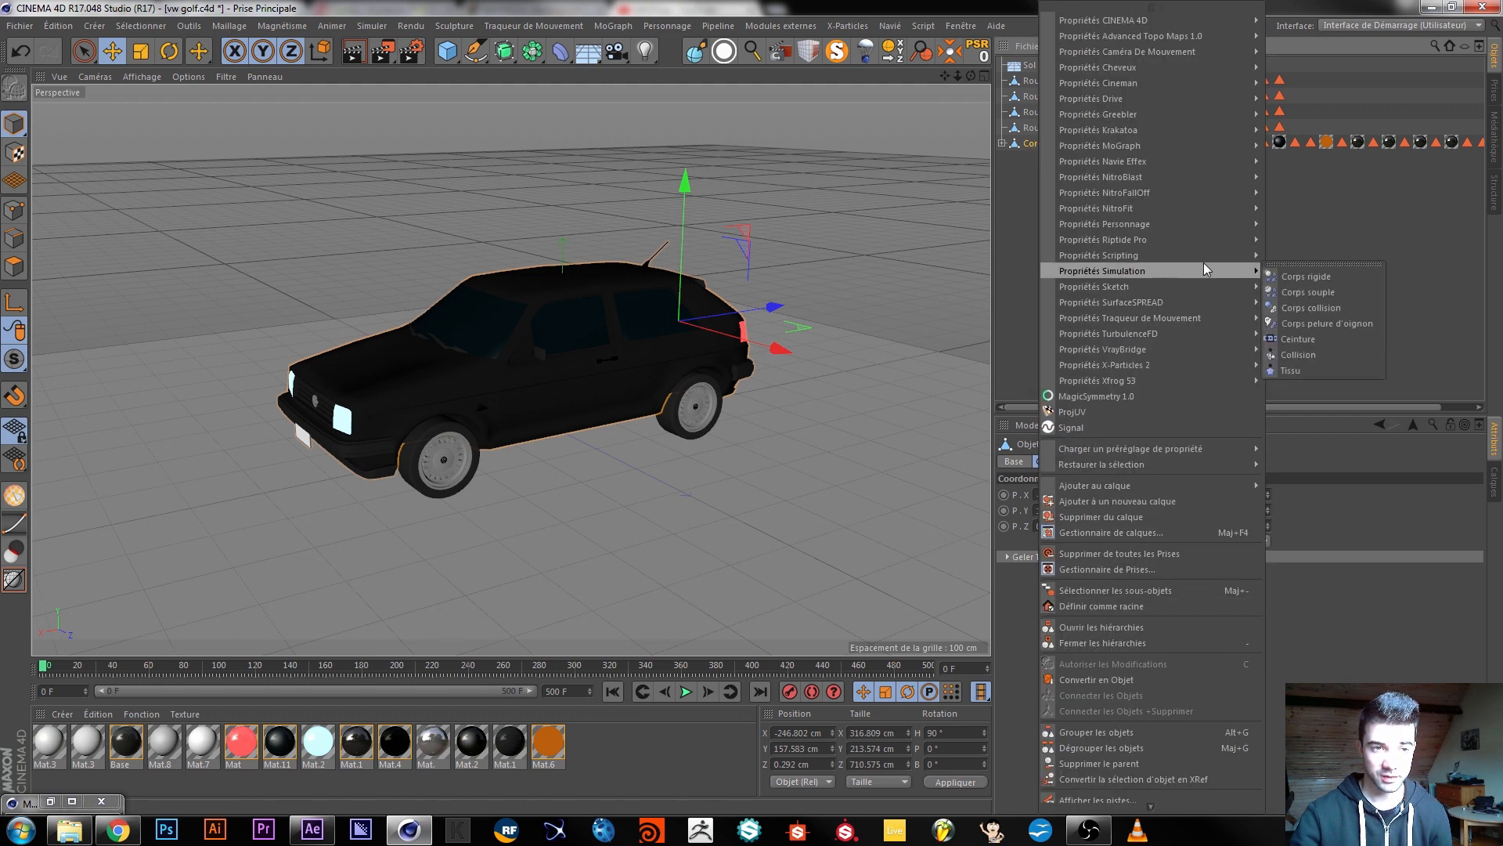
left_click(1305, 277)
left_click(686, 692)
left_click(685, 692)
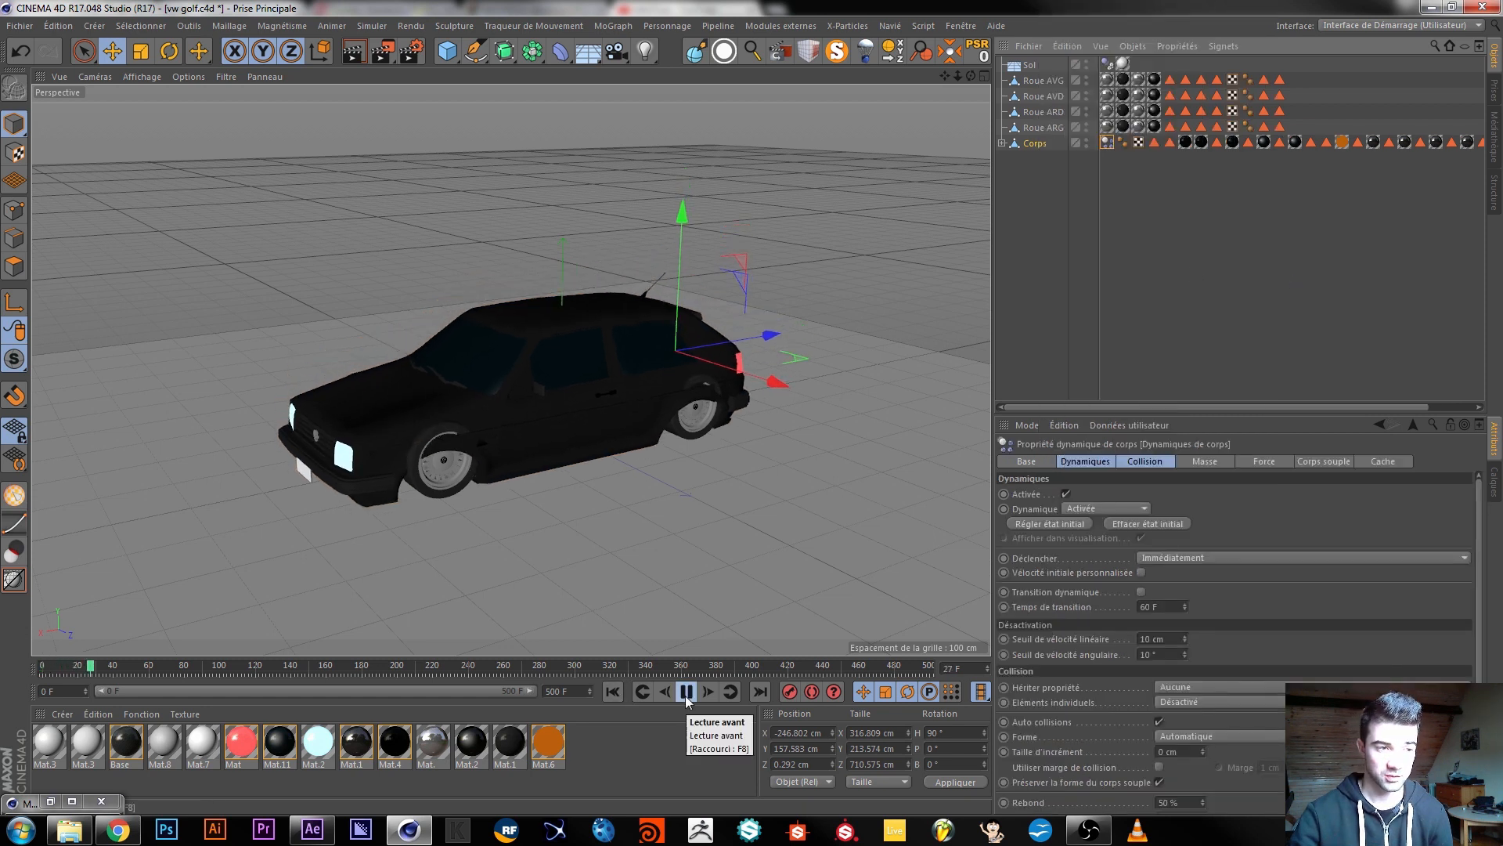
left_click(614, 690)
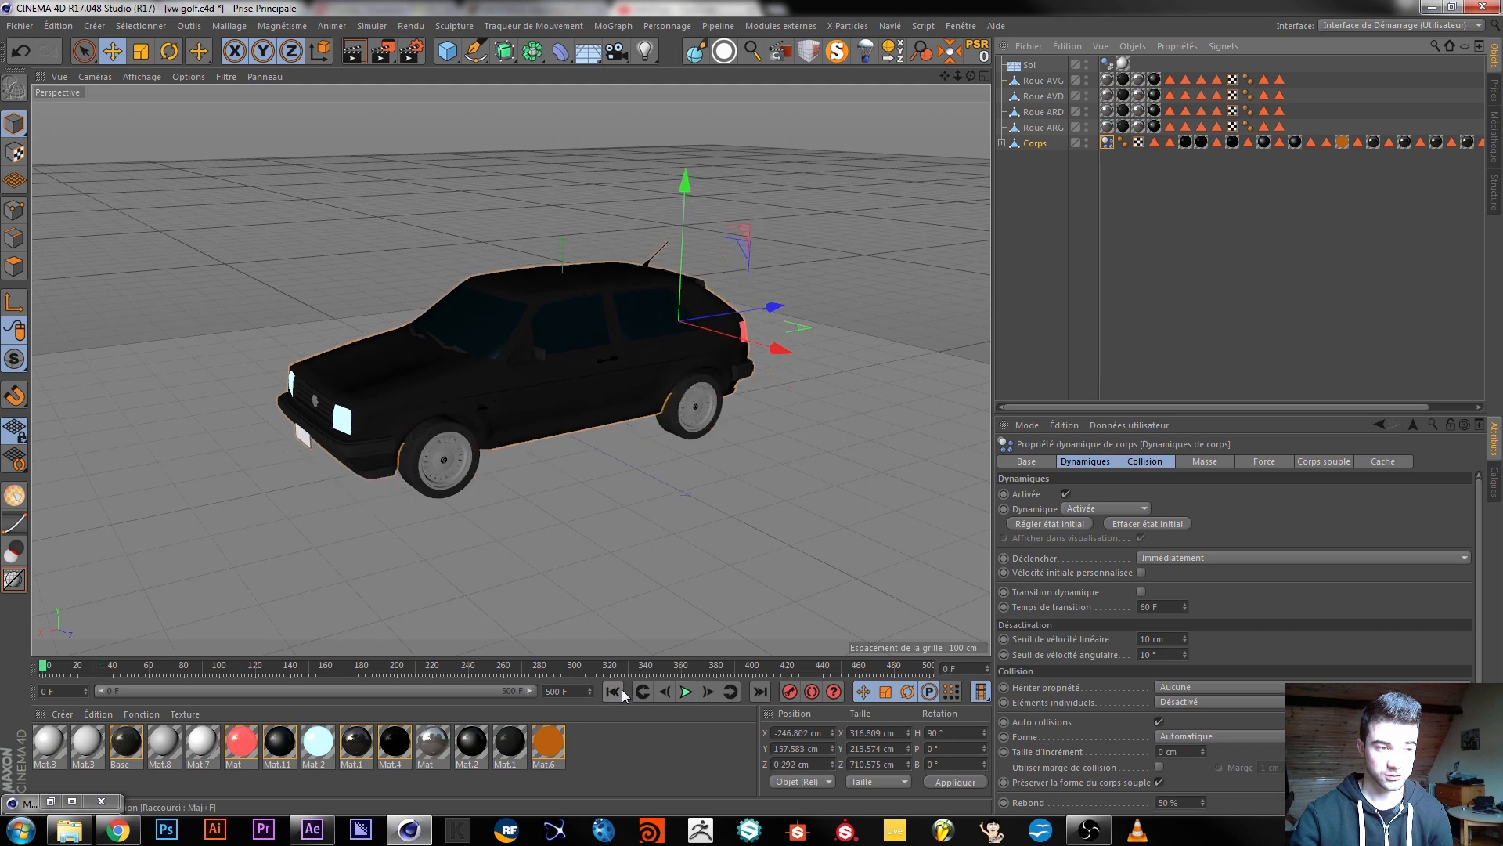
Copy the rigid body tag from Corps onto Roue AVG, Roue AVD, Roue ARD and Roue ARG.
left_click(1049, 158)
left_click(1106, 142)
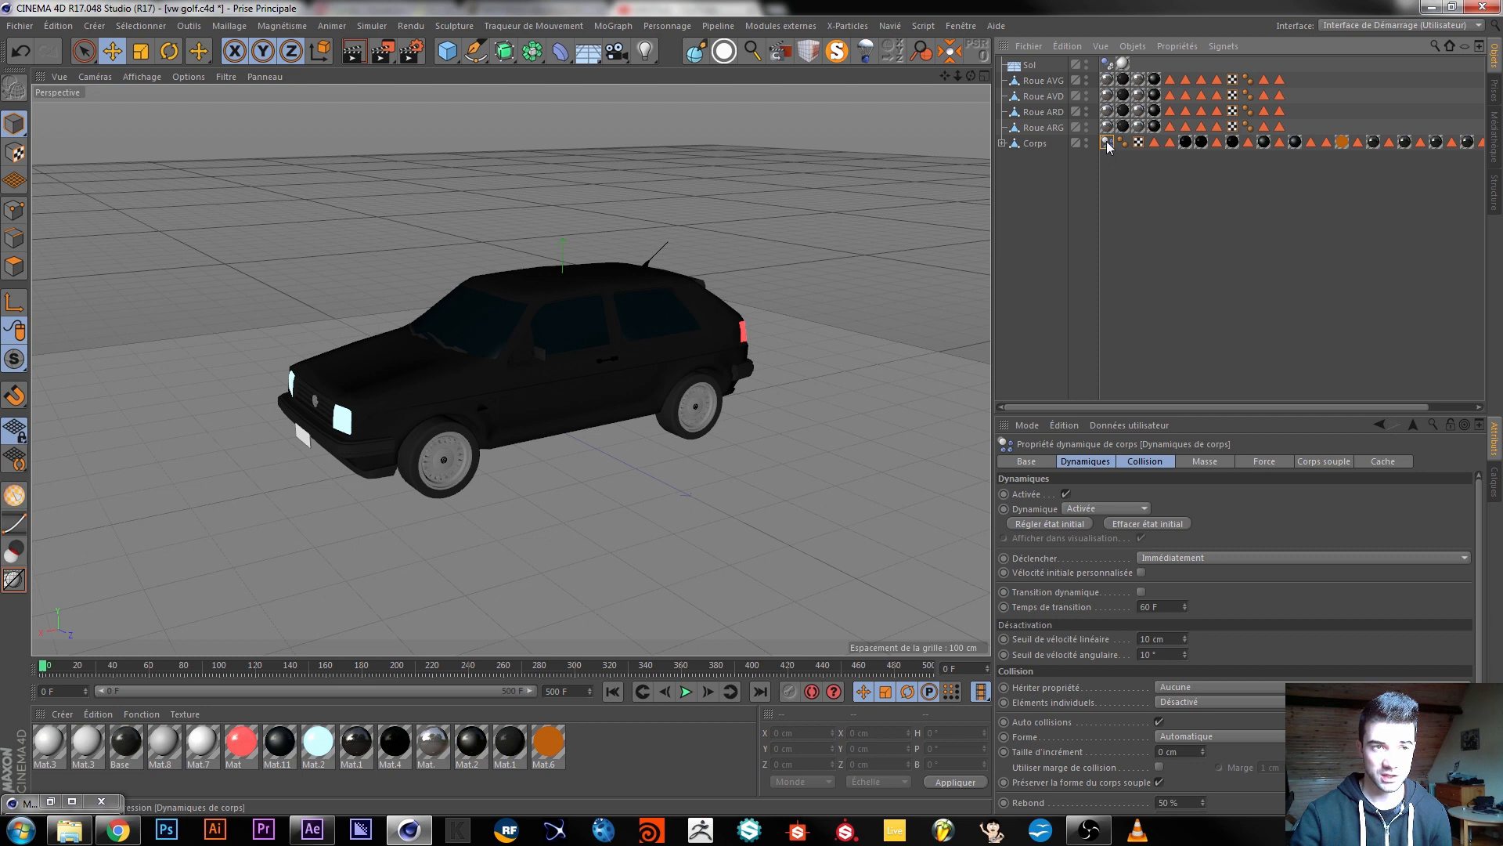
mouse_move(1106, 142)
left_mouse_down()
mouse_move(1111, 116)
mouse_move(1160, 106)
mouse_move(1104, 113)
mouse_move(1106, 80)
left_mouse_up()
left_click(1108, 109)
left_click(1106, 81)
left_click(1088, 184)
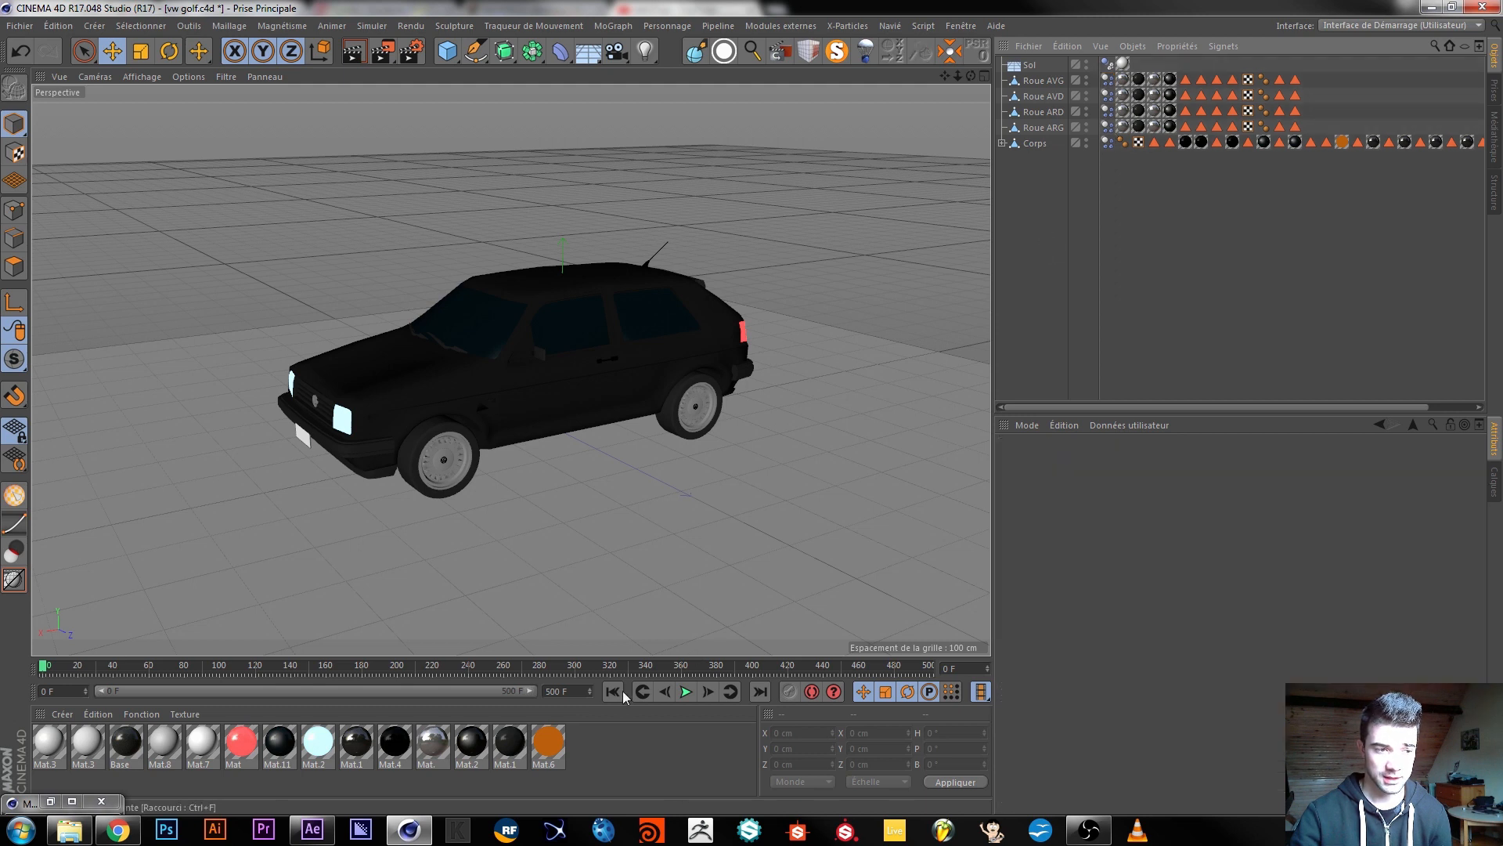
Play the simulation to test the wheels' dynamics, and return to the first frame.
left_click(685, 692)
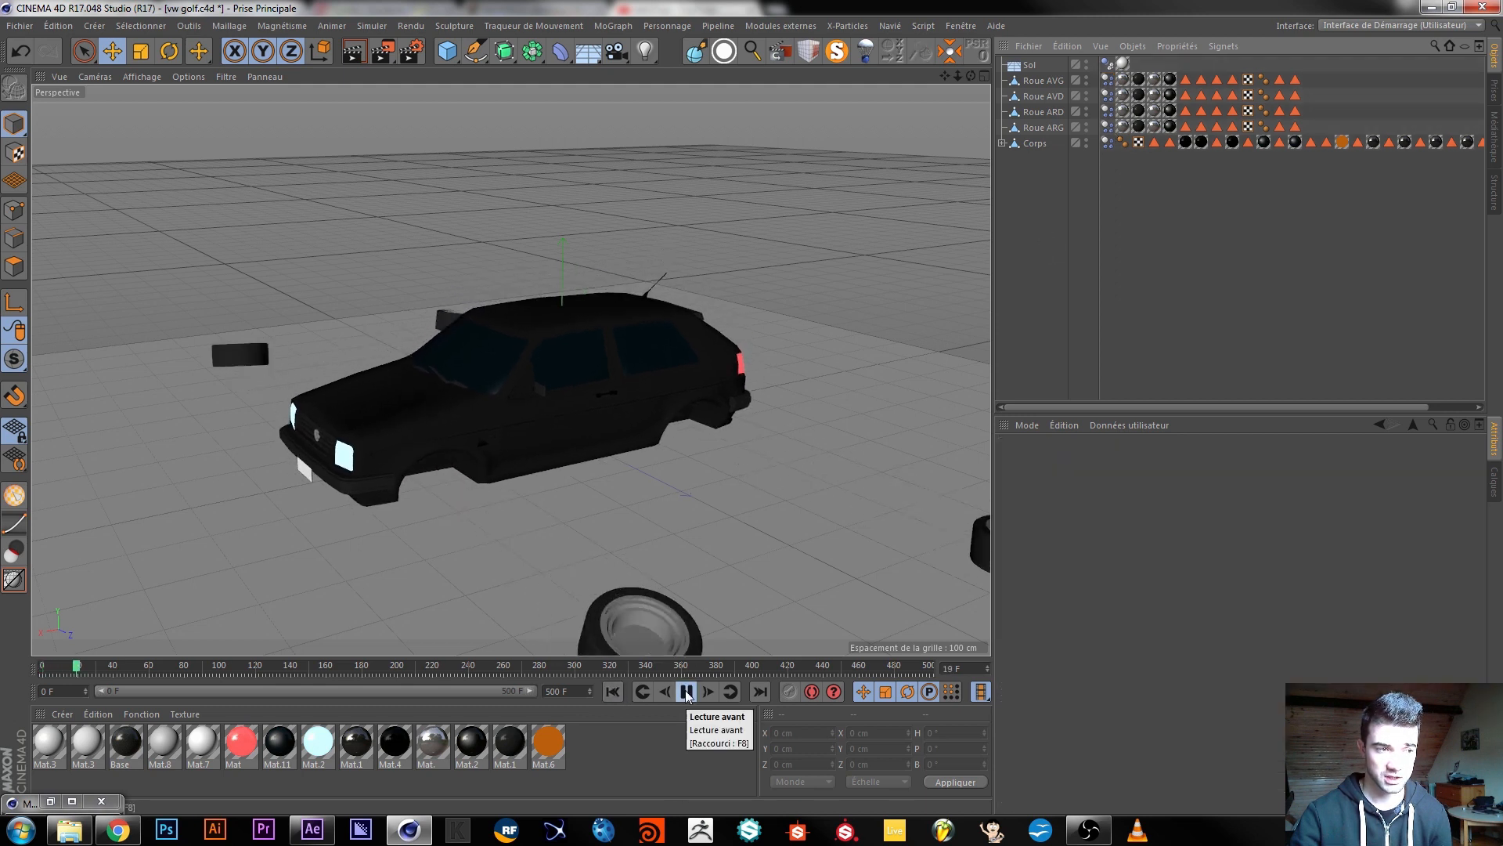
left_click(686, 692)
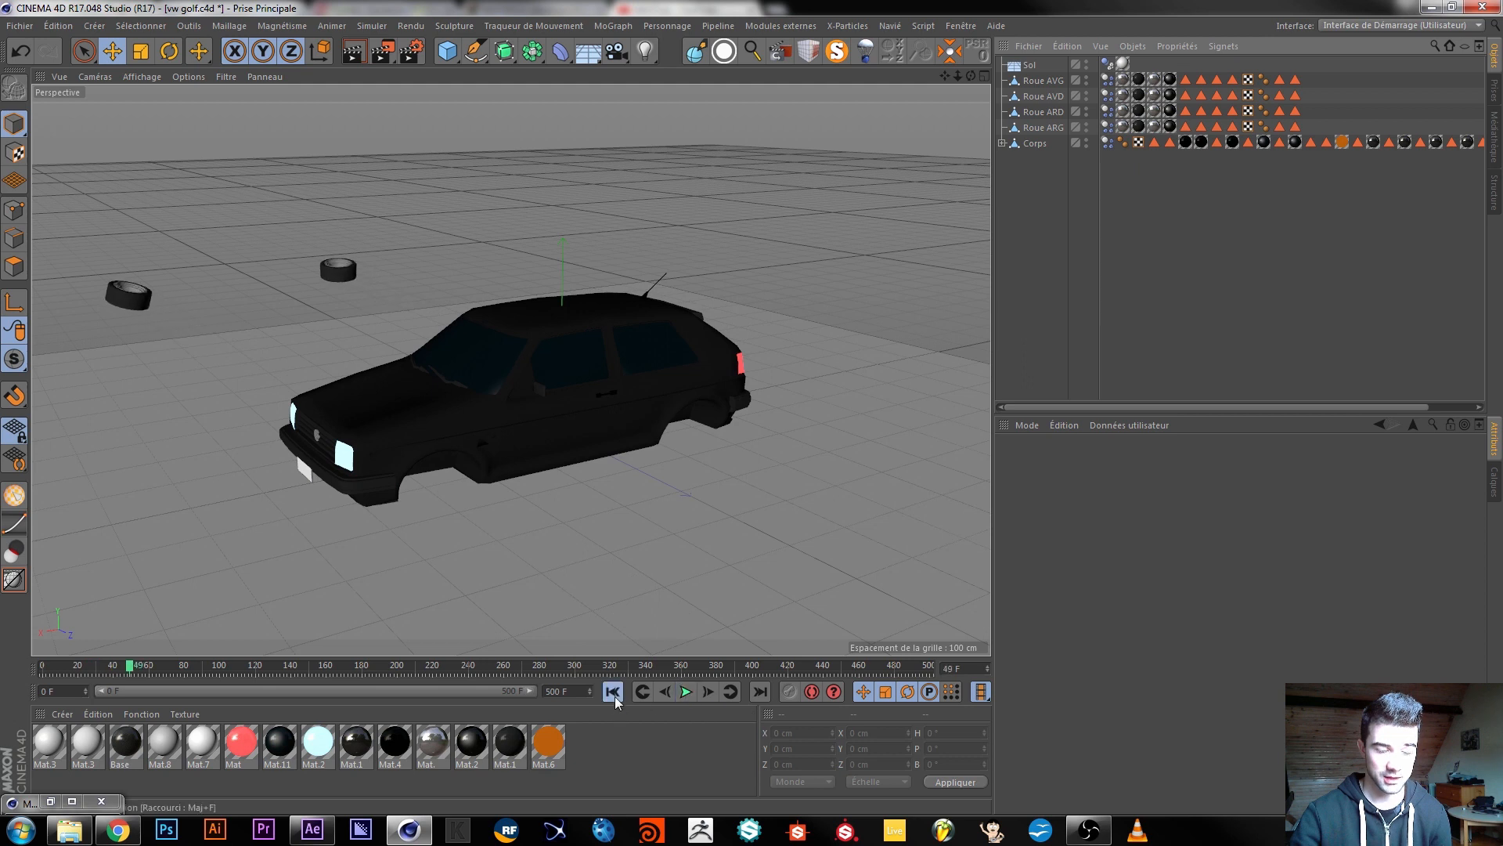
left_click(612, 692)
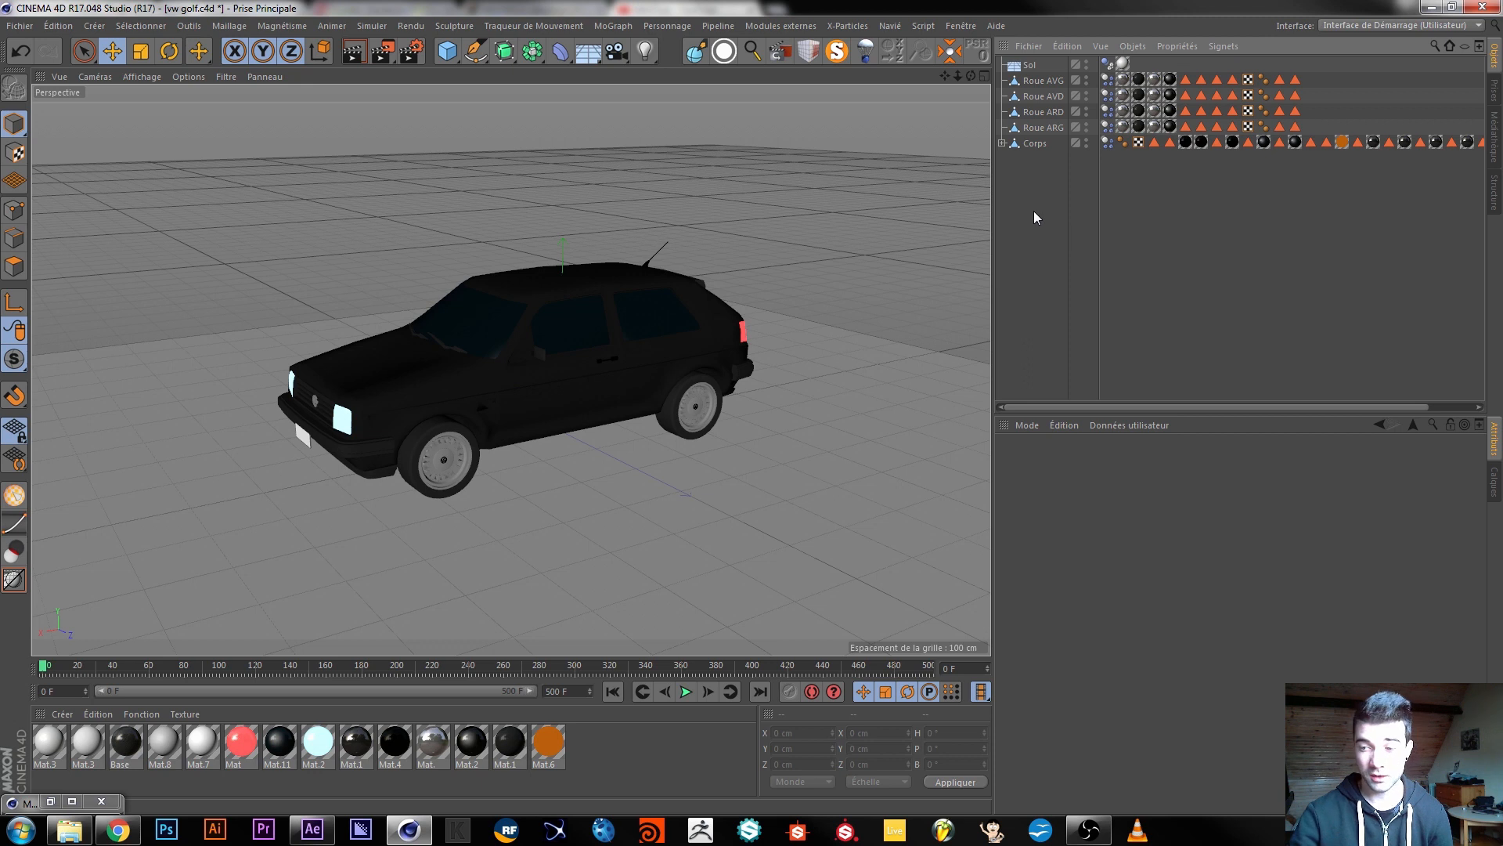
Add a Connecteur dynamics object and isolate it from the rest of the scene for a close look.
mouse_move(427, 447)
left_mouse_down("alt")
mouse_move(396, 418)
mouse_move(439, 420)
left_mouse_up("alt")
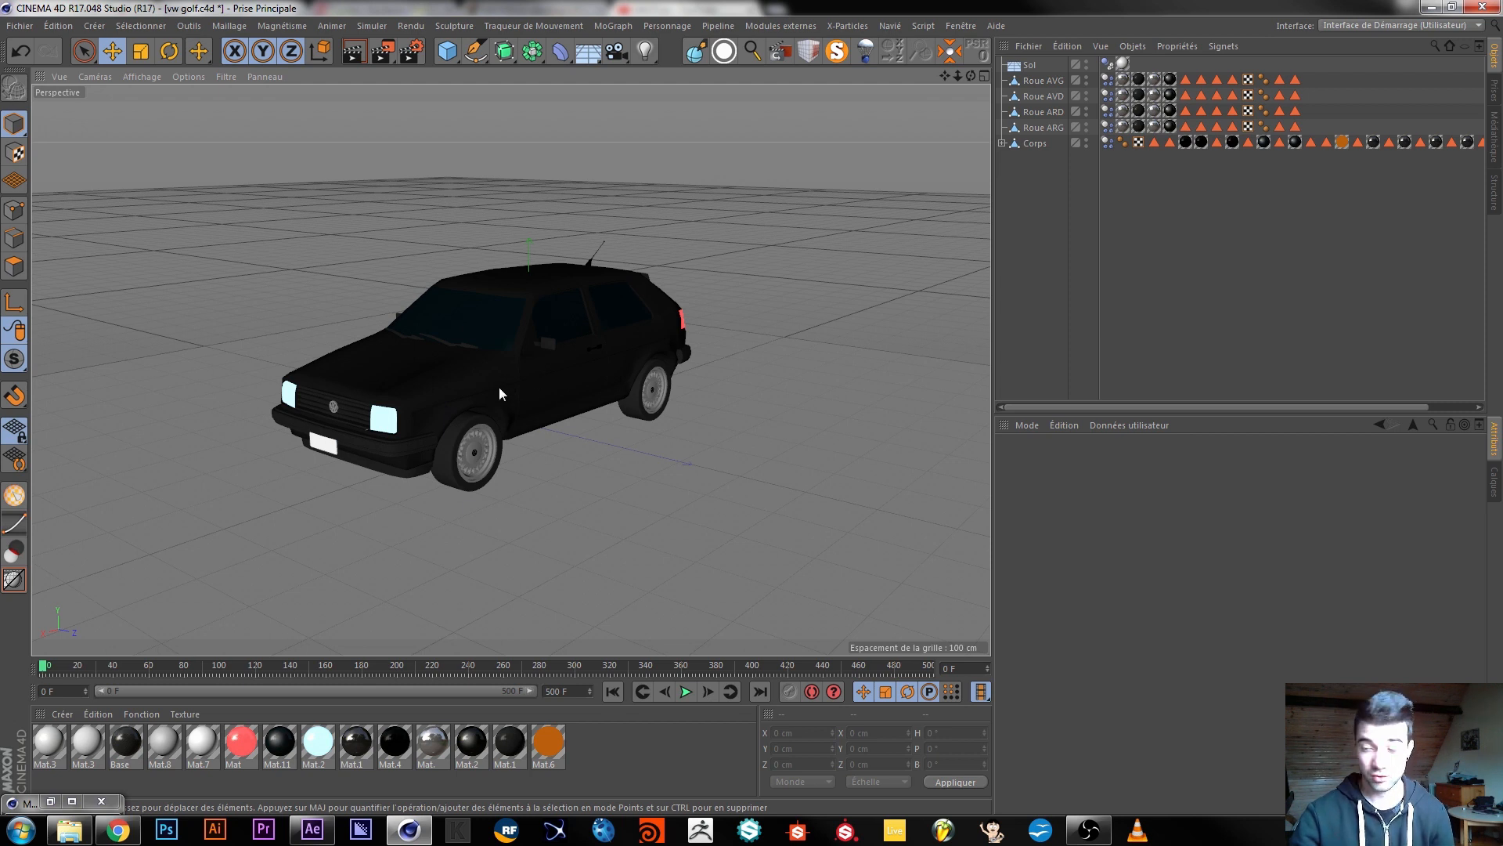
left_click(372, 26)
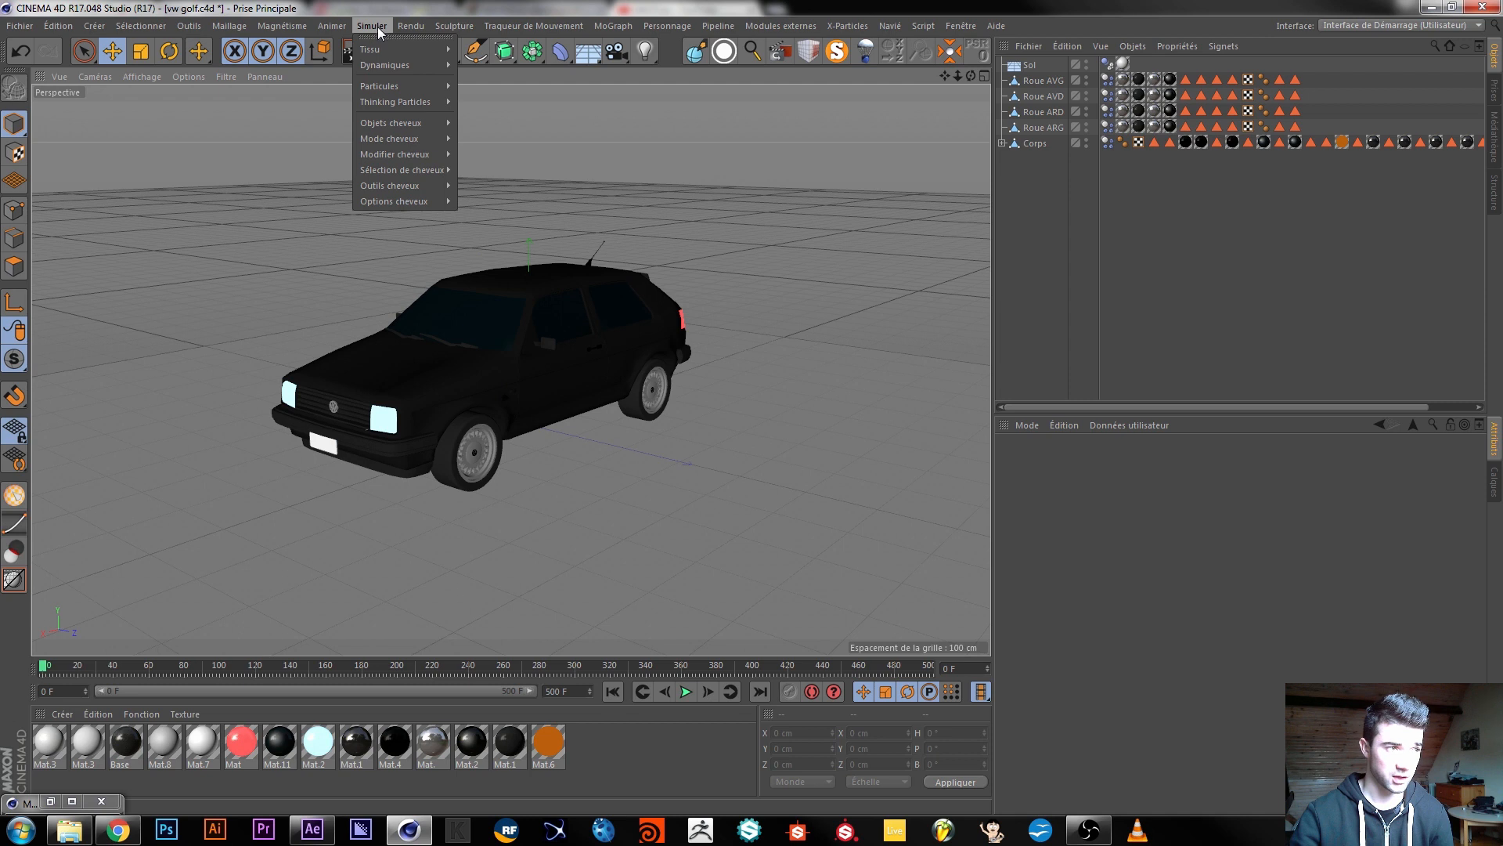
mouse_move(416, 69)
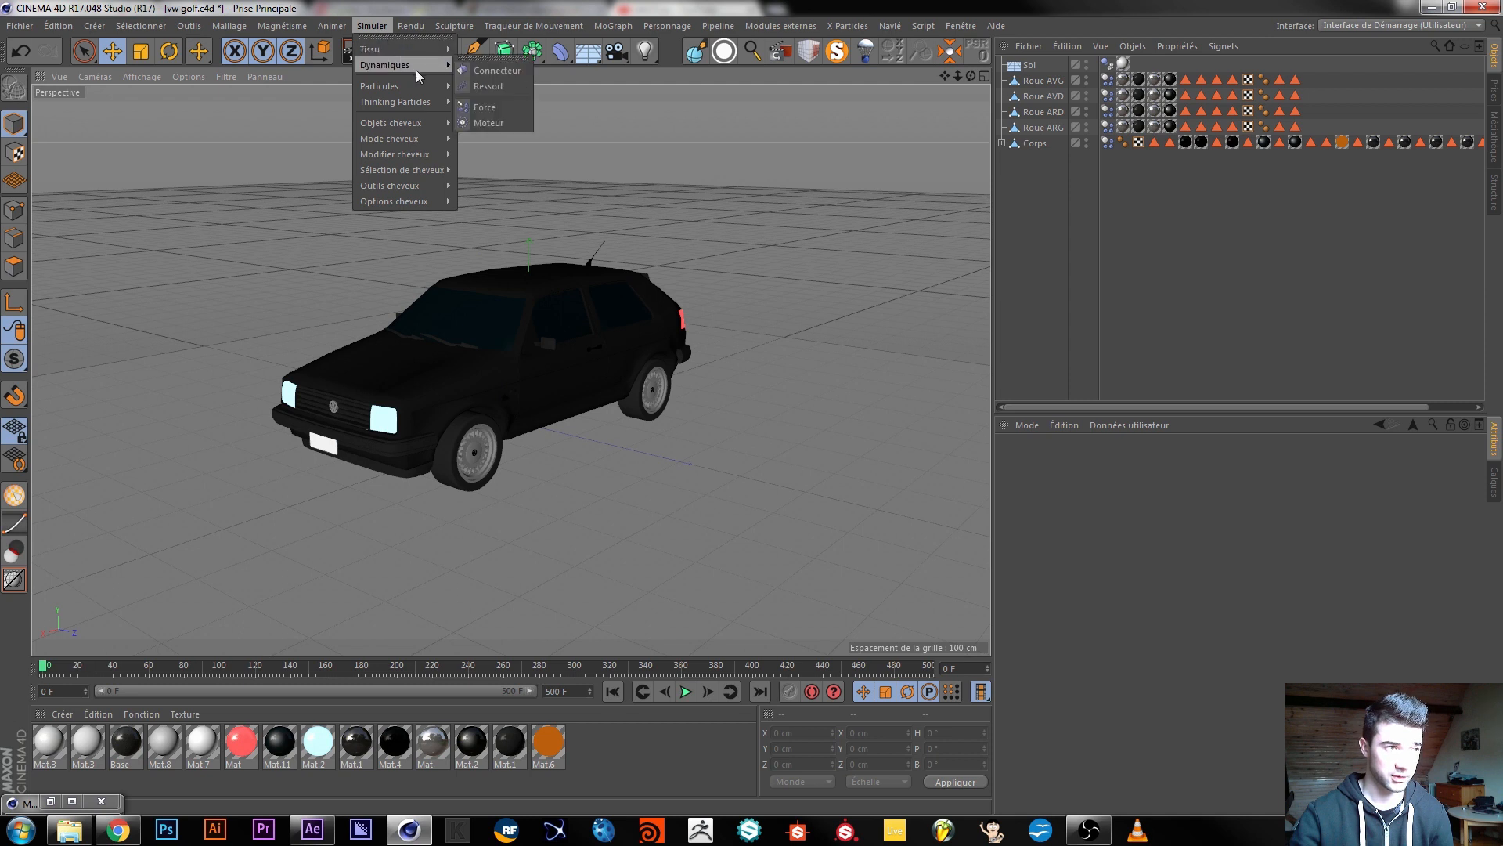
left_click(515, 68)
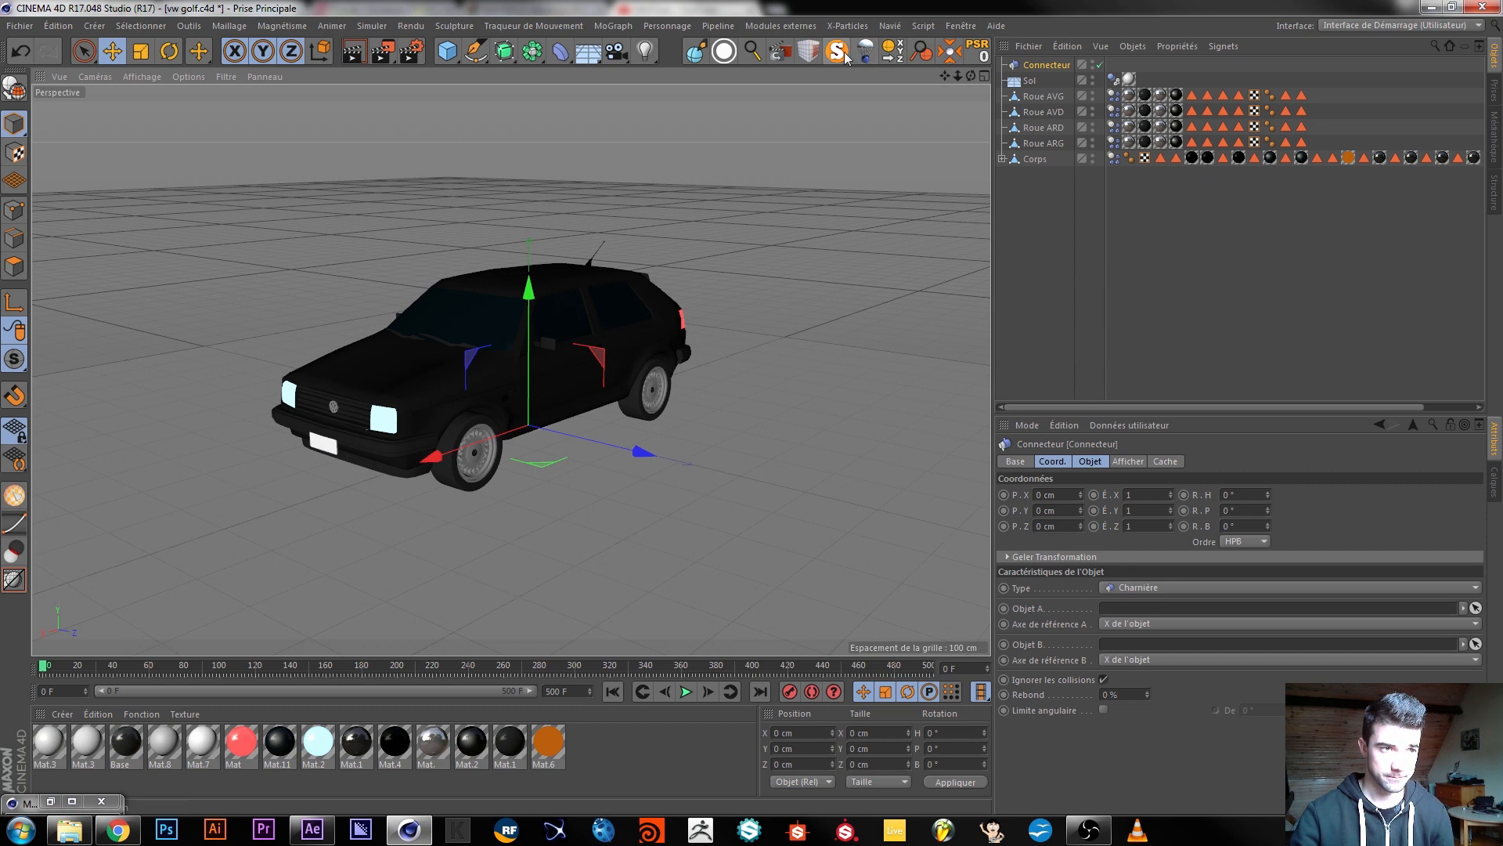
left_click(959, 56)
scroll(535, 423, "up", 4)
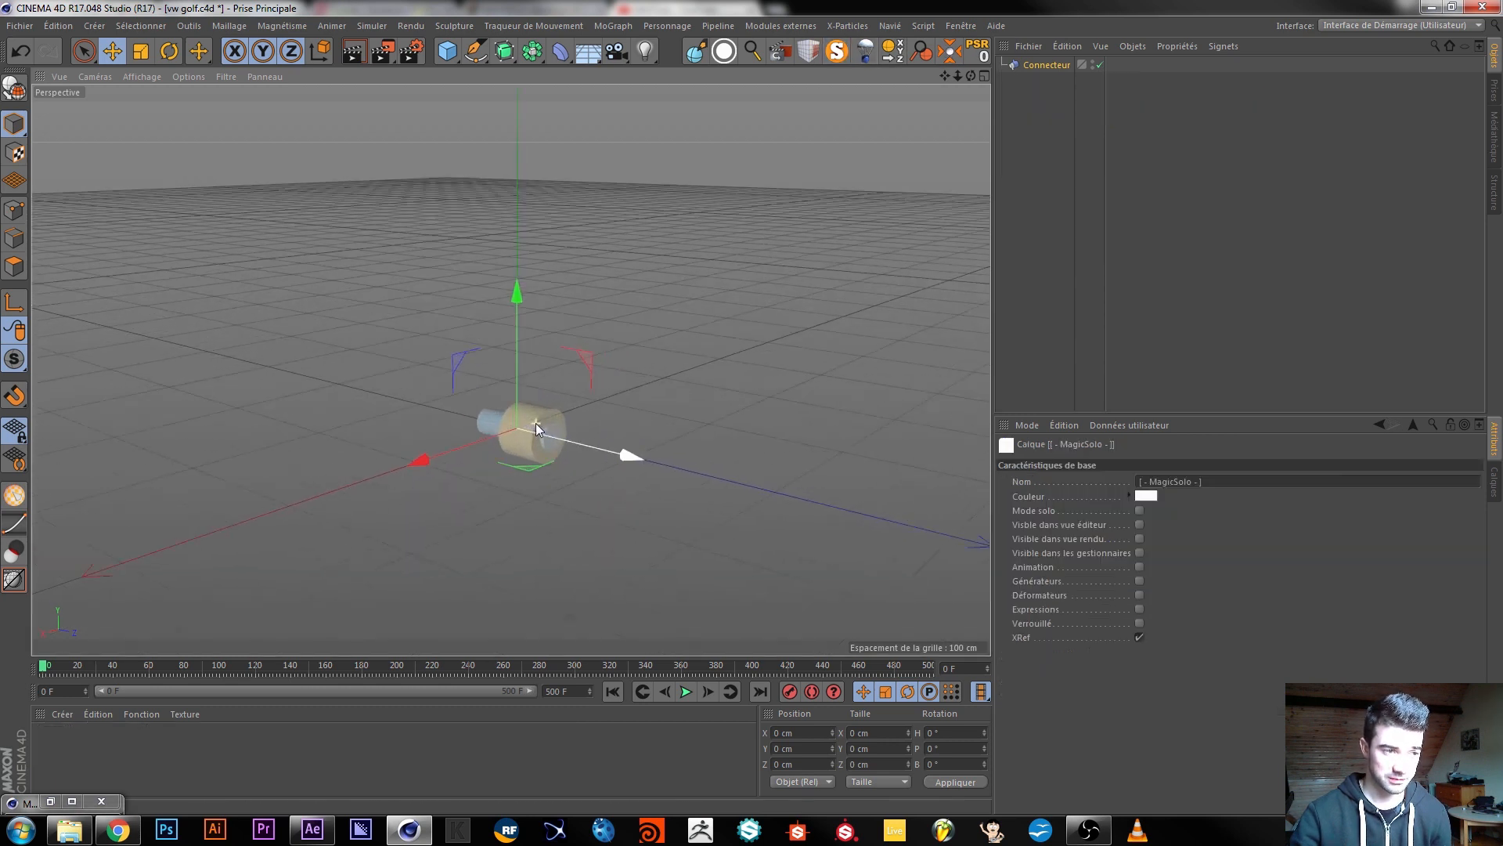
Preview the Cardan, Rotule, Ragdoll, Curseur and Curseur de torsion types on the Connecteur object.
mouse_move(516, 452)
left_mouse_down("alt")
mouse_move(416, 435)
mouse_move(444, 483)
mouse_move(504, 451)
left_mouse_up("alt")
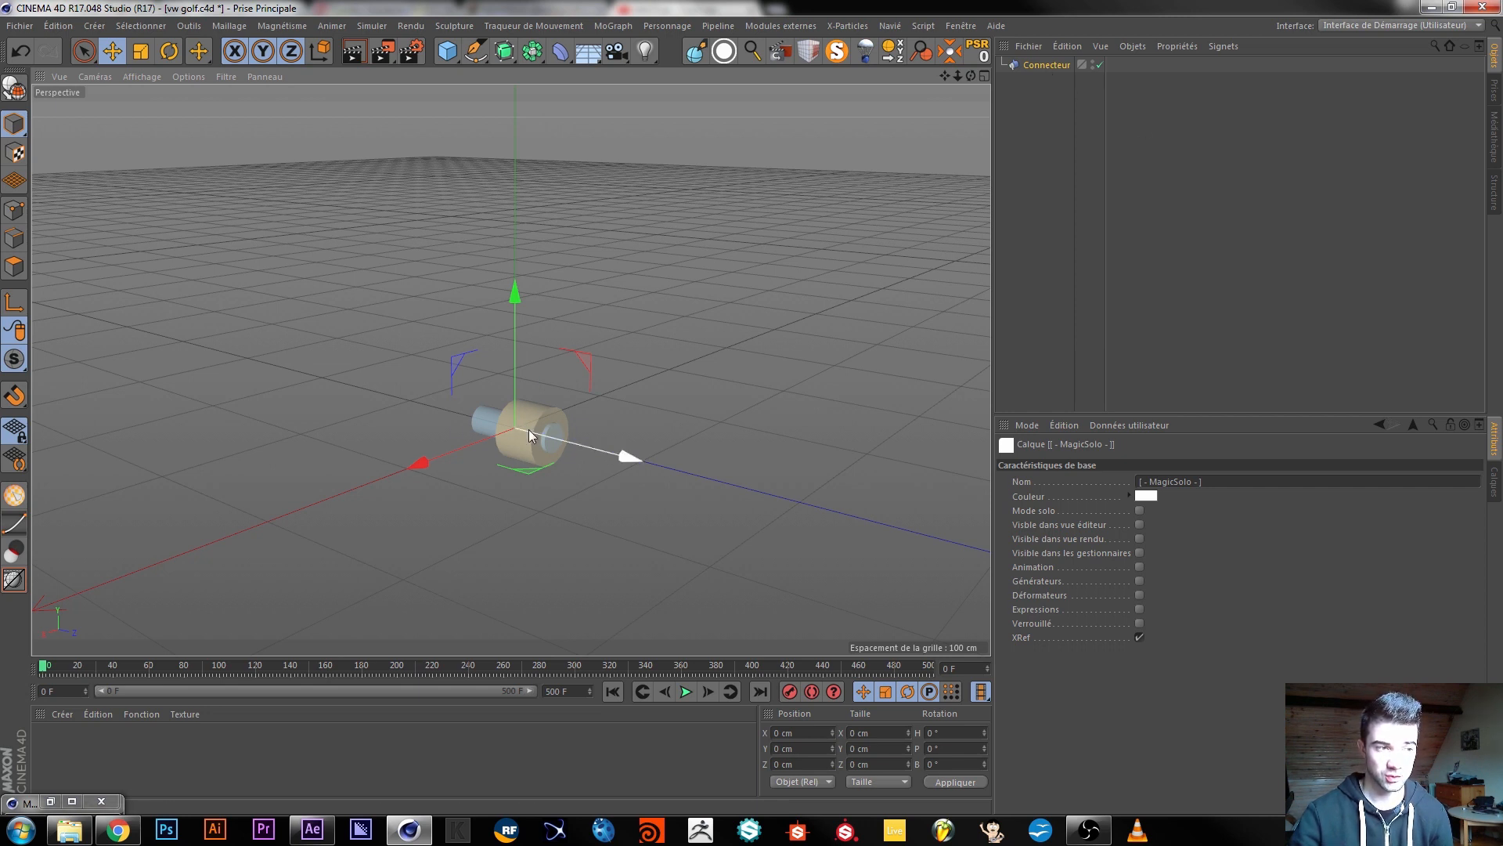
left_click(1022, 66)
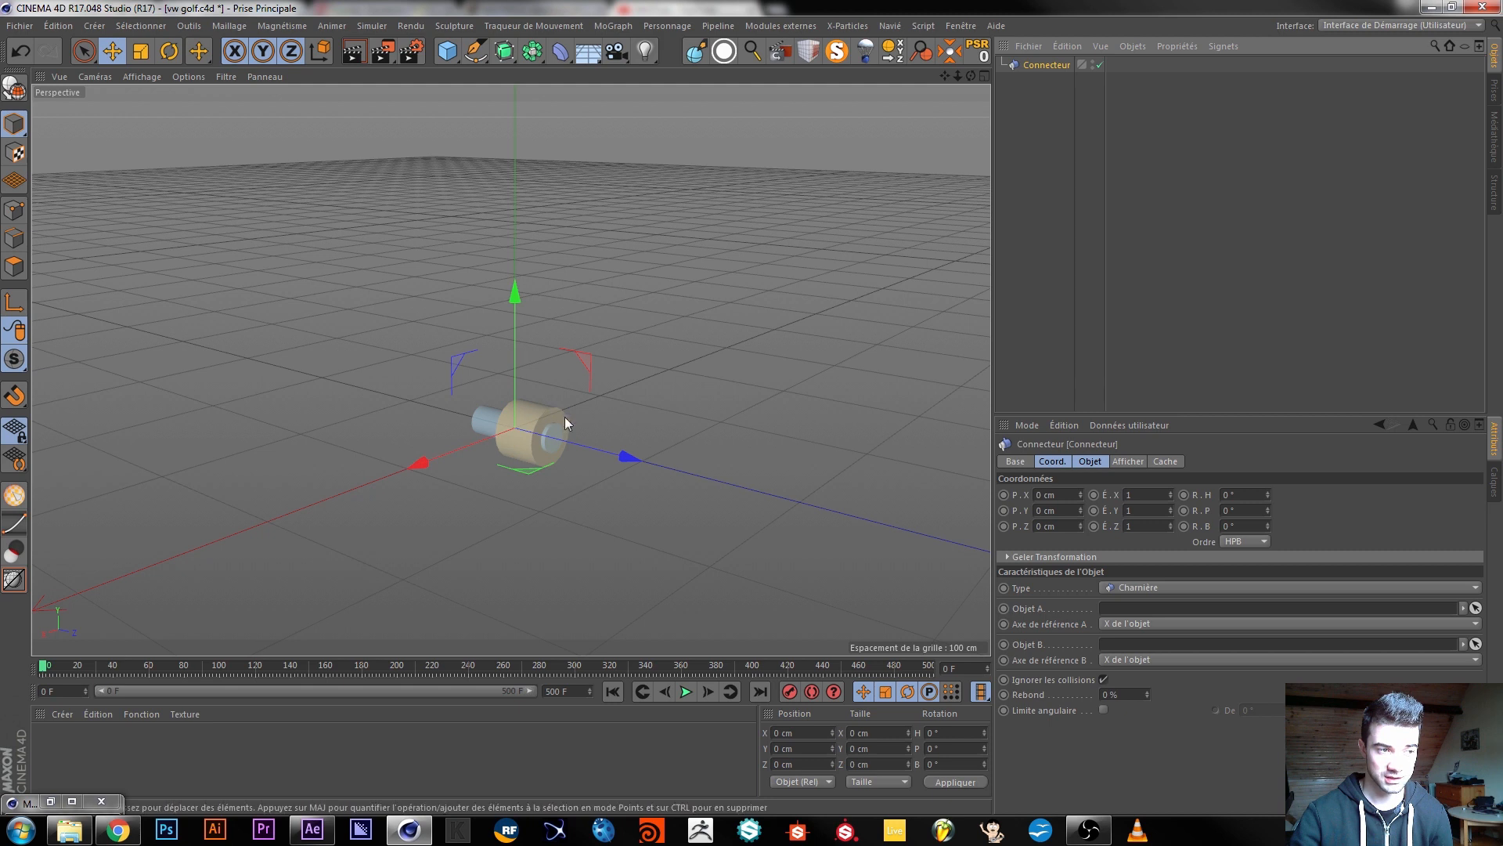
scroll(1118, 588, "down", 1)
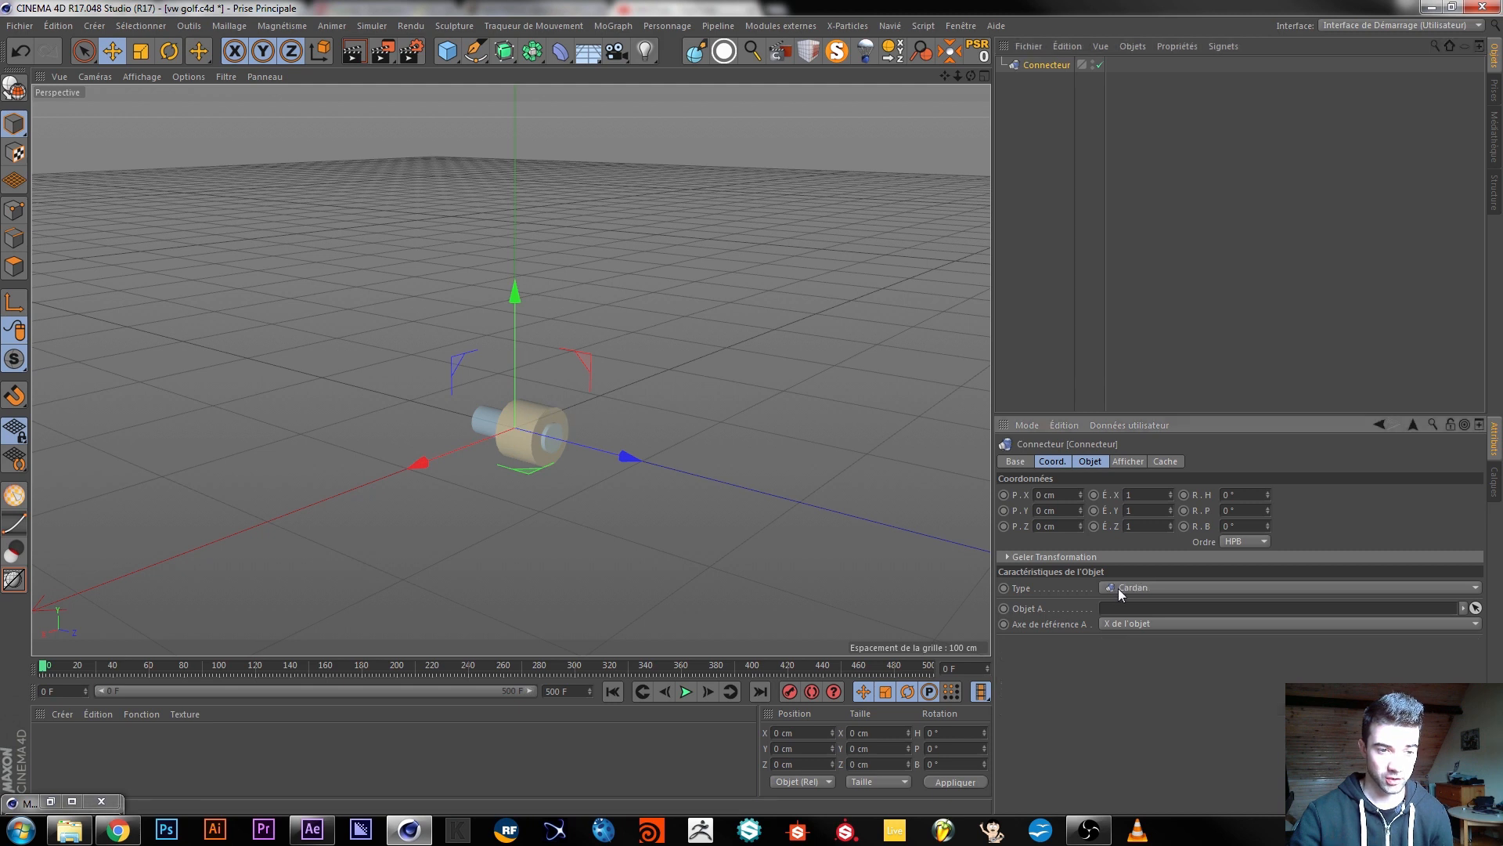
scroll(1129, 585, "down", 1)
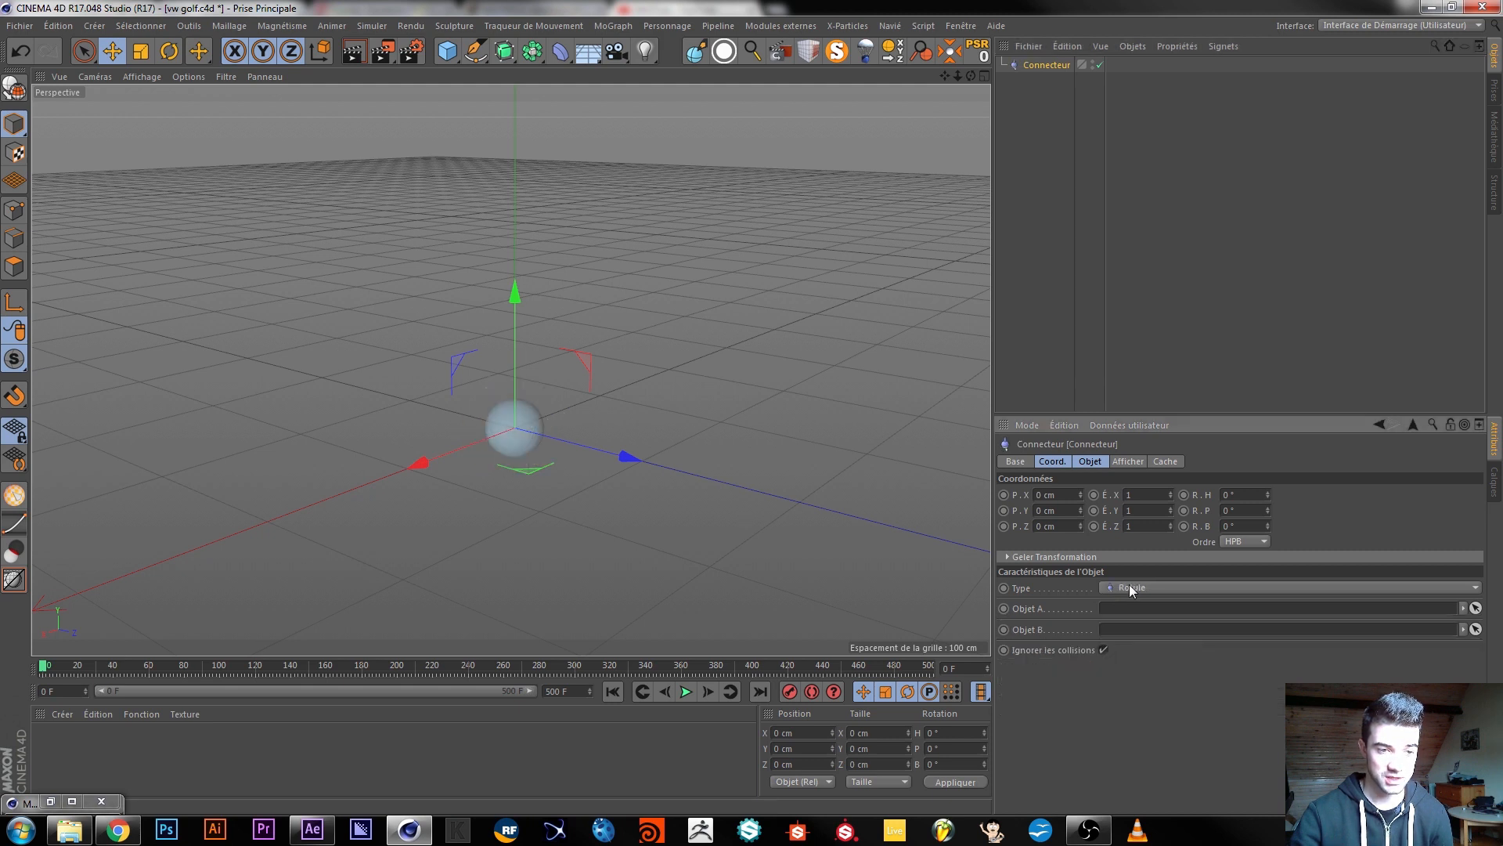
left_click(1130, 587)
left_click(1125, 593)
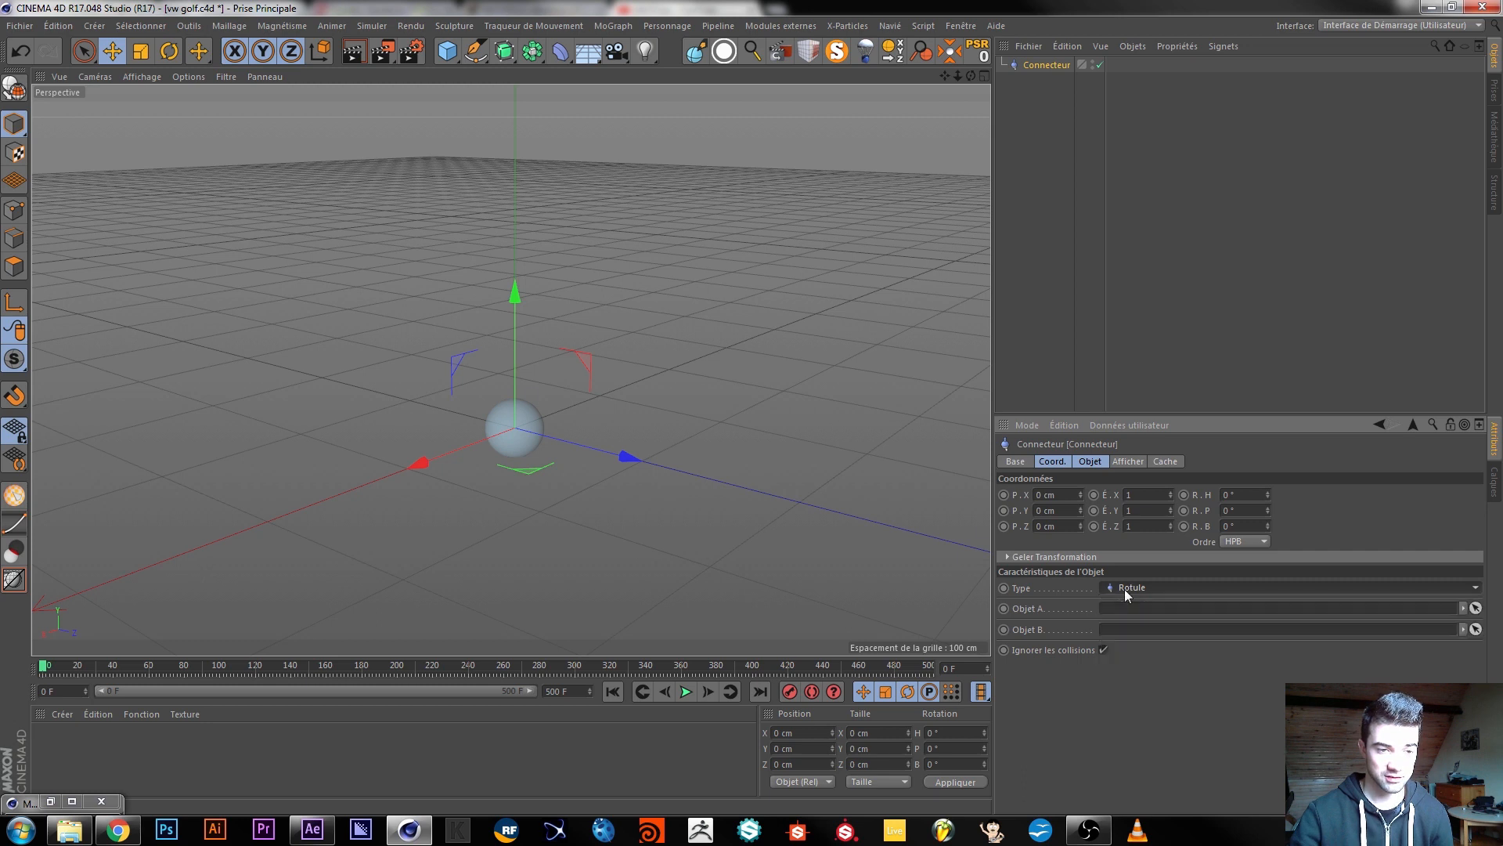
scroll(1135, 588, "down", 1)
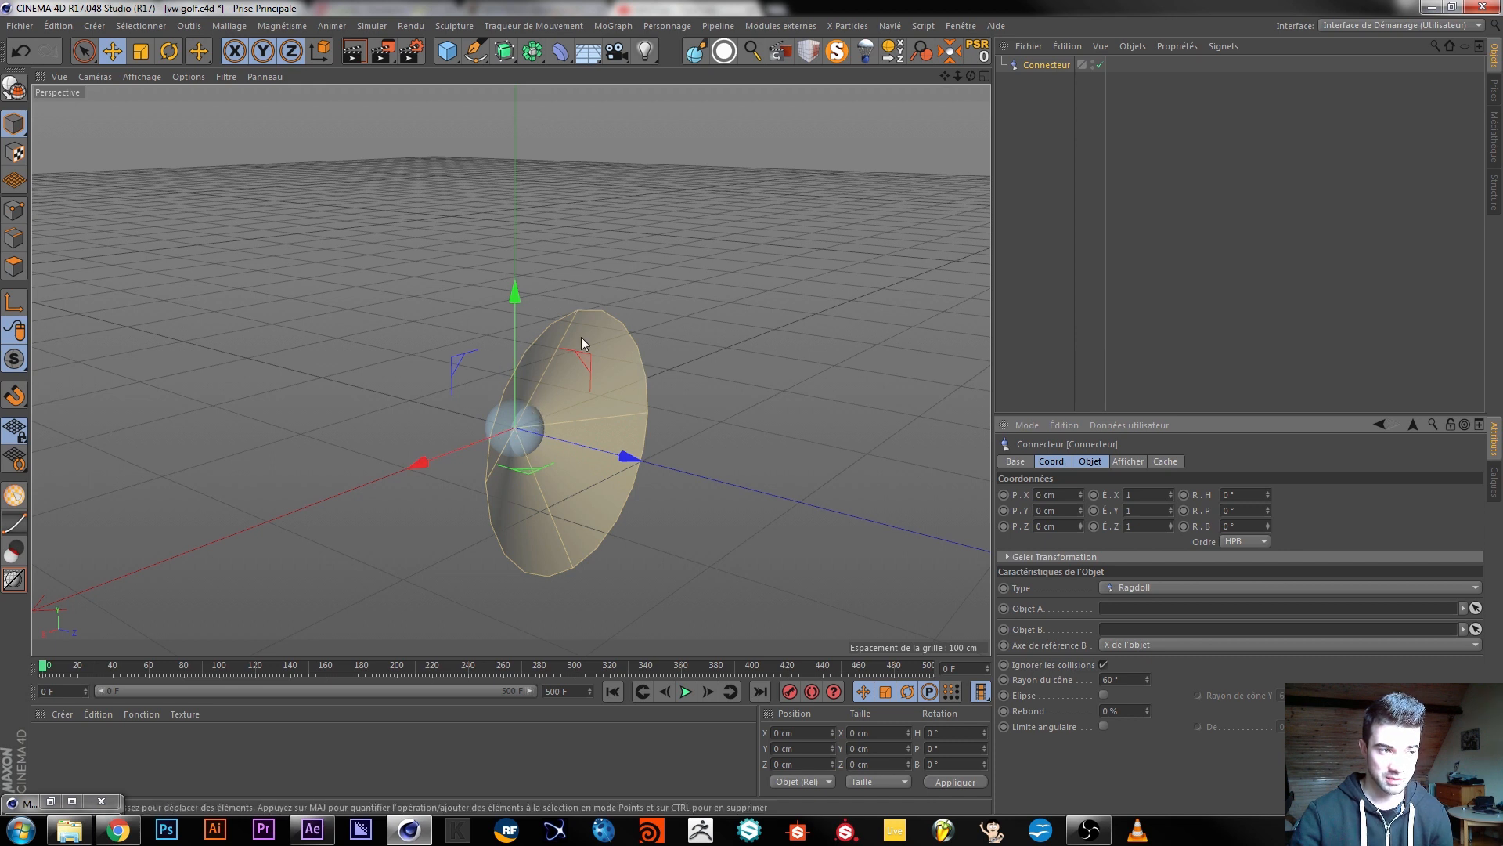
scroll(1148, 589, "down", 1)
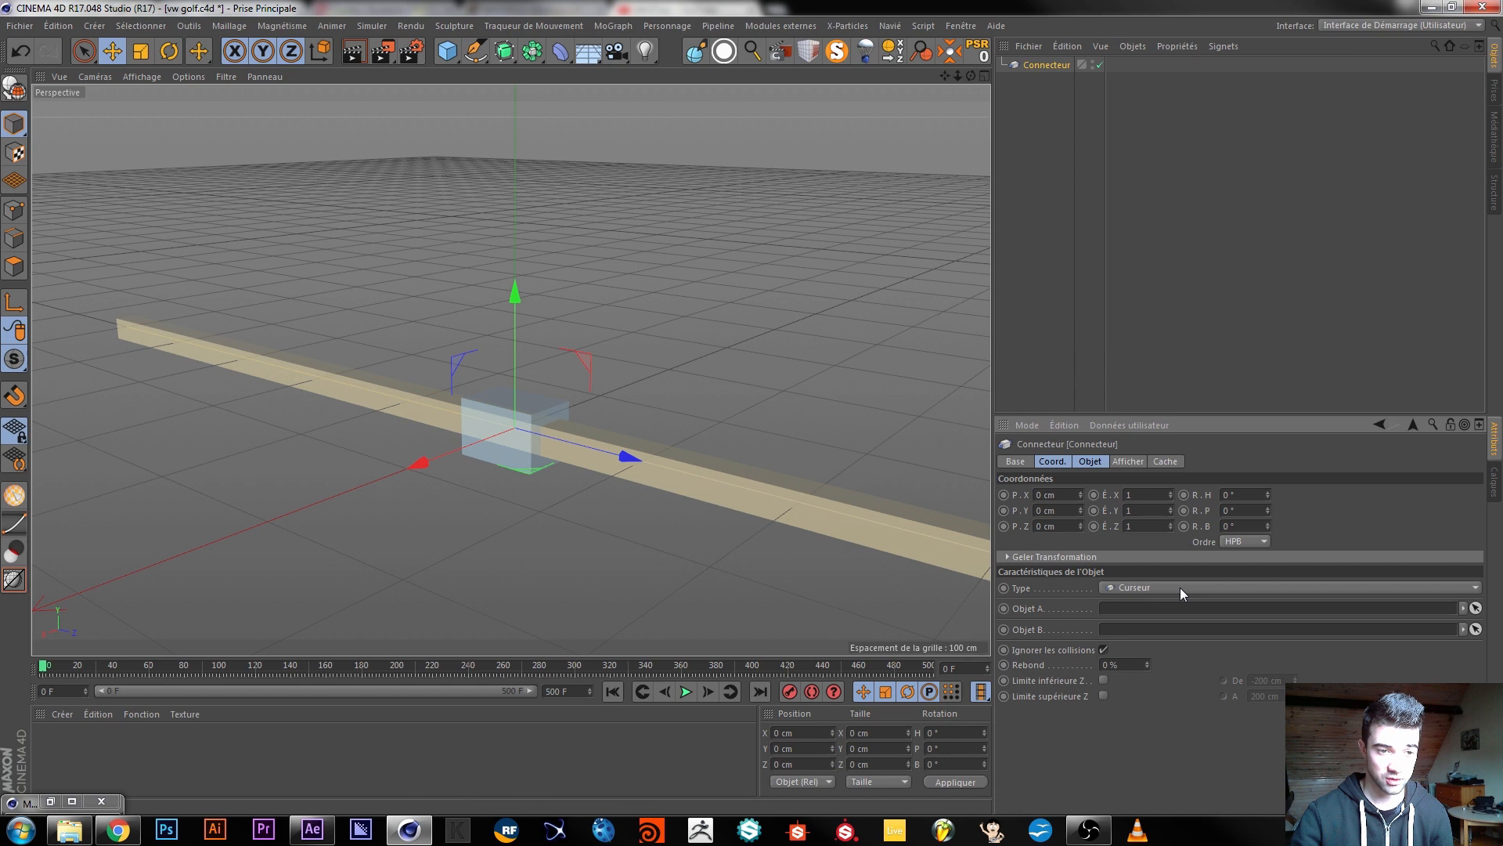
scroll(1182, 588, "down", 1)
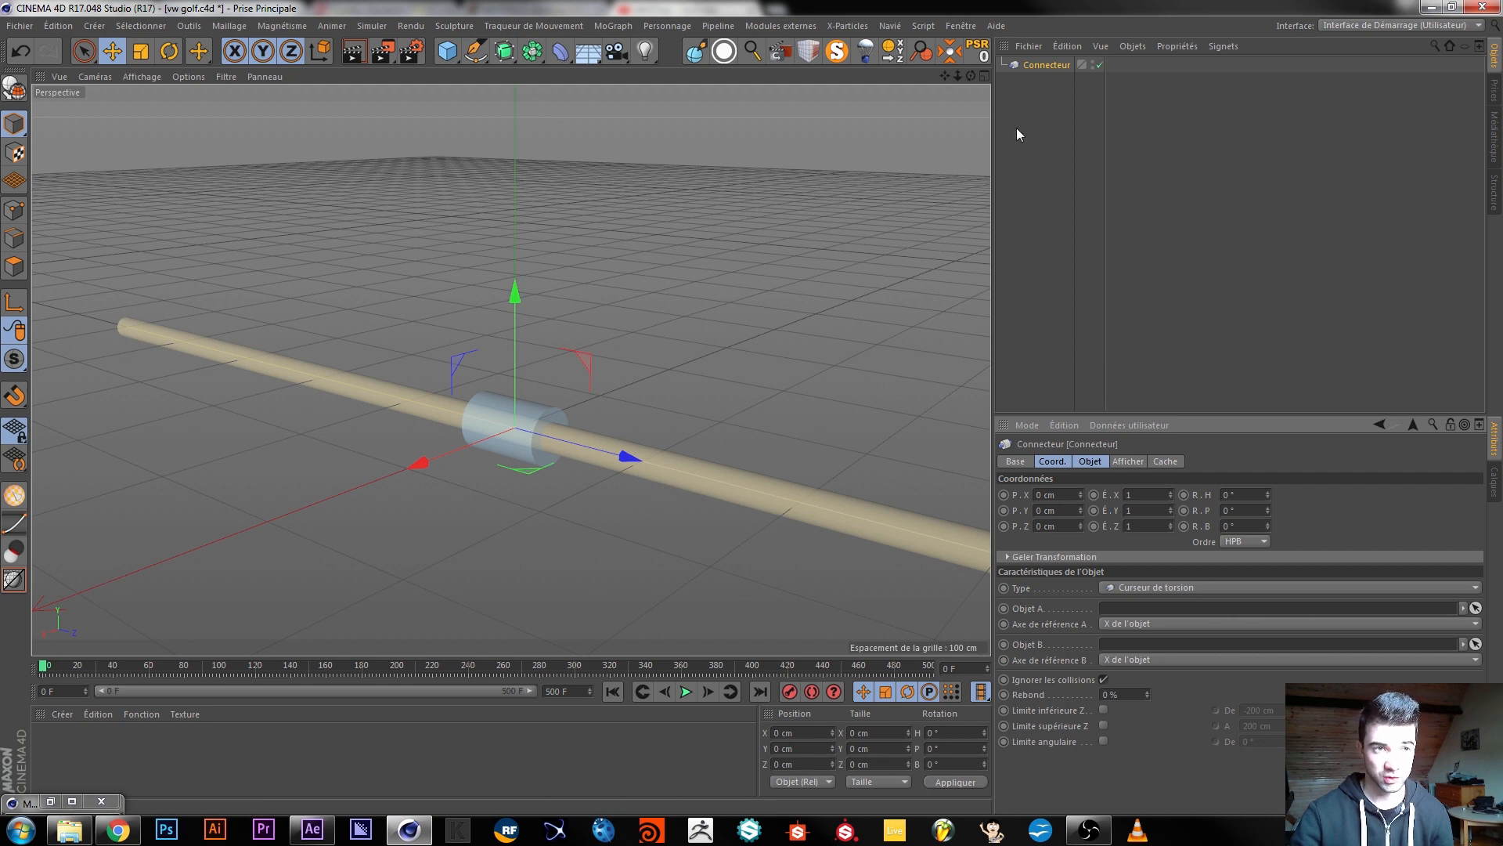
Return the connector to Charnière, and preview further types including Ragdoll, Planaire, Boîte and Suspension de roue.
left_click(1124, 592)
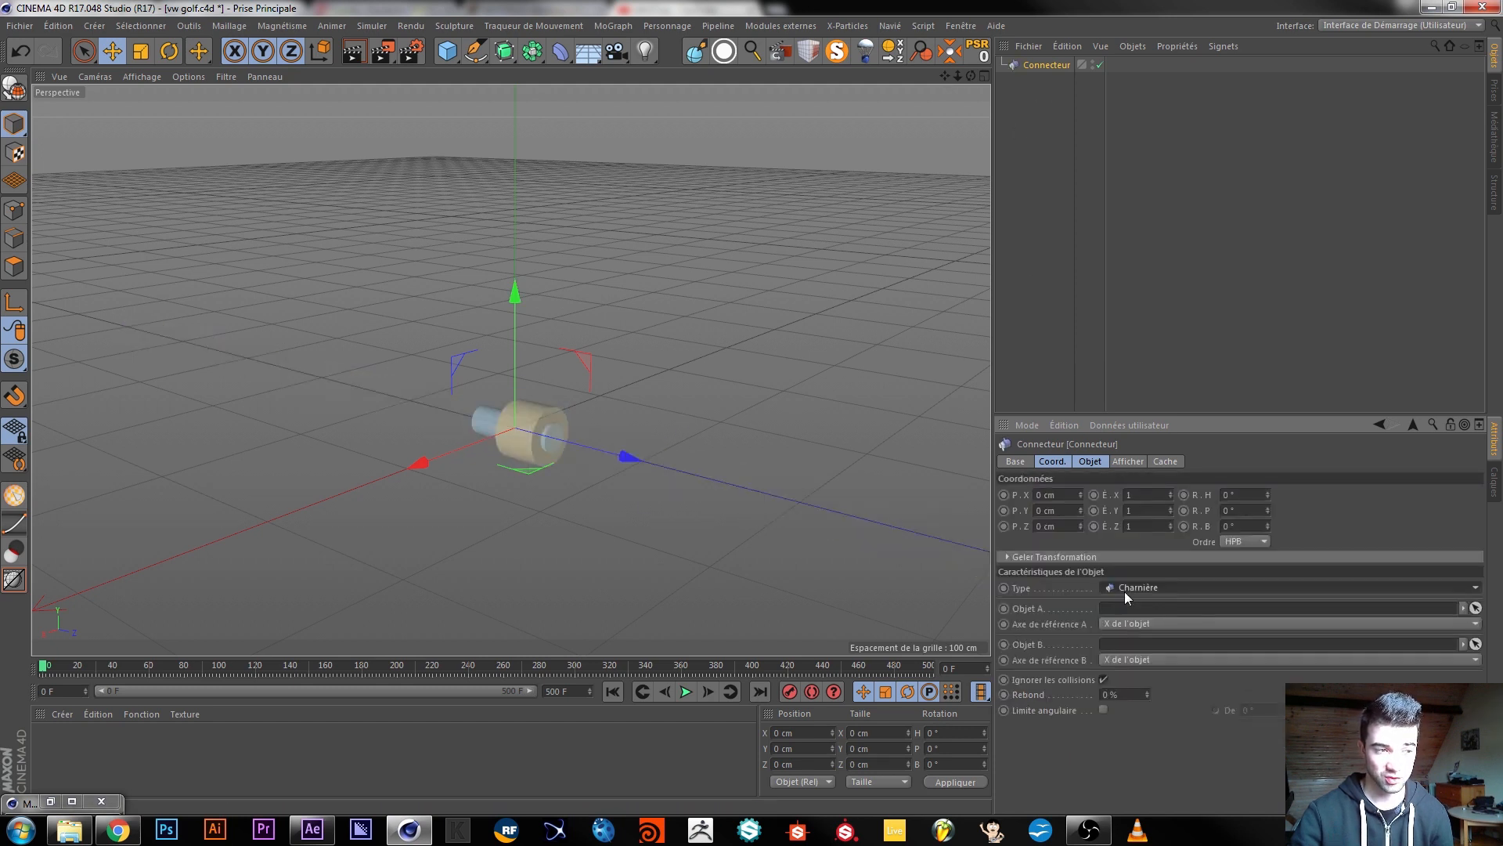
scroll(1148, 587, "down", 4)
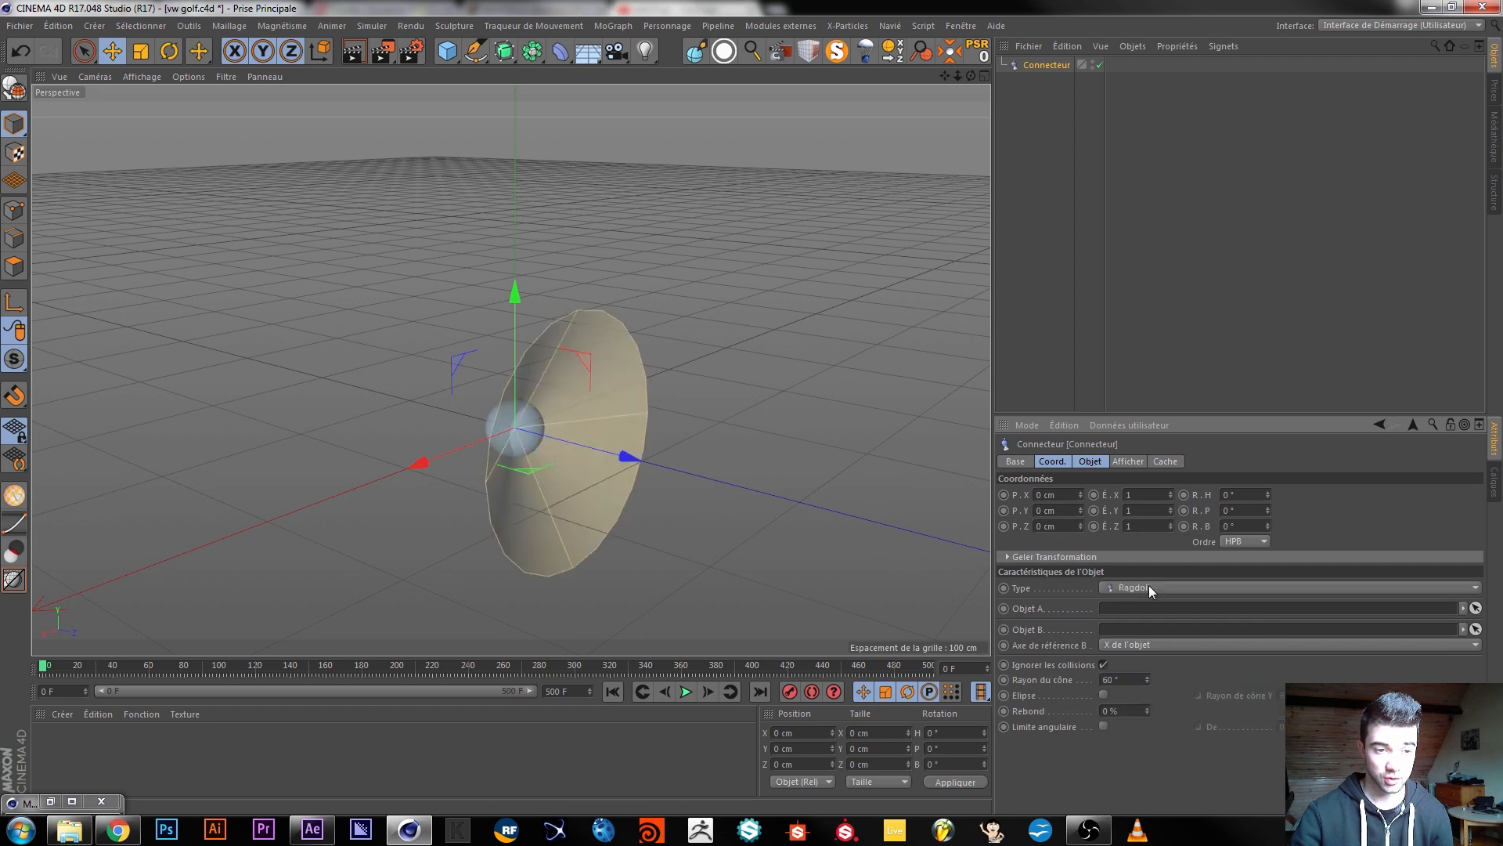
scroll(1159, 587, "down", 2)
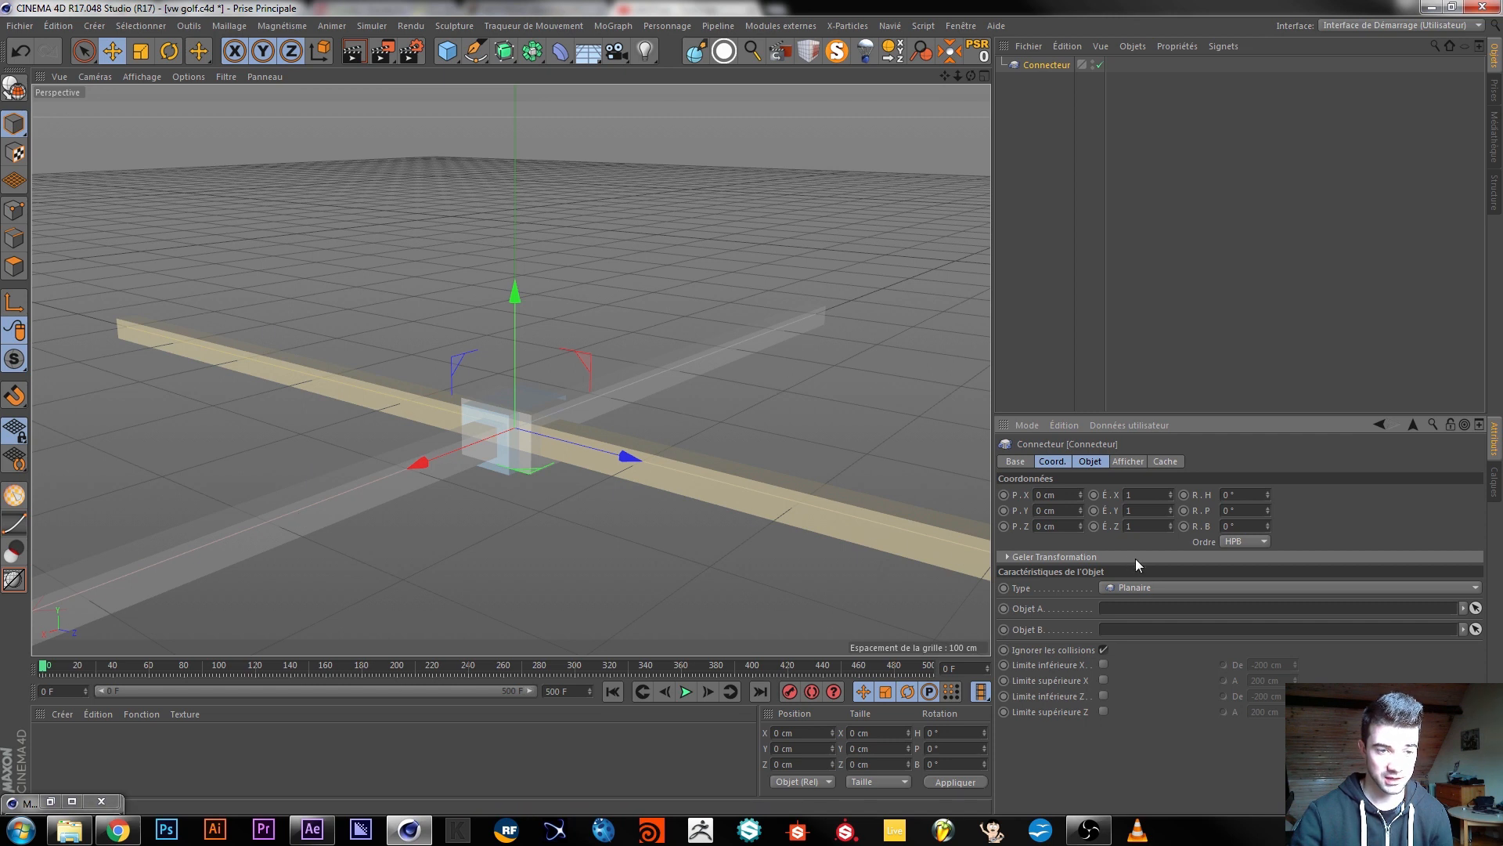
scroll(1143, 584, "down", 1)
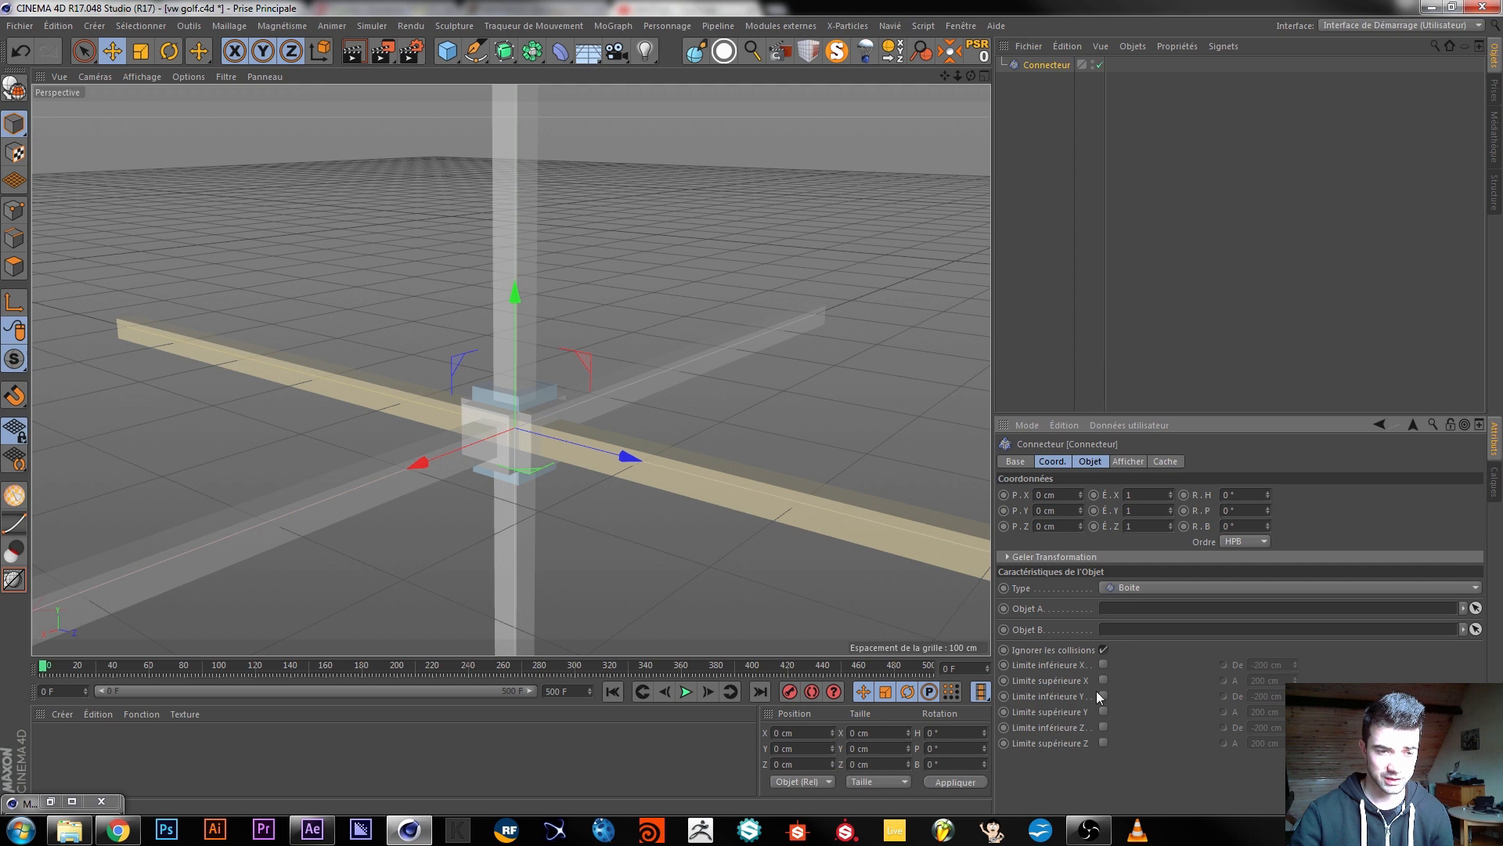
scroll(1150, 582, "down", 1)
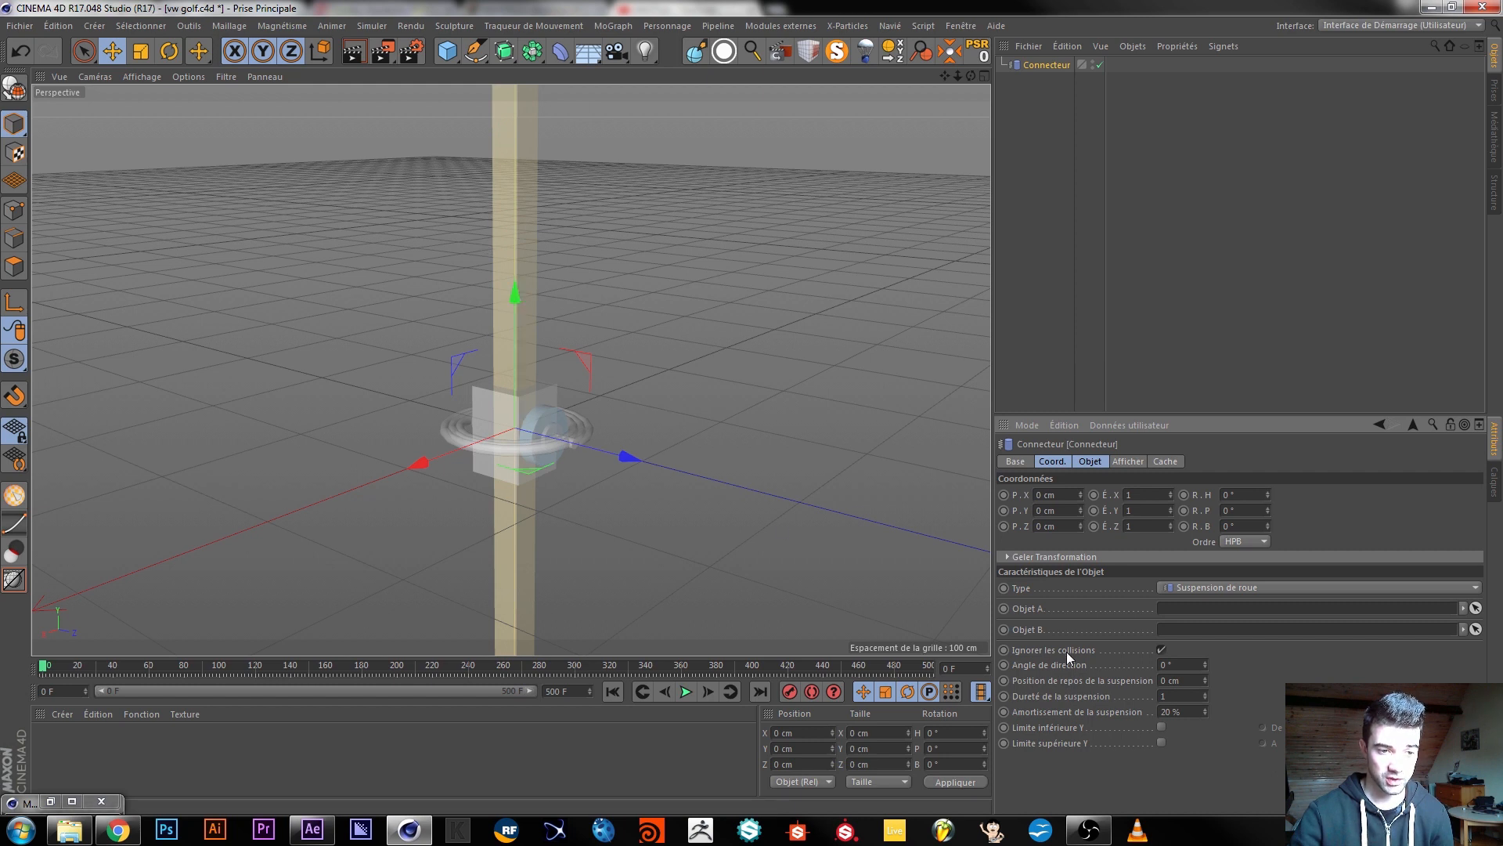
Try out the wheel suspension's rest position and steering angle on the connector, undoing each change.
left_click_drag(1205, 683, 1209, 710)
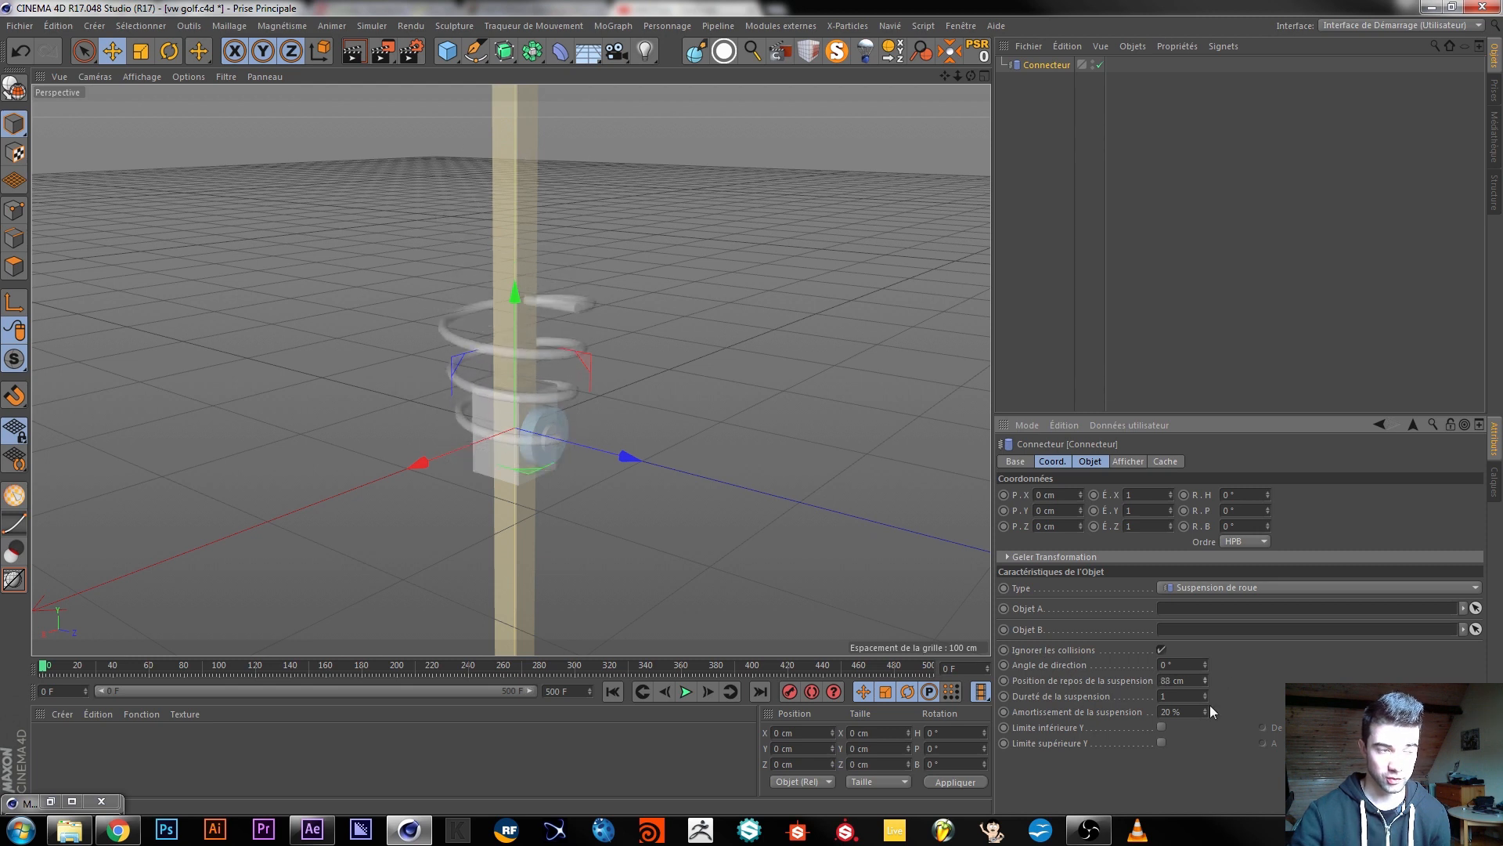
key("ctrl+z")
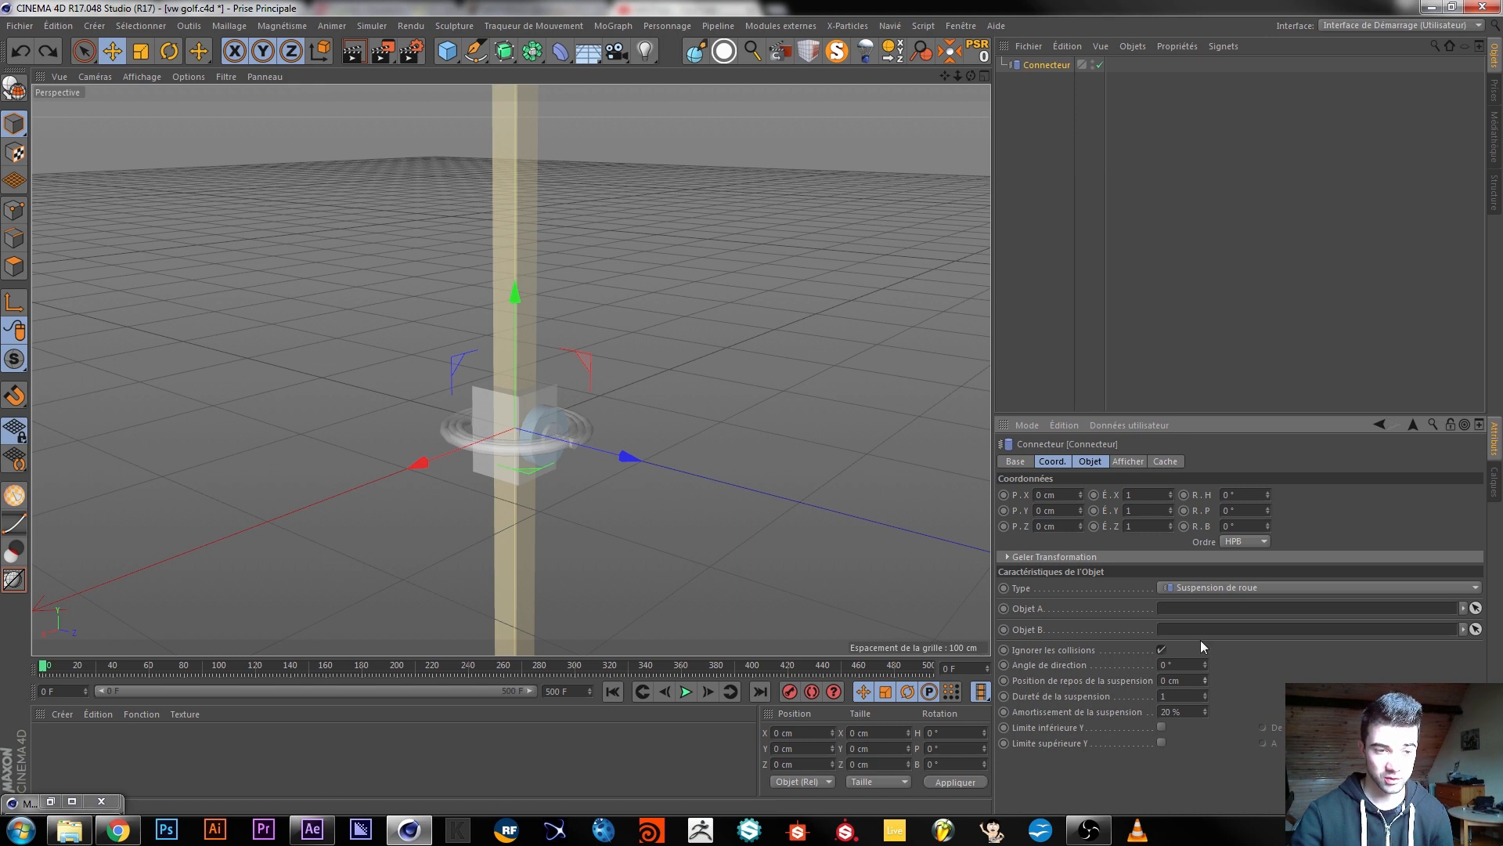
left_click_drag(1206, 666, 1205, 668)
key("ctrl+z")
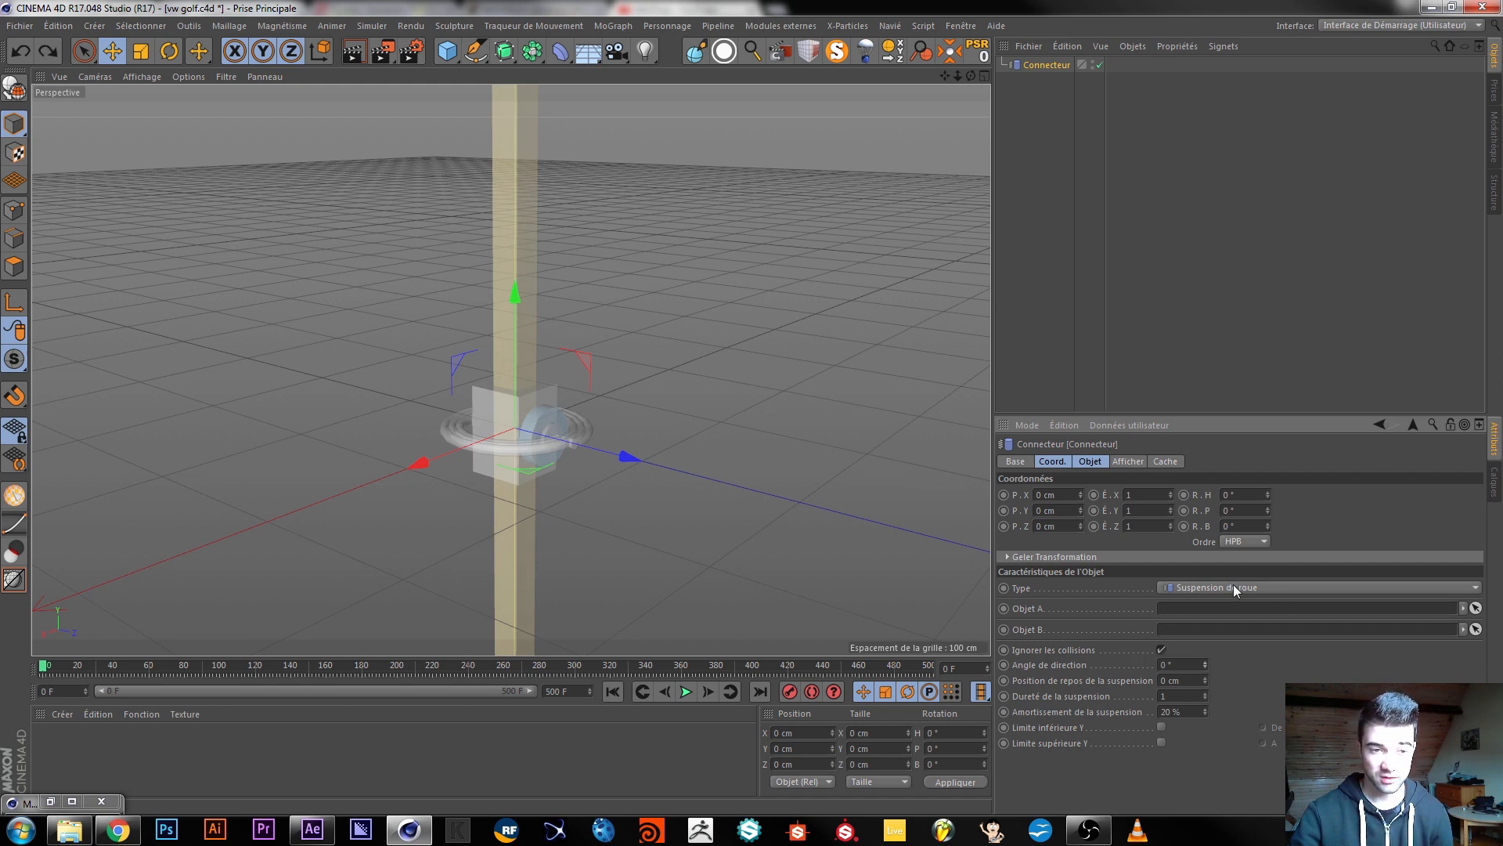
Switch the connector type to Fixe for a preview, and set it back to Charnière.
left_click(1233, 584)
left_click(1208, 745)
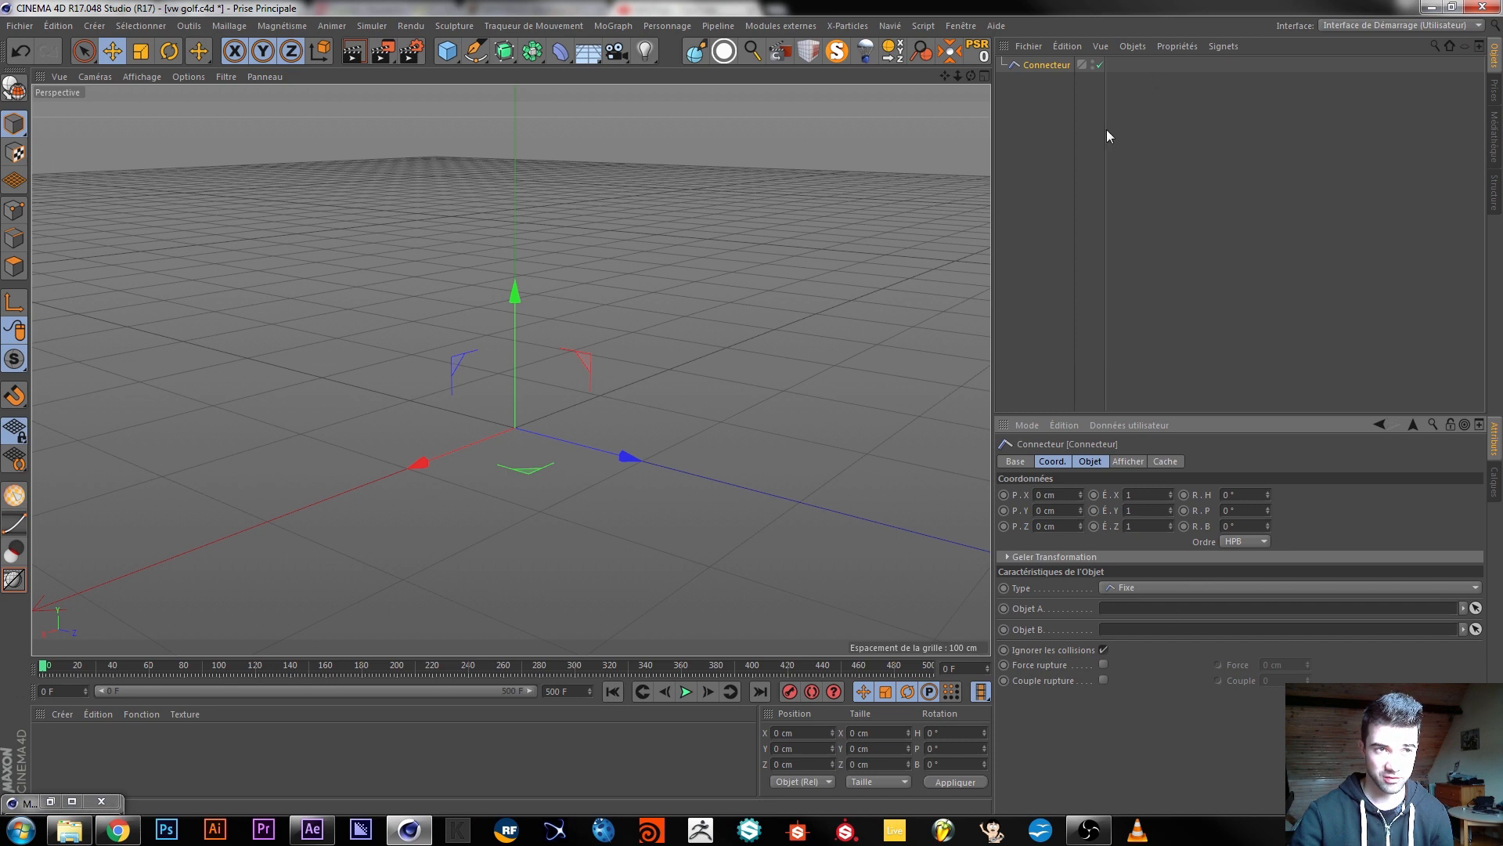
left_click(1114, 591)
left_click(1149, 604)
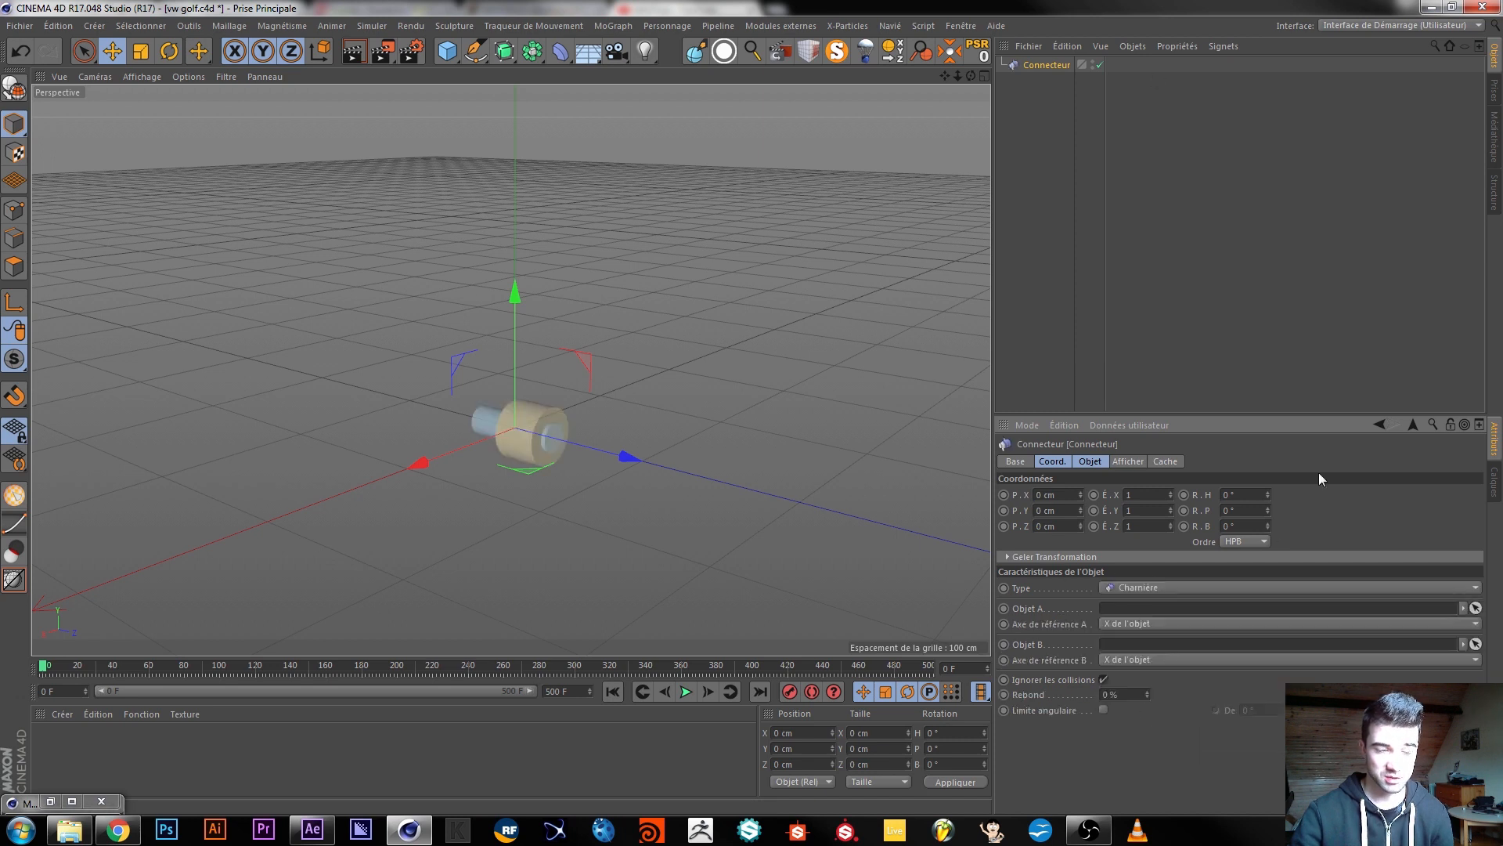
Add a default sphere and place a duplicate of it as its child.
left_click(1047, 106)
left_click(447, 51)
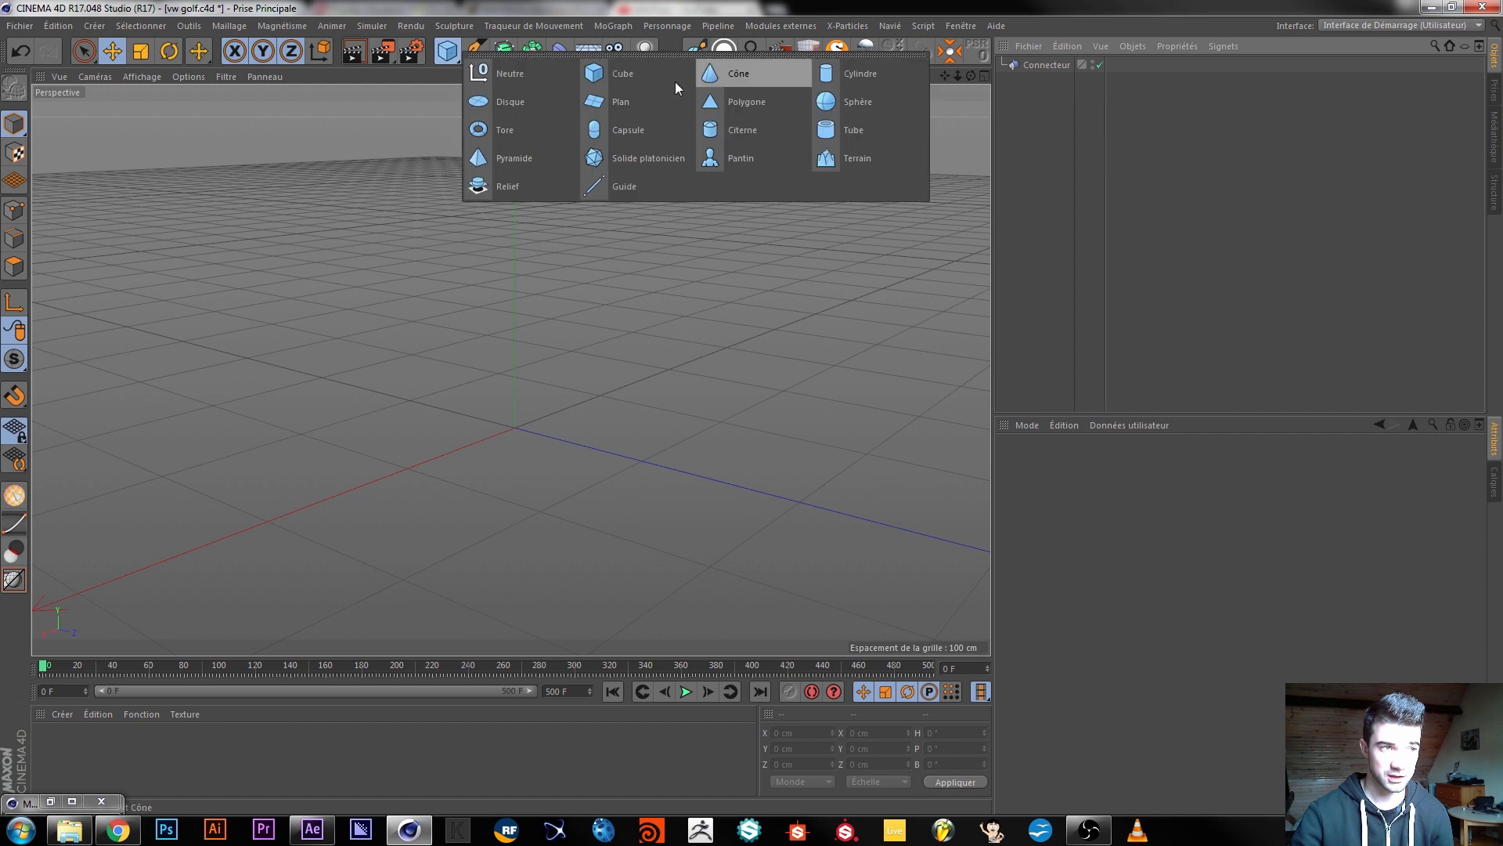
left_click(856, 102)
left_click_drag(1046, 66, 1045, 68)
left_click(1043, 66)
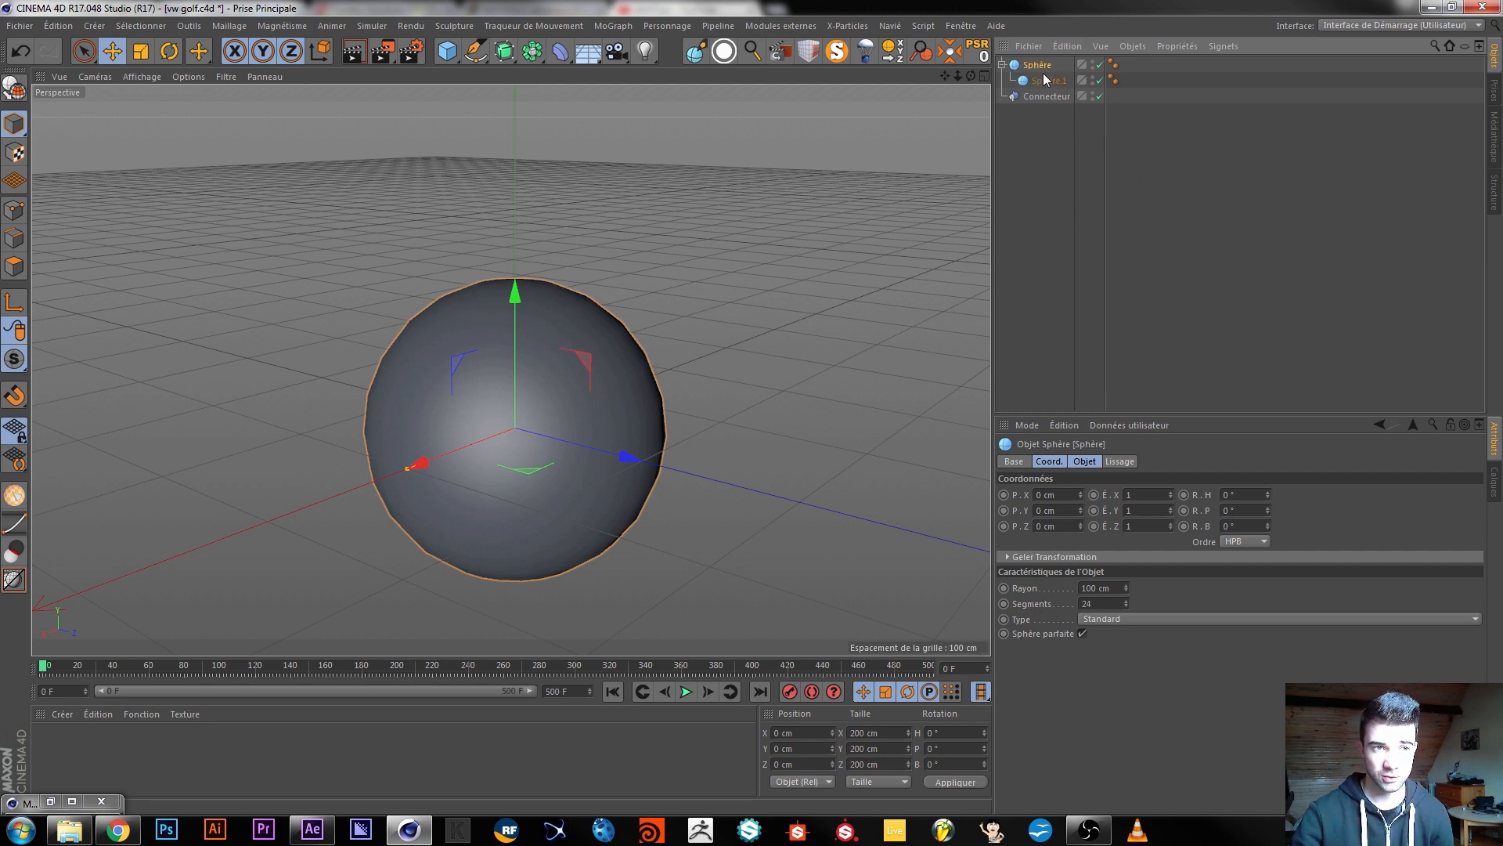
Give the parent sphere a Corps rigide simulation tag as a demonstration, and delete both spheres.
right_click(1039, 68)
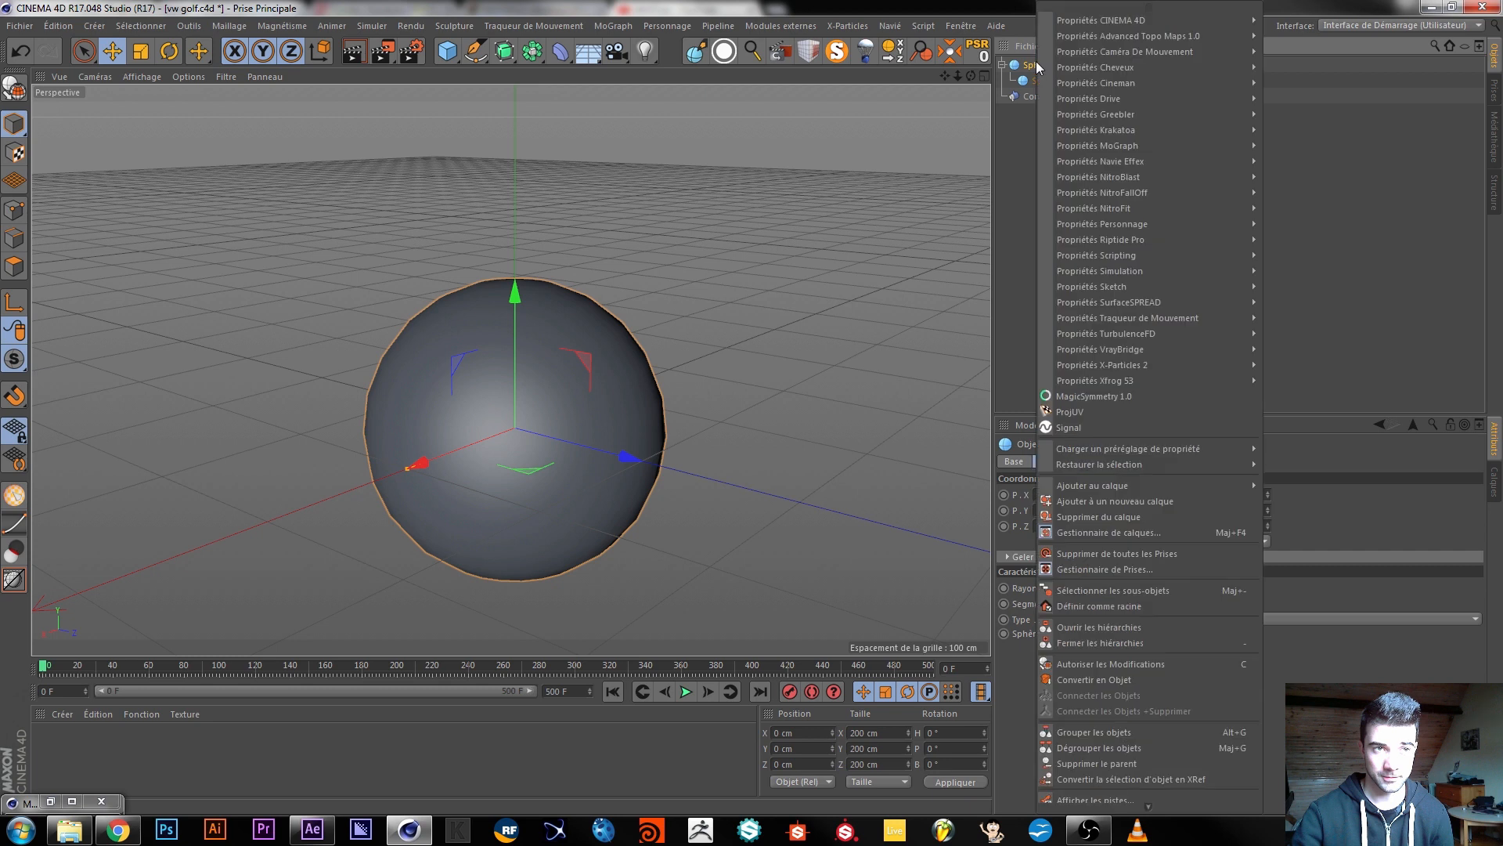
mouse_move(1245, 272)
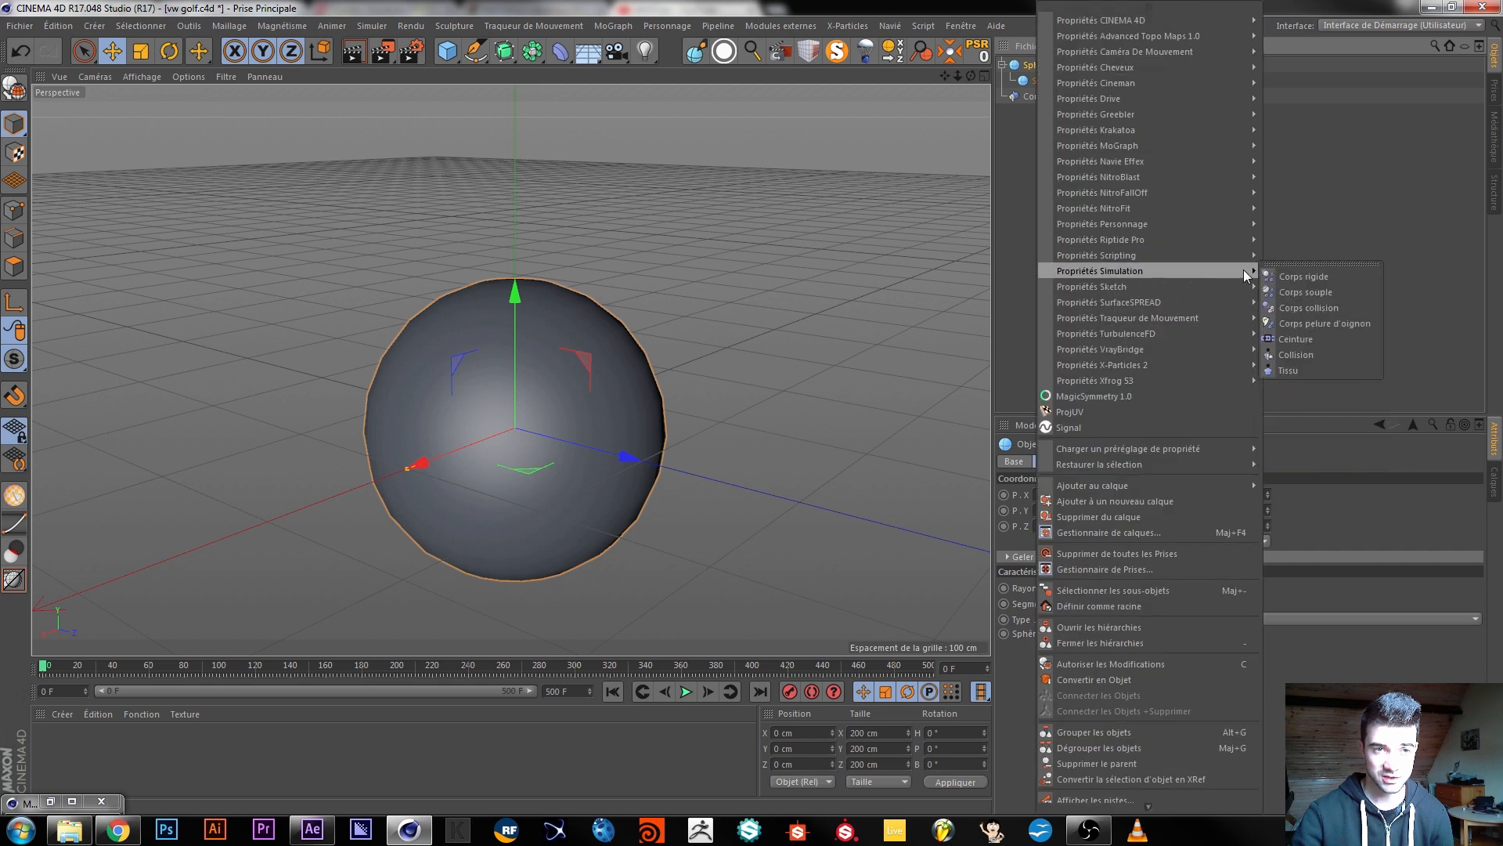
left_click(1303, 276)
left_click(1050, 81)
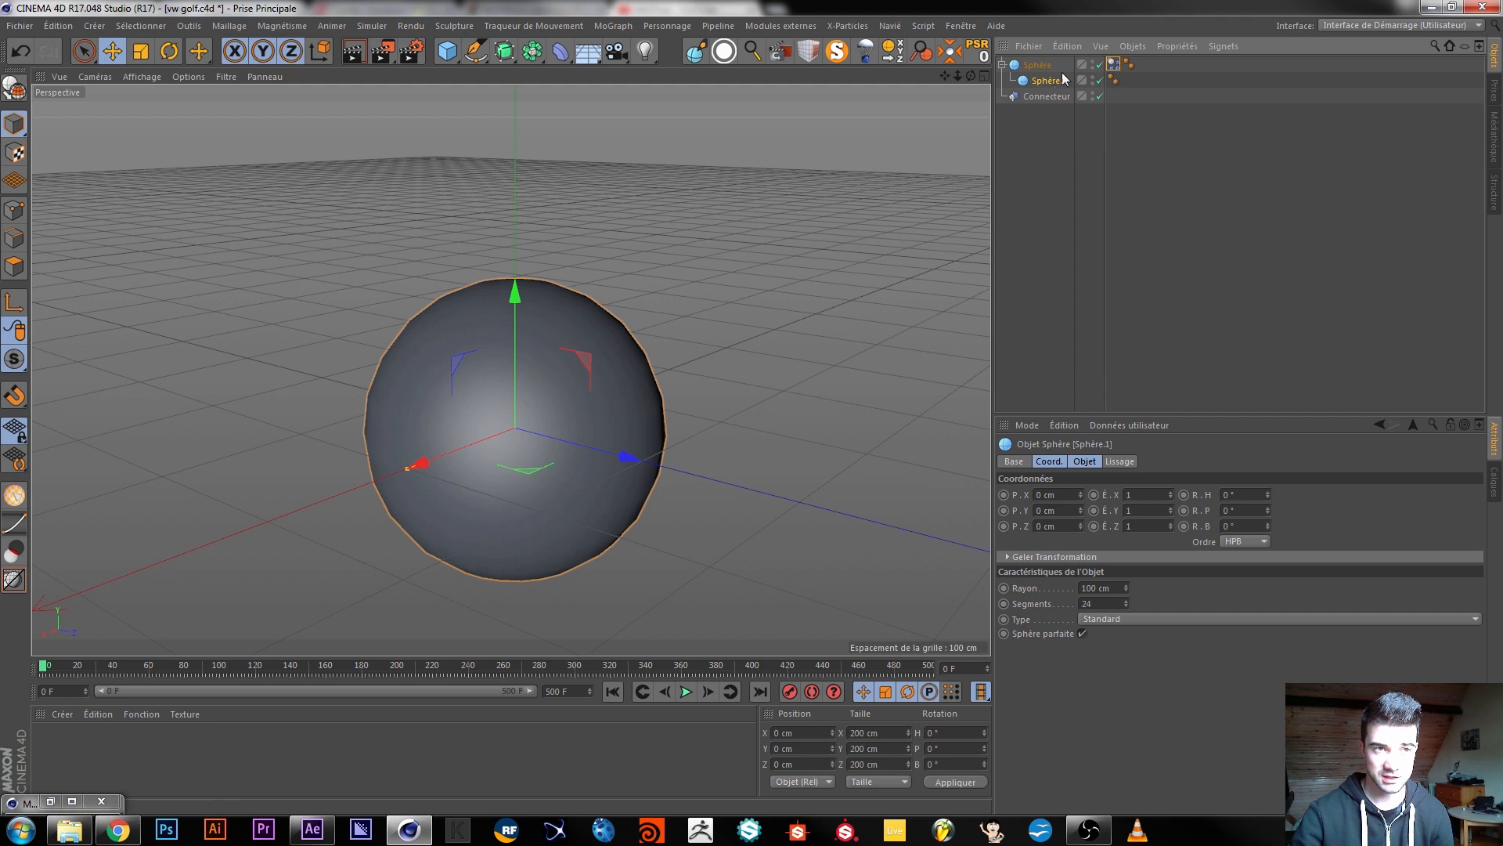
left_click(1035, 66)
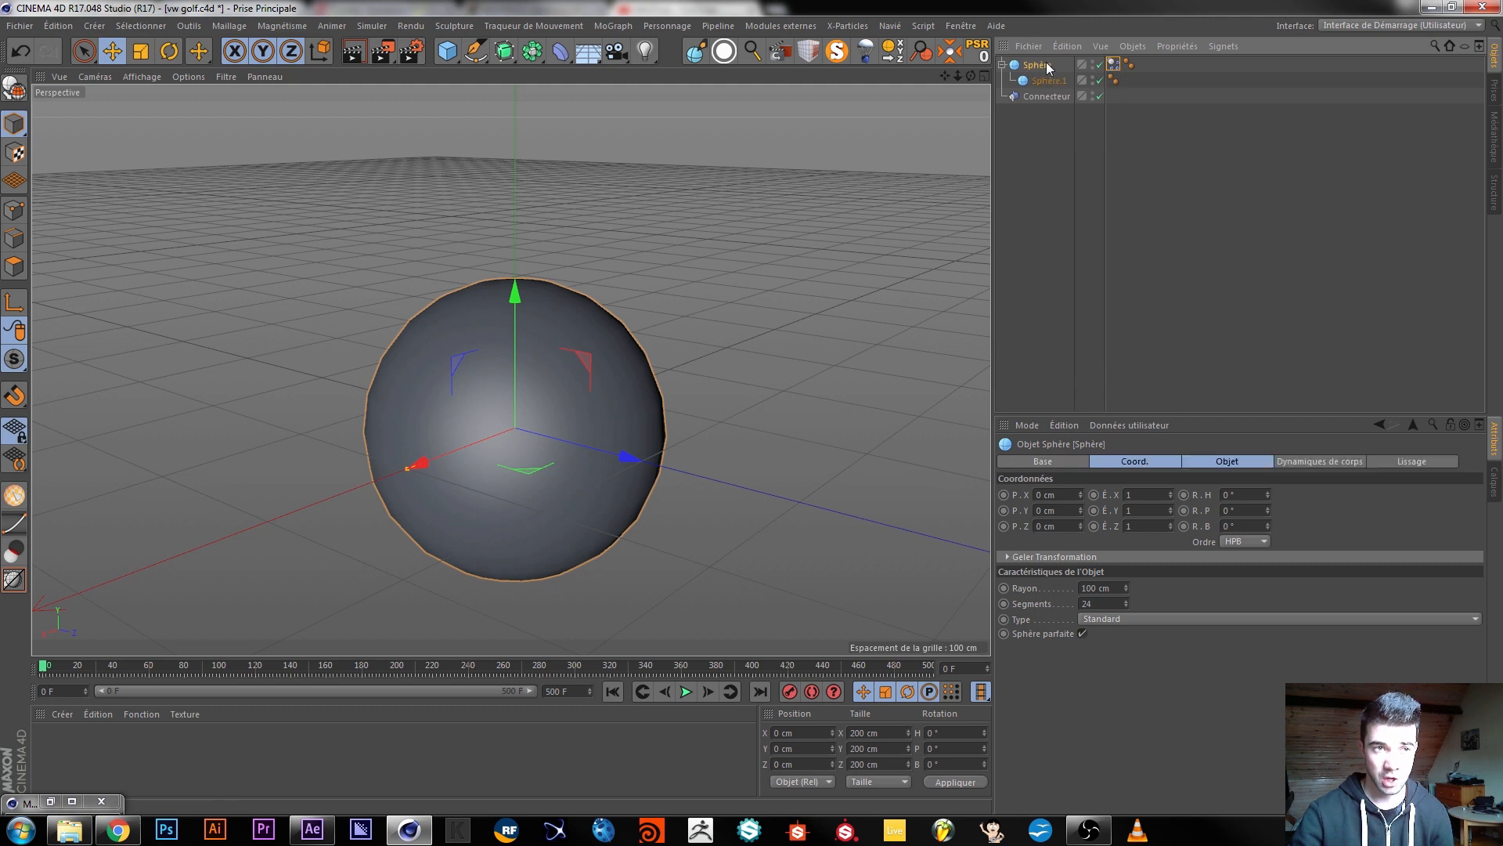
key("Delete")
Set the connector's type to Fixe, and remove the connector from the scene.
left_click(1032, 66)
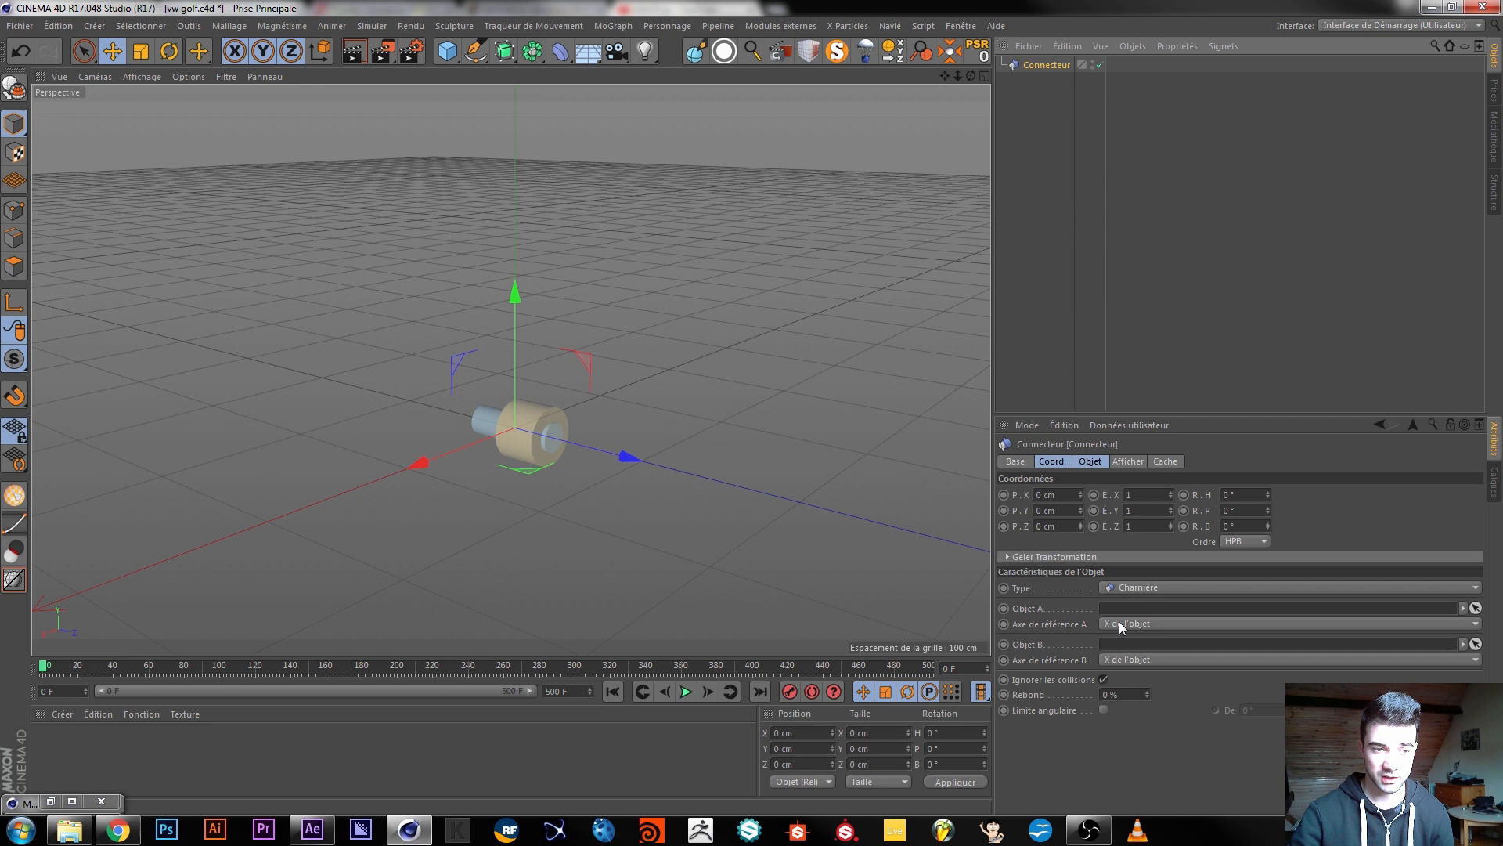
left_click(1134, 587)
left_click(1116, 751)
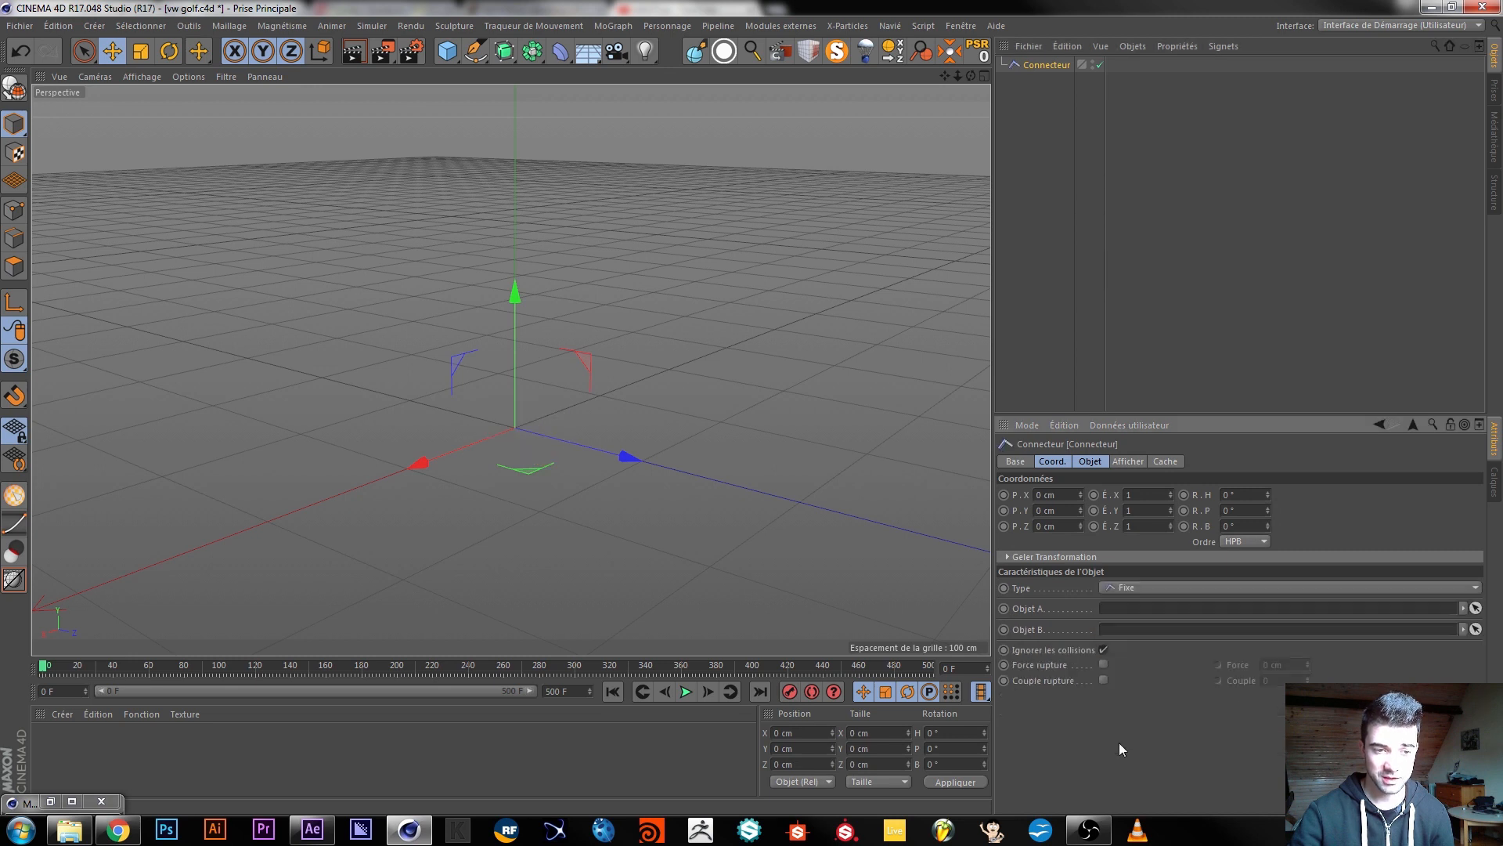
left_click(411, 342)
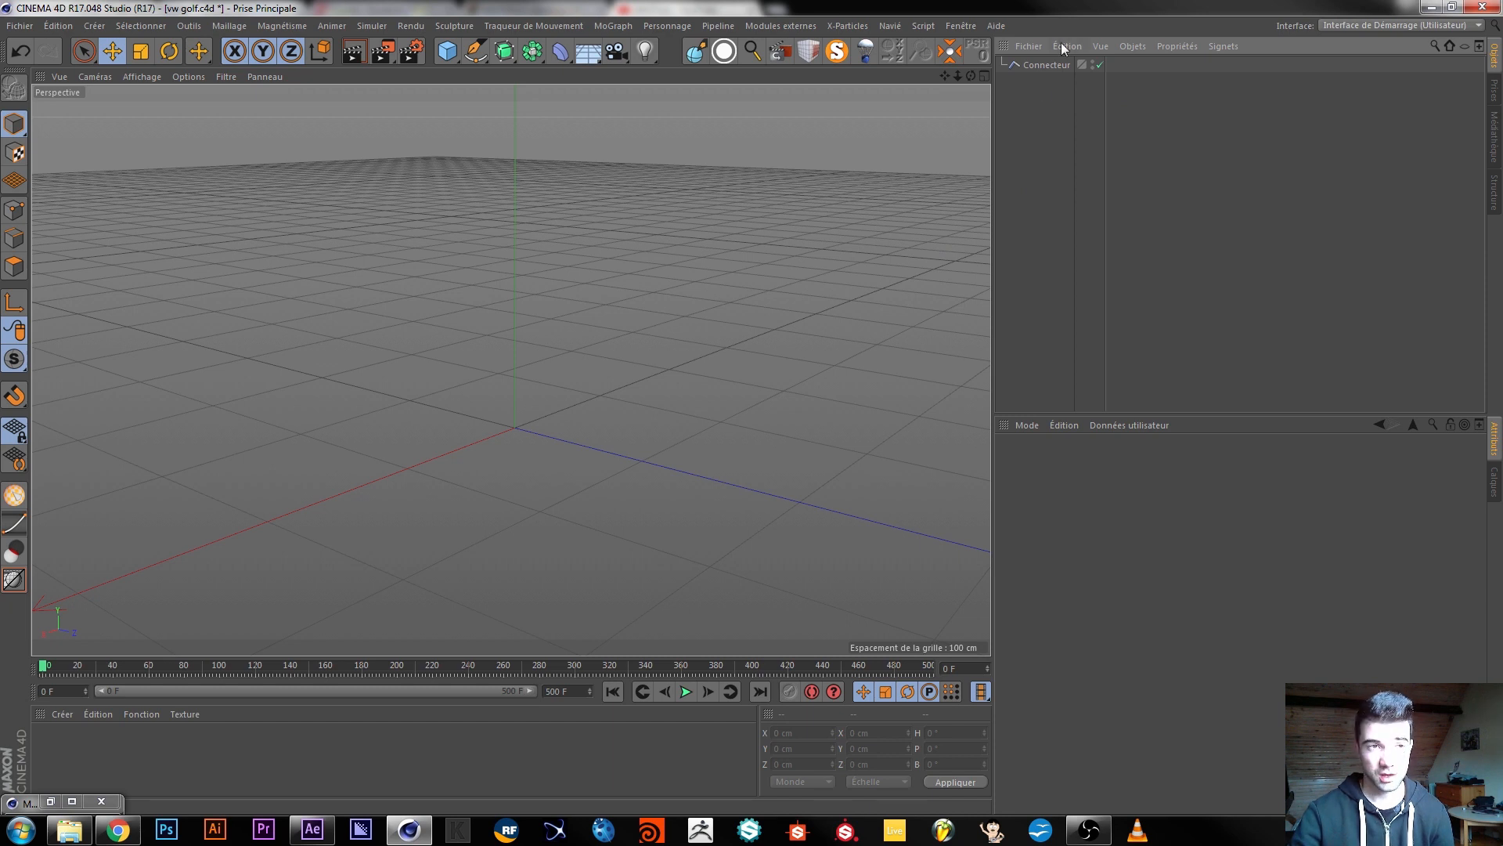
key("ctrl+z")
key("ctrl+z")
key("ctrl+z")
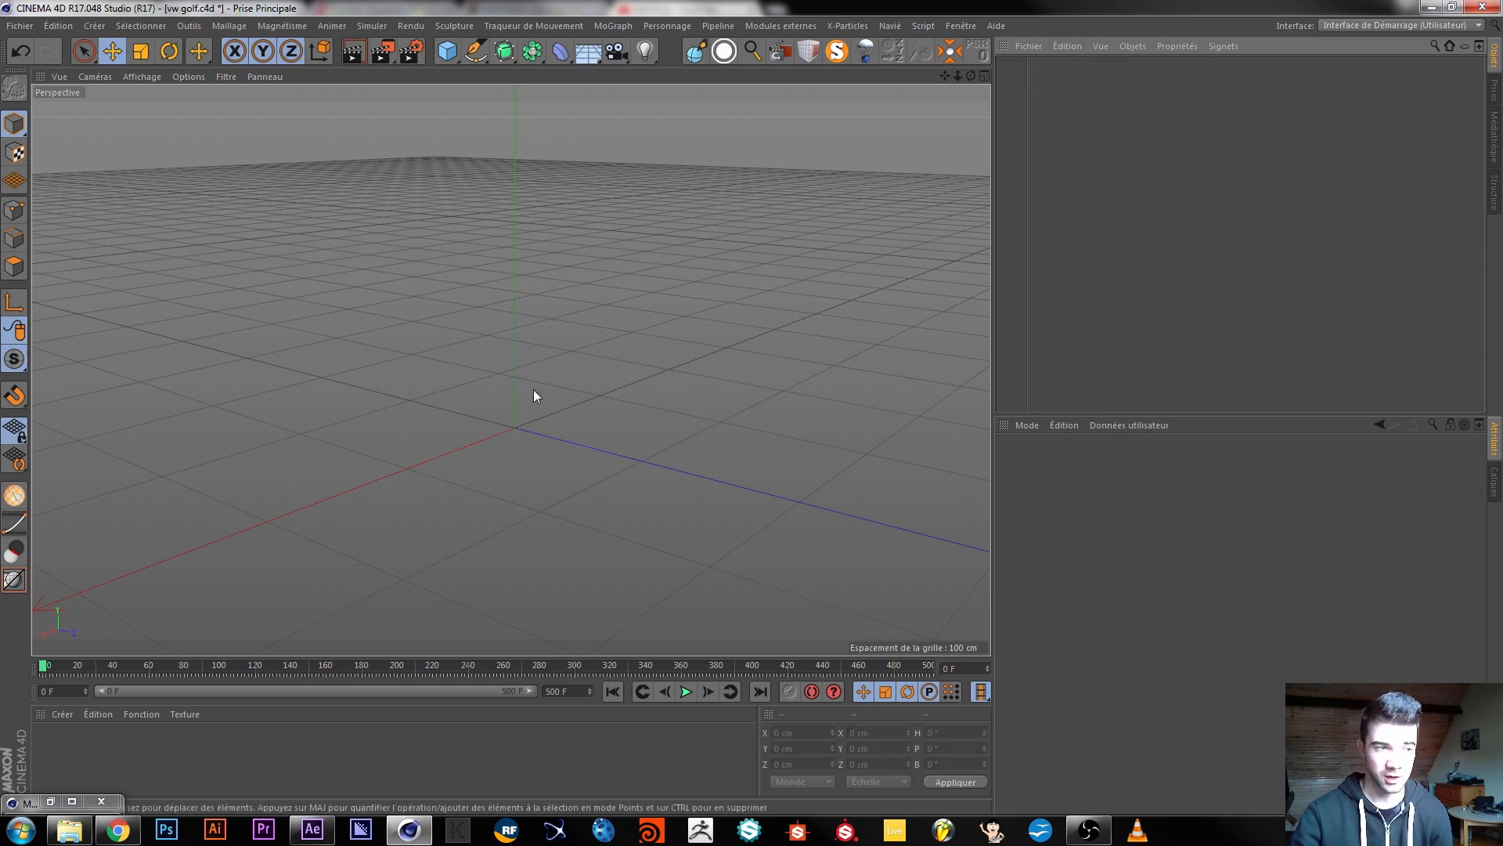
Add a new Connecteur dynamics object and set its type to Suspension de roue.
left_click(372, 27)
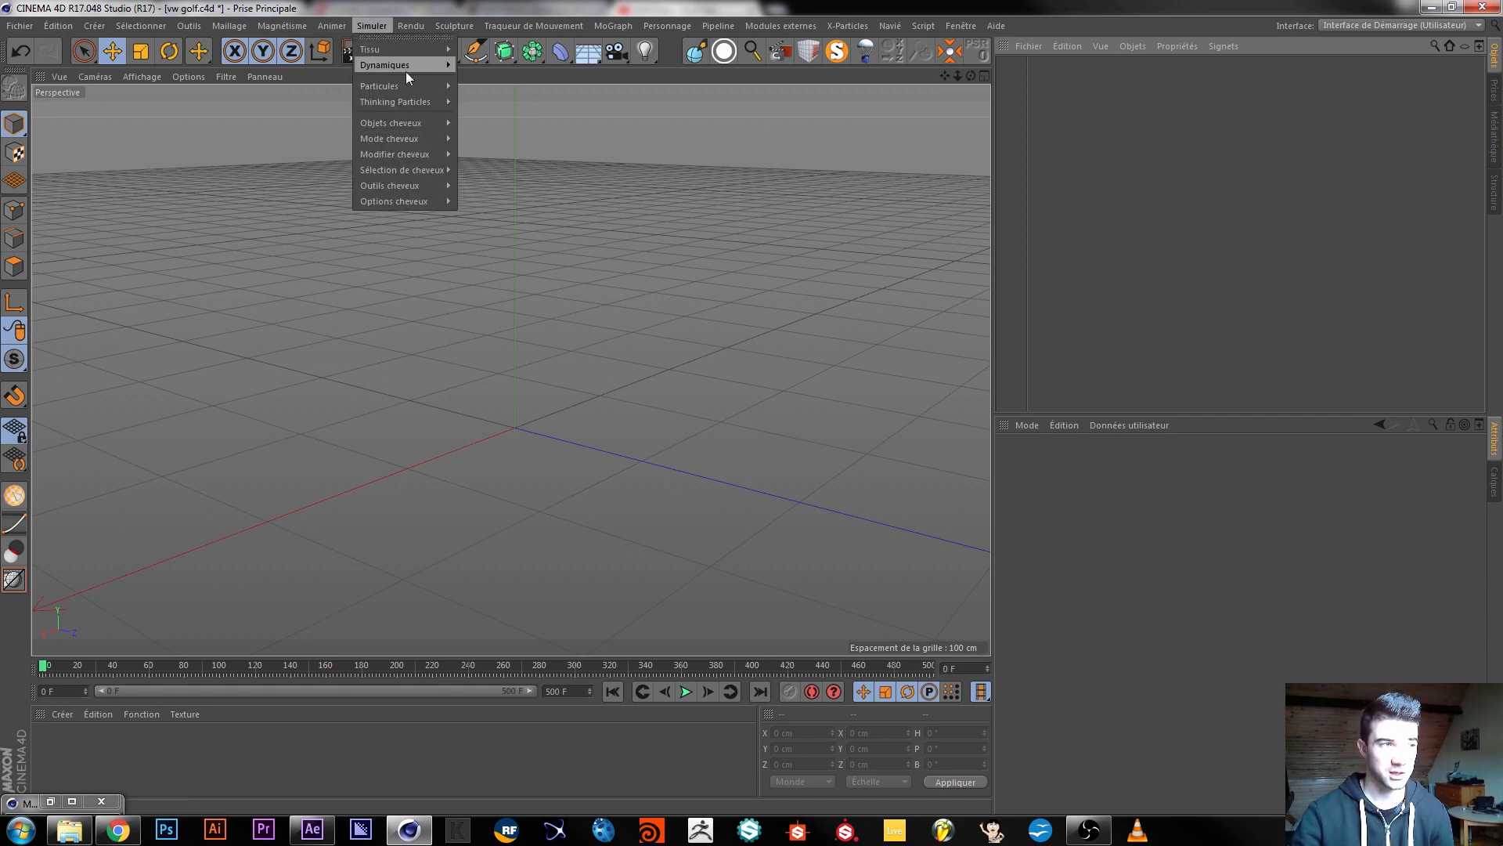
mouse_move(402, 68)
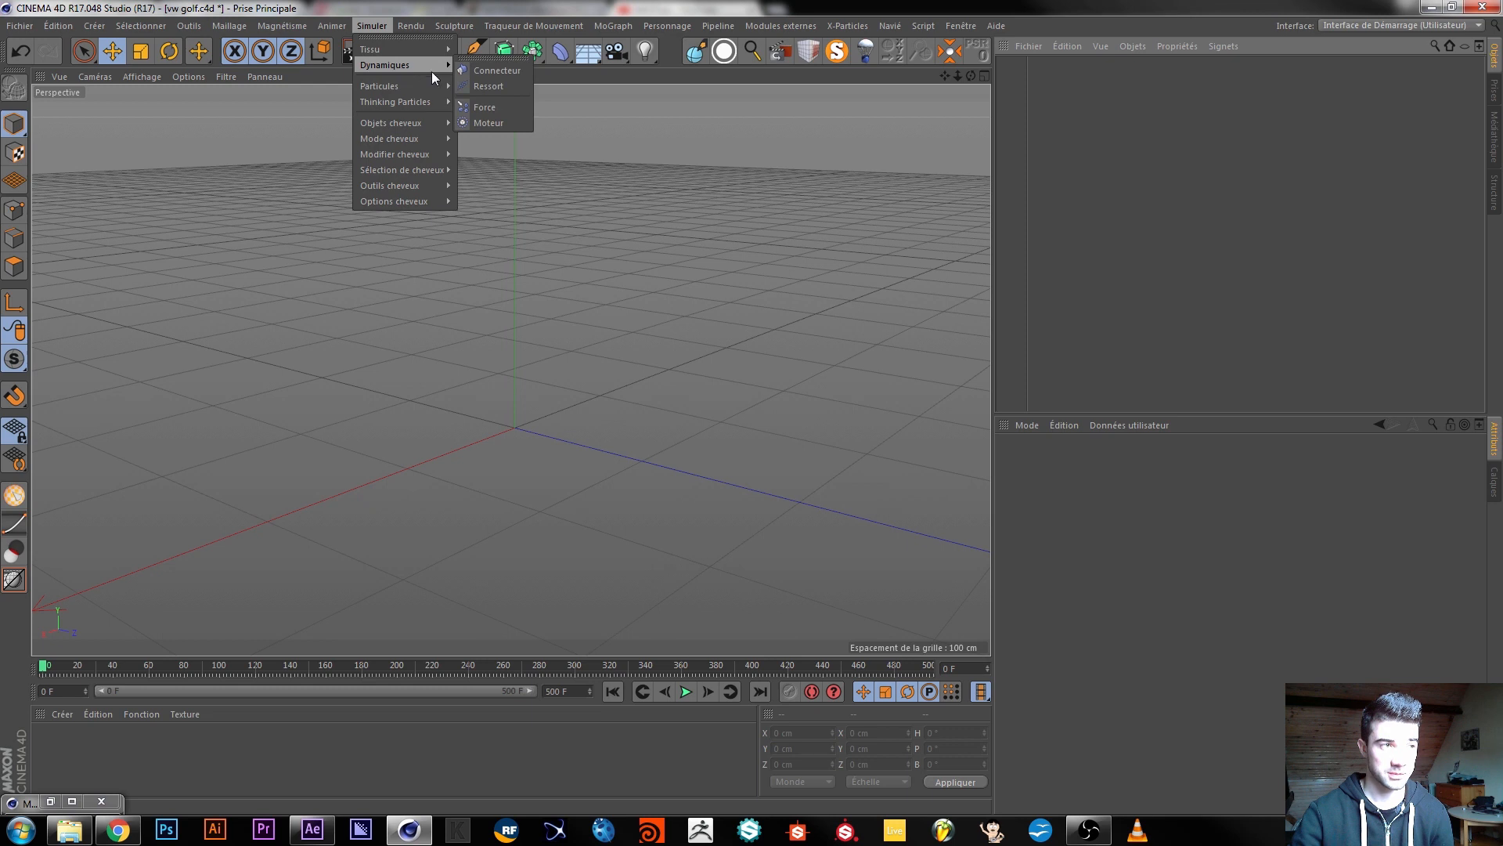
left_click(481, 74)
left_click(1157, 589)
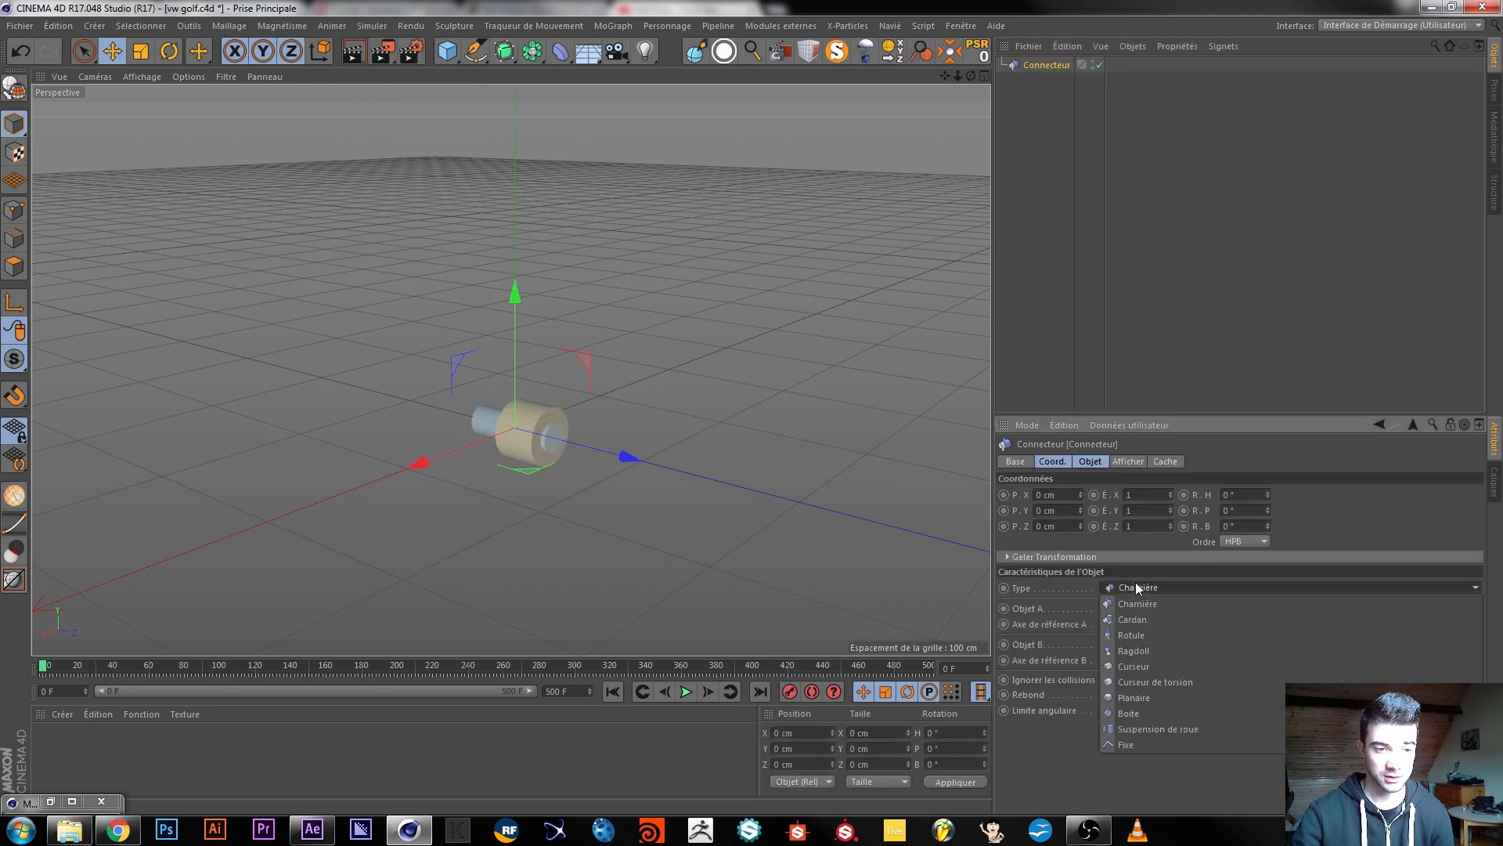
left_click(1167, 731)
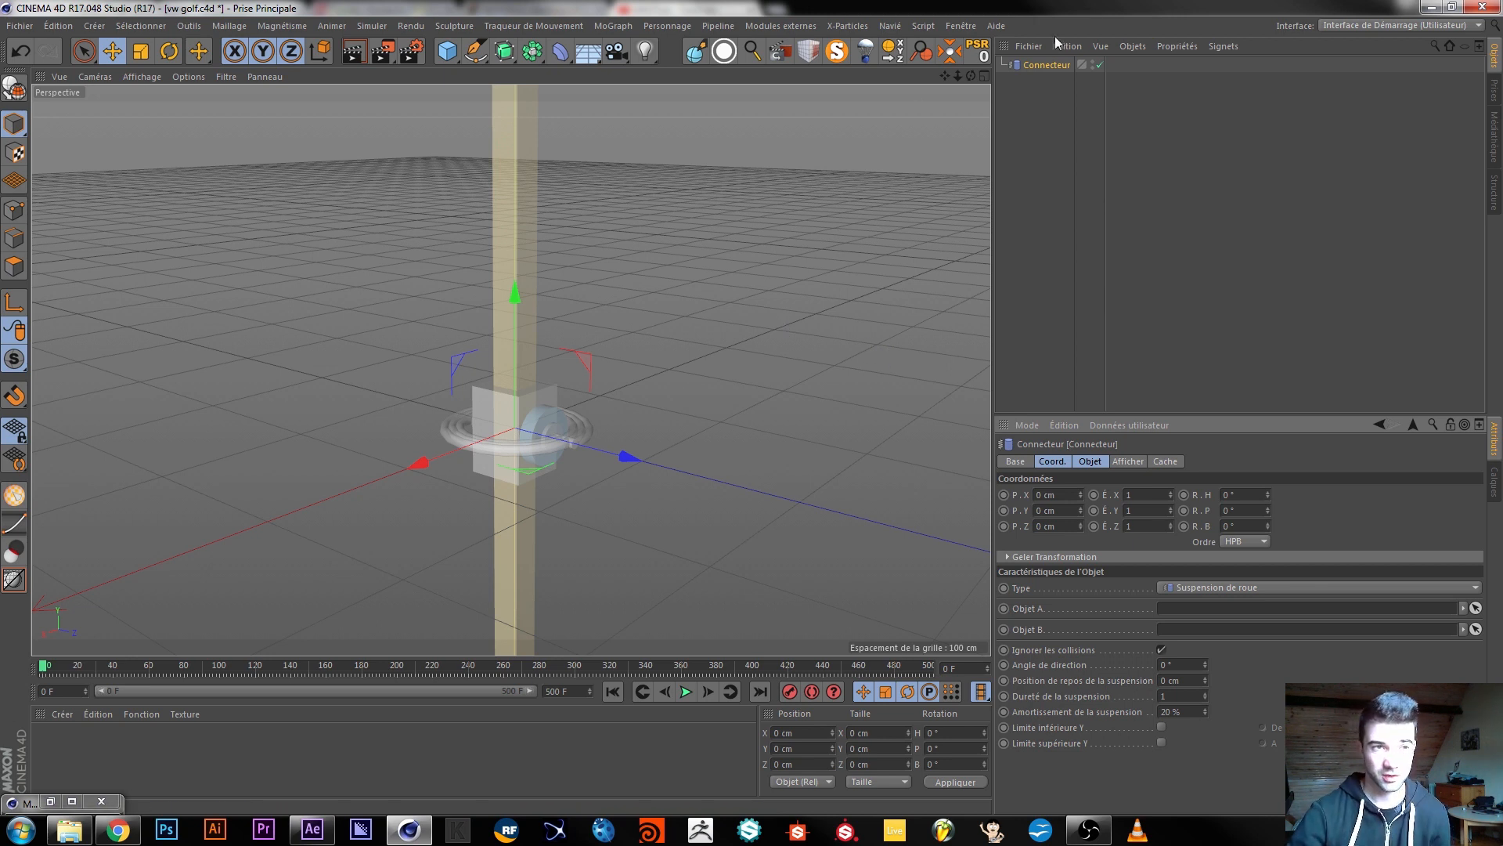
Leave the isolated display and frame the whole car from its front corner with the connector in view.
left_click(844, 55)
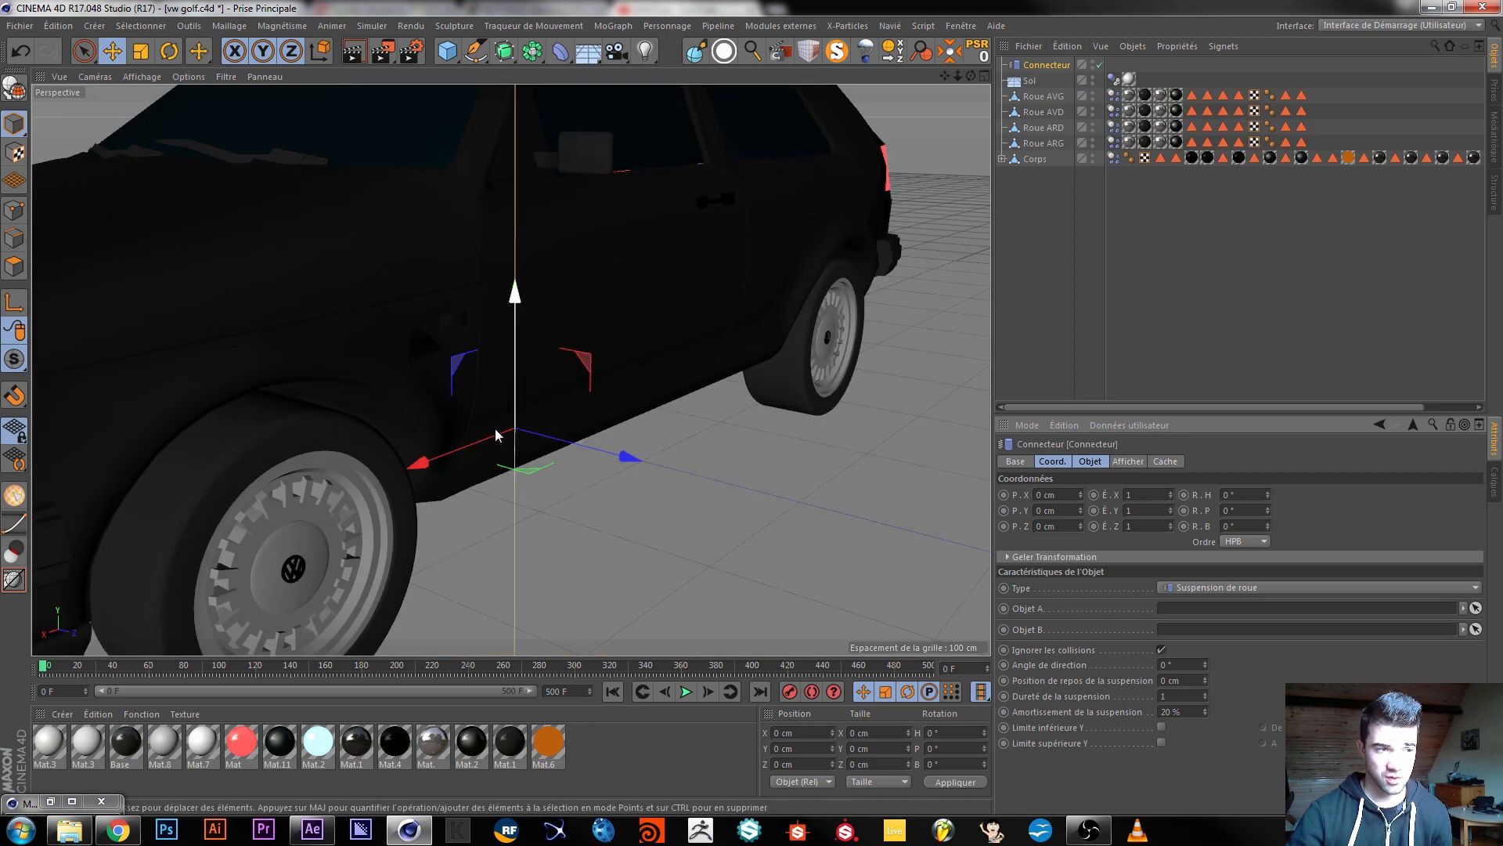
right_click_drag(483, 430, 341, 444, "alt")
middle_click_drag(341, 444, 532, 404, "alt")
right_click_drag(532, 404, 523, 398, "alt")
left_click_drag(523, 398, 471, 397, "alt")
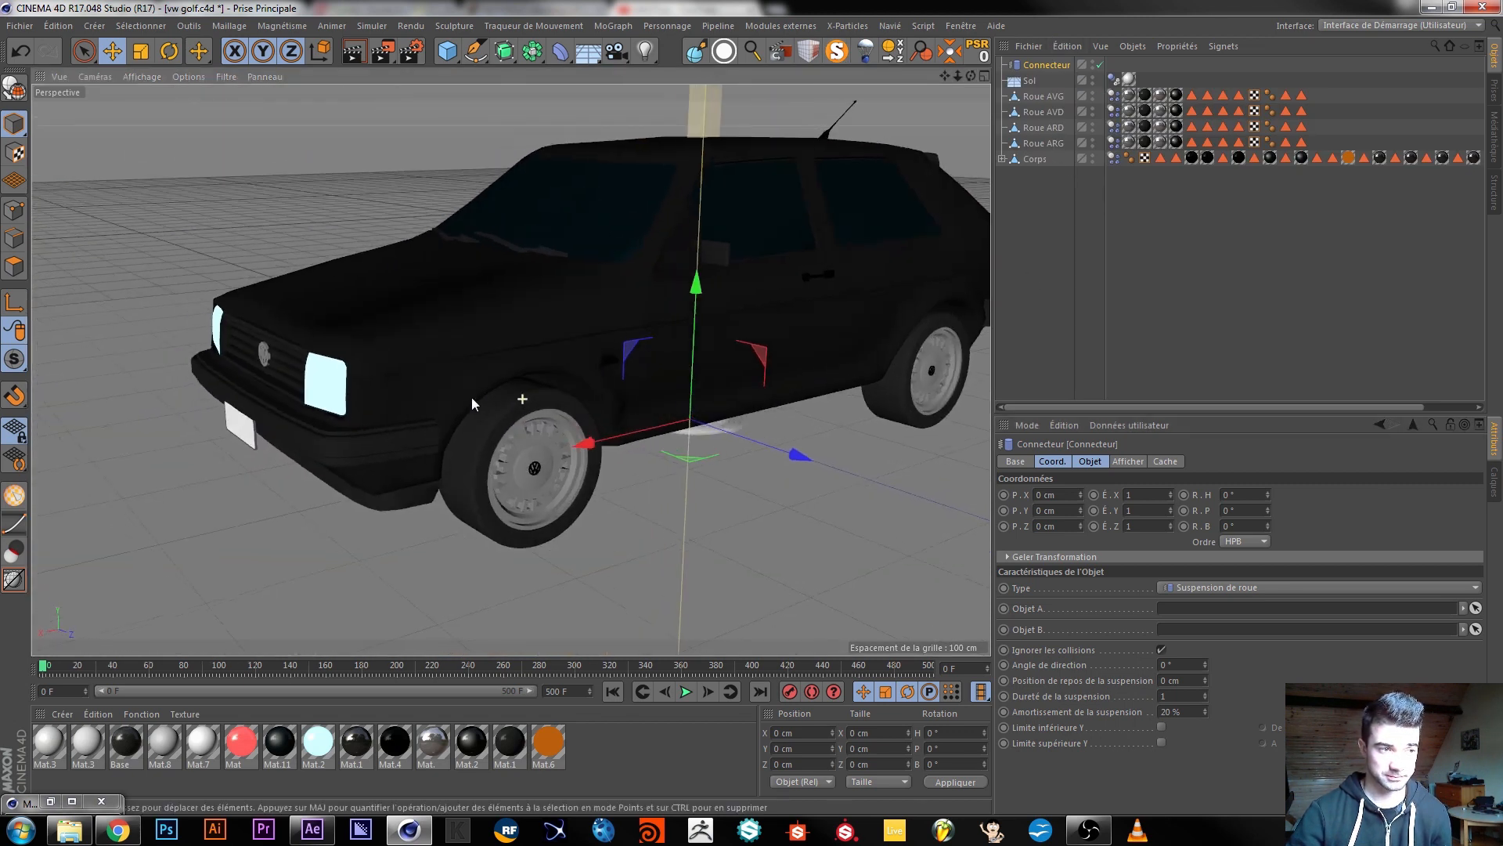
Check the Roue AVG, Roue AVD, Roue ARD and Roue ARG objects in turn, and reselect the connector.
left_click(1050, 97)
left_click(1051, 111)
left_click(1054, 127)
left_click(1057, 143)
left_click(1053, 65)
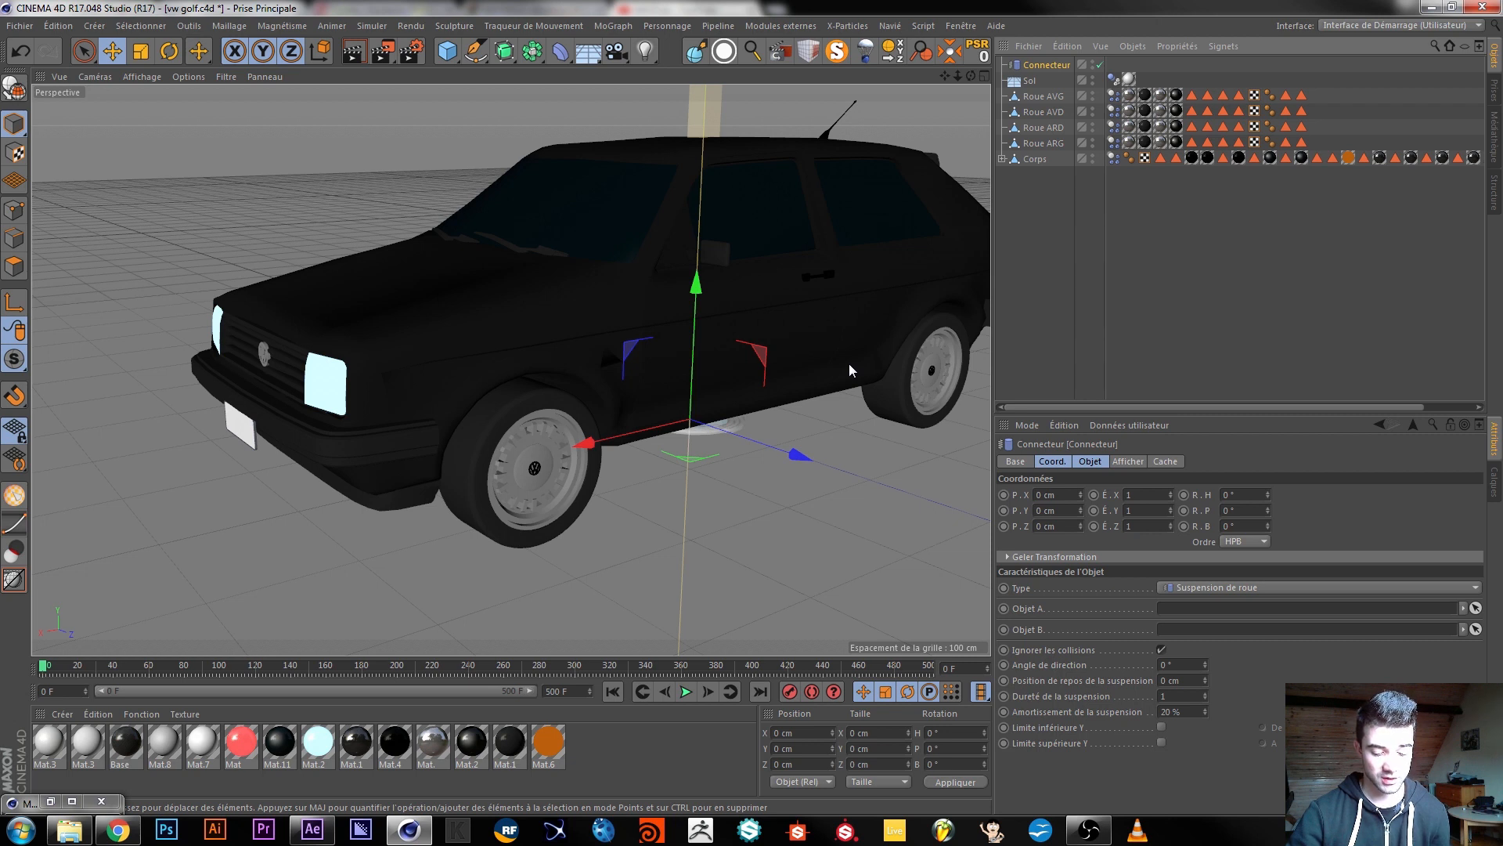
Search the commands for "réin" to look up the Réinitialiser PER command.
key("shift+c")
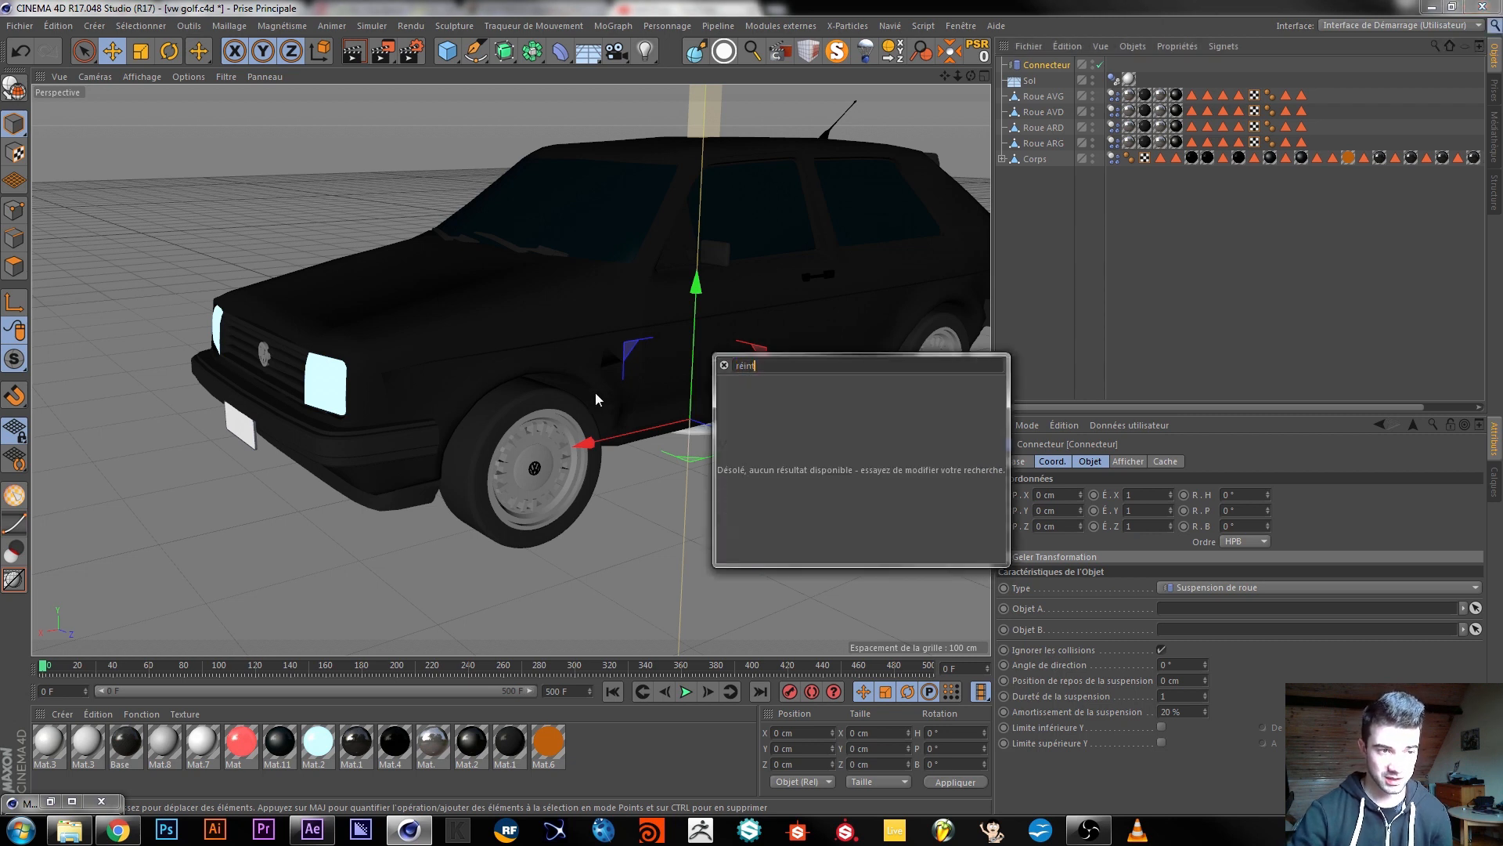
type("réin")
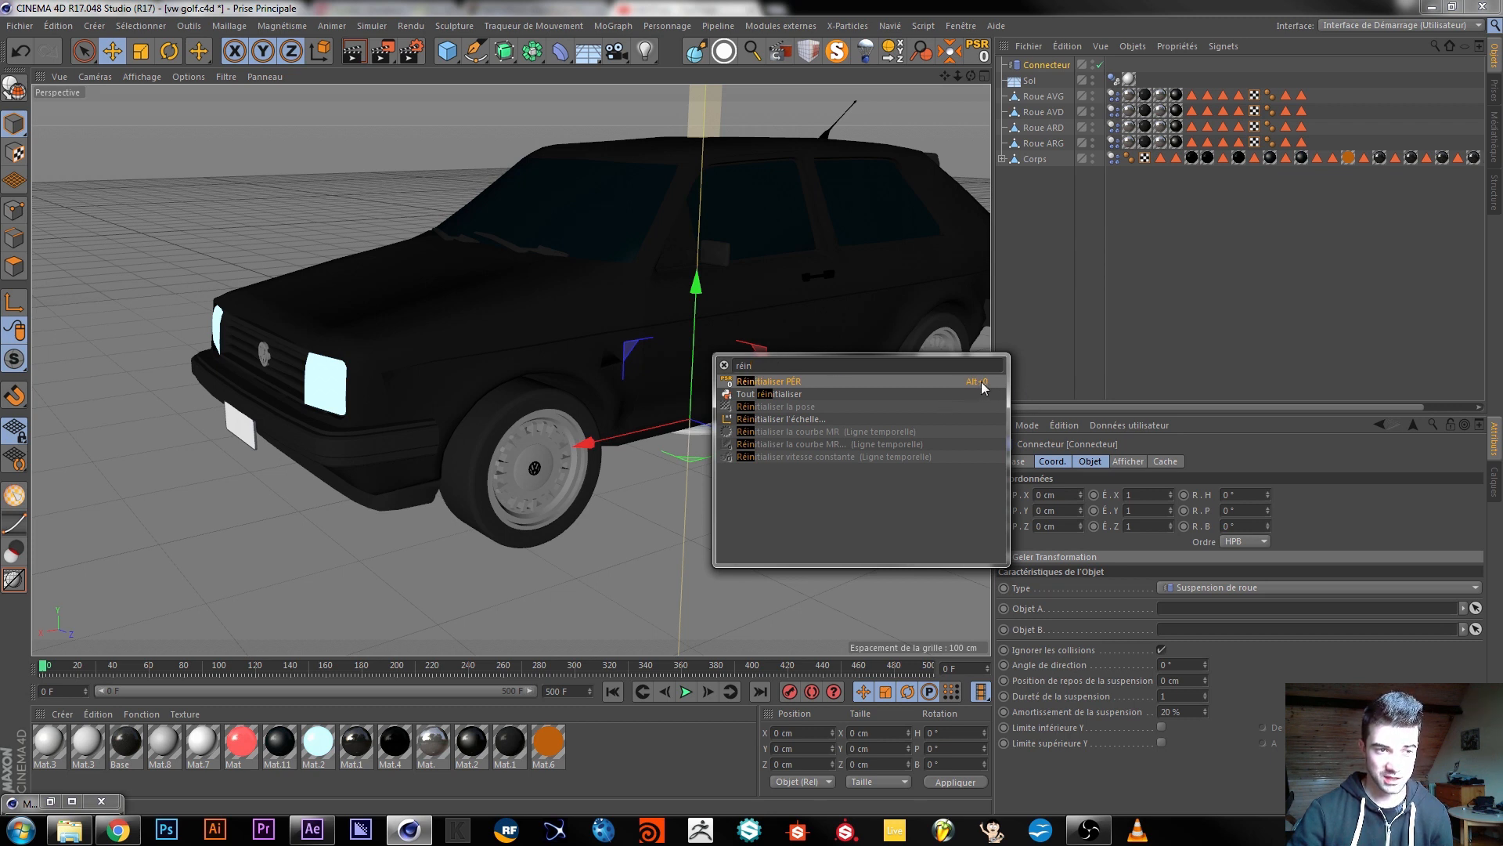
left_click(1035, 306)
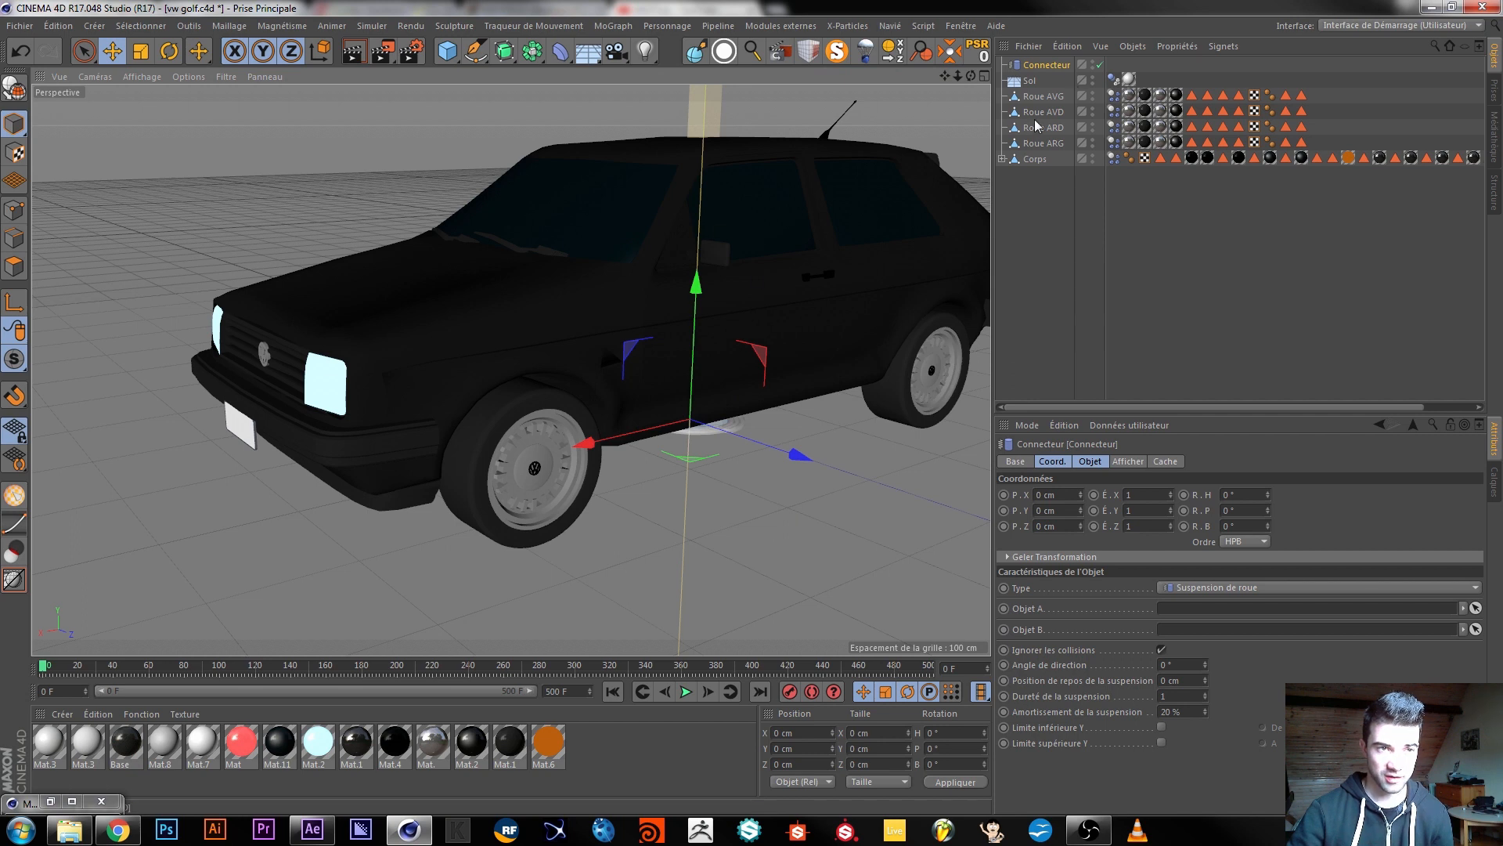
Nest the connector under Roue AVG with its position, scale and rotation reset, and set its Objet A to Corps.
left_click(1045, 66)
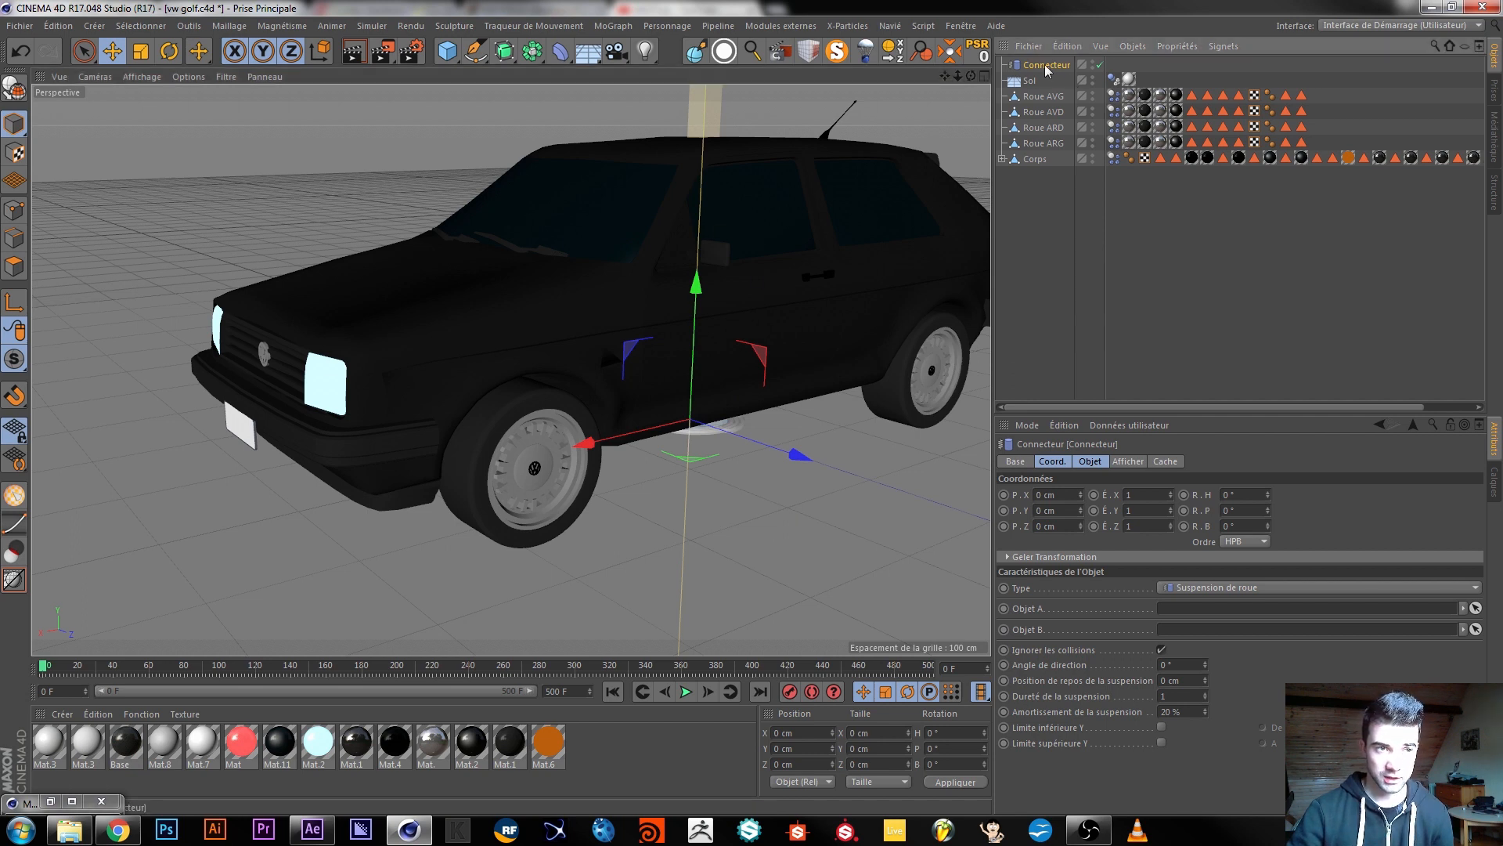
left_click_drag(1050, 95, 1050, 96)
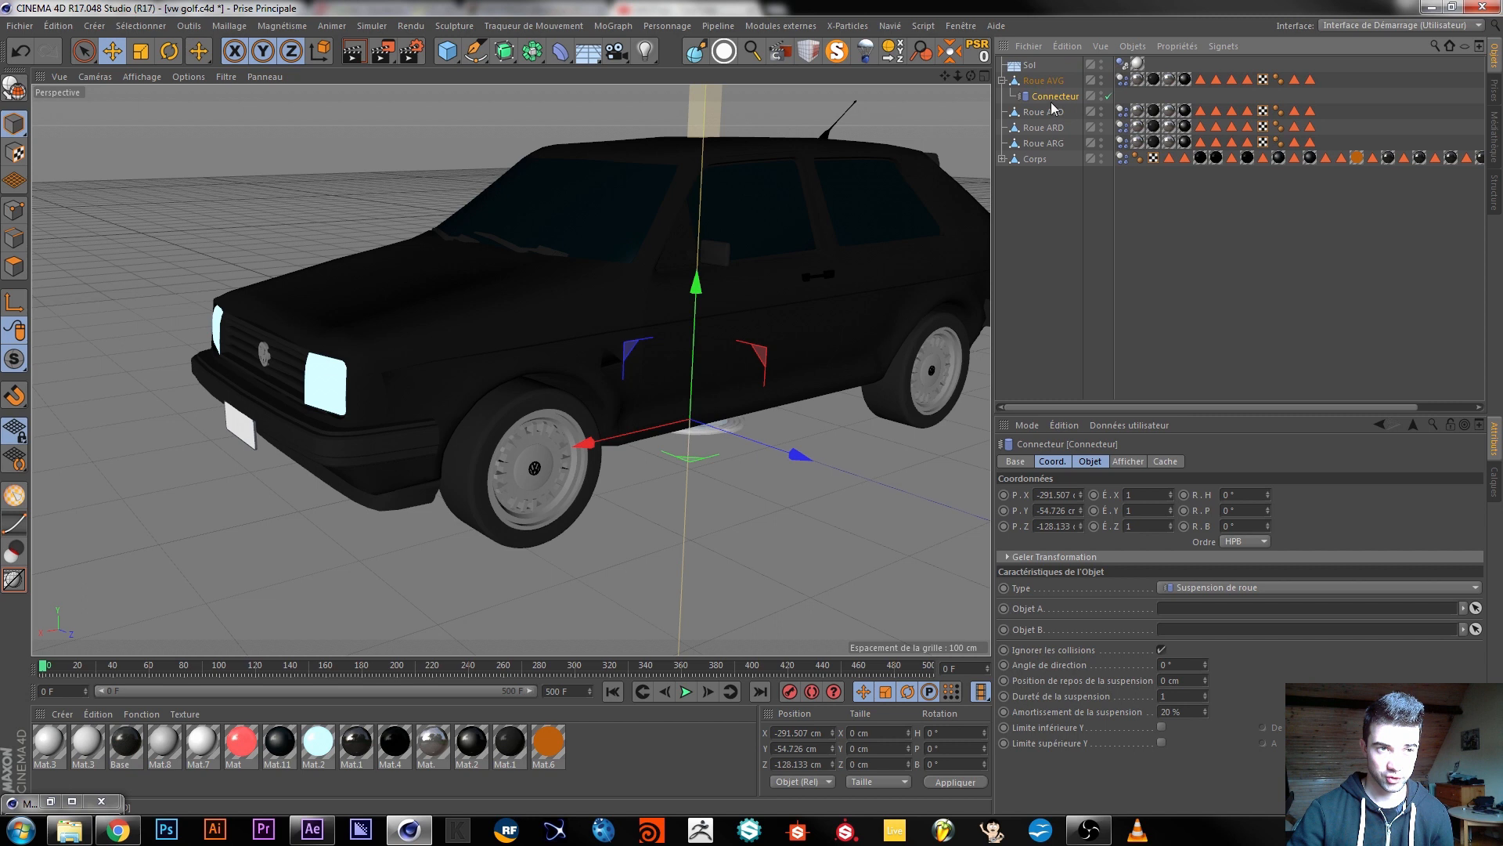
left_click(985, 47)
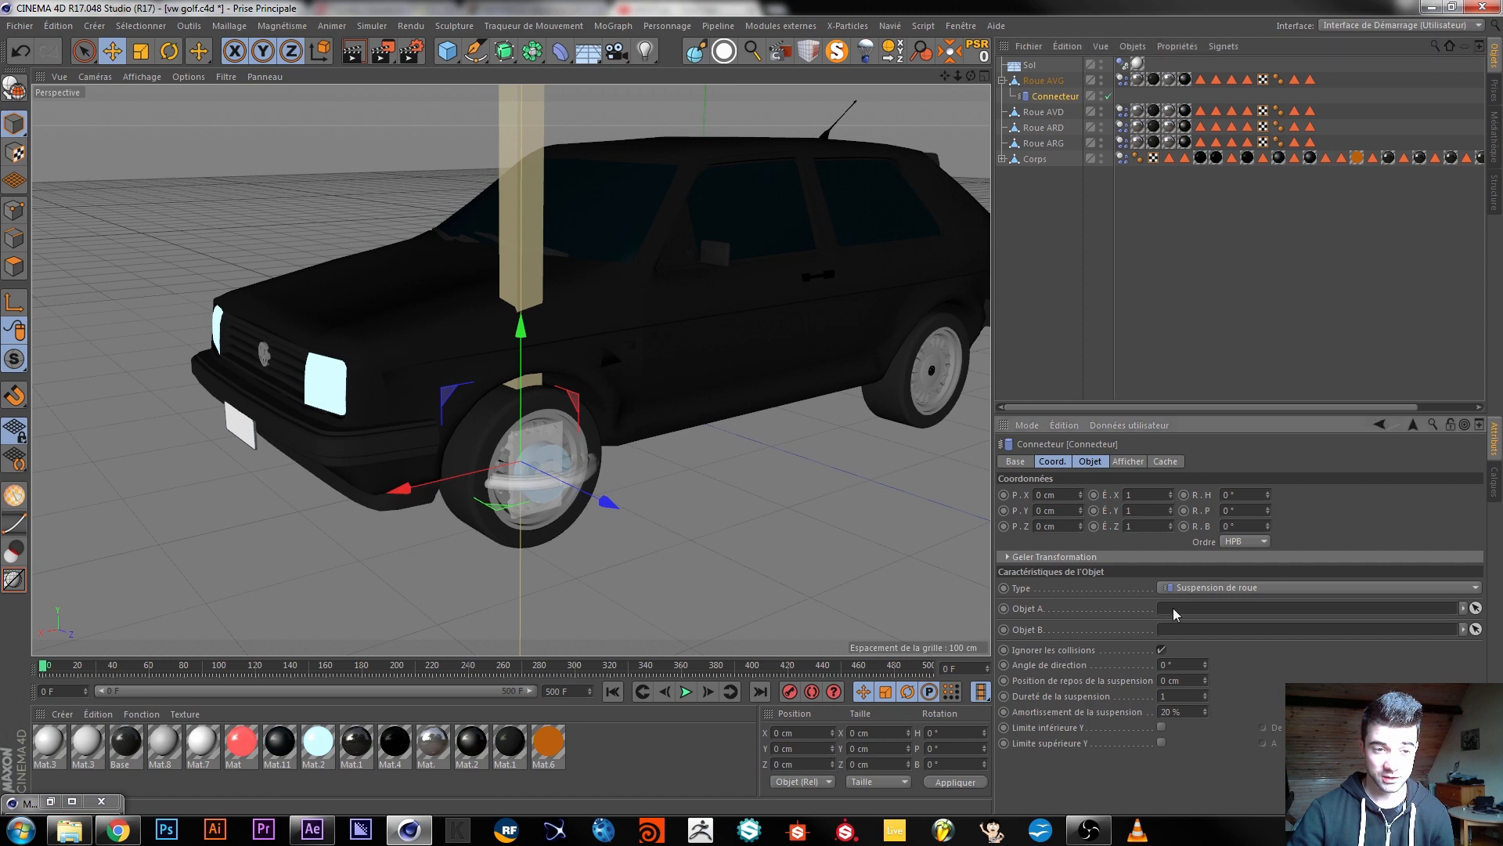
left_click_drag(1041, 162, 1212, 621)
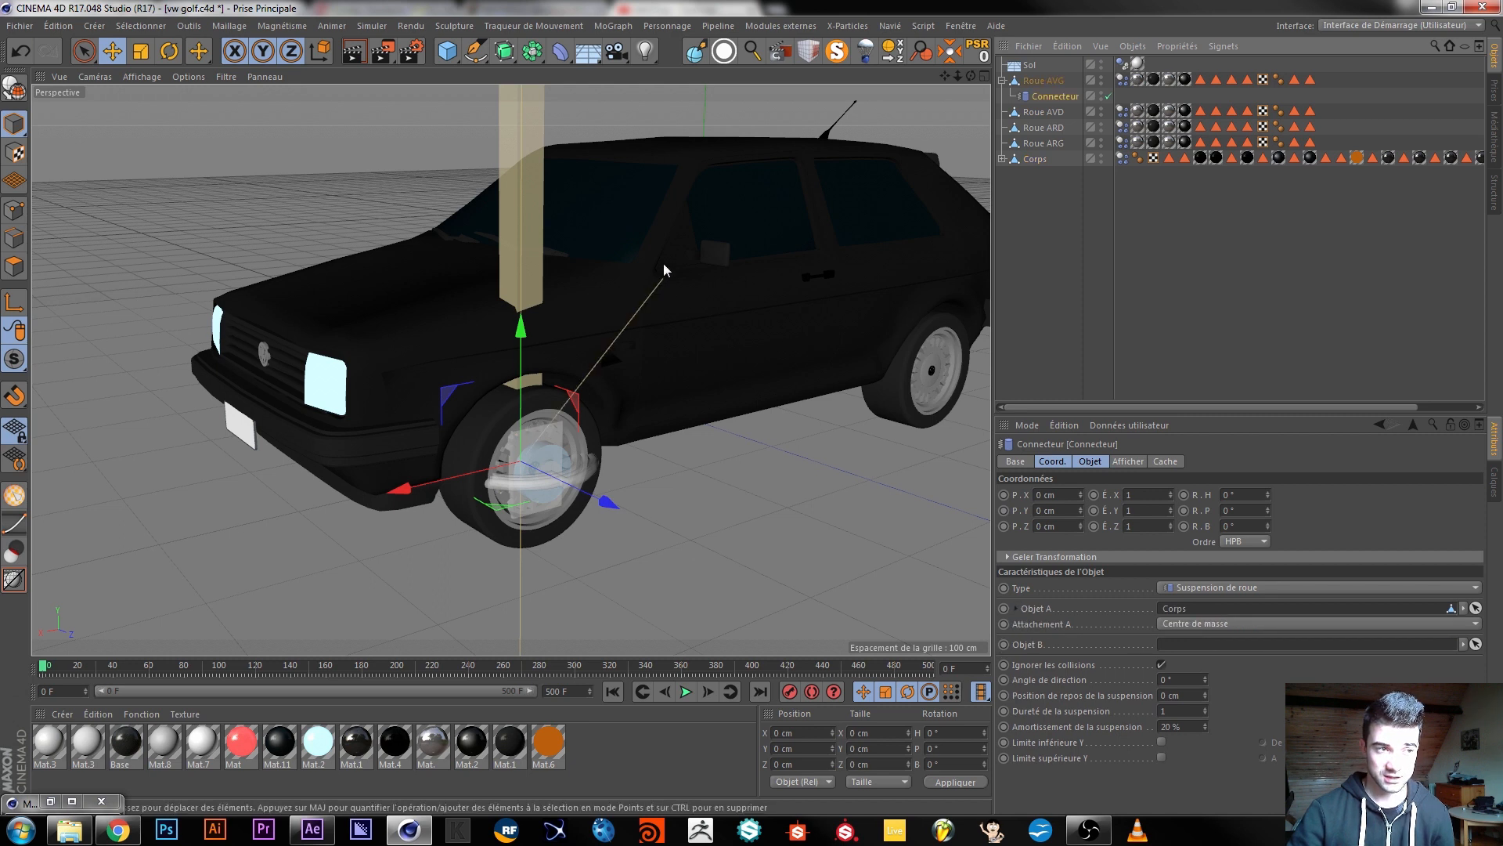
Try to move the Corps object's axis along X to about 535.7 cm, in front of the car.
left_click(1042, 162)
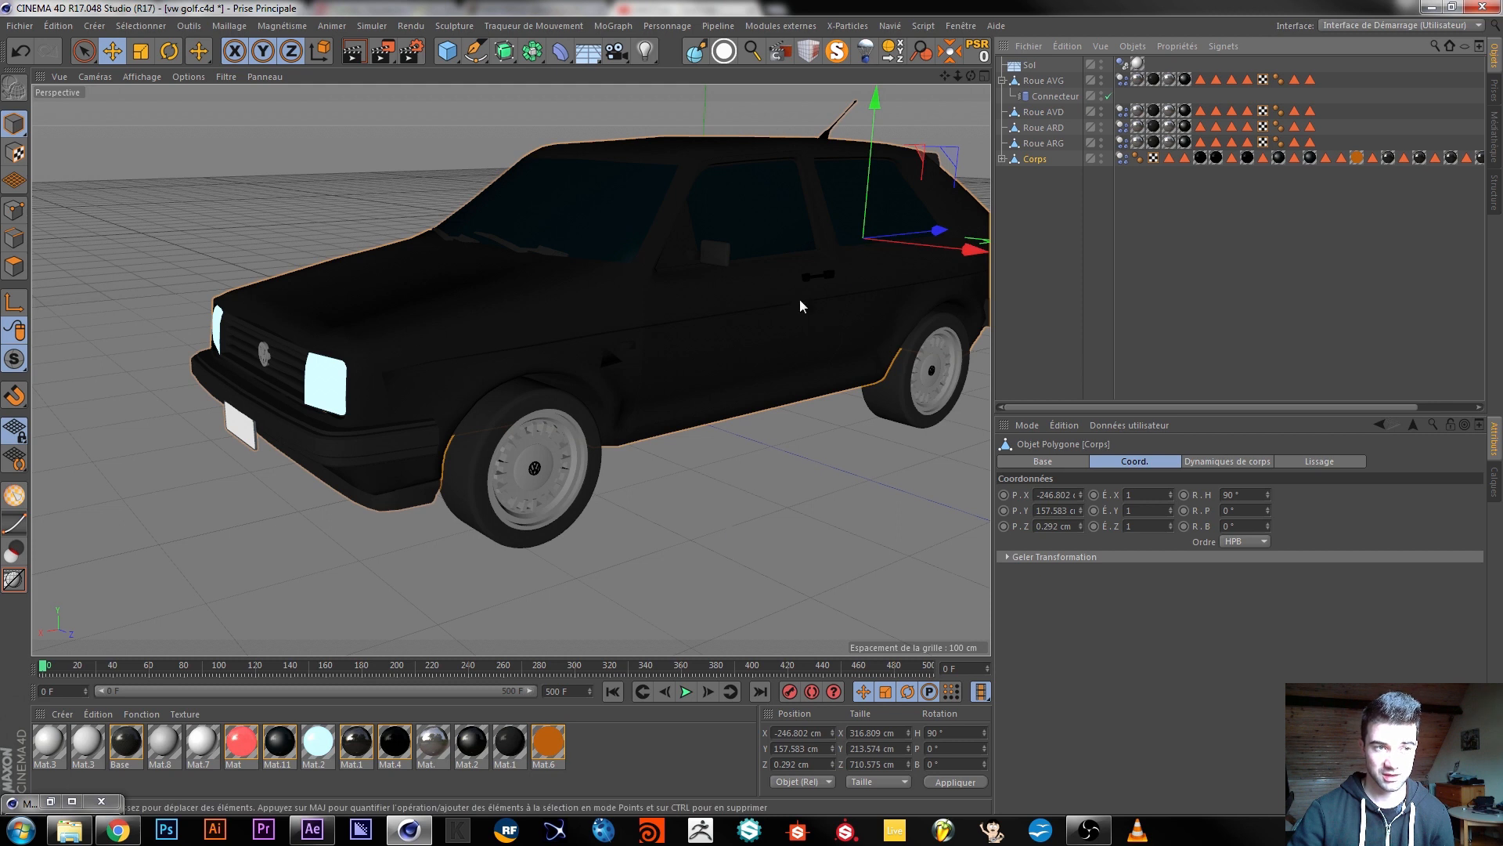
left_click_drag(922, 233, 141, 321)
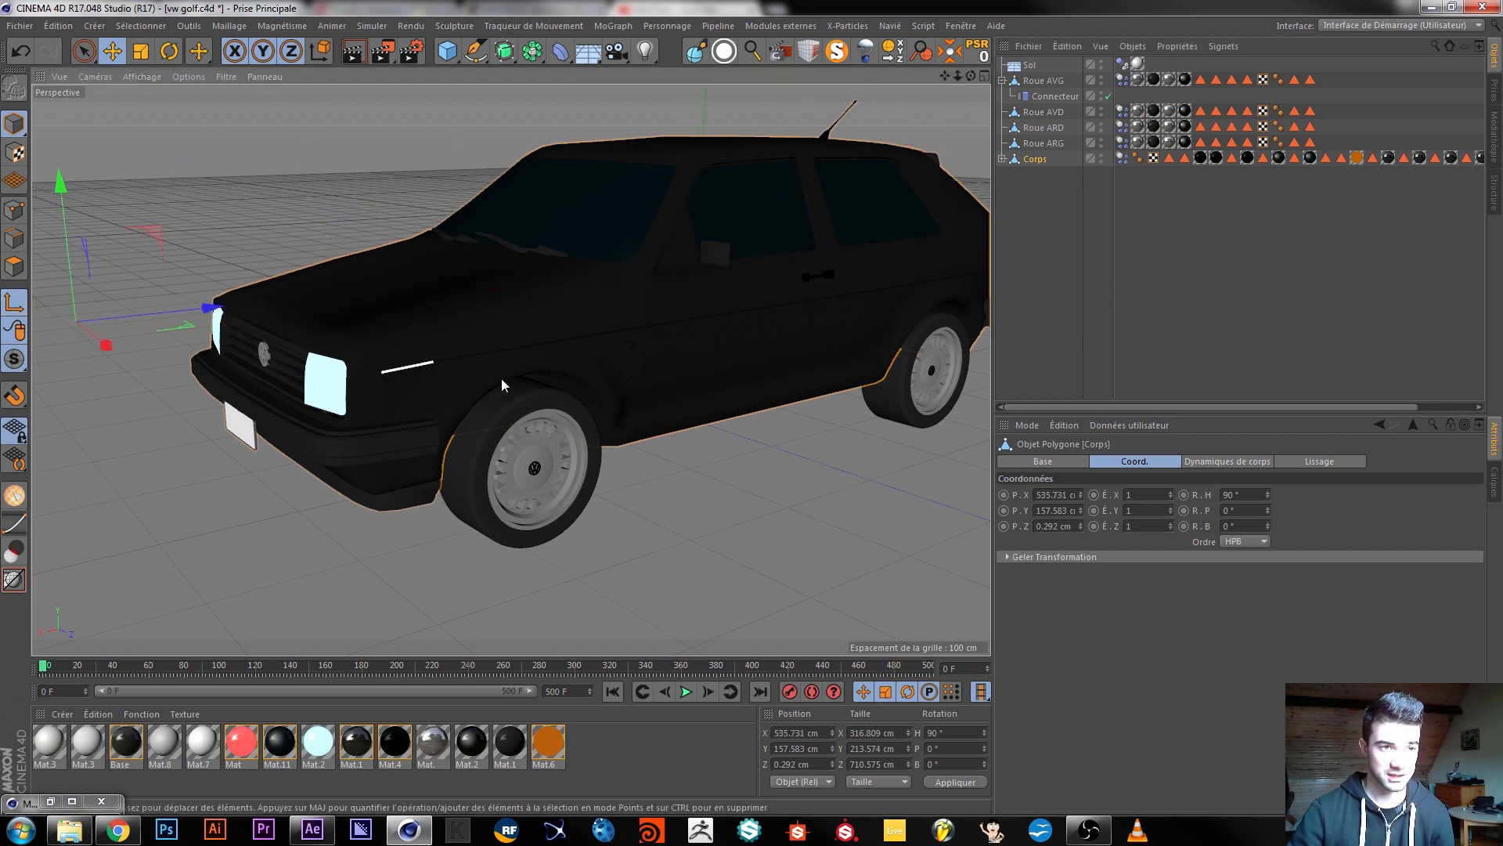
left_click(1058, 236)
left_click(1042, 94)
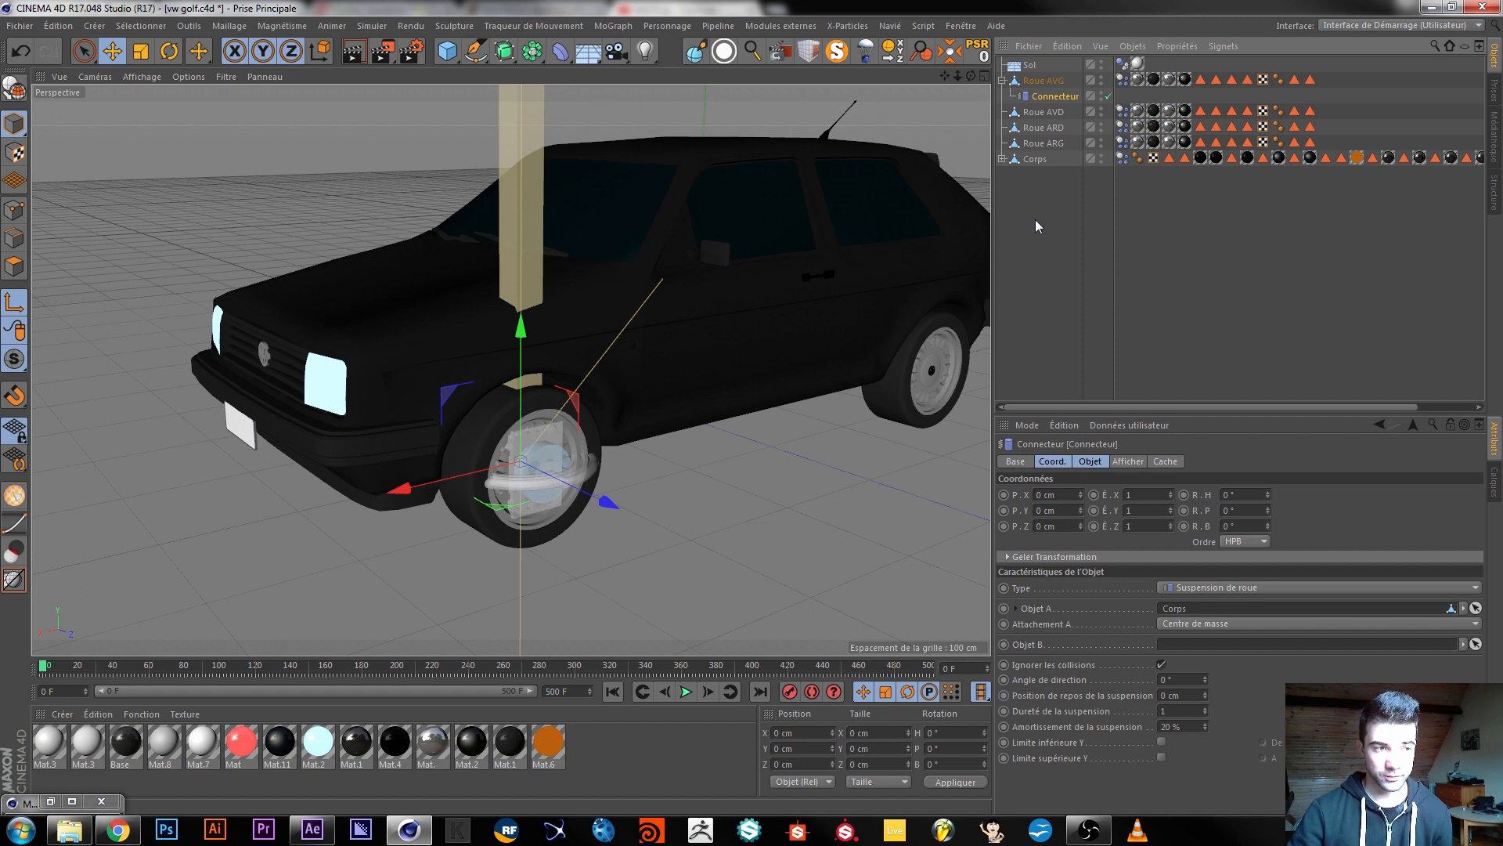
key("ctrl+z")
left_click(1051, 96)
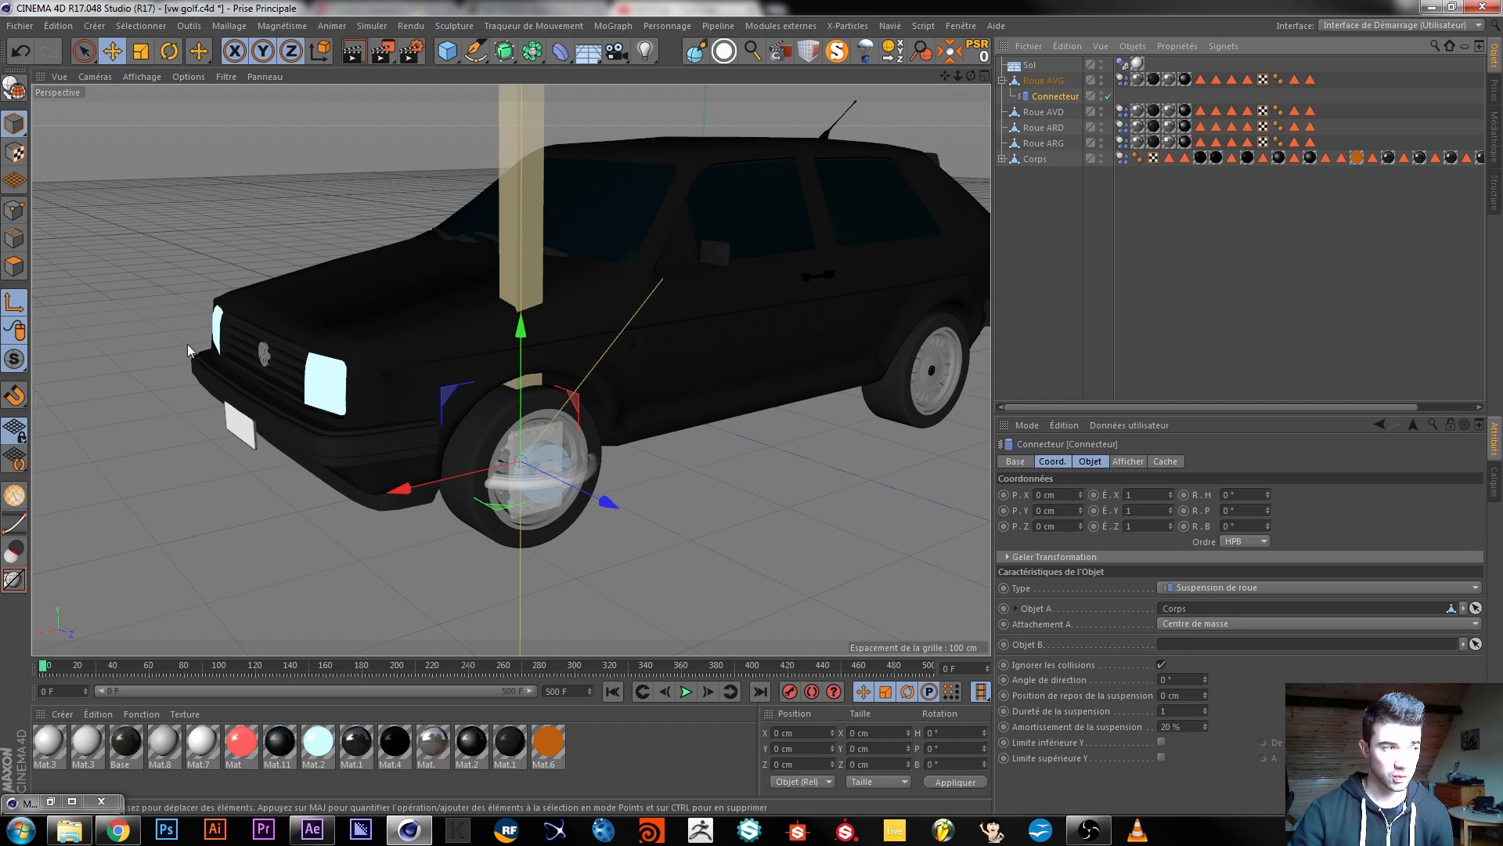
left_click(990, 206)
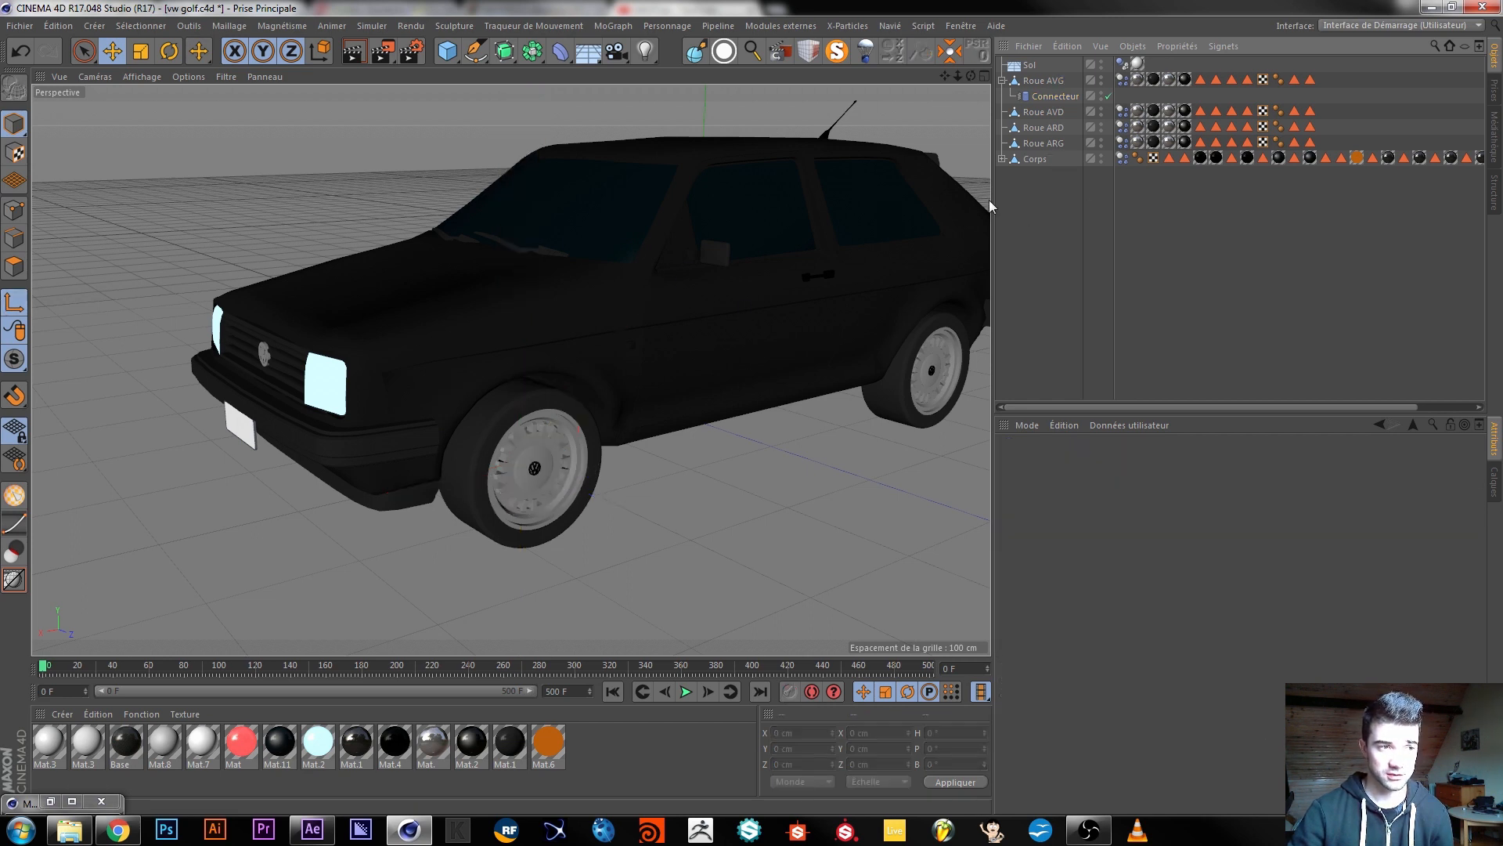
Undo the shift of the Corps axis and reselect the body to check its axis position.
left_click(1034, 159)
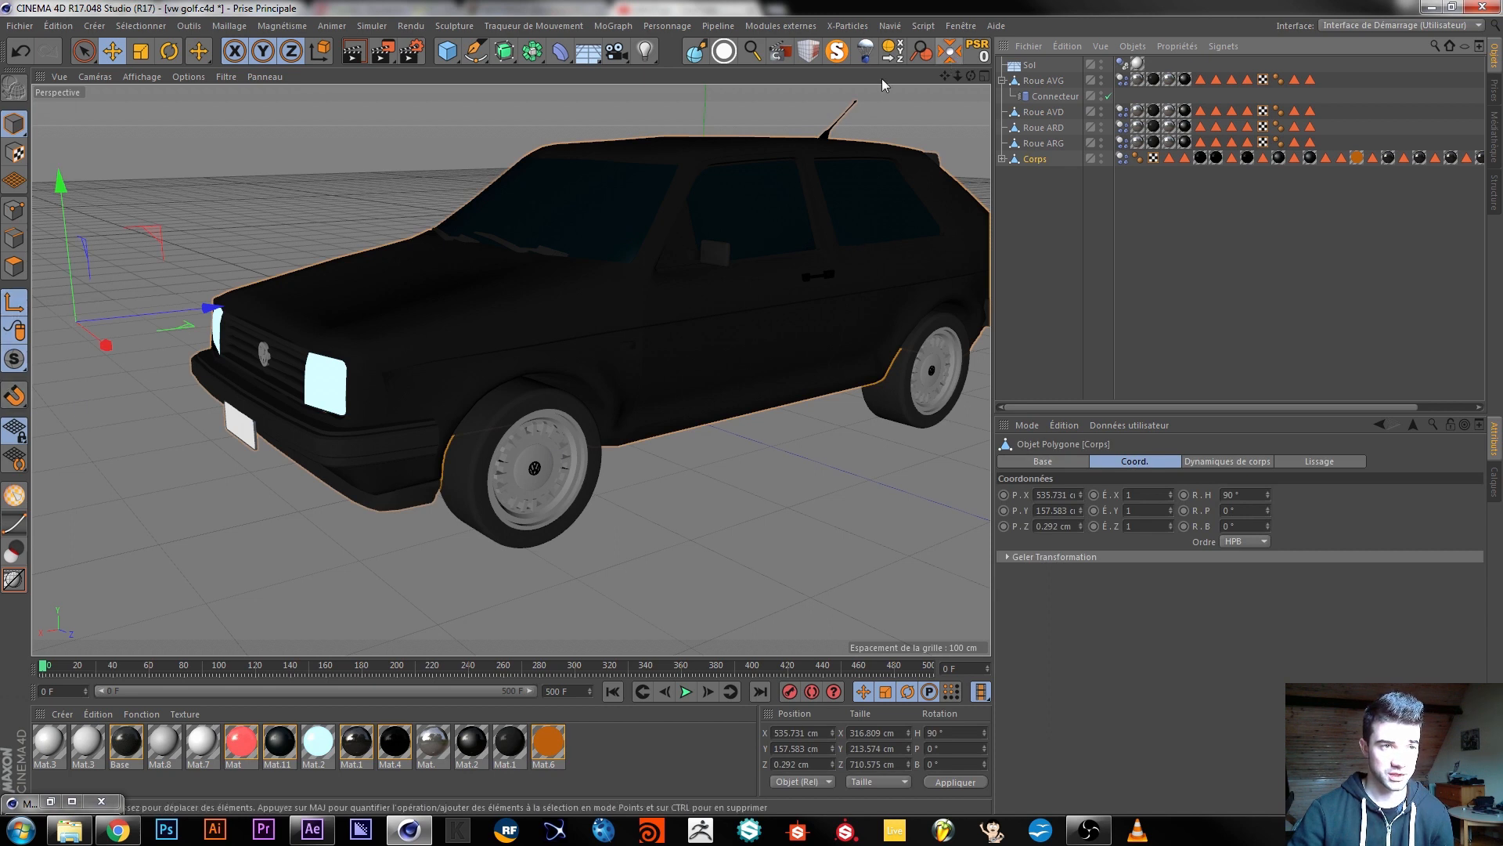
key("ctrl+z")
key("ctrl+z")
key("ctrl+z")
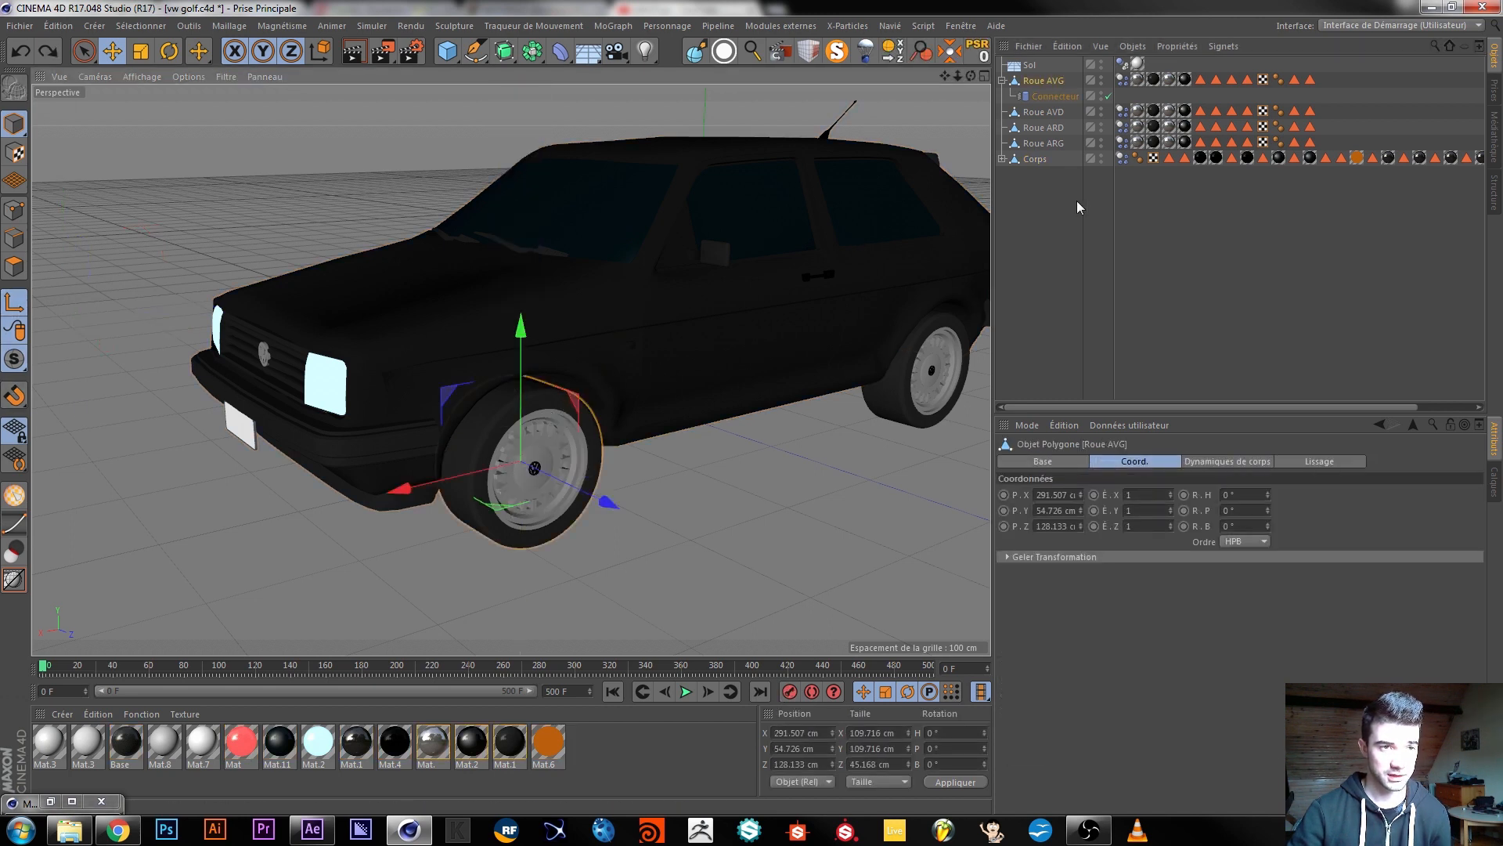
left_click(1041, 162)
key("ctrl+z")
key("ctrl+z")
key("ctrl+y")
key("ctrl+y")
key("ctrl+y")
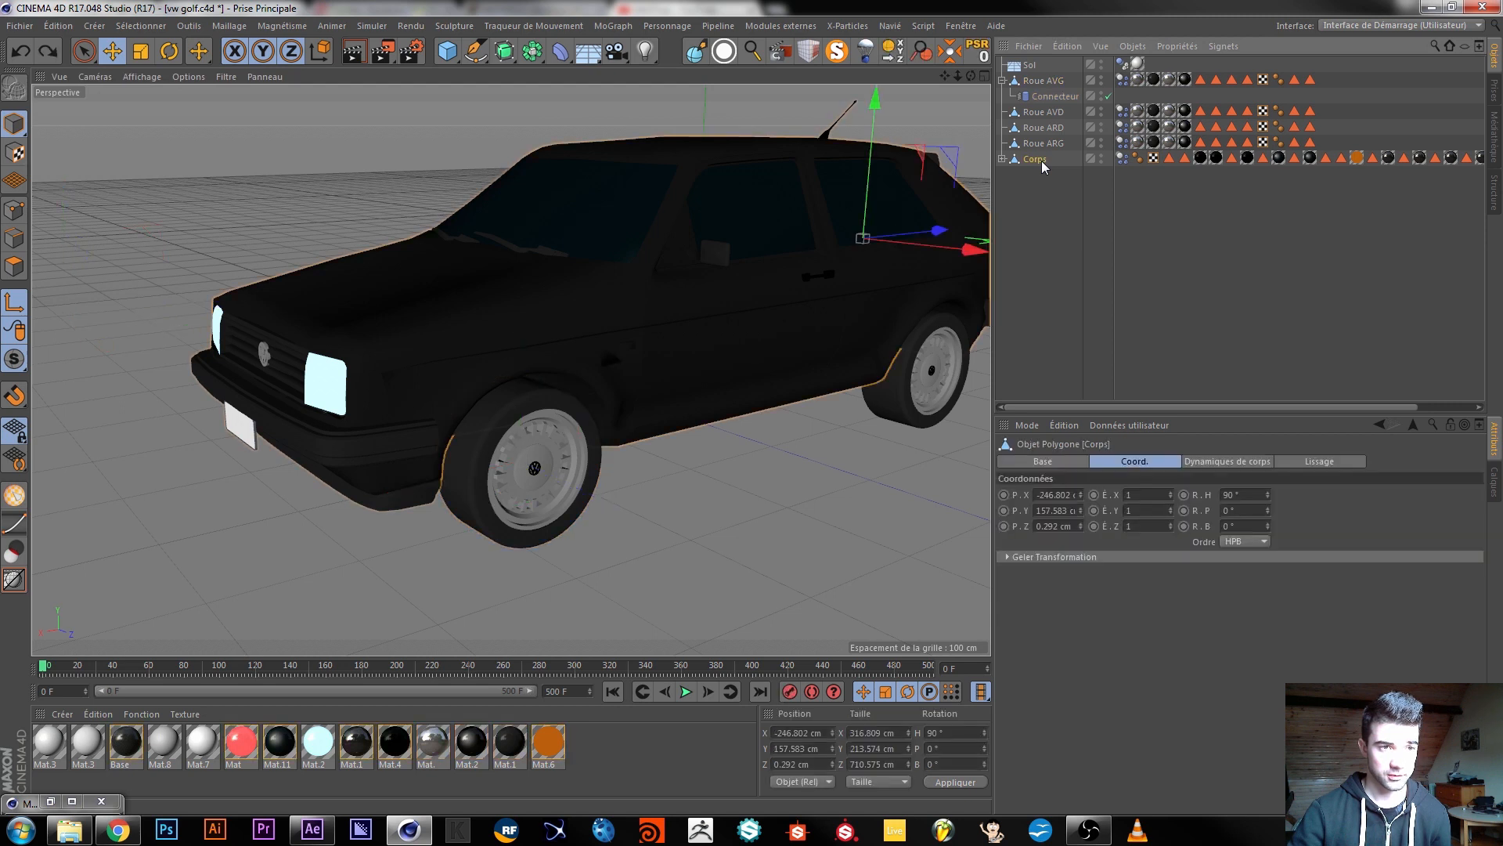
left_click(1046, 241)
left_click(1045, 161)
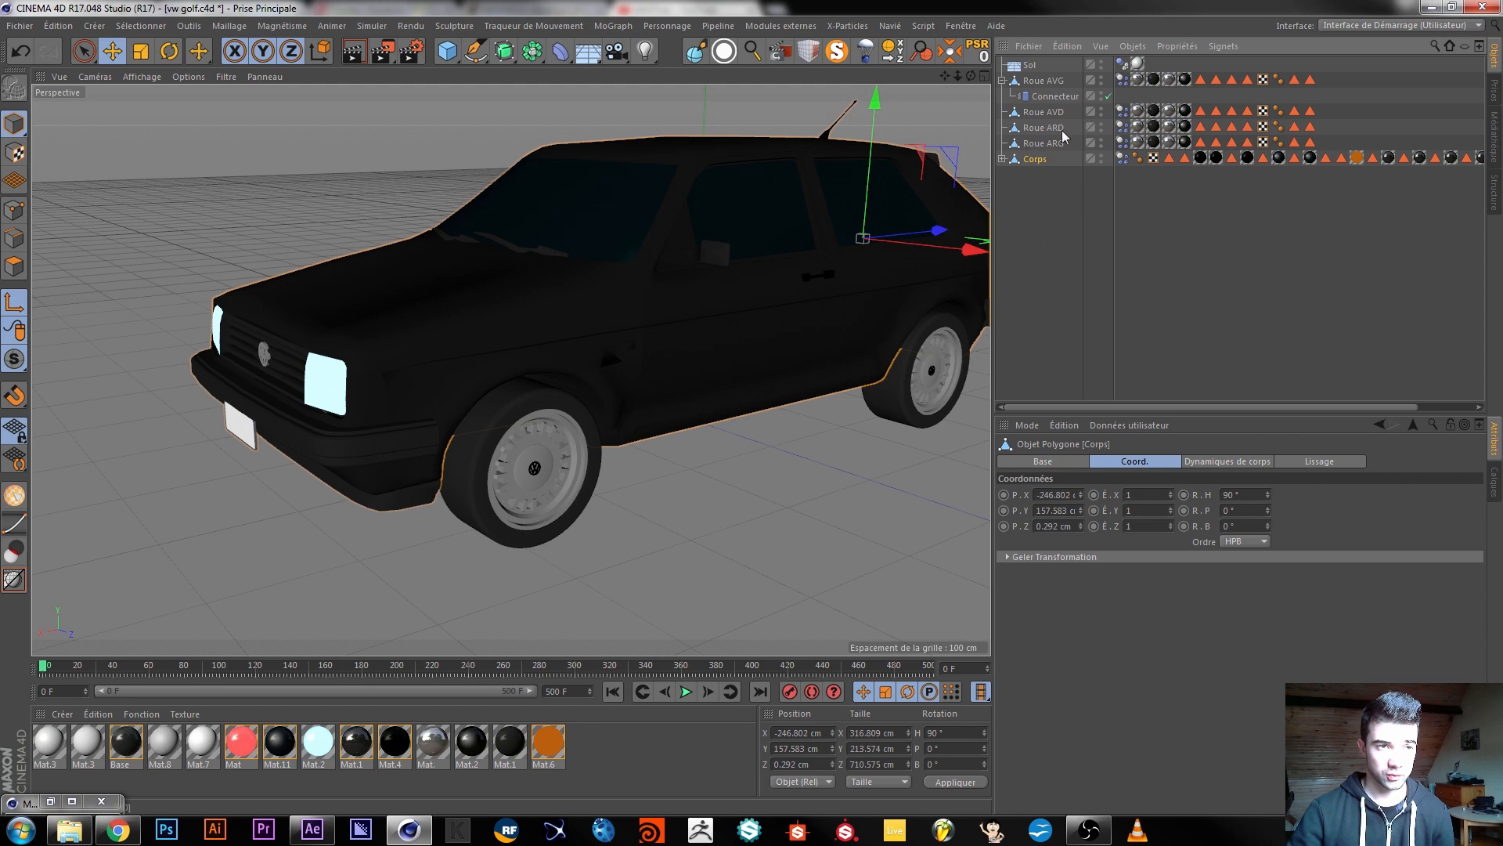
Set the Roue AVG connector's Objet B to Roue AVG, and test the simulation before rewinding to frame 0.
left_click(1053, 95)
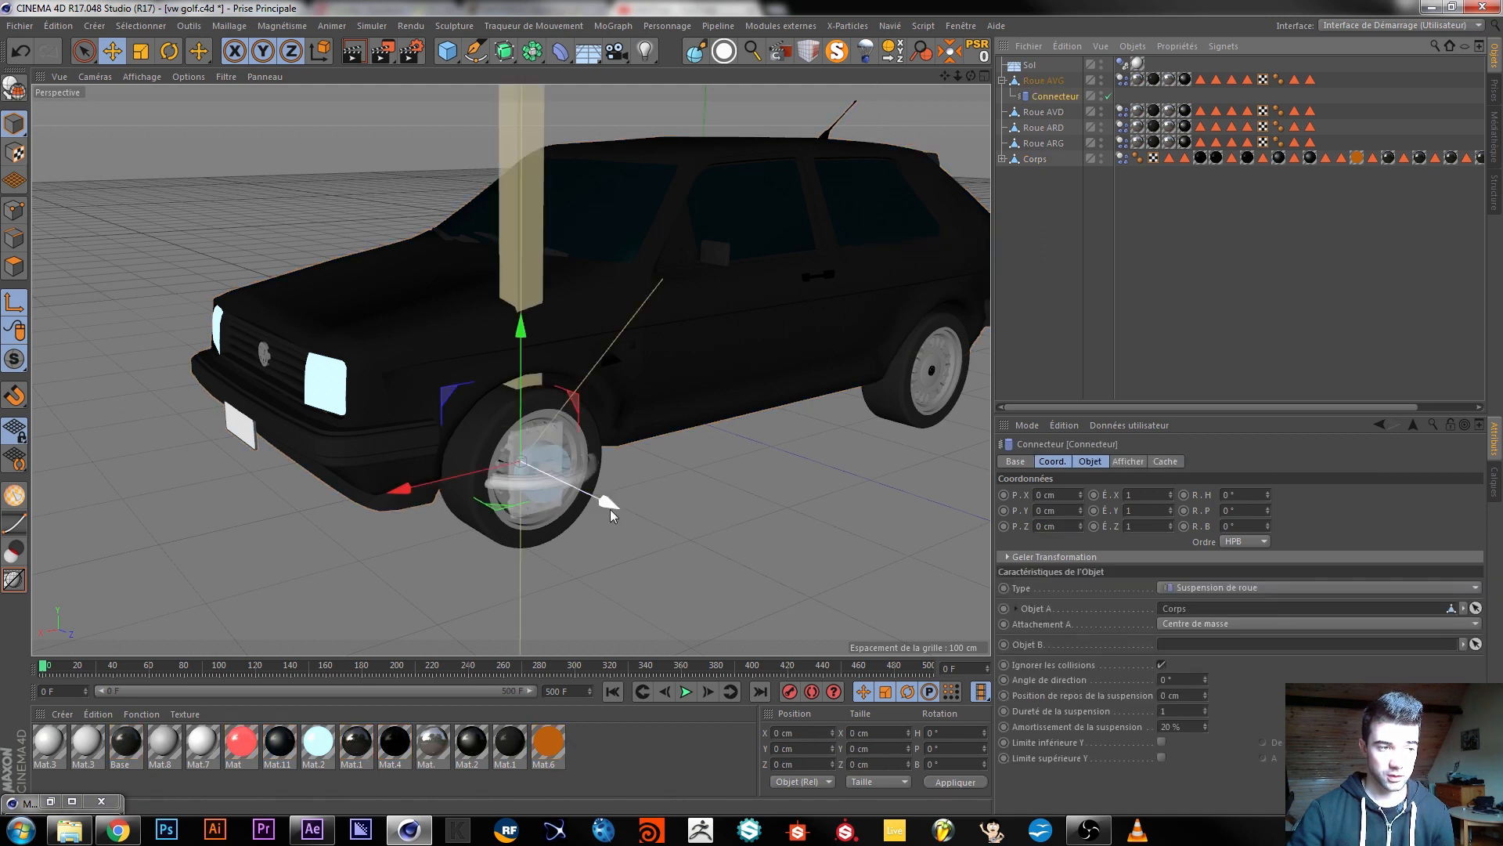
left_click_drag(1049, 82, 1182, 652)
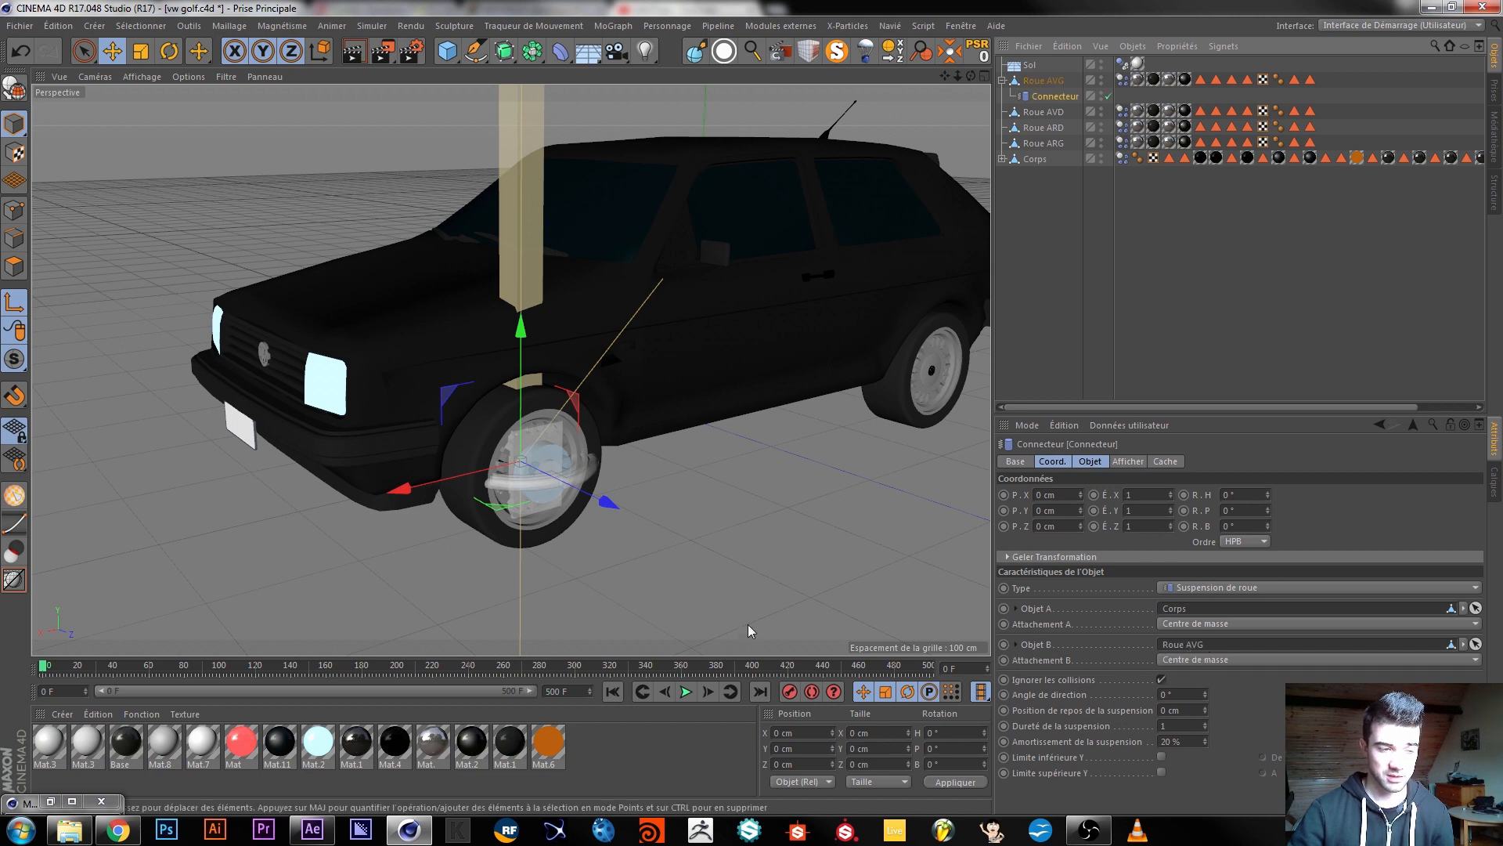
left_click(686, 692)
left_click(686, 692)
left_click(613, 692)
left_click(685, 689)
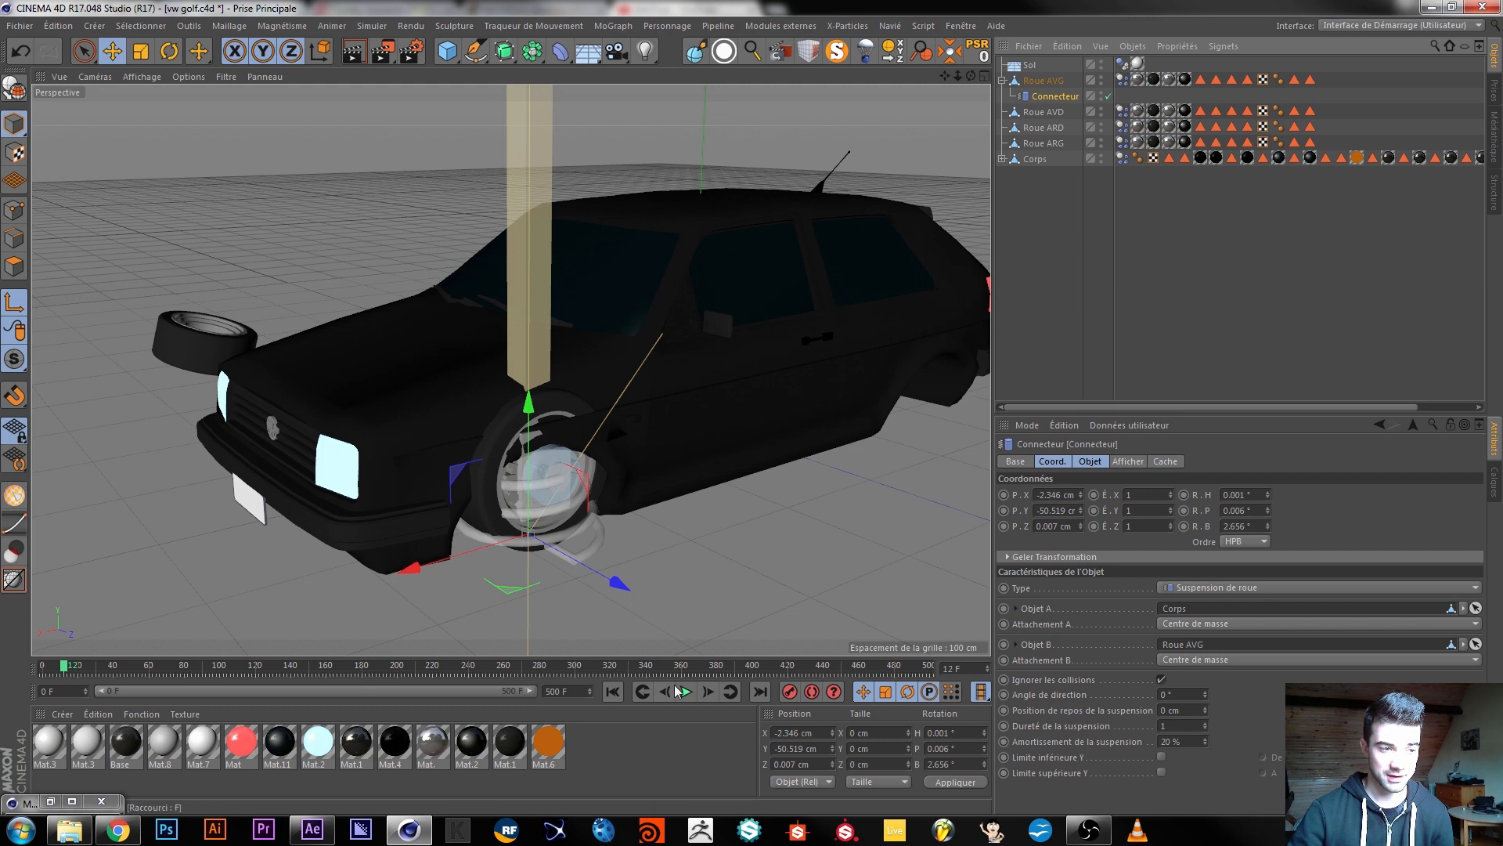
left_click(642, 692)
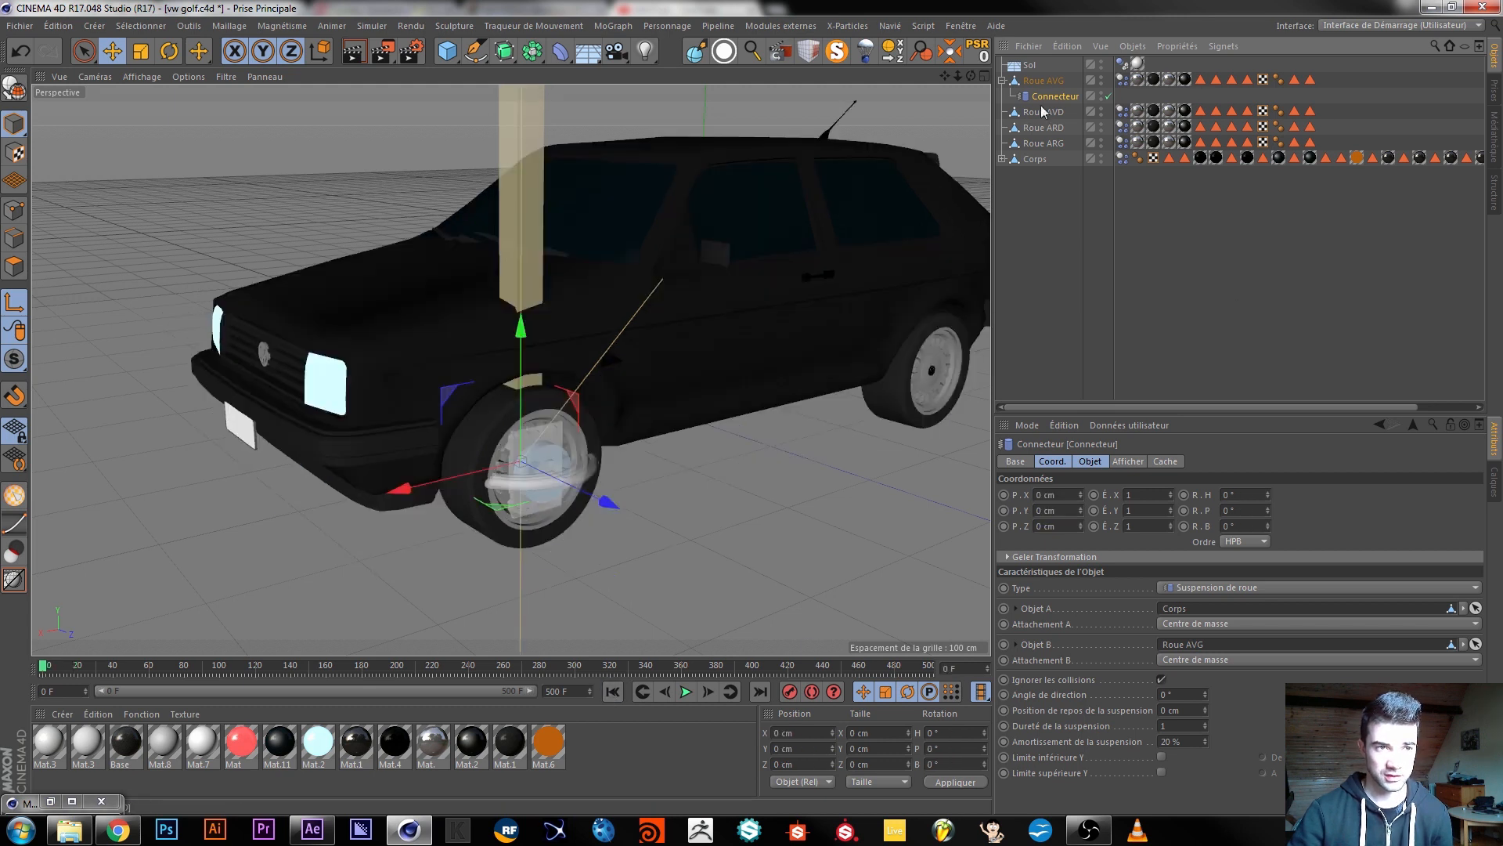
Copy the connector under Roue AVD, Roue ARD and Roue ARG, and set each copy's Objet B to its own wheel.
left_click_drag(1056, 112, 1053, 176, "ctrl")
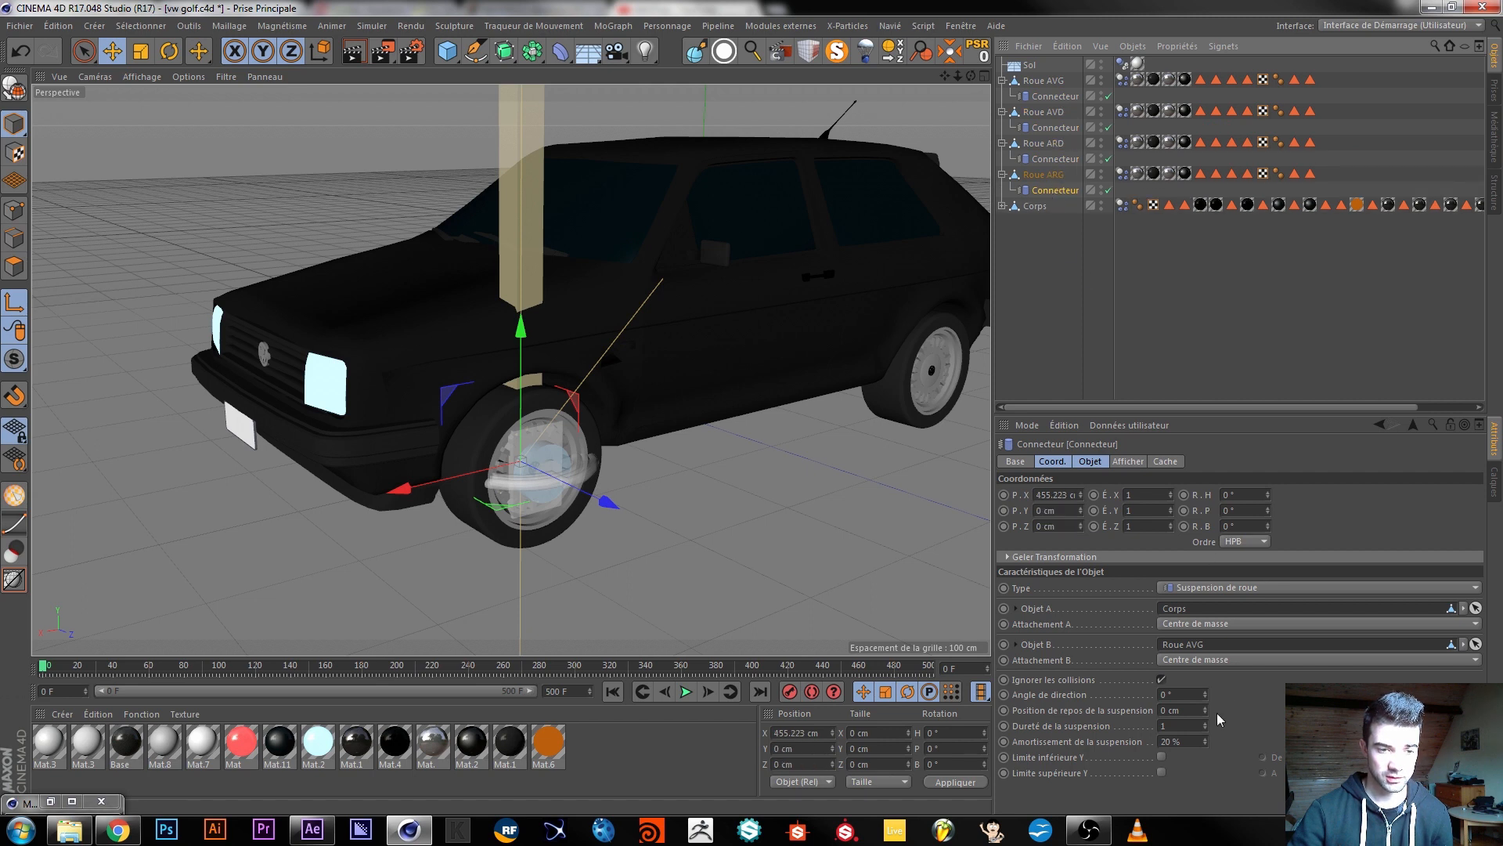
left_click_drag(1044, 174, 1210, 644)
left_click(1065, 144)
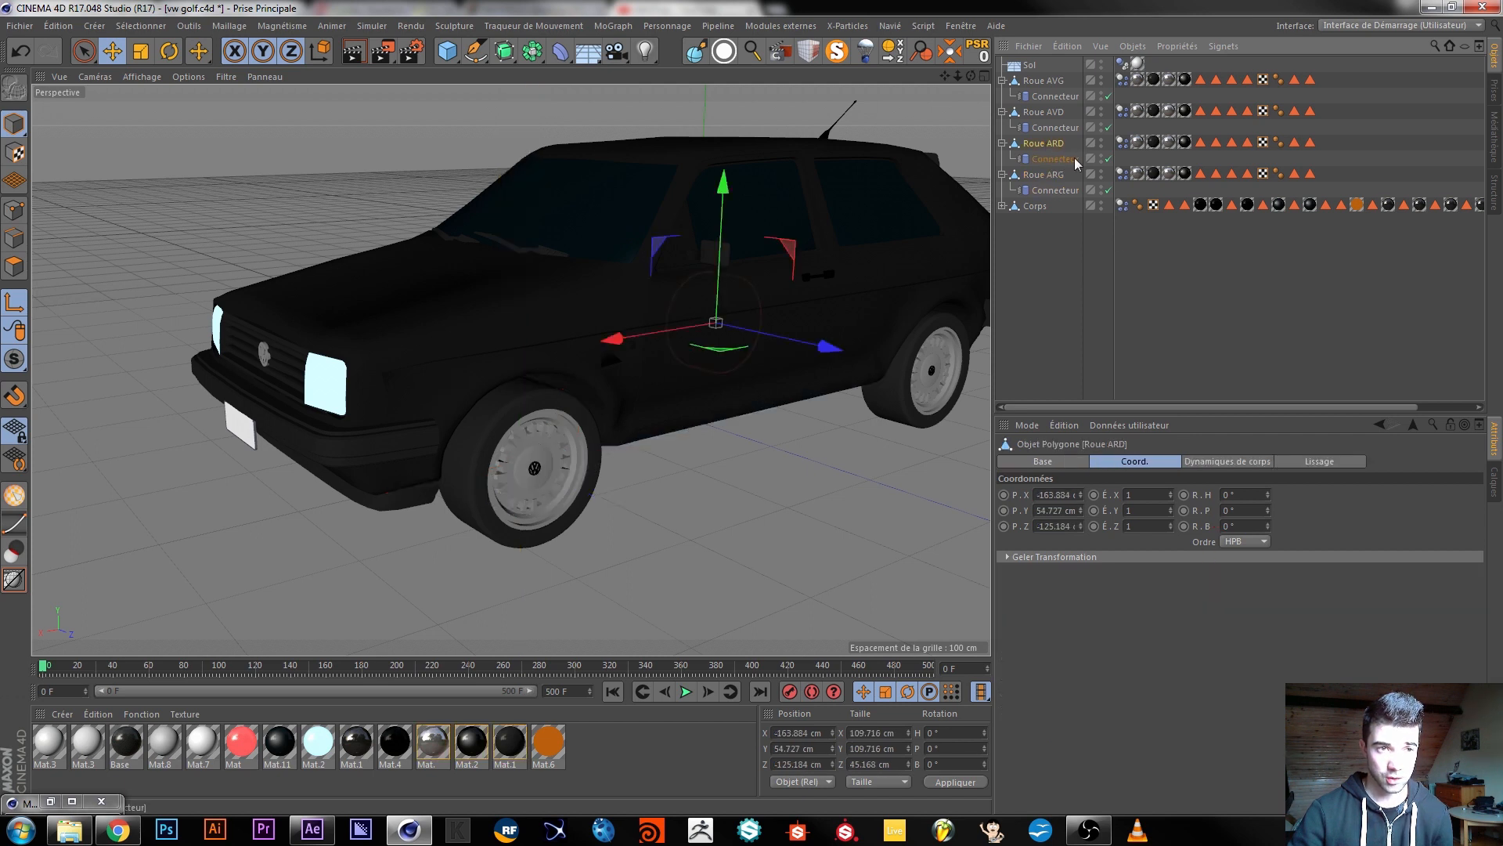
left_click(1053, 159)
left_click_drag(1050, 145, 1233, 650)
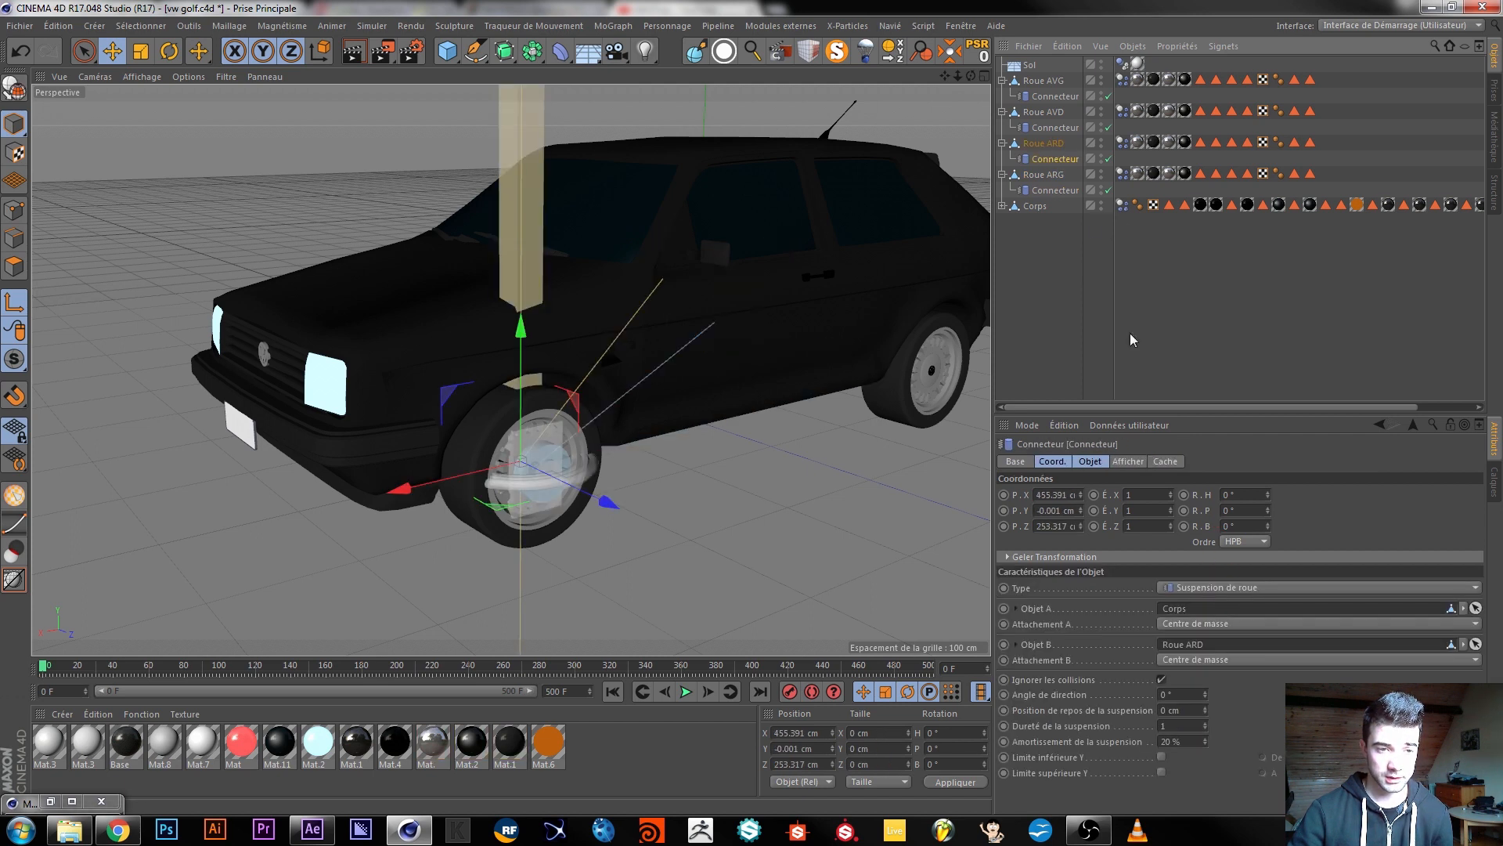
left_click(1050, 125)
left_click_drag(1049, 115, 1221, 643)
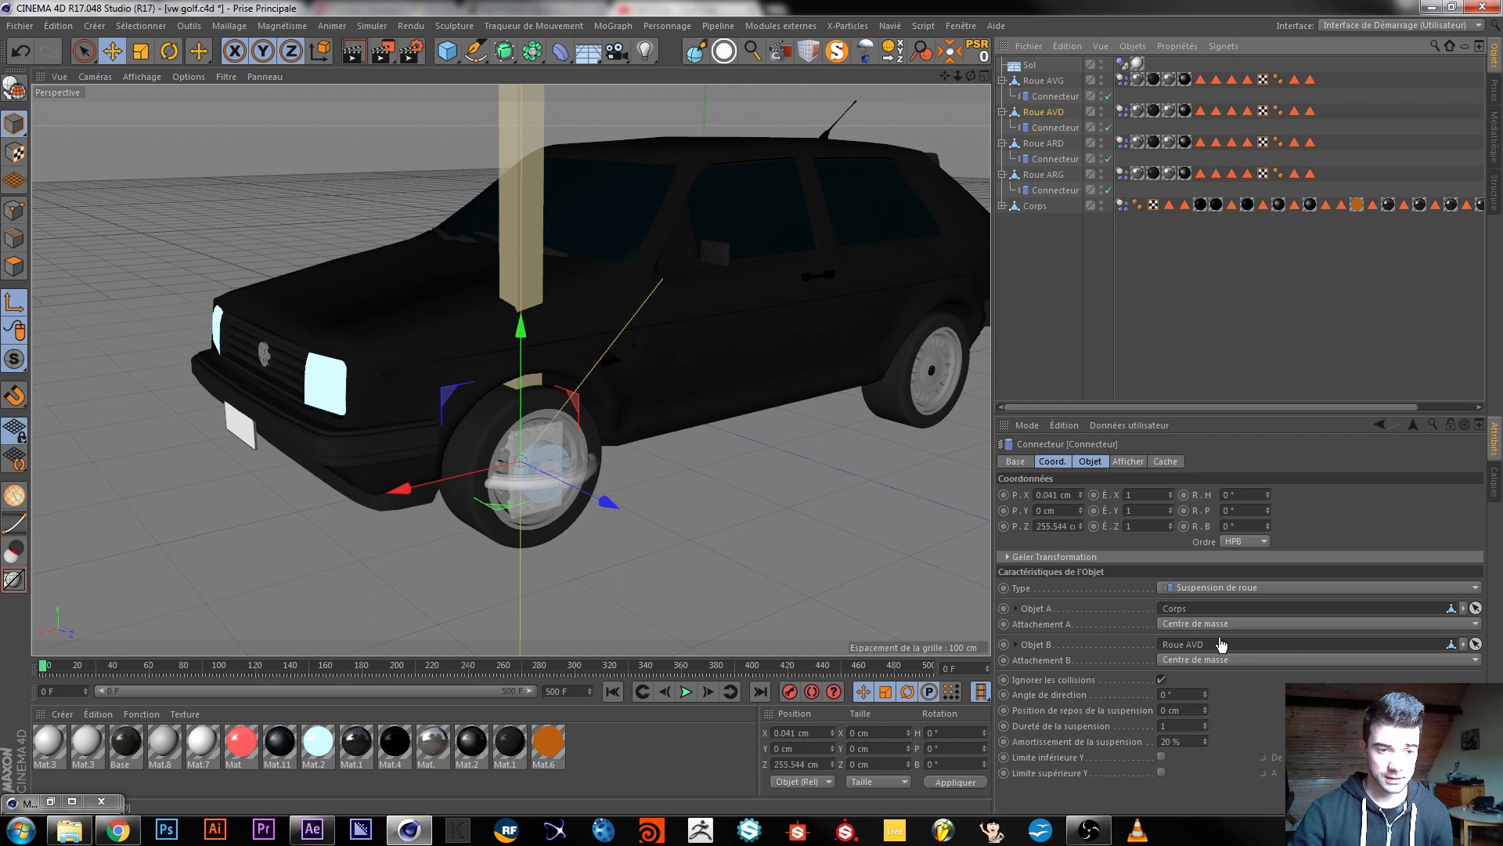
Run the simulation twice to test the four suspension connectors, selecting the Roue ARD connector in between and rewinding to frame 0.
left_click(686, 692)
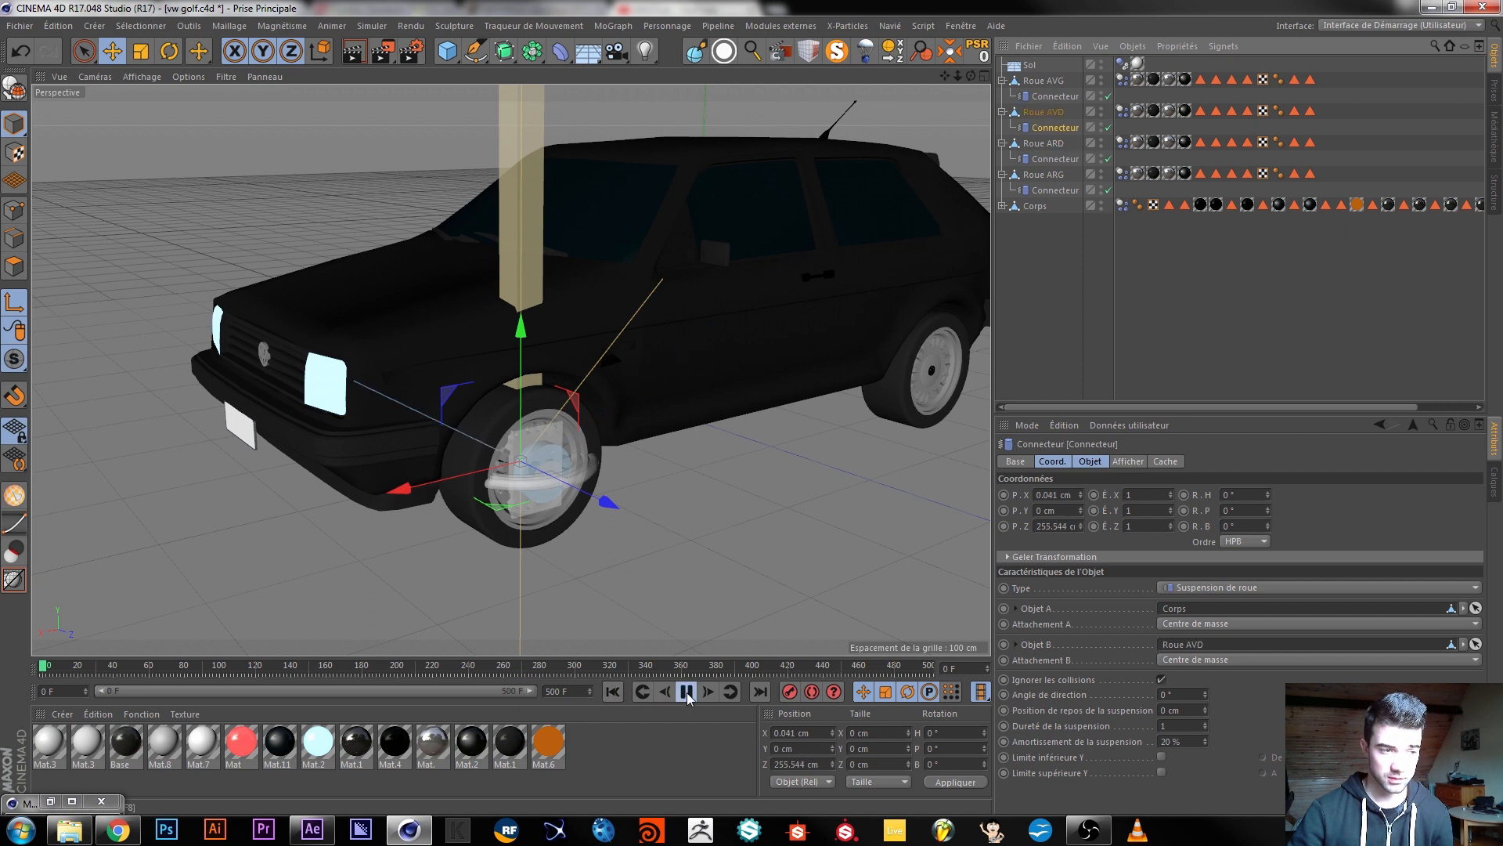
left_click(687, 693)
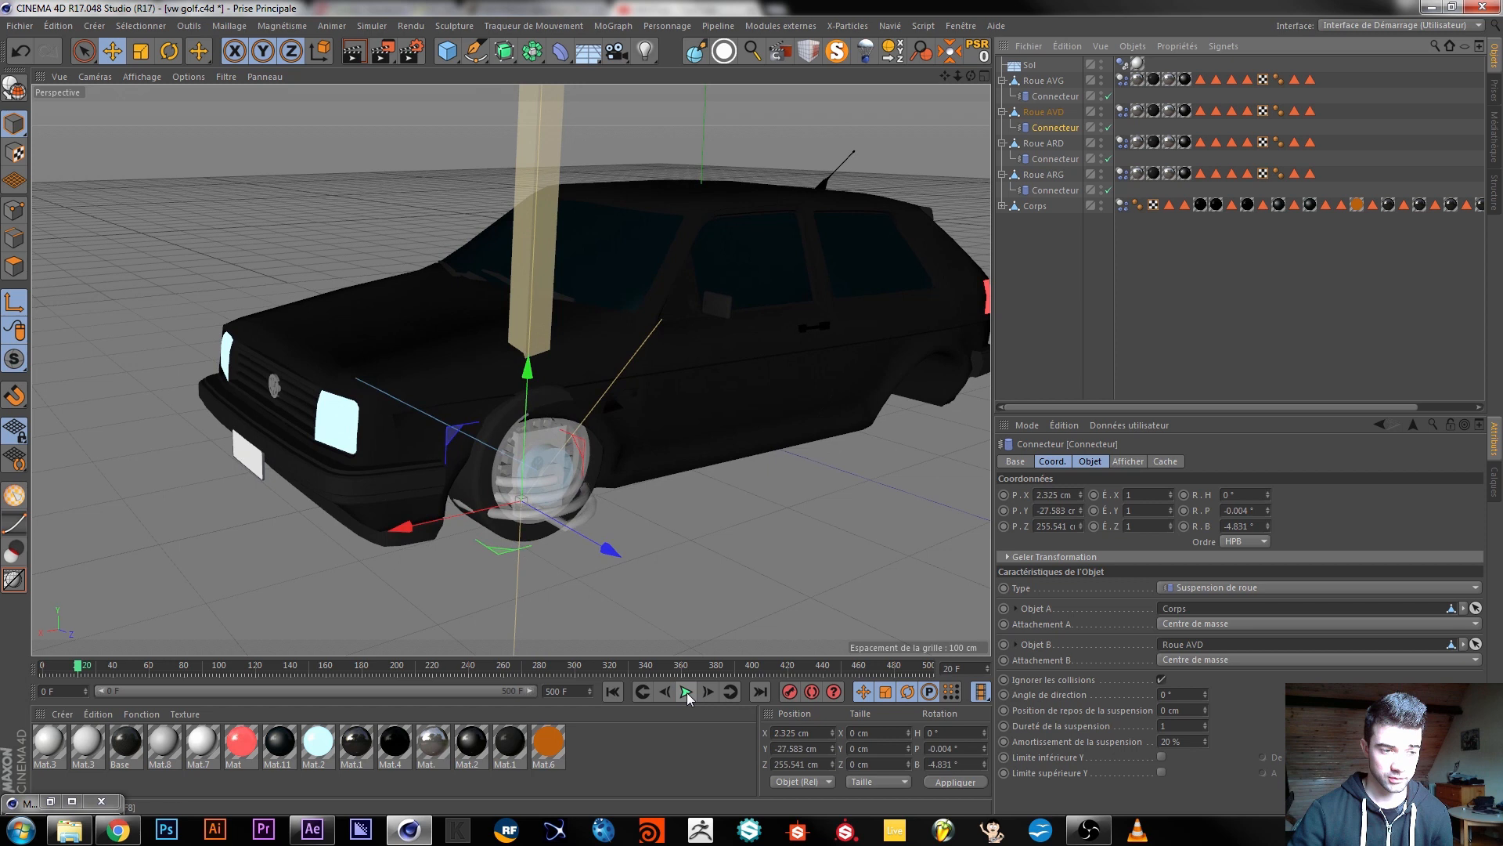
left_click(613, 691)
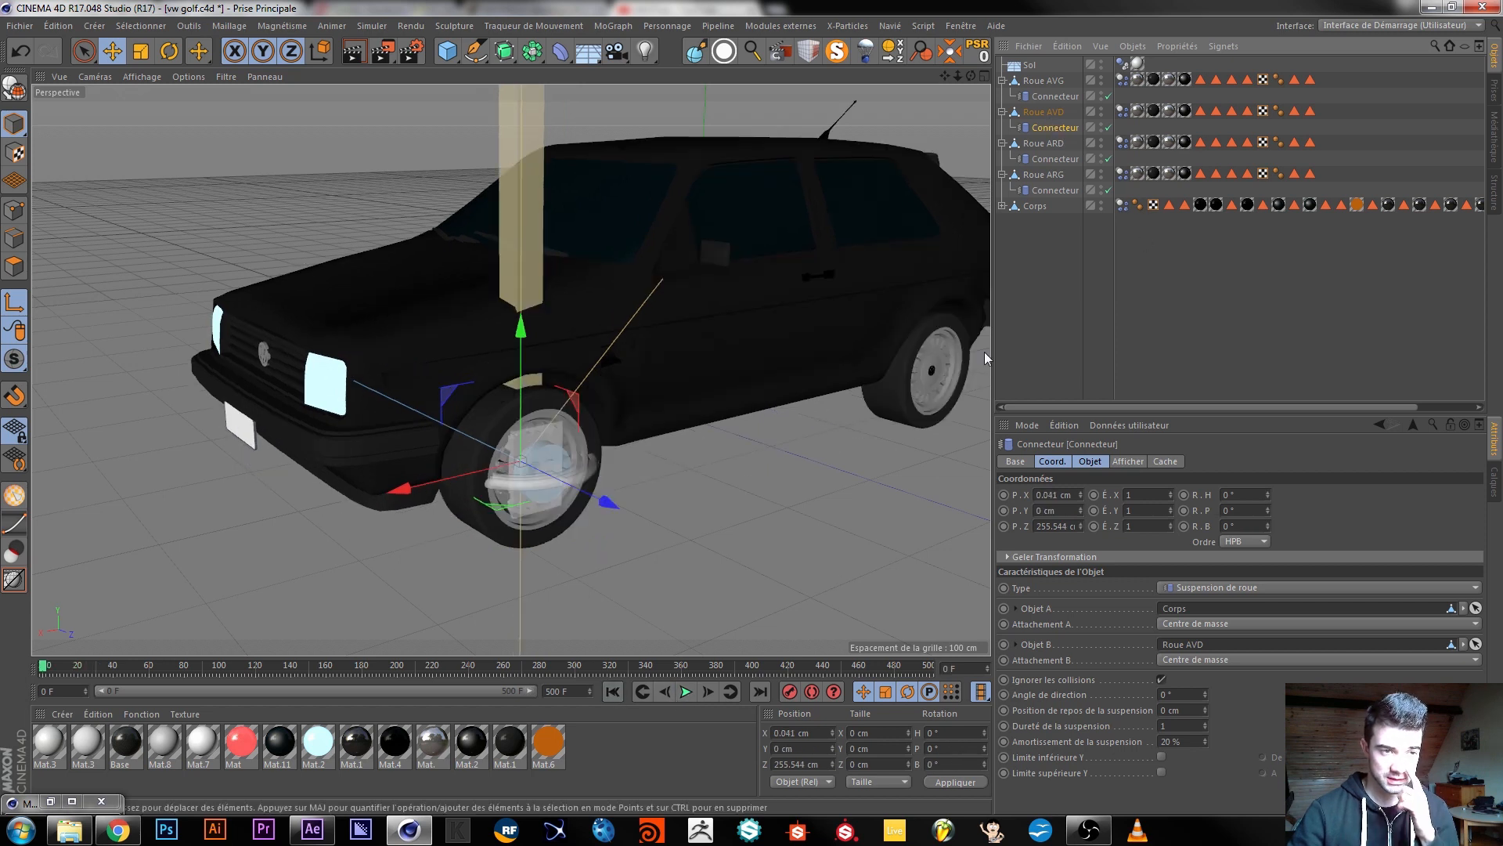
left_click(1063, 276)
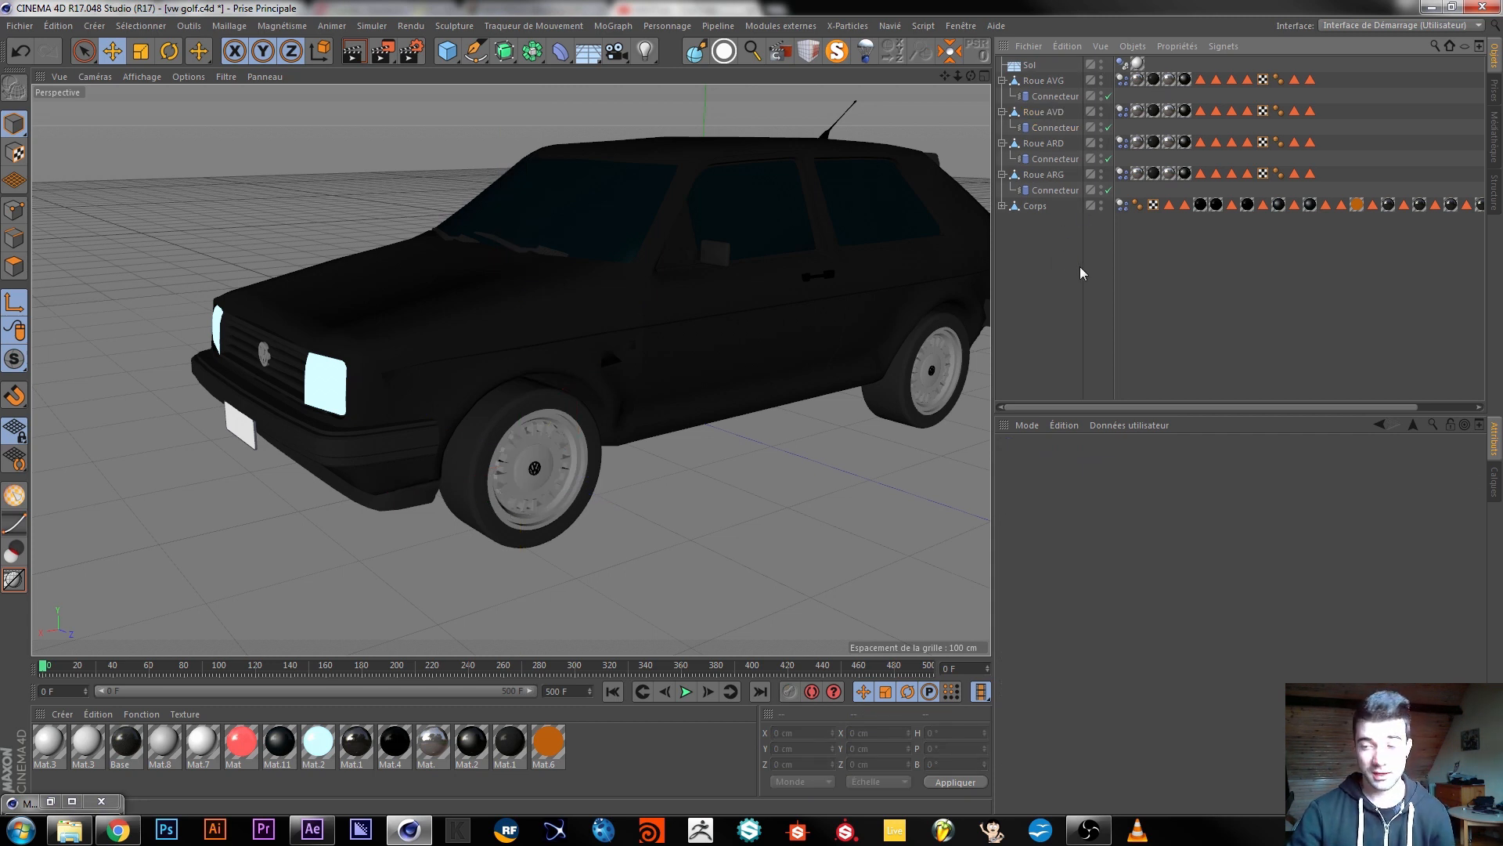
left_click(1056, 159)
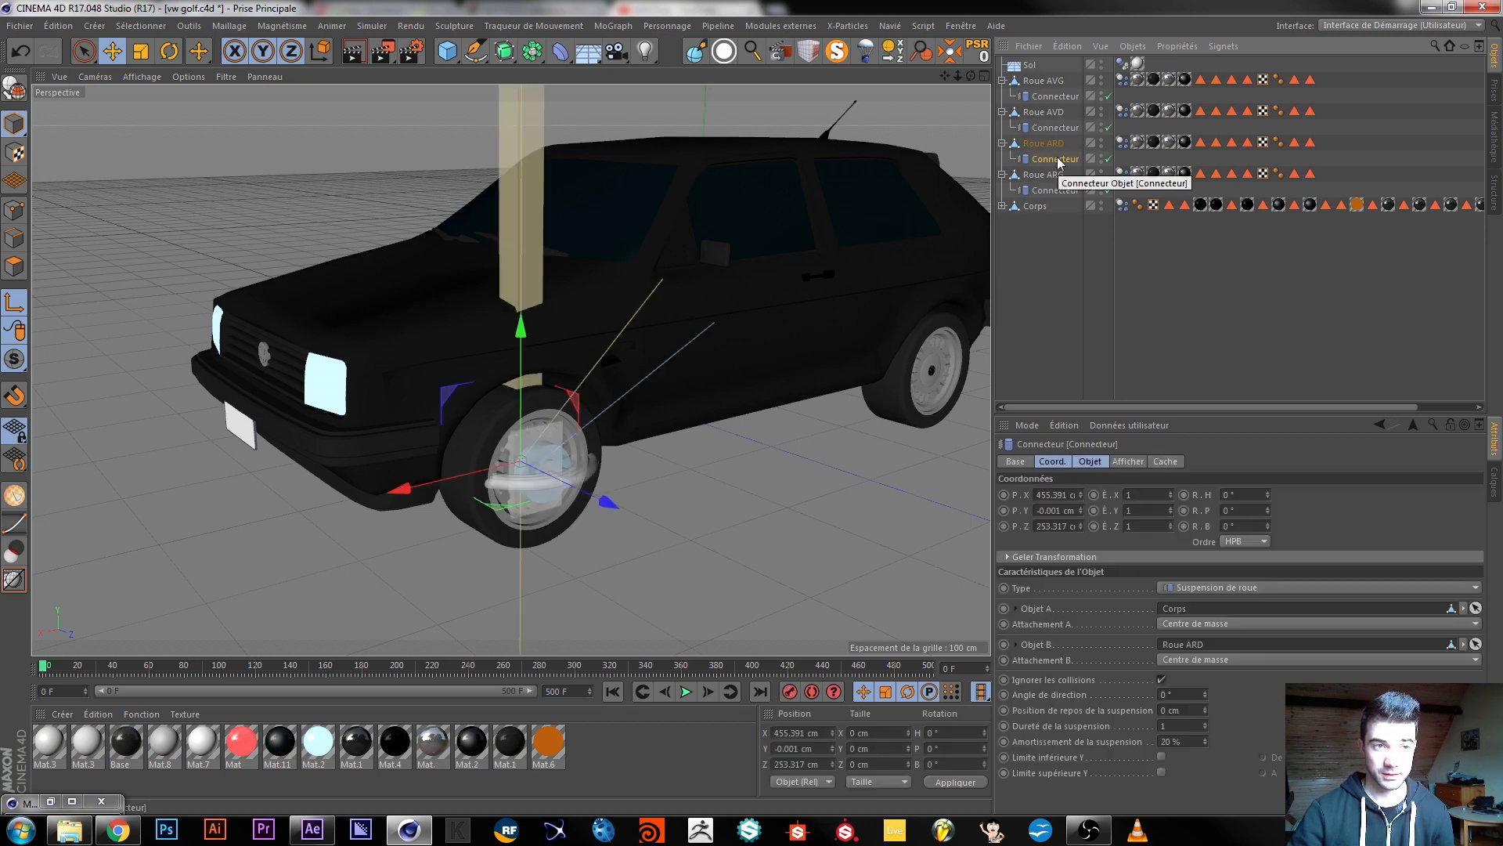
left_click(683, 693)
left_click(684, 692)
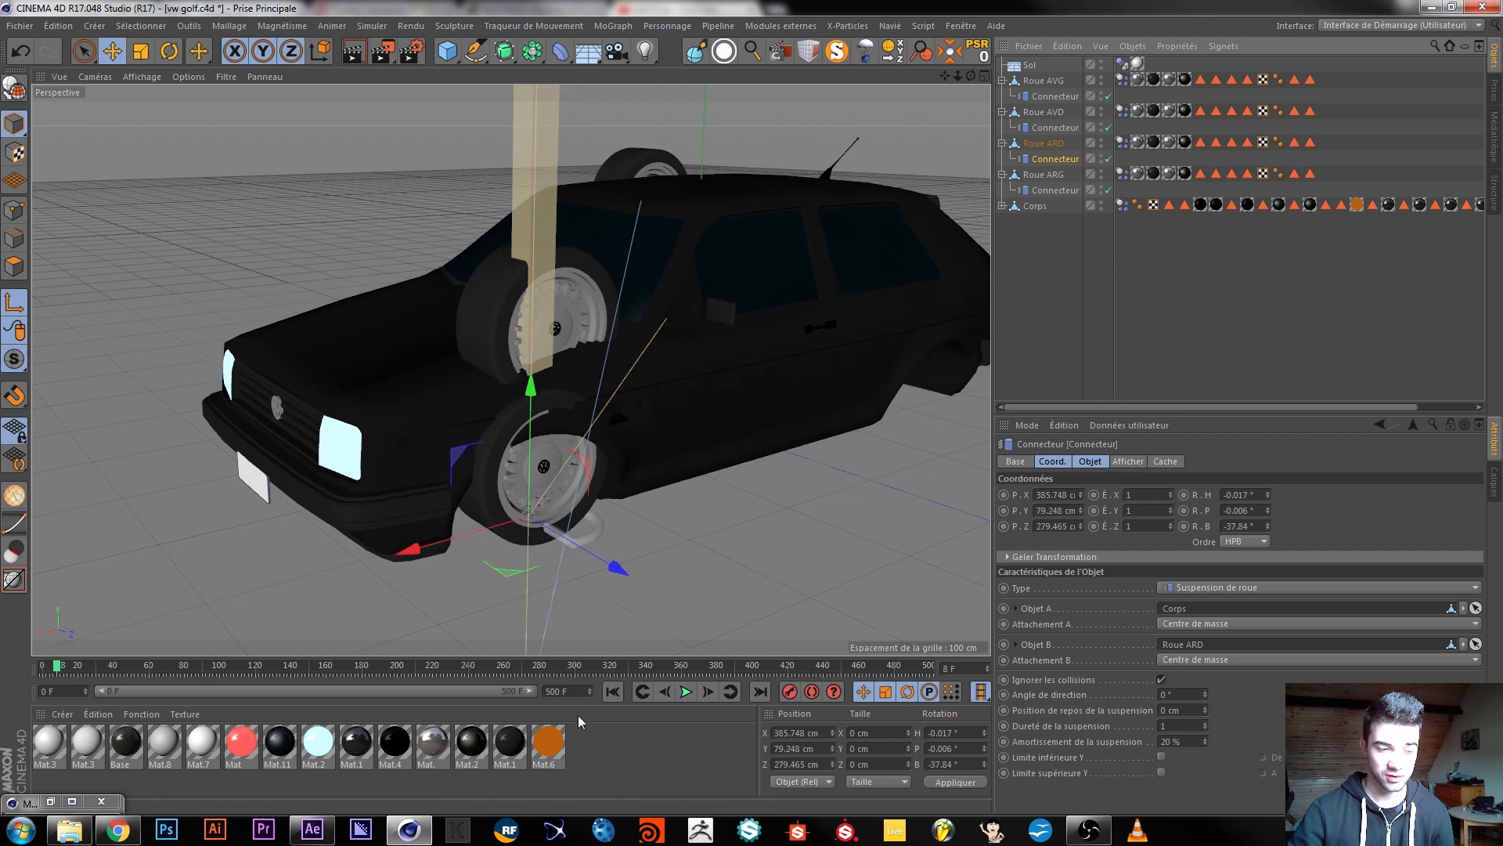
left_click(615, 692)
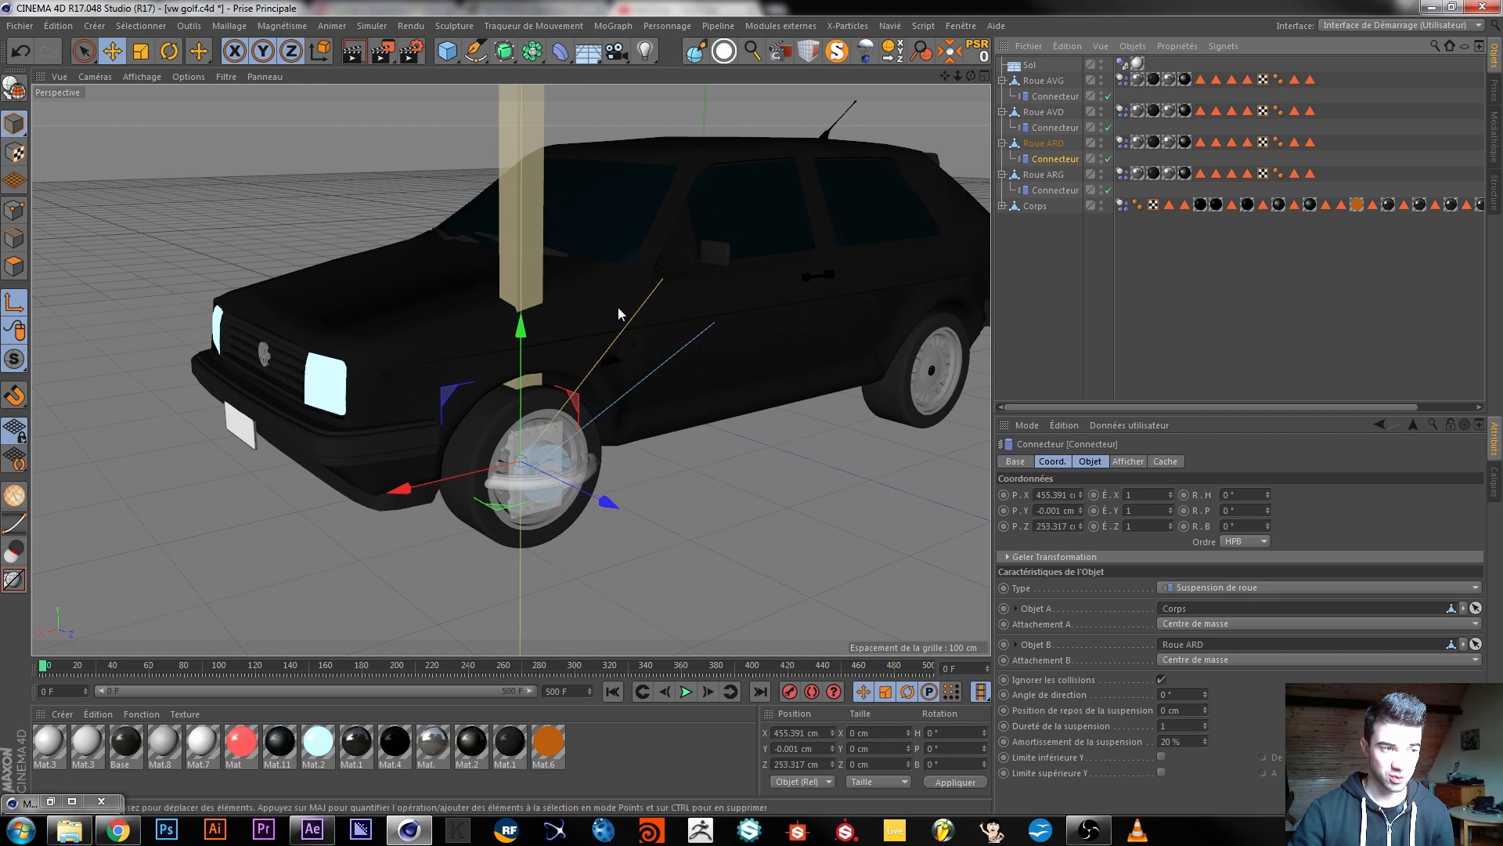
Compare the Roue ARG and Roue AVG connectors, and reset the Roue ARD connector's position, scale and rotation to its wheel.
left_click(1049, 190)
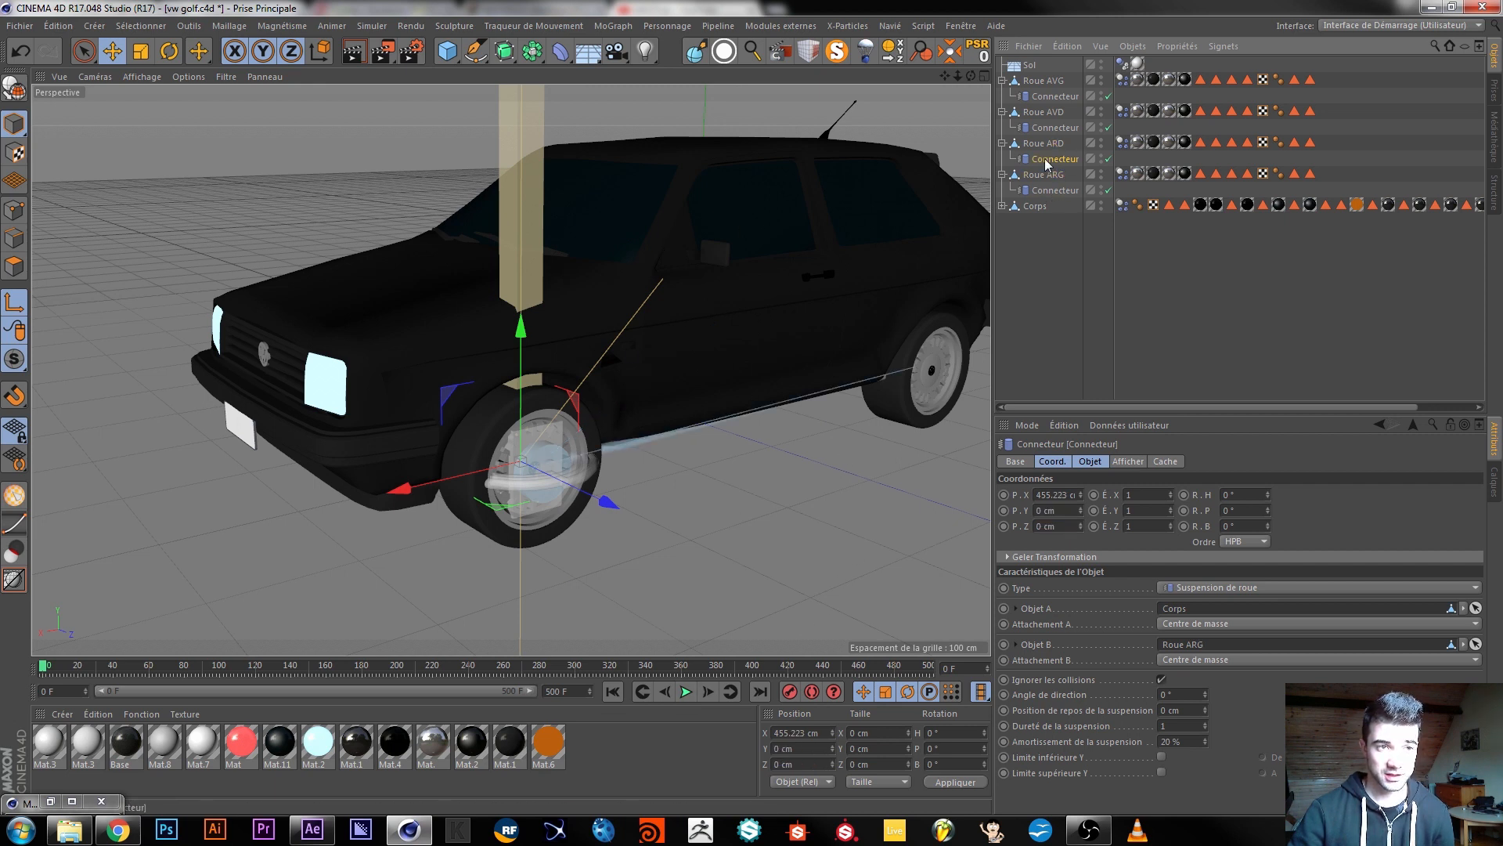
left_click(1040, 97)
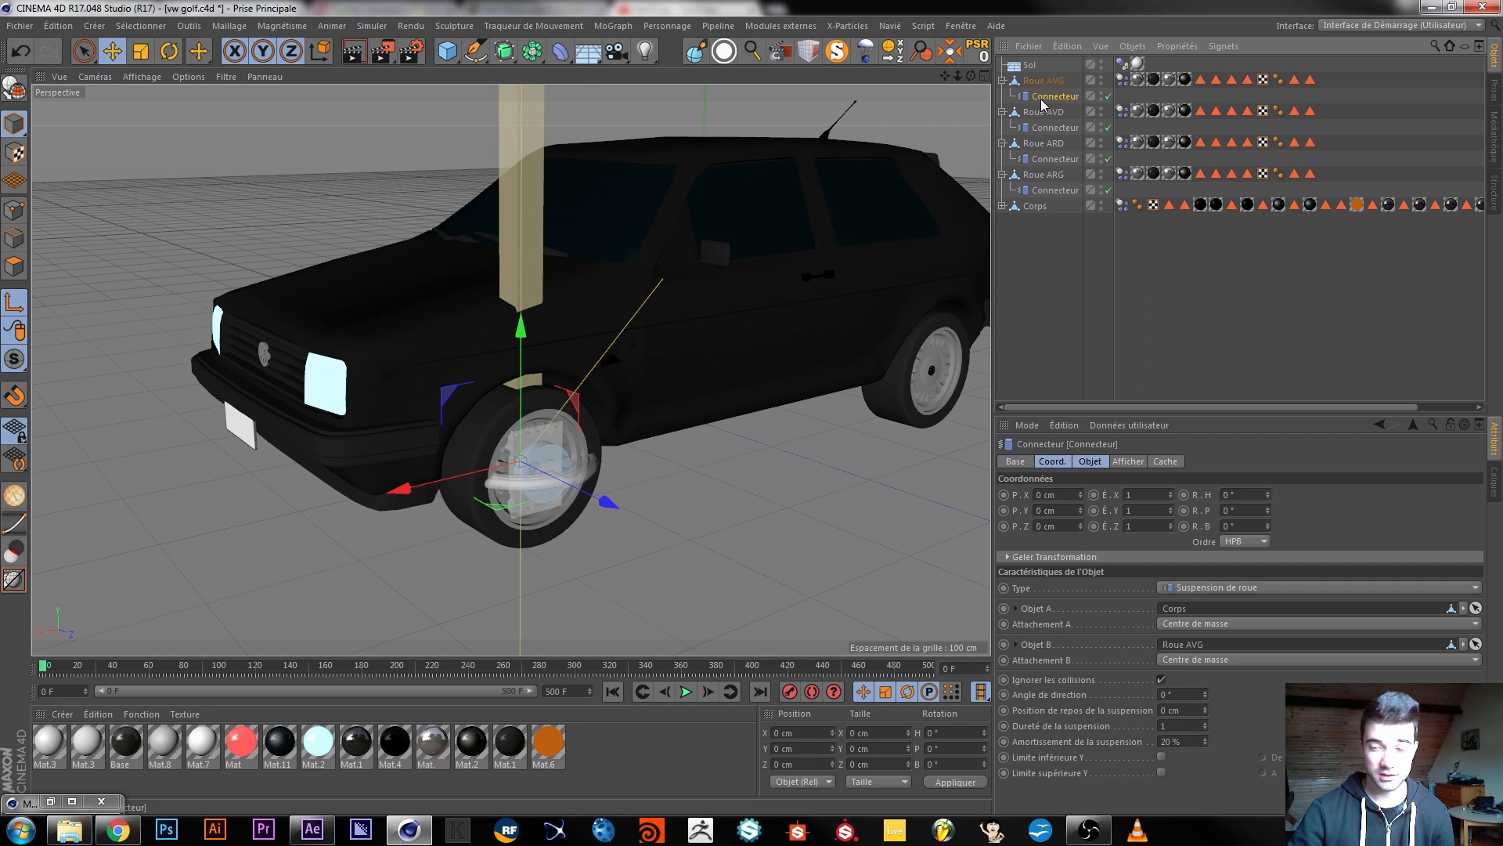
left_click(1040, 159)
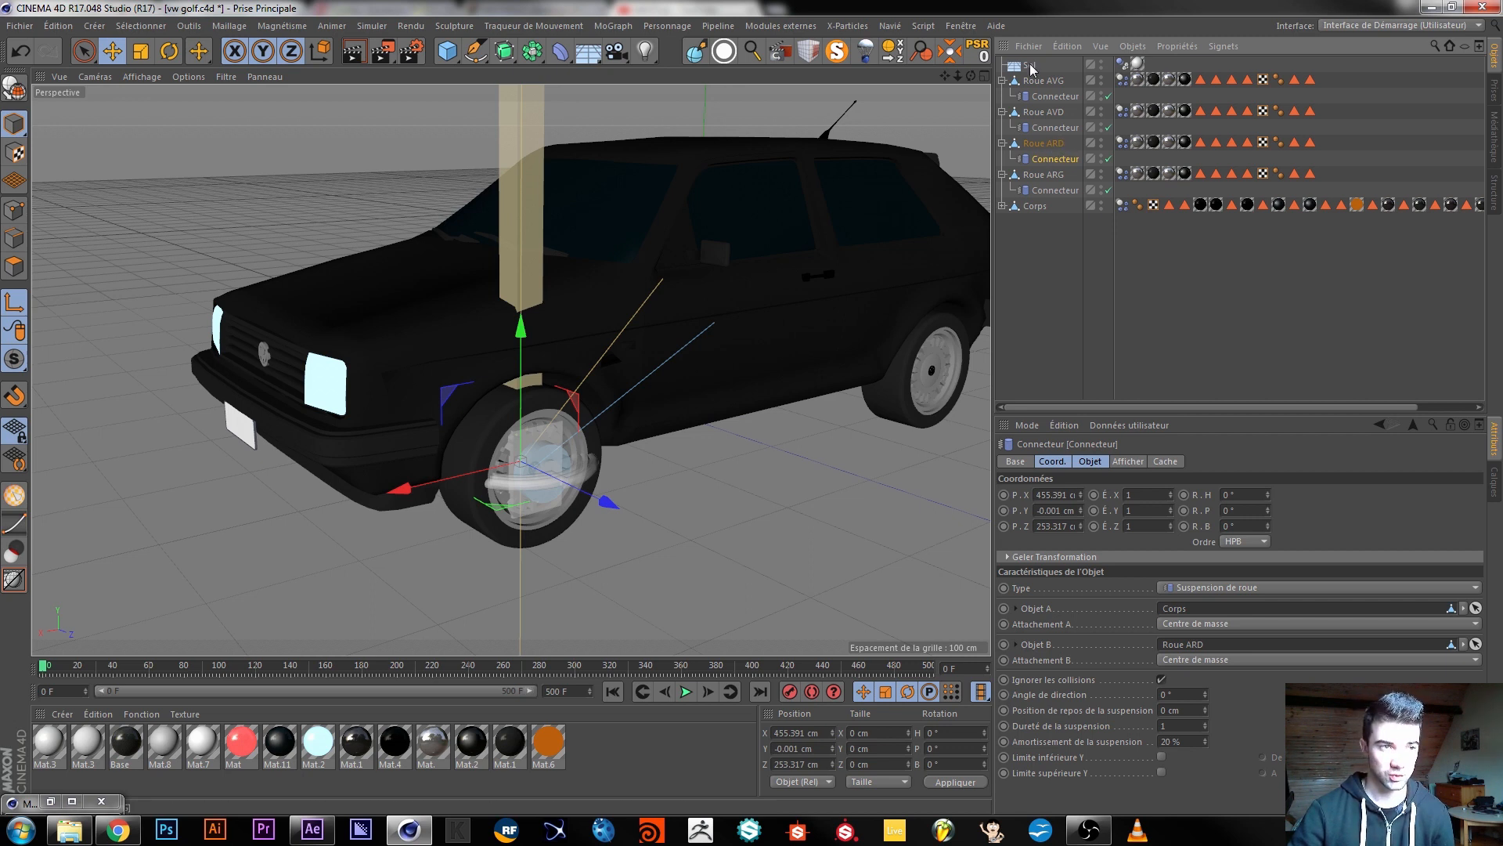
left_click(983, 52)
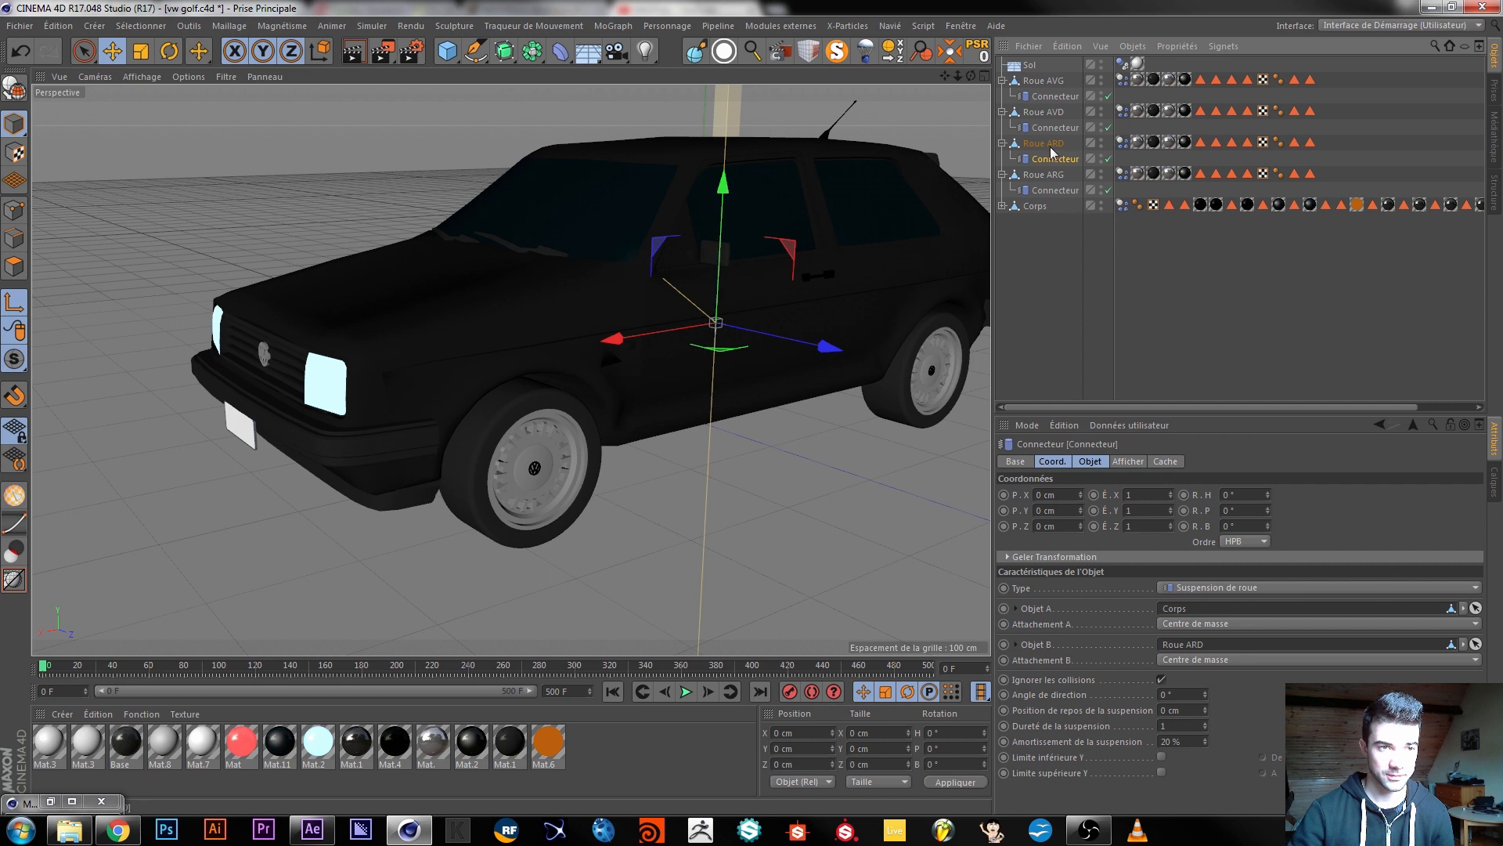
Reset the position, scale and rotation of the Roue AVD, Roue AVG and Roue ARG connectors to their wheels.
left_click(1040, 129)
left_click(982, 53)
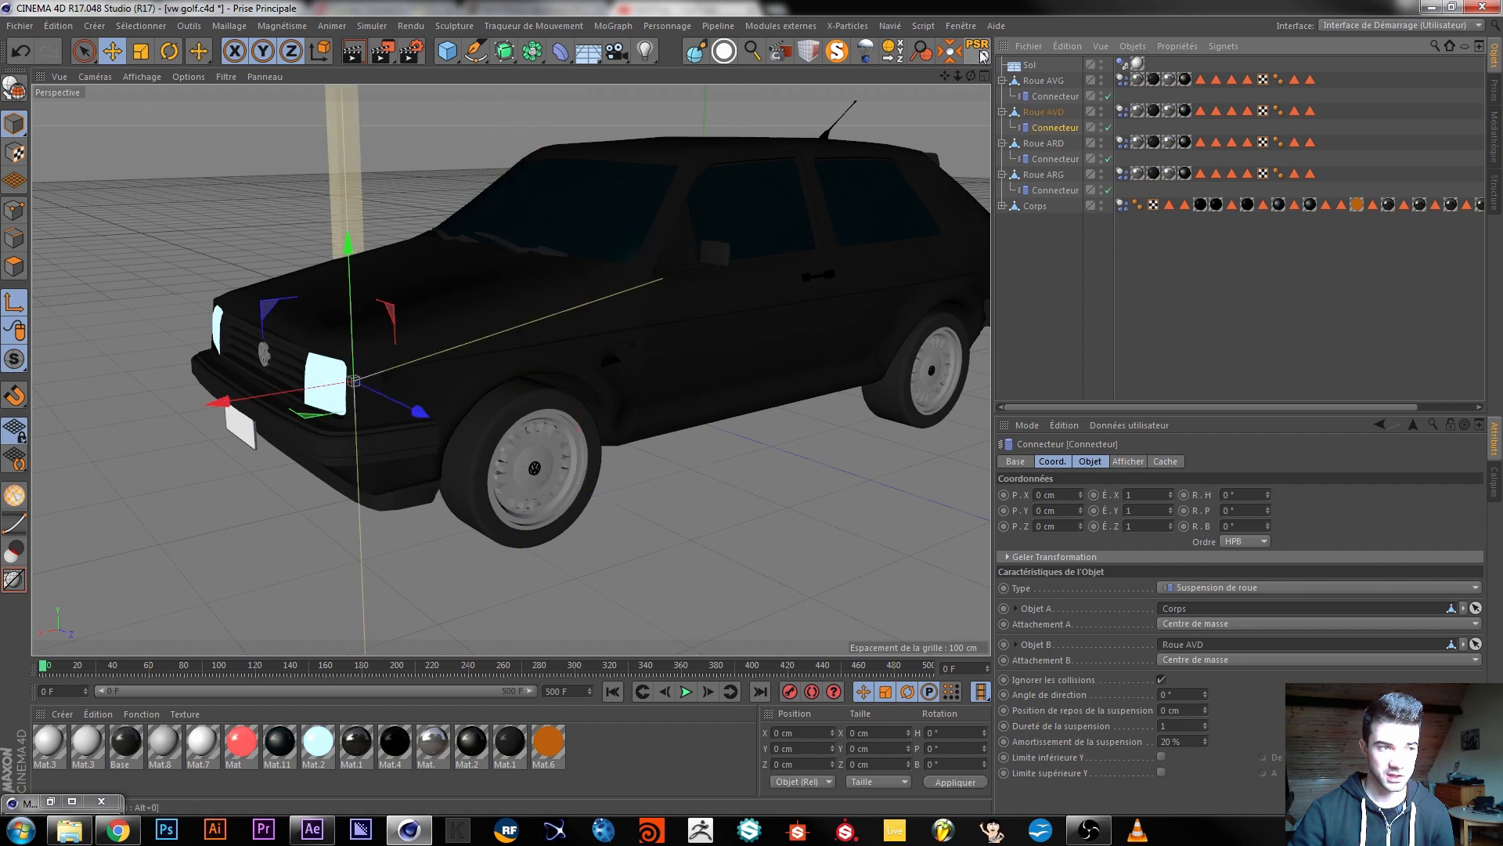
left_click(1054, 96)
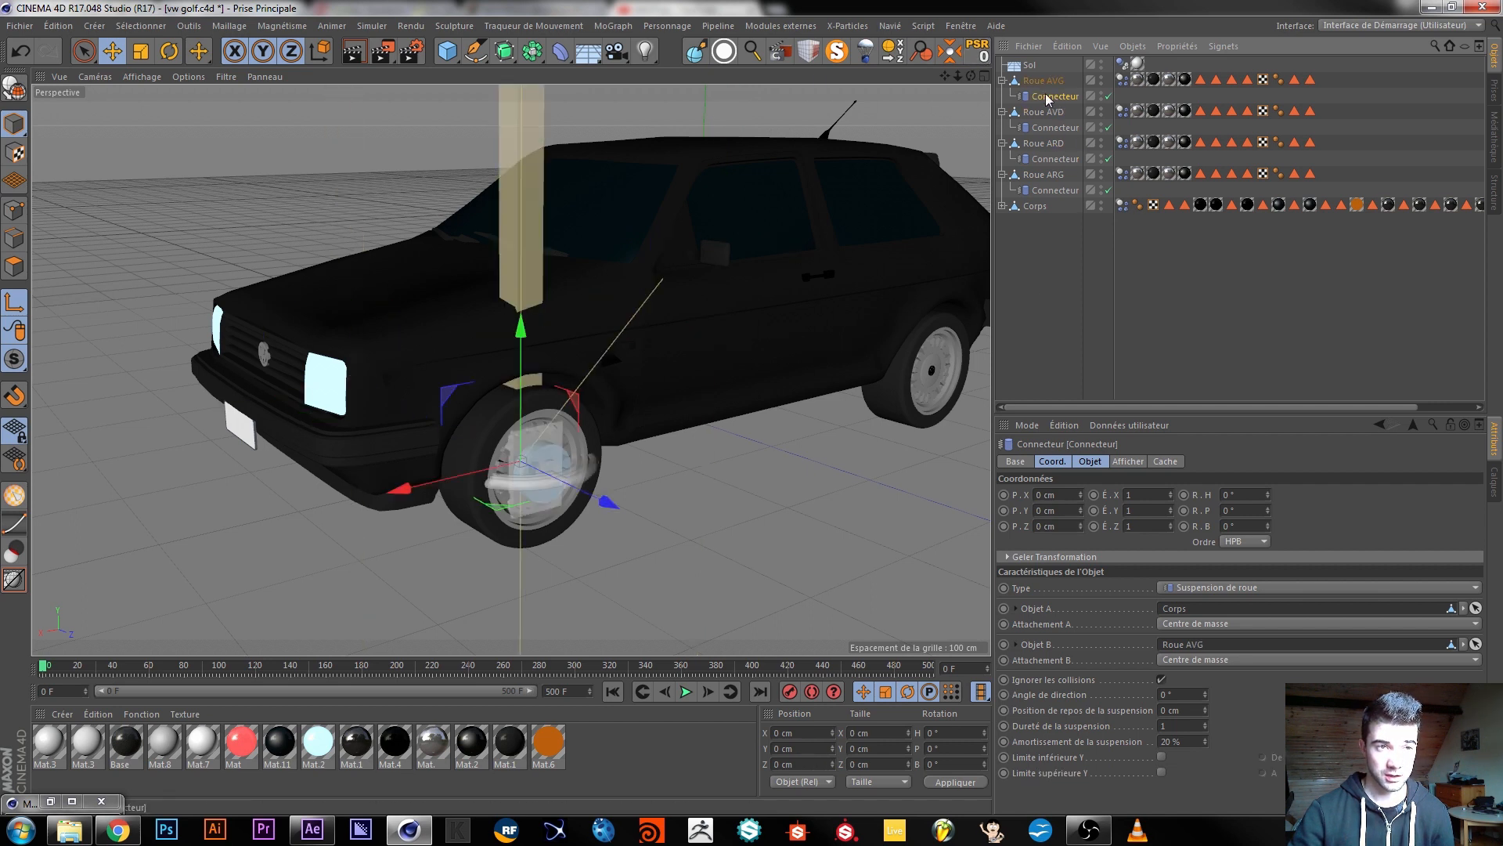
left_click(983, 51)
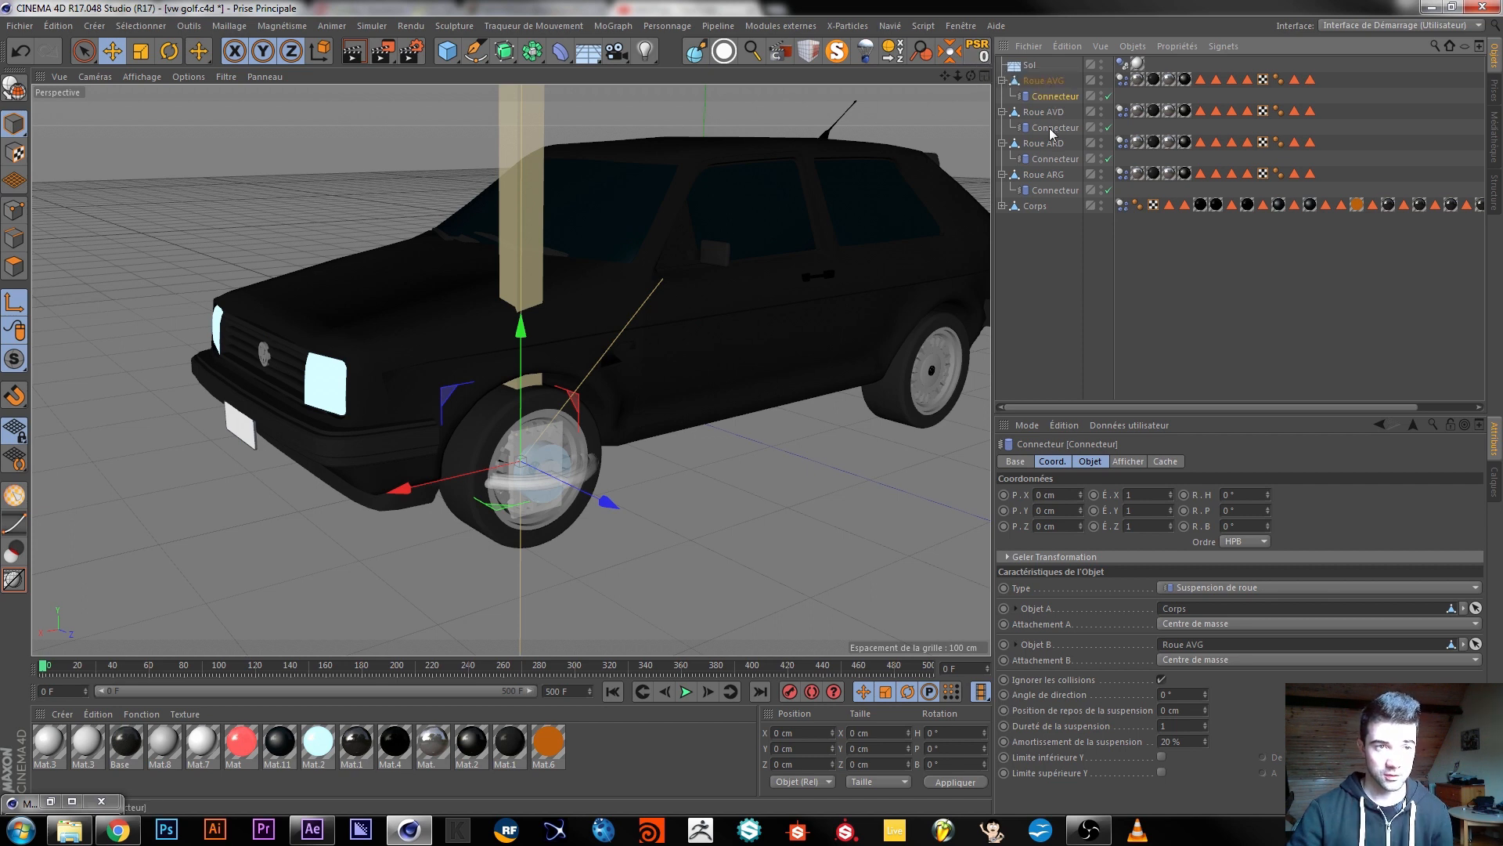
left_click(1053, 159)
left_click(1054, 193)
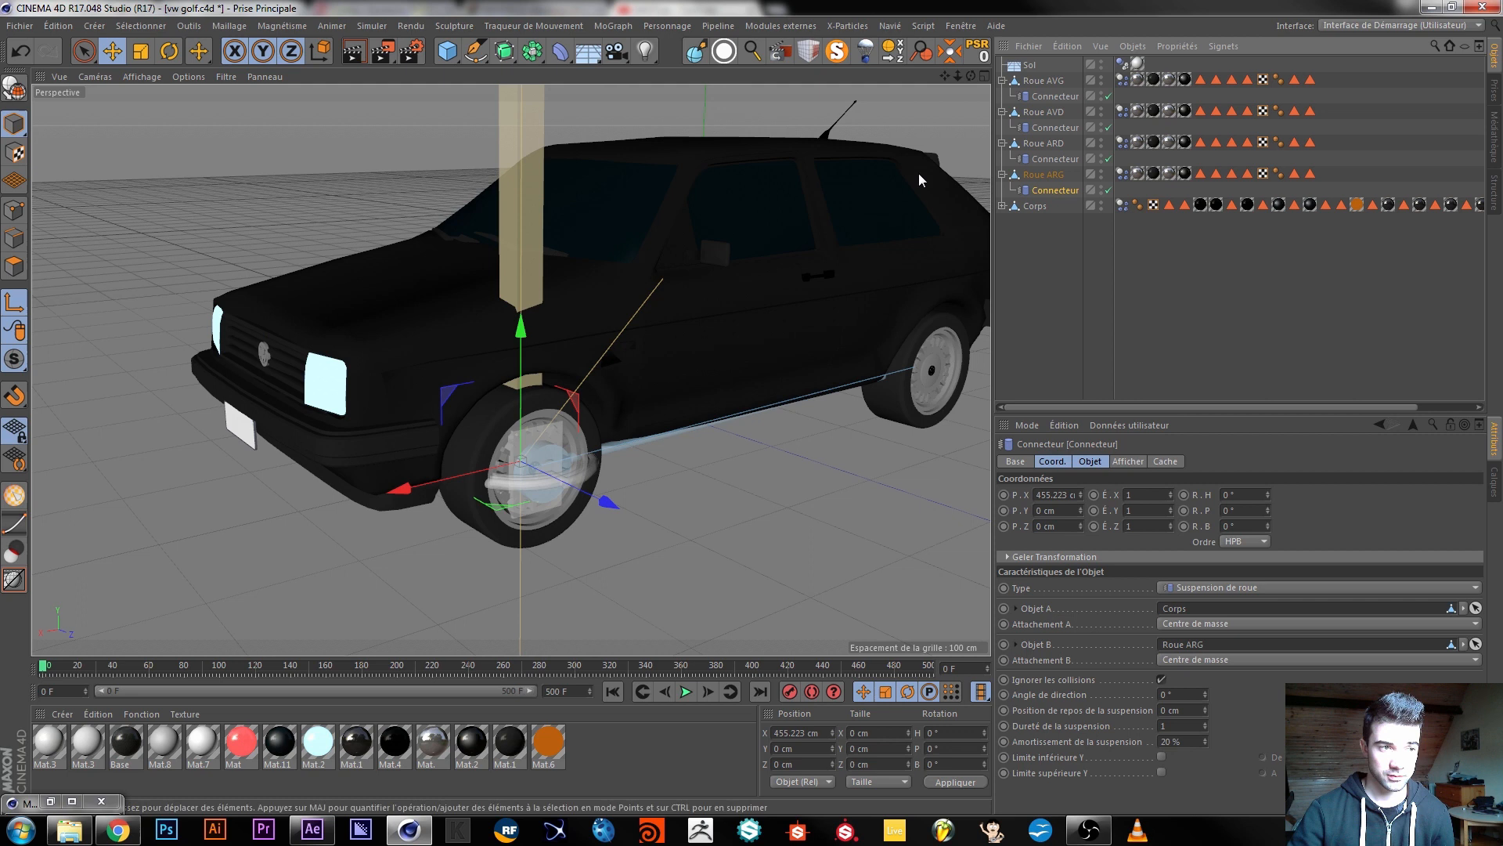
left_click(979, 52)
left_click(1087, 287)
Run the simulation to test the realigned connectors, and rewind to frame 0.
left_click(686, 691)
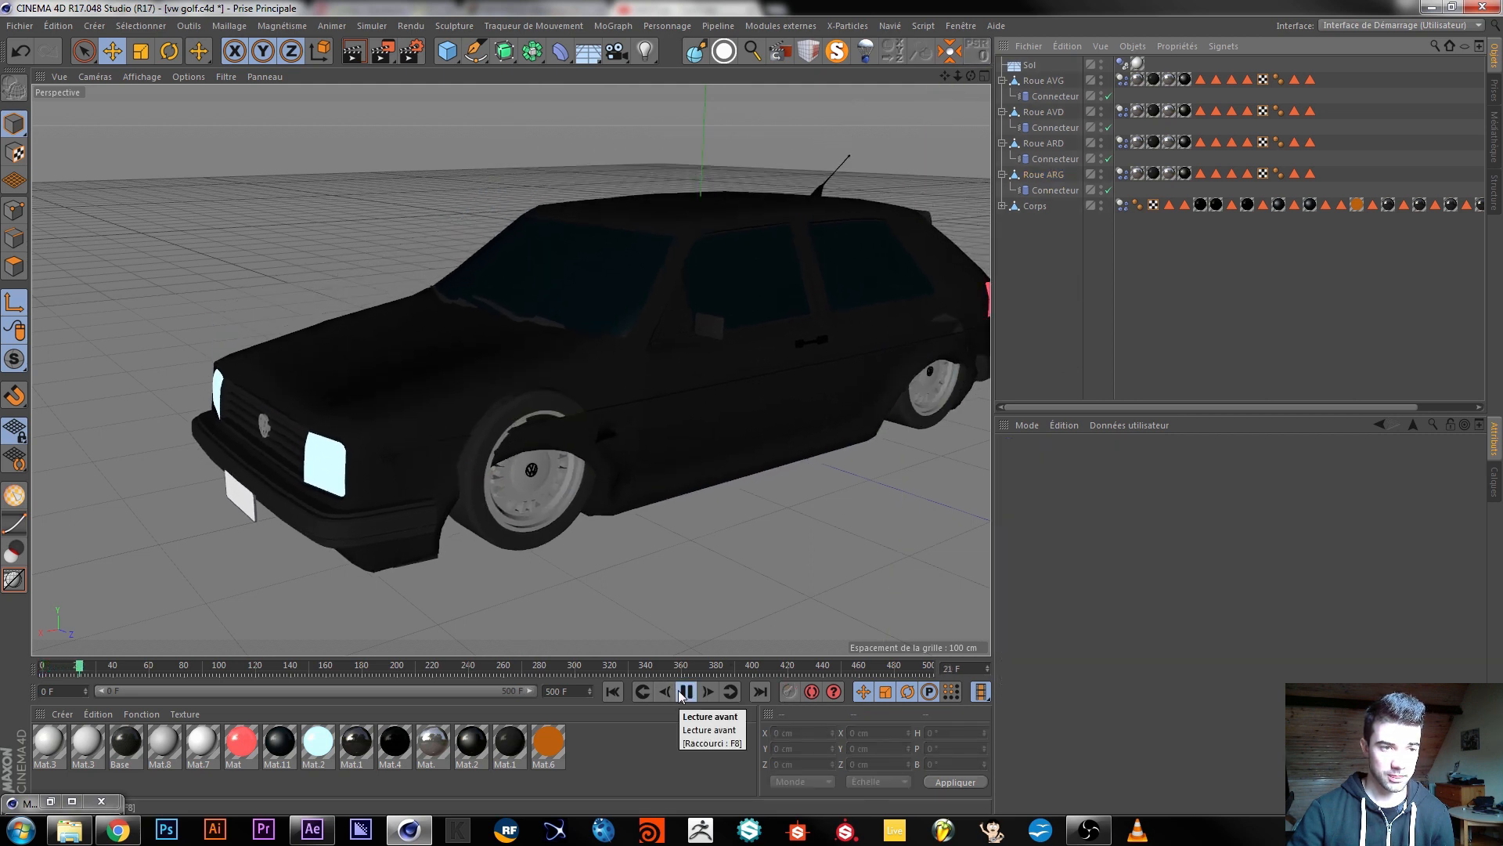
left_click(686, 691)
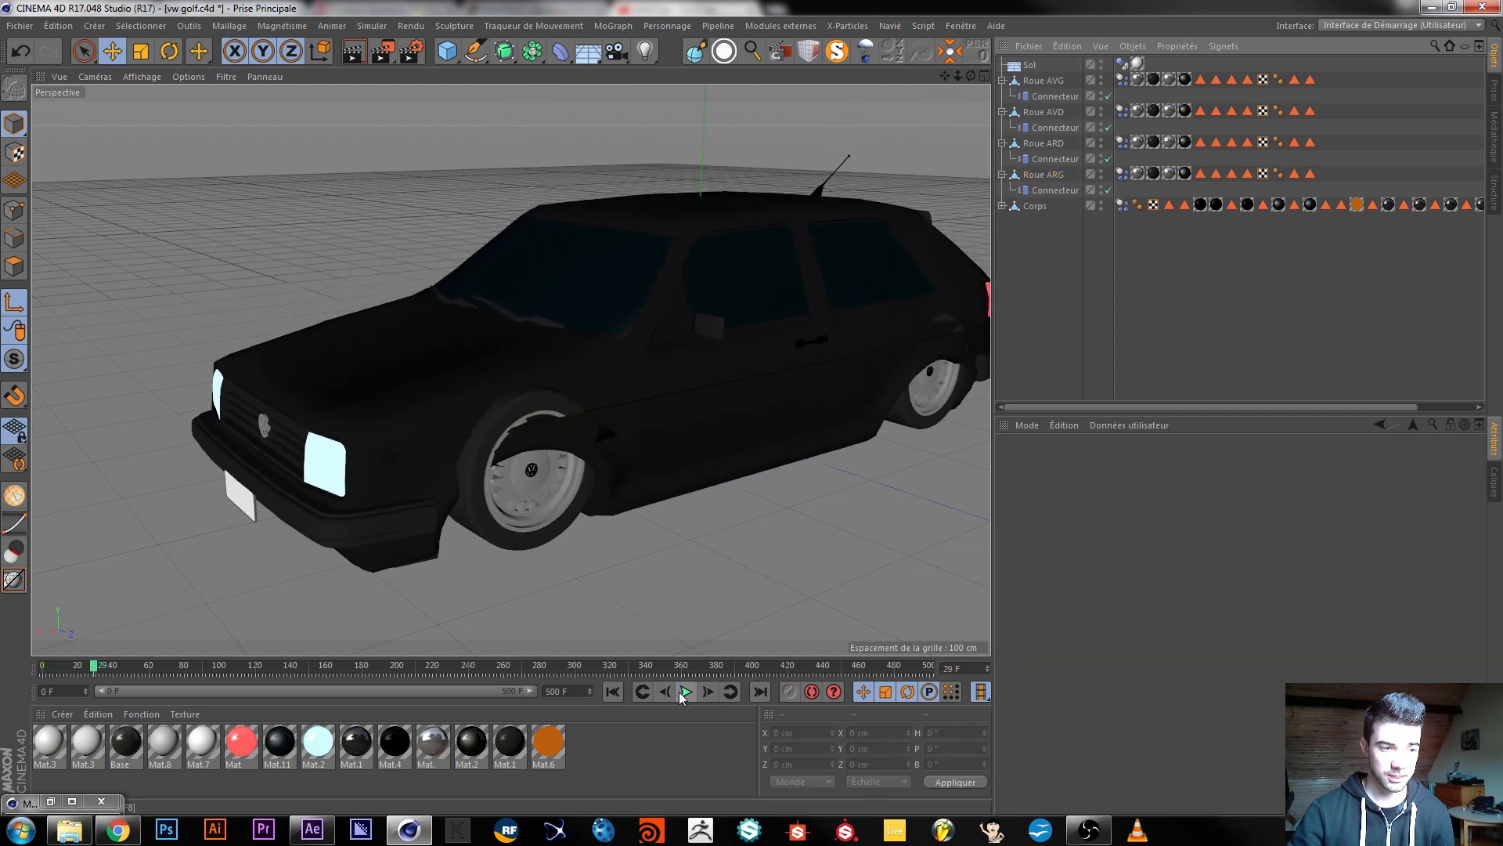
left_click(613, 692)
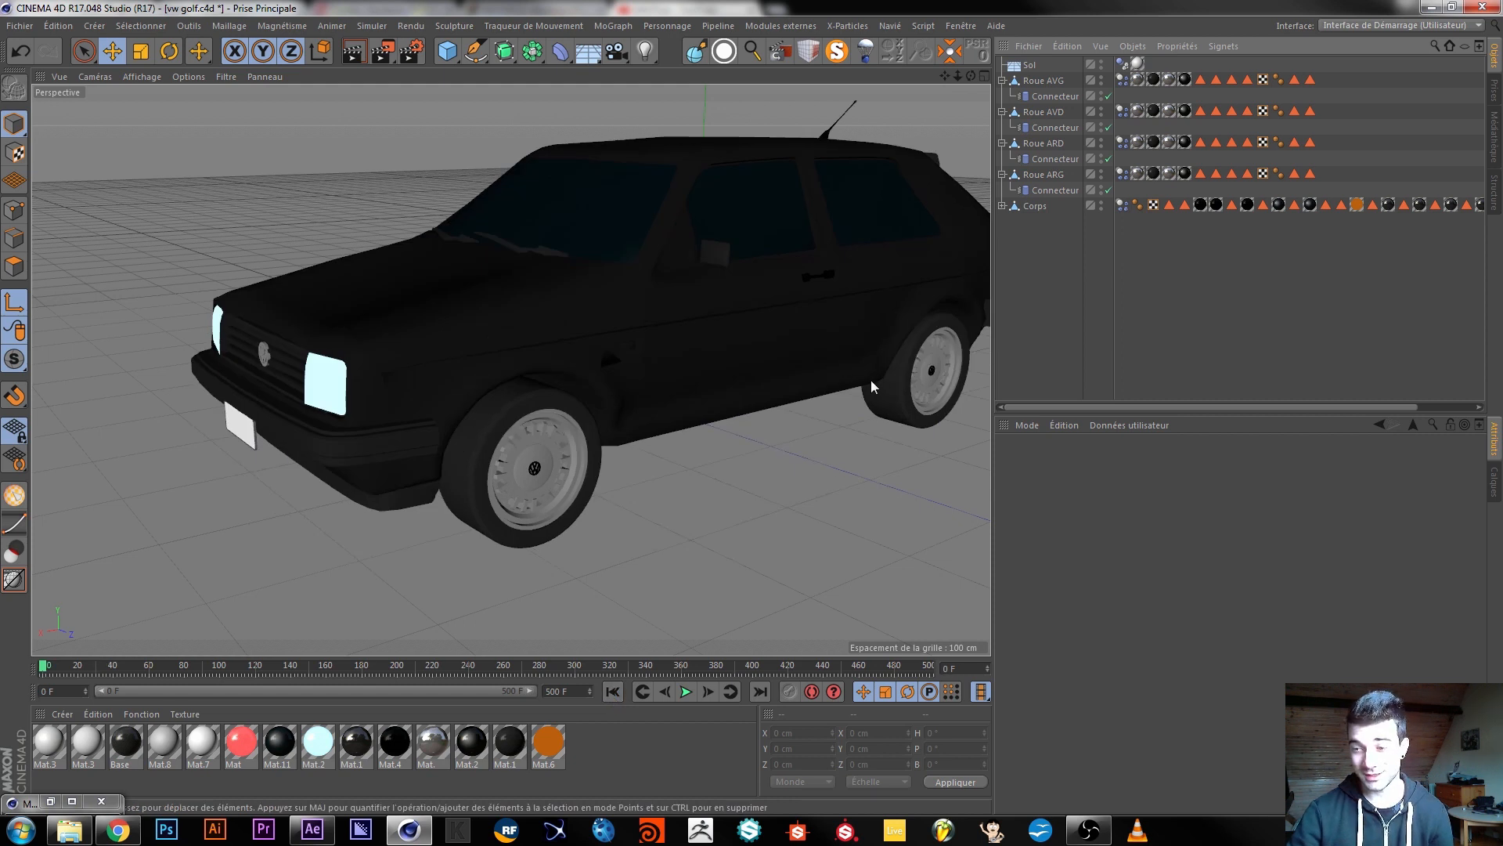
Select all four wheel connectors and hide the Sol floor in the viewport.
left_click(1061, 189)
left_click(1055, 158, "ctrl")
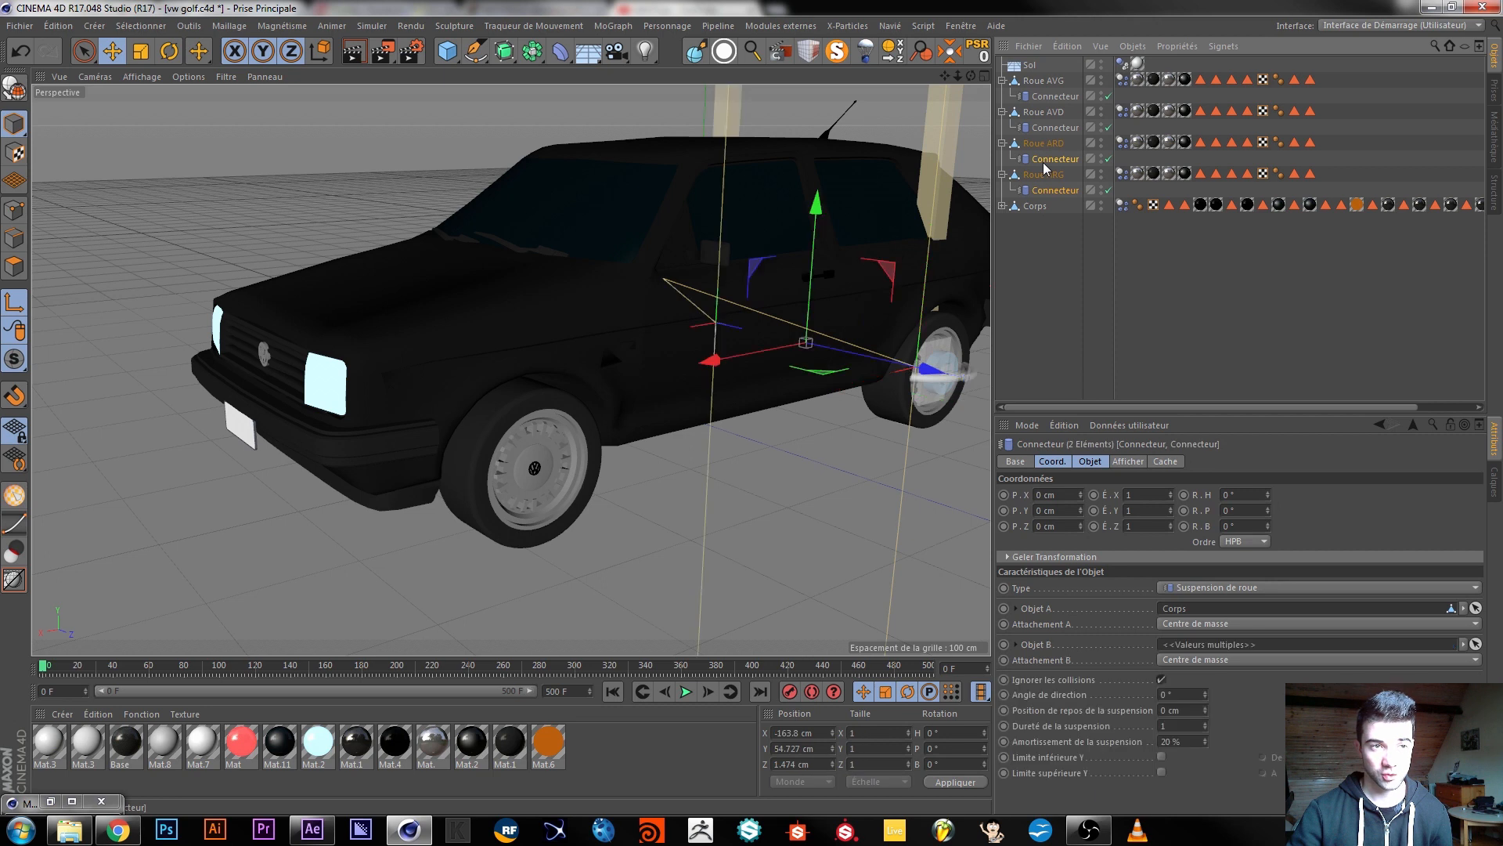
left_click(1053, 127, "ctrl")
left_click(1049, 96, "ctrl")
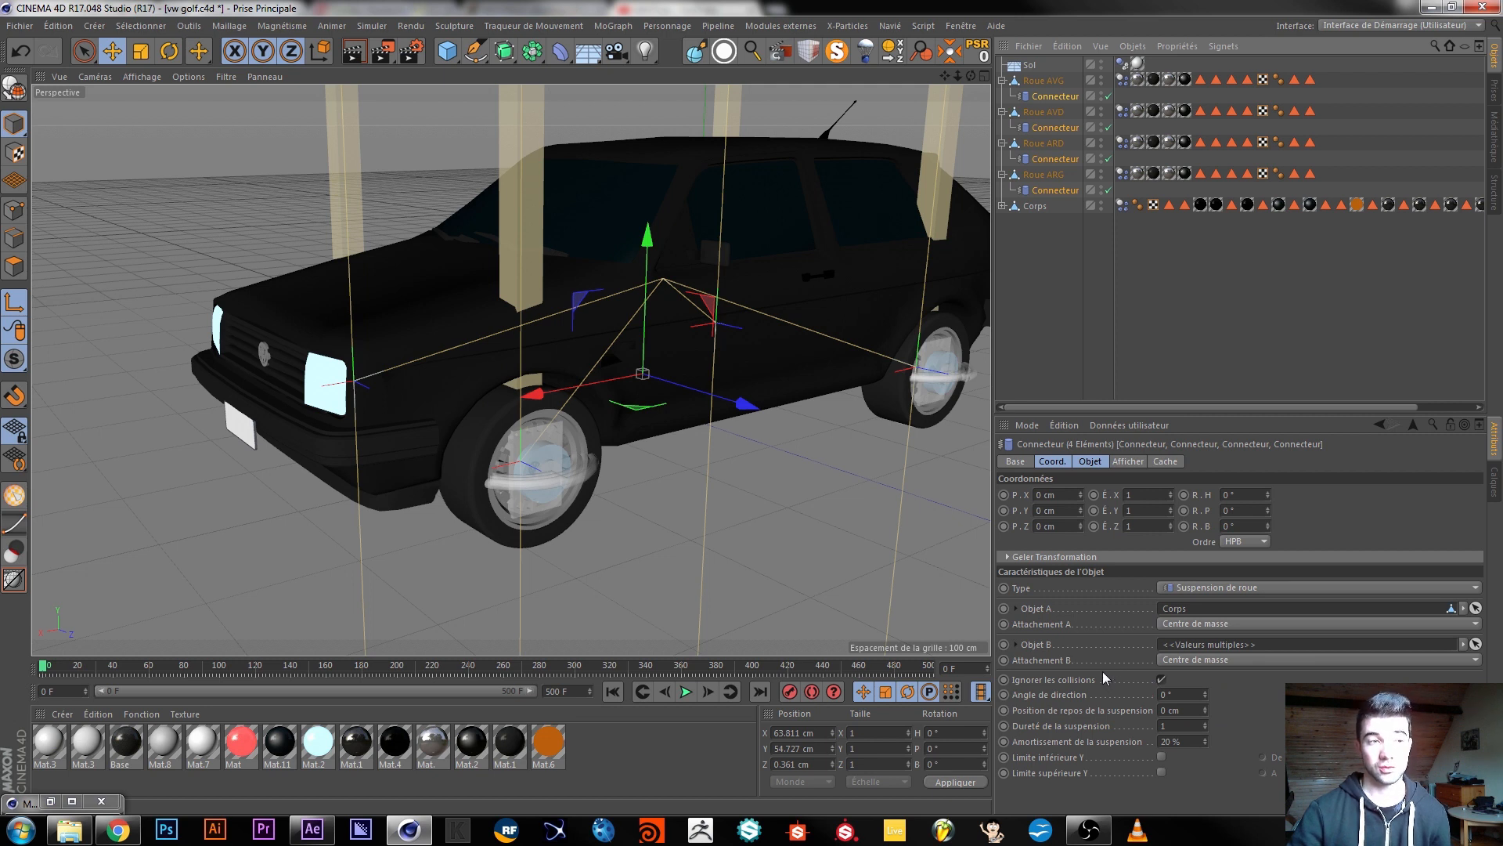
scroll(428, 345, "down", 5)
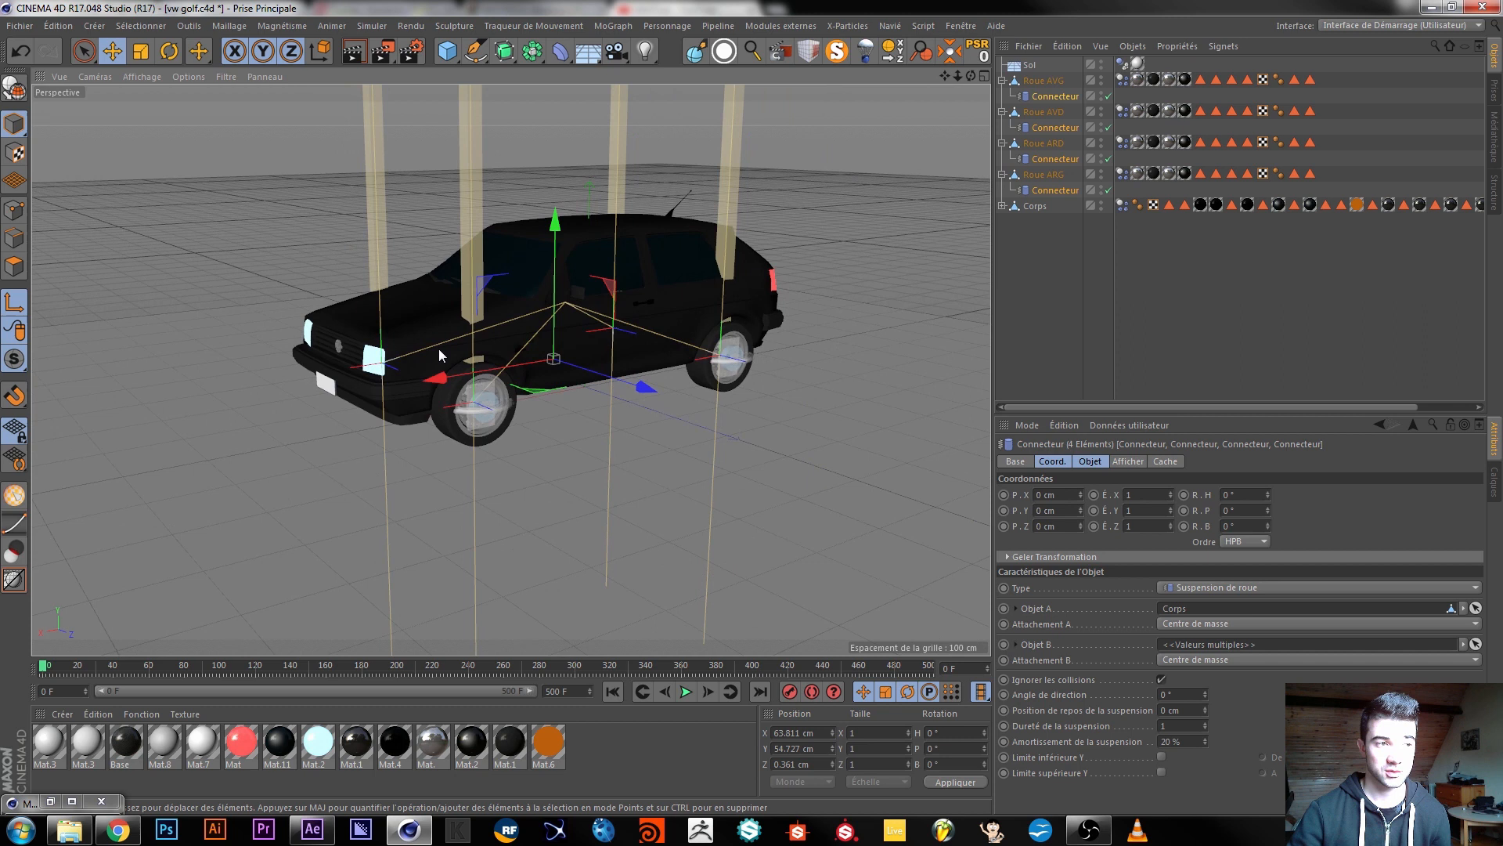
left_click_drag(439, 349, 427, 346, "alt")
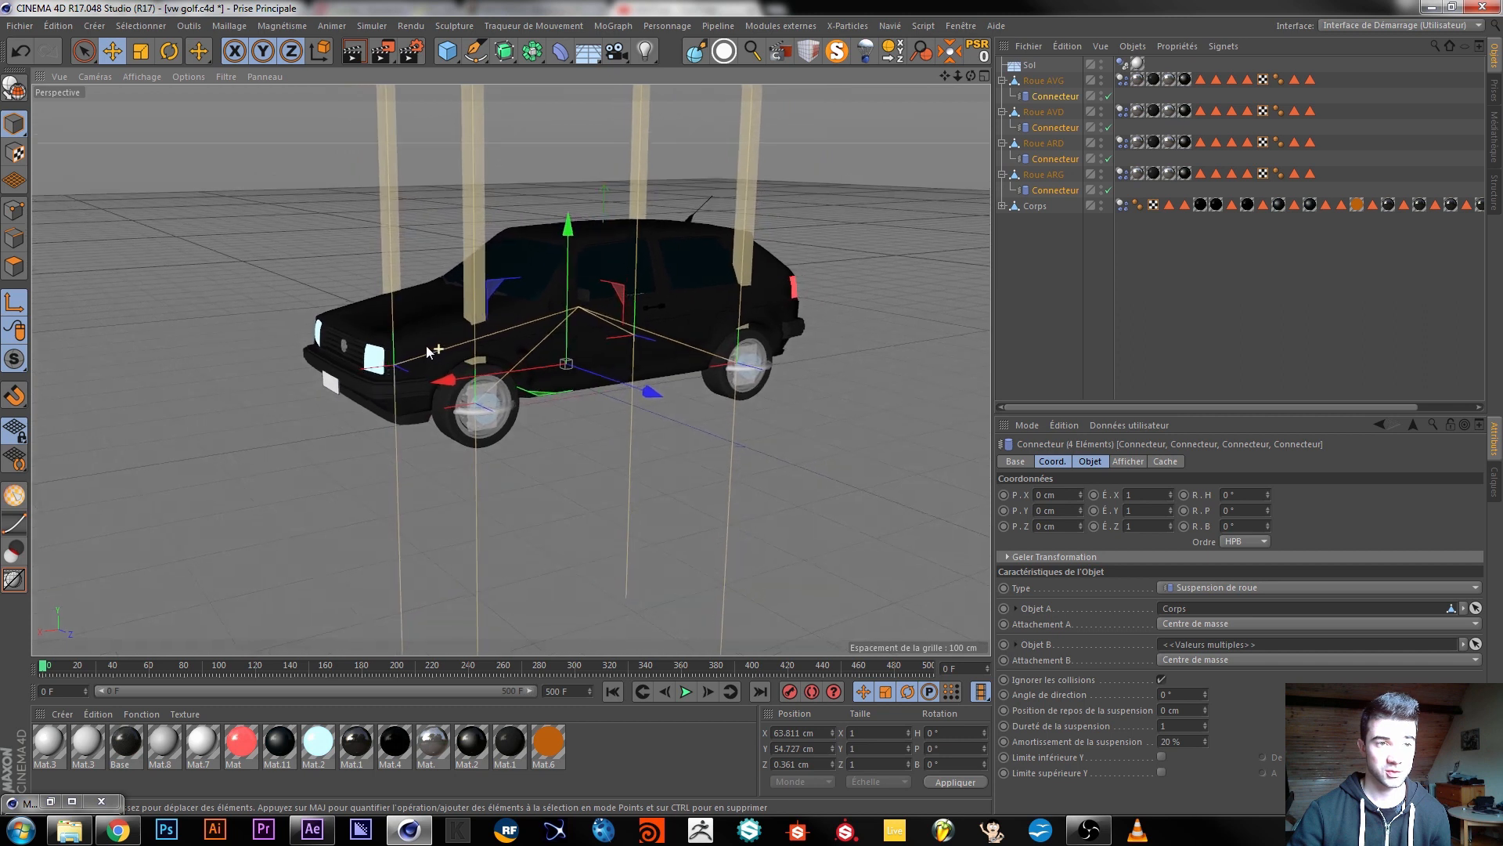
left_click(1102, 63)
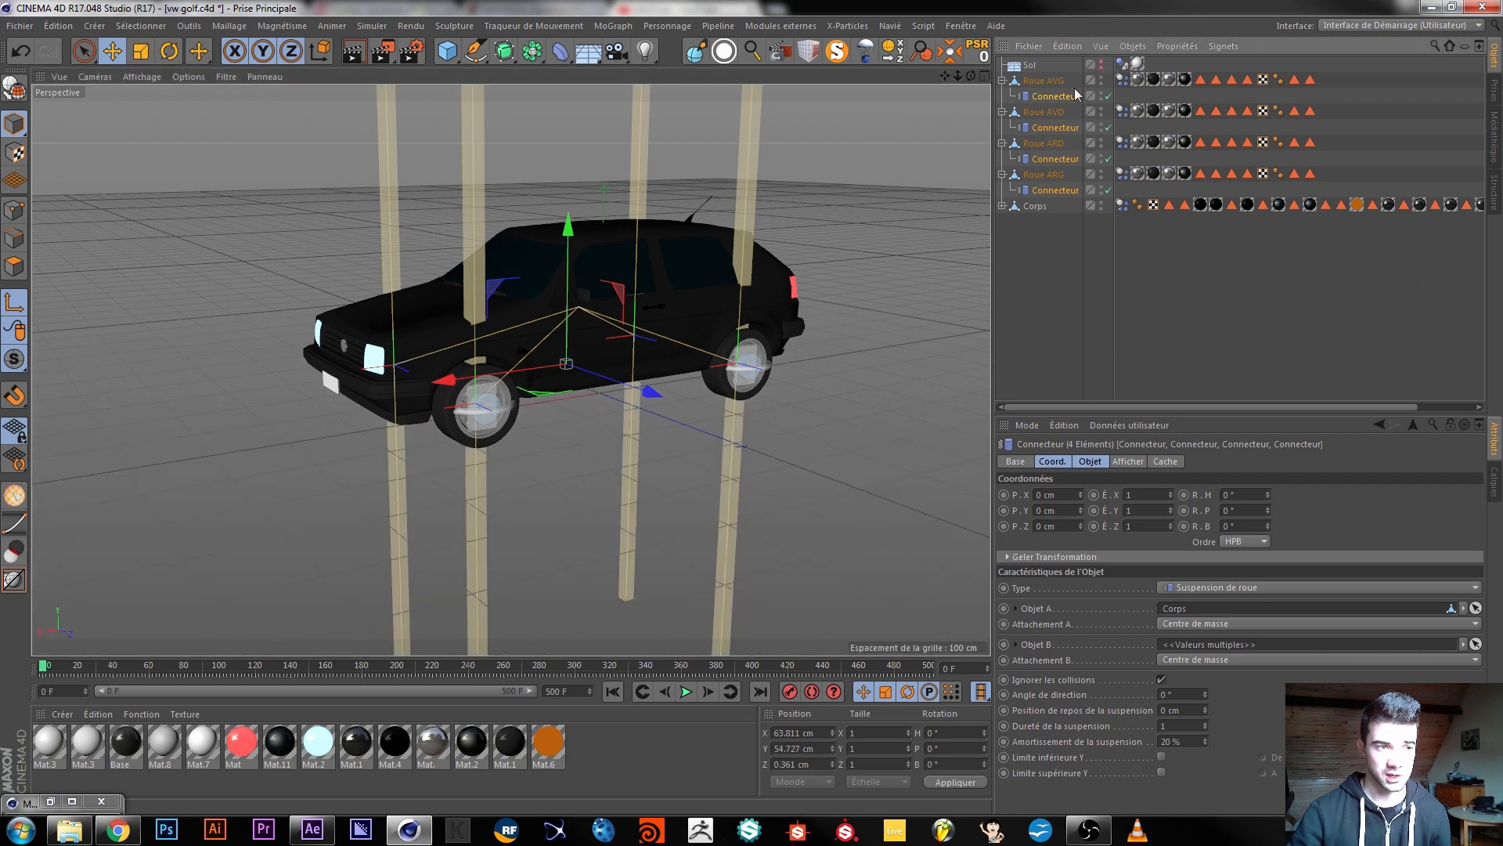
Examine the vertical suspension guides above and below the car's four wheels from several views.
scroll(568, 448, "down", 4)
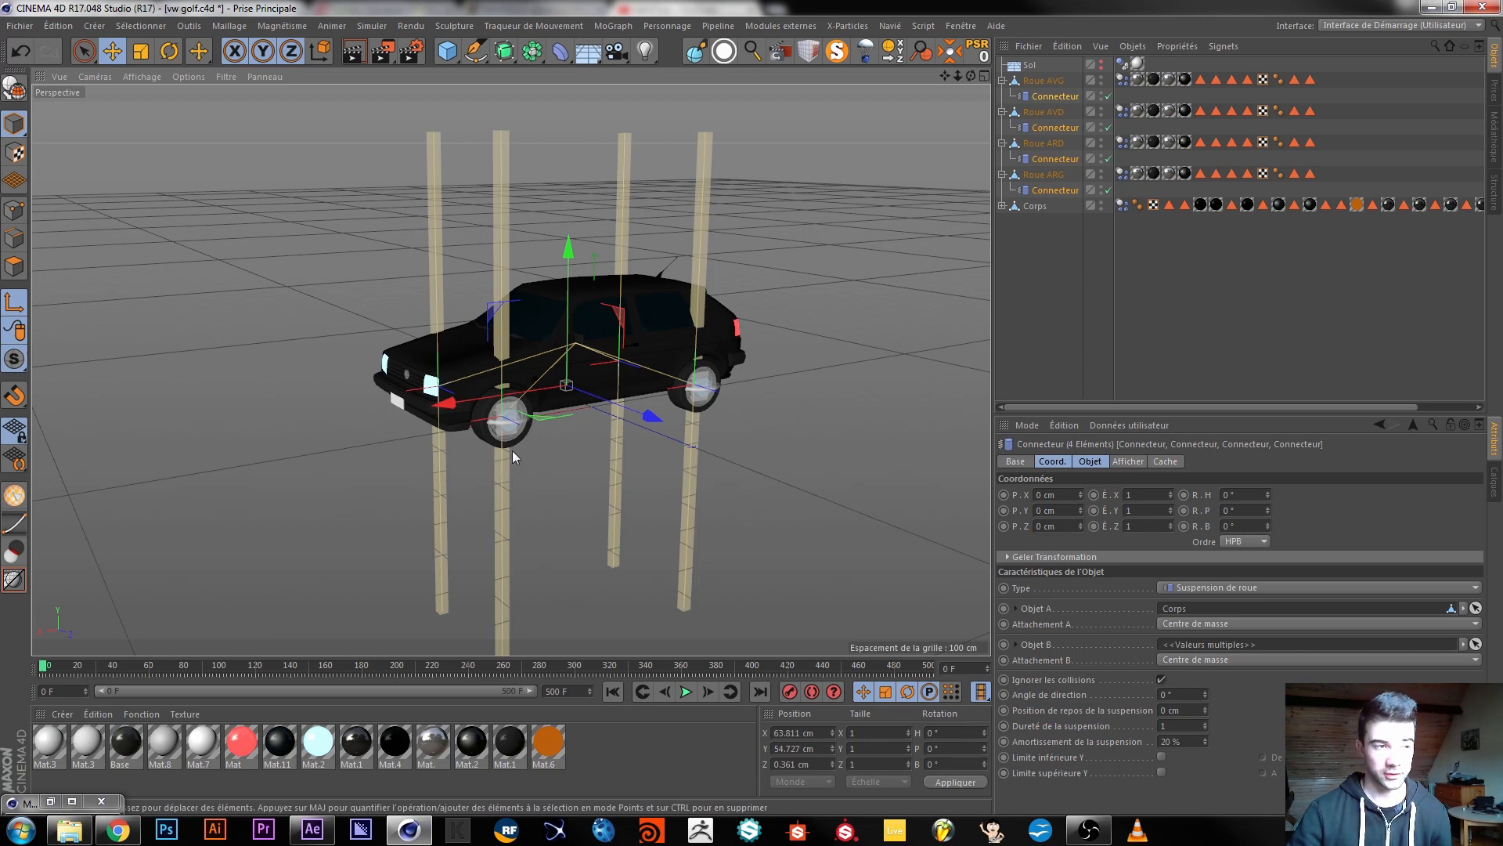
scroll(501, 439, "up", 3)
left_click_drag(512, 448, 510, 442, "alt")
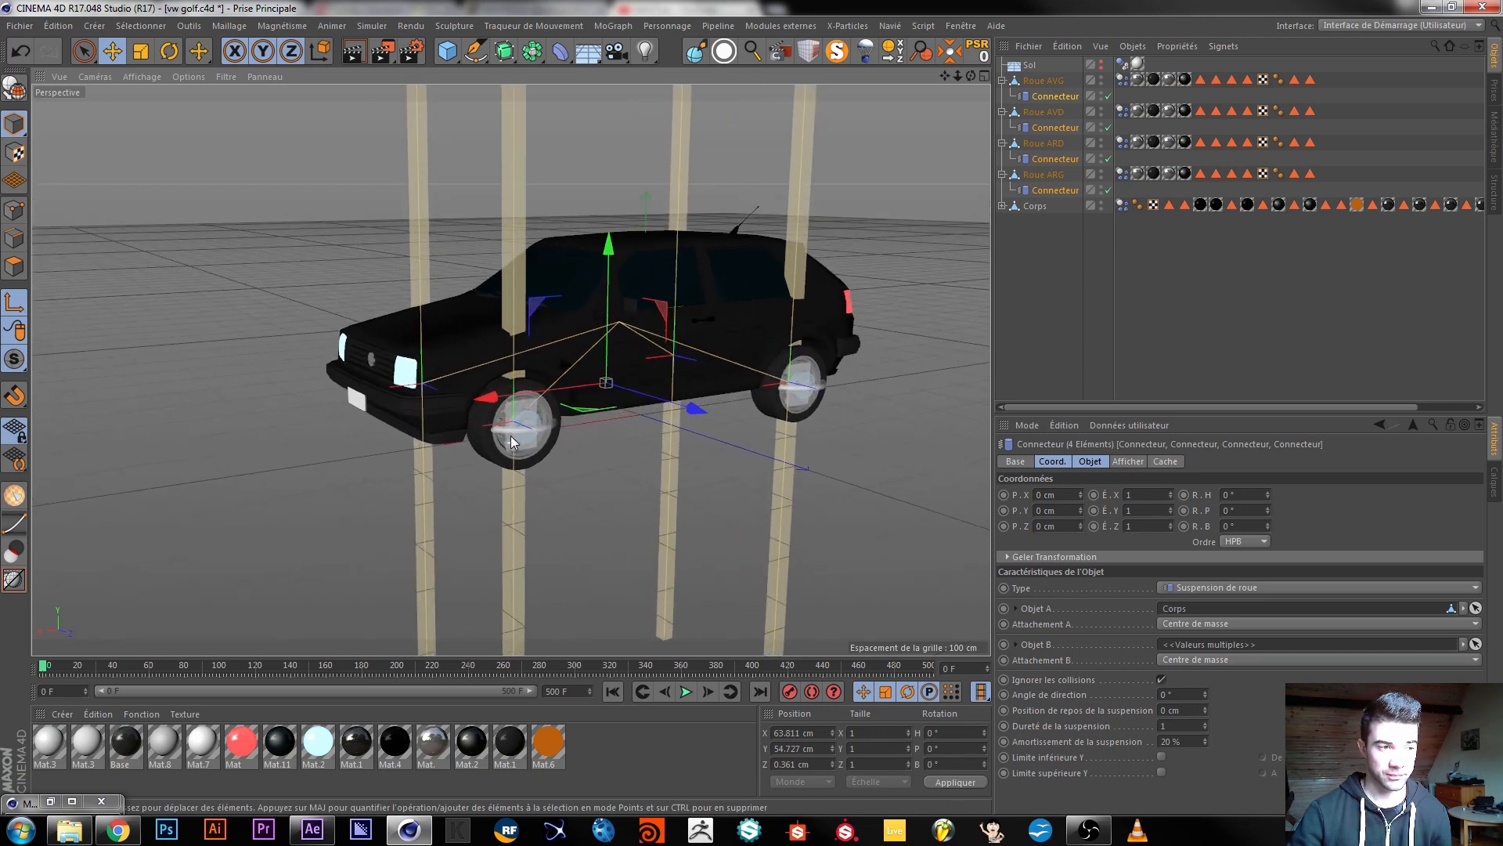
scroll(525, 166, "down", 3)
middle_click_drag(522, 176, 532, 247, "alt")
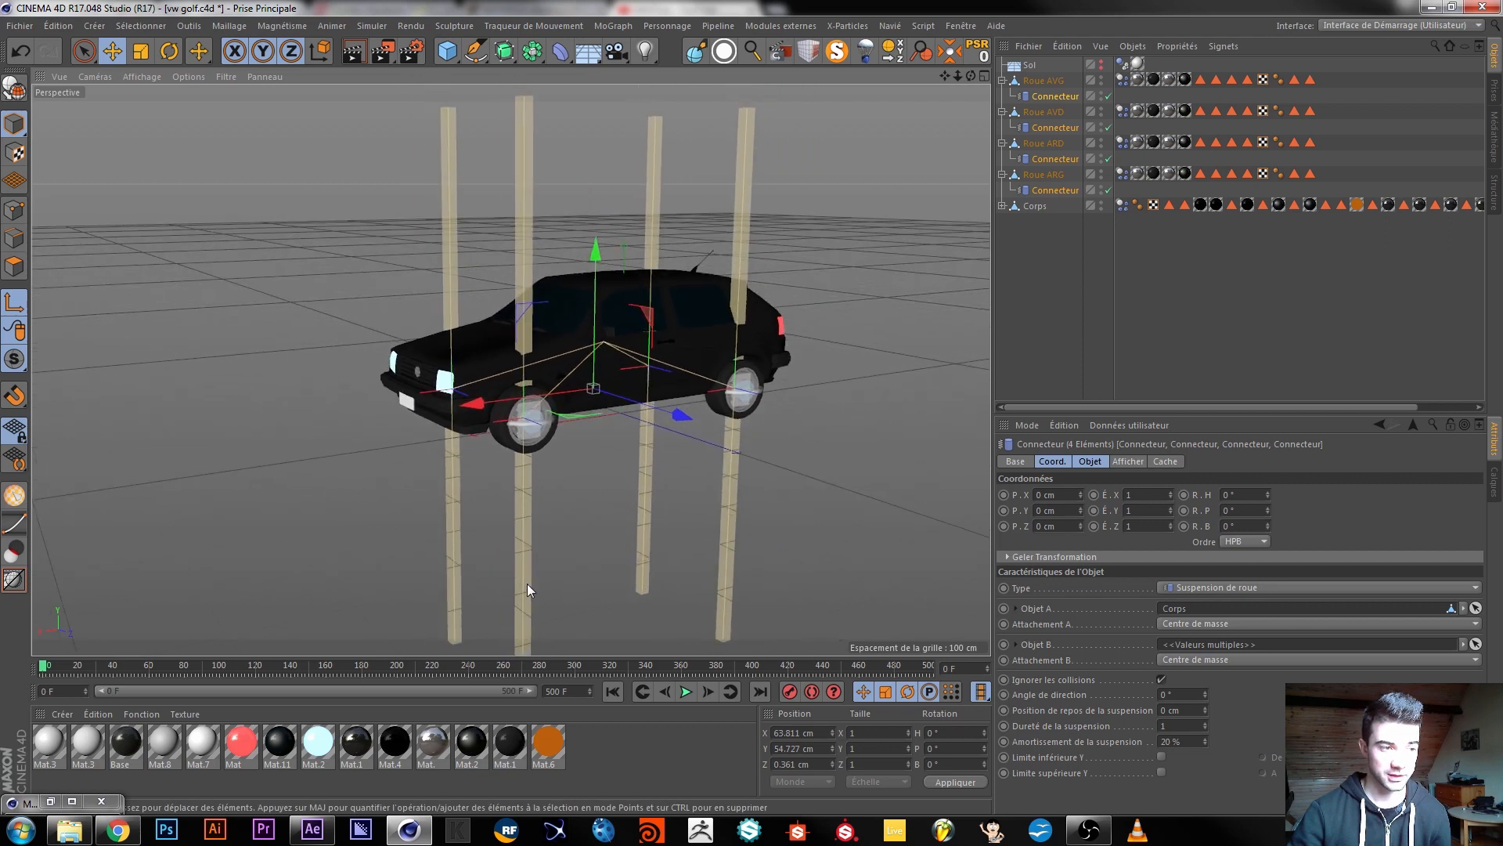
scroll(522, 377, "down", 1)
scroll(523, 399, "up", 2)
left_click_drag(515, 433, 509, 413, "alt")
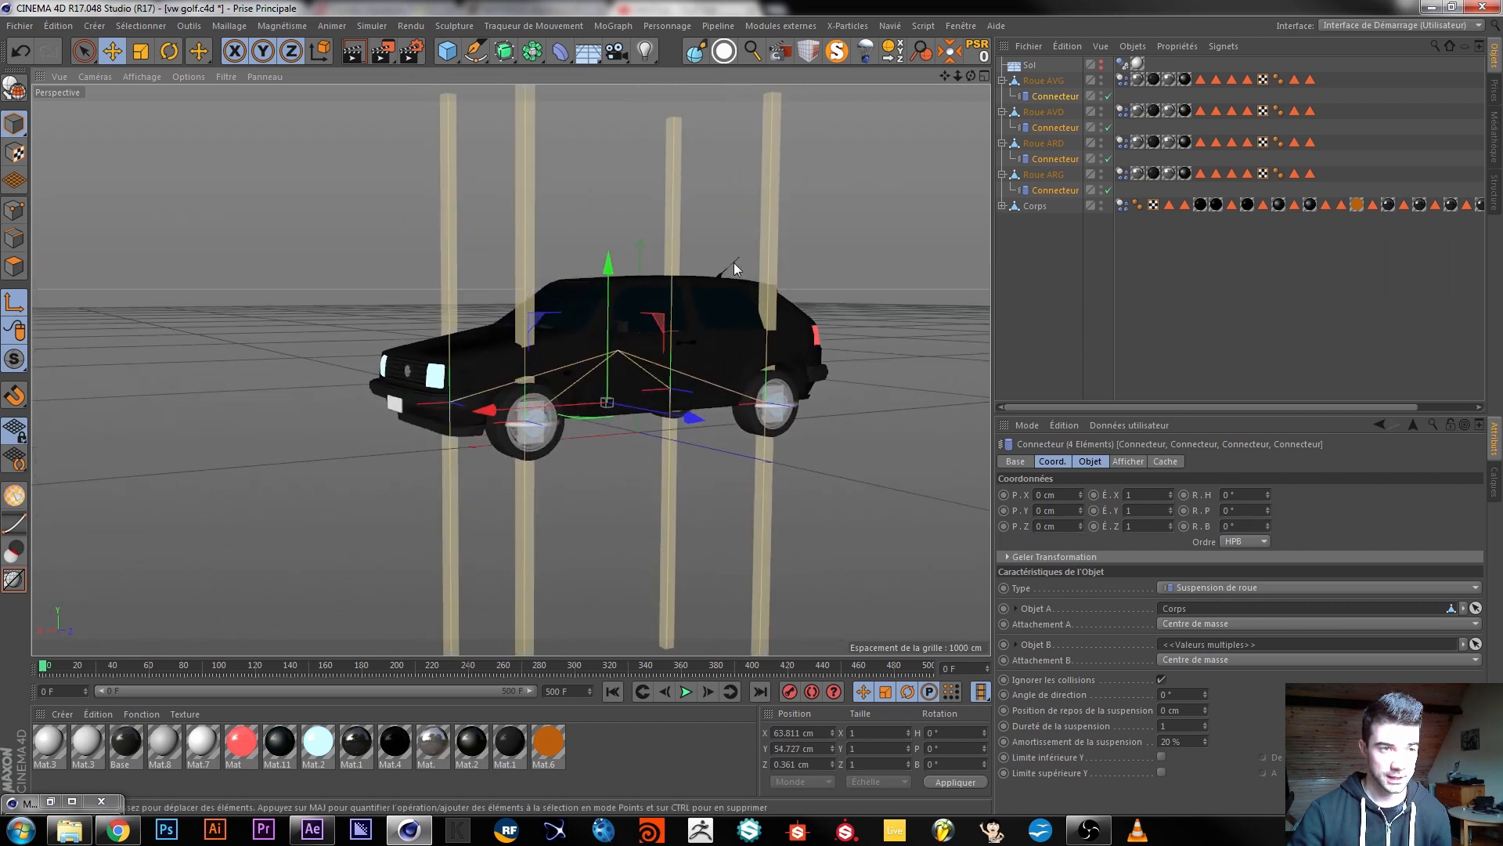
Enable Limite inférieure Y and Limite supérieure Y on the four connectors, and shorten their travel range around the wheels.
left_click(1163, 755)
left_click(1164, 772)
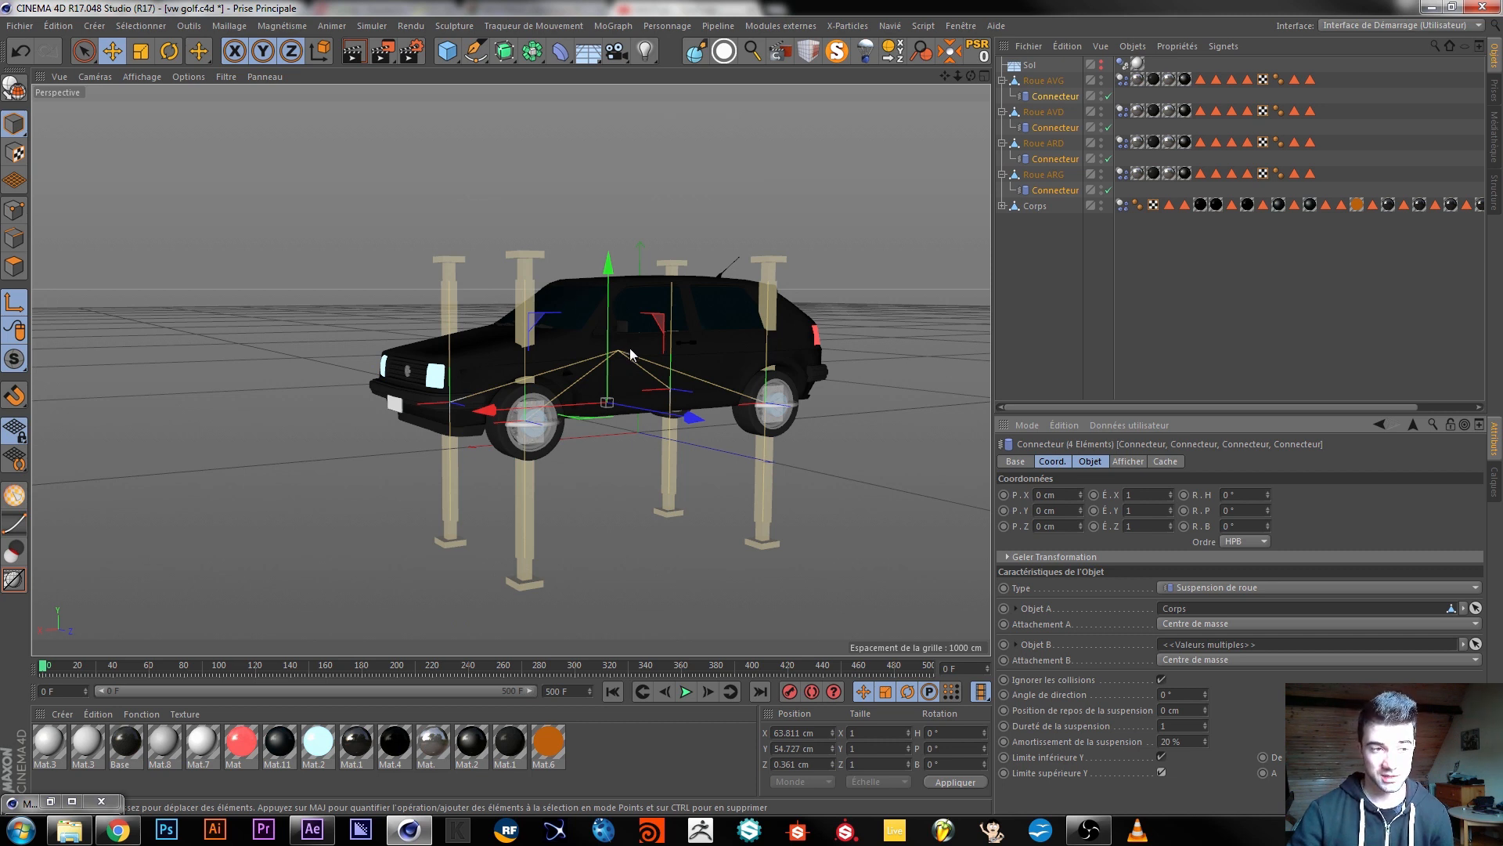
left_click(1162, 773)
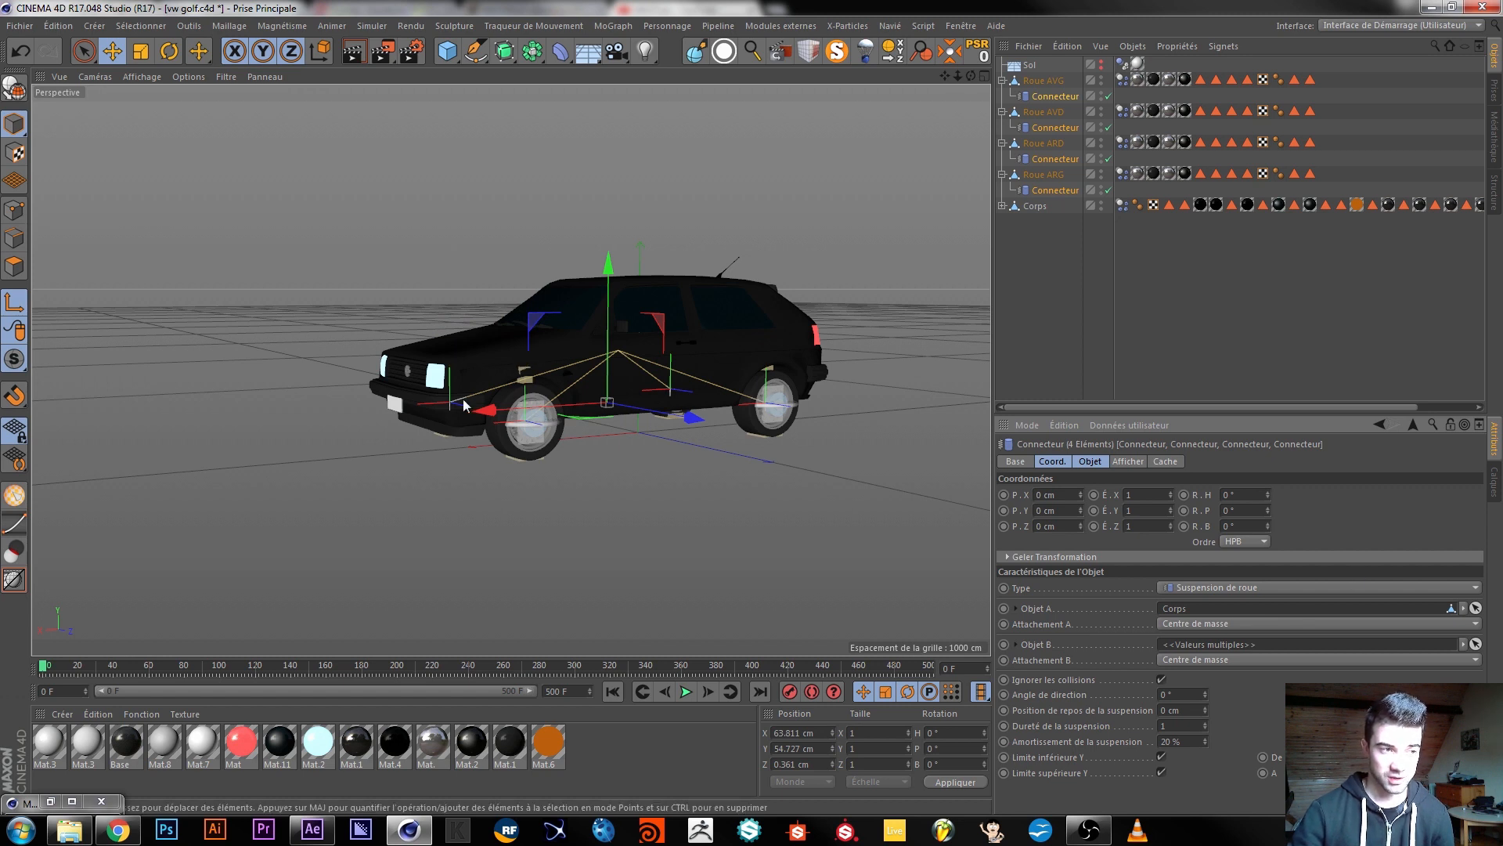
Show the Sol floor again, run the simulation to test the limited suspensions, and rewind to frame 0.
left_click(1079, 247)
left_click(1027, 65)
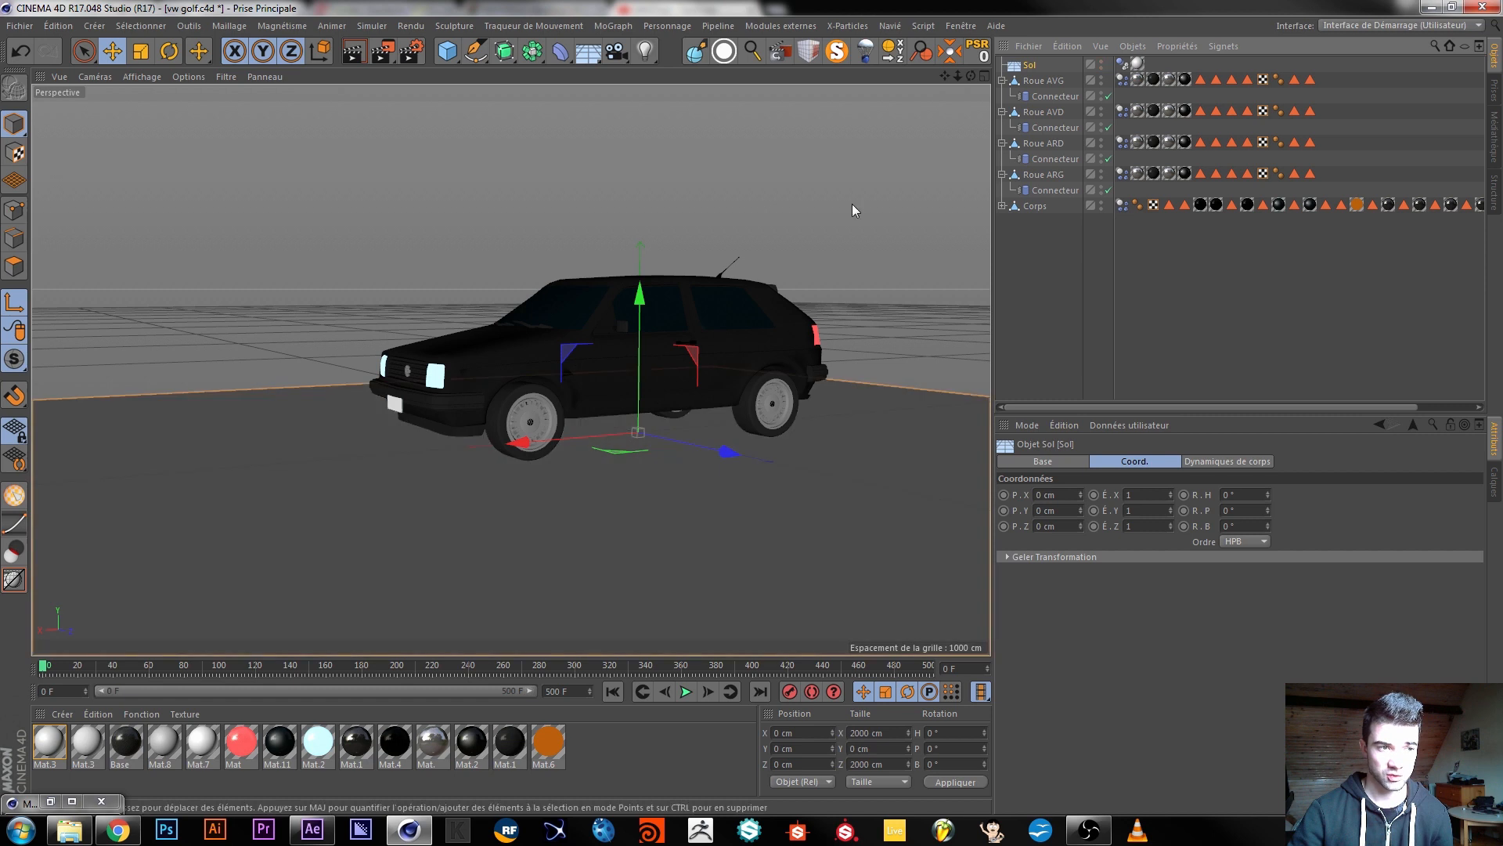
left_click(686, 692)
left_click(687, 693)
left_click(614, 692)
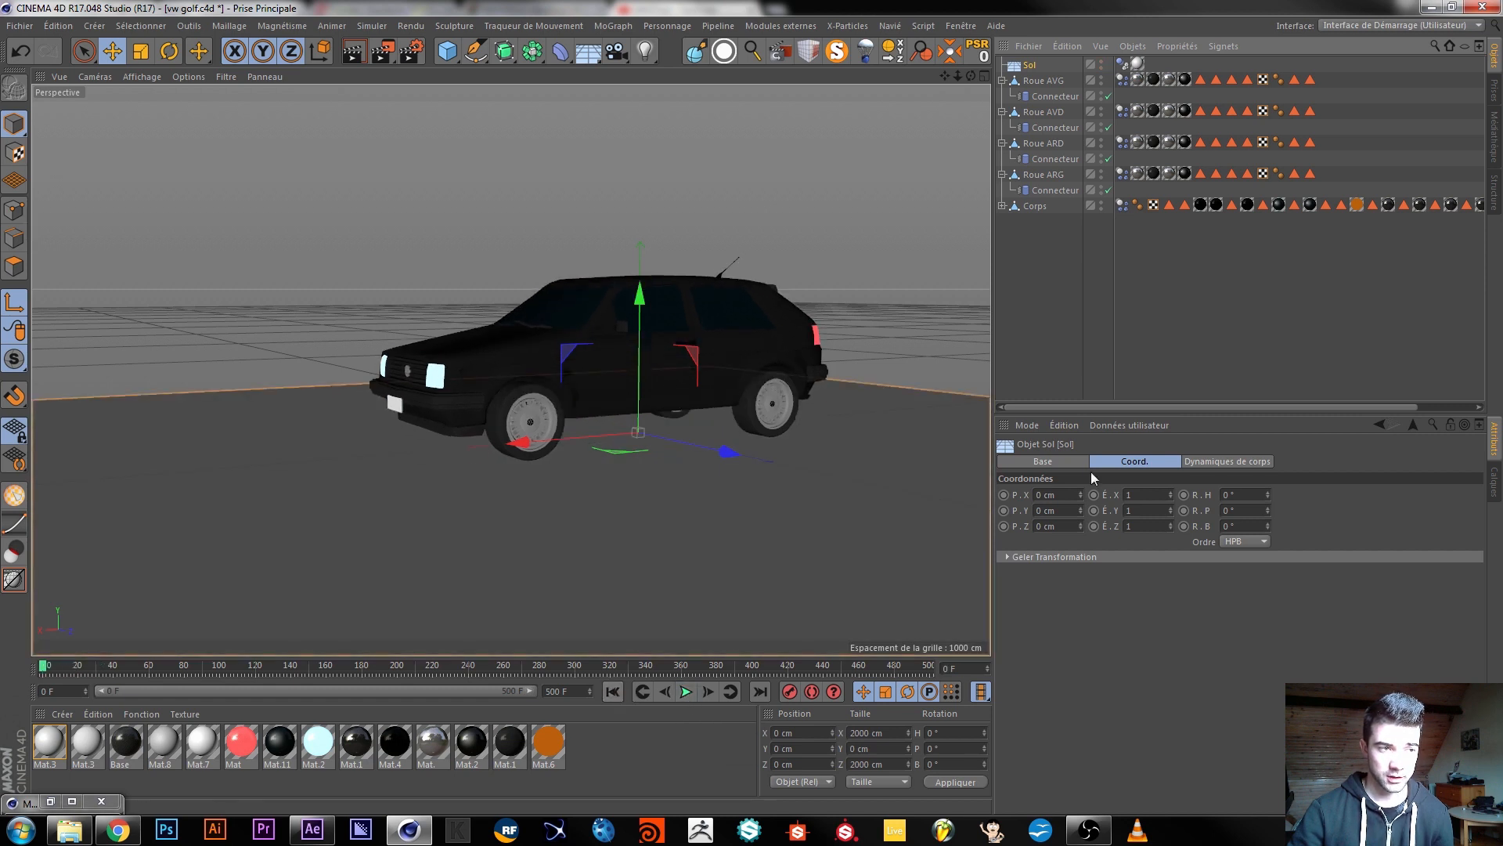
Set Dureté de la suspension to 20 and Amortissement de la suspension to 70 % on all four wheel connectors.
left_click(1071, 191)
left_click(1061, 160, "ctrl")
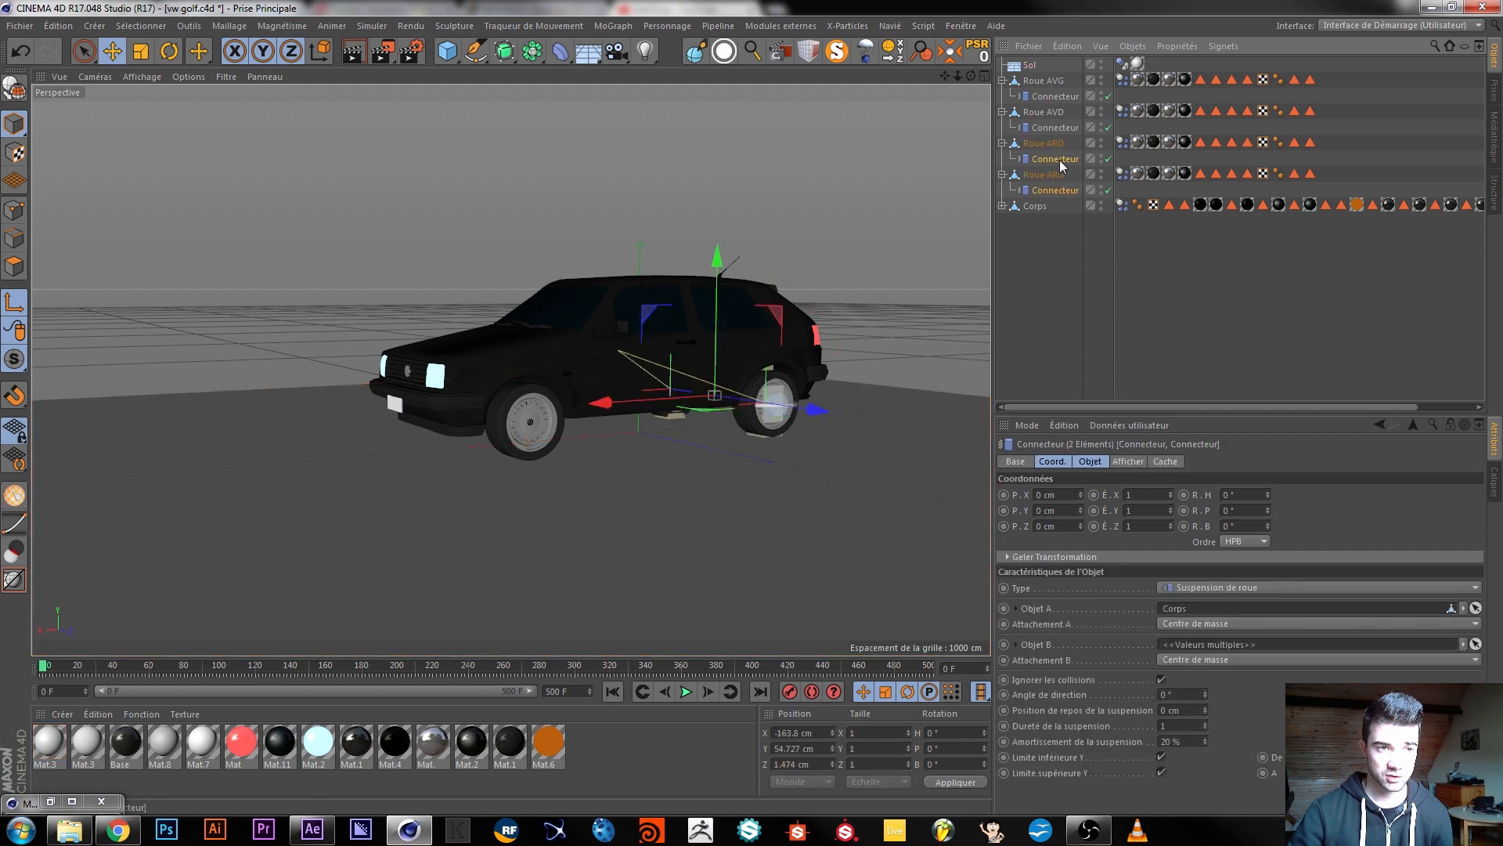
left_click(1050, 128, "ctrl")
left_click(1041, 96, "ctrl")
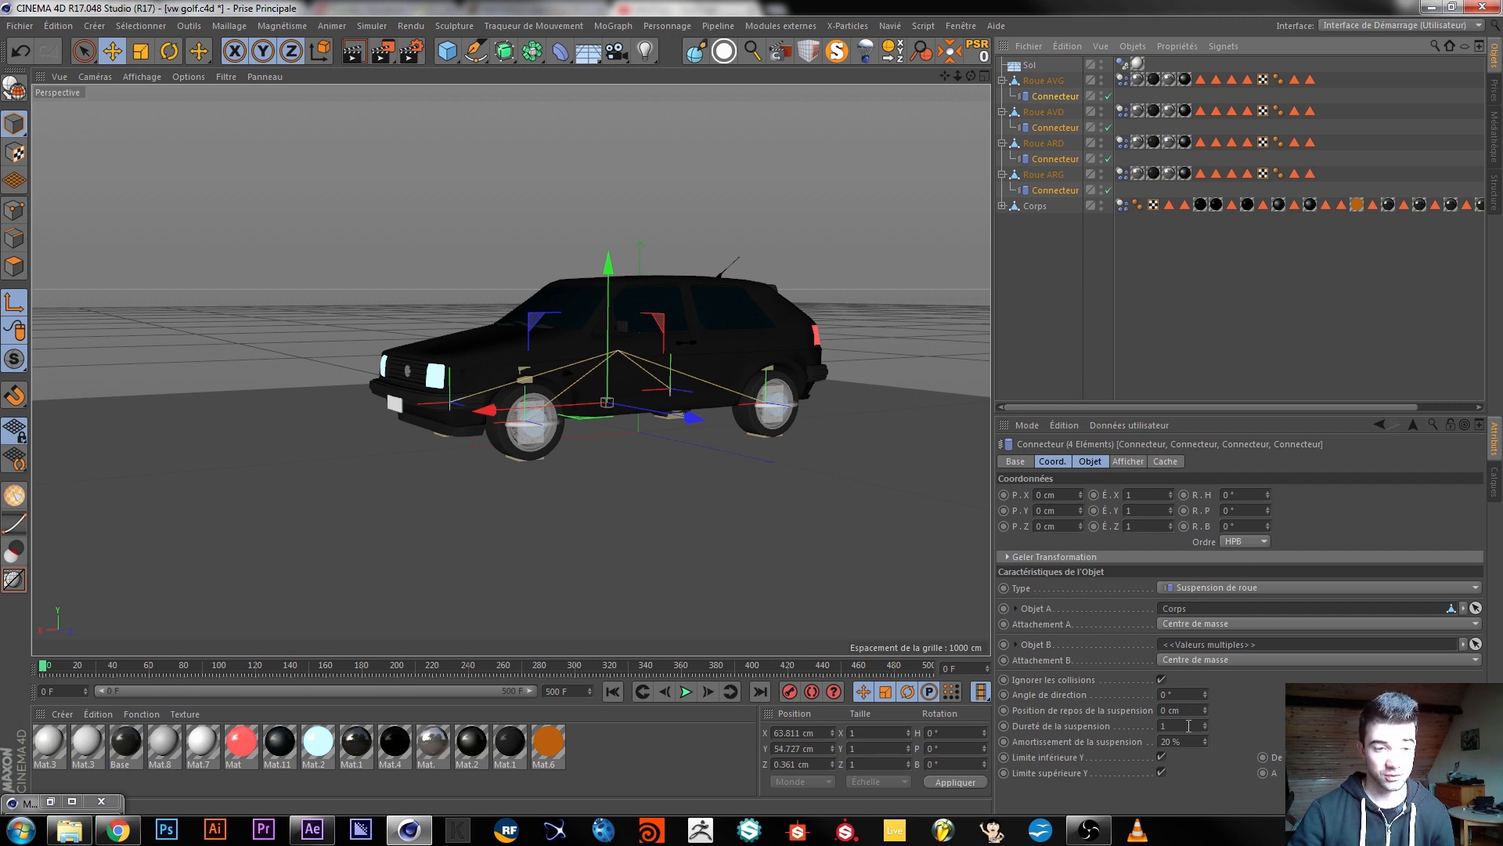
left_click(1189, 725)
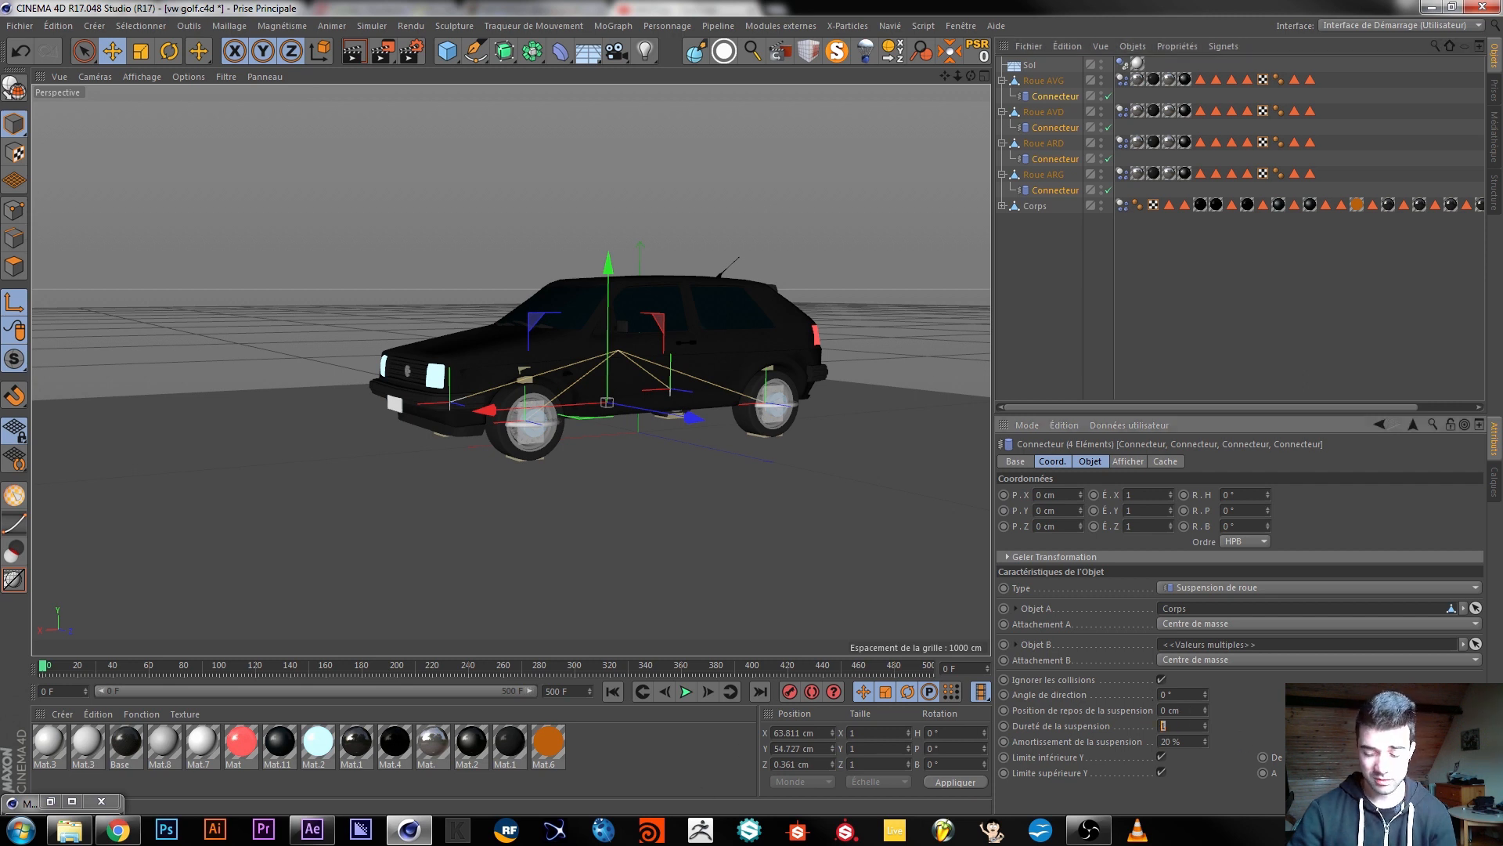
type("20")
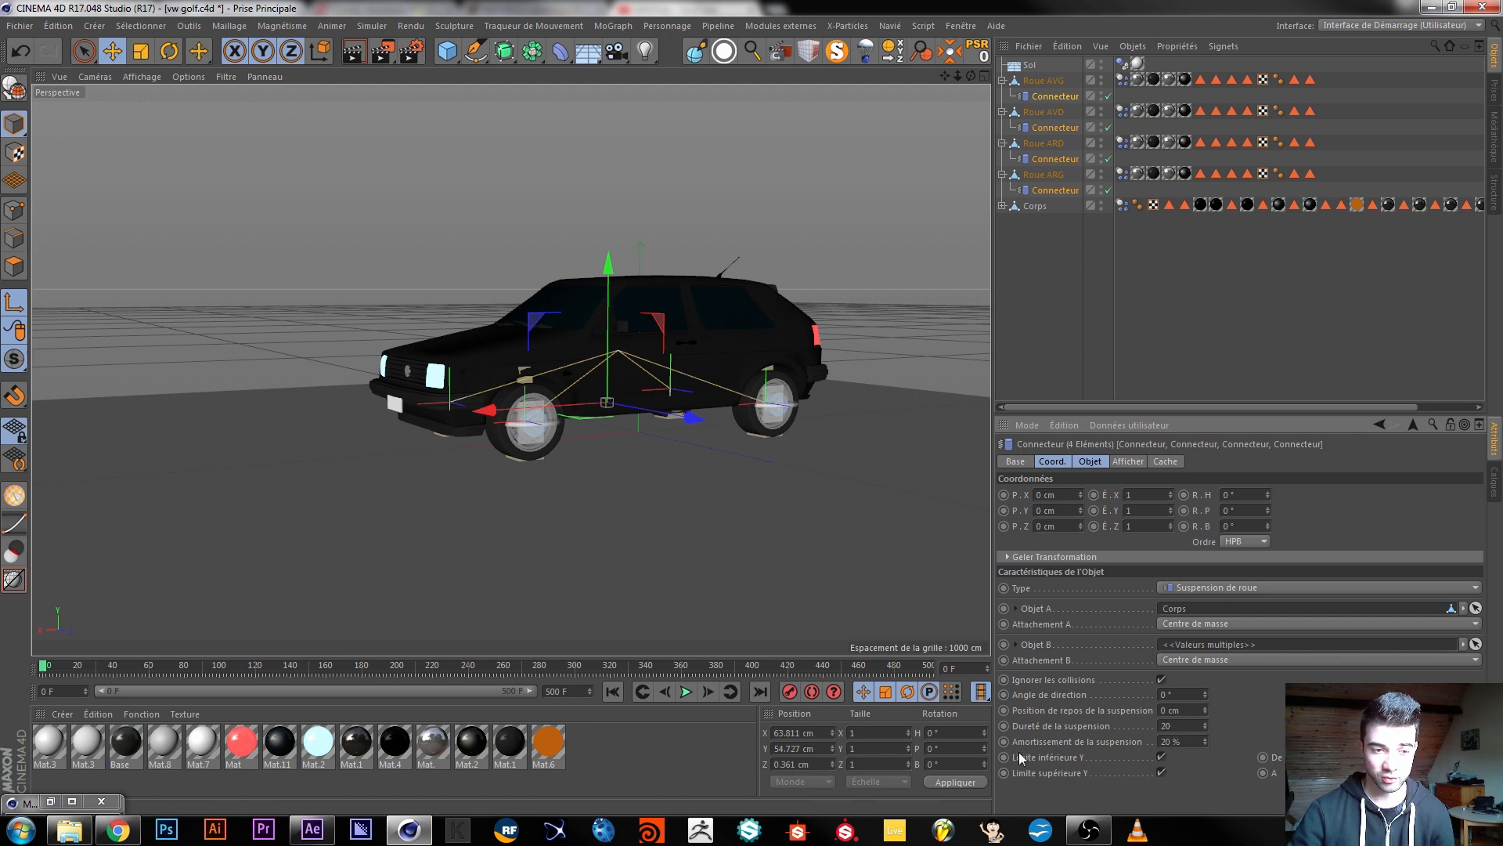
left_click_drag(1018, 744, 1115, 744)
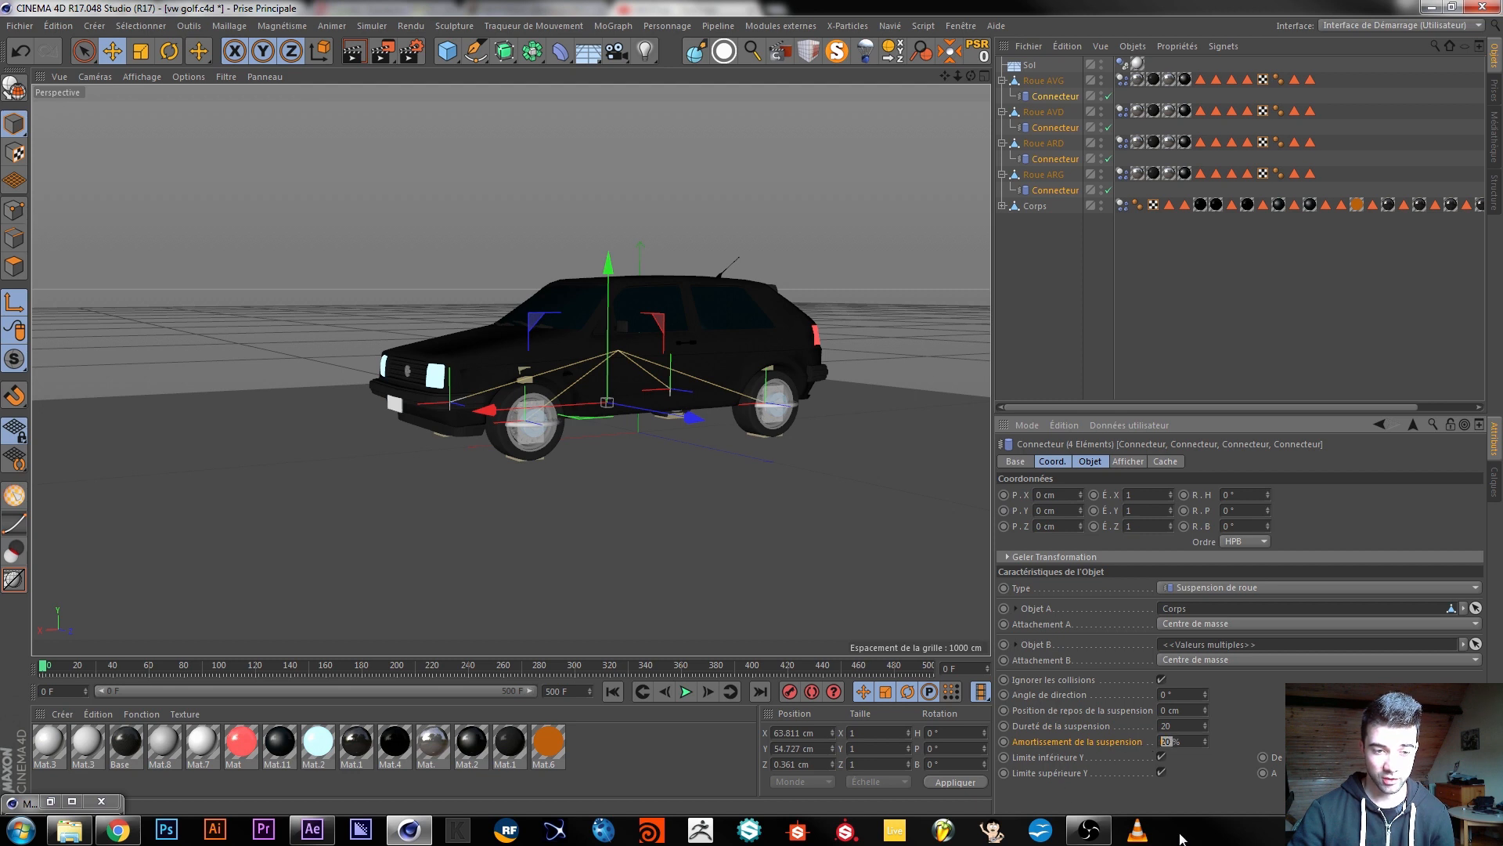
key("Return")
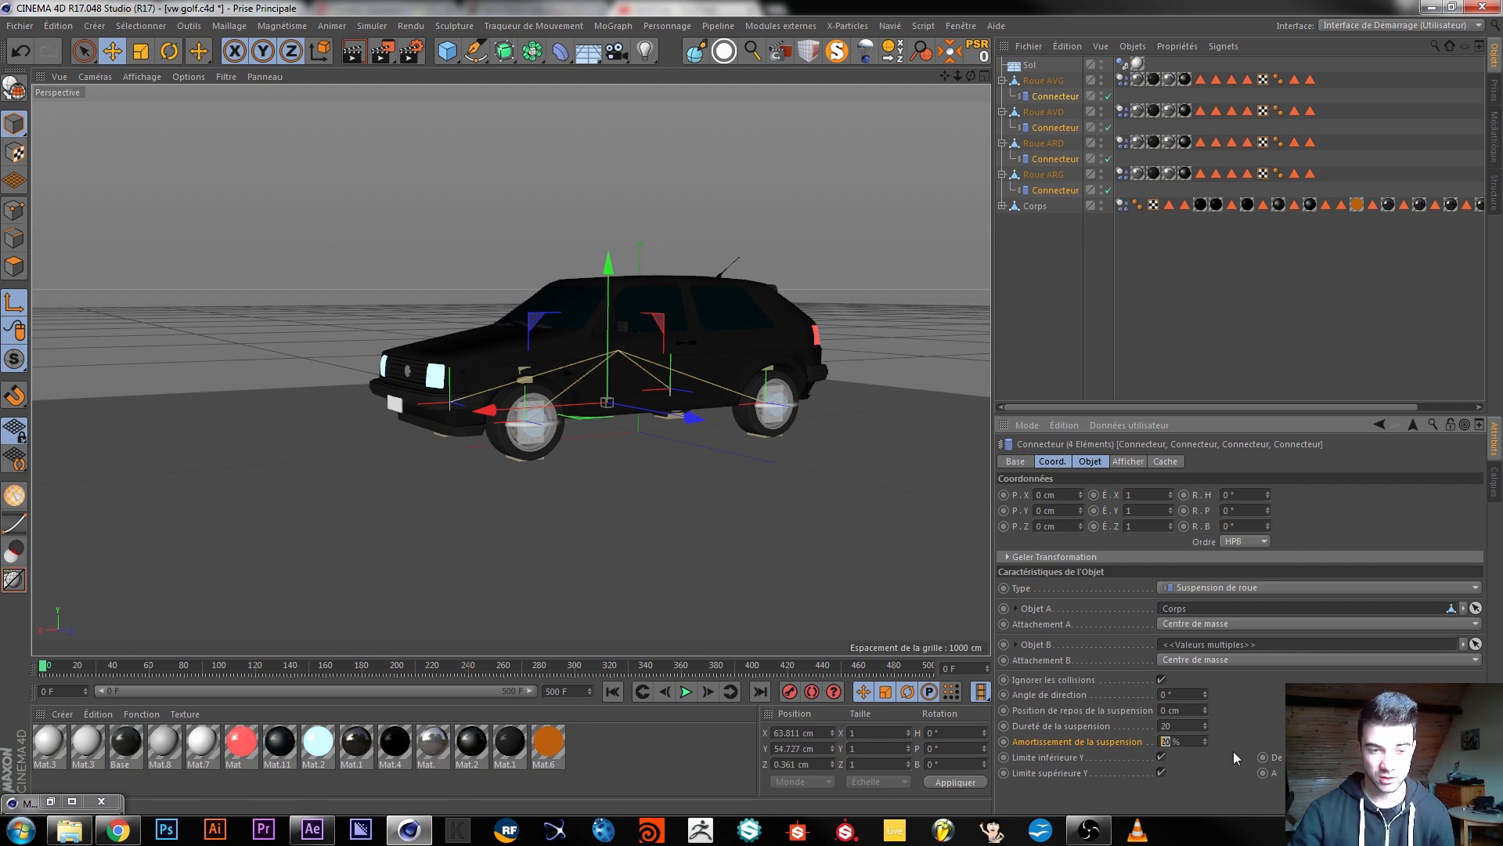
type("70")
key("Return")
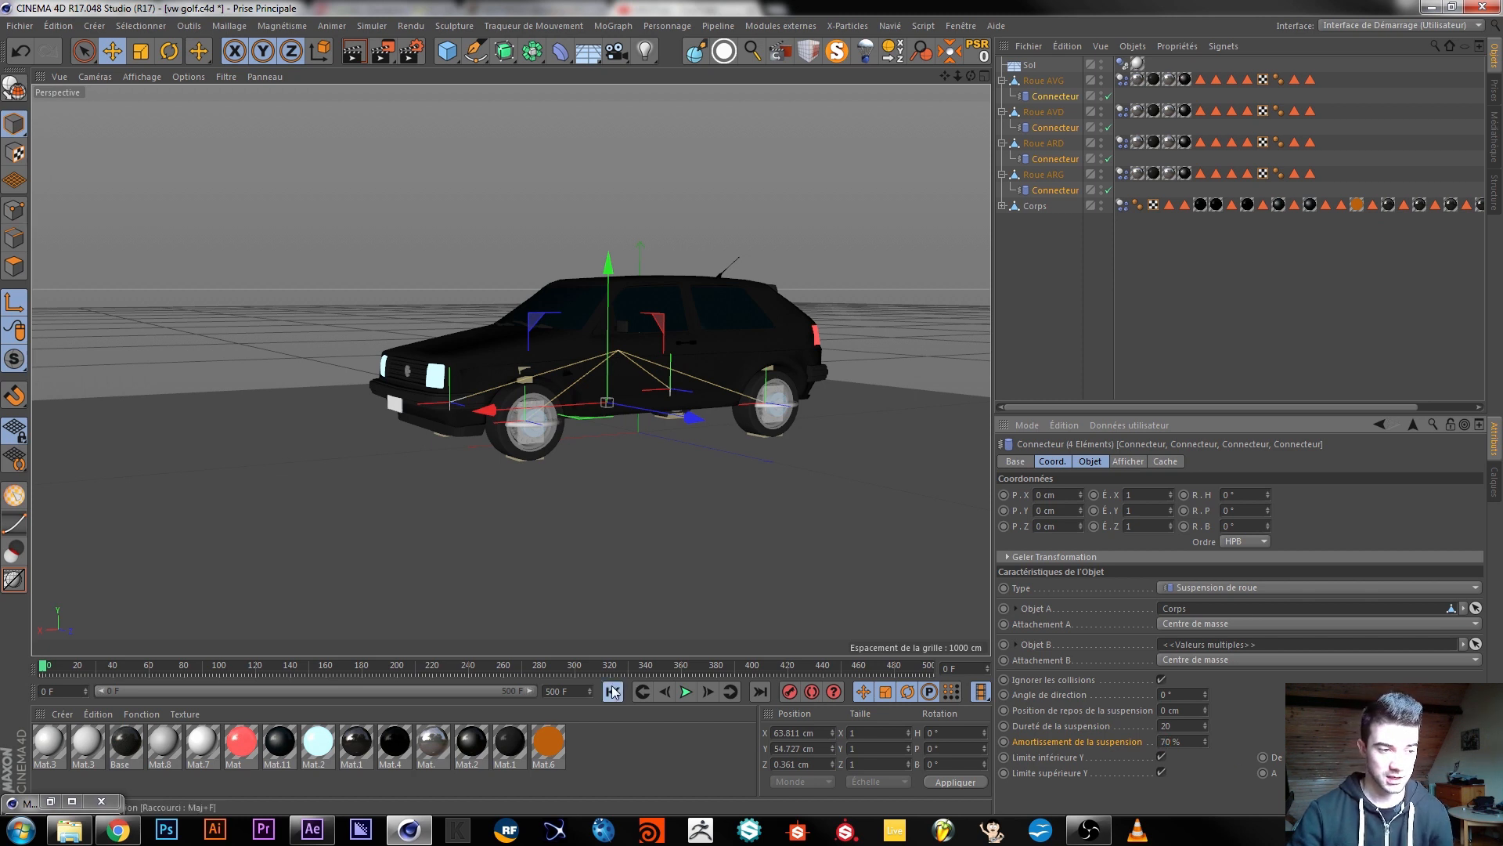
Test the simulation, set the four connectors' suspension damping to 80 % and stiffness to 25, and test again from frame 0.
left_click(686, 693)
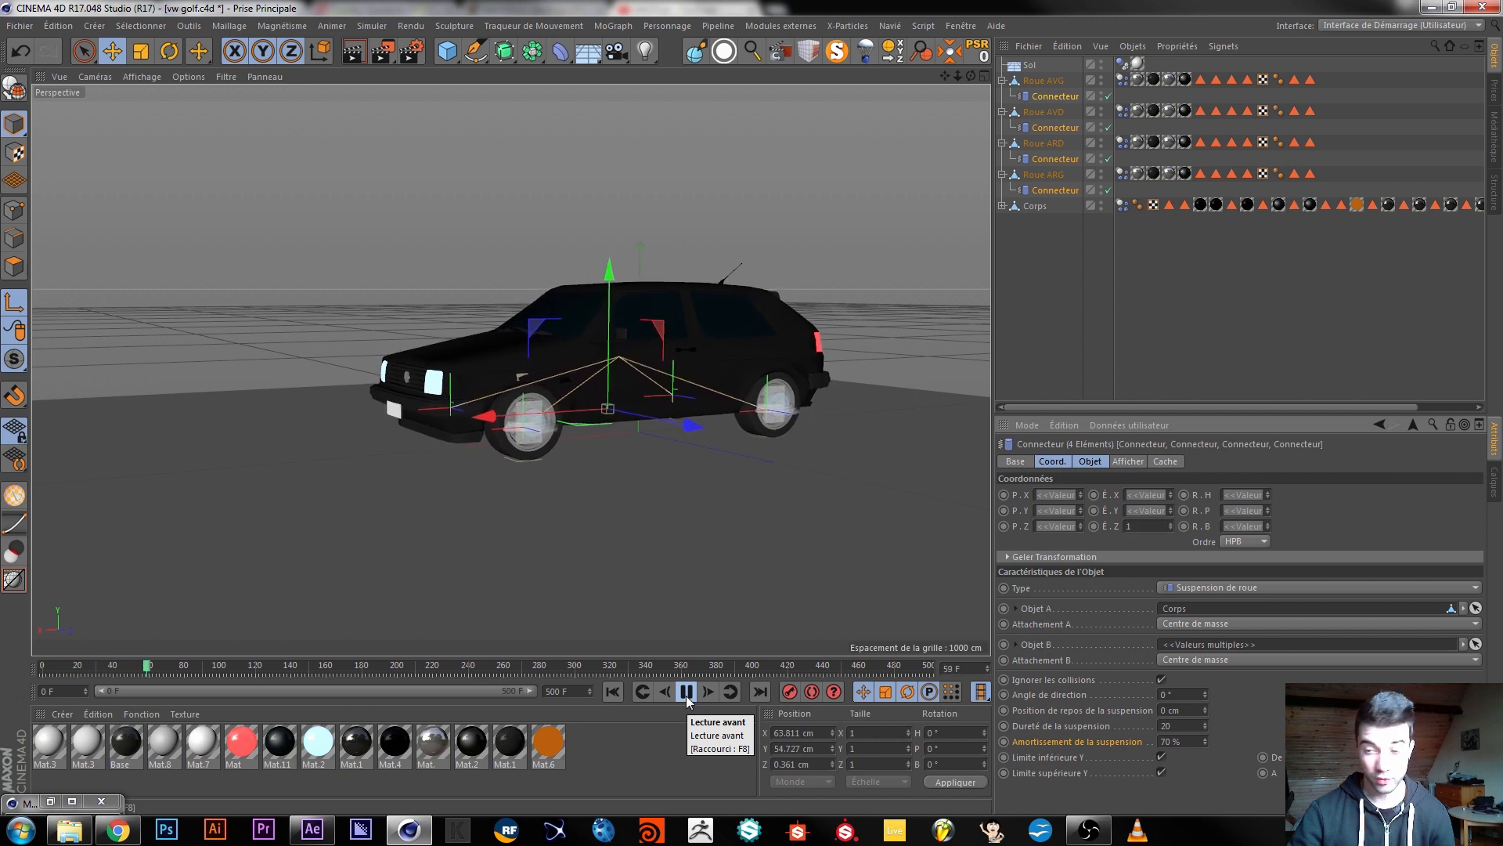
left_click(686, 693)
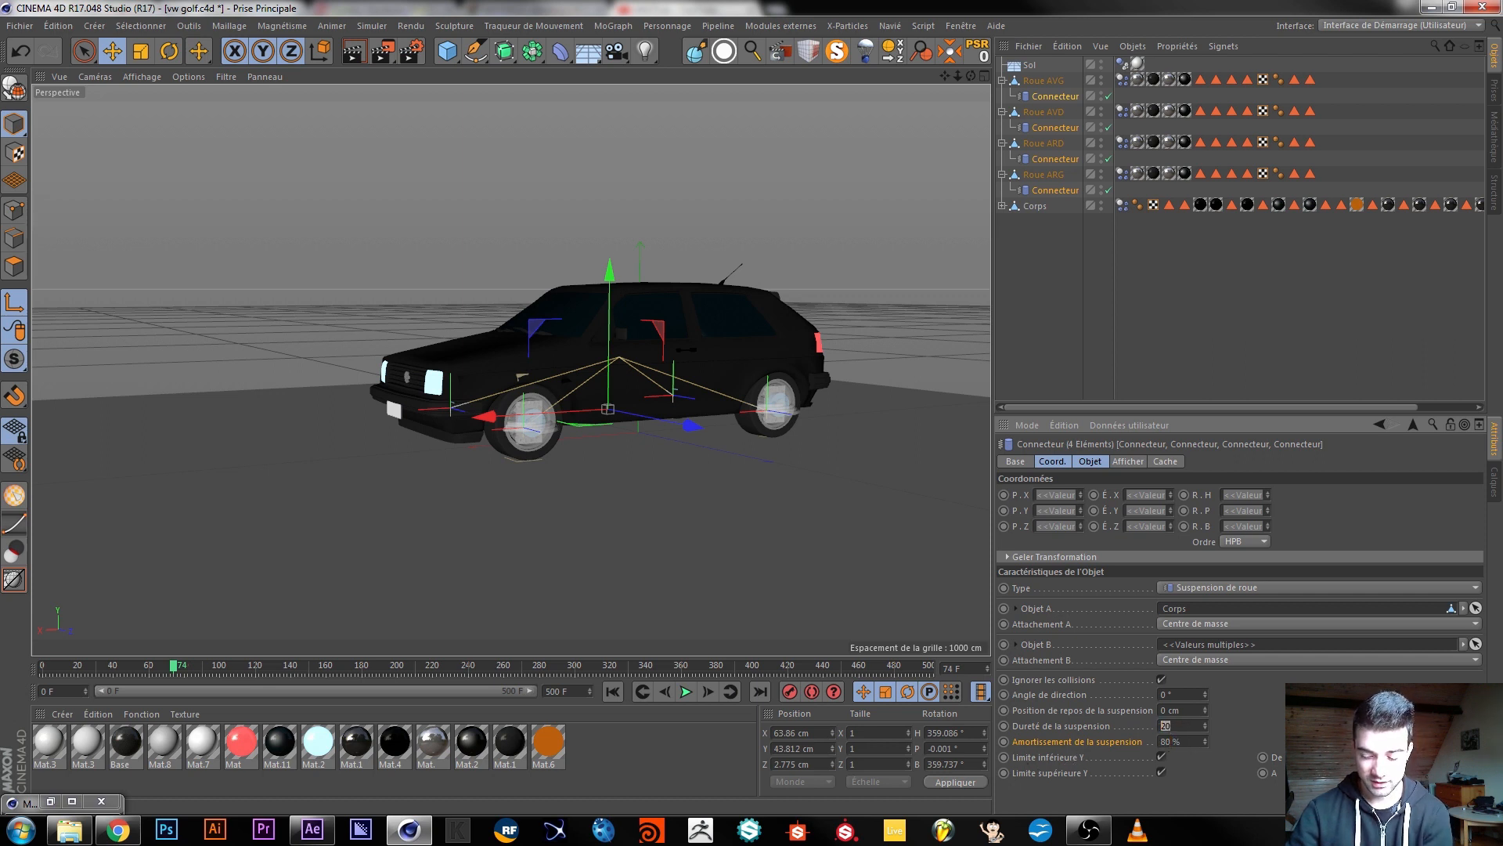
left_click(612, 691)
left_click(686, 692)
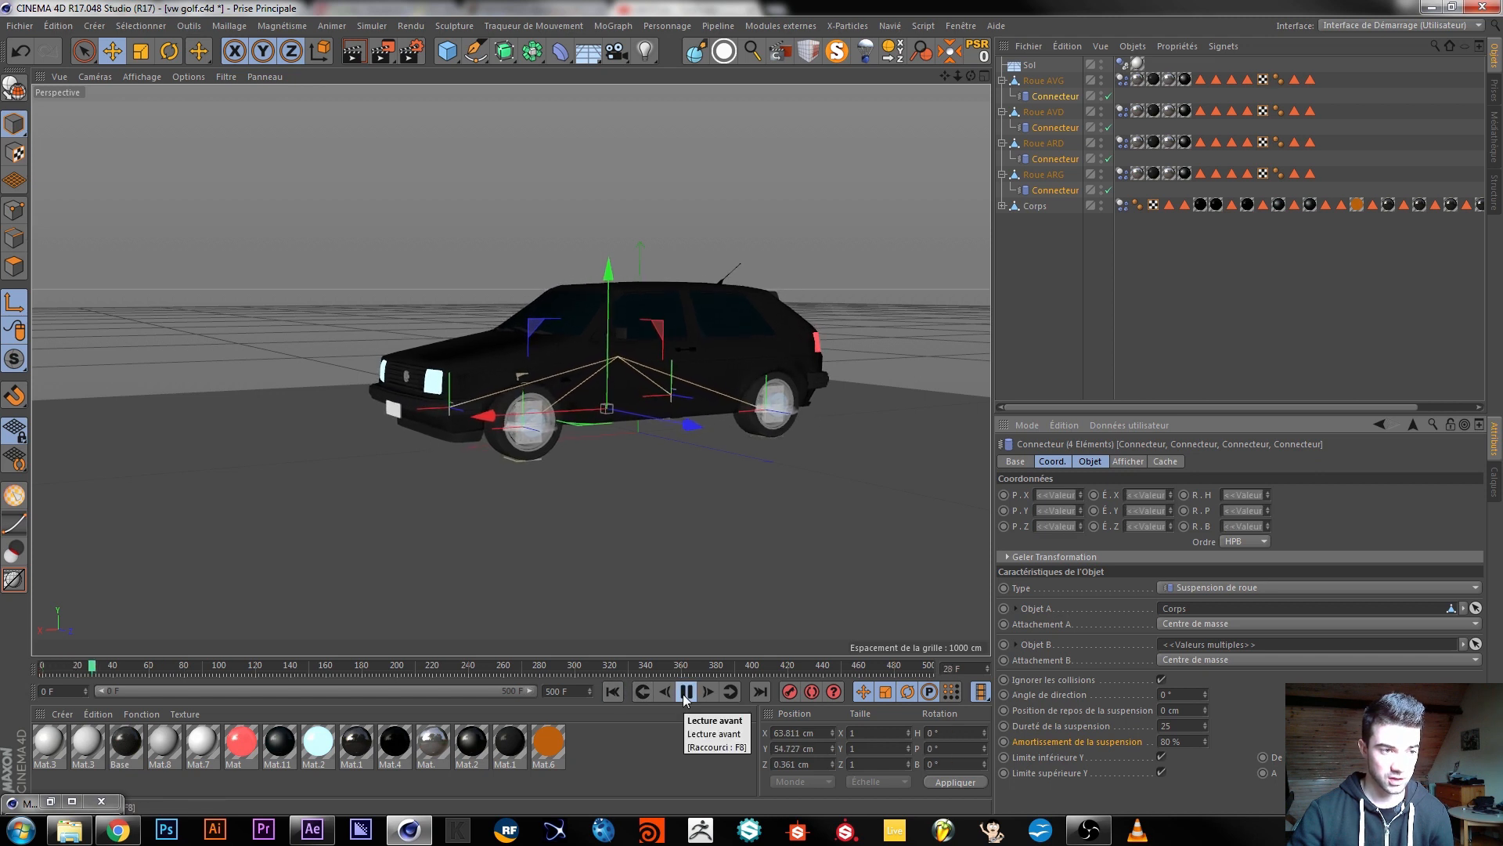
left_click(686, 693)
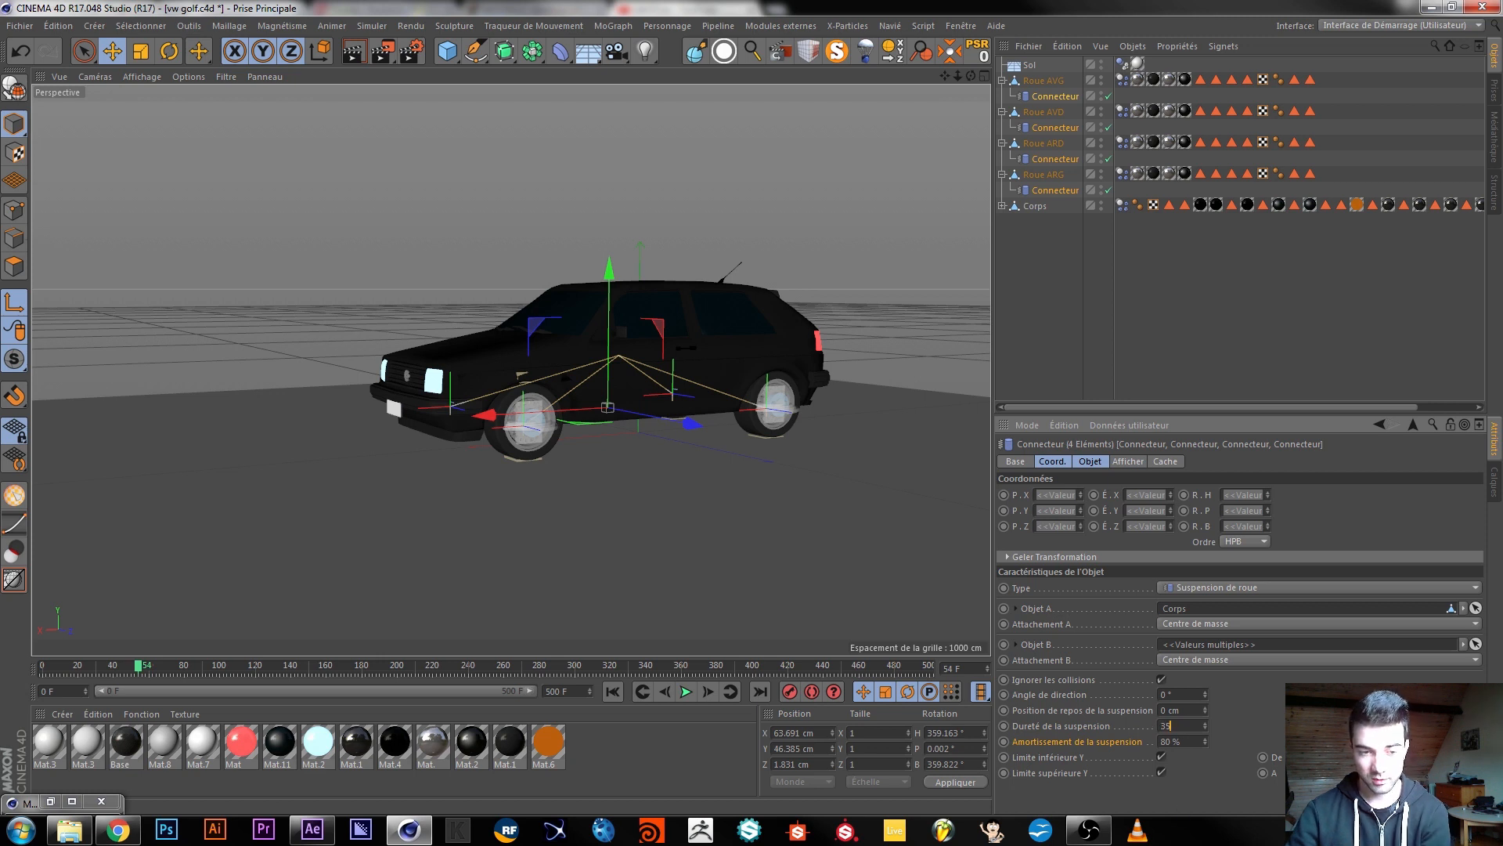
Set Dureté de la suspension to 35 on the four connectors and run the simulation again from frame 0.
left_click(656, 698)
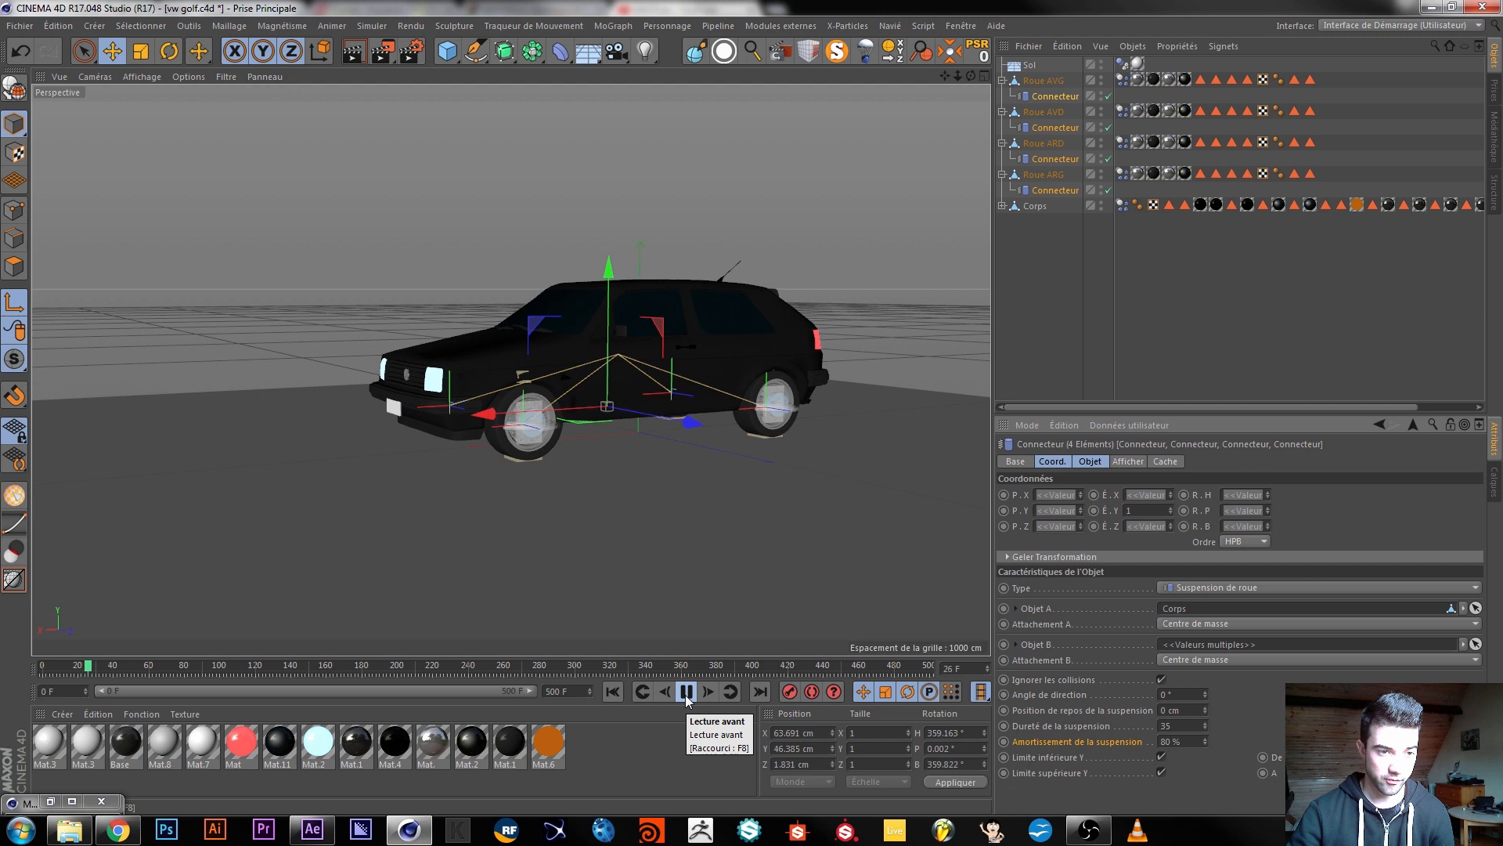
left_click(686, 692)
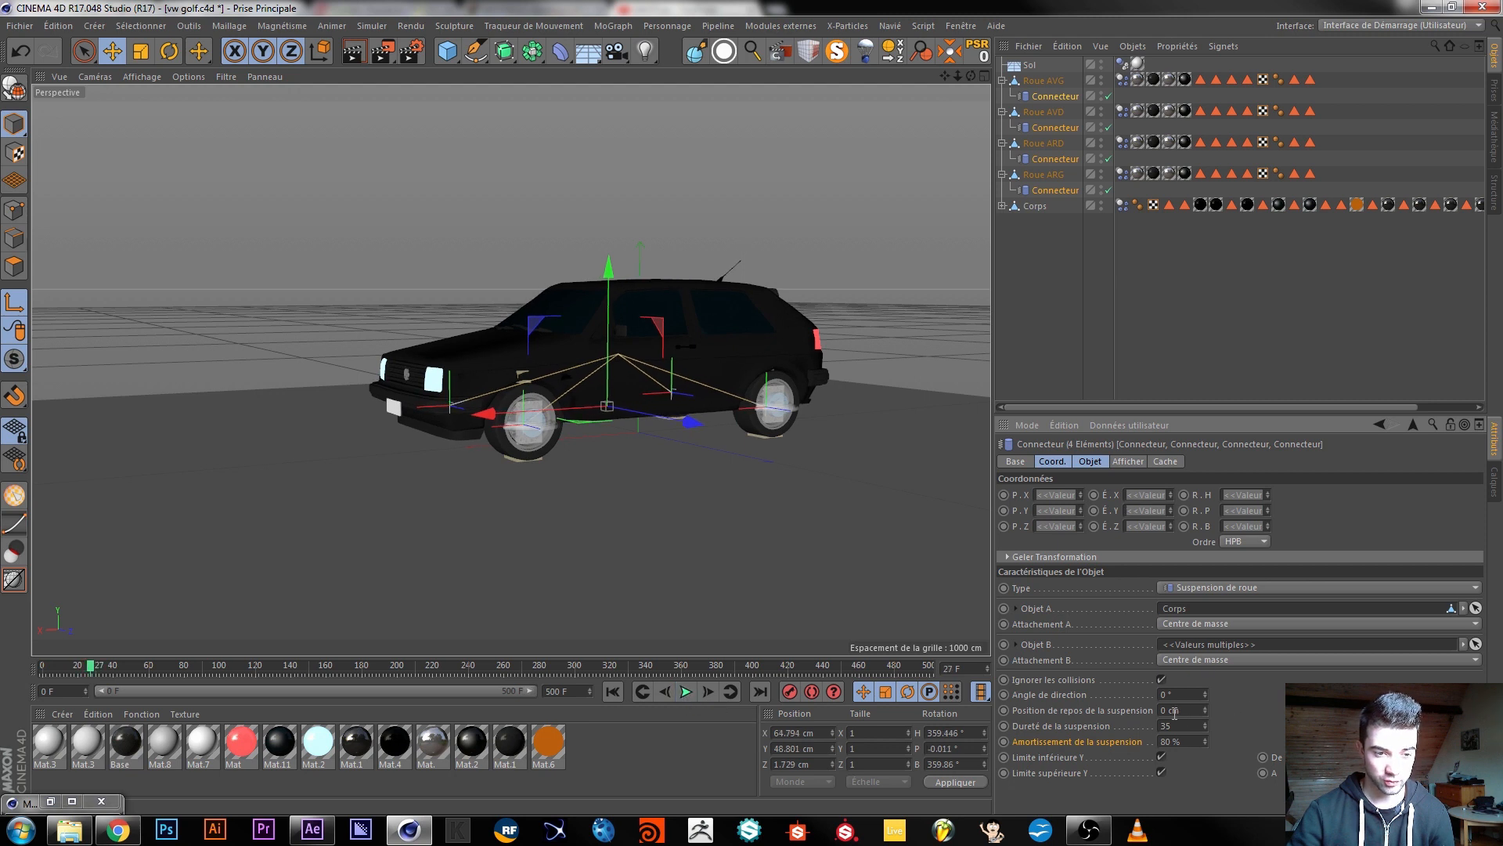
Set Position de repos de la suspension to 43 cm on the four connectors and test the simulation from frame 0.
left_click_drag(1205, 707, 1206, 672)
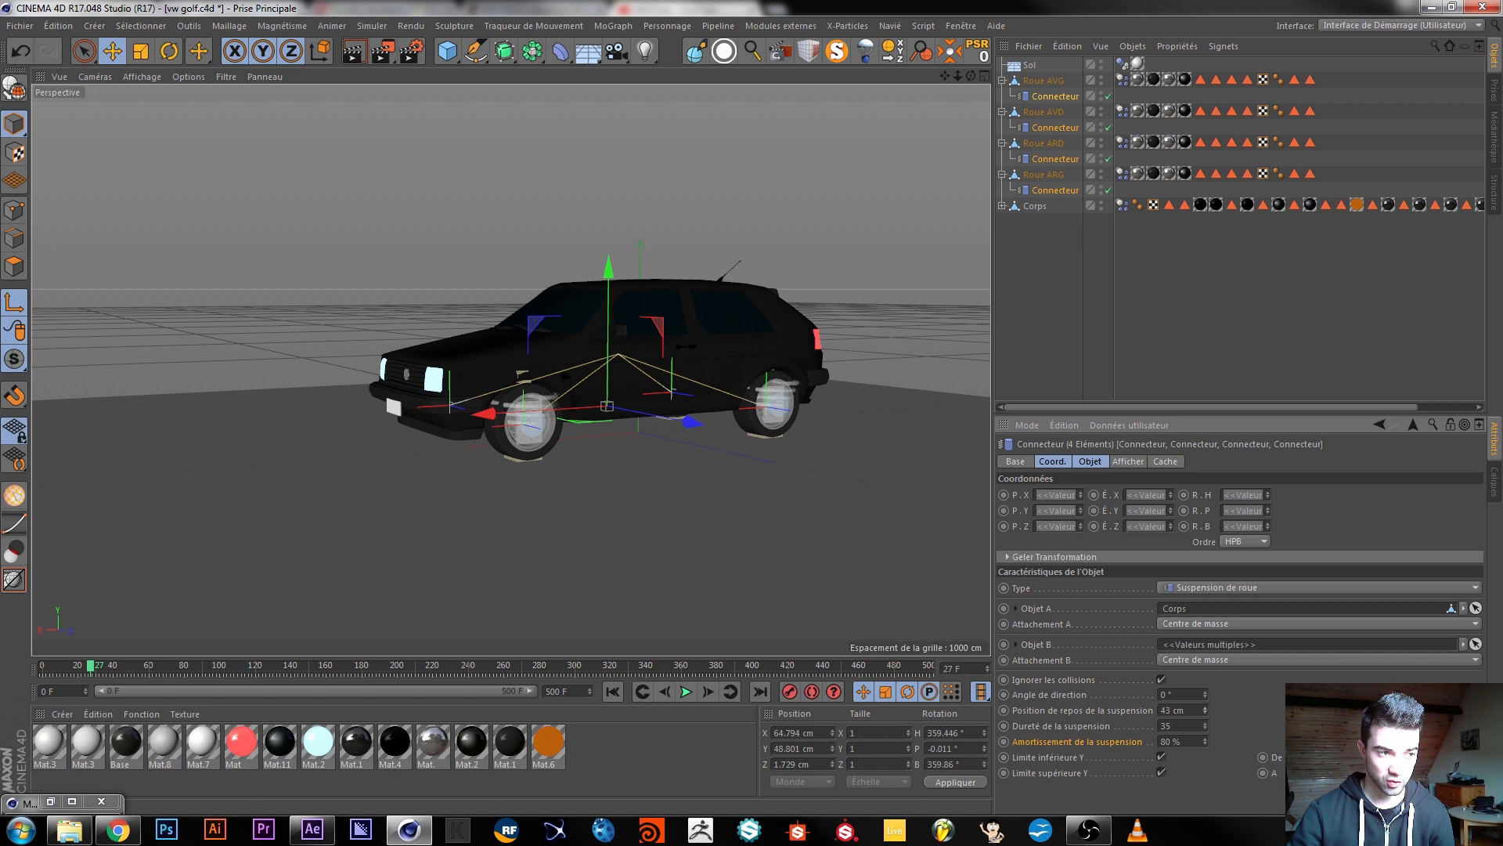
left_click(613, 691)
left_click(686, 691)
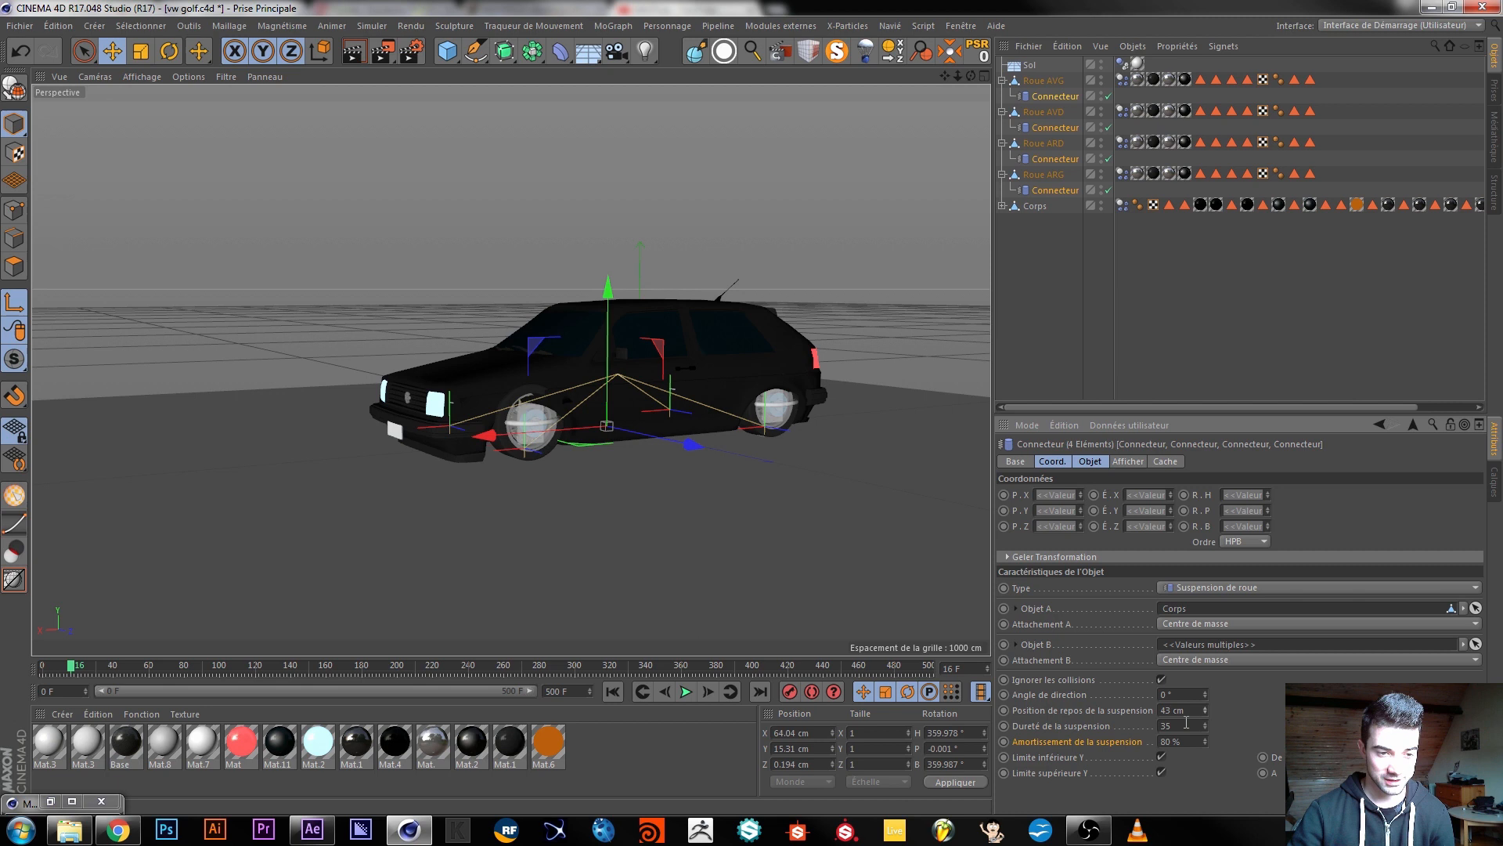
Set Position de repos de la suspension to -6 cm on the four connectors and test the simulation from frame 0.
left_click_drag(1205, 710, 1206, 745)
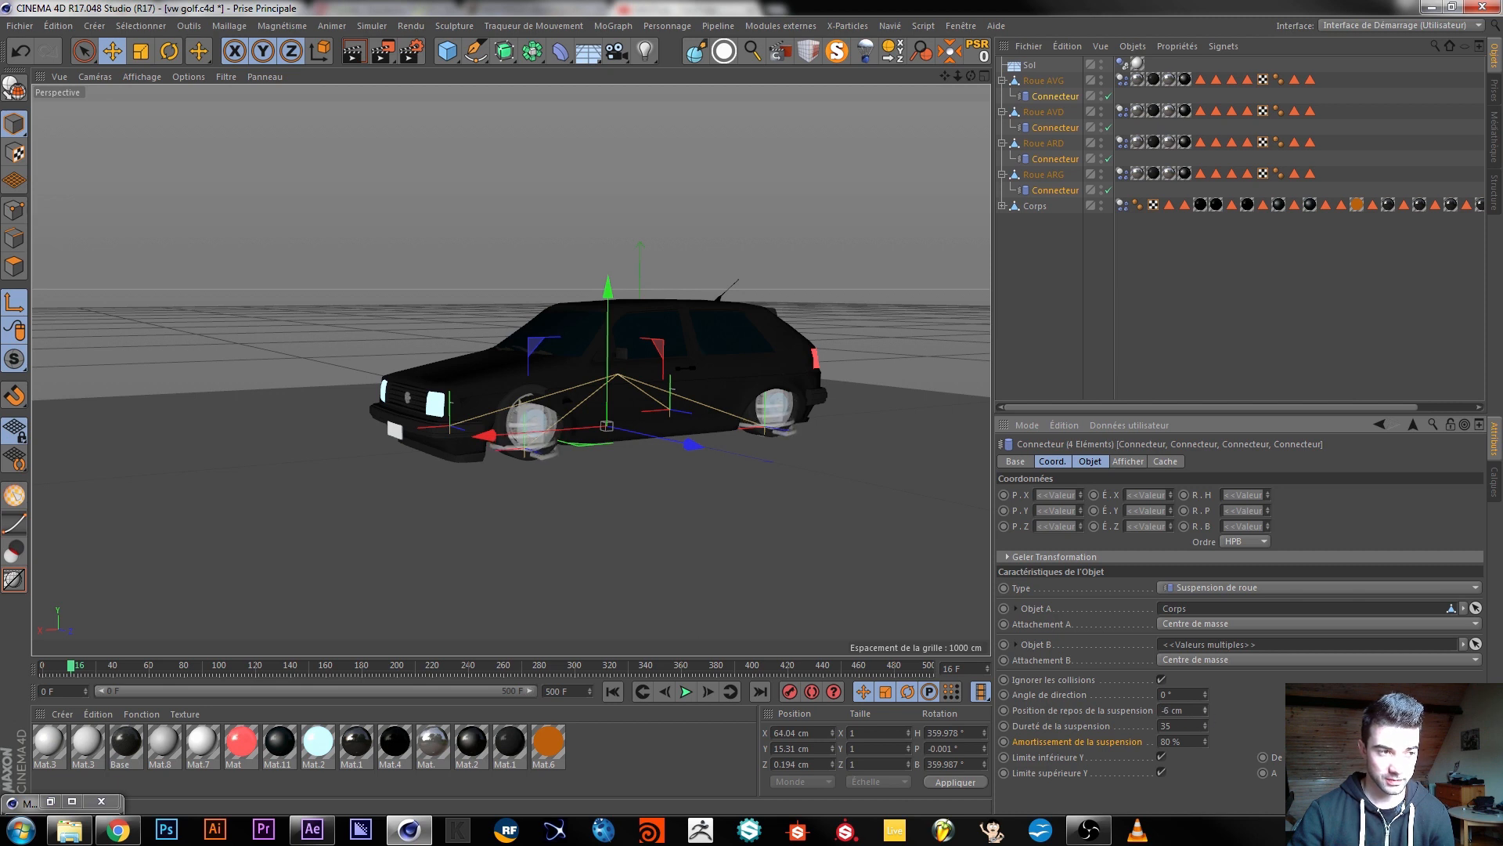
left_click(613, 690)
left_click(687, 691)
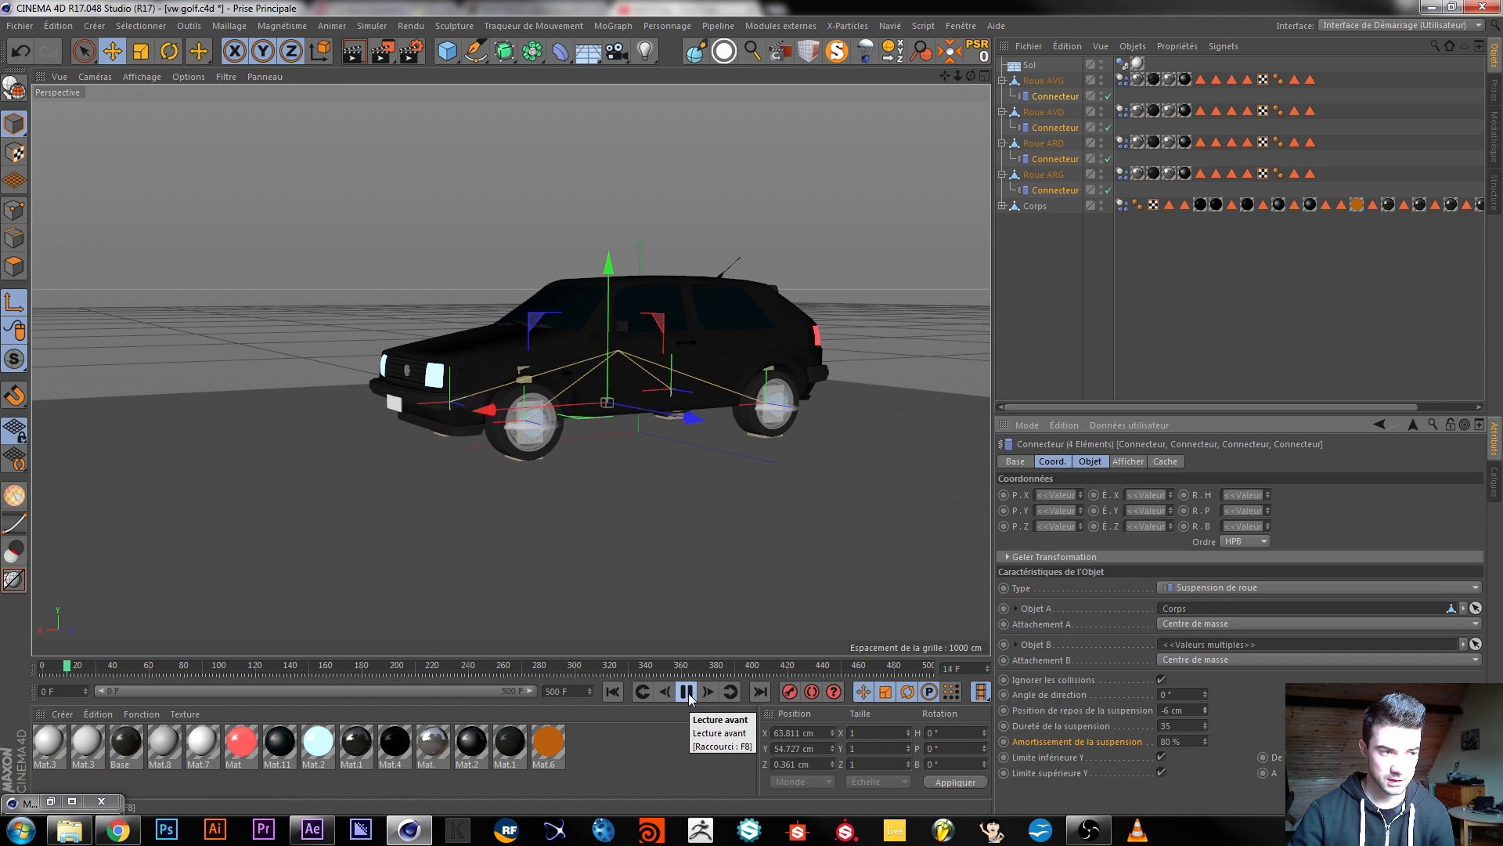
left_click(687, 692)
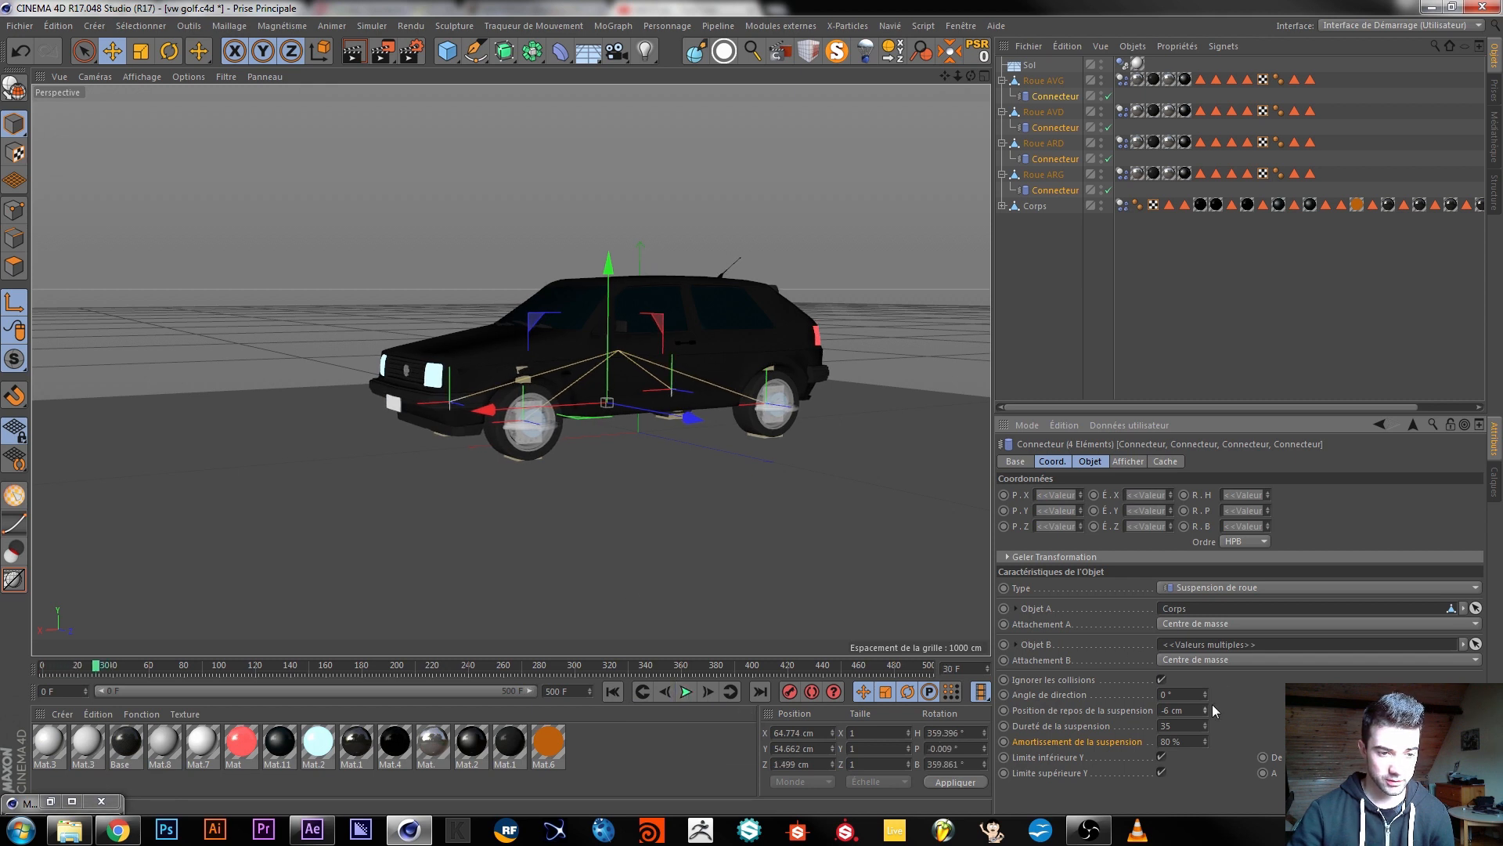
Set Position de repos de la suspension to -2 cm on the four connectors and run the simulation again from frame 0.
left_click_drag(1206, 708, 1206, 704)
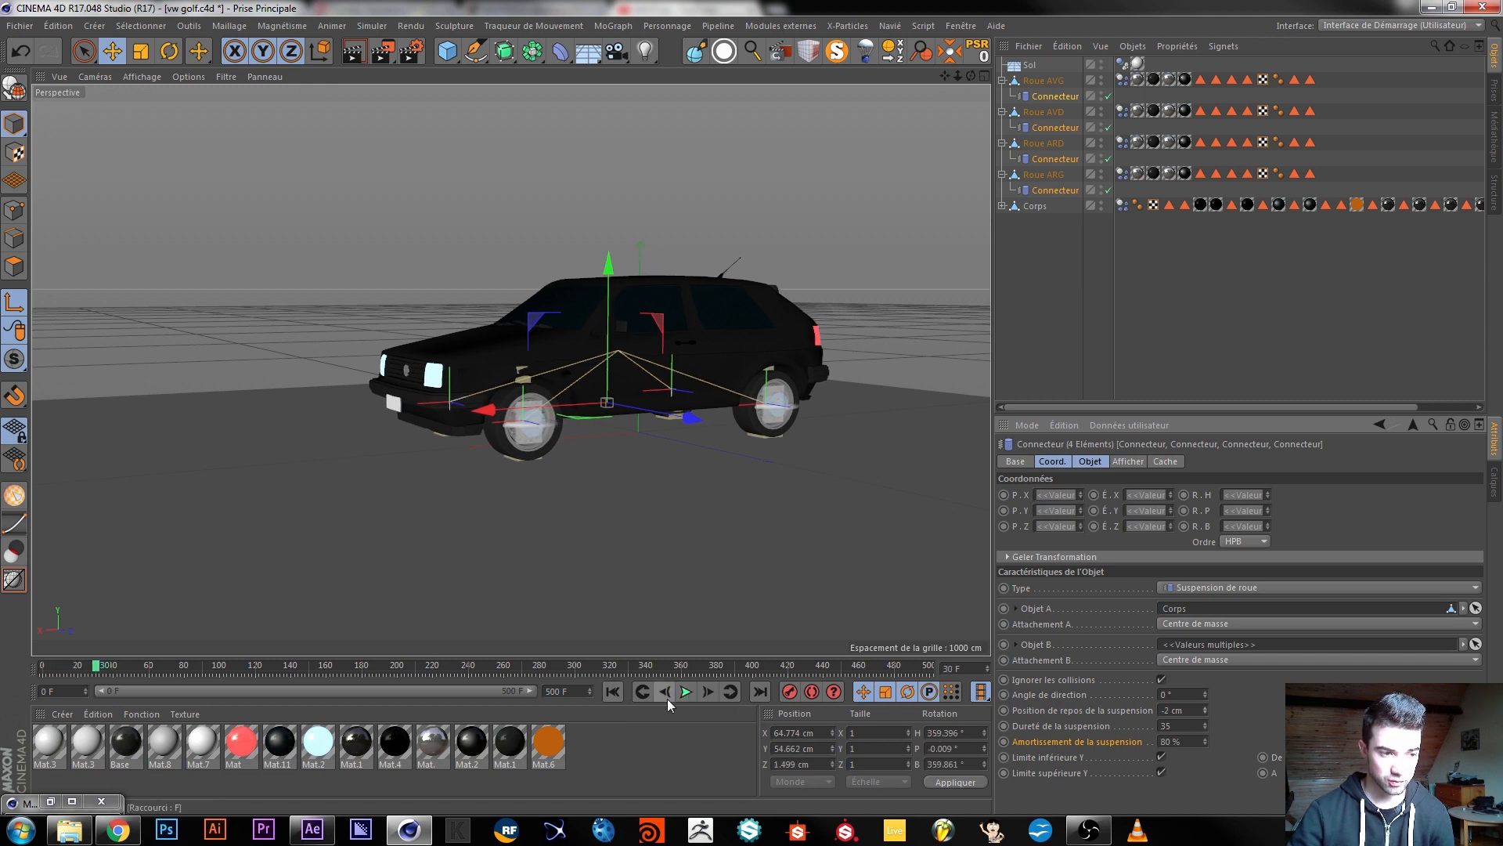
left_click(614, 691)
left_click(687, 692)
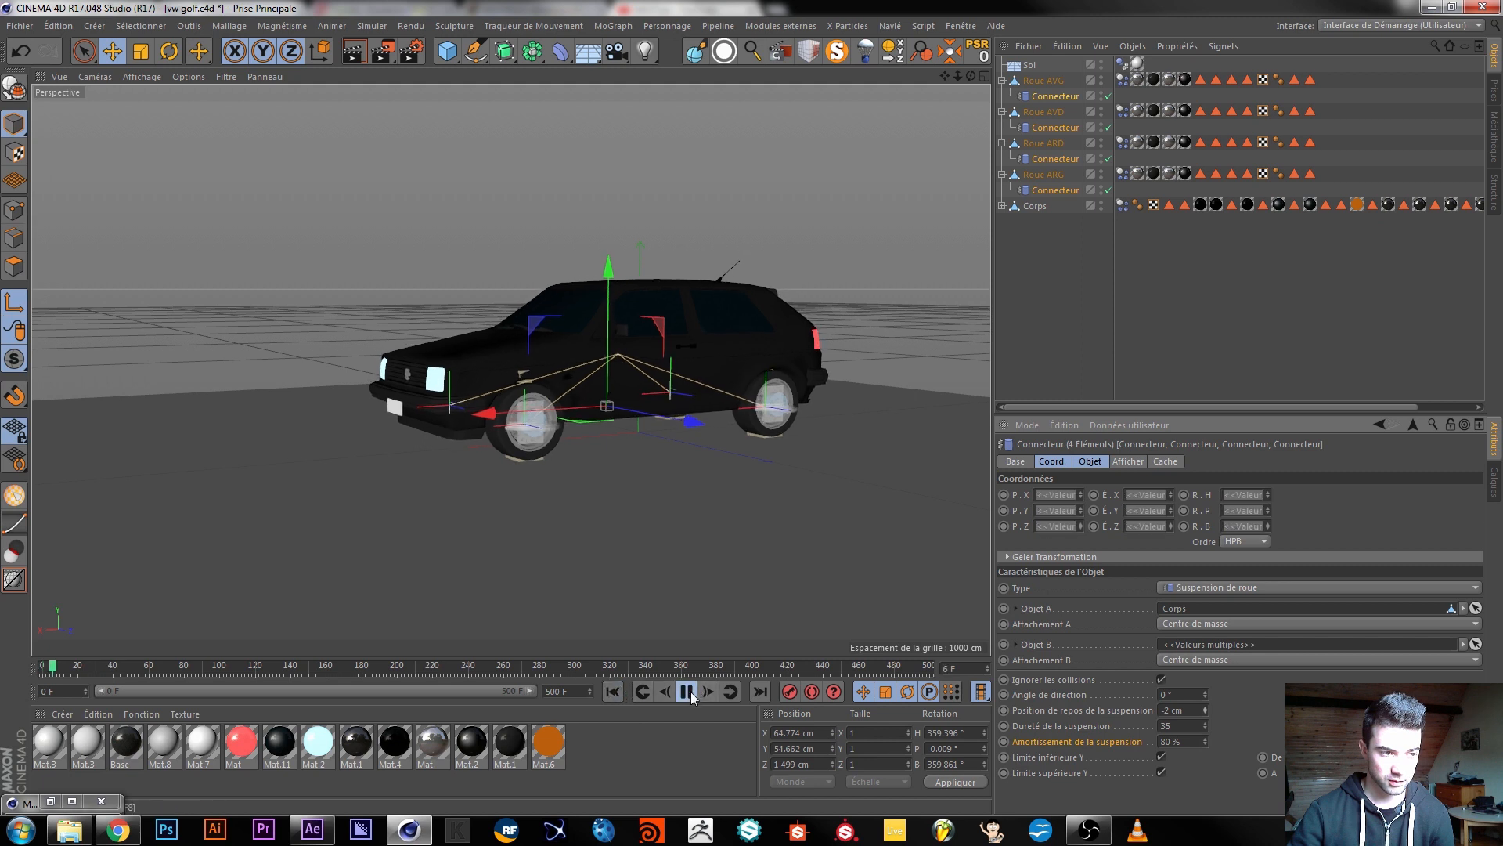
left_click(686, 692)
Set Position de repos de la suspension to -3 cm on the four connectors and continue the simulation briefly.
left_click(1205, 713)
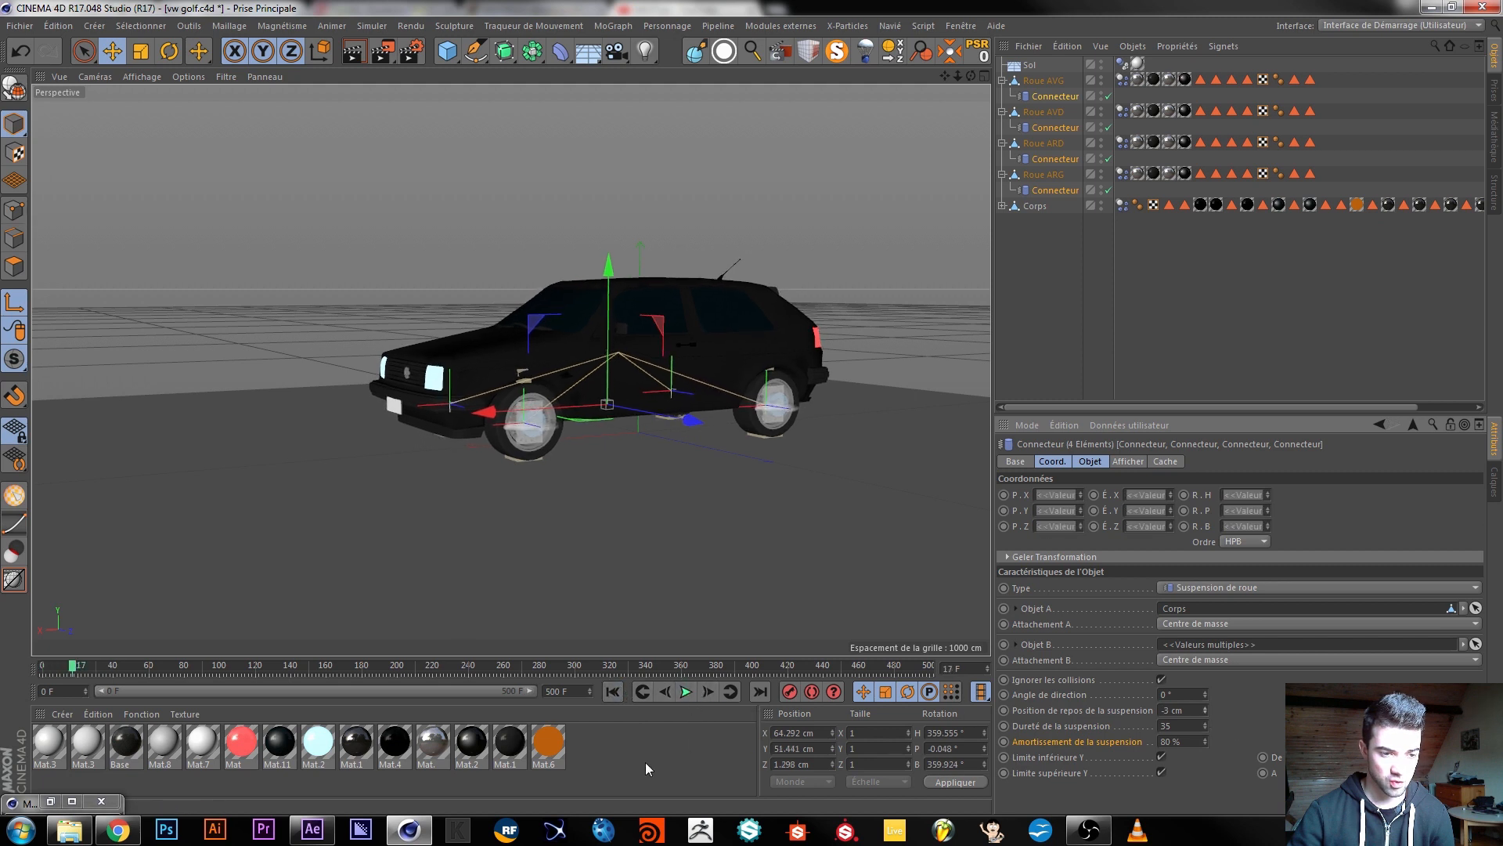
left_click(685, 692)
left_click(686, 692)
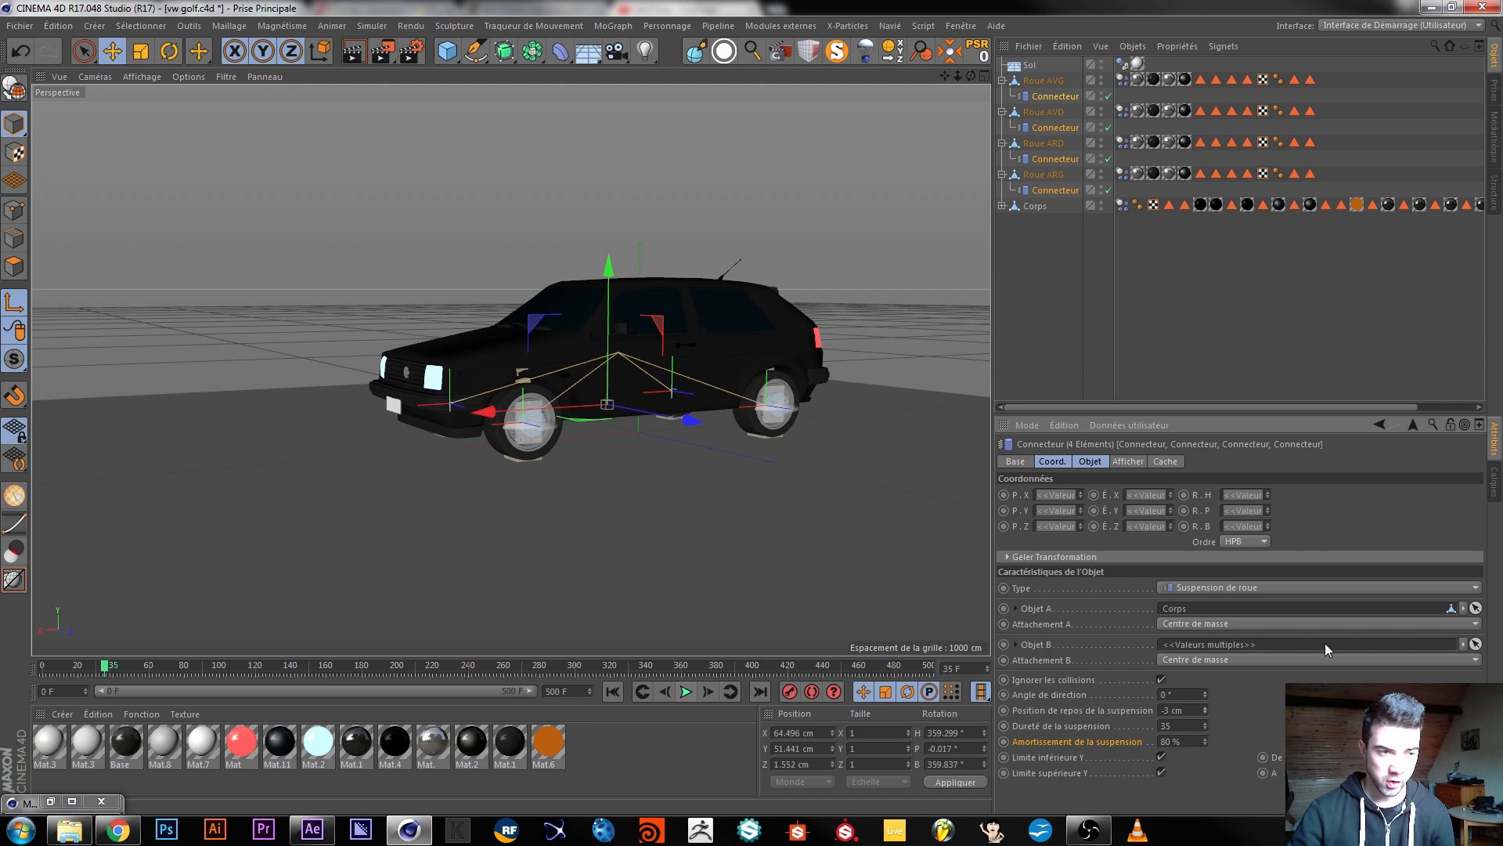
Set Dureté de la suspension to 40 on the four connectors and test the simulation from frame 0.
double_click(1188, 721)
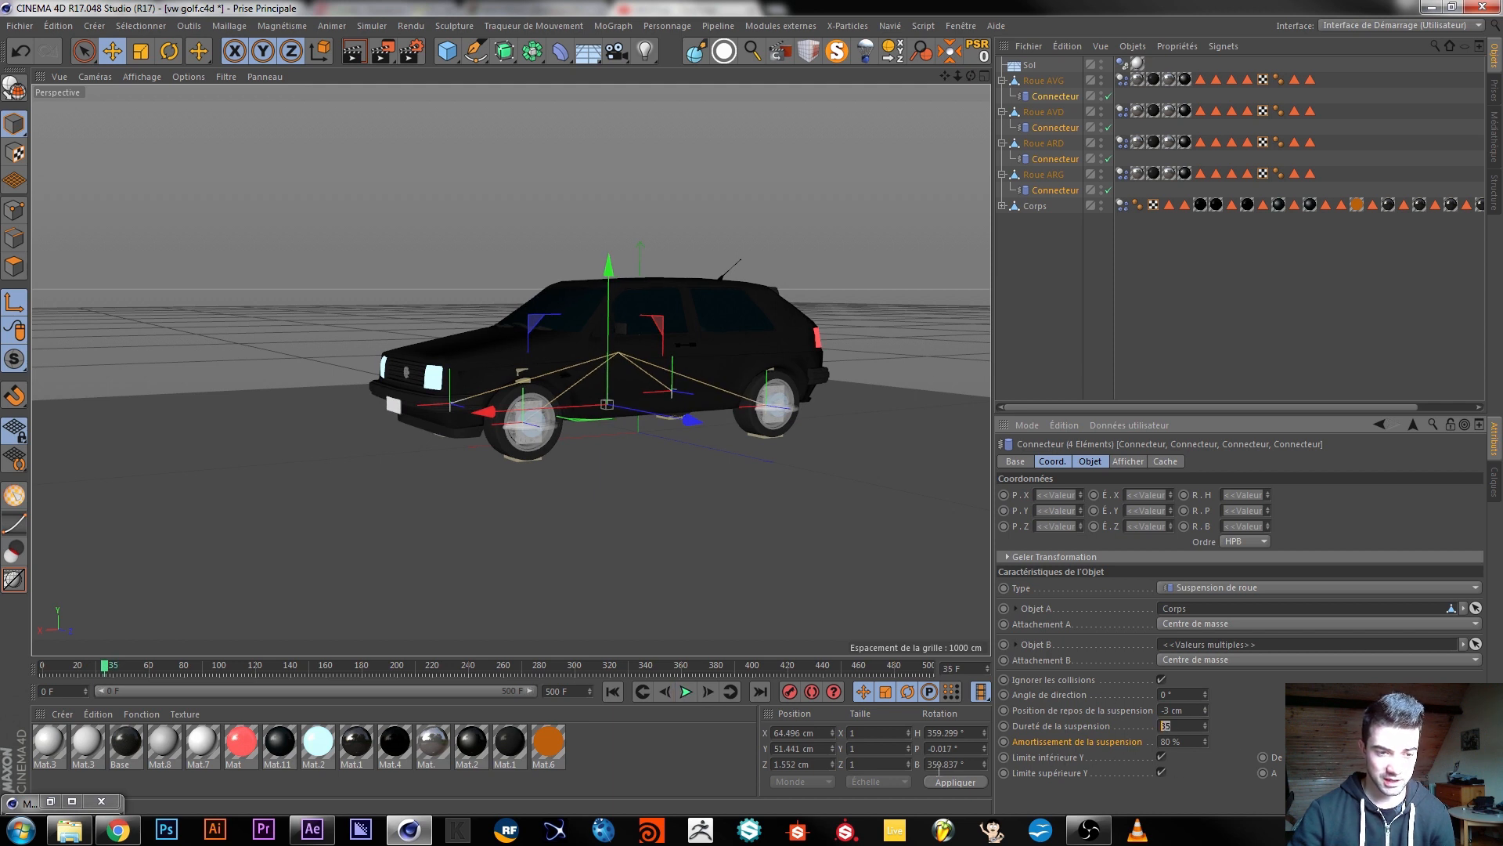
type("40")
key("Return")
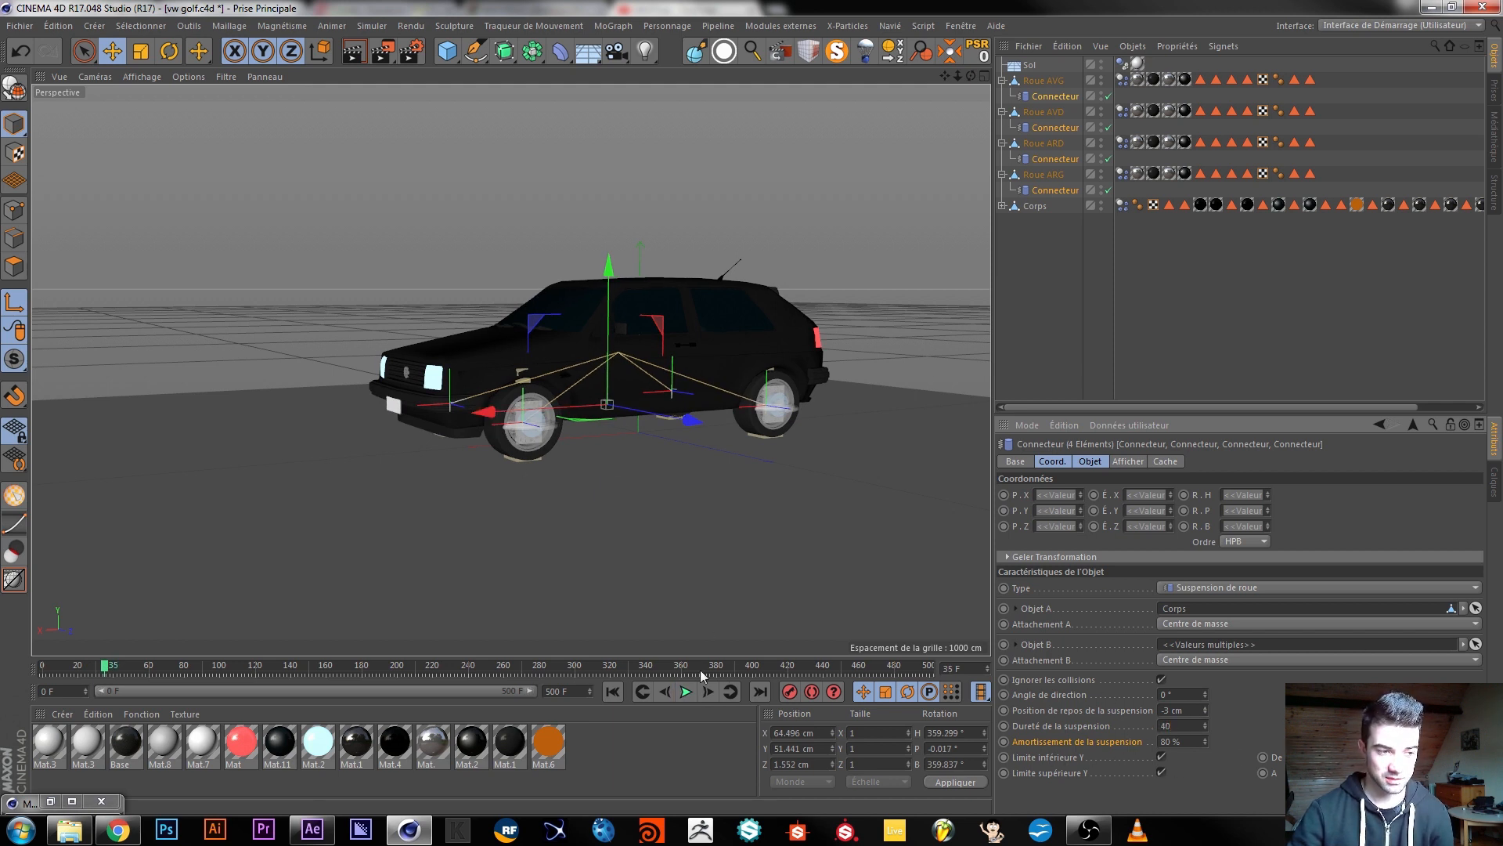
left_click(613, 692)
left_click(686, 691)
left_click(688, 692)
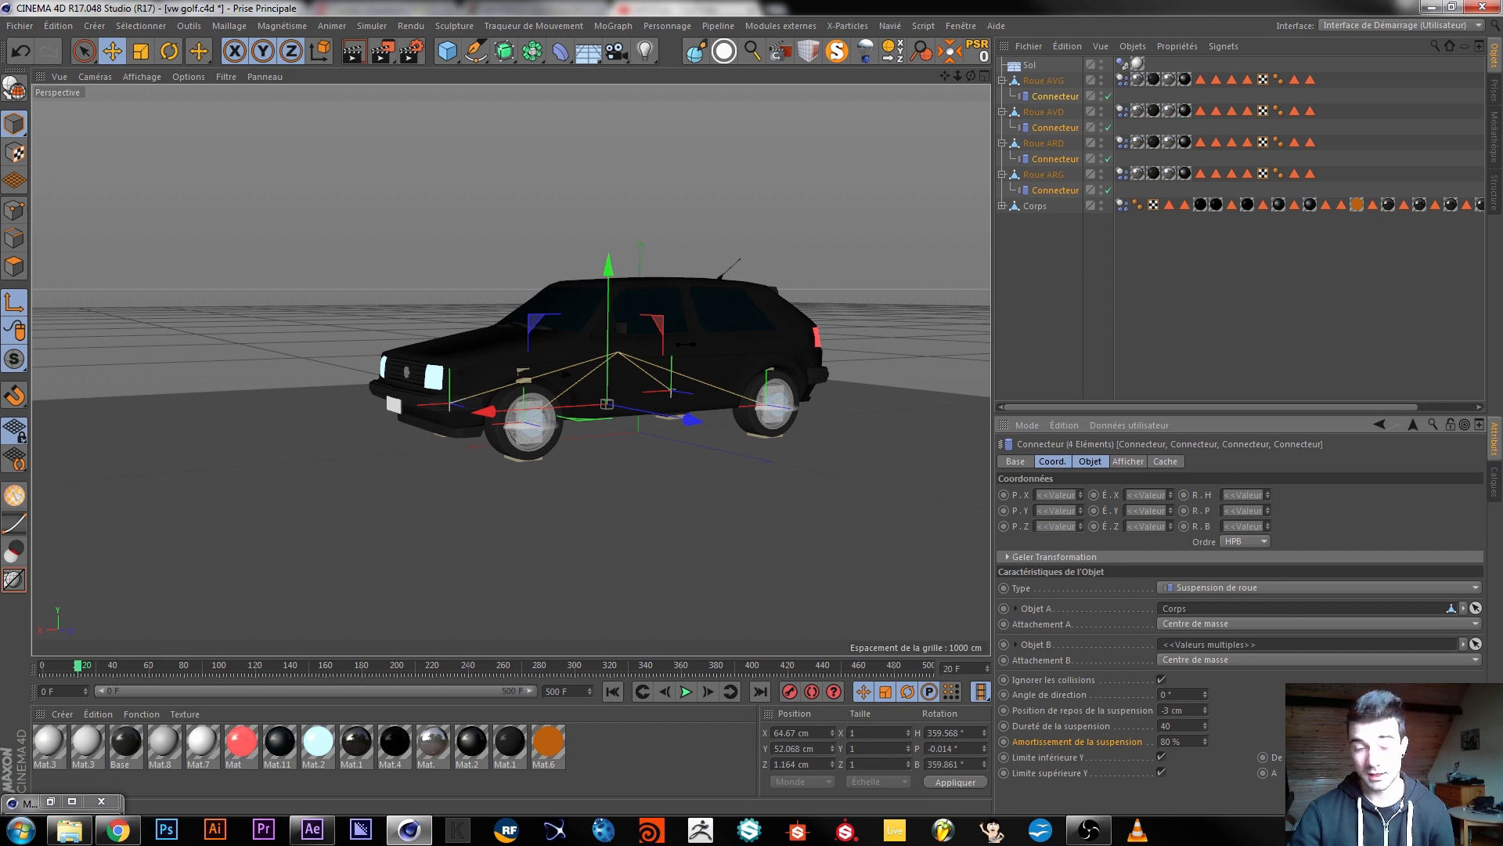
Try out the Angle de direction setting on the four connectors and look at the wheels from the side and front.
left_click(1205, 692)
mouse_move(1206, 693)
left_mouse_down()
mouse_move(1175, 696)
mouse_move(1269, 694)
mouse_move(1216, 694)
left_mouse_up()
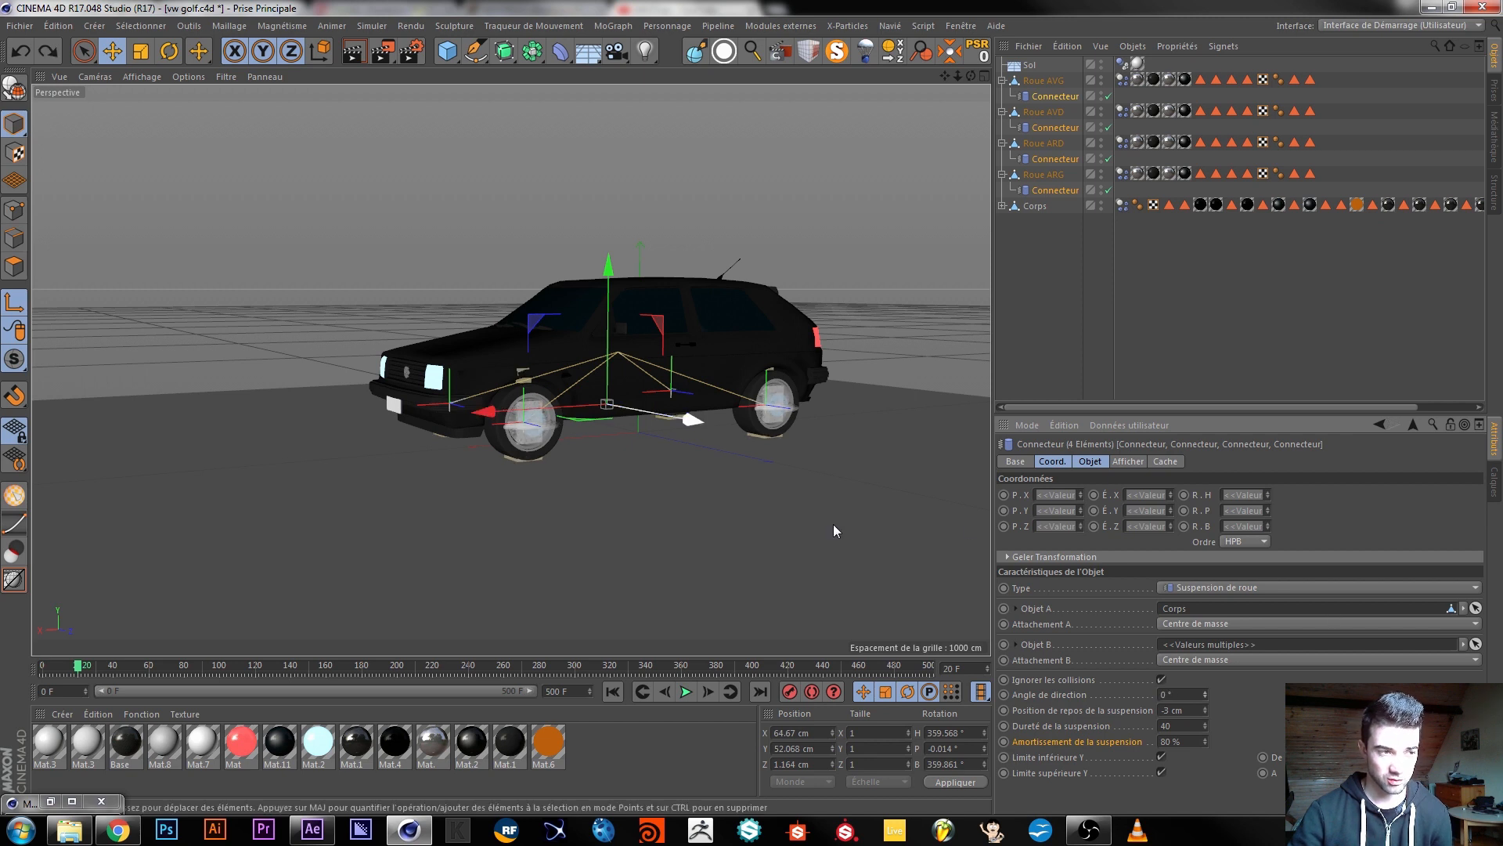
left_click_drag(486, 382, 439, 359, "alt")
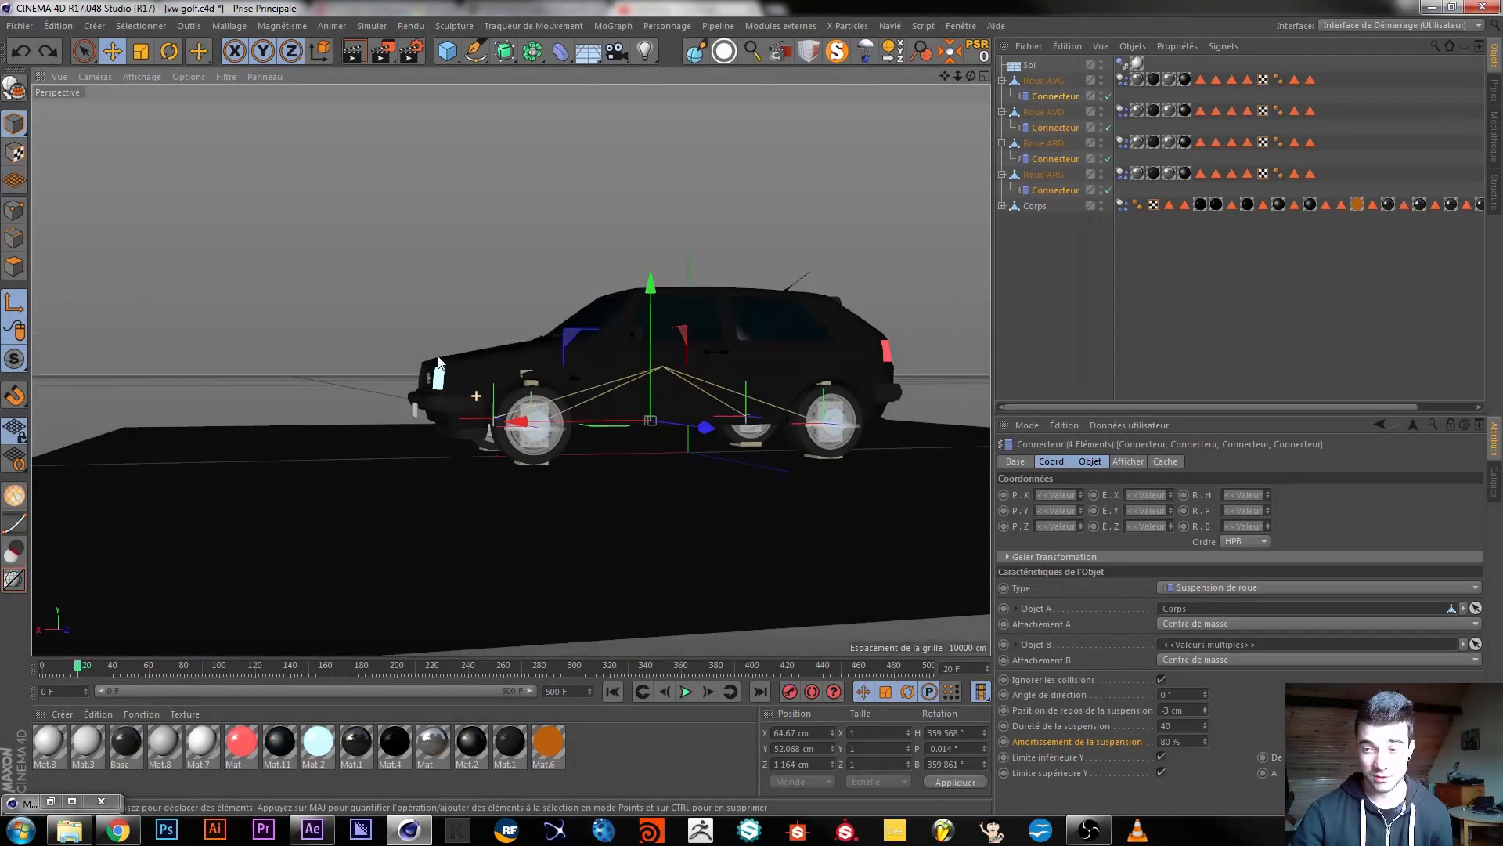
left_click_drag(650, 387, 604, 457, "alt")
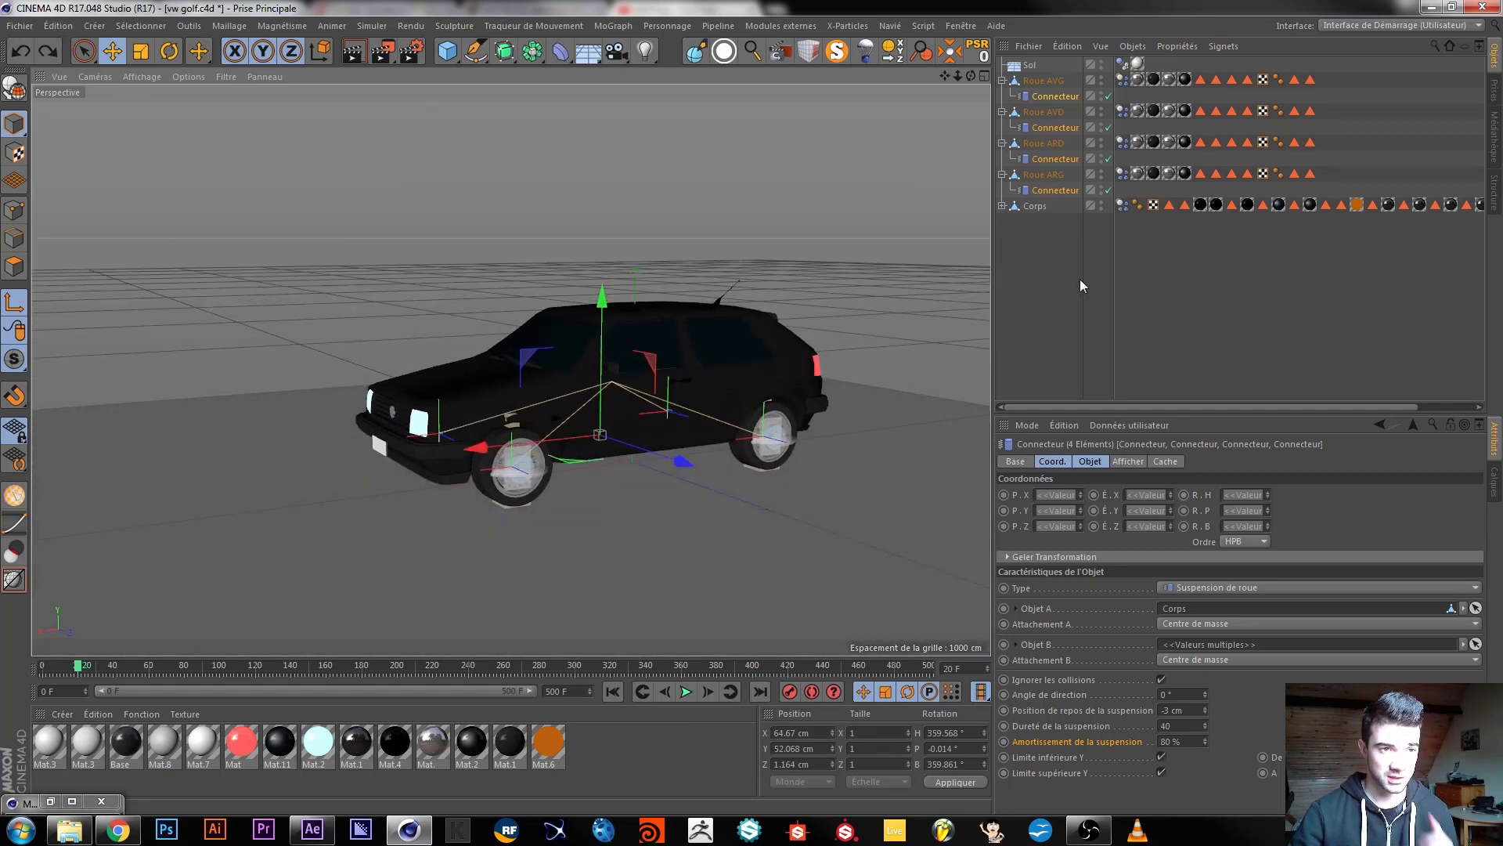
left_click(1034, 271)
left_click(1003, 81)
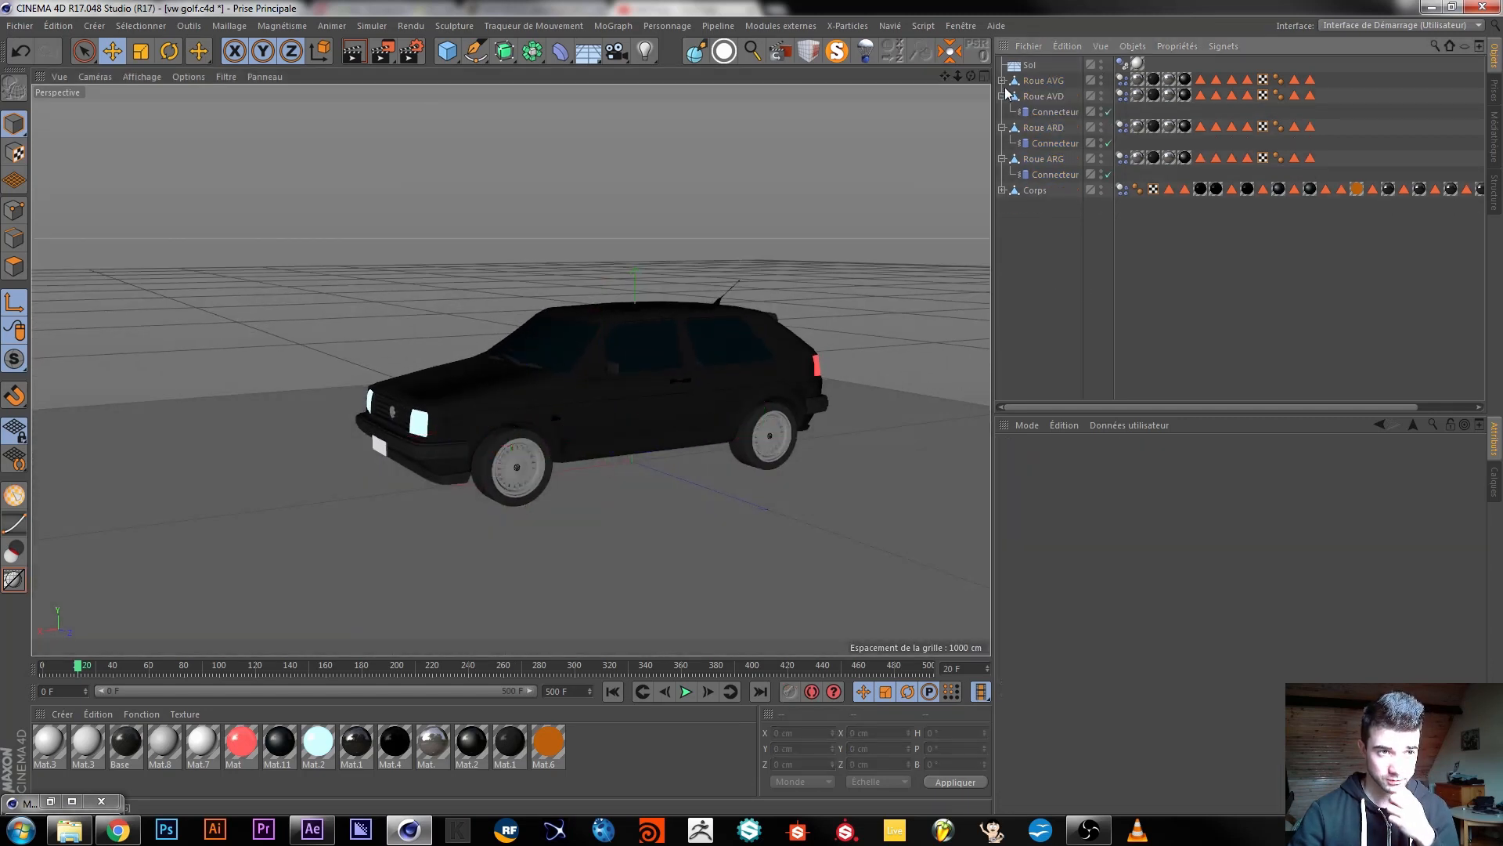
left_click(1002, 96)
left_click(1002, 112)
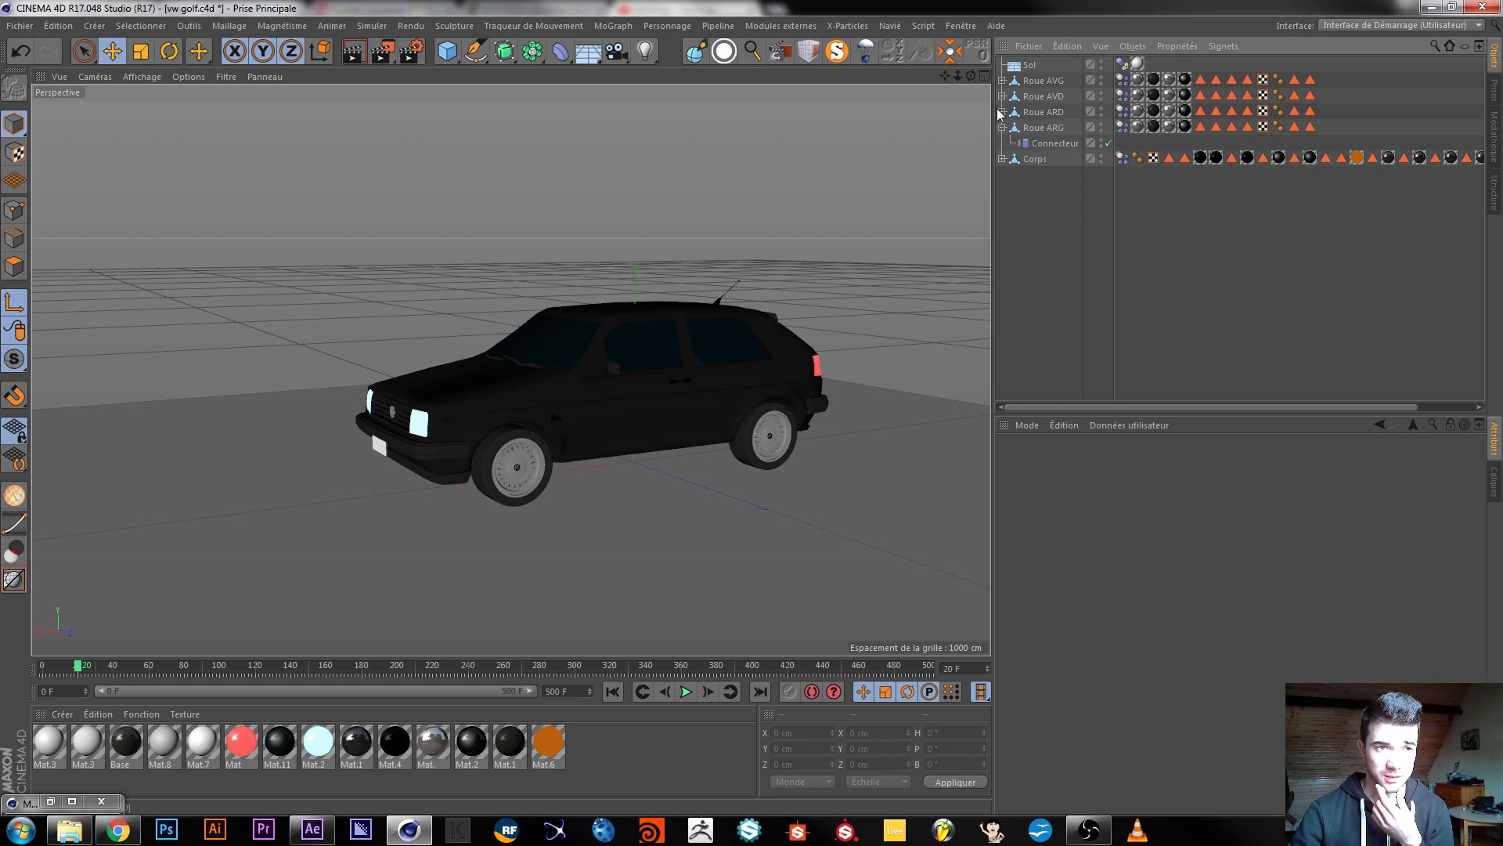
left_click(1002, 128)
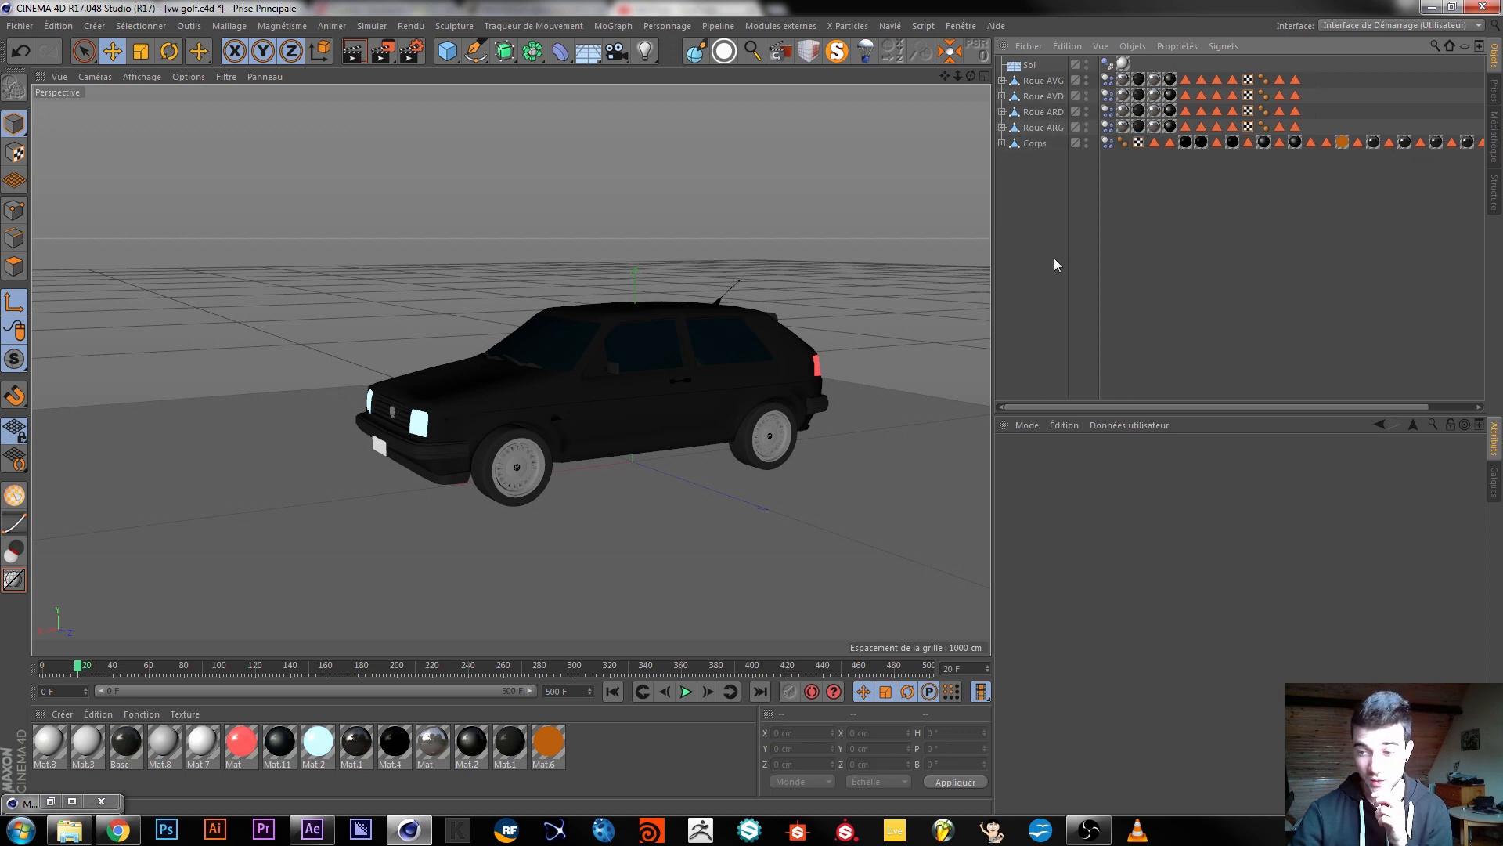
left_click_drag(712, 401, 708, 388, "alt")
middle_click_drag(708, 389, 625, 427, "alt")
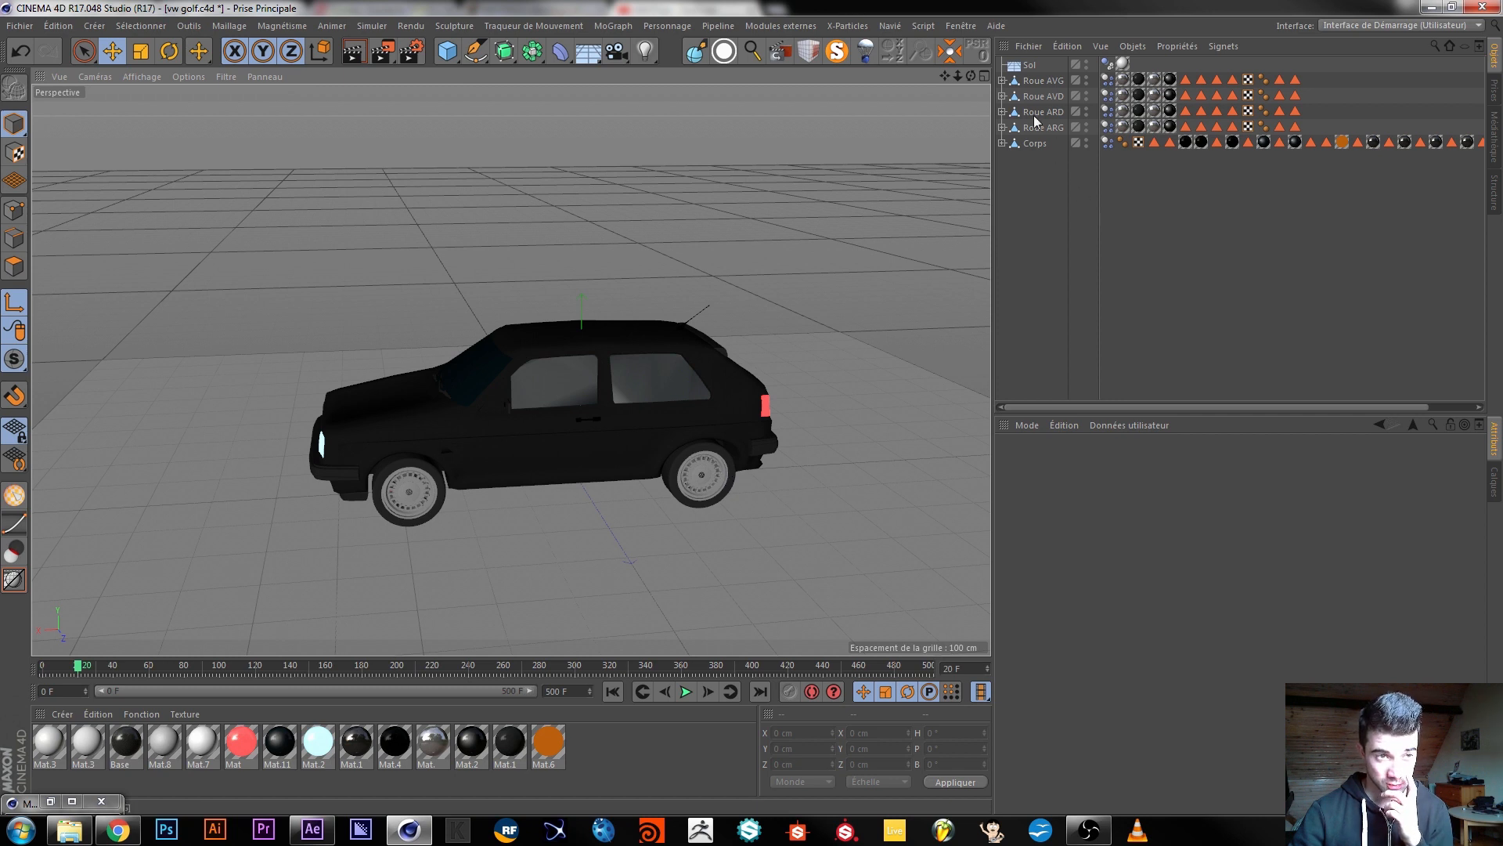
left_click(1003, 127)
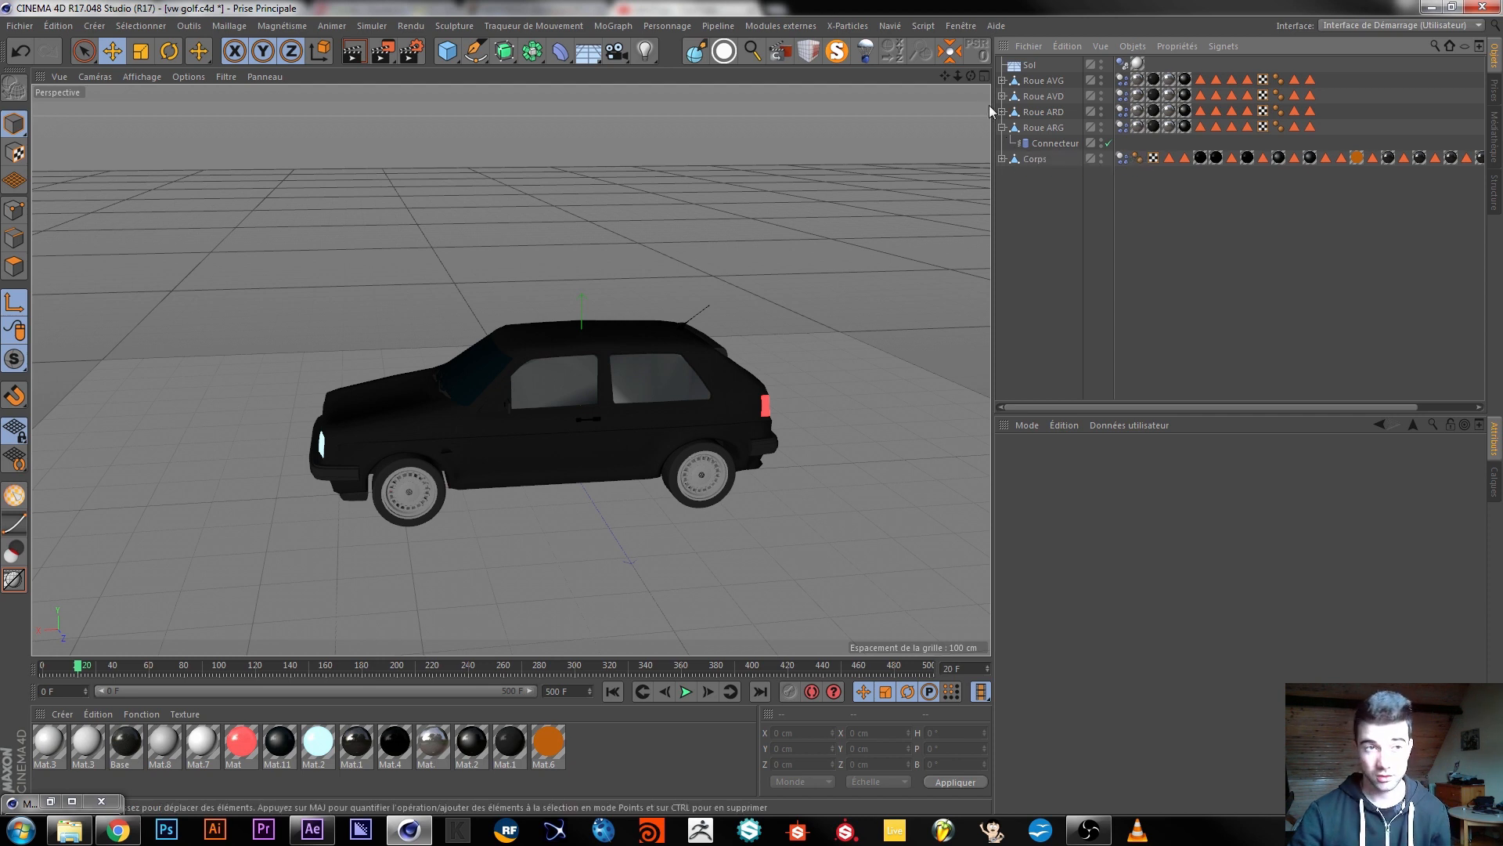
left_click(1003, 112)
left_click(1003, 96)
left_click(1002, 81)
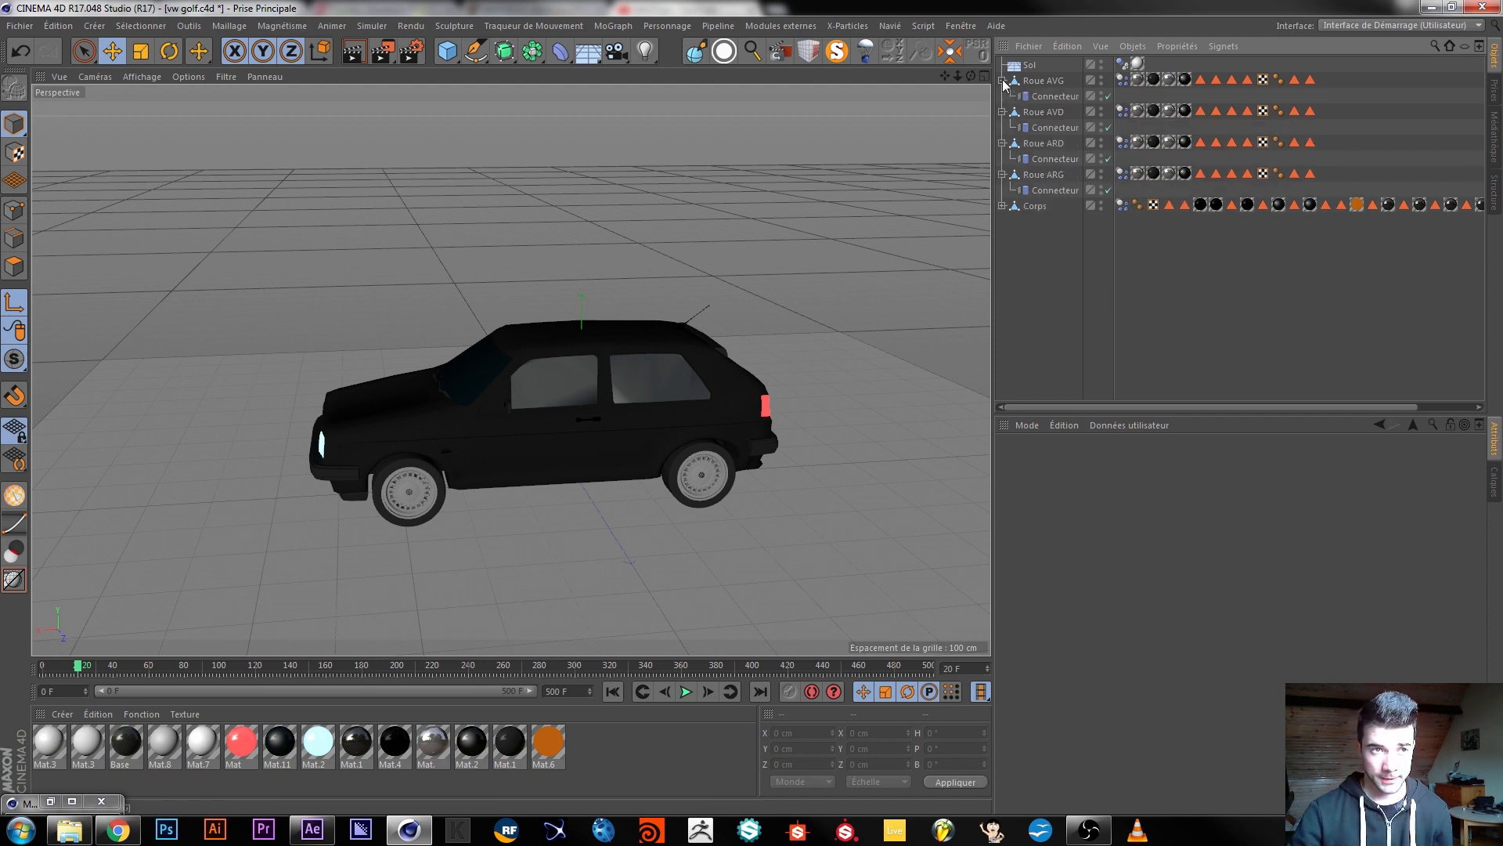
left_click_drag(460, 469, 472, 452, "alt")
middle_click_drag(472, 451, 627, 428, "alt")
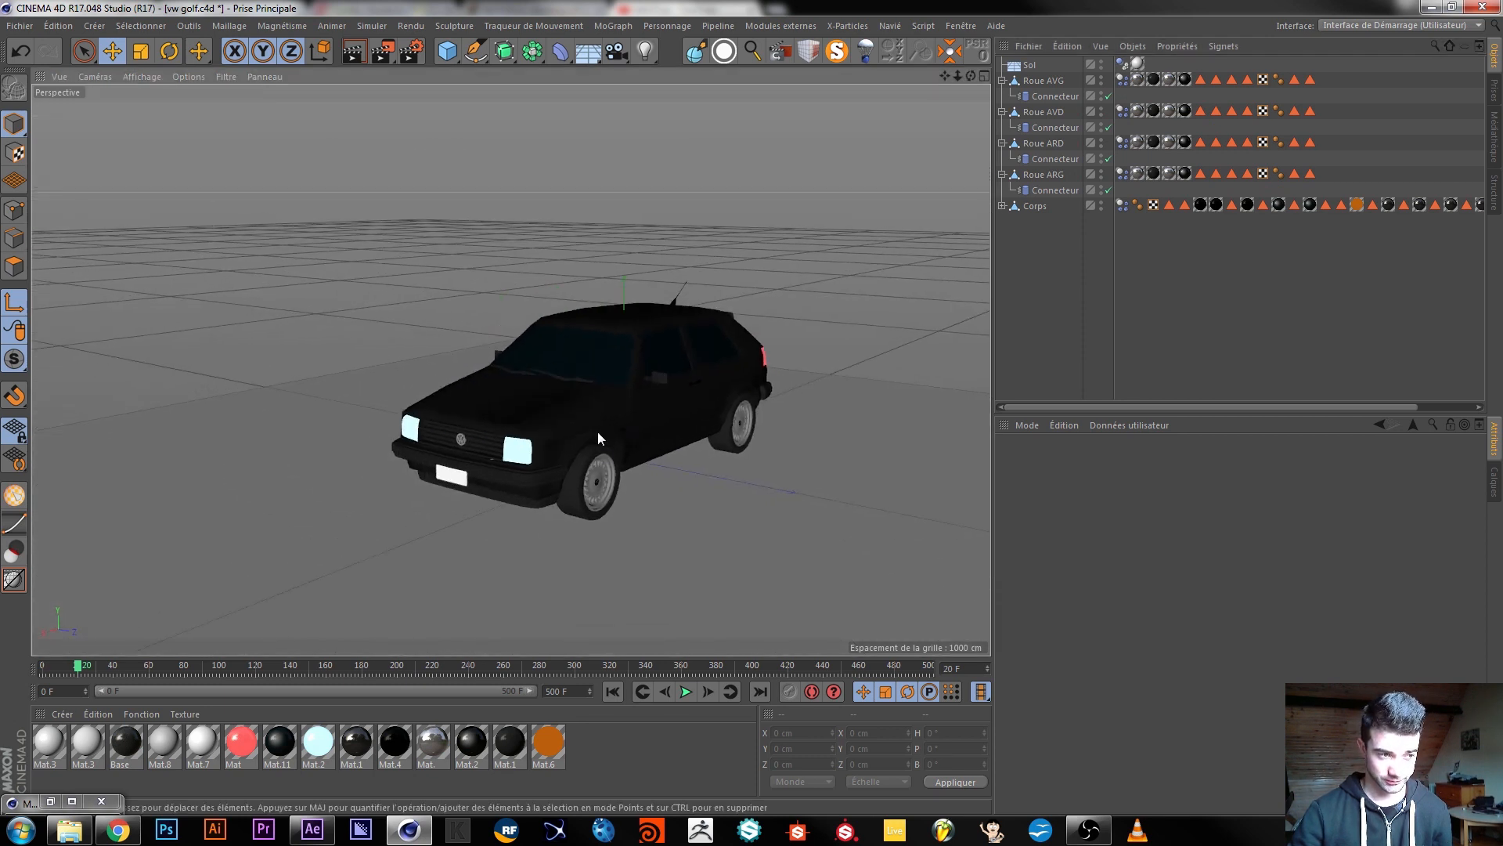
left_click_drag(598, 432, 627, 484, "alt")
left_click_drag(735, 403, 657, 415, "alt")
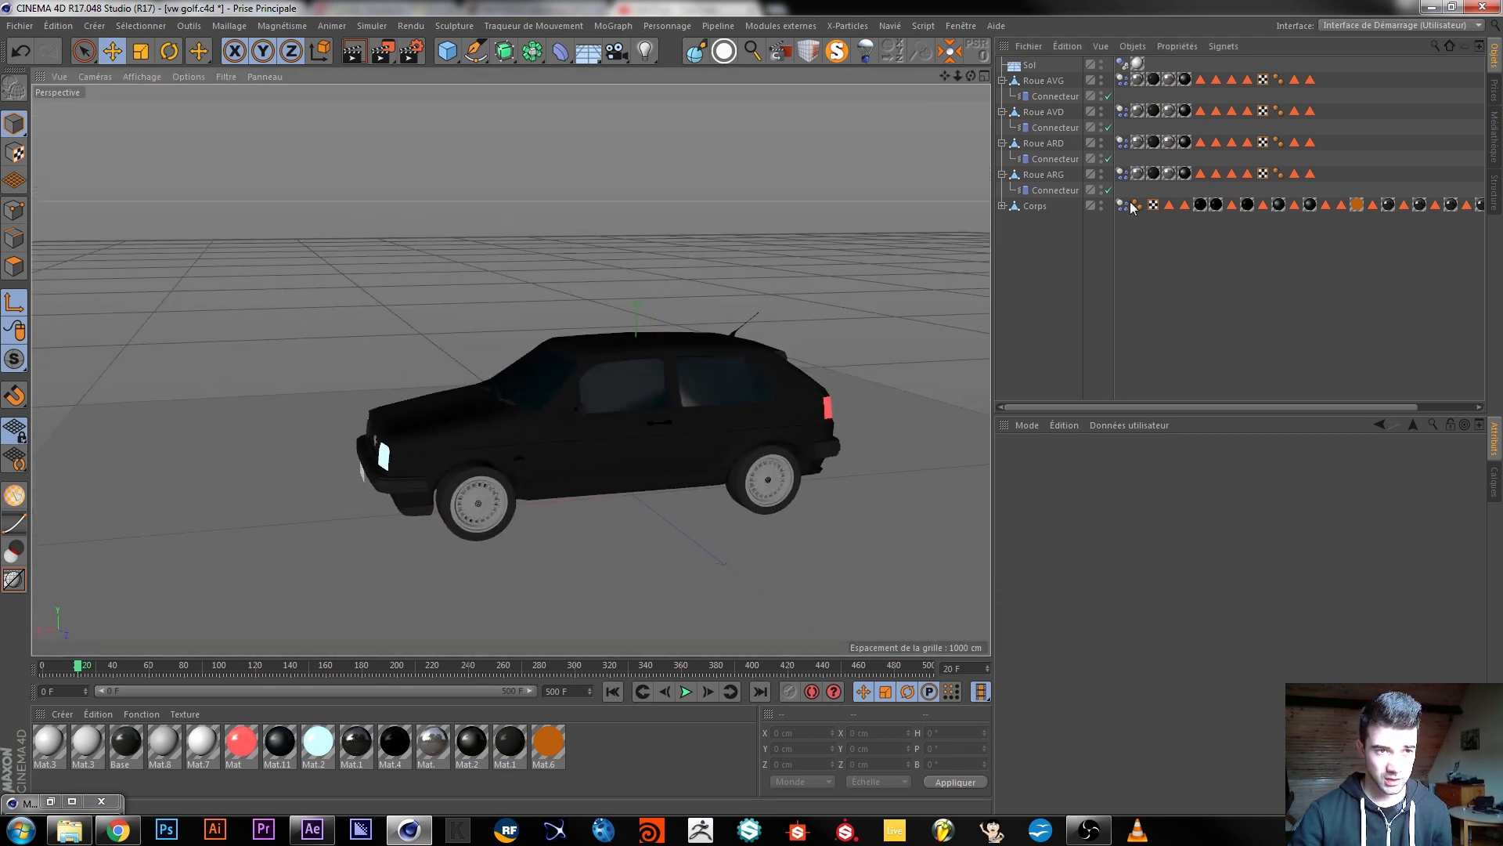
Add a Moteur dynamics object to the scene.
left_click(1048, 147)
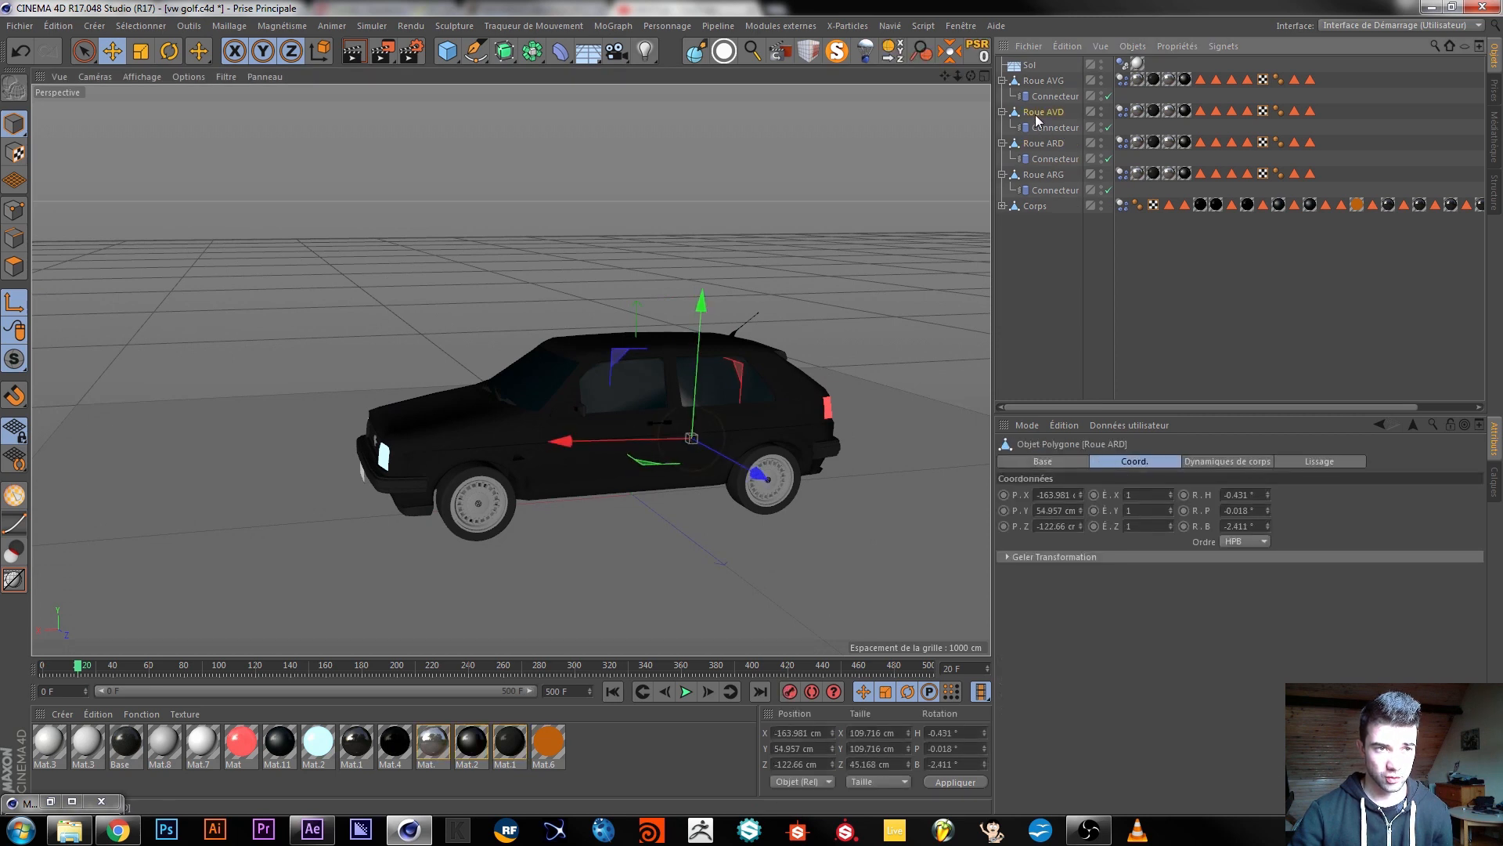
left_click(1043, 112)
left_click(1043, 81)
left_click(1047, 114)
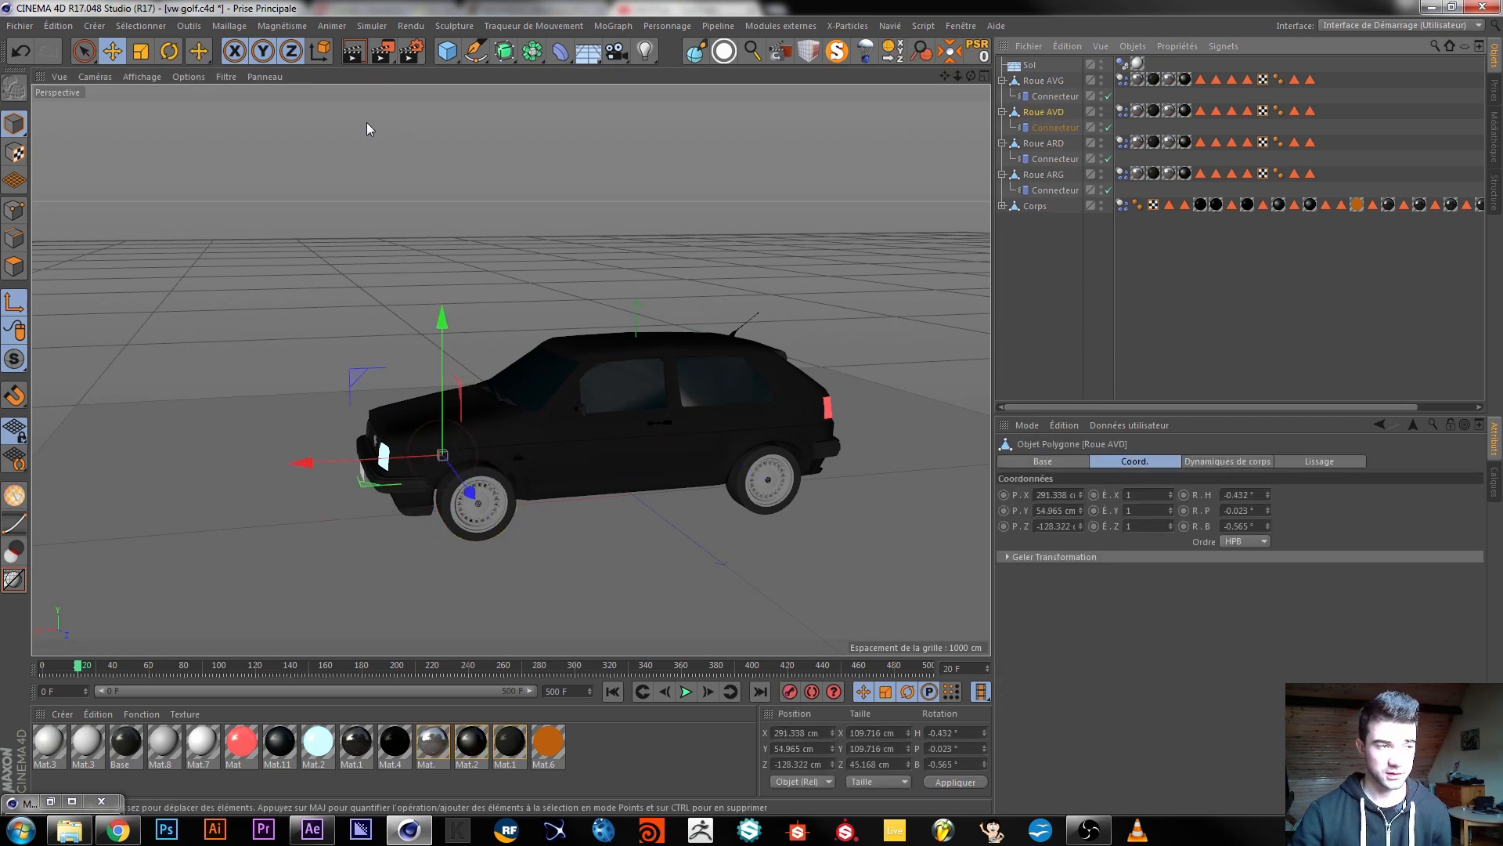
left_click(372, 26)
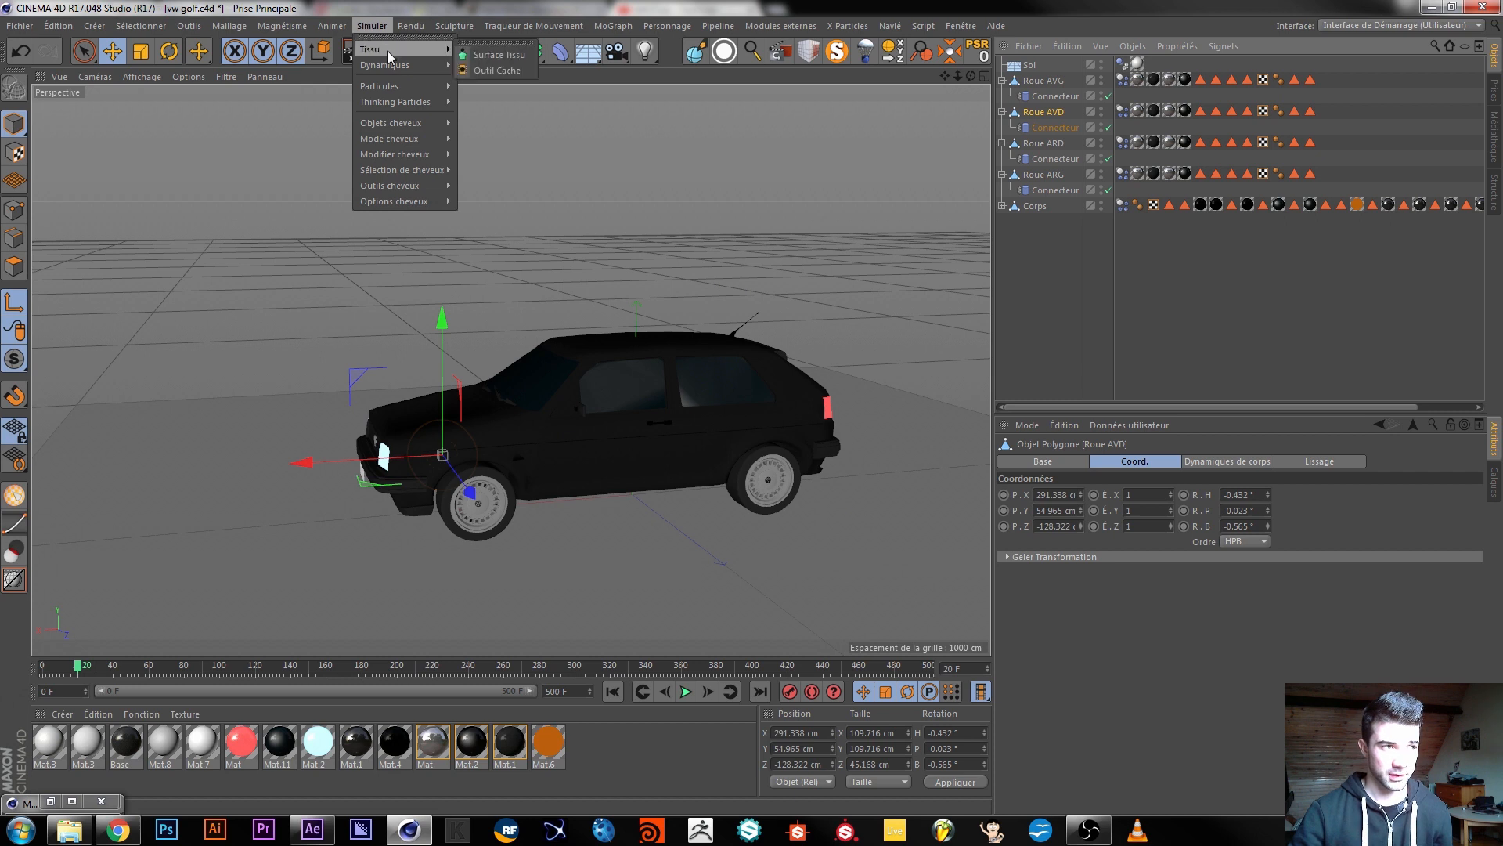
mouse_move(394, 67)
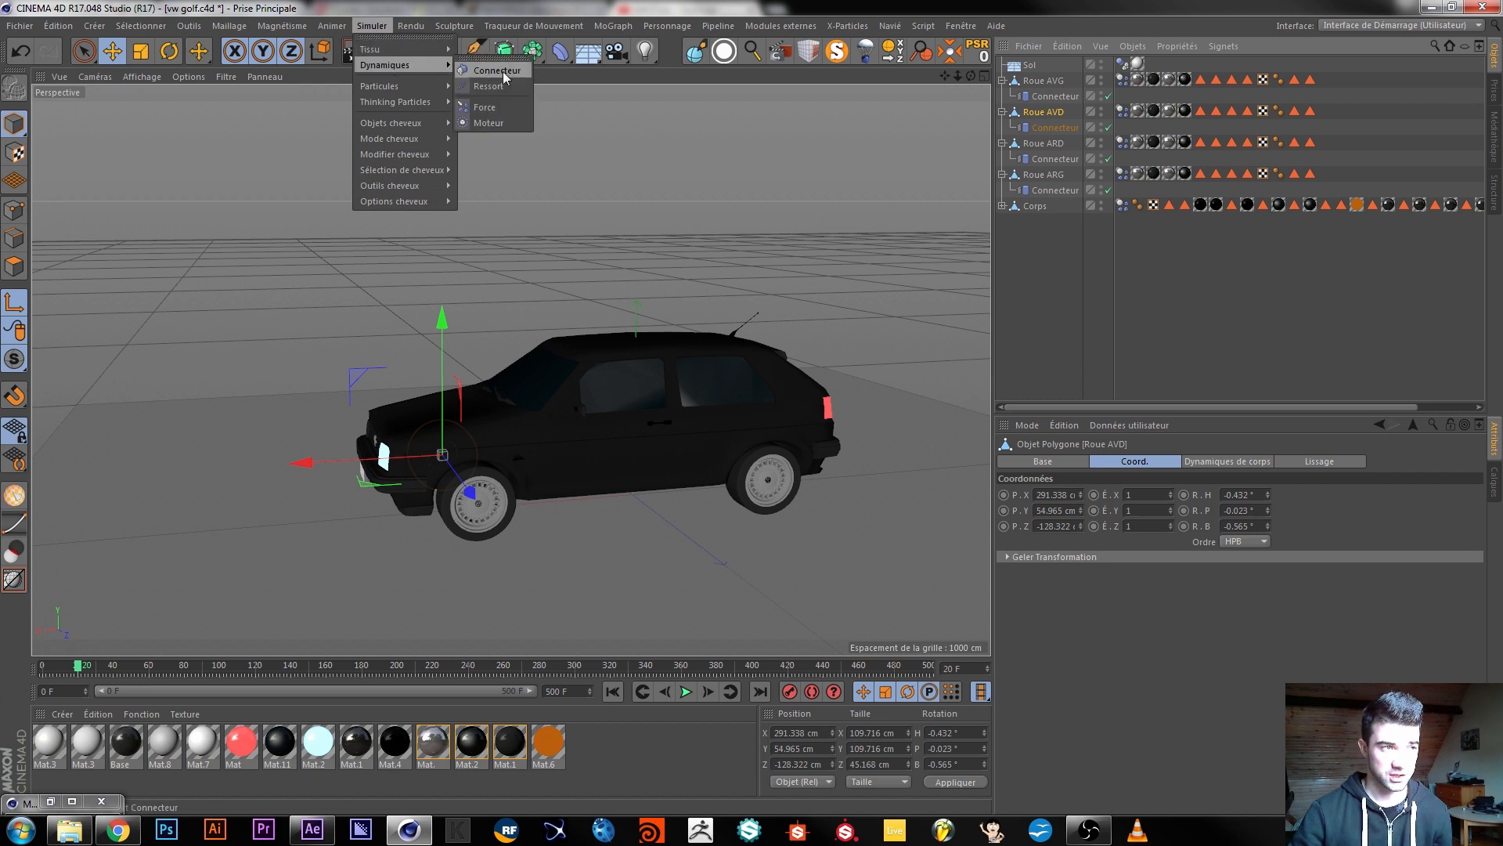
left_click(486, 123)
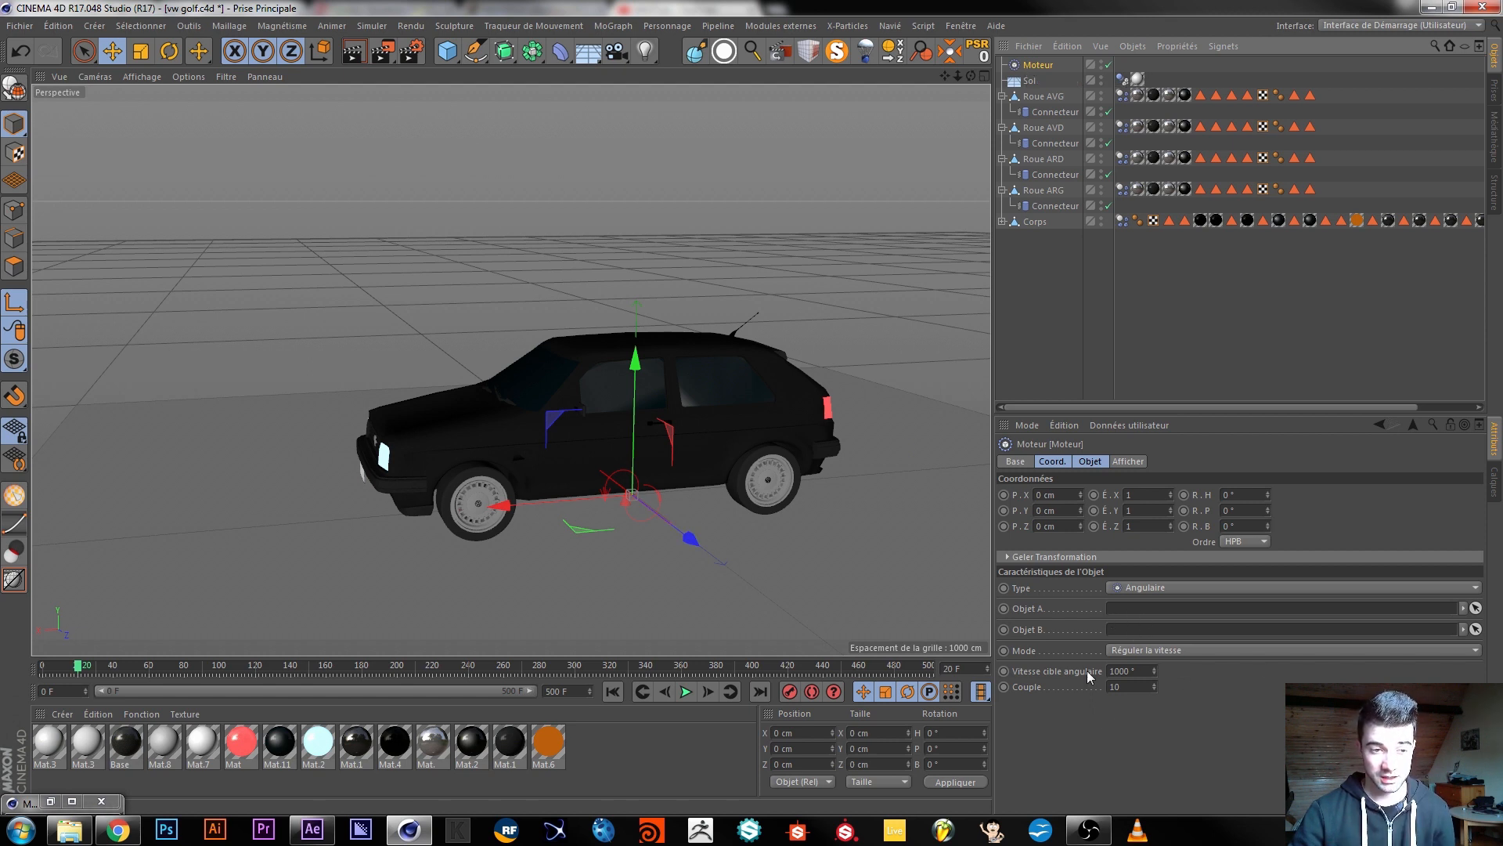
left_click(1138, 687)
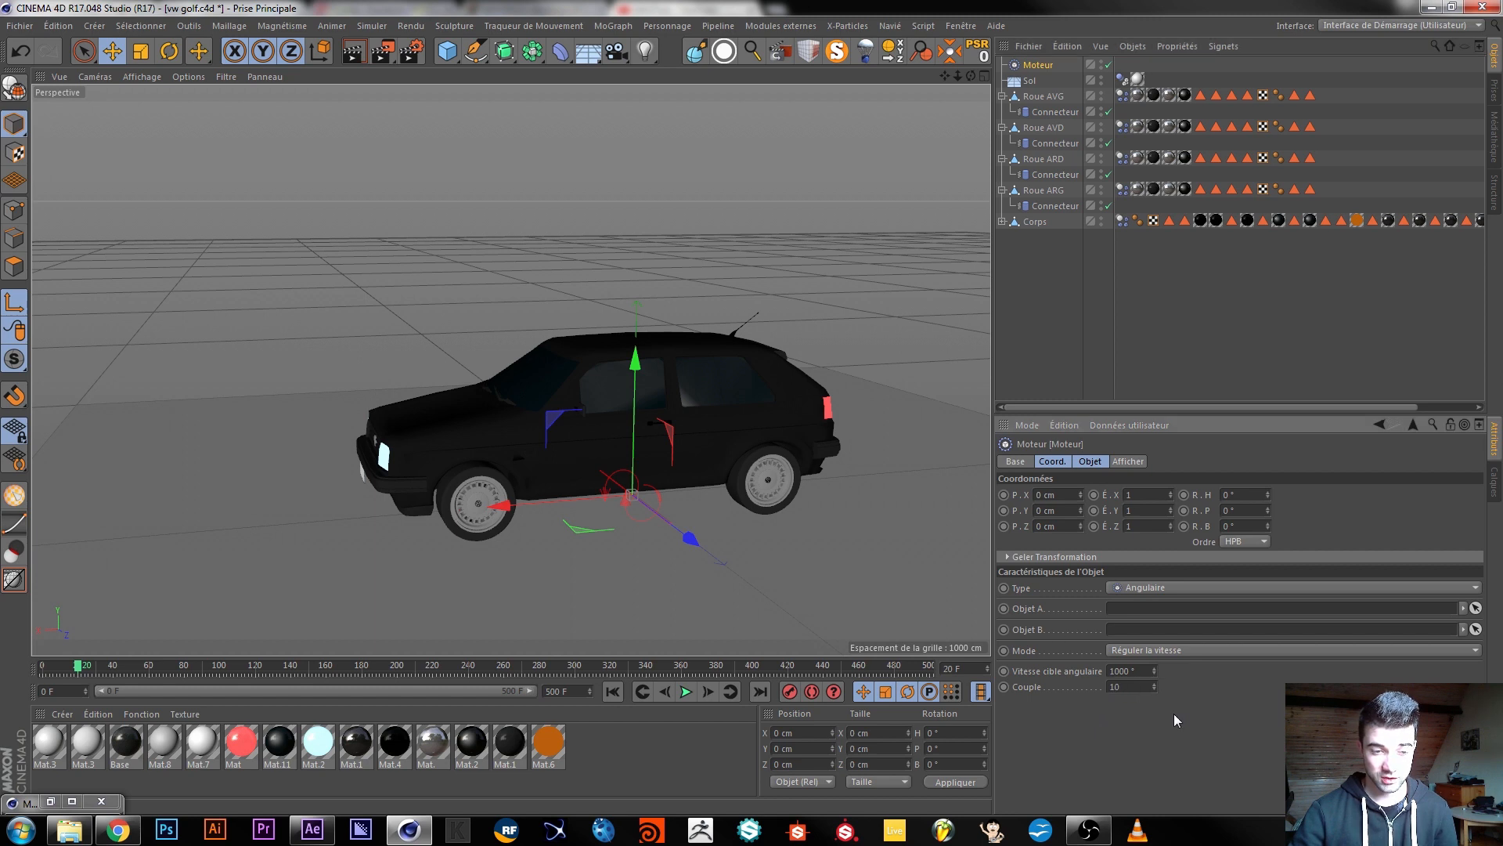
Make the Moteur object a child of the Roue AVG wheel, above its connector.
left_click(1040, 68)
left_click_drag(1039, 67, 1057, 90)
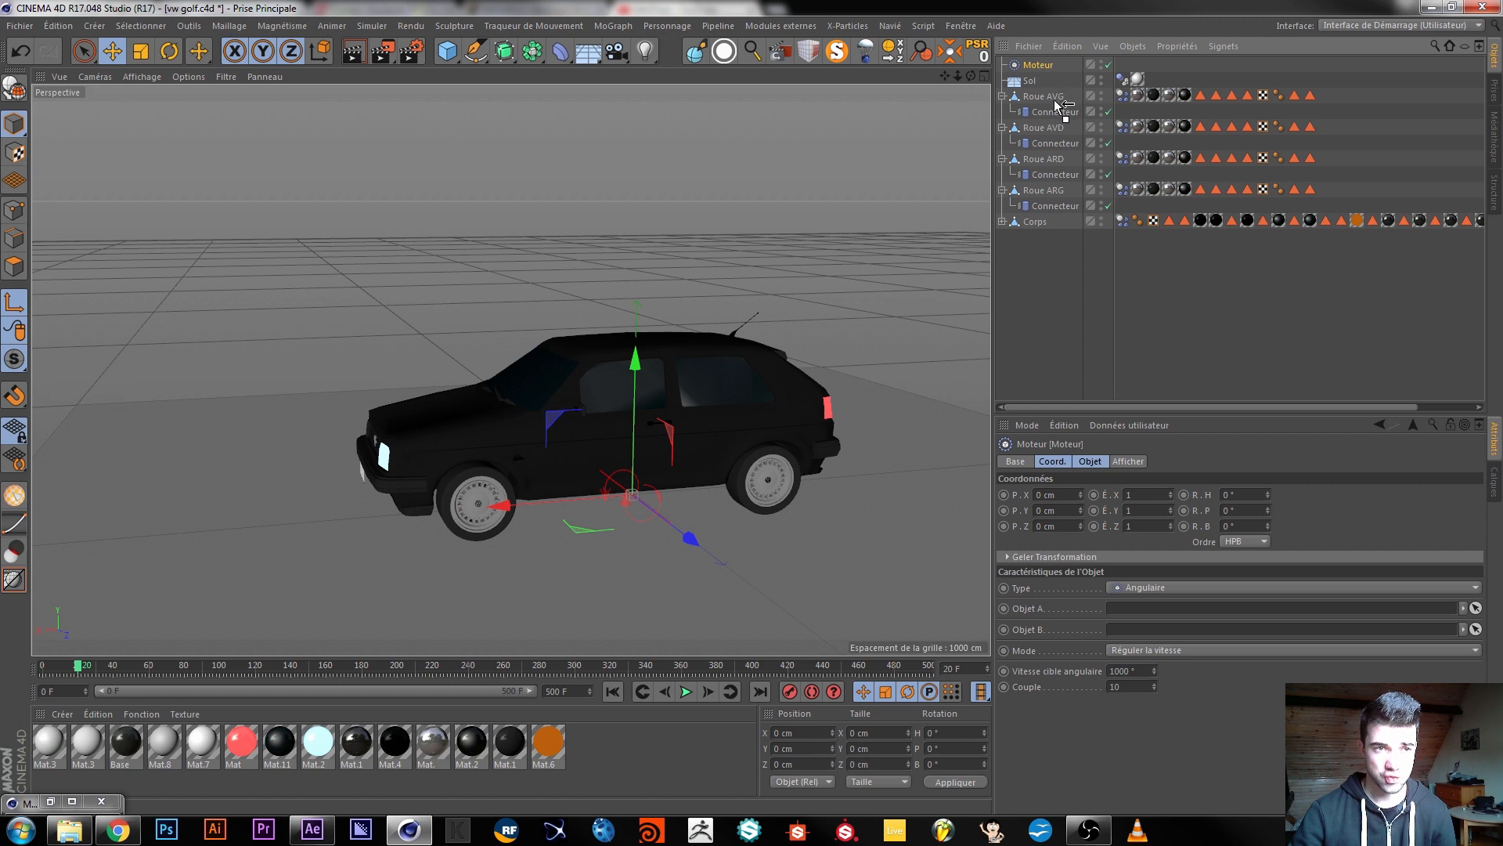
left_click_drag(1043, 97, 1037, 96)
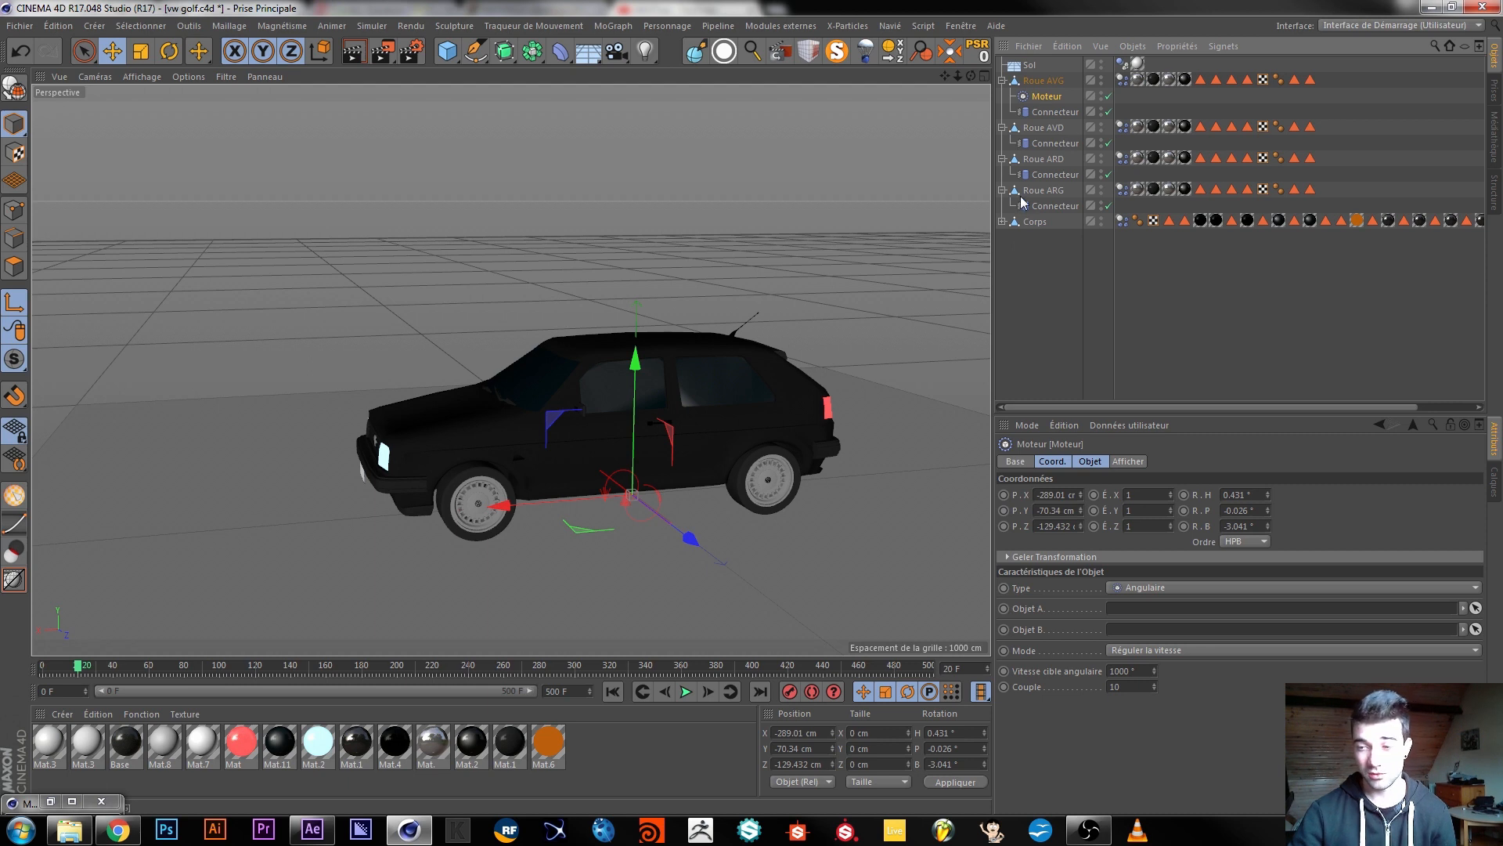
Assign Corps as Objet A and Roue AVG as Objet B of the motor.
left_click(1057, 114)
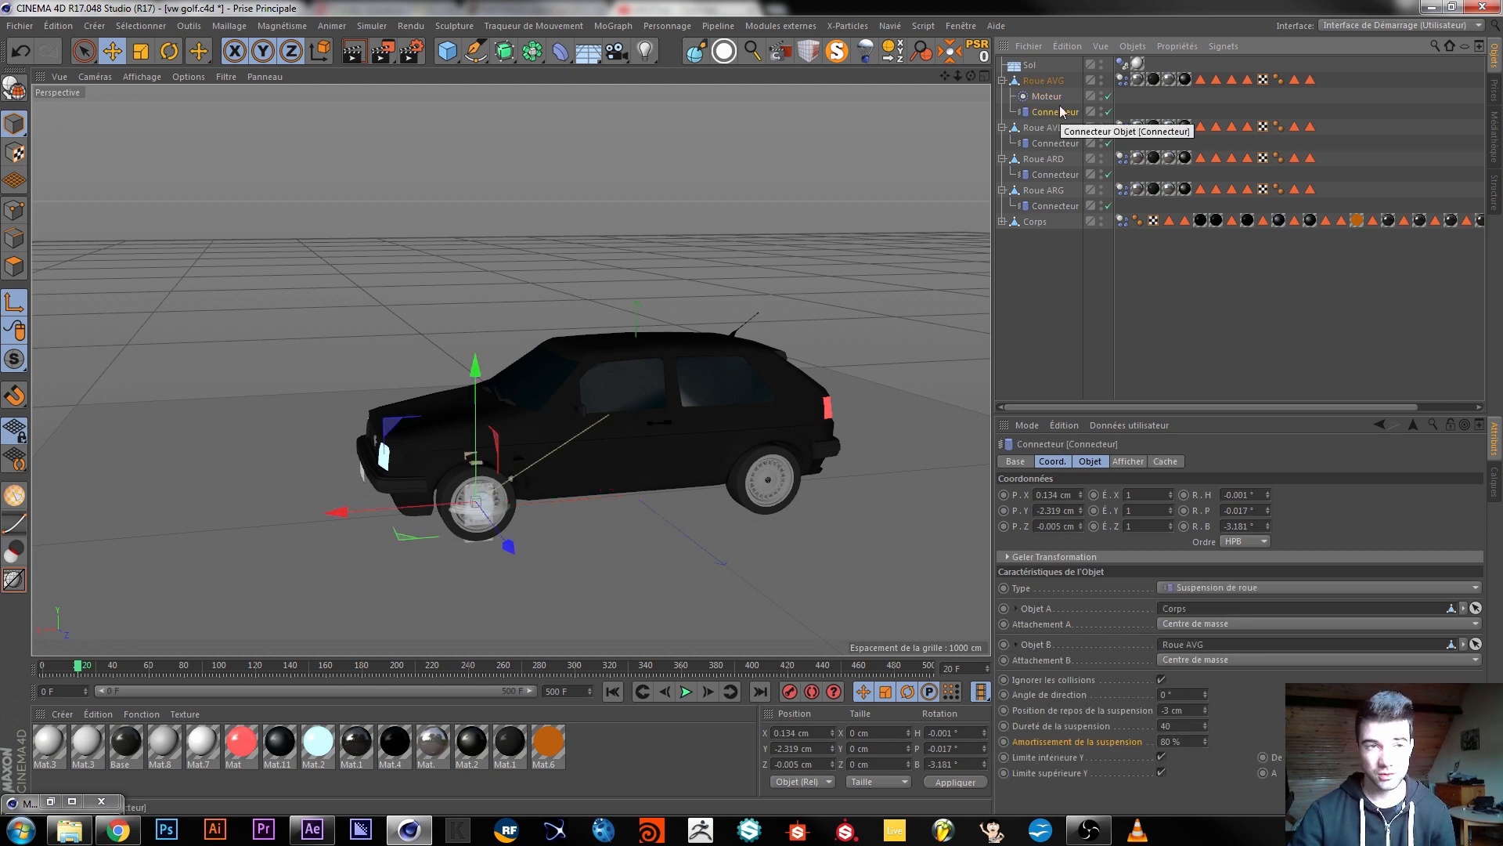
left_click(1050, 99)
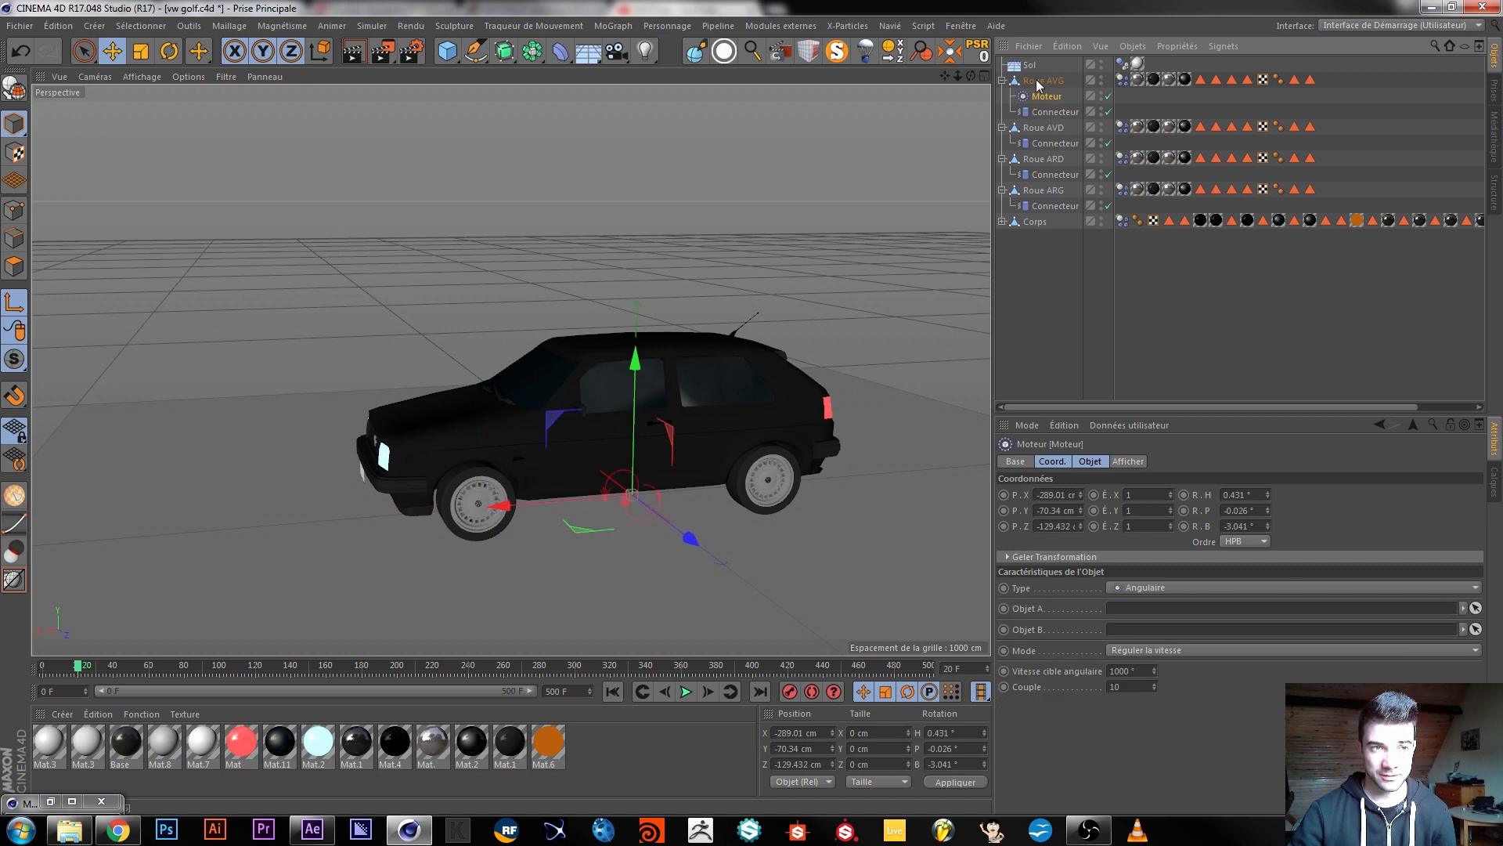
left_click(1044, 80)
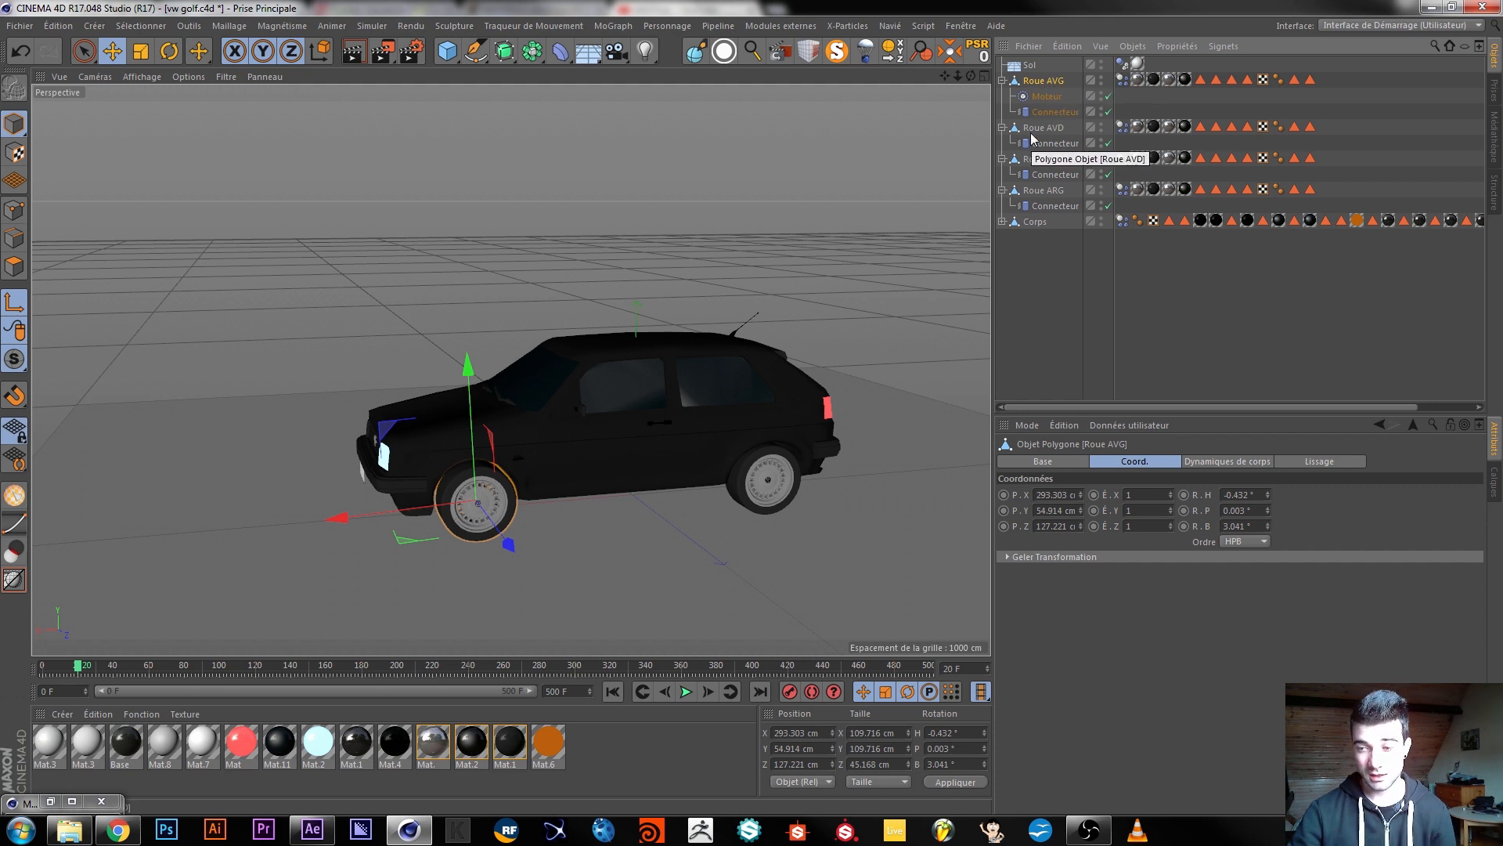
left_click(1046, 95)
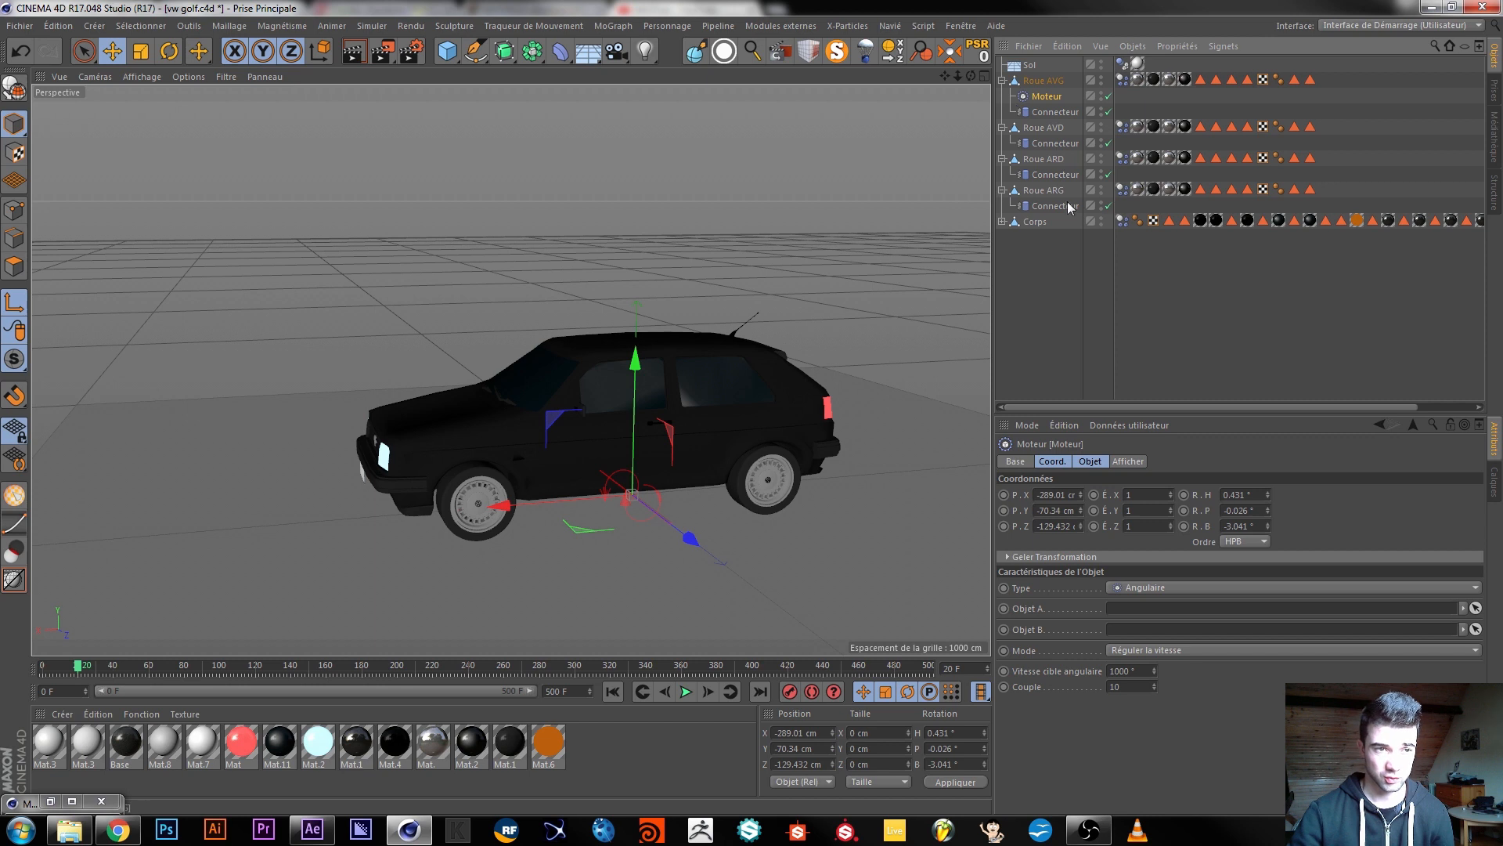
left_click_drag(1024, 226, 1148, 607)
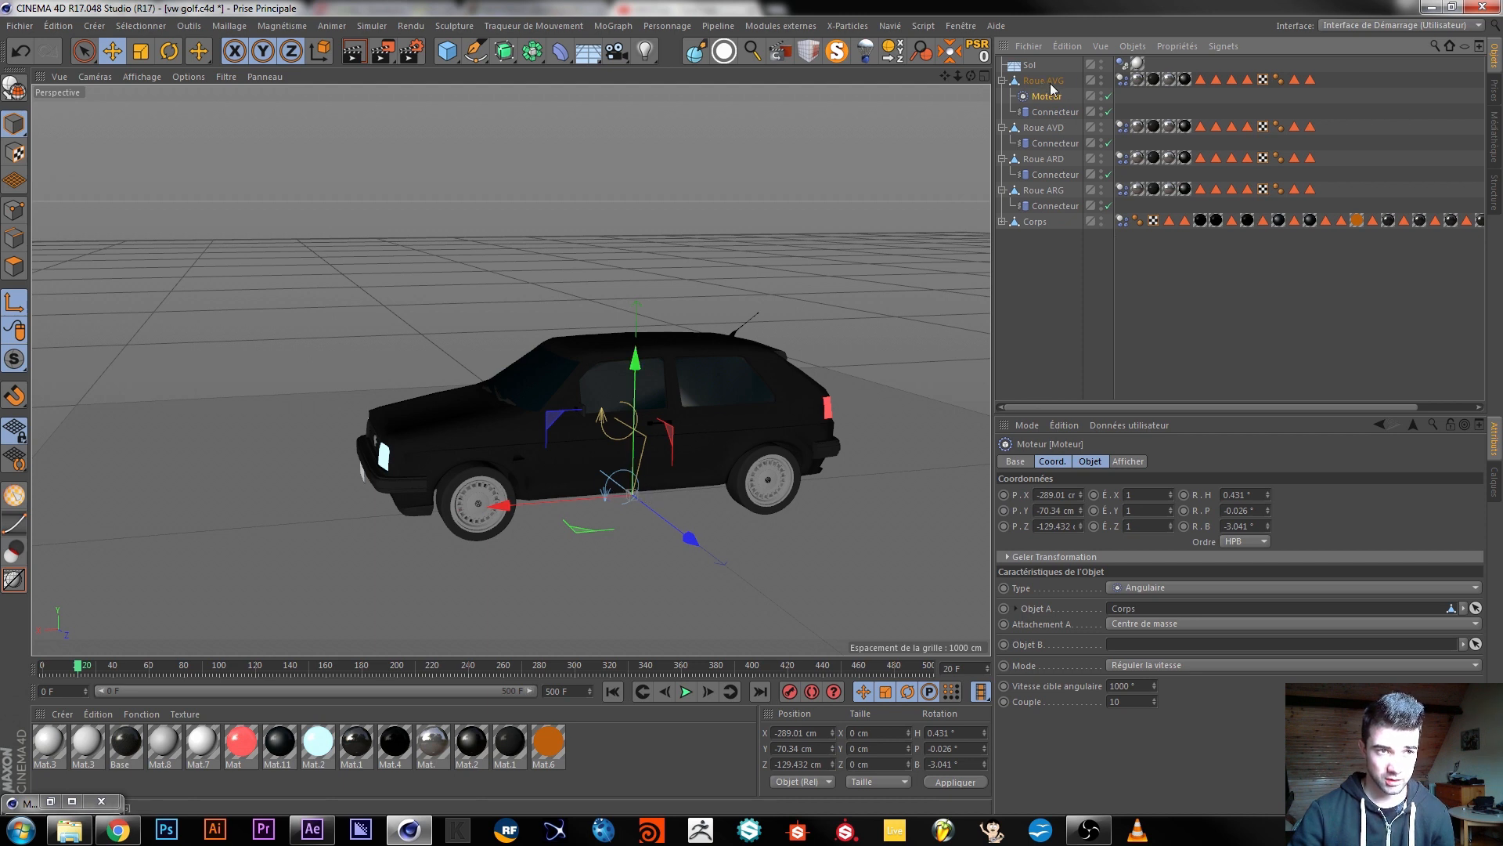
left_click_drag(1050, 84, 1163, 646)
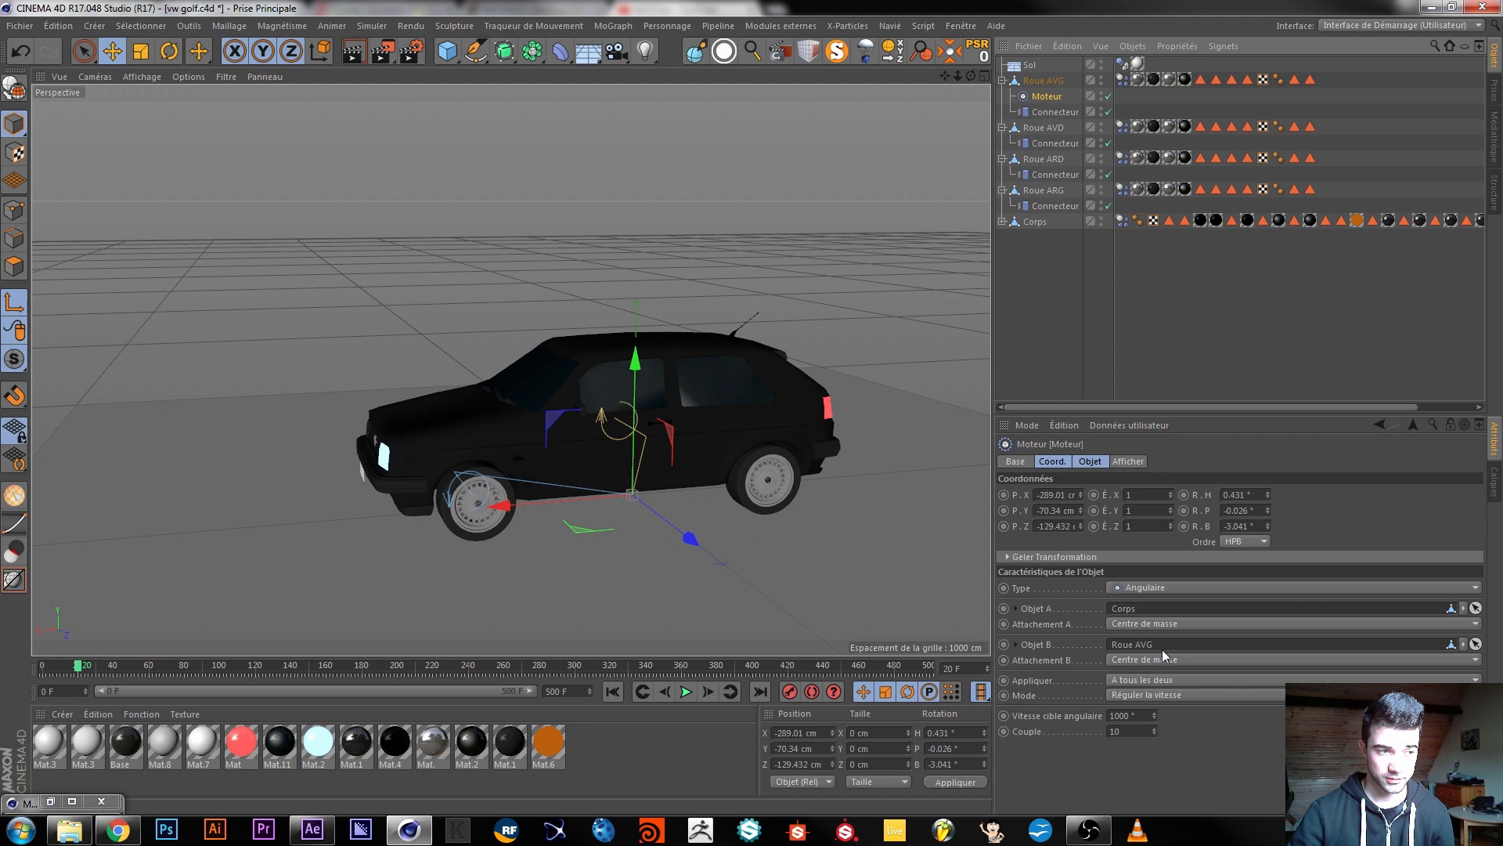
Play the simulation to test the Roue AVG motor, then return to the first frame.
left_click(686, 692)
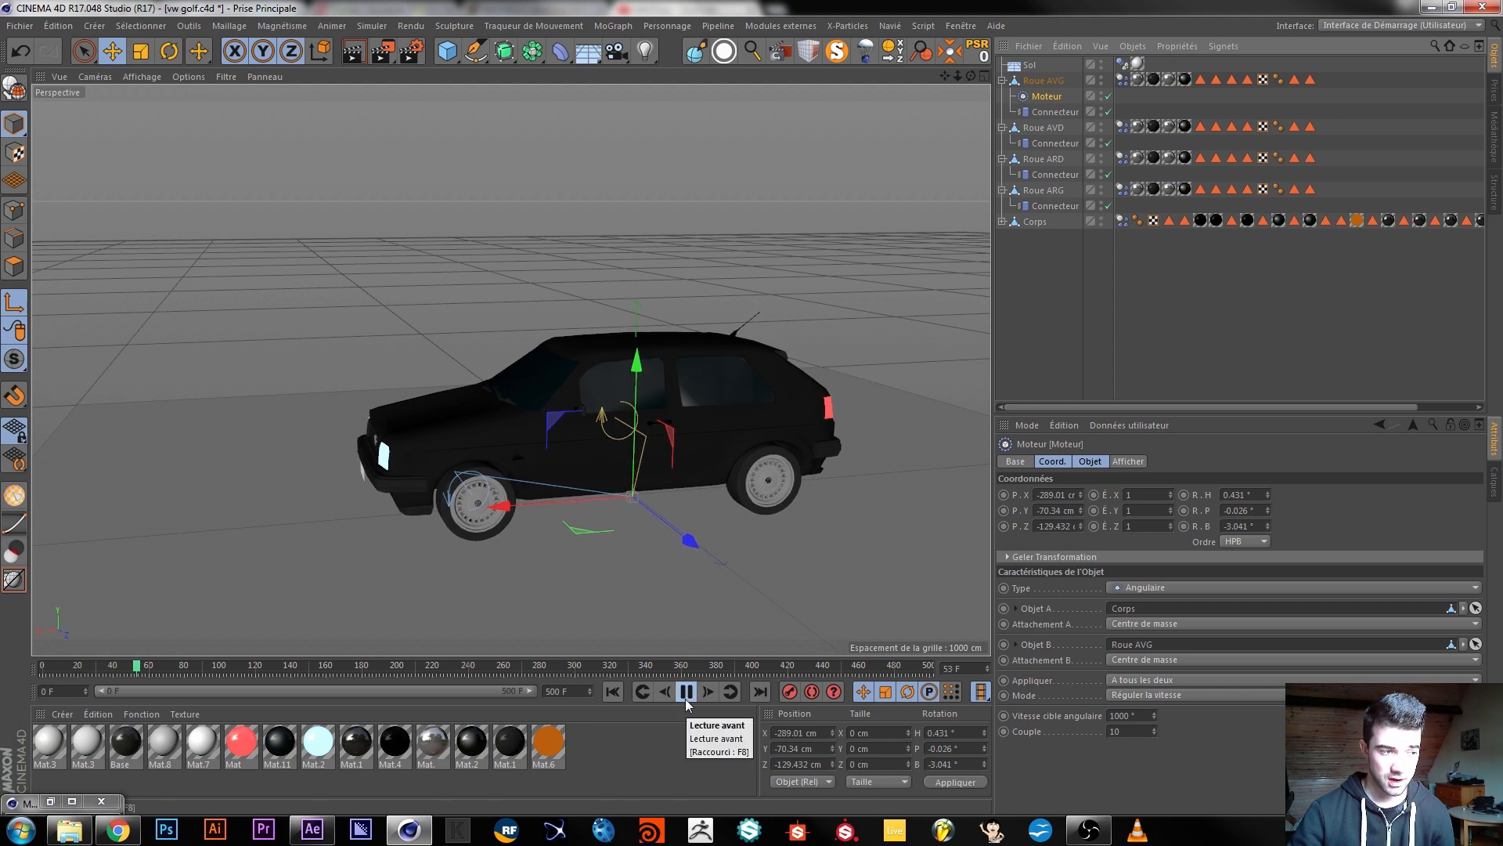
left_click(686, 692)
left_click(612, 692)
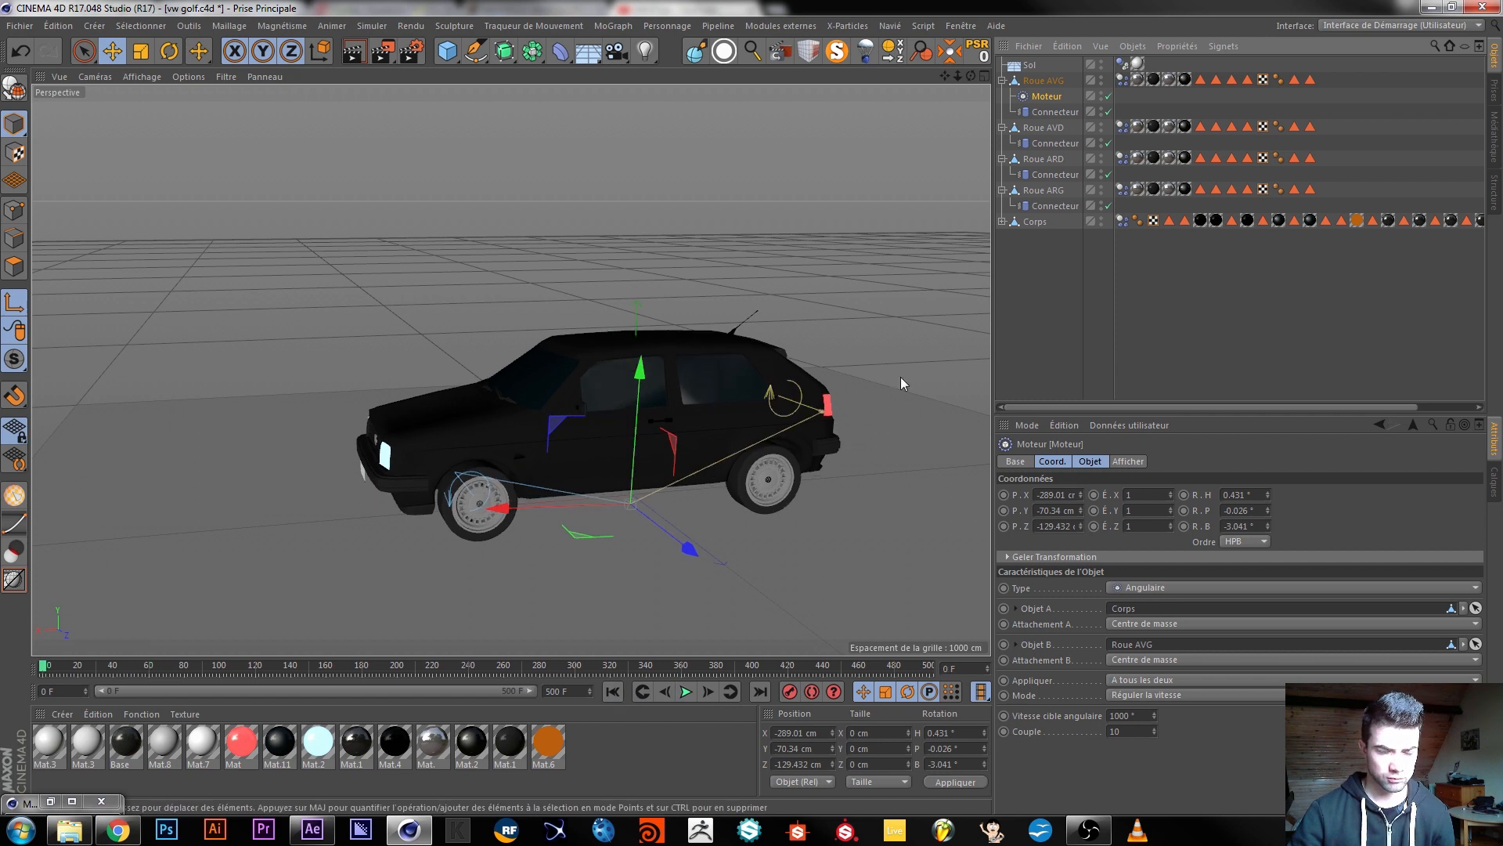
Move the Moteur object under Roue AVG upward to a Y position of about 2 cm.
left_click(1046, 81)
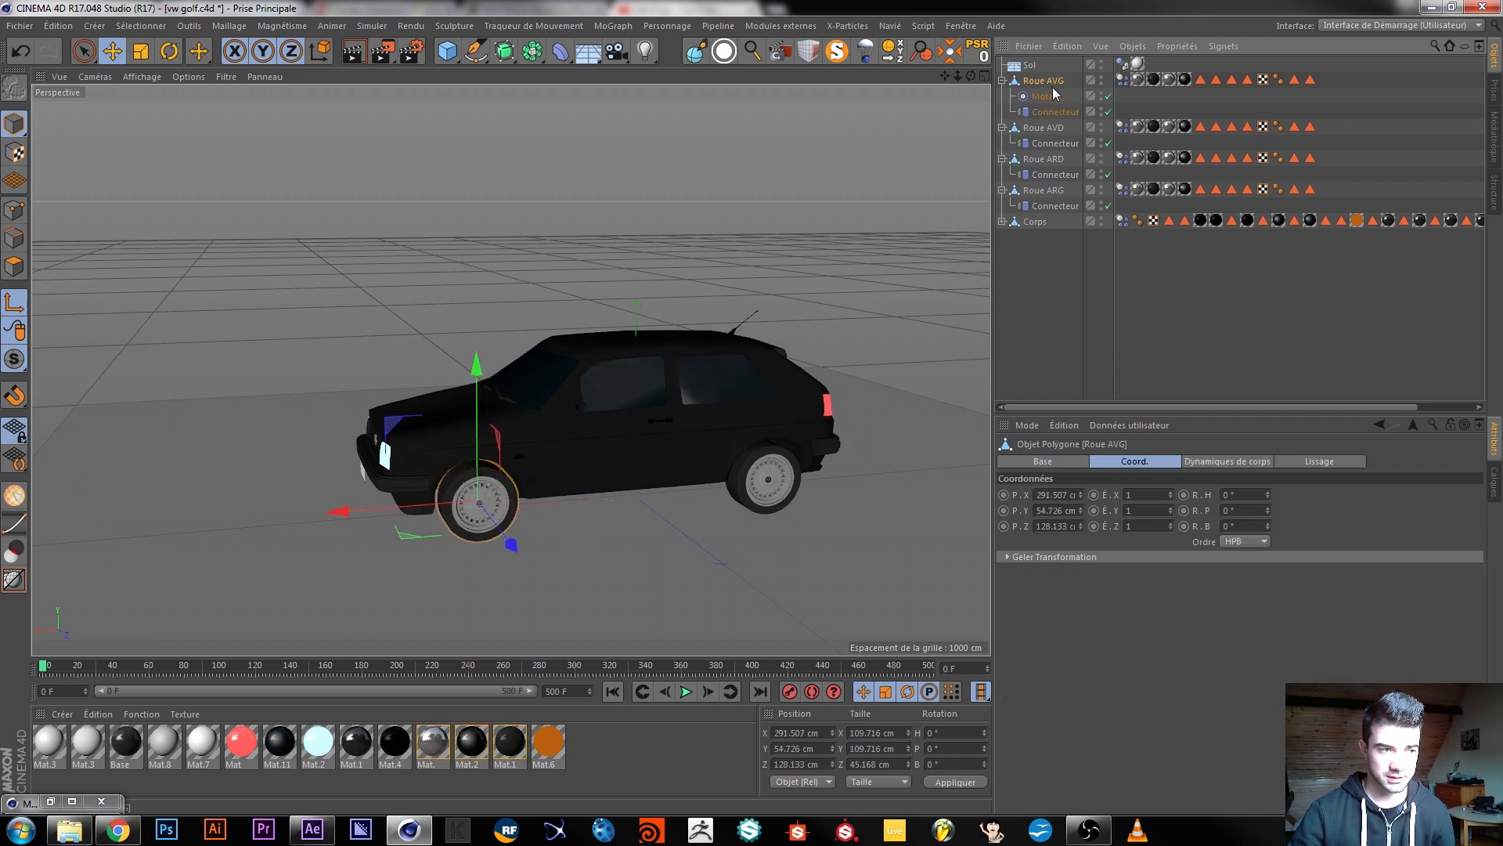
left_click(1049, 95)
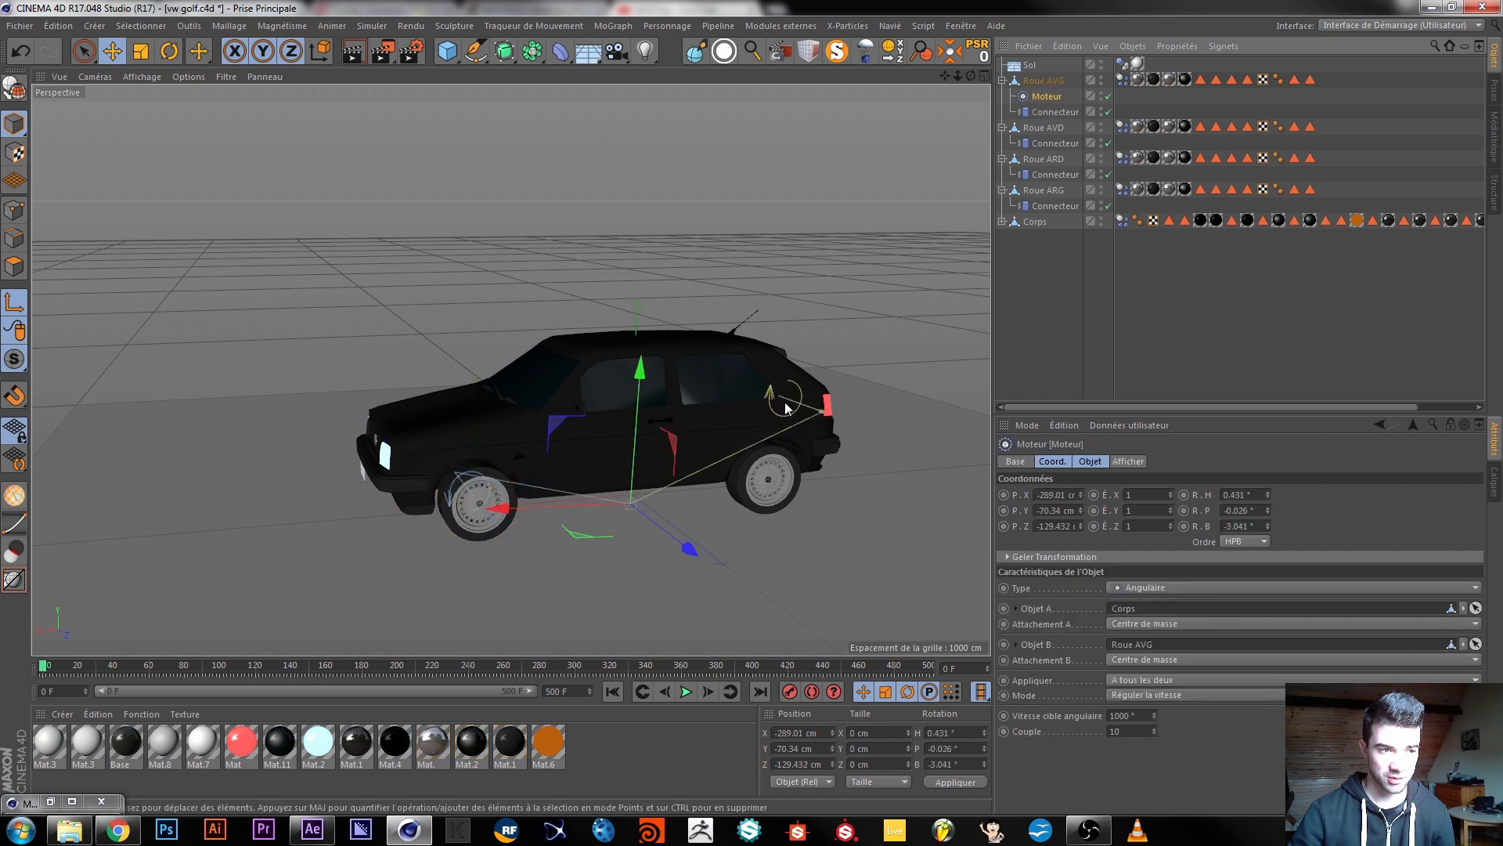
left_click(1035, 222)
left_click(1047, 82)
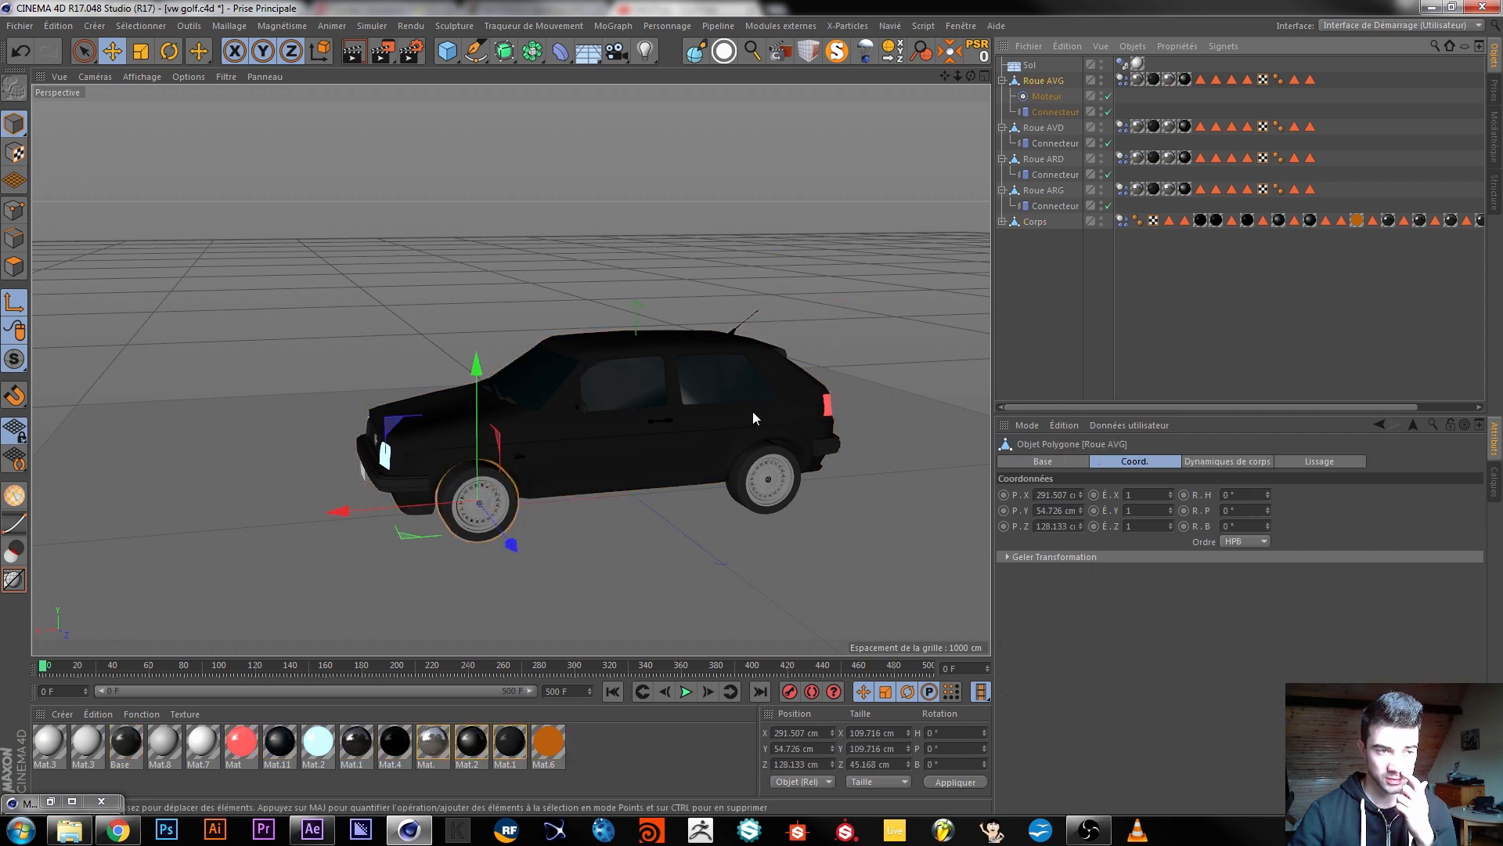
left_click(1042, 97)
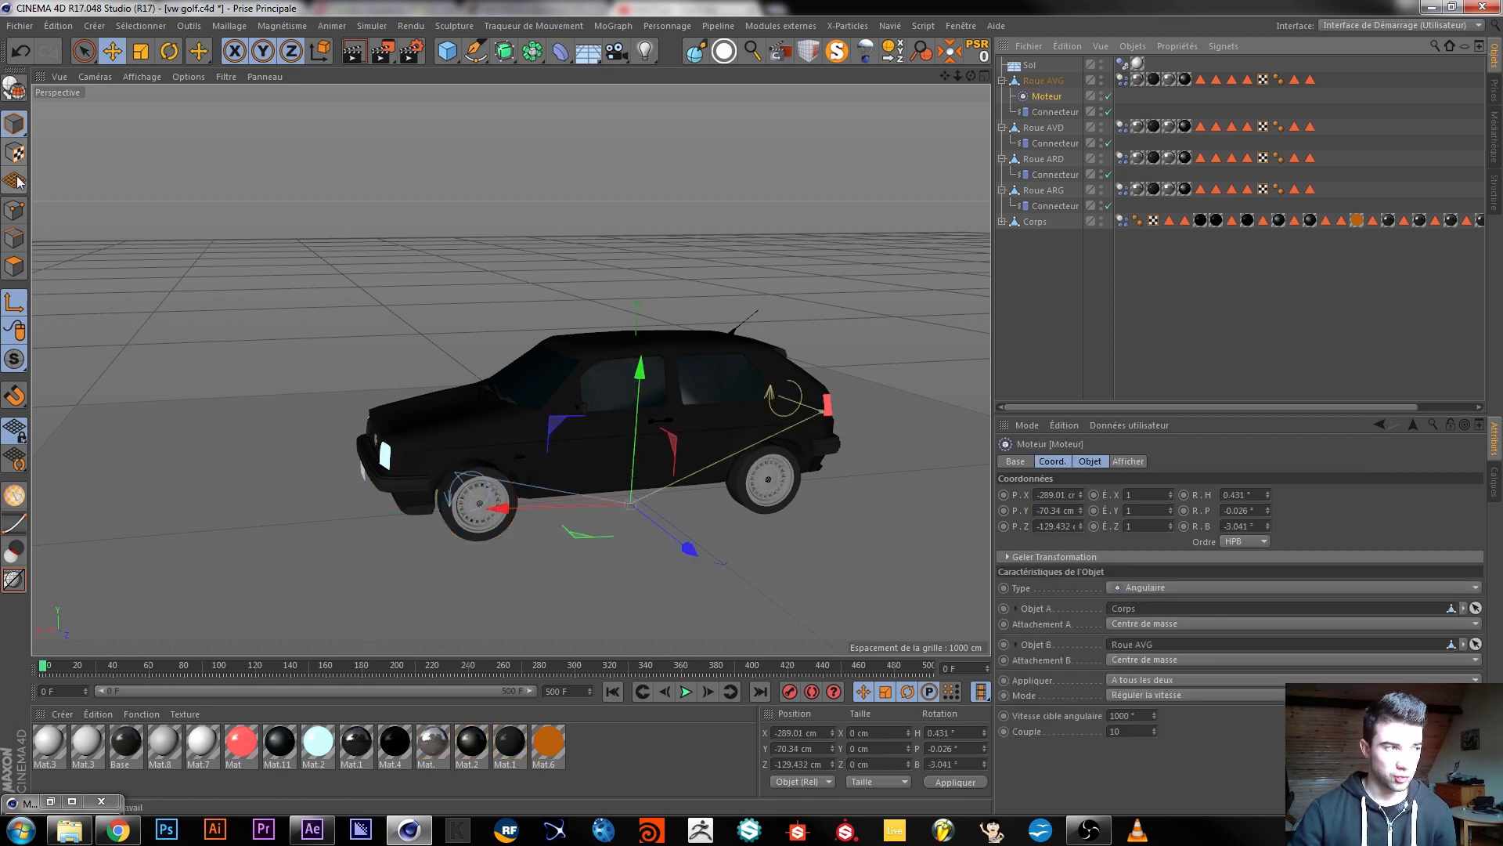
left_click(113, 51)
left_click_drag(636, 380, 627, 340)
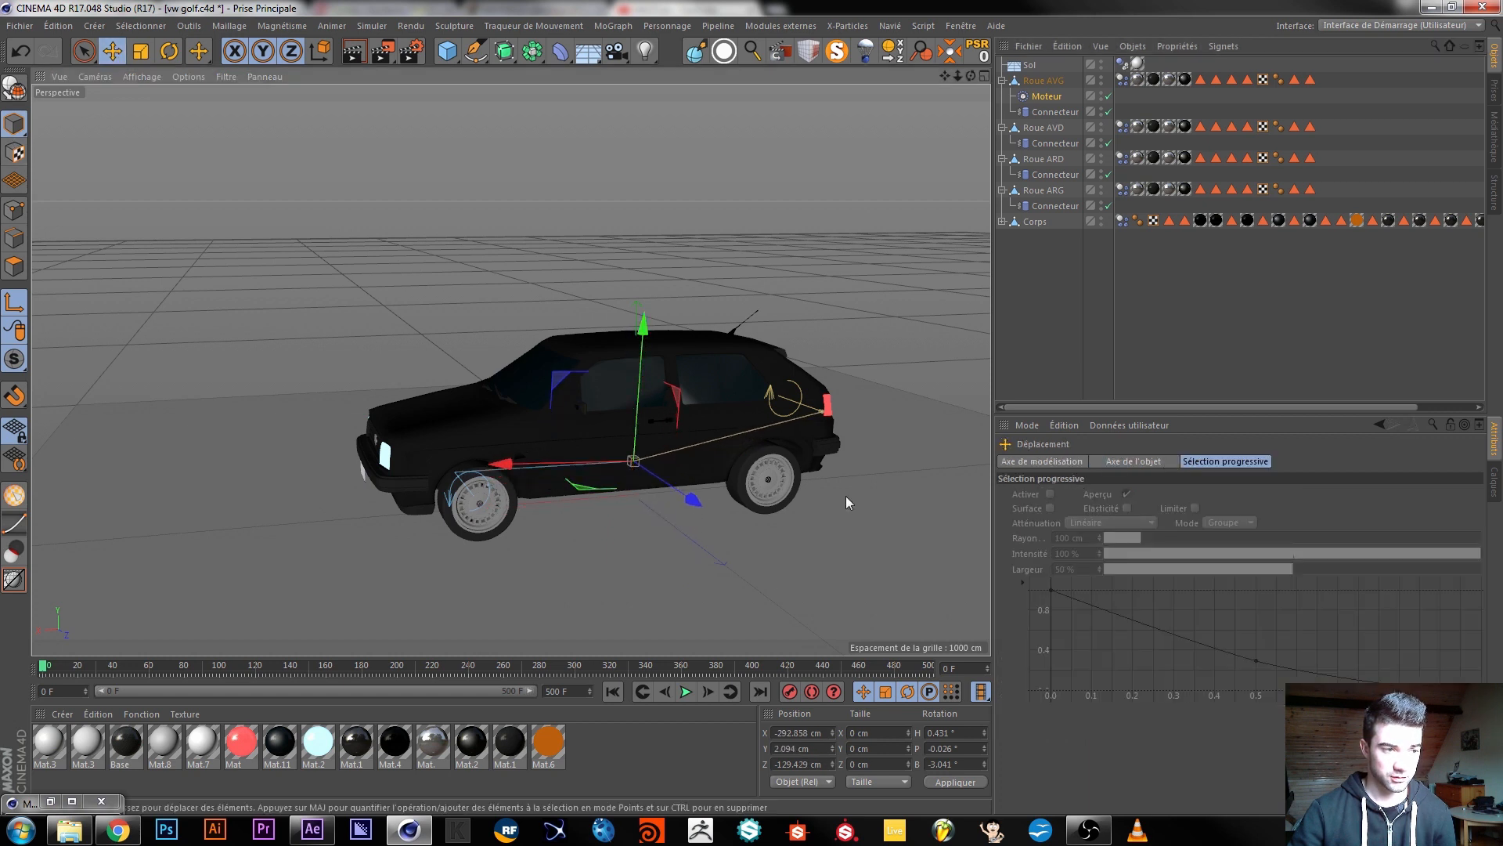
Play the simulation with the raised motor, stop it and return to the first frame.
left_click(686, 692)
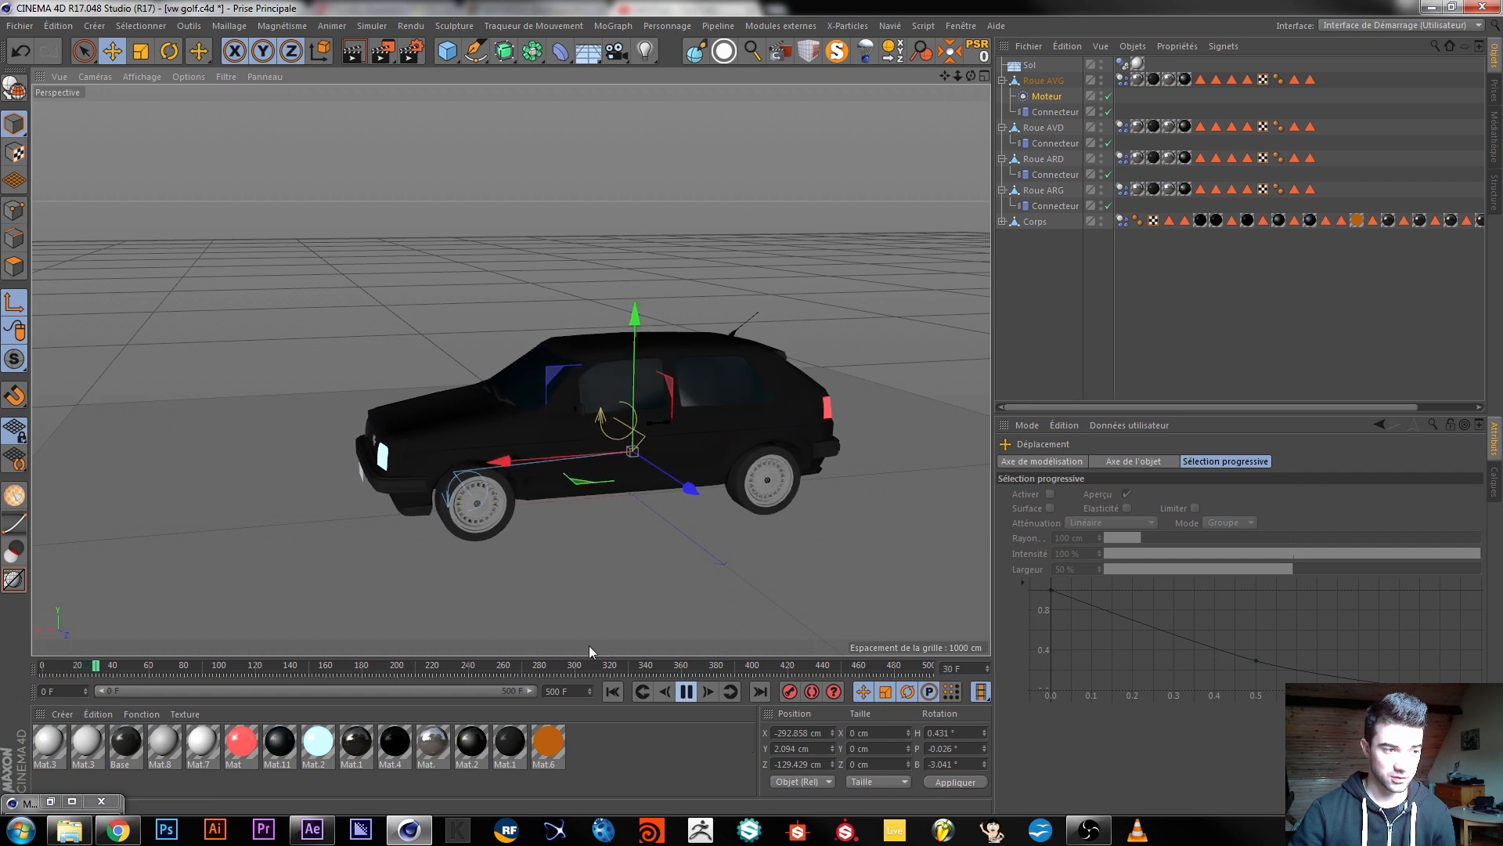
left_click(687, 692)
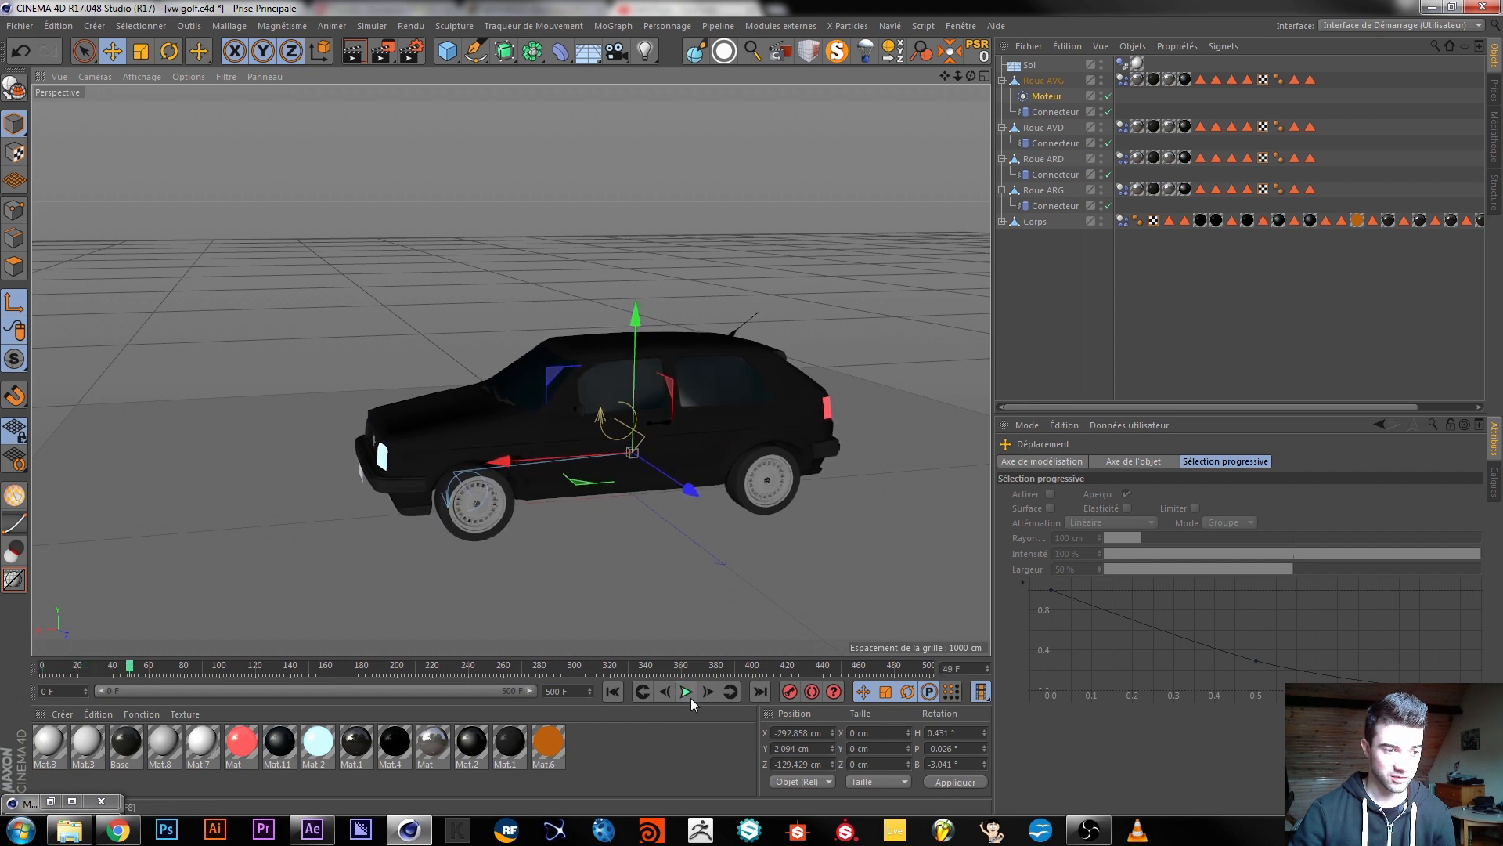
left_click(613, 691)
Set the Roue AVG motor's Couple to 300 and its Vitesse cible angulaire to 5000°.
left_click(1048, 99)
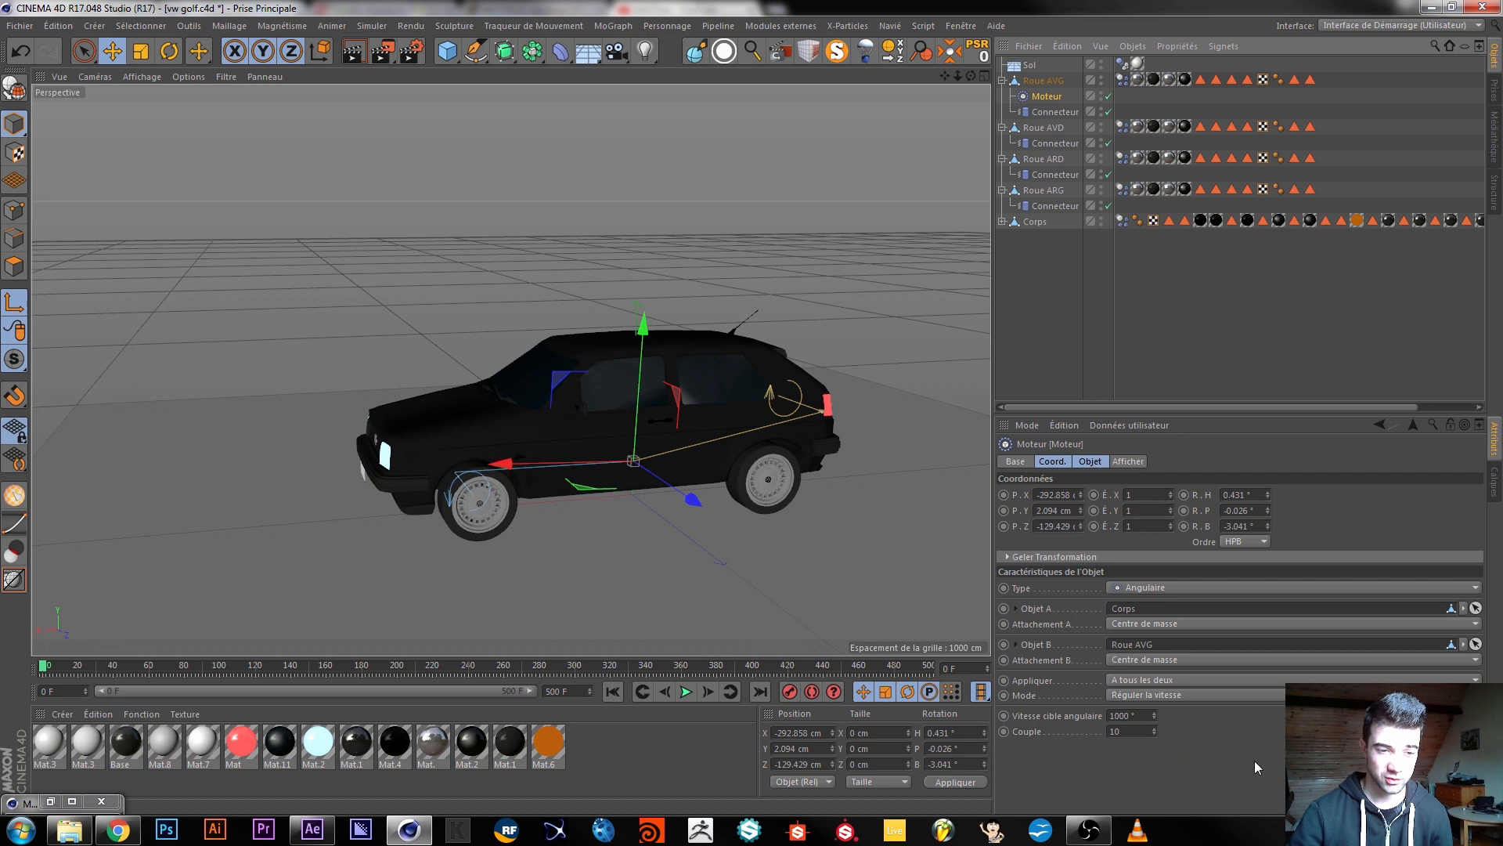
left_click(1136, 730)
key("BackSpace")
key("BackSpace")
type("300")
key("Return")
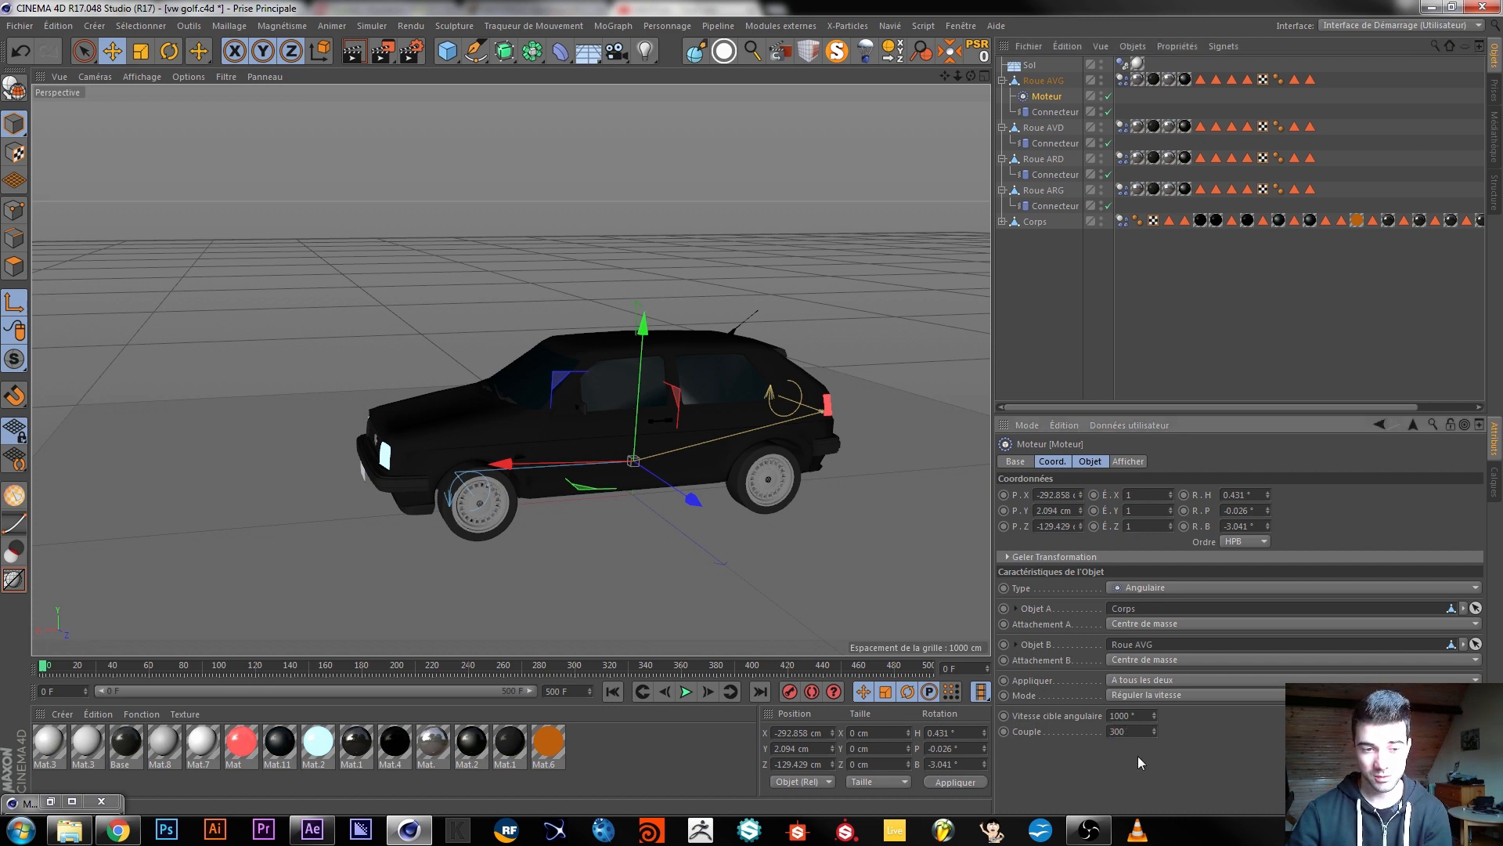
left_click(1130, 715)
type("5000")
key("Return")
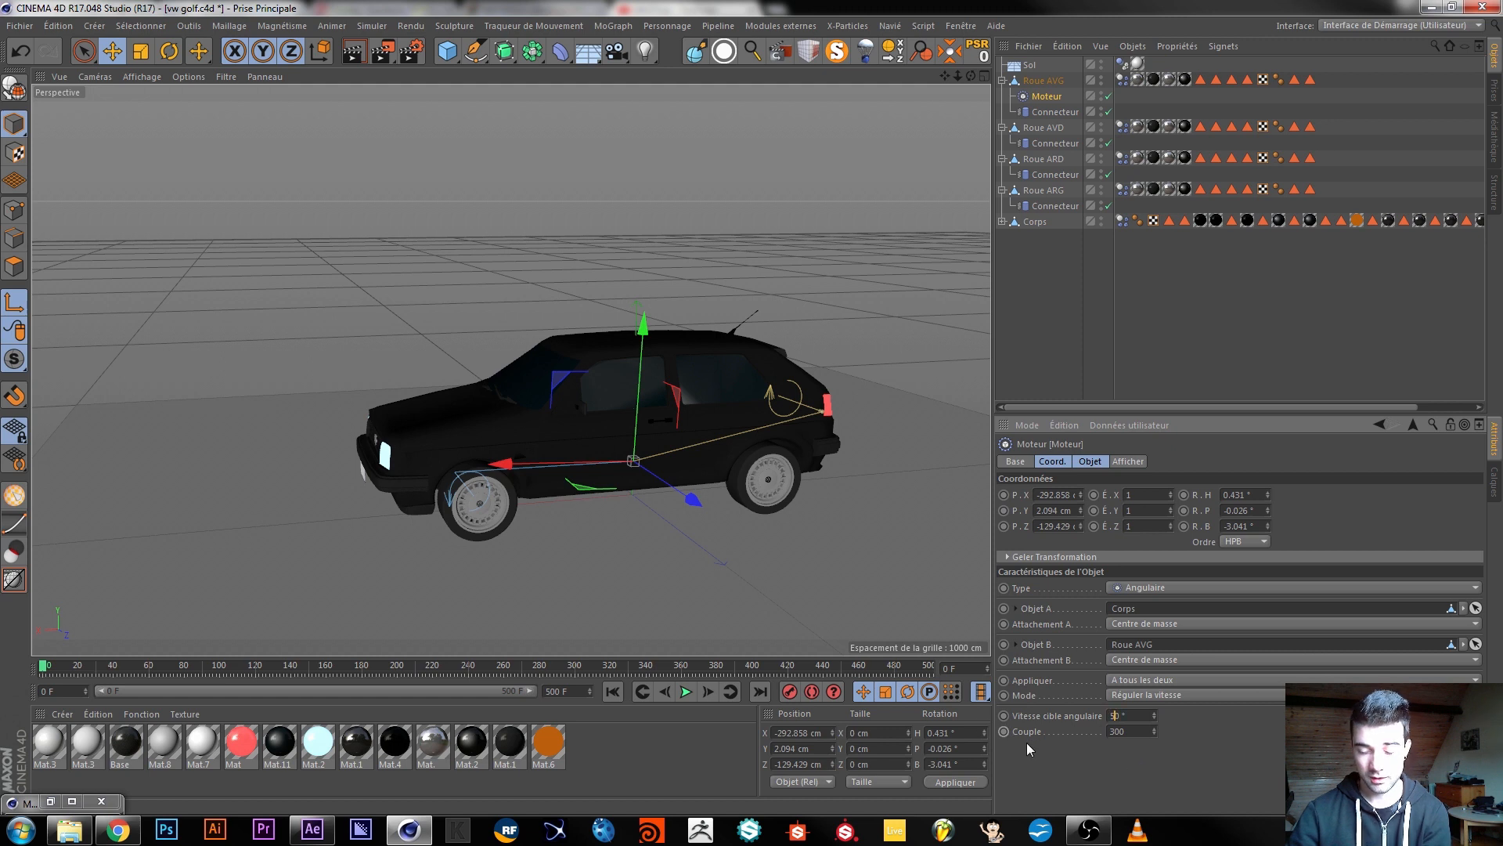
Play the simulation with nothing selected to check how the motor drives the car, and return to the first frame.
left_click(686, 692)
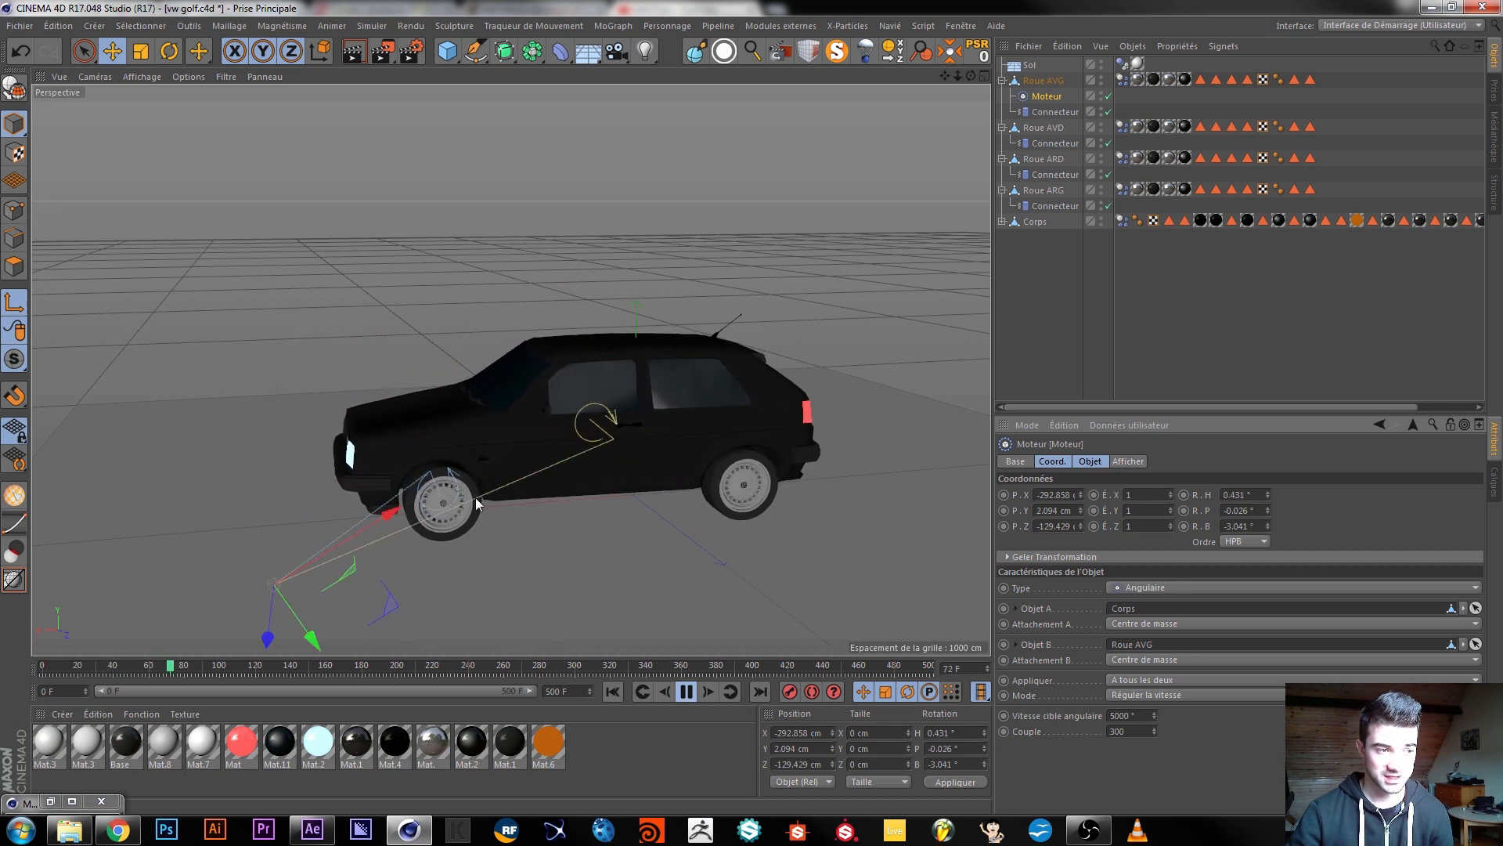
left_click(1022, 359)
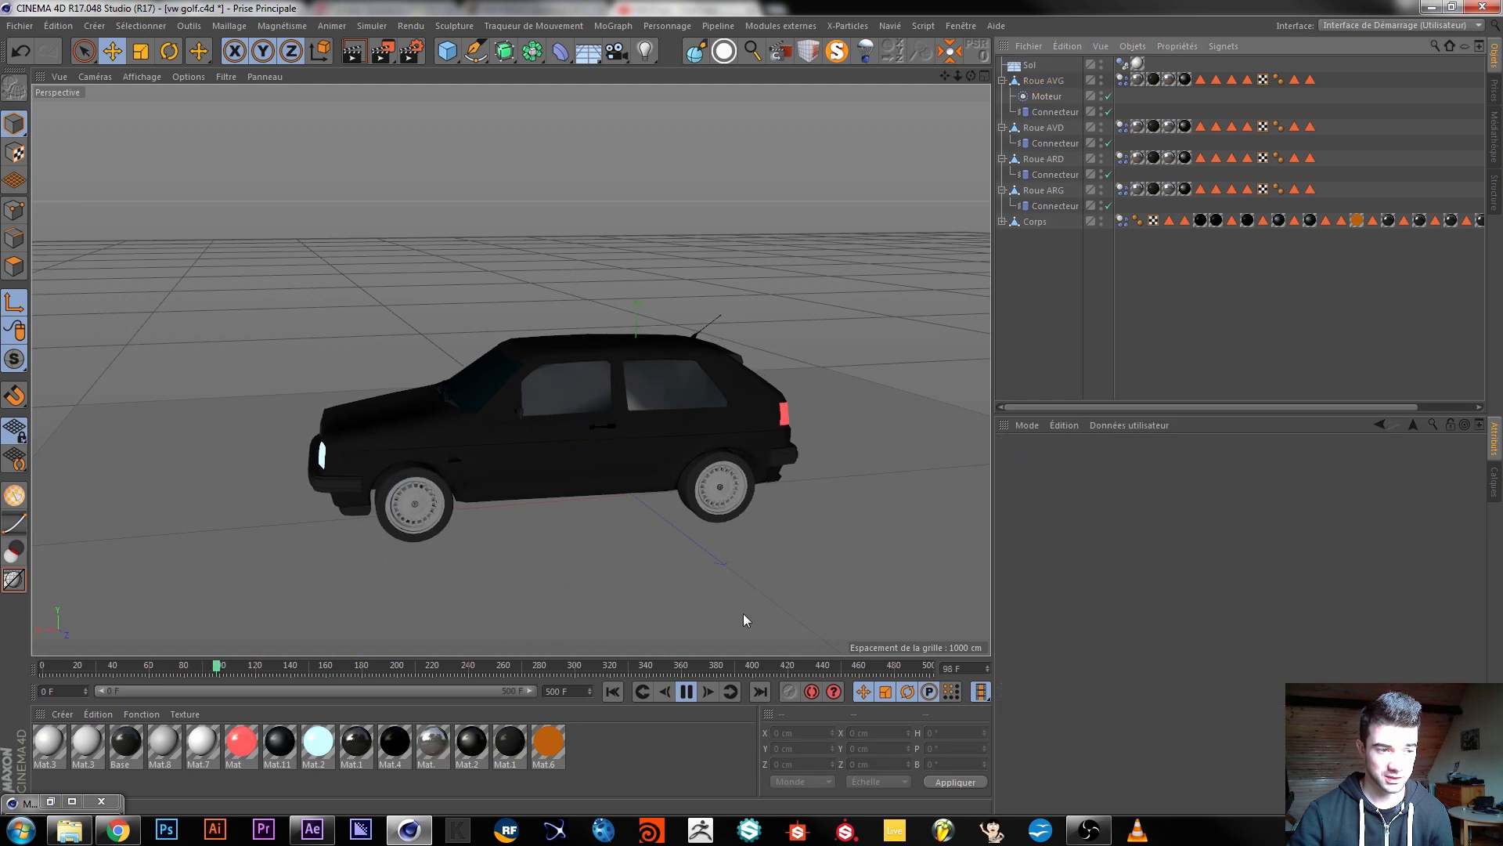
left_click(686, 691)
left_click(617, 692)
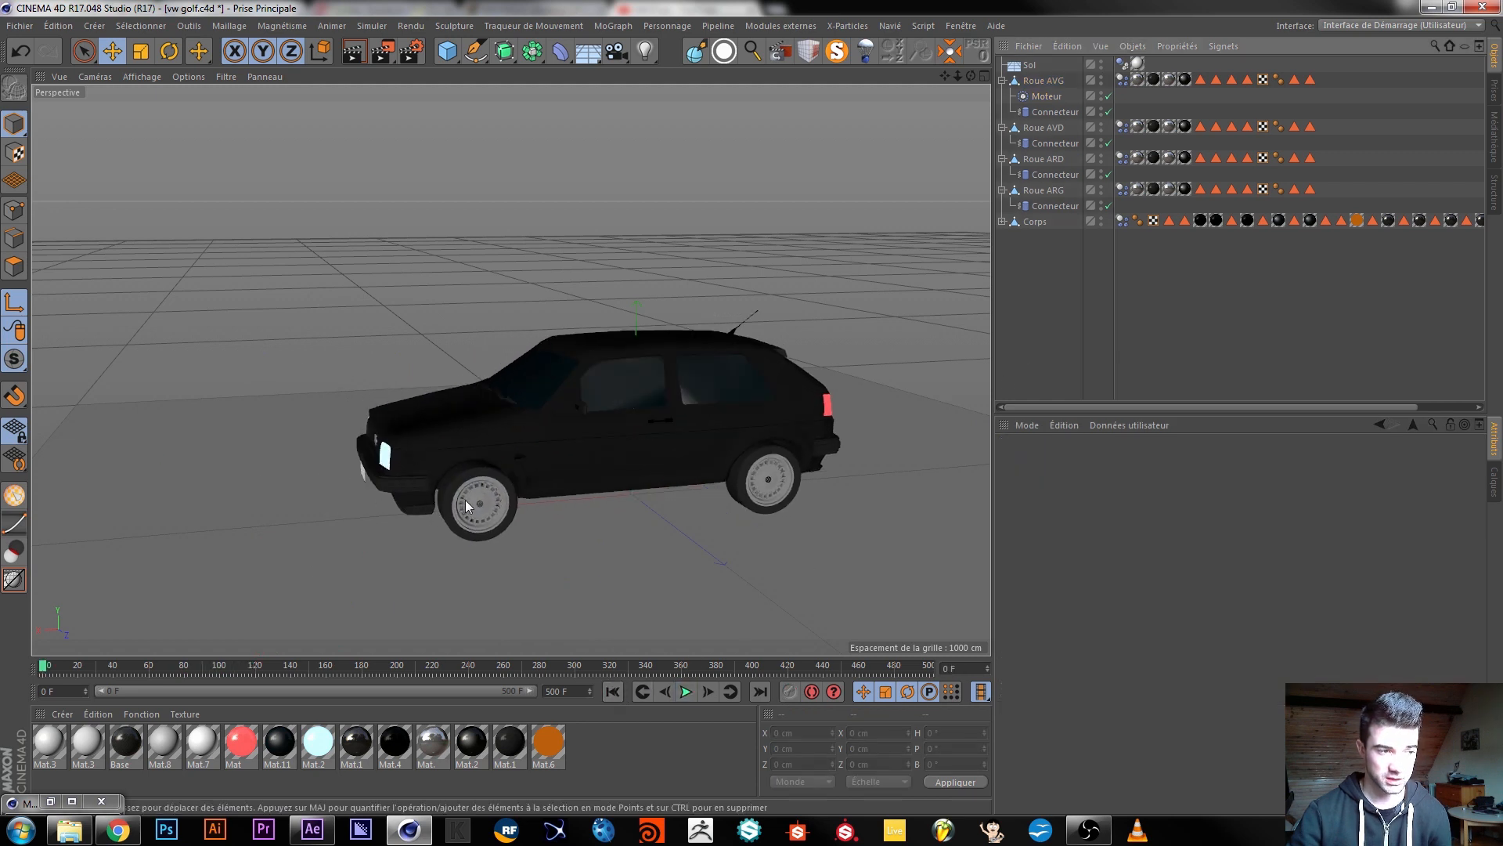
Set Rebond to 10 % and Friction to 200 % in the collision settings of the Sol object's dynamics tag.
left_click_drag(454, 501, 485, 498, "alt")
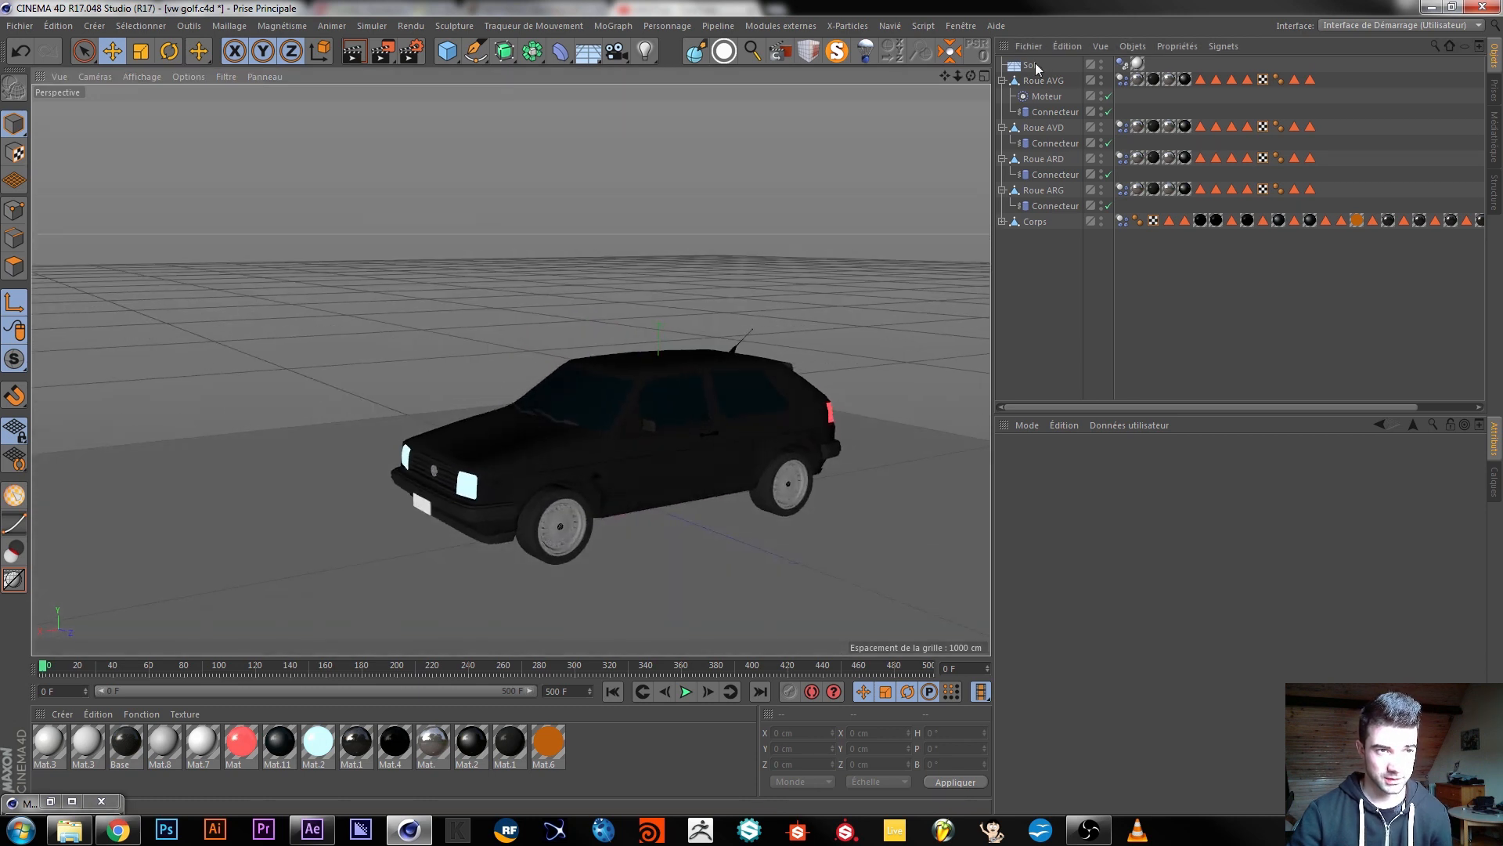
left_click_drag(610, 457, 578, 453, "alt")
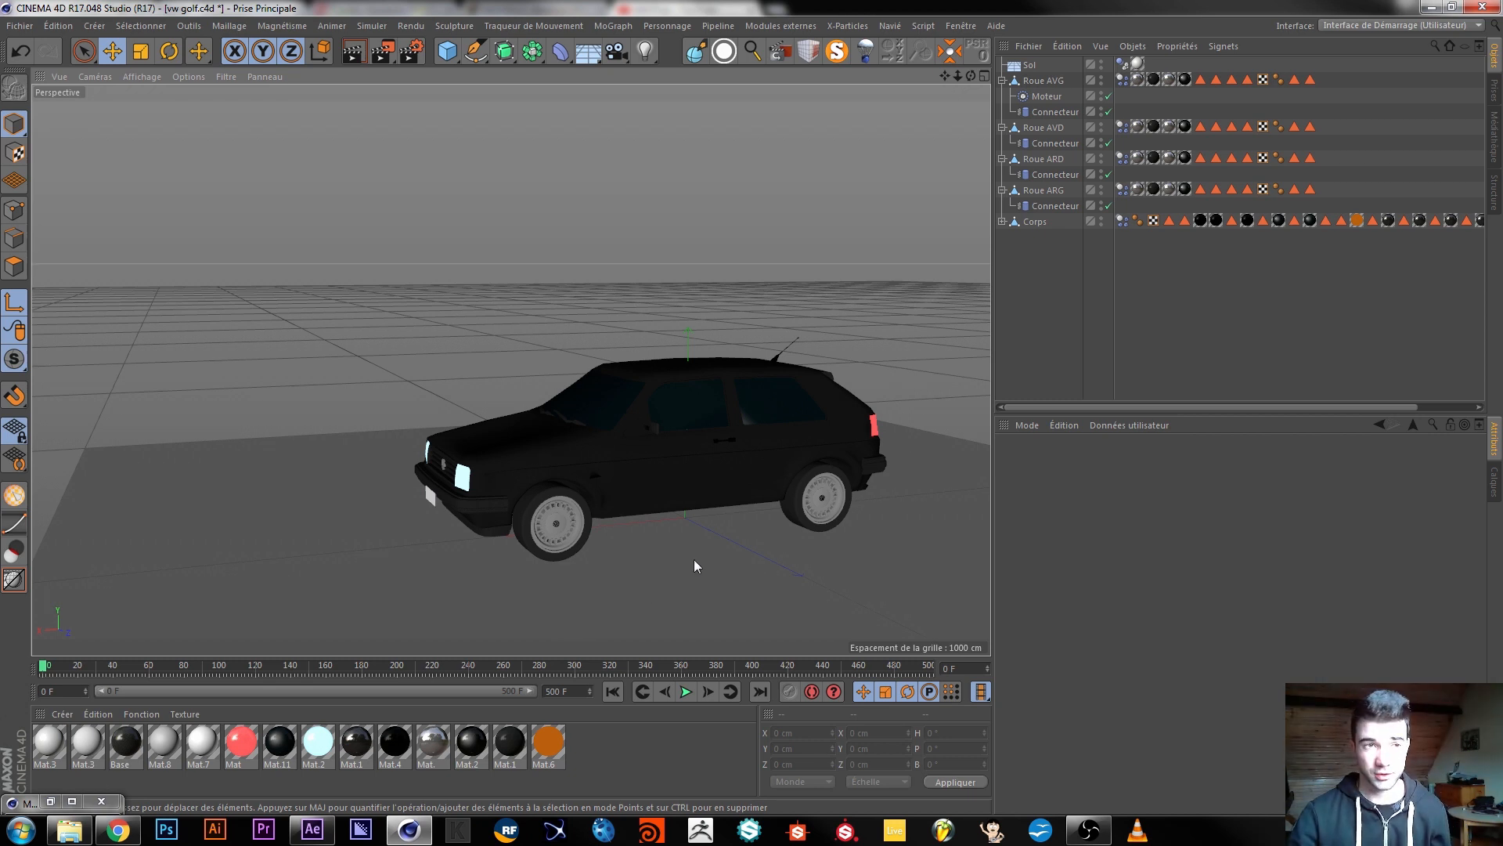
left_click(1123, 66)
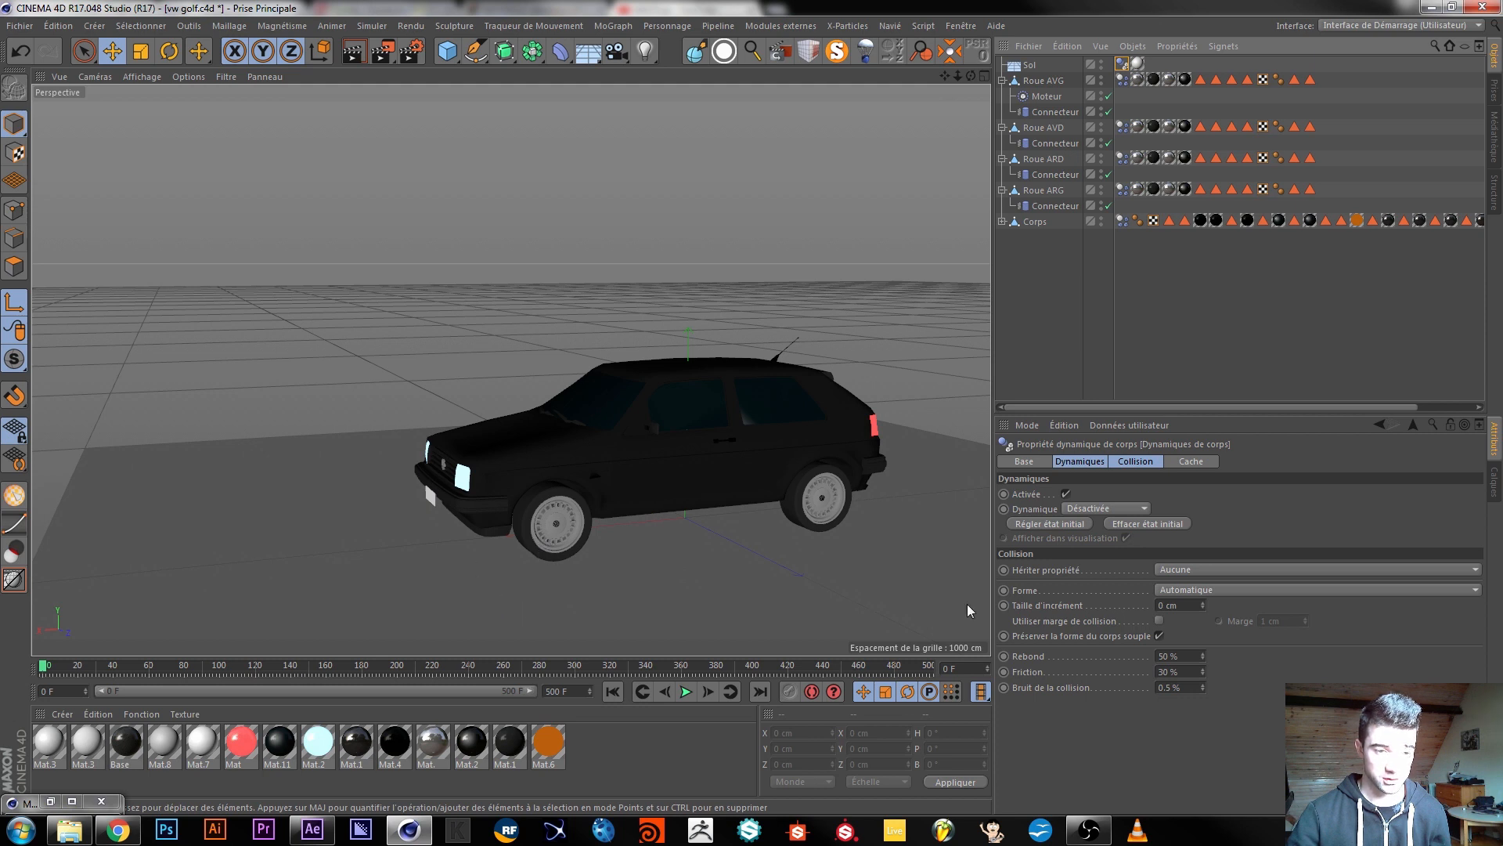
left_click(1161, 657)
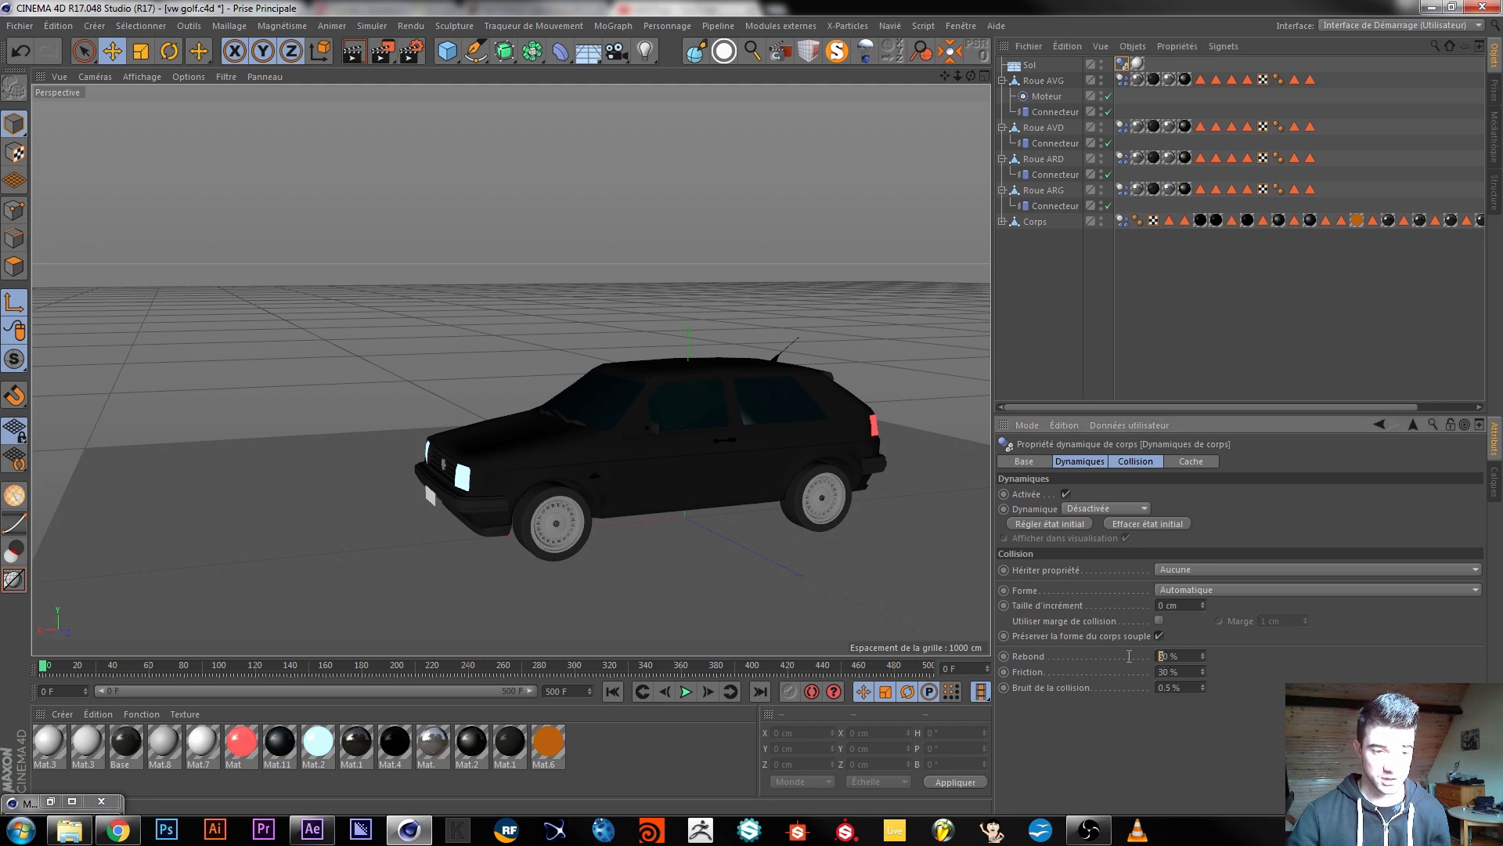
key("Delete")
type("1")
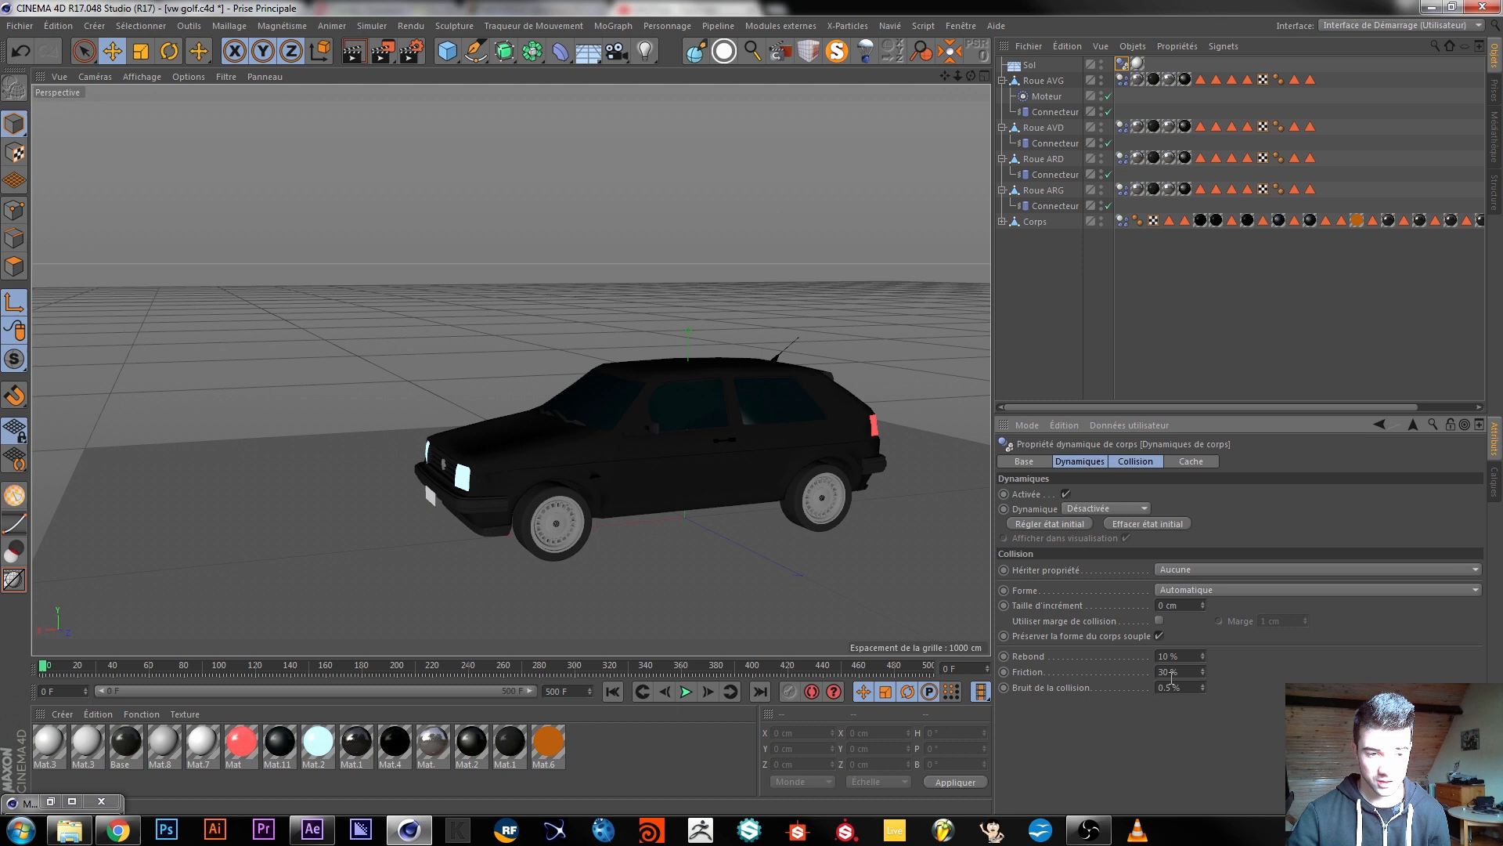
type("200")
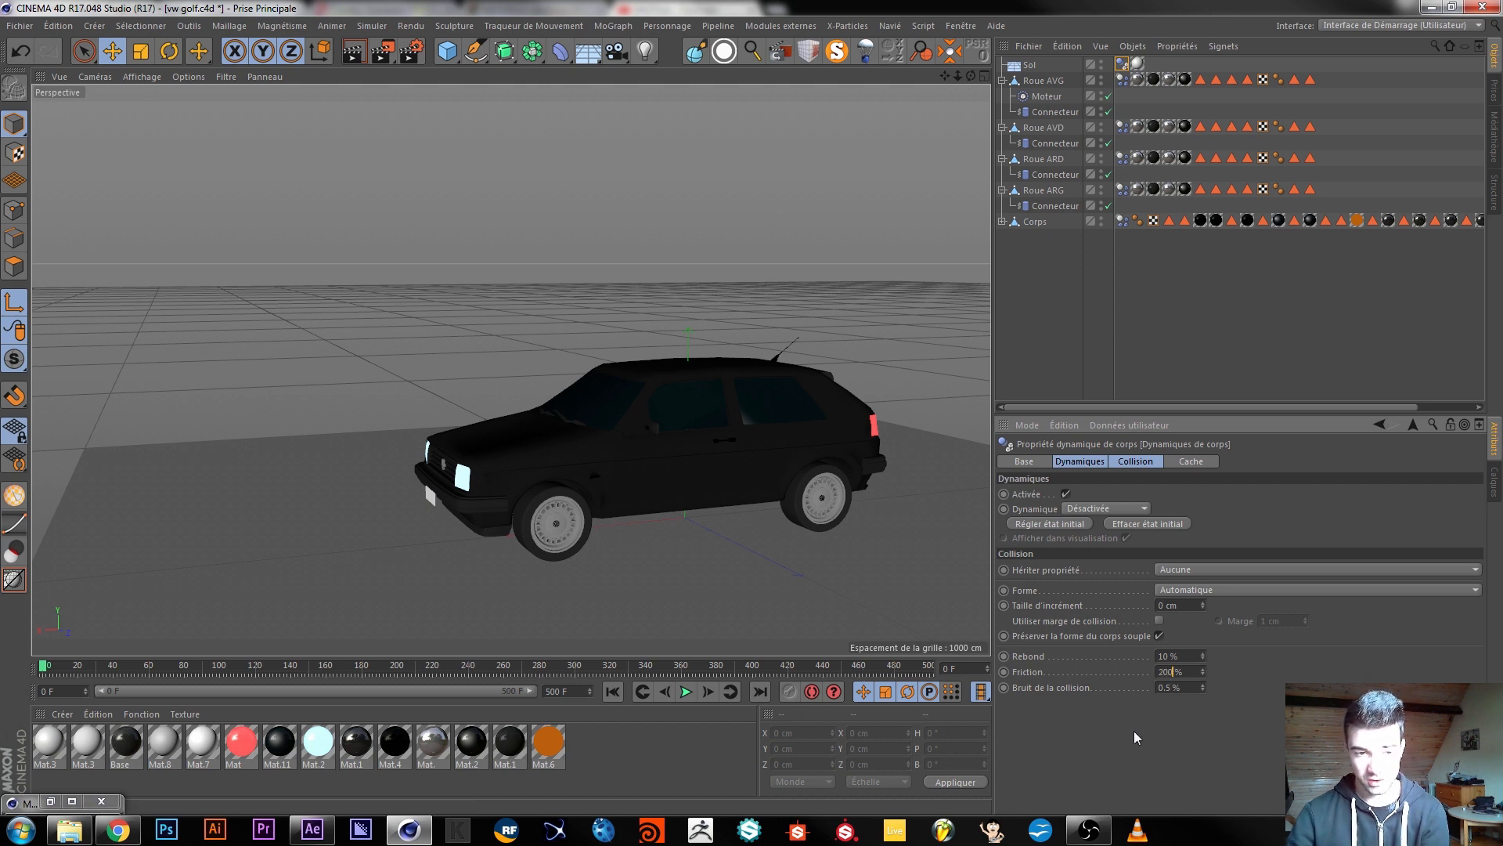
Play the simulation to check the car's grip on the floor, and stop it.
left_click(686, 692)
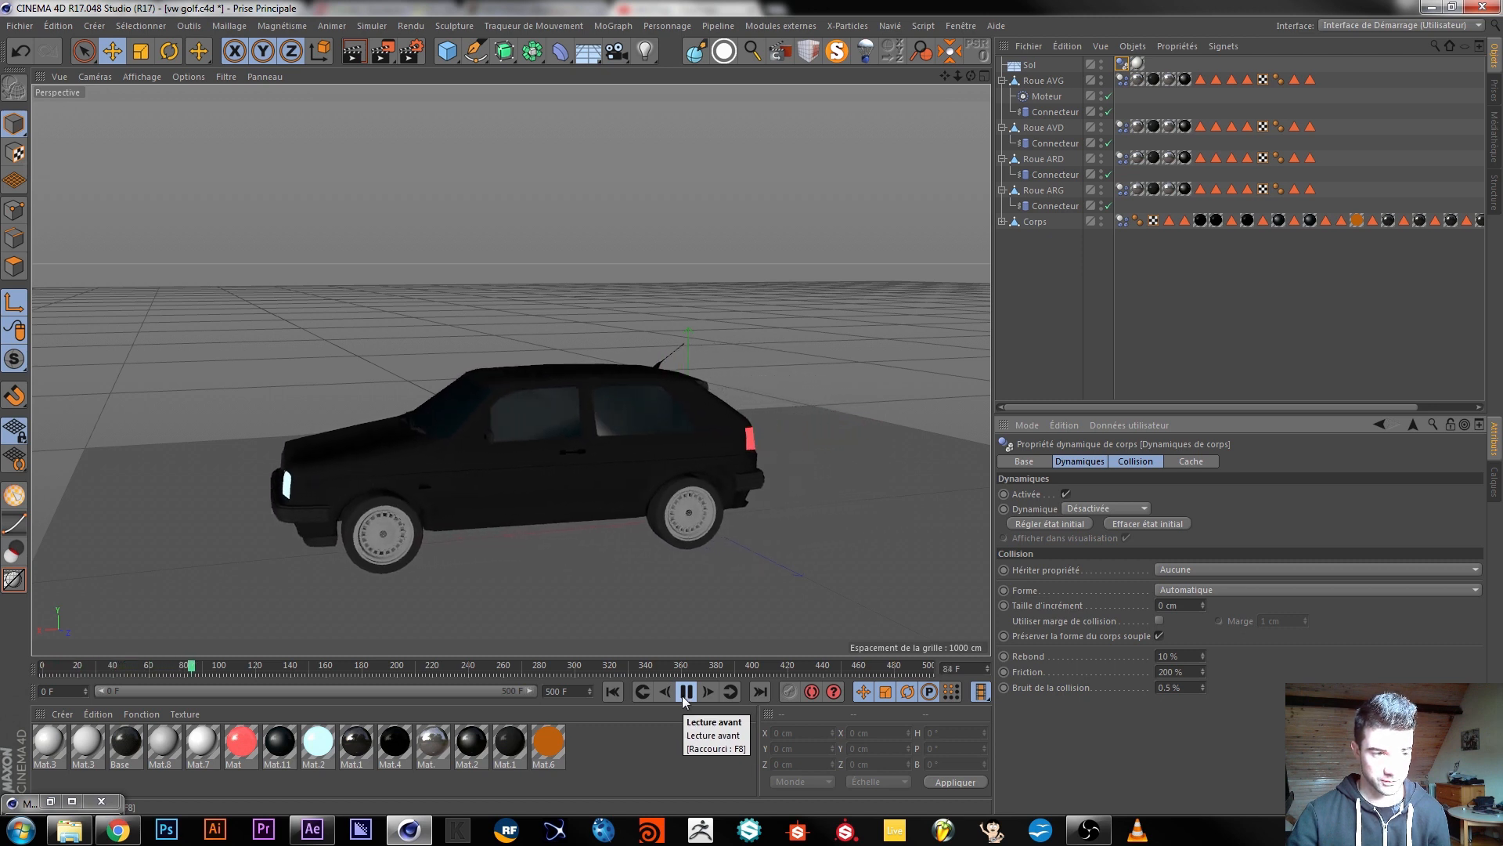
left_click(686, 691)
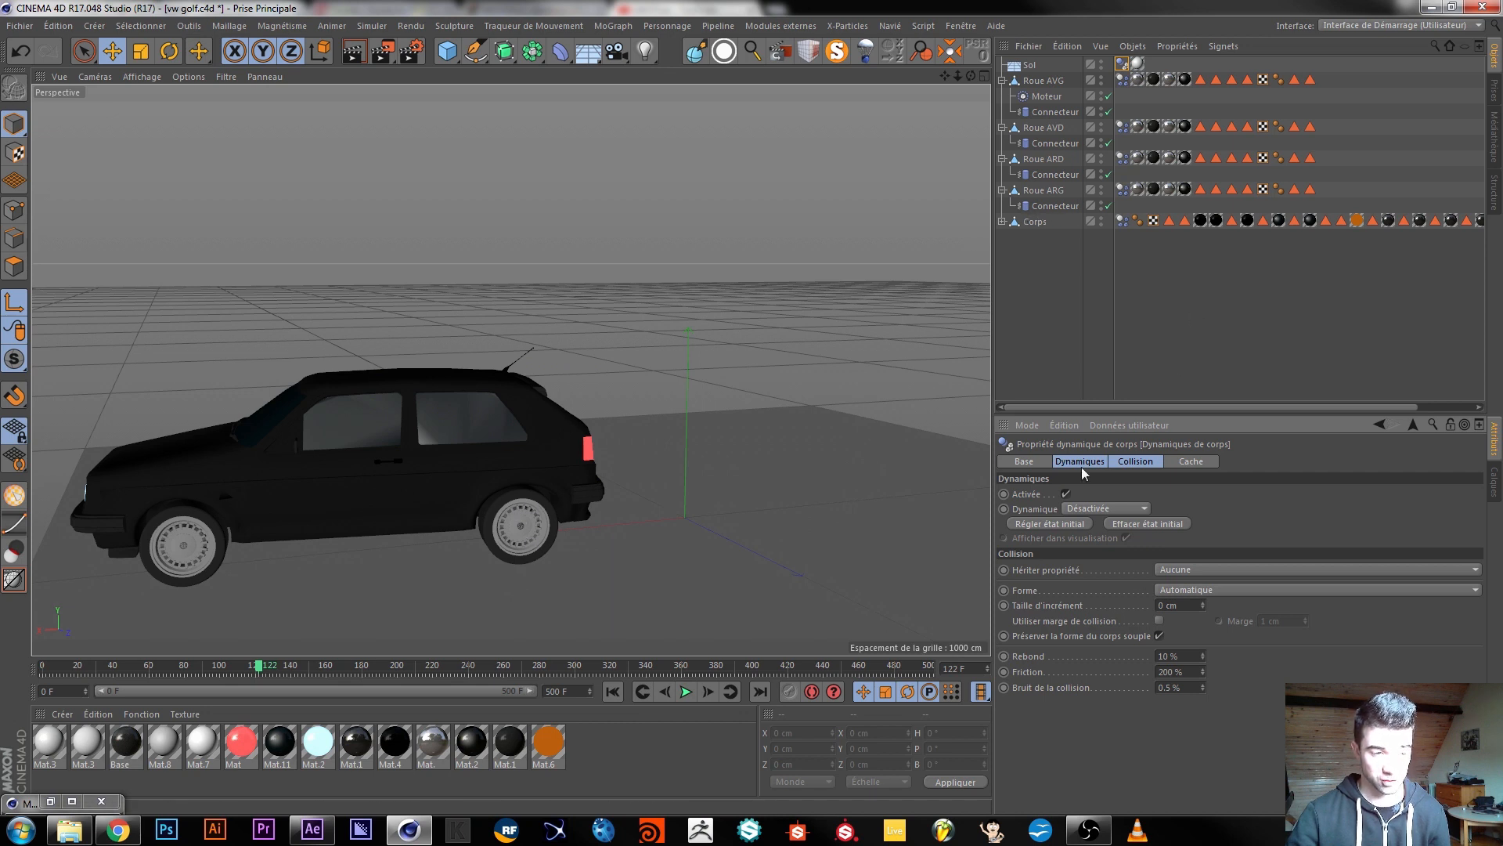
left_click(1073, 205)
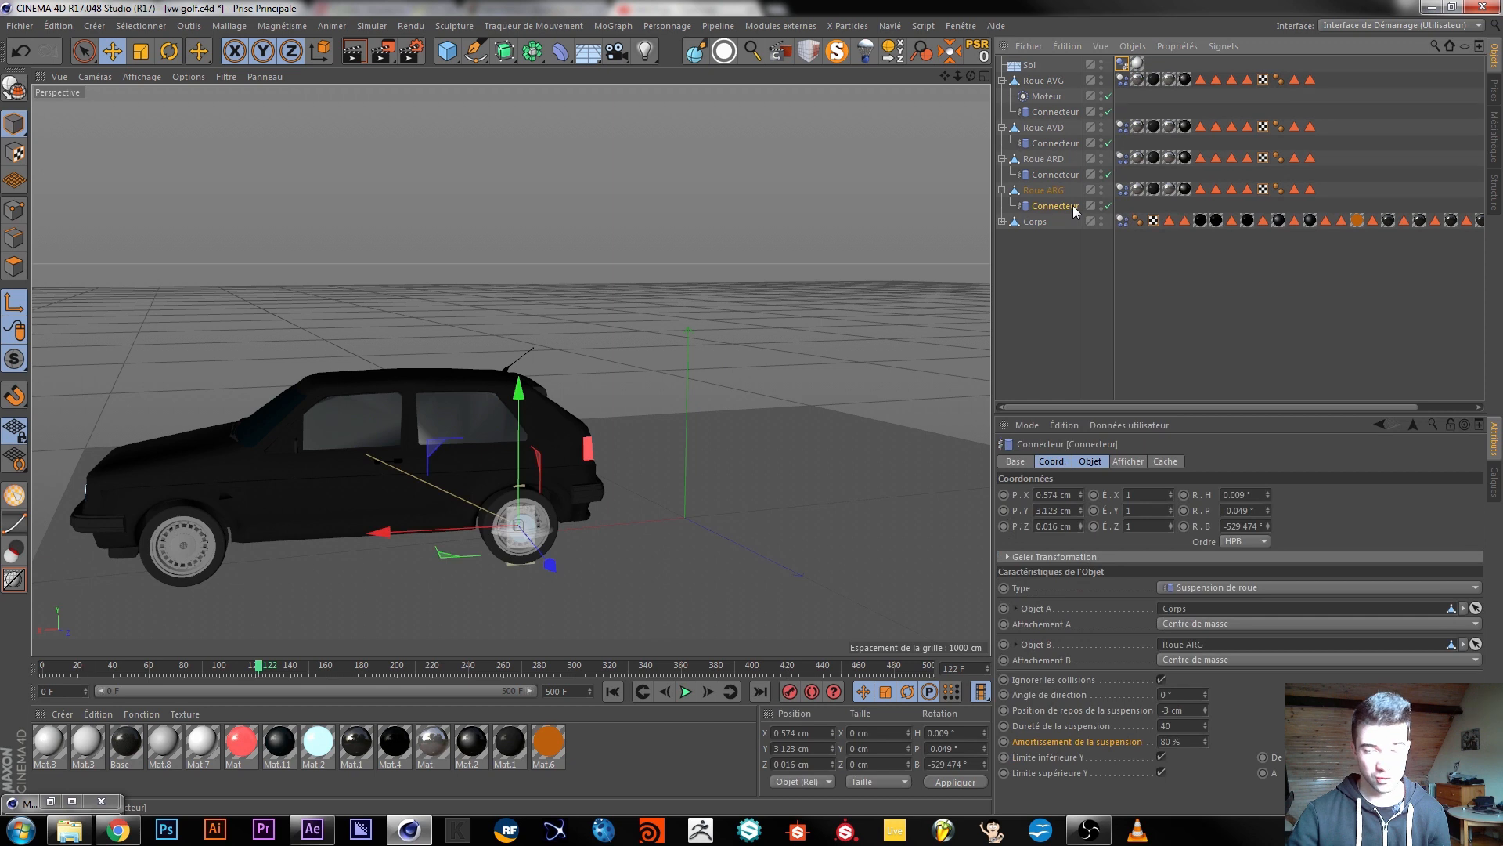
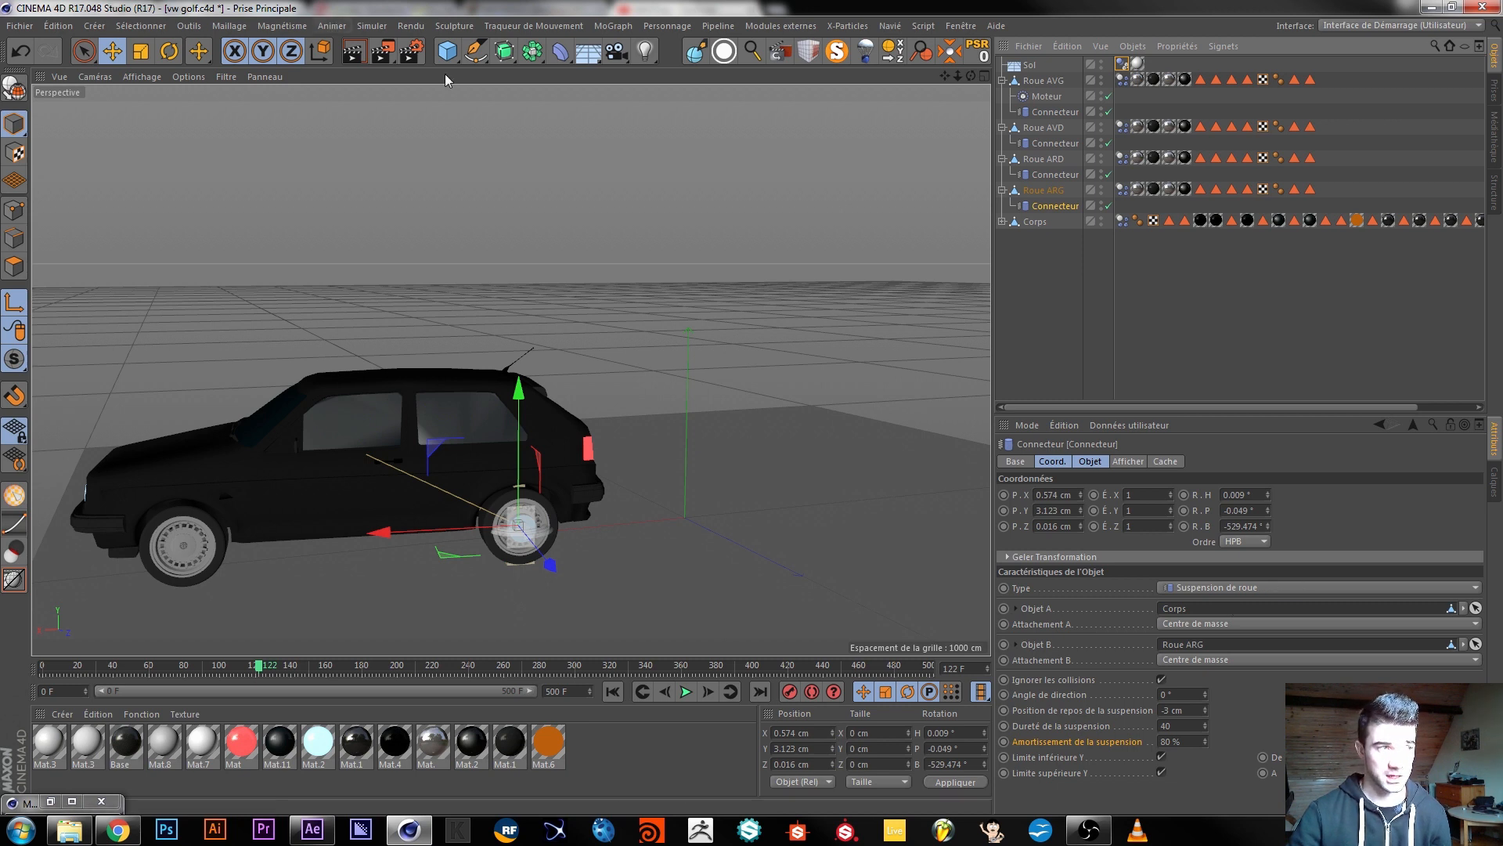
left_click(1208, 586)
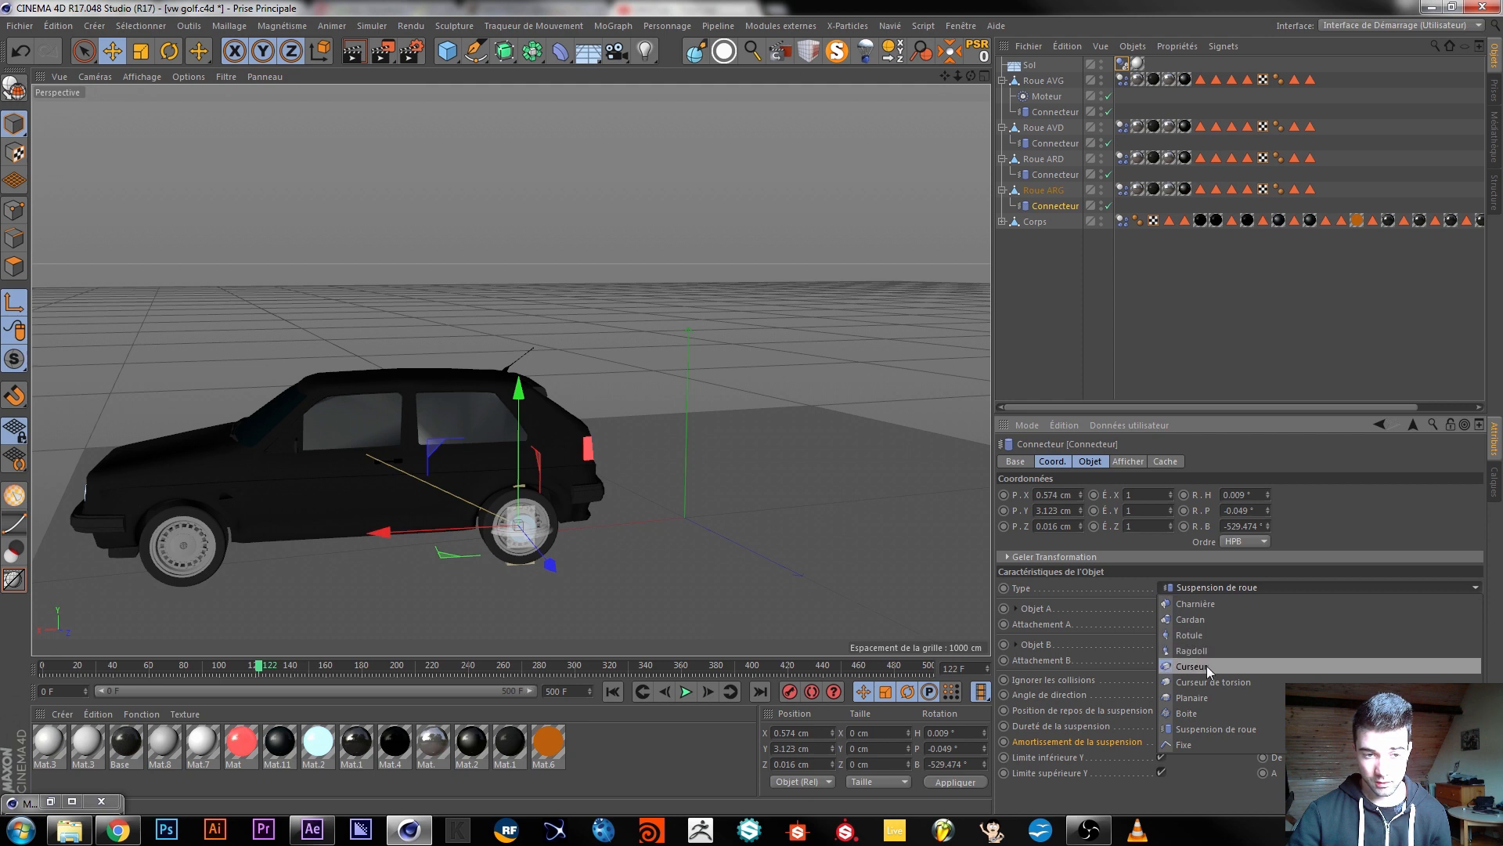
left_click(1112, 591)
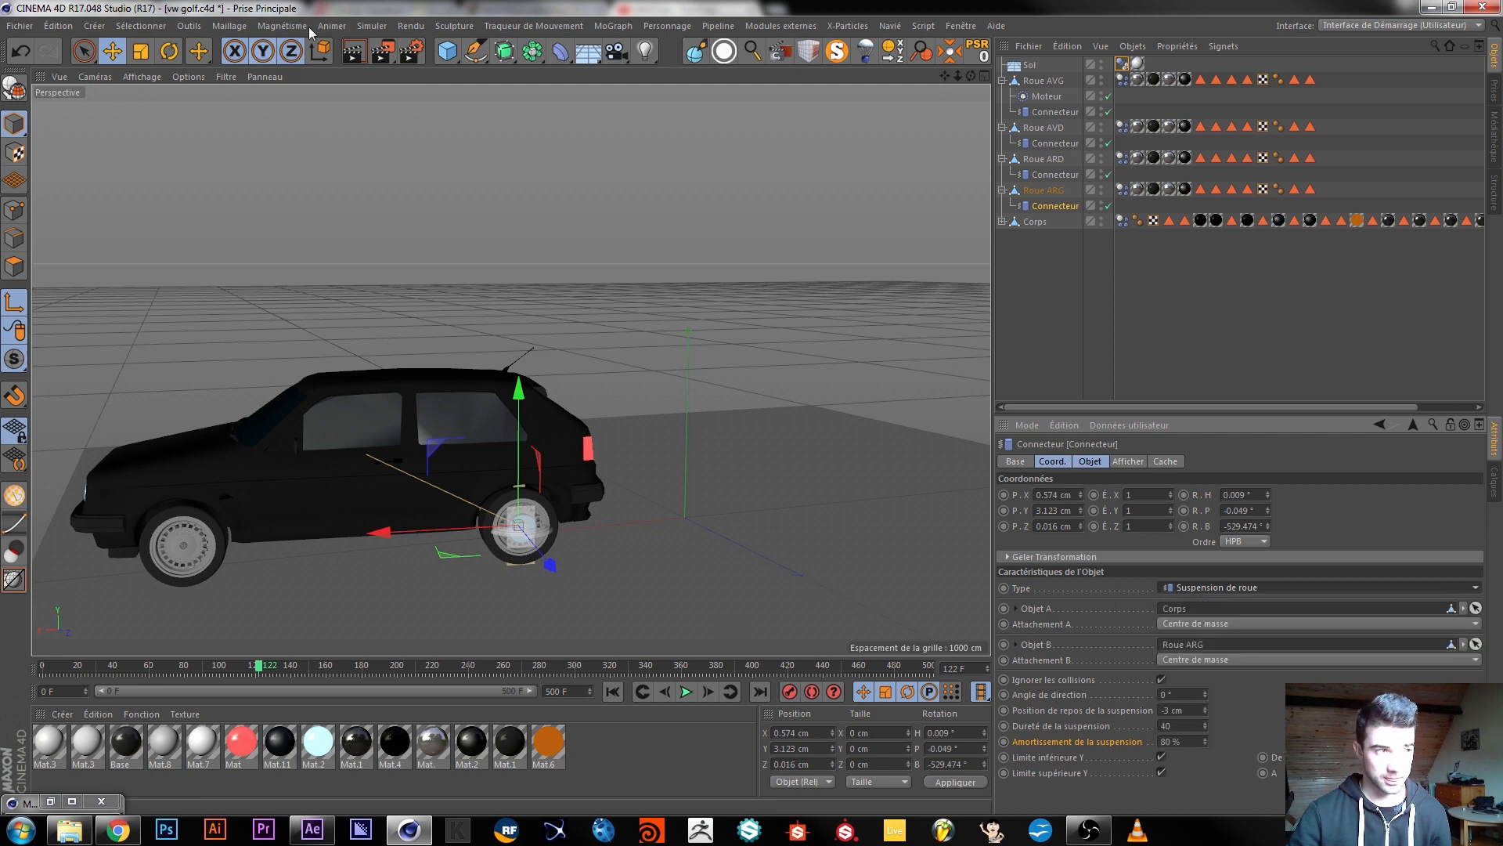
left_click(371, 26)
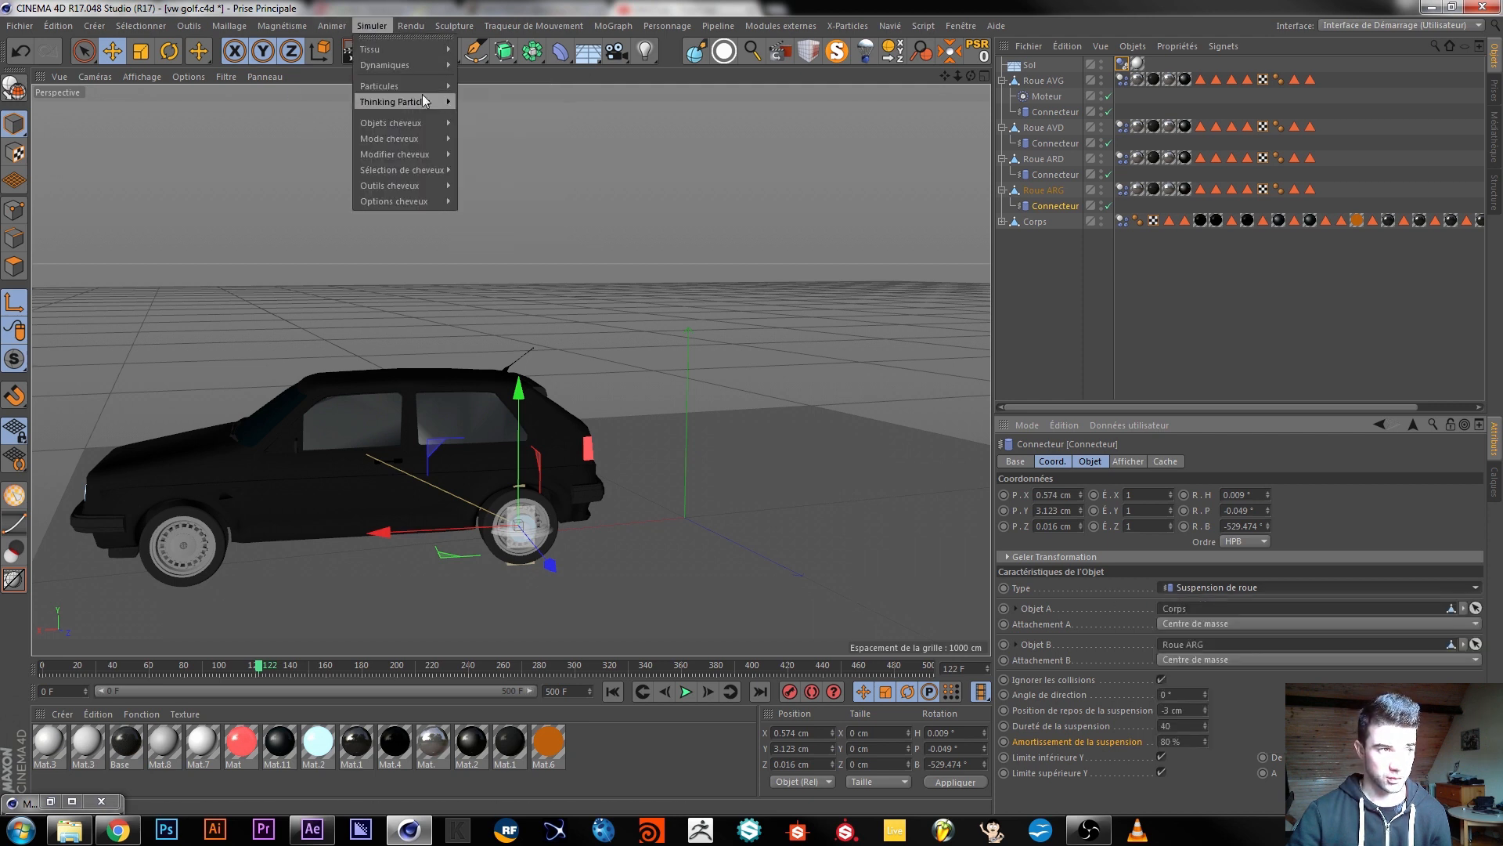
mouse_move(415, 69)
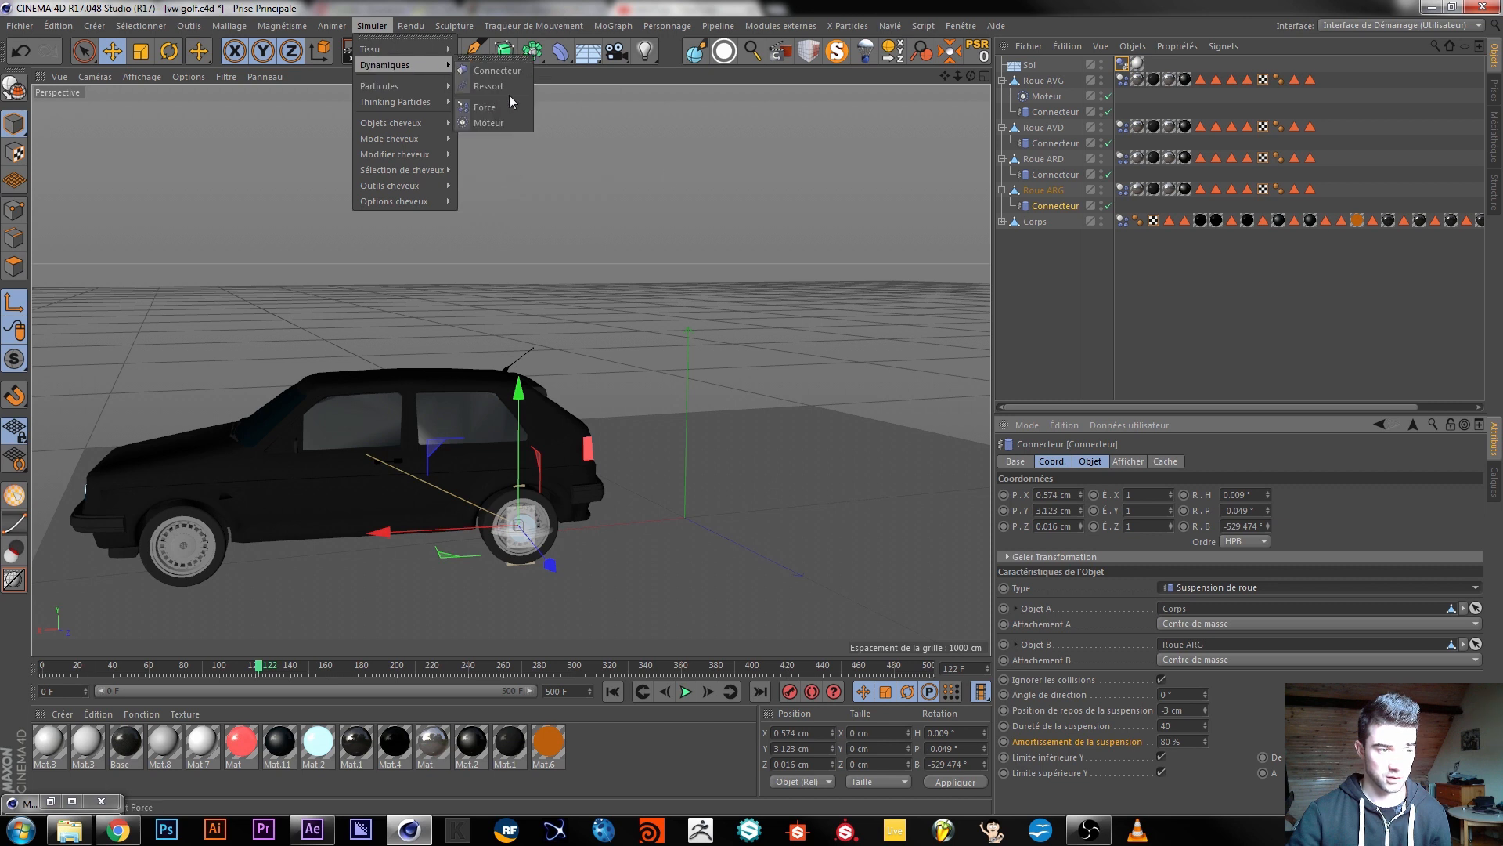
left_click(1037, 322)
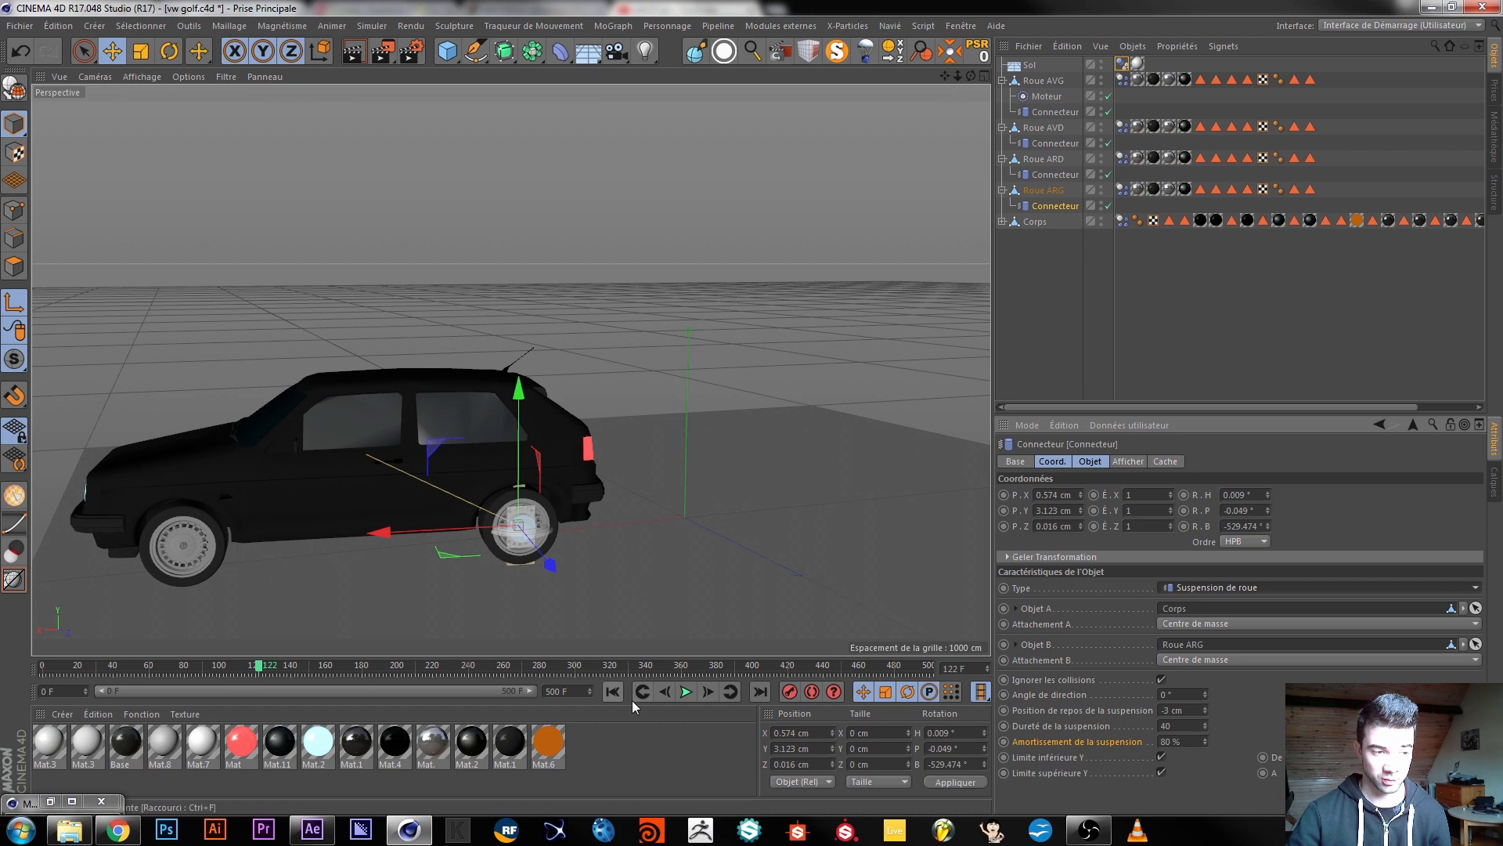
Try an Angle de direction of 31° on the Roue ARG connector and play the simulation from the first frame.
left_click(612, 691)
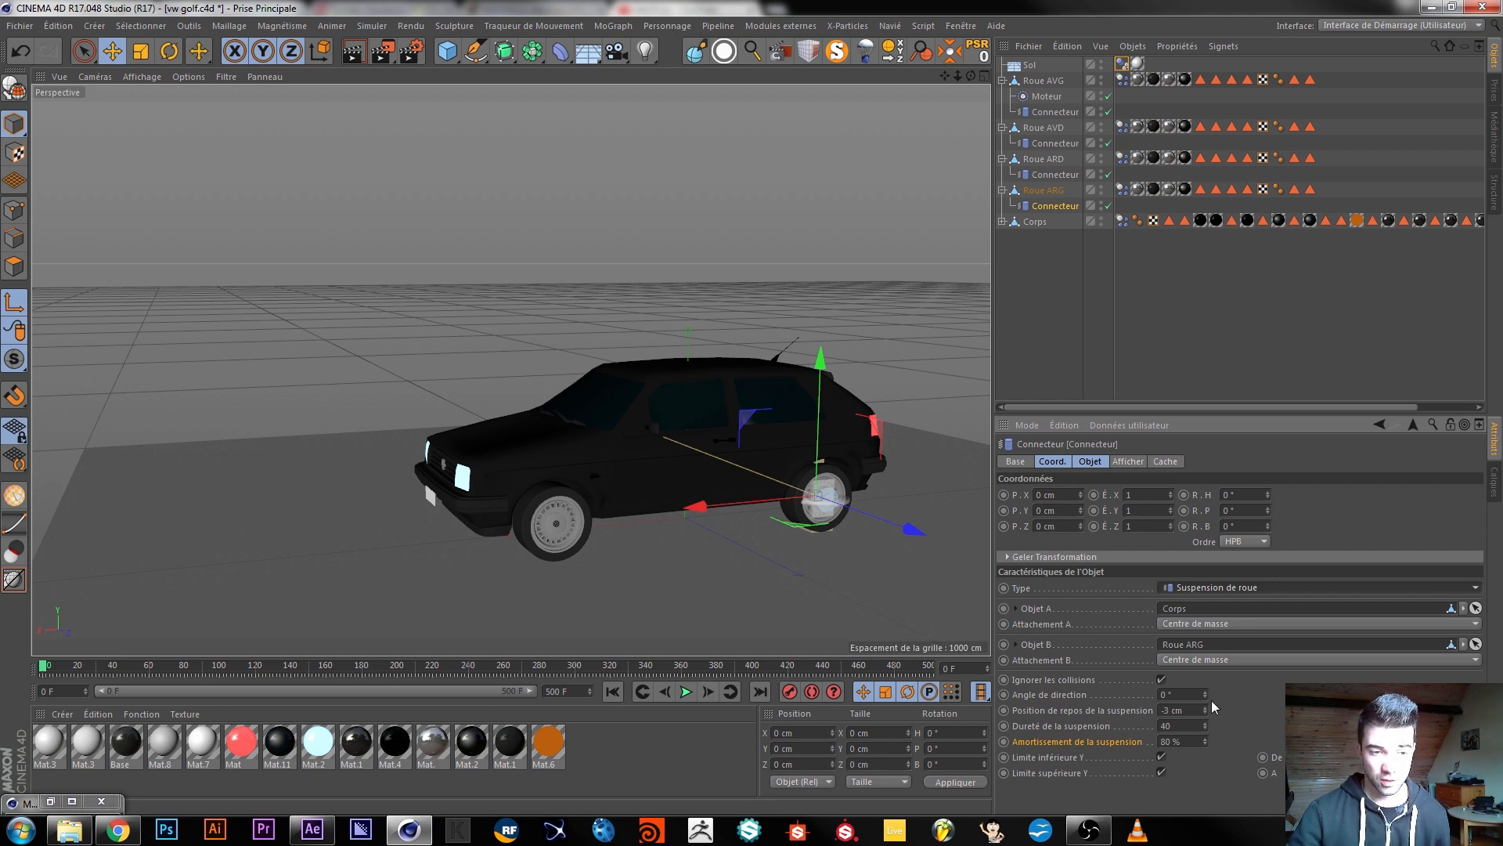
left_click_drag(1204, 692, 1205, 698)
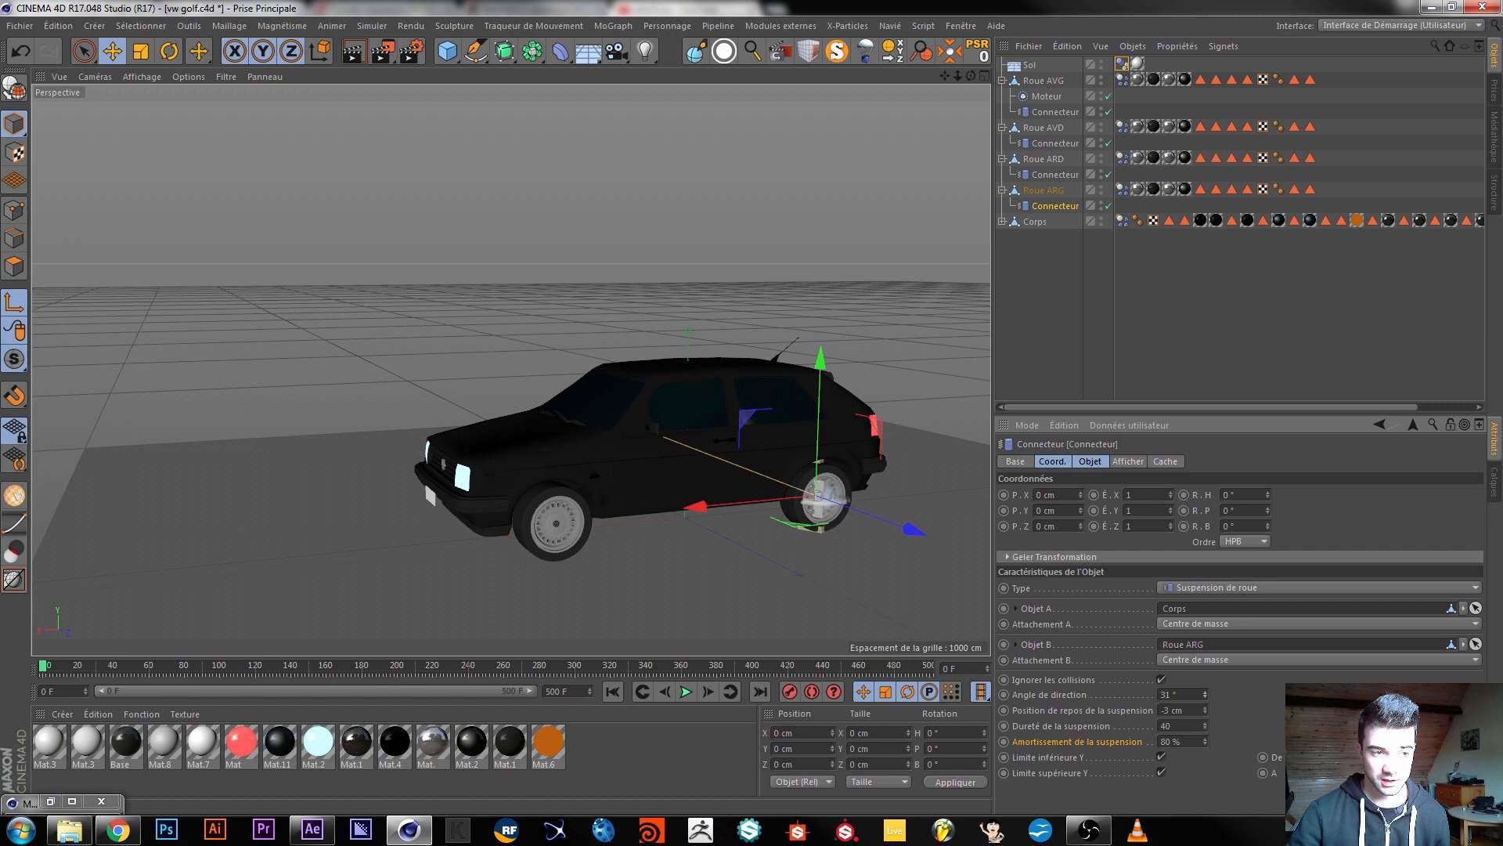
left_click(686, 691)
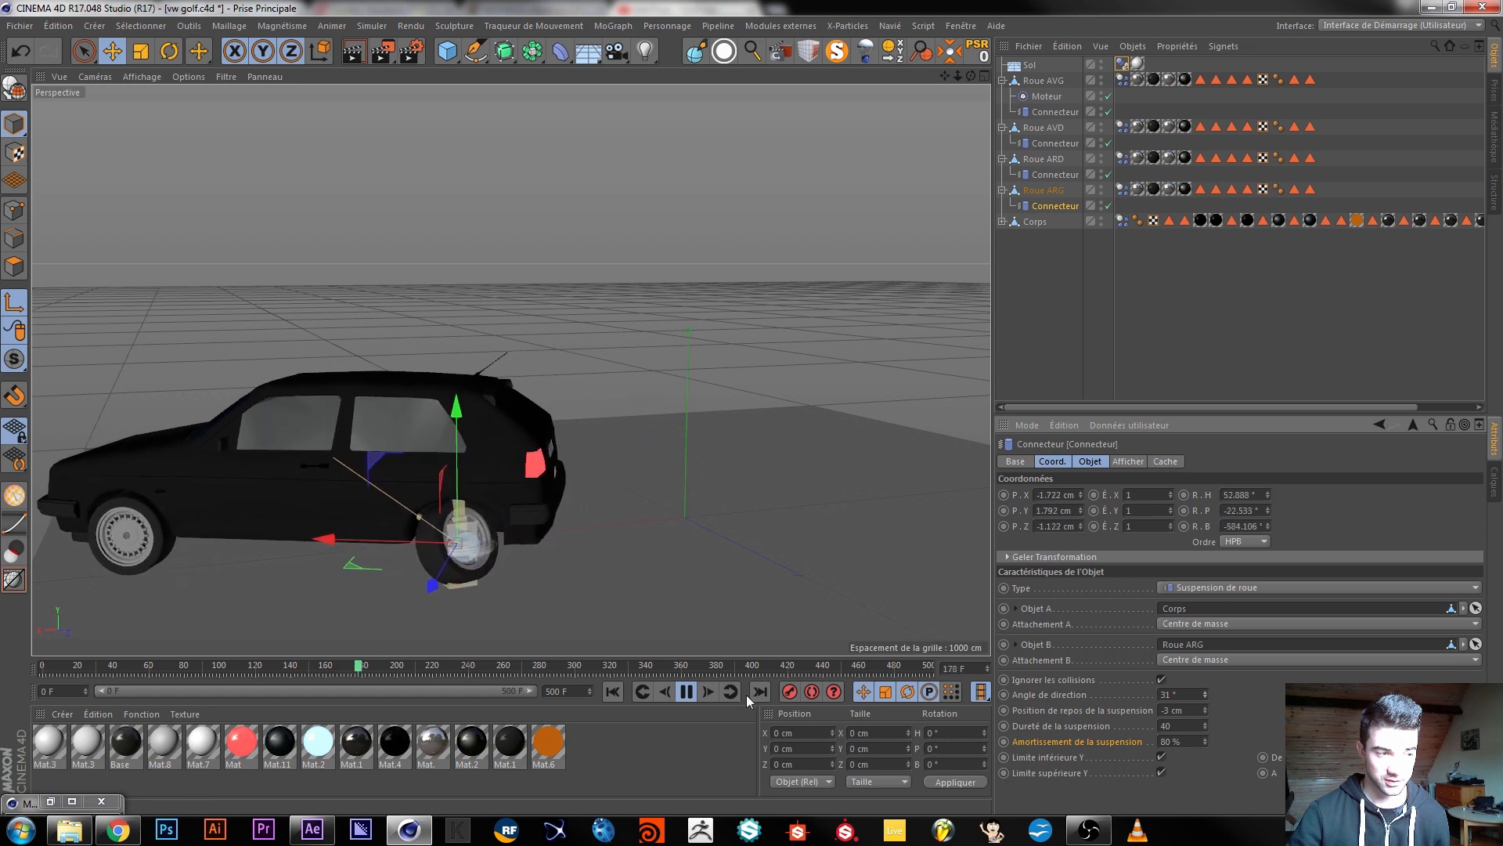
left_click(686, 696)
left_click(615, 693)
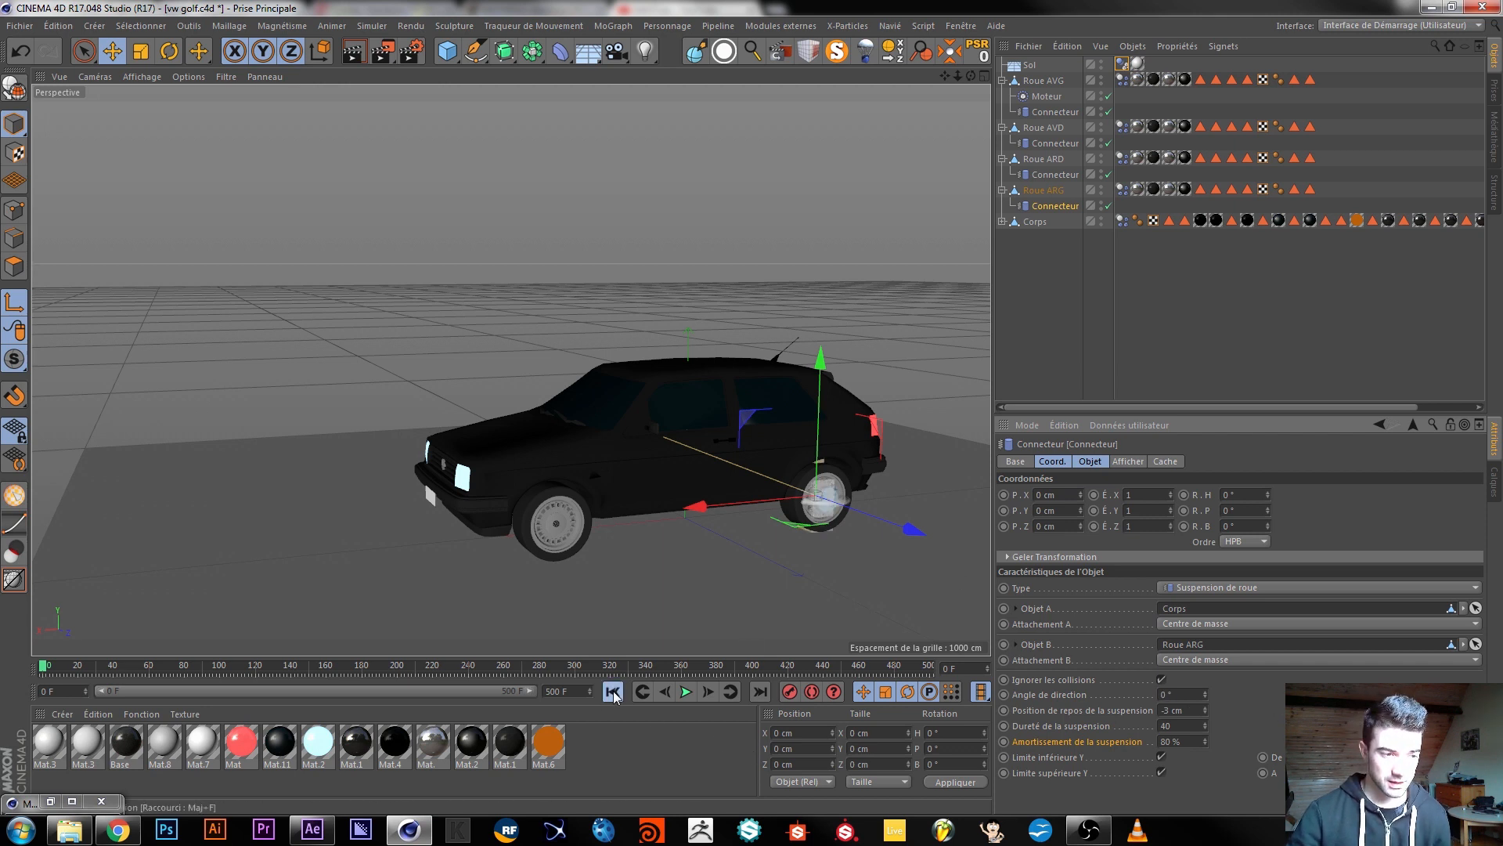
Set Rebond to 20 % and Friction to 100 % in the collision settings of all four wheels' dynamics tags.
left_click(1122, 80)
left_click(1123, 189, "shift")
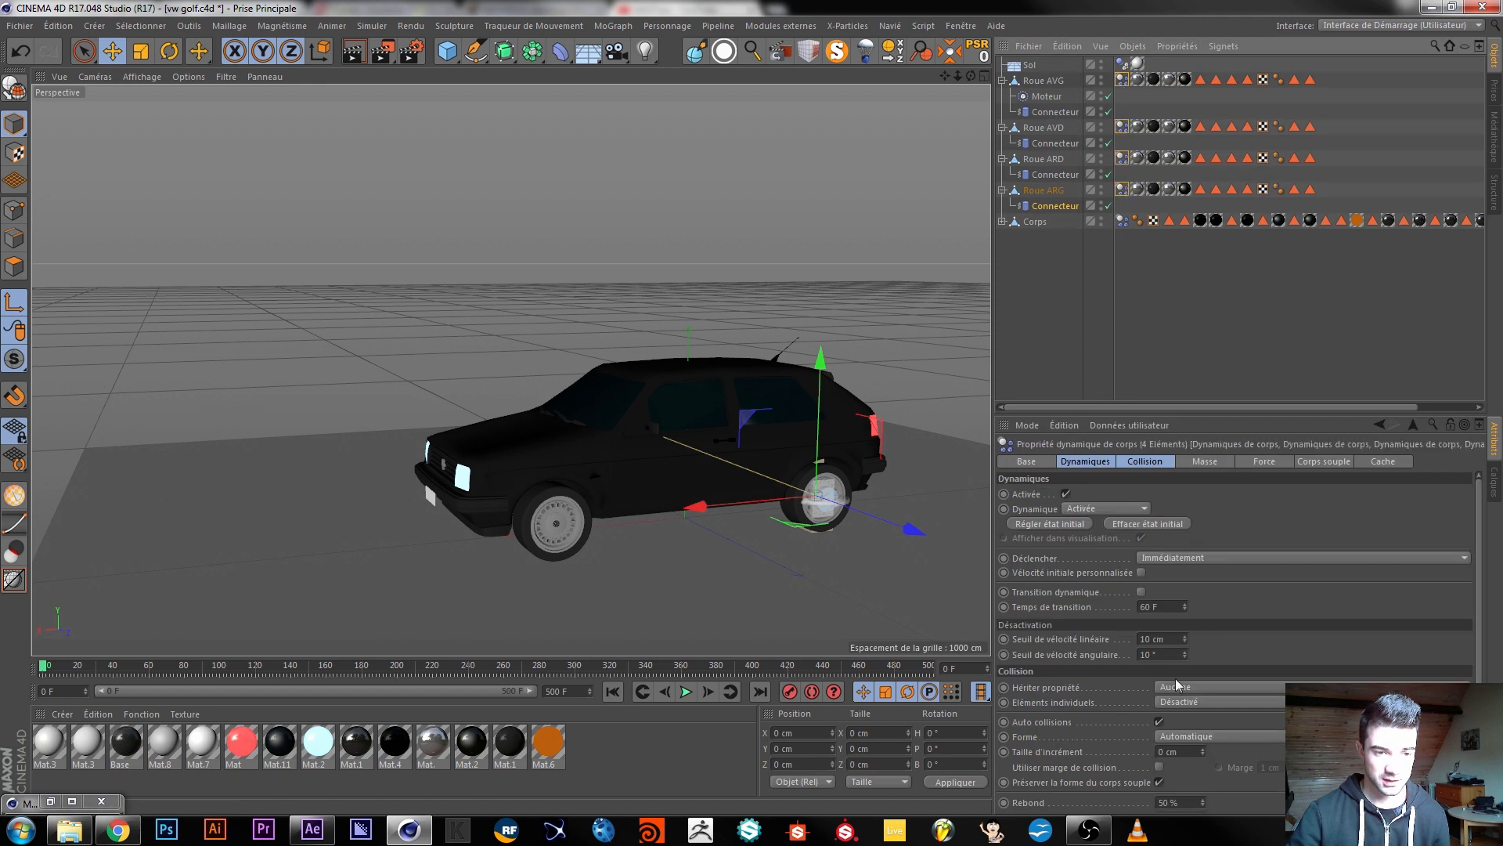
scroll(1081, 697, "down", 1)
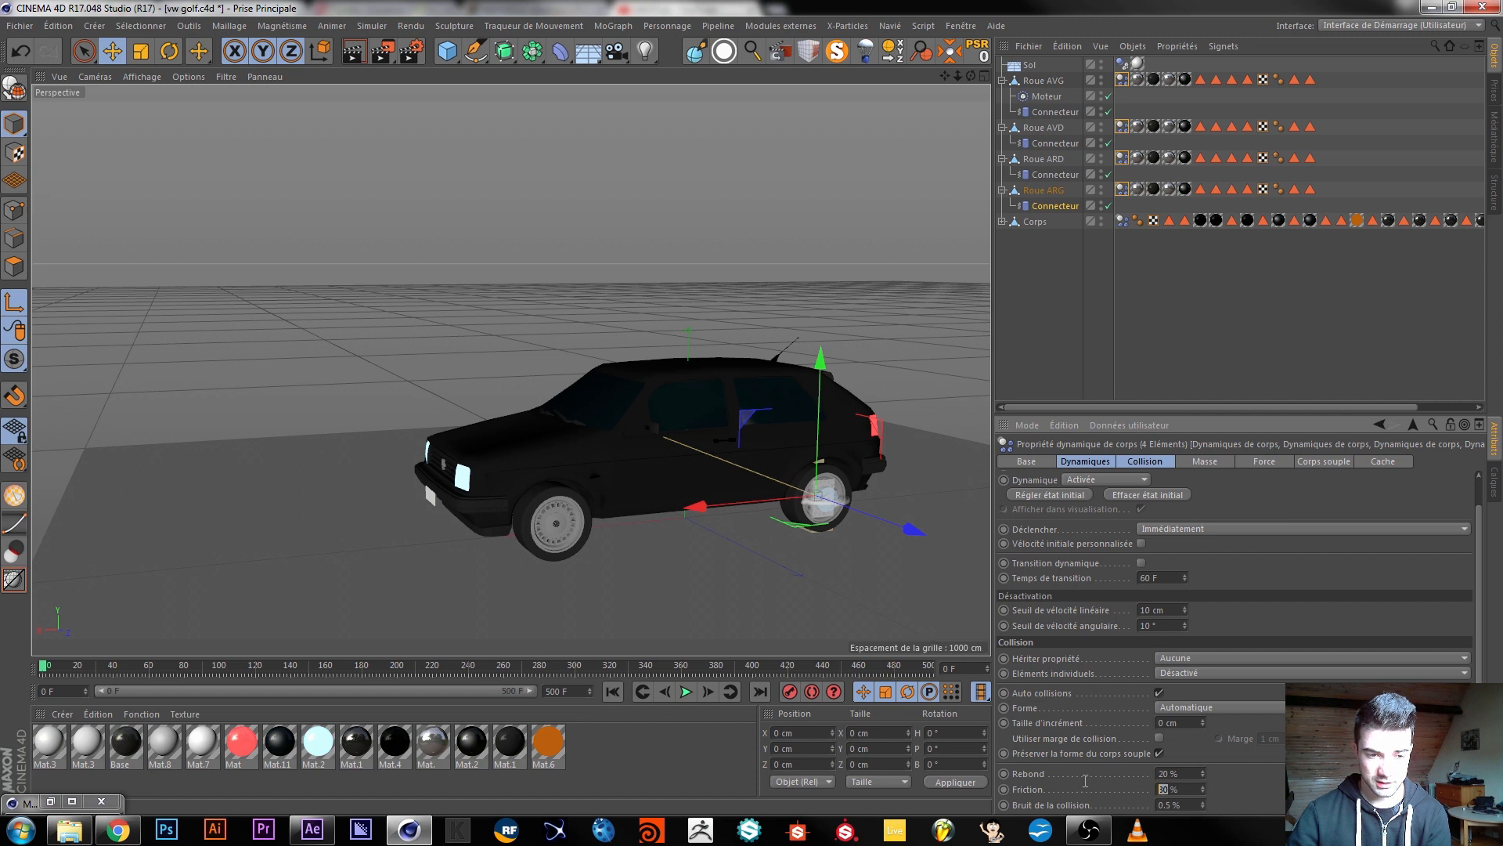
Play the simulation to check how the car drives off with the wheels' collision settings, and return to the first frame.
left_click(685, 694)
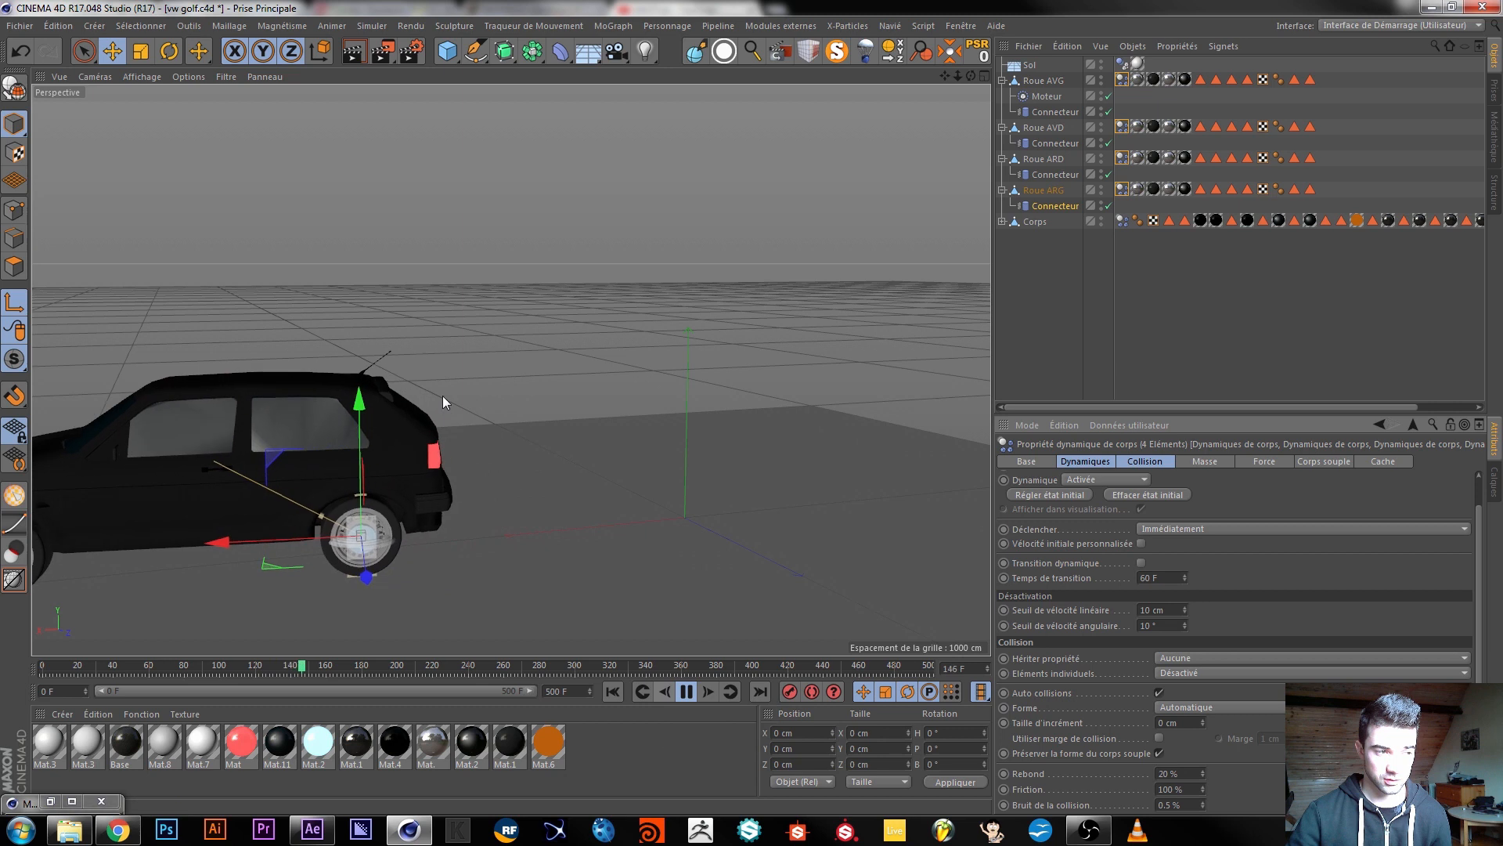
scroll(434, 385, "down", 6)
left_click_drag(454, 516, 259, 565, "alt")
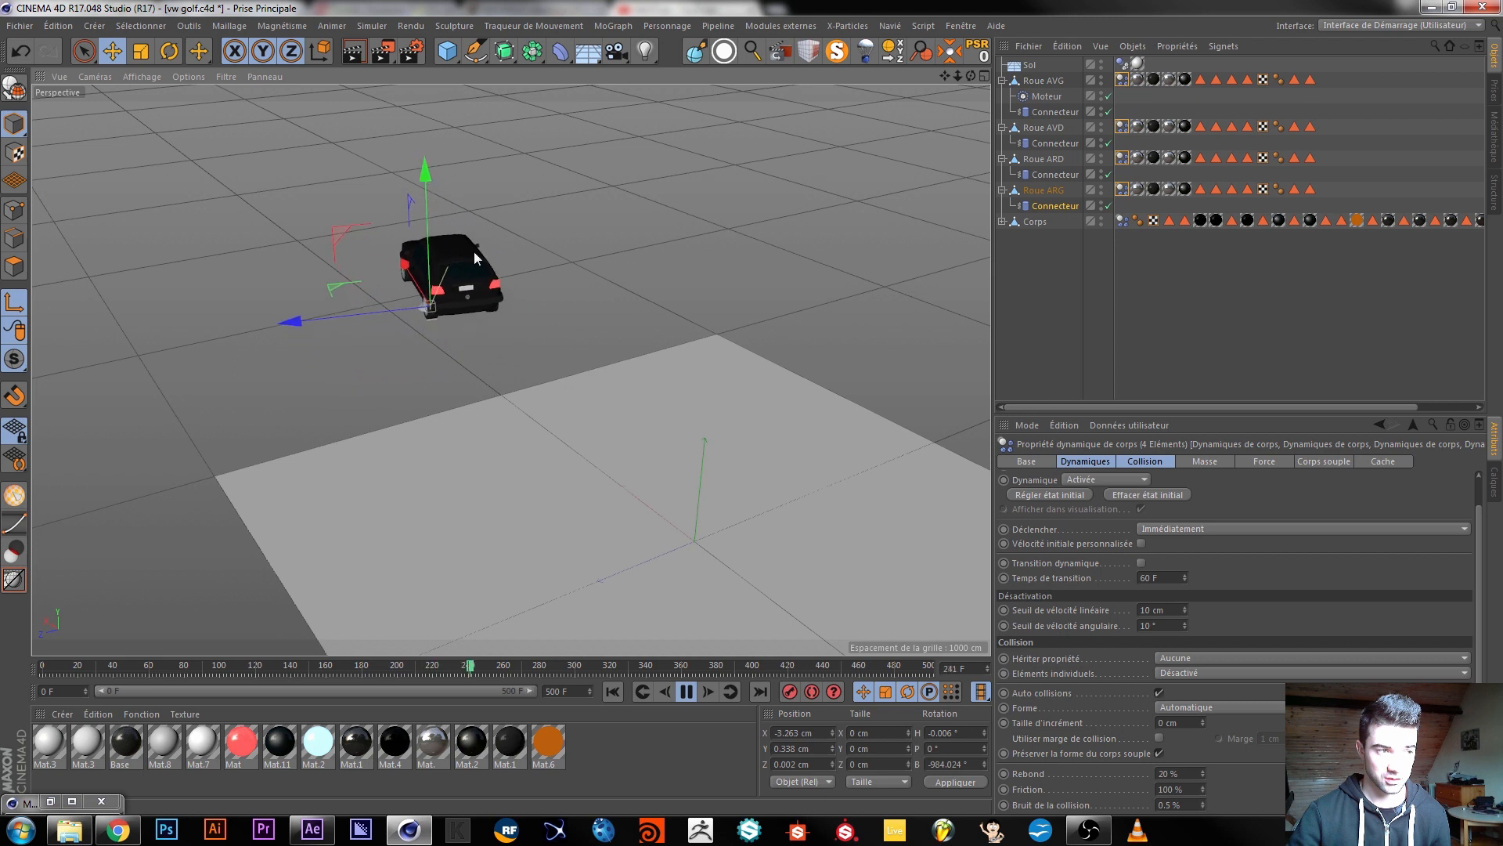
left_click(686, 691)
left_click(613, 691)
Move the Moteur of Roue AVG to about X -295 cm, Y 25 cm, Z 10 cm.
left_click_drag(620, 595, 1031, 469, "alt")
left_click(1049, 94)
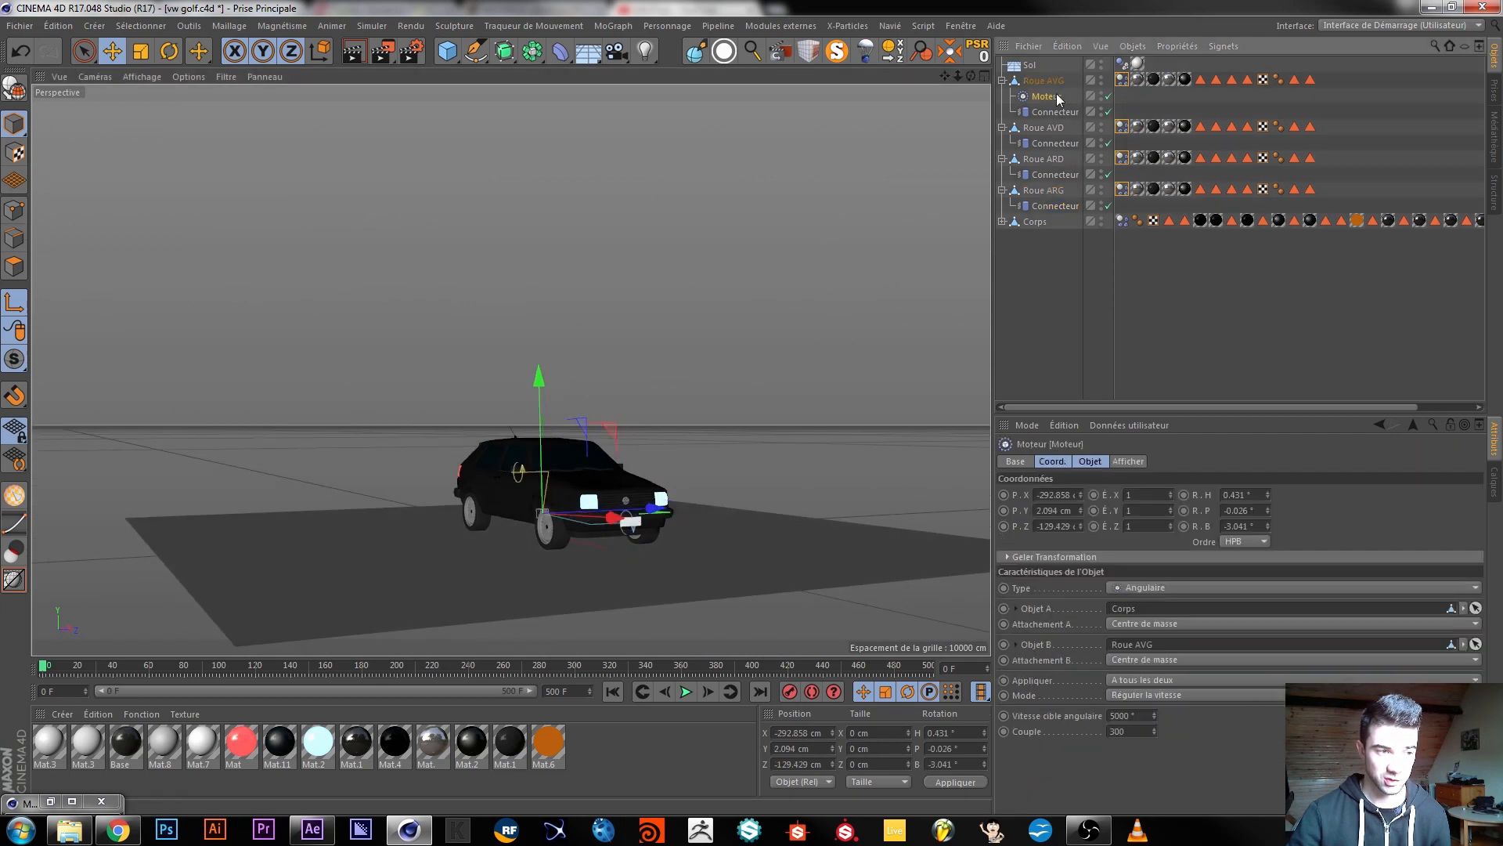
left_click_drag(637, 487, 545, 514, "alt")
left_click_drag(679, 524, 817, 512, "alt")
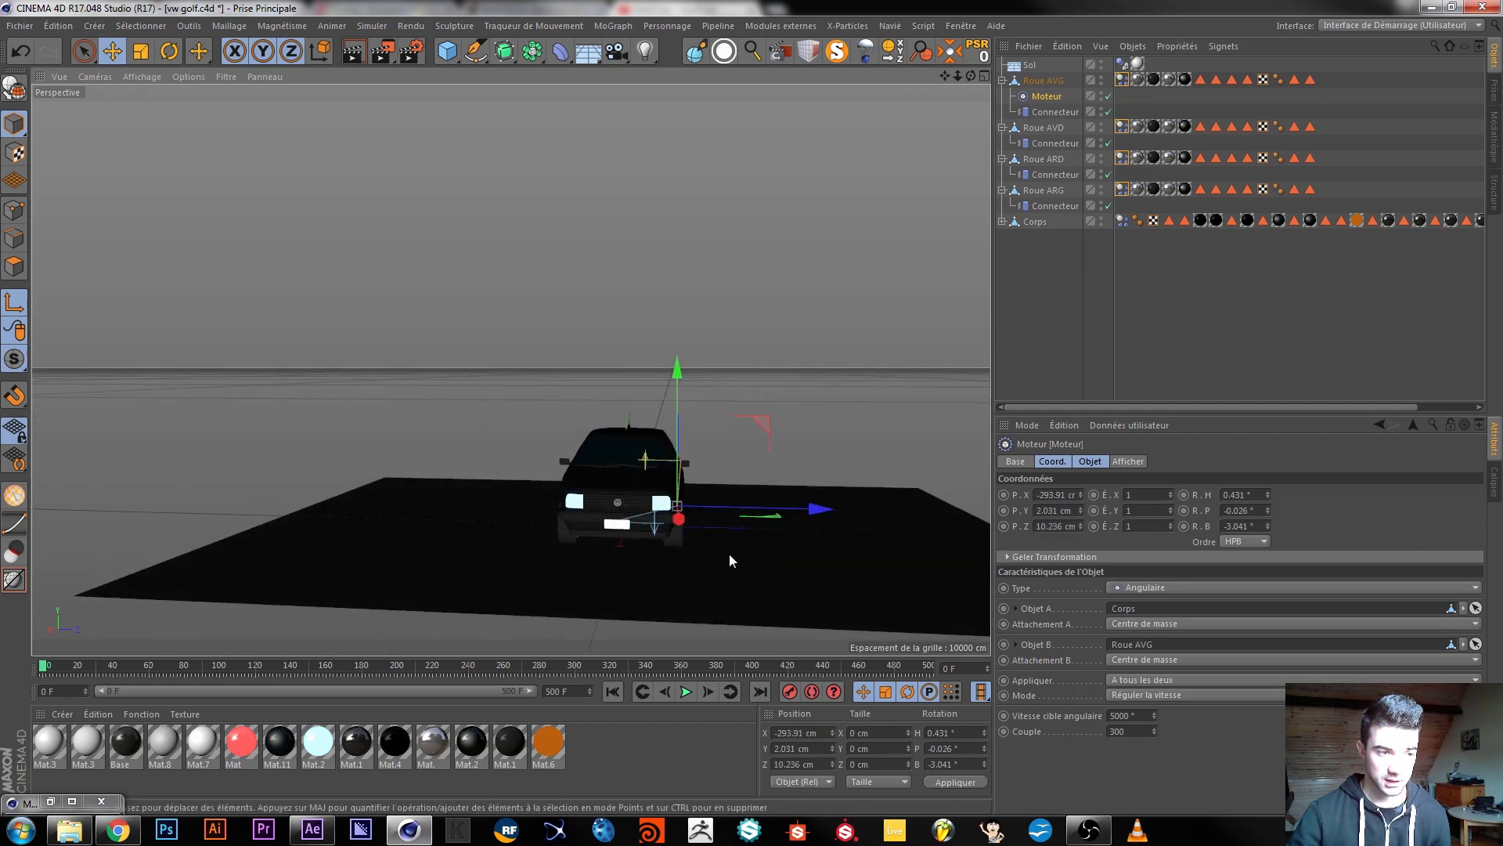
left_click_drag(730, 561, 654, 556, "alt")
left_click_drag(787, 385, 786, 374)
Play the simulation to check the car with the moved motor, and return to the first frame.
left_click(682, 694)
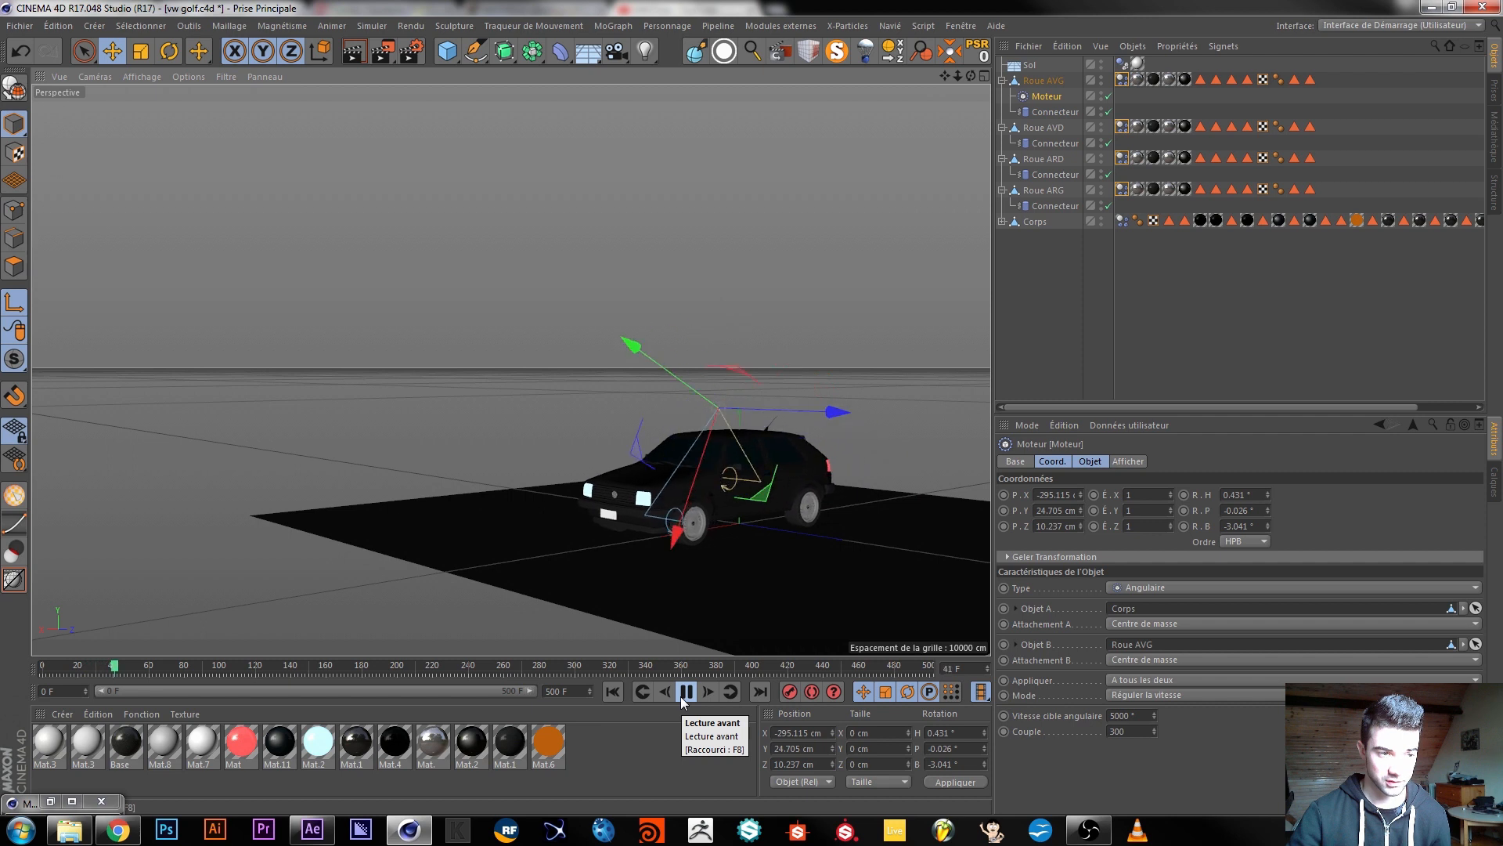
left_click(684, 693)
left_click(611, 691)
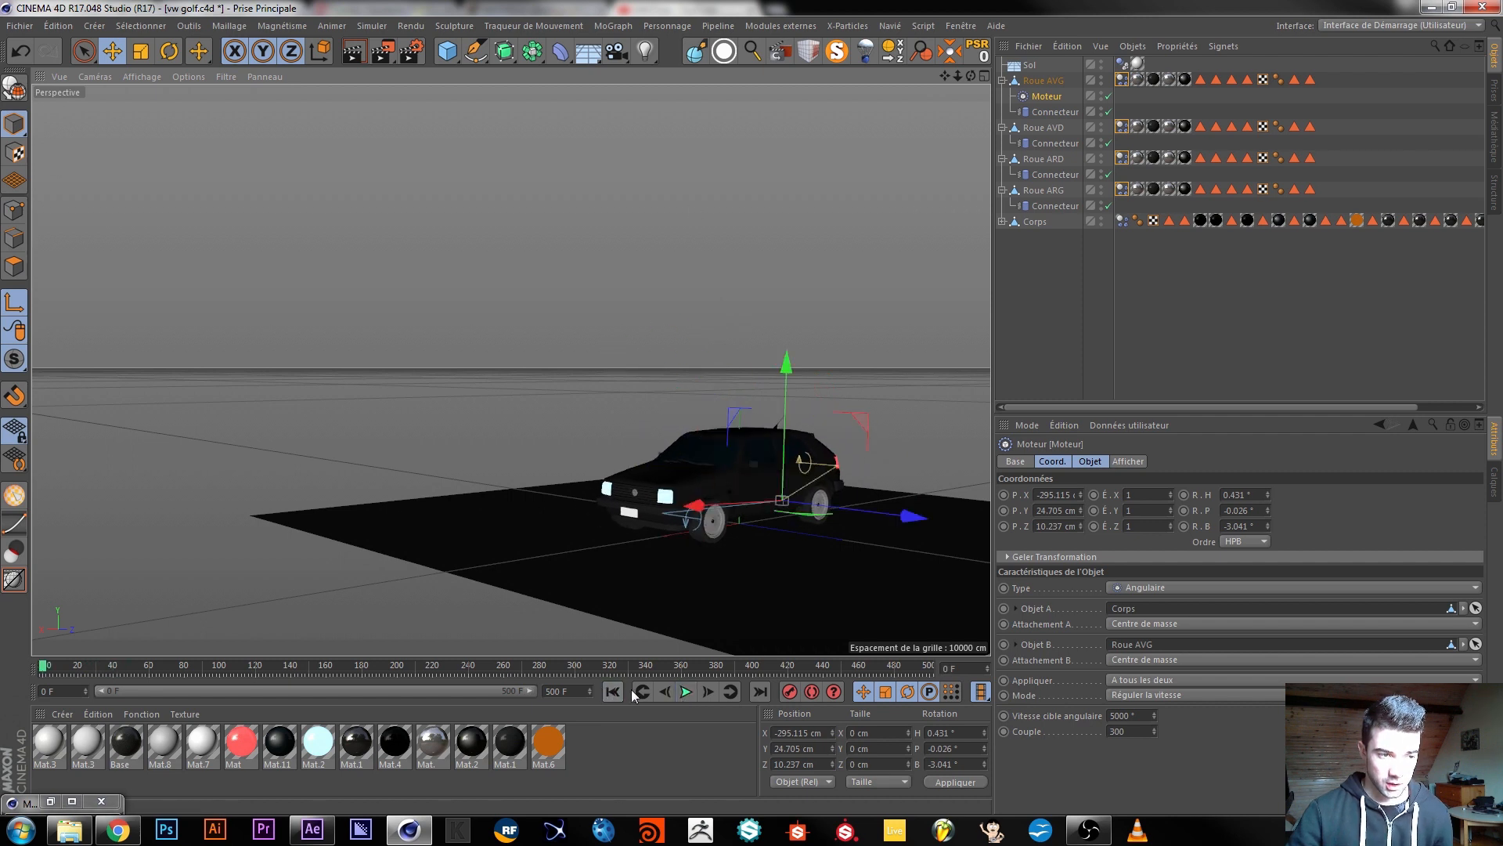
Copy the Moteur into Roue AVD with Roue AVD as its Objet B, undoing a trial move of the copy.
left_click_drag(717, 485, 805, 570, "alt")
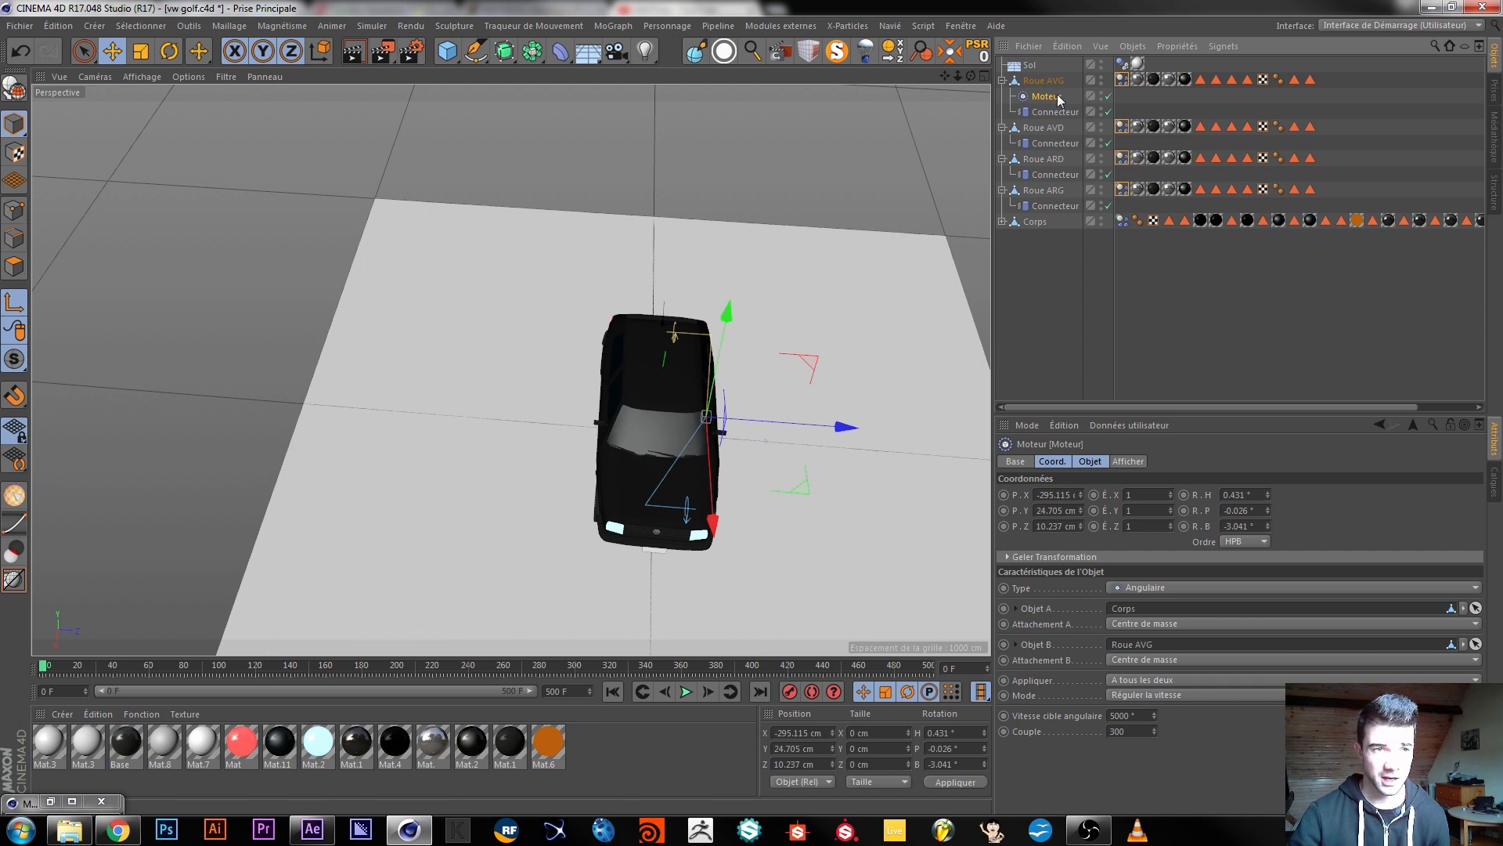
left_click(1034, 133)
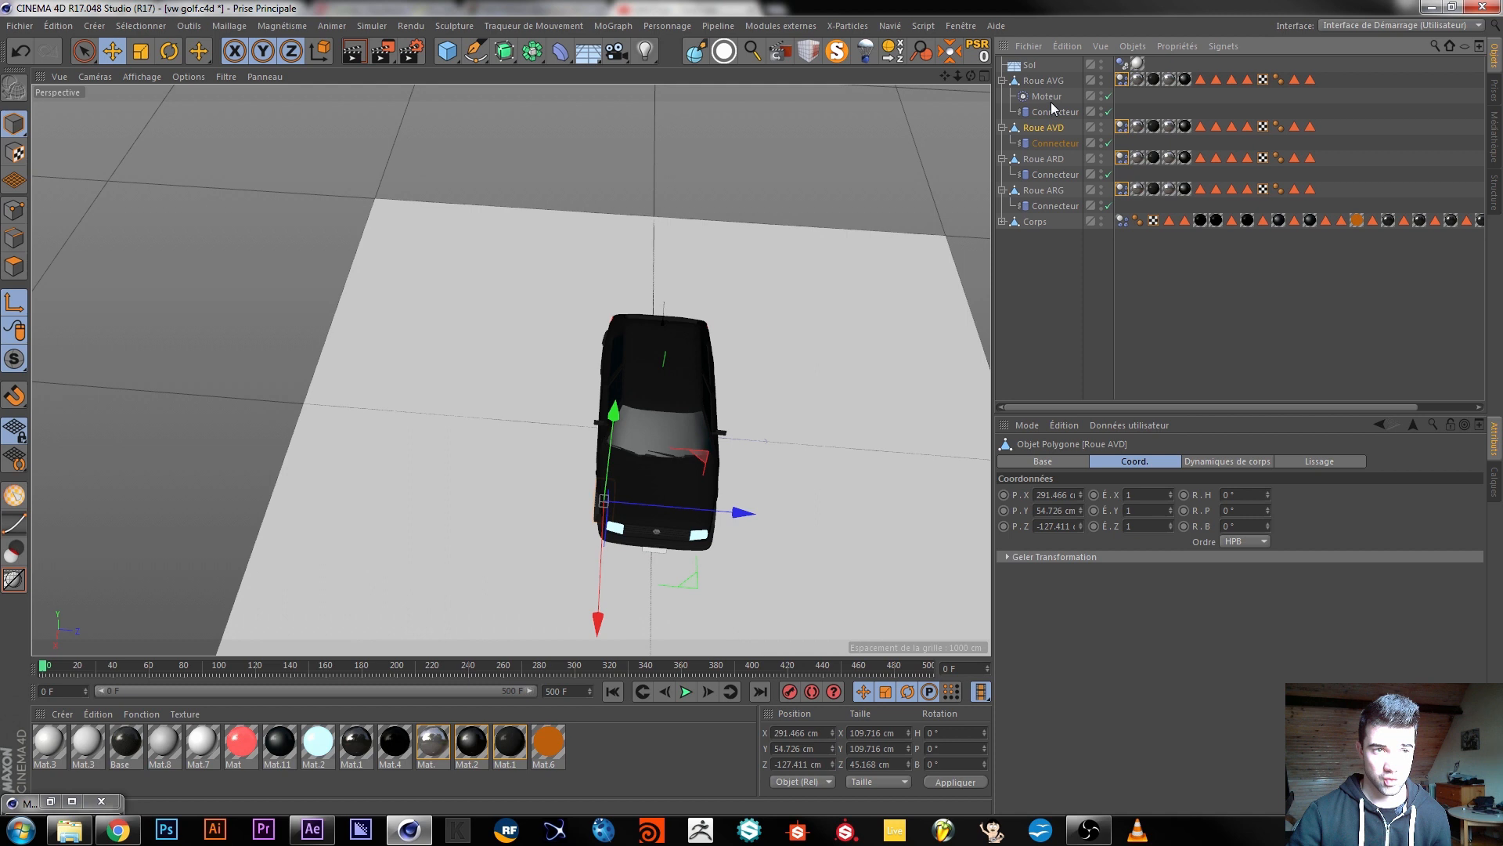
left_click_drag(1049, 97, 1056, 144)
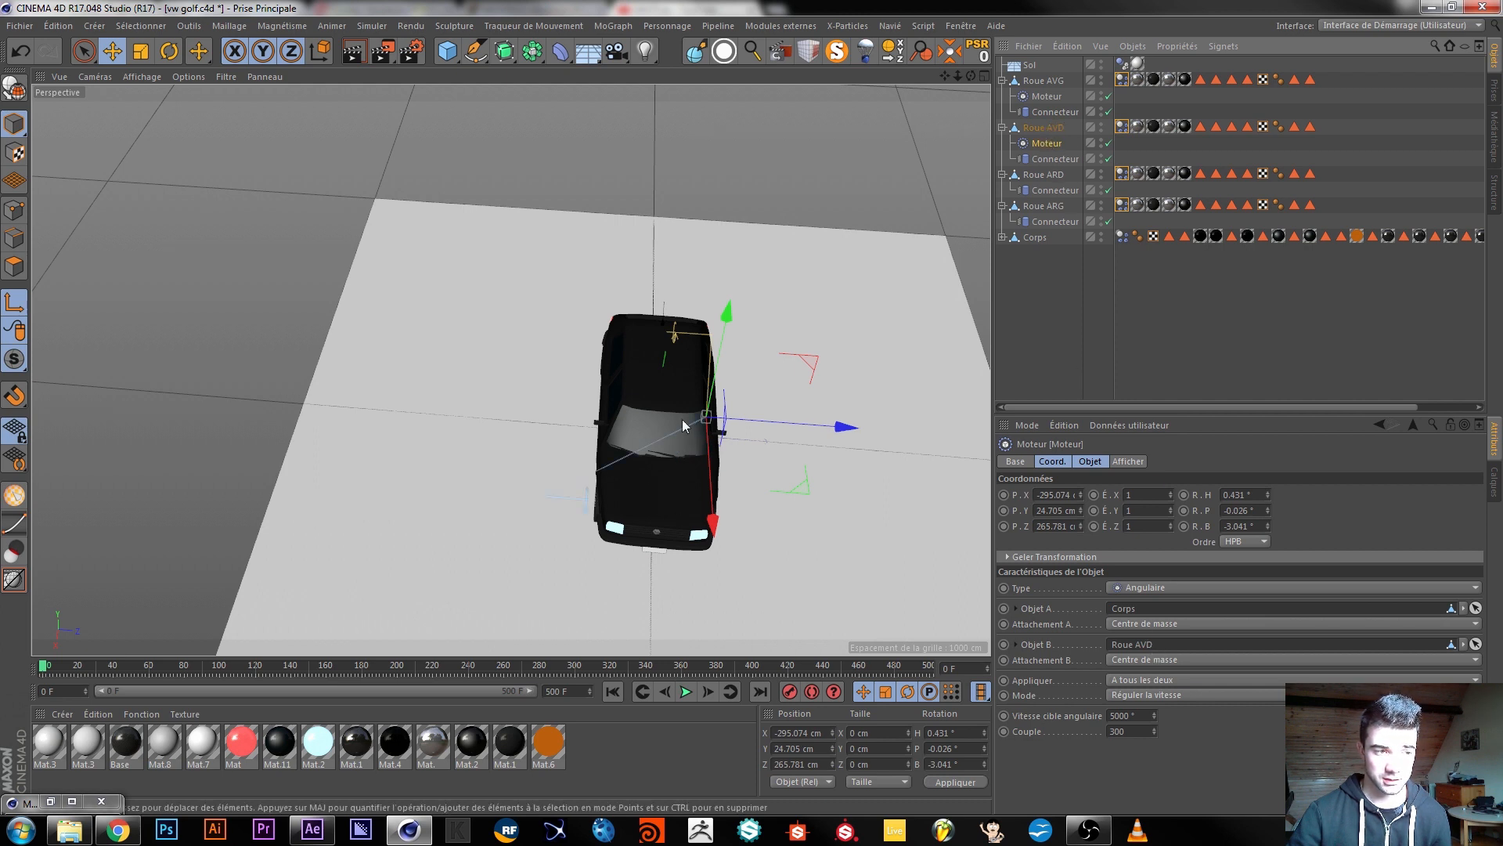
left_click_drag(834, 426, 761, 405)
key("ctrl+z")
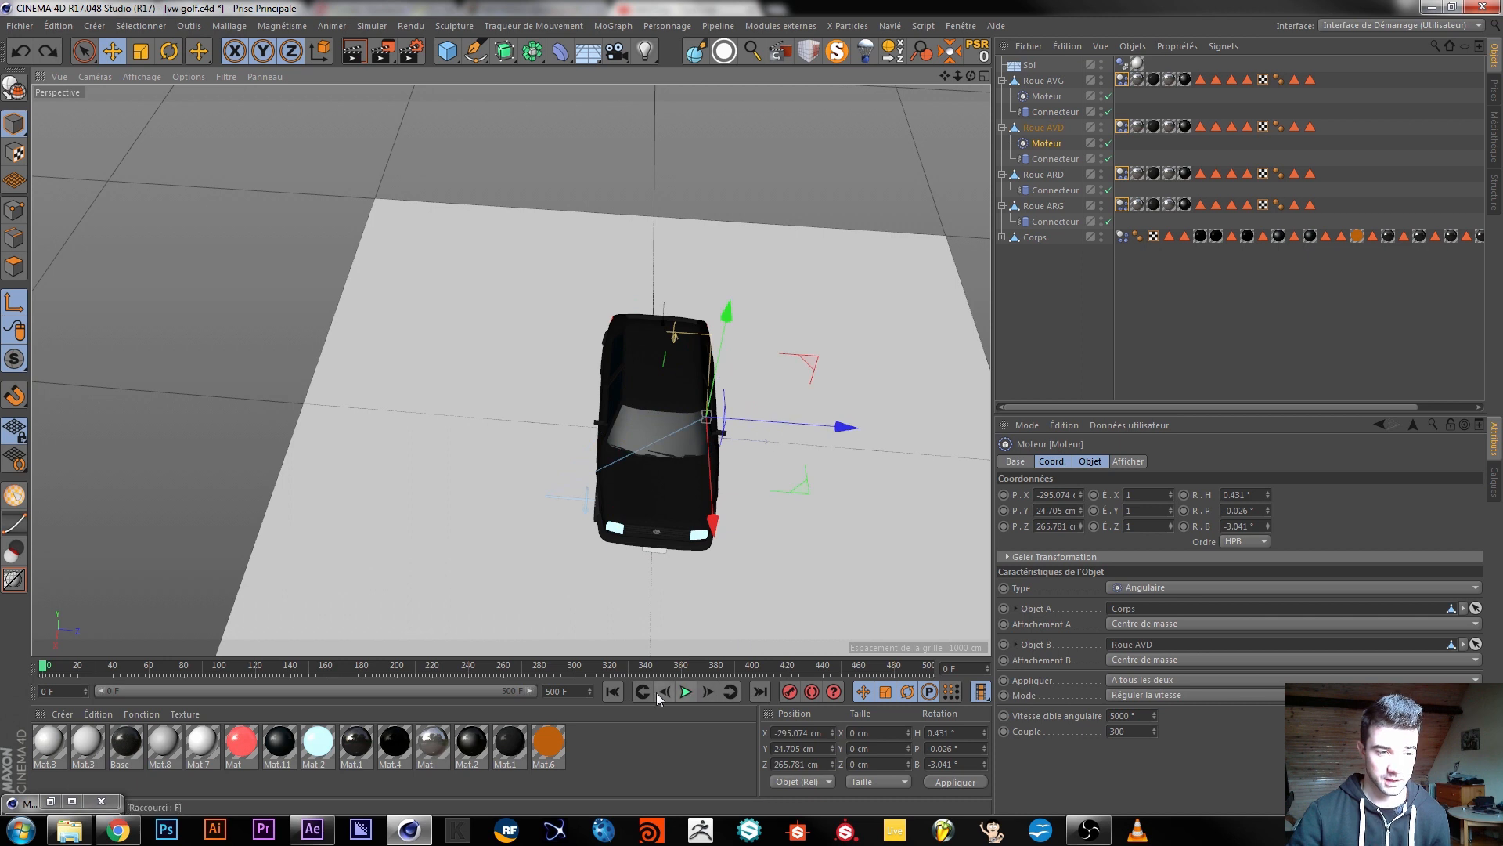
Play the simulation to check the car's path with a motor on both front wheels, and return to the first frame.
left_click(686, 692)
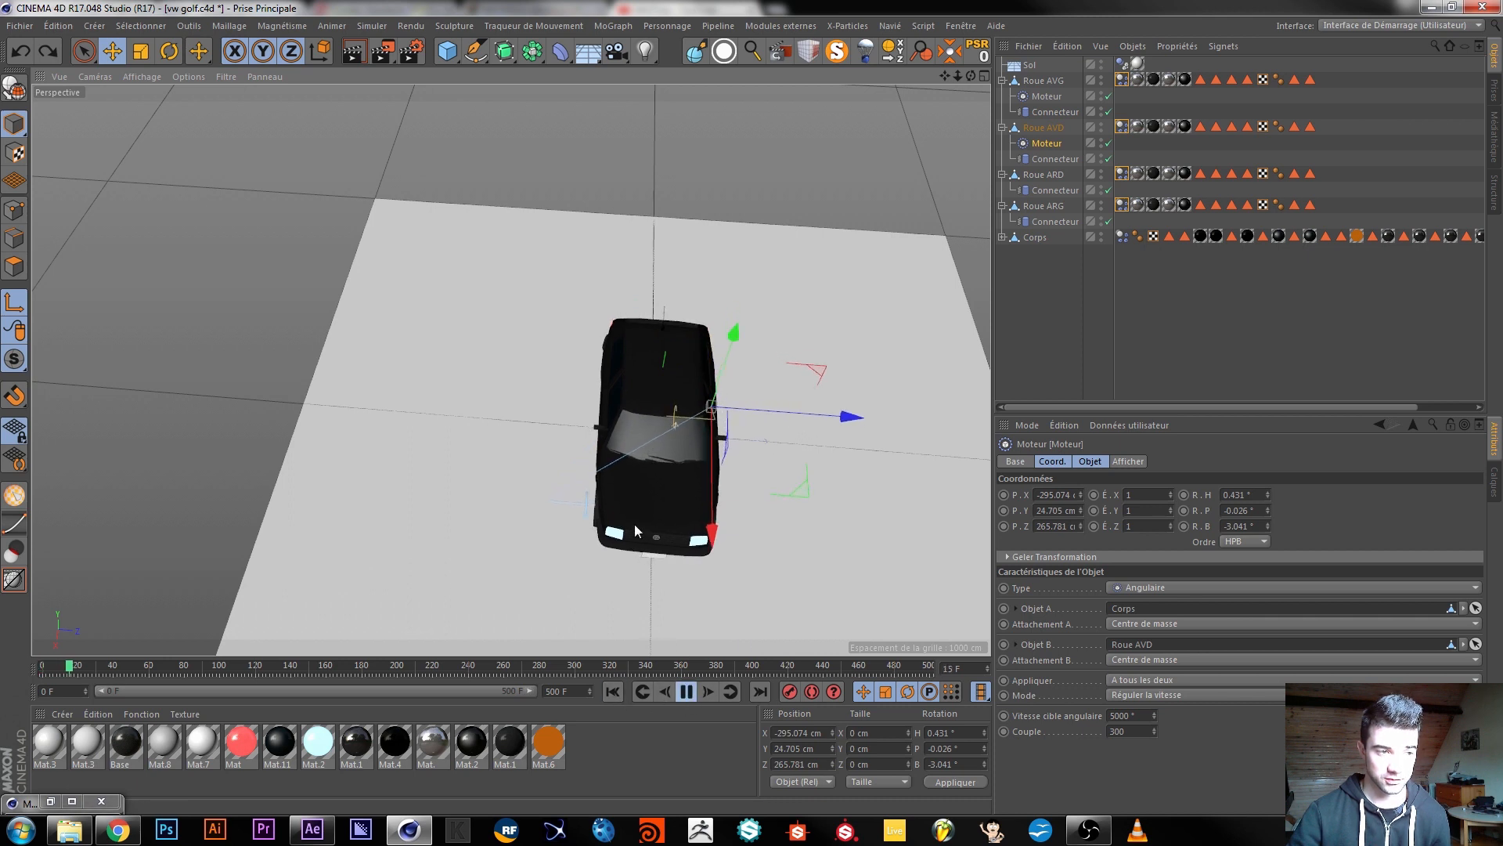
scroll(634, 524, "down", 2)
scroll(634, 530, "down", 1)
left_click_drag(753, 594, 553, 554, "alt")
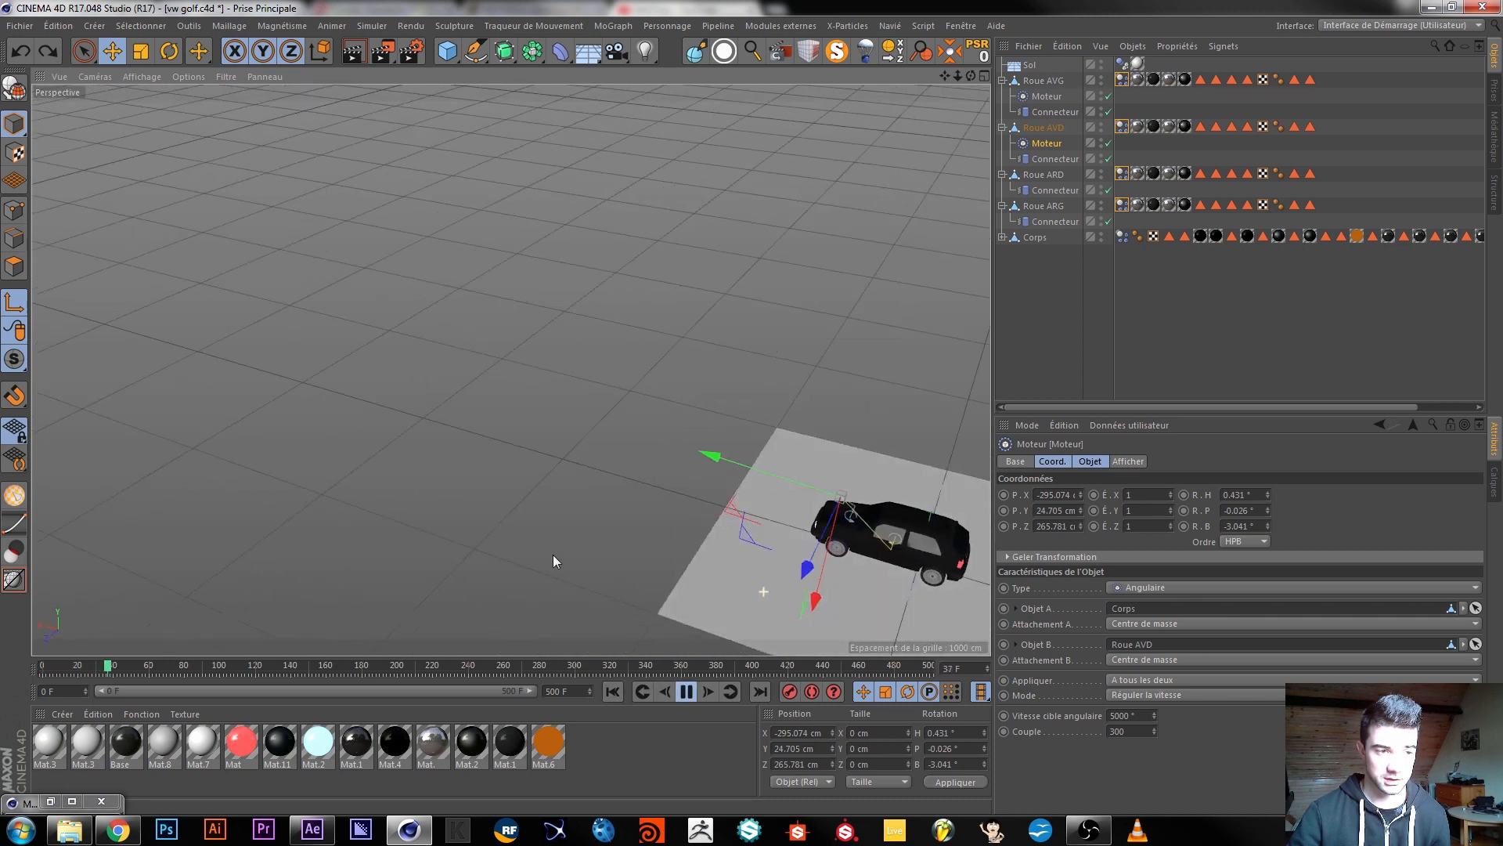
left_click_drag(764, 585, 537, 537, "alt")
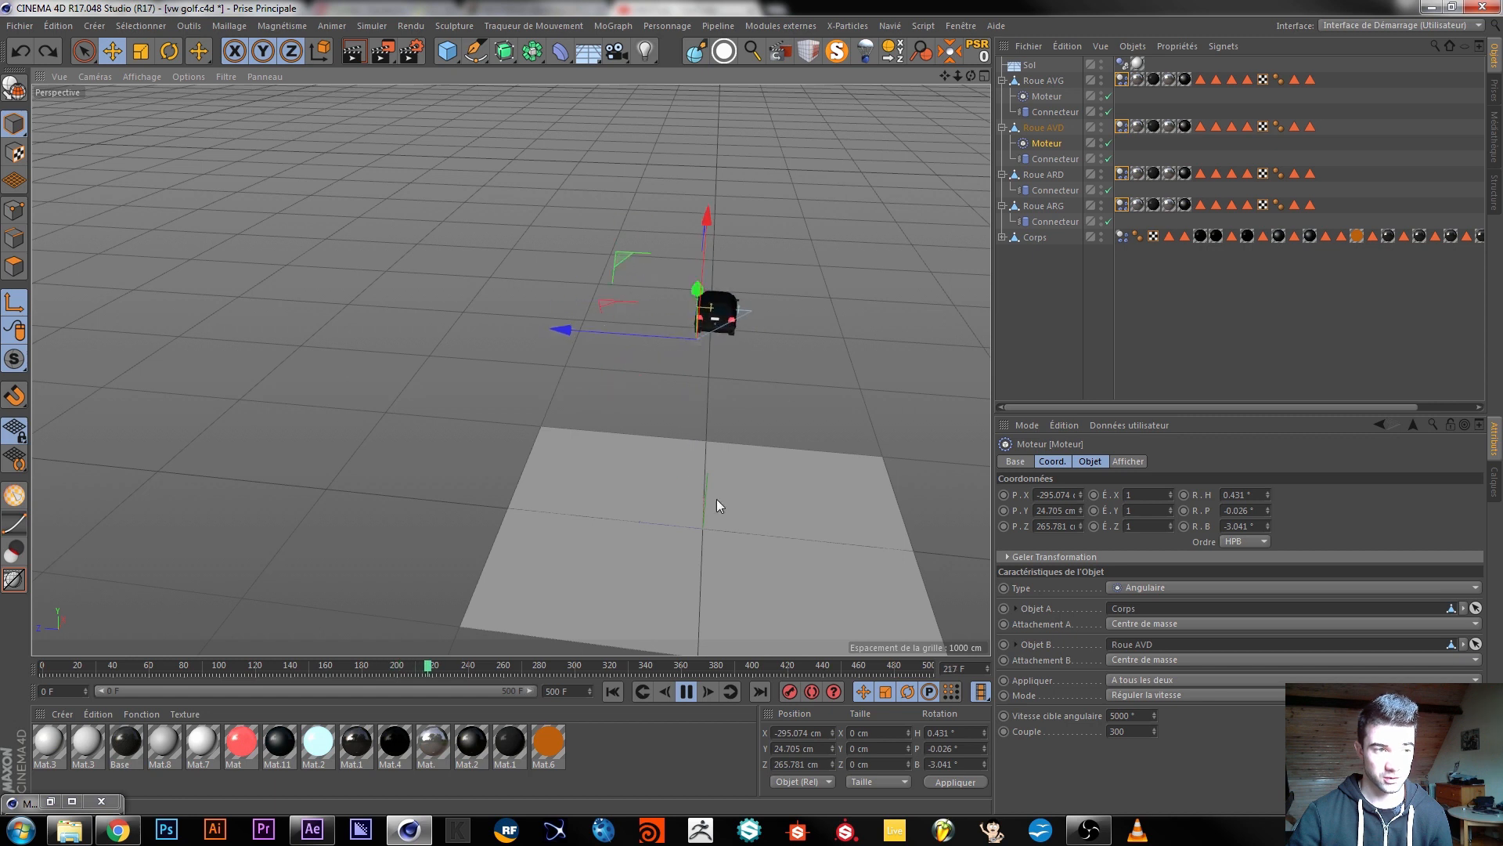
left_click(684, 691)
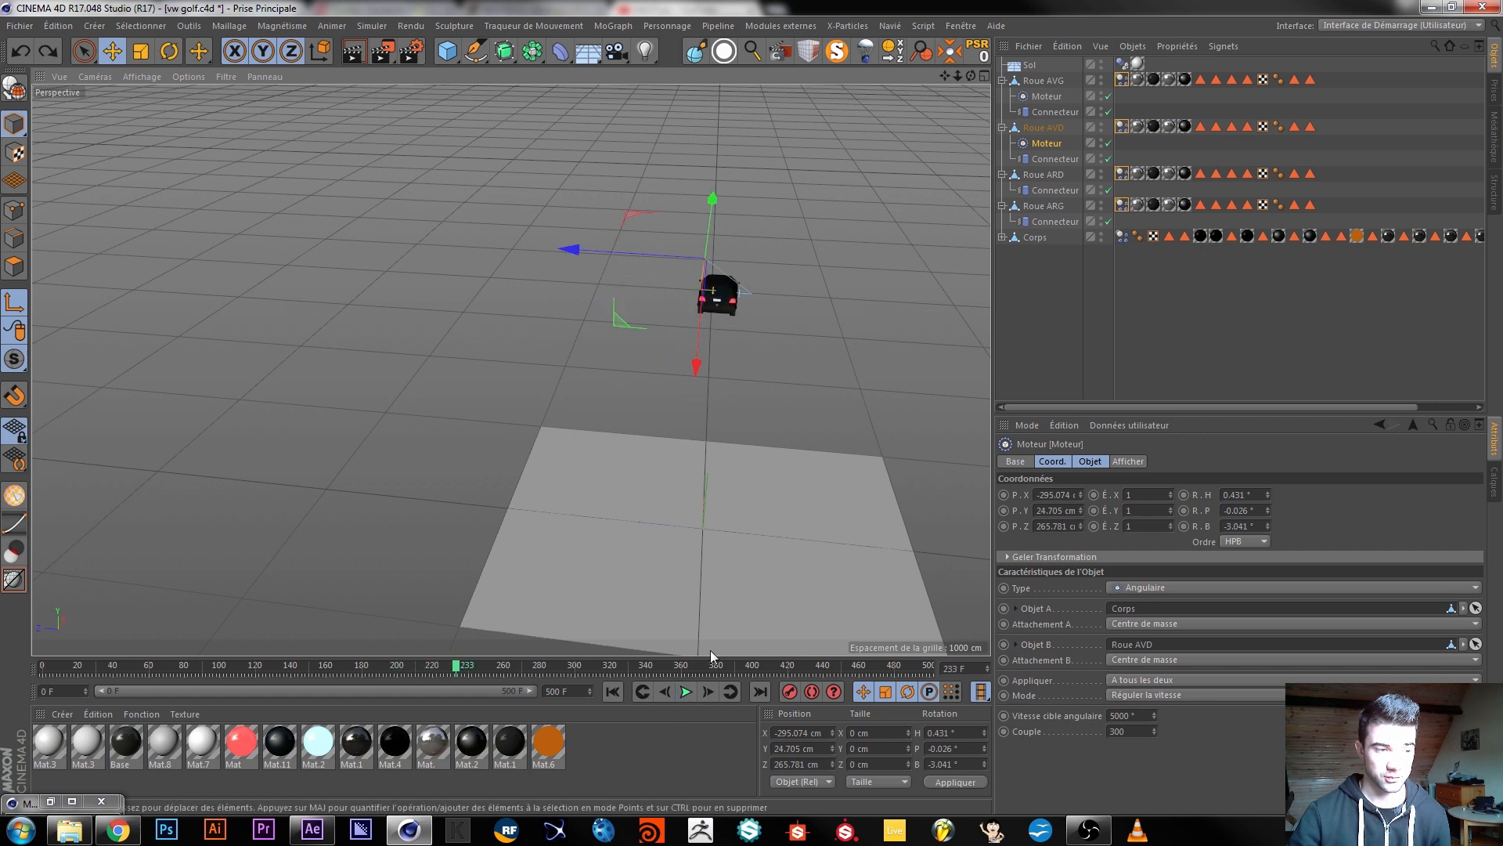
left_click(608, 697)
Try an Angle de direction of 50° on both front wheel connectors, play the simulation and return to the first frame.
left_click_drag(696, 535, 734, 562, "alt")
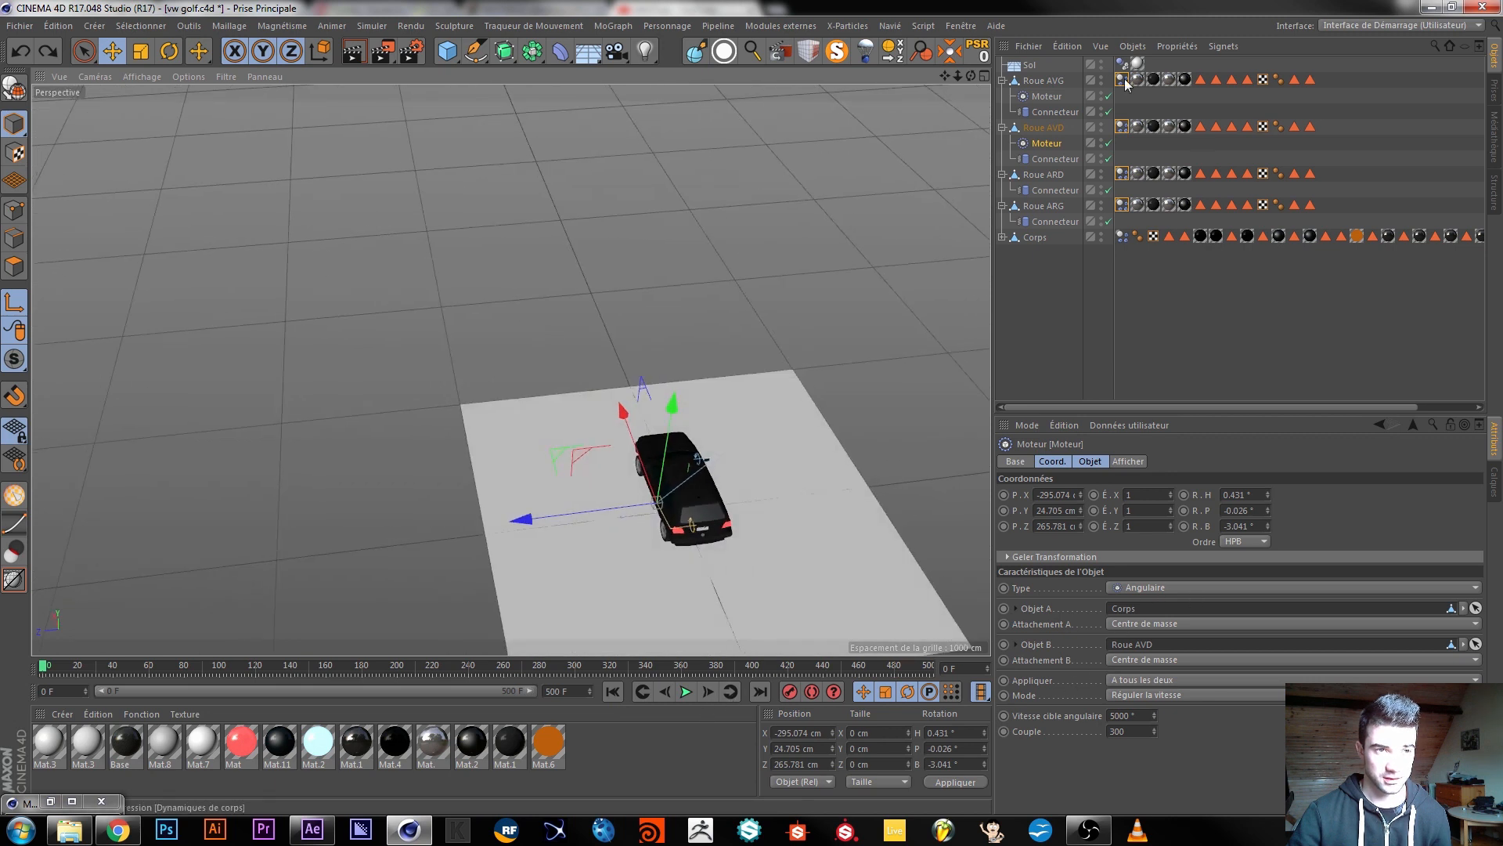
left_click(1066, 112)
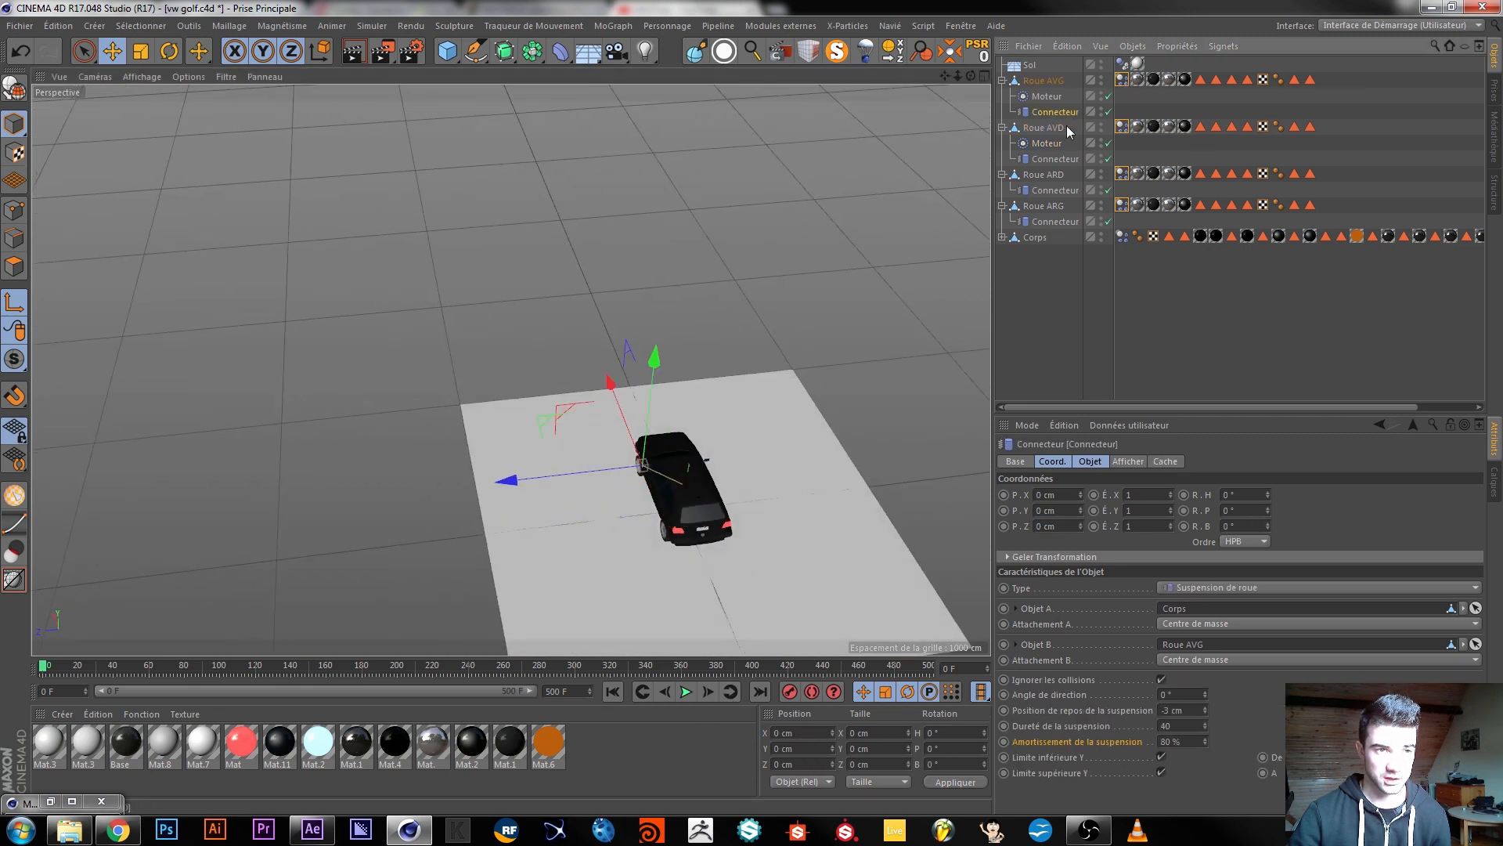
left_click(1061, 161, "ctrl")
left_click_drag(648, 518, 614, 510, "alt")
left_click(1169, 695)
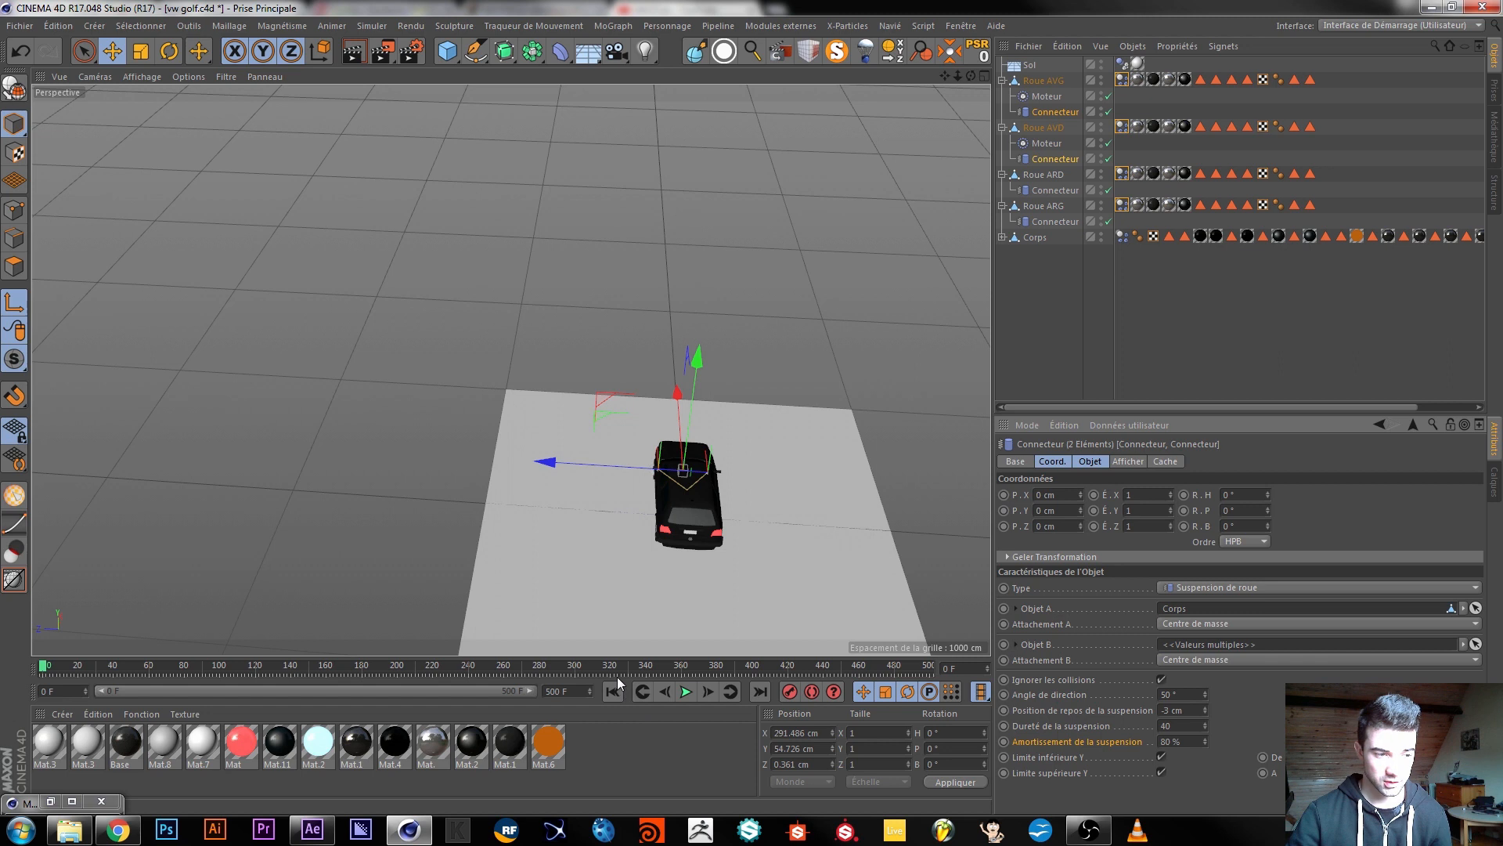
left_click(684, 692)
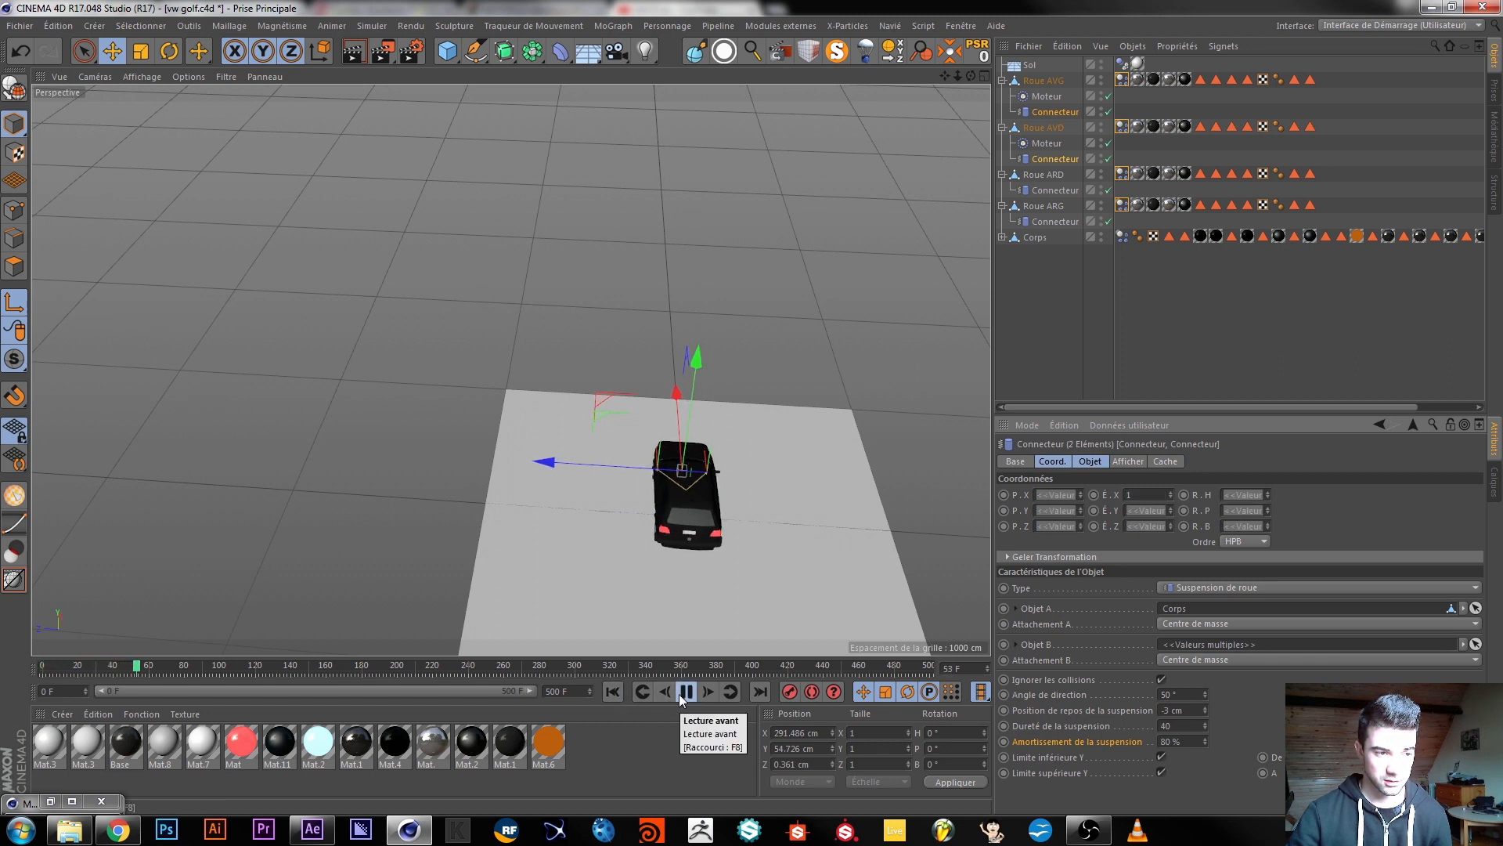
left_click(686, 692)
left_click(612, 692)
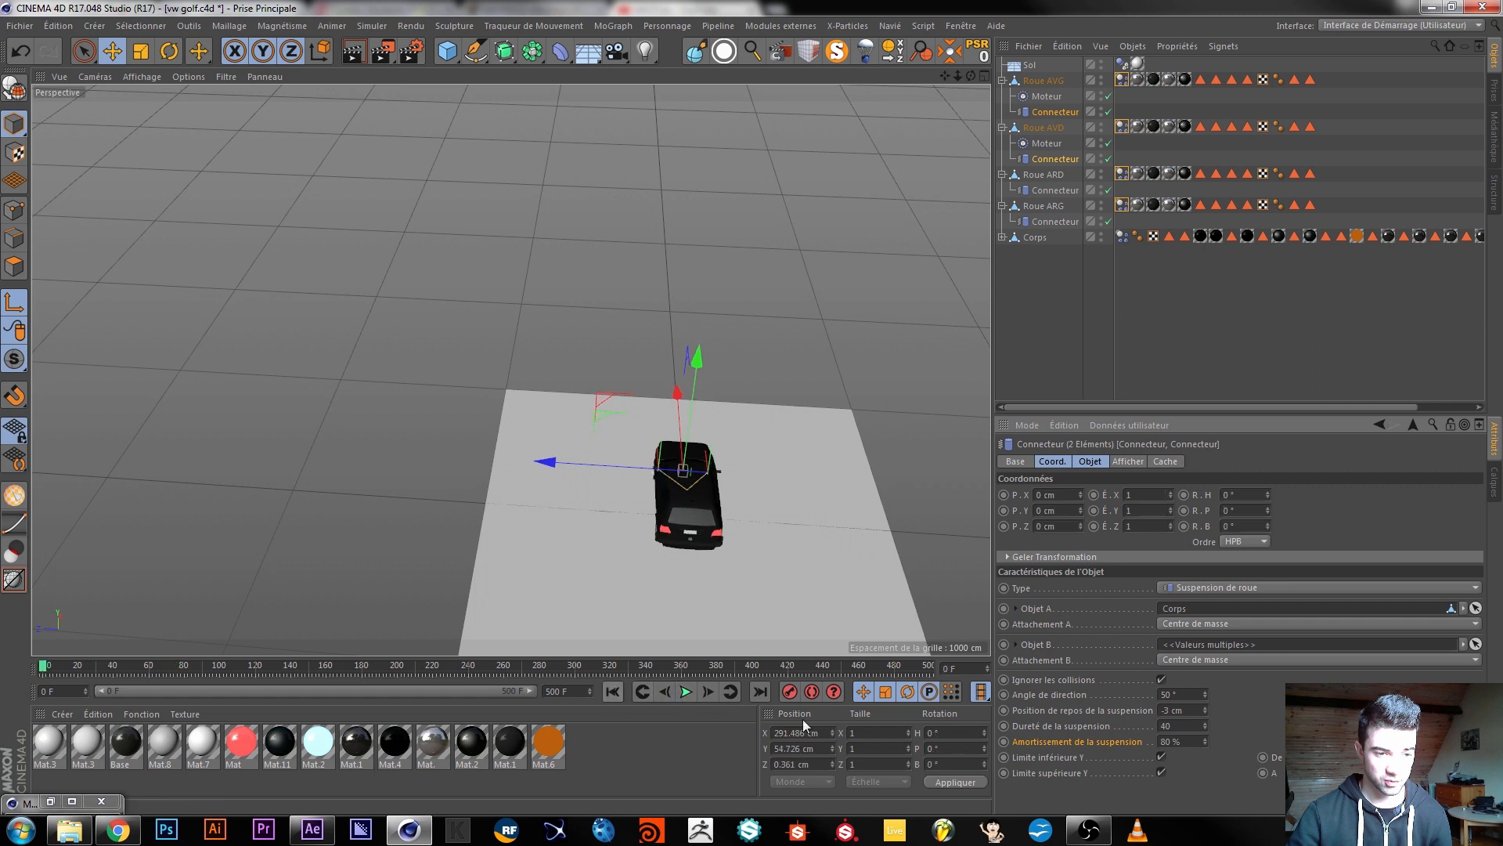
Keyframe the Angle de direction of both front connectors at 0° on frame 100 and 30° on frame 136.
type("0")
key("Return")
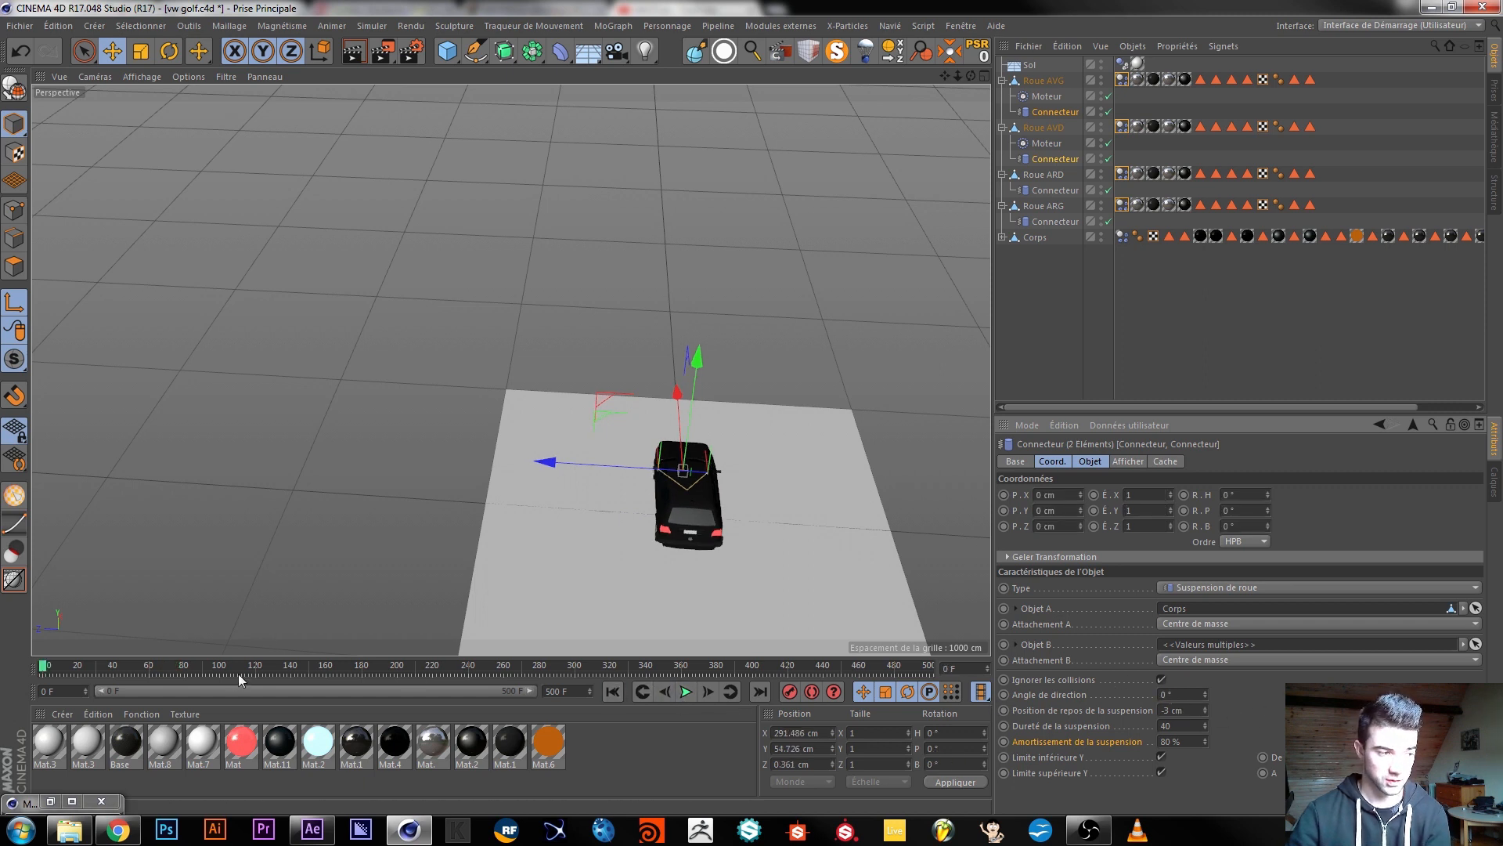
left_click(220, 666)
left_click(1004, 695)
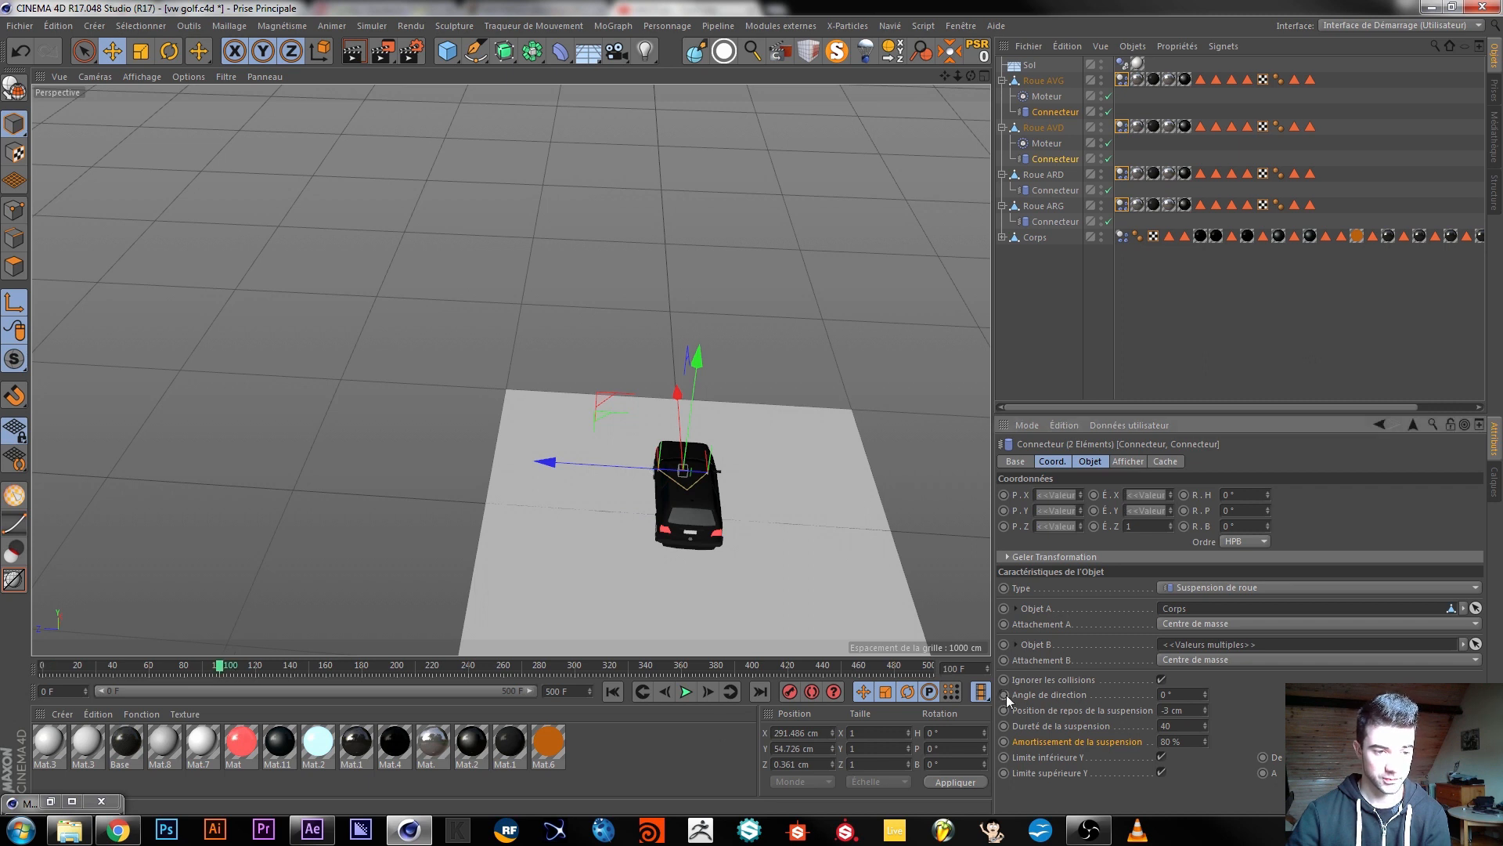
left_click(268, 667)
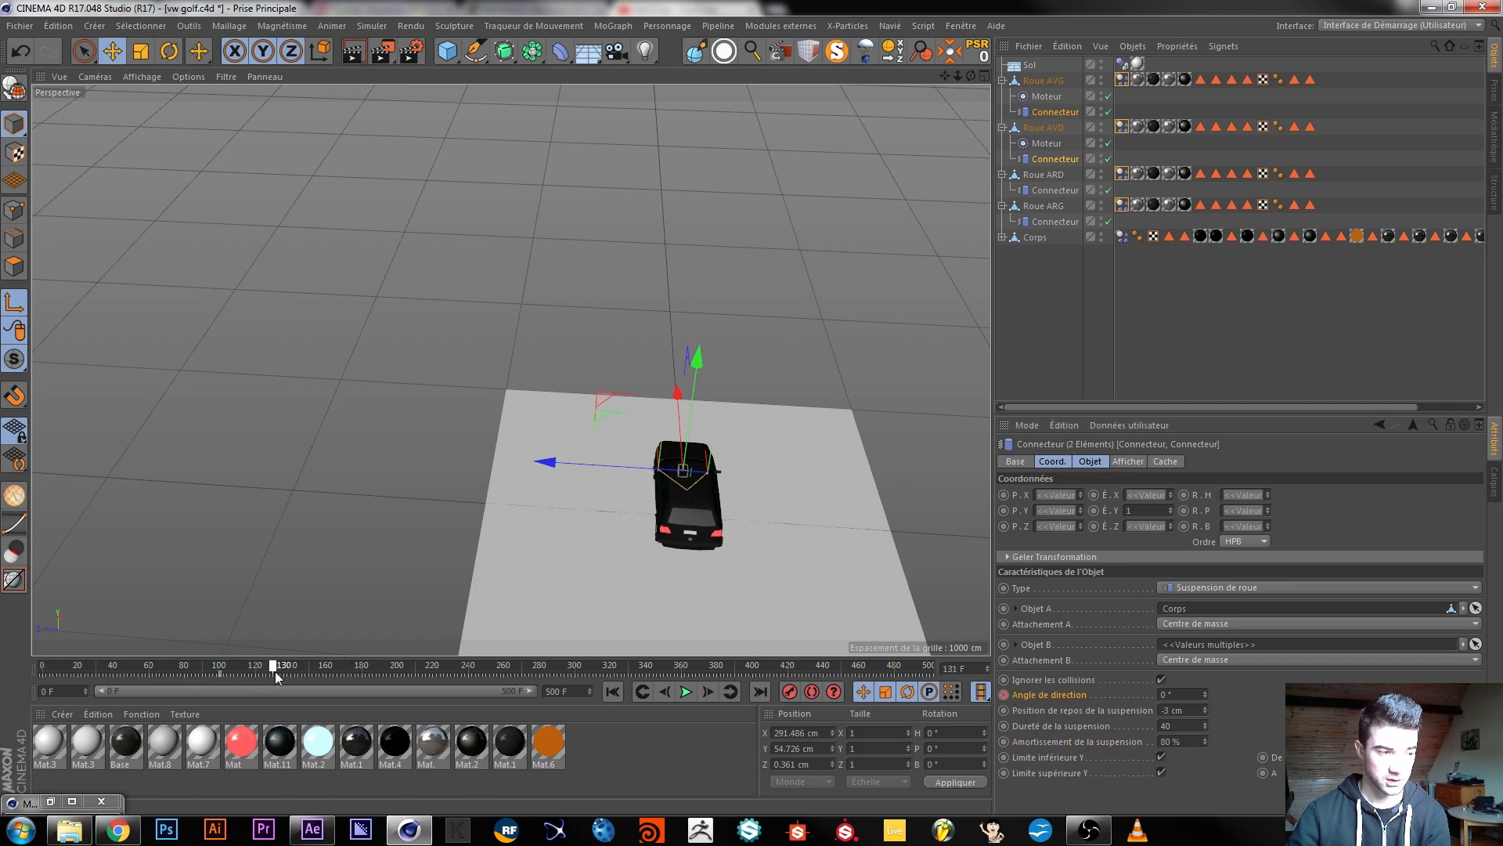
type("30")
key("Return")
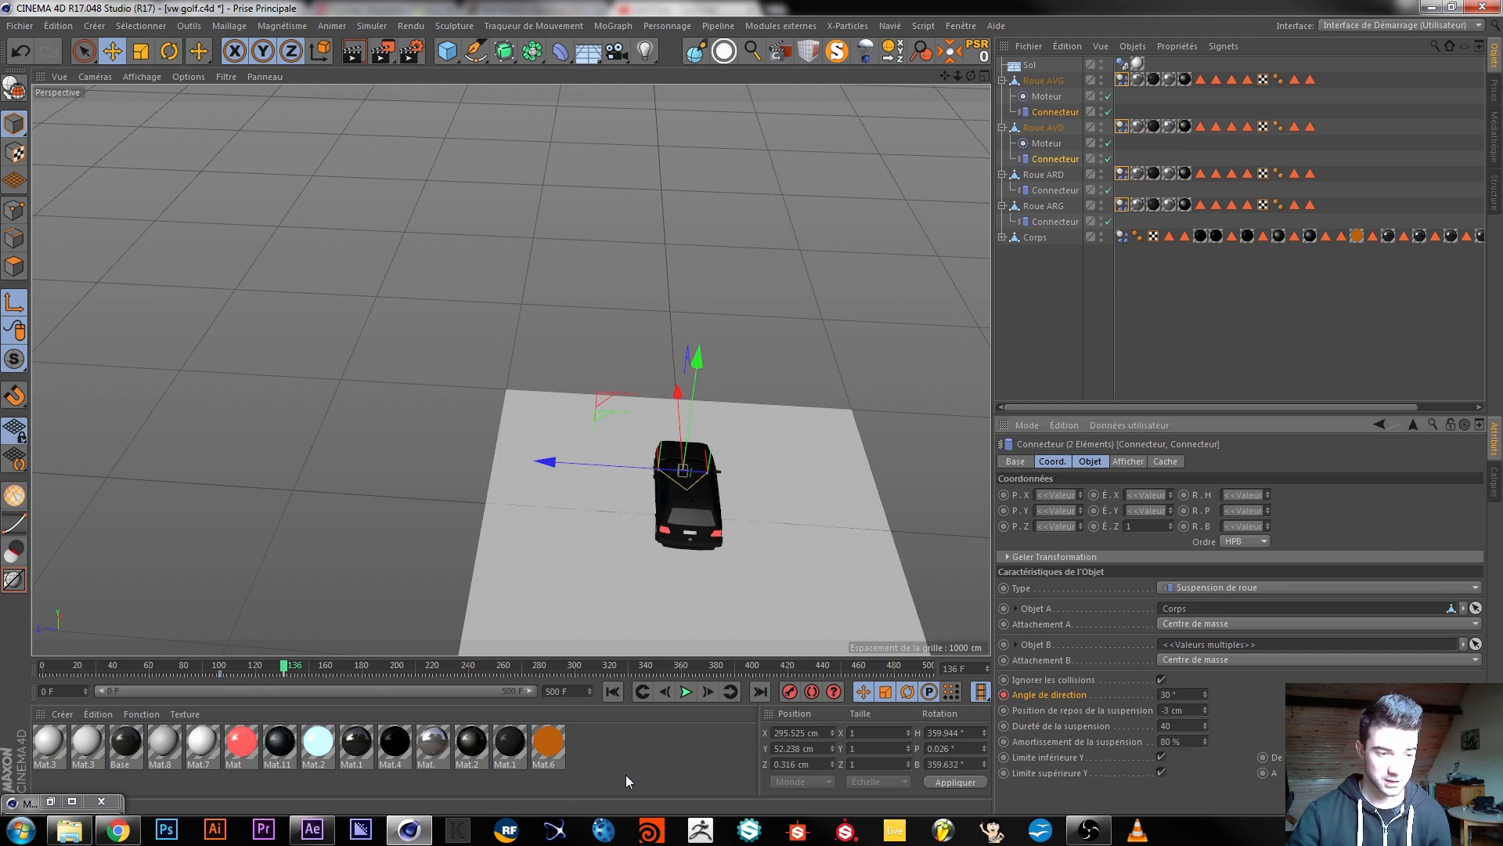
Play the simulation from the first frame to check the animated steering, stop it and inspect the turned front wheel closely.
left_click(613, 692)
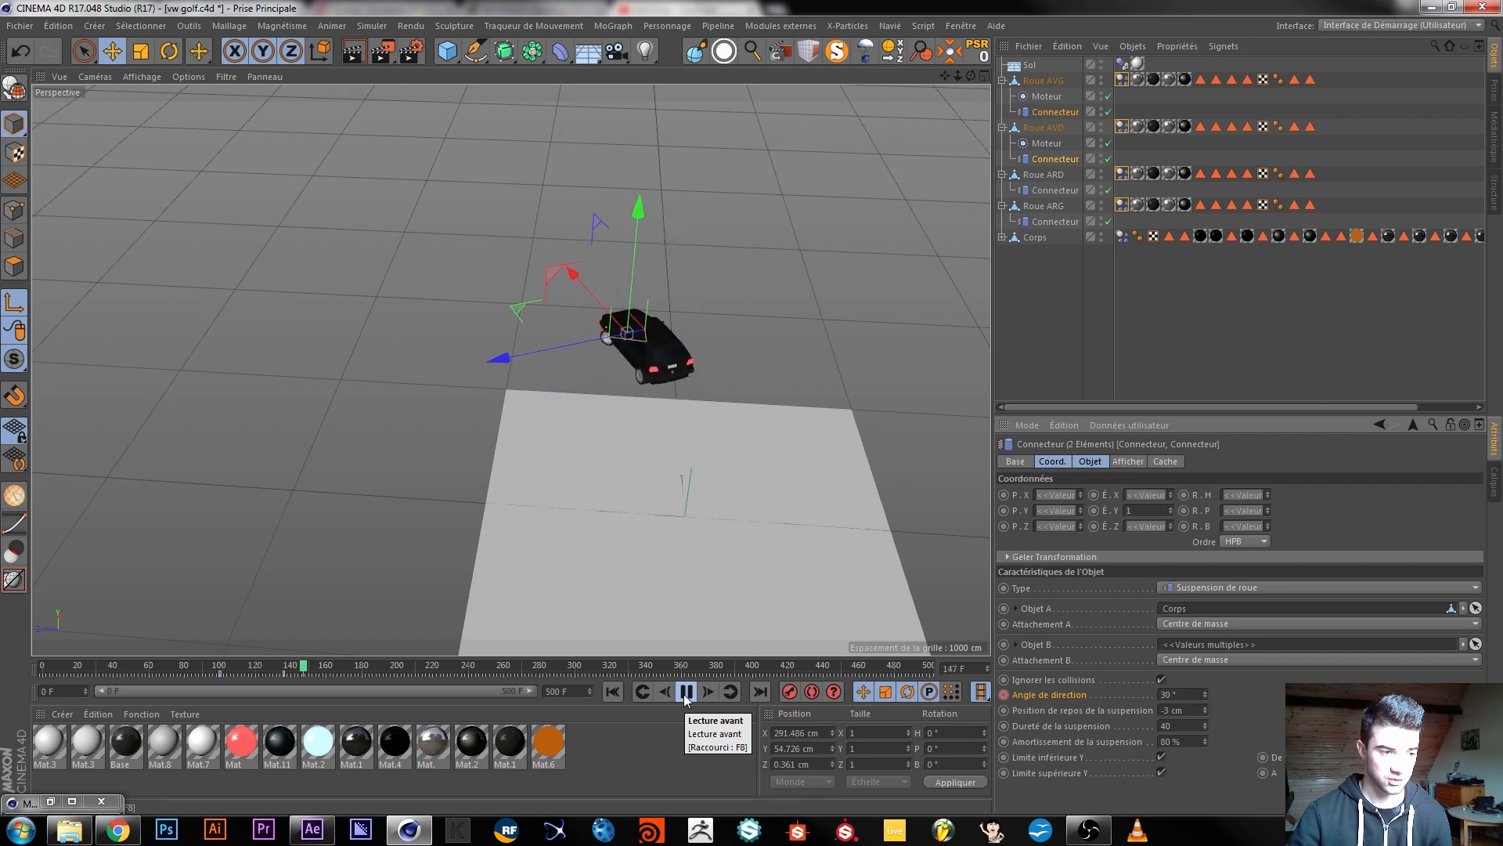
left_click(685, 692)
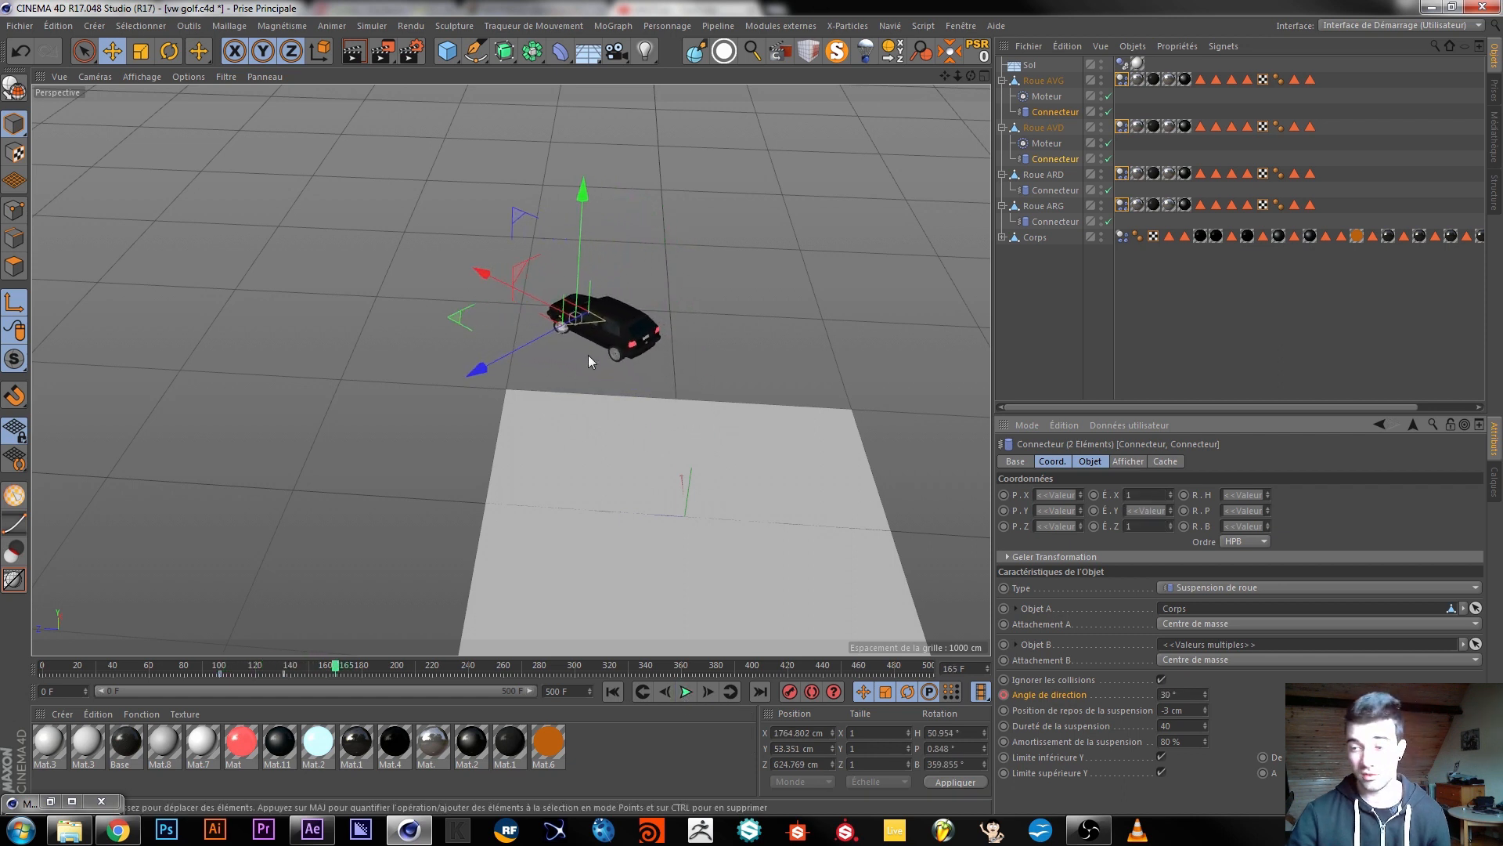
scroll(567, 323, "up", 10)
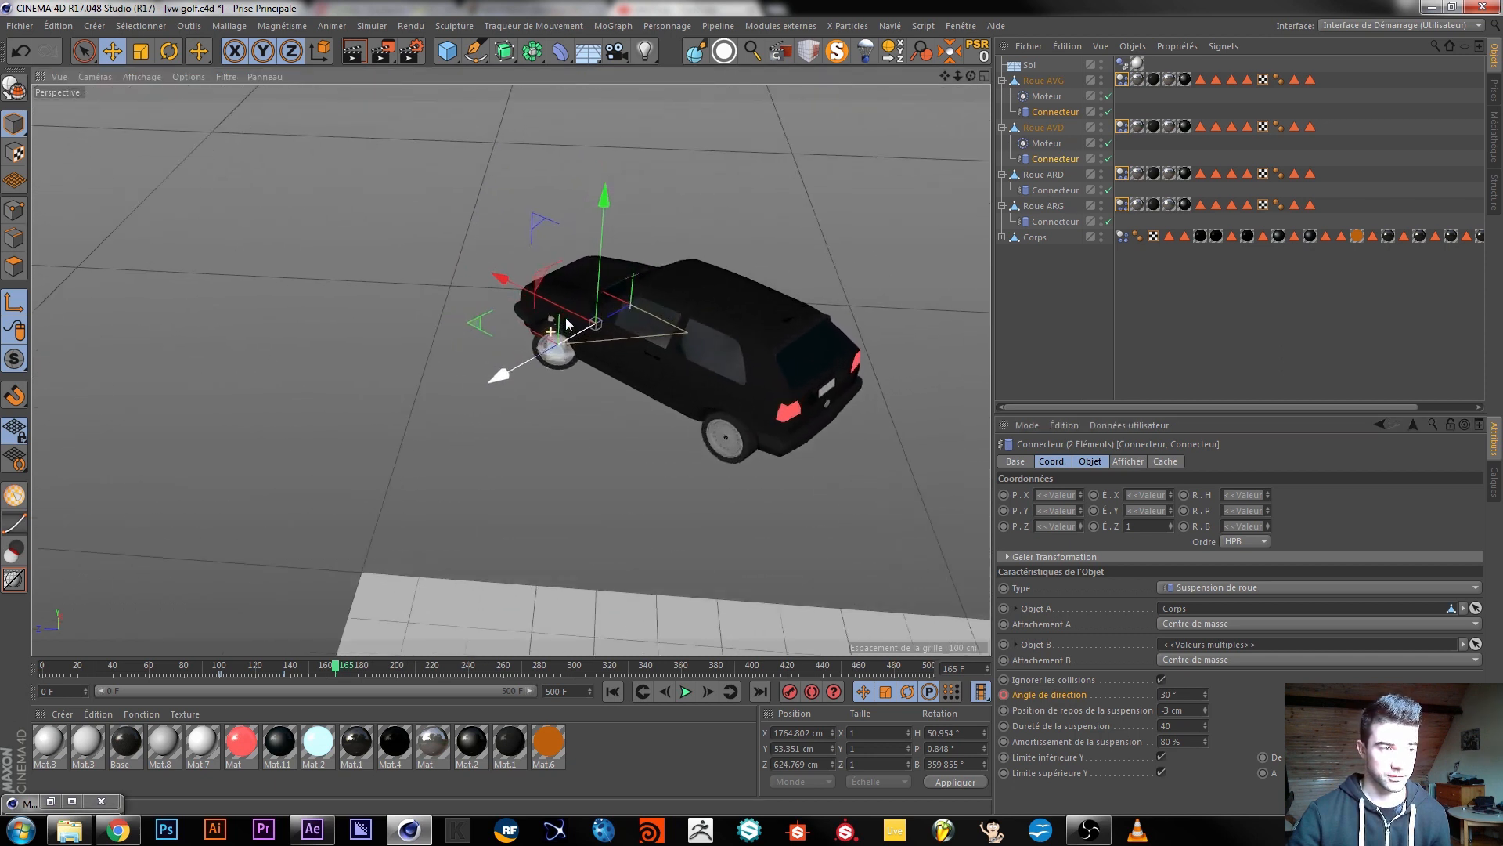
scroll(567, 324, "up", 8)
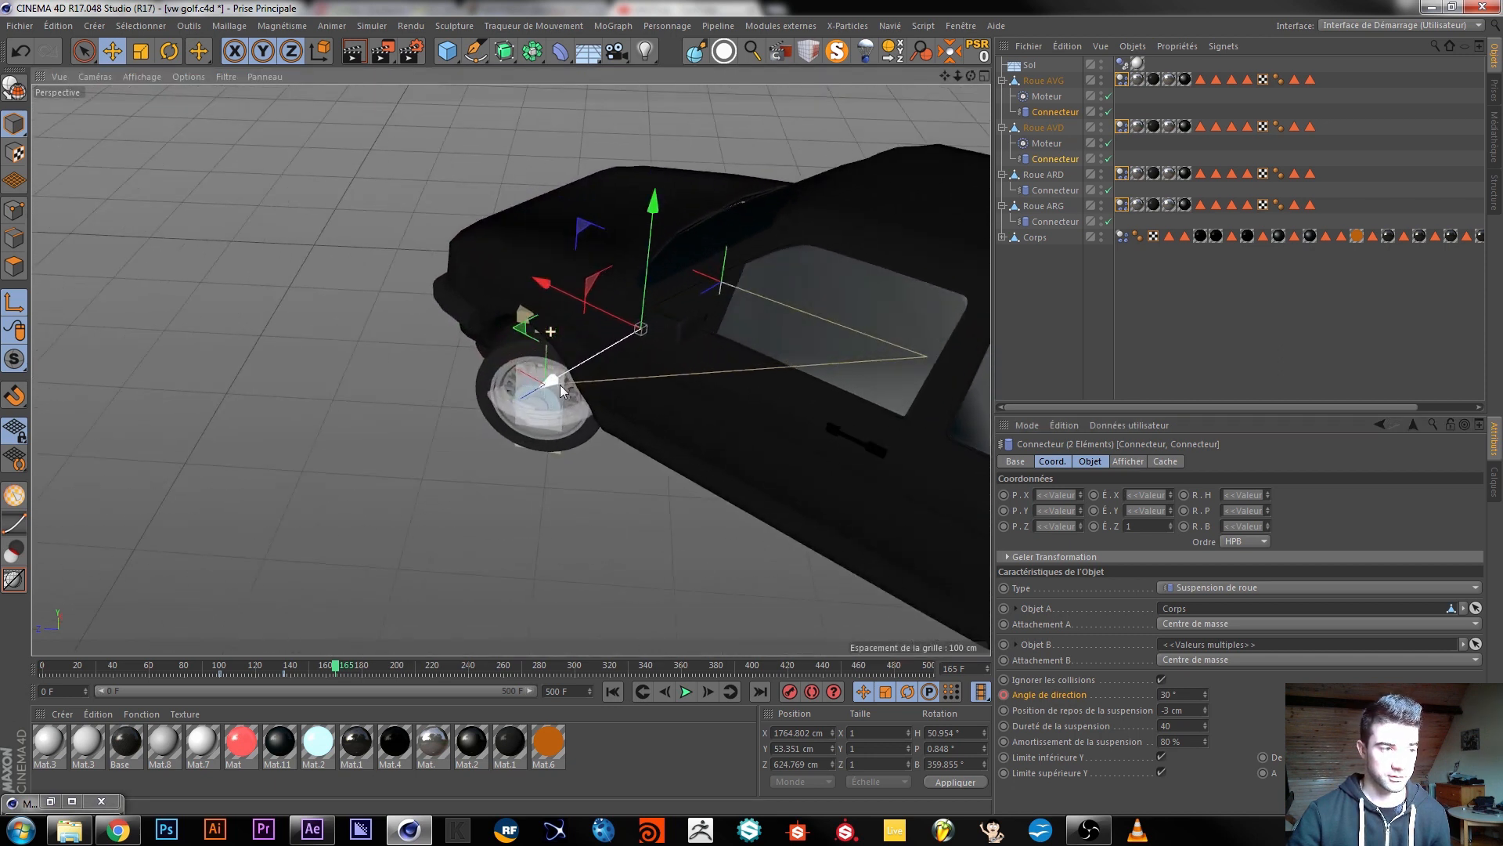
left_click_drag(626, 371, 677, 338, "alt")
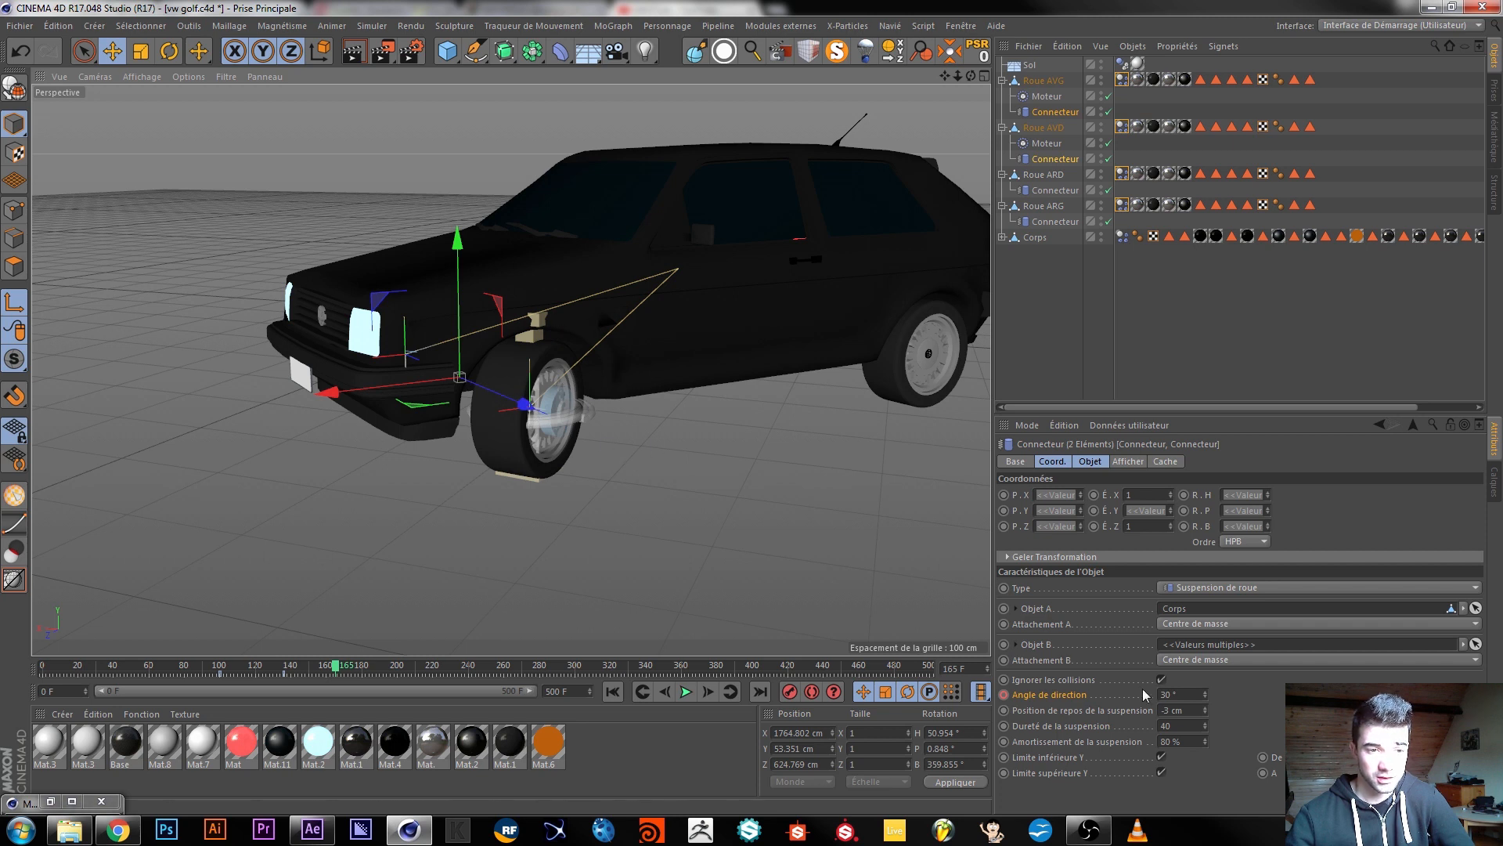
Set the Angle de direction of both front connectors to 0° and remove its keyframe animation.
left_click(1186, 696)
type("0")
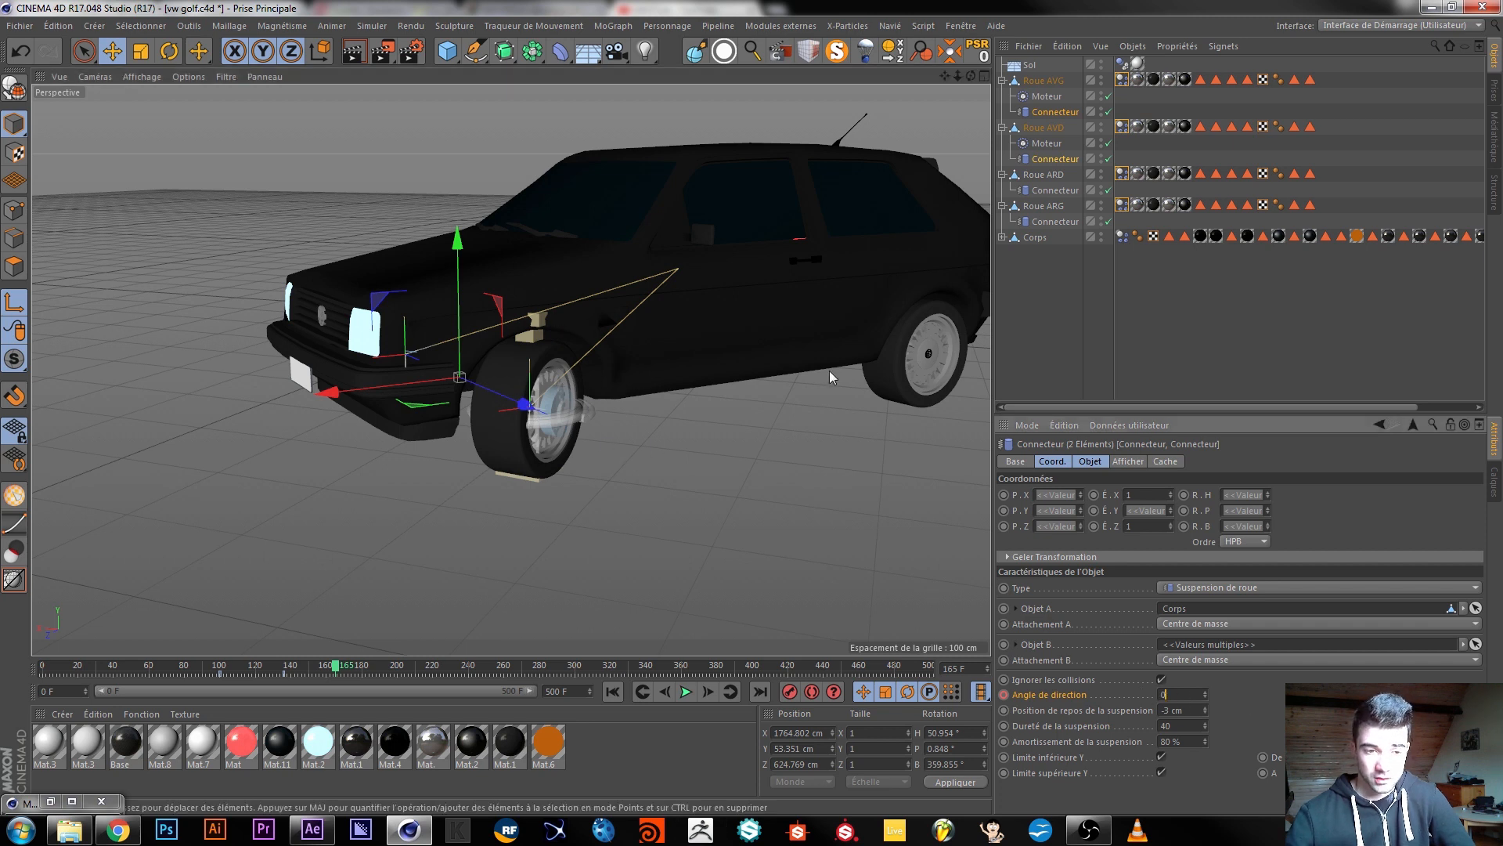
key("Return")
right_click(1002, 695)
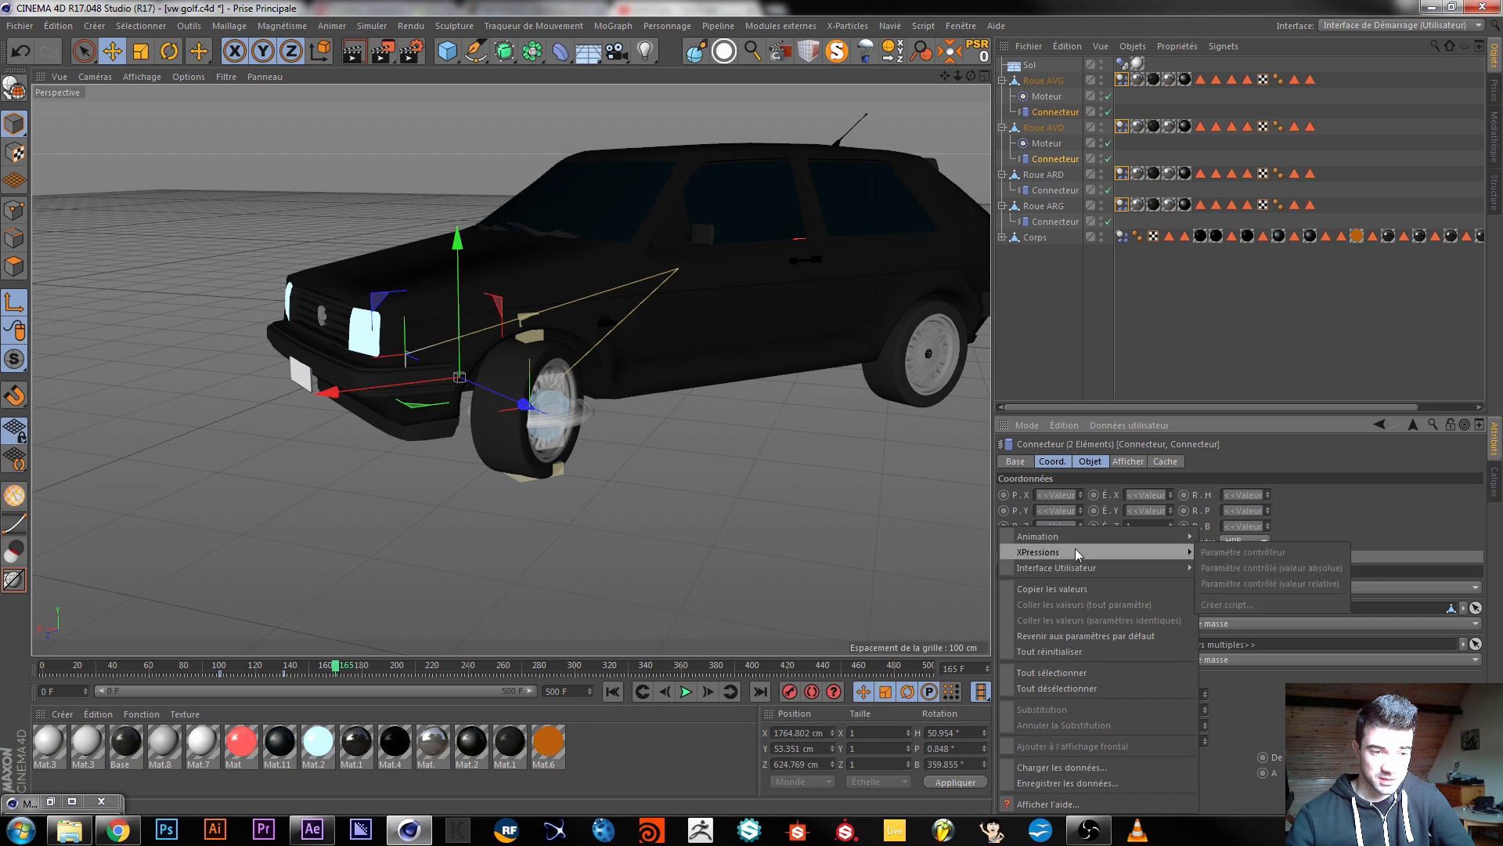
mouse_move(1172, 534)
left_click(1251, 650)
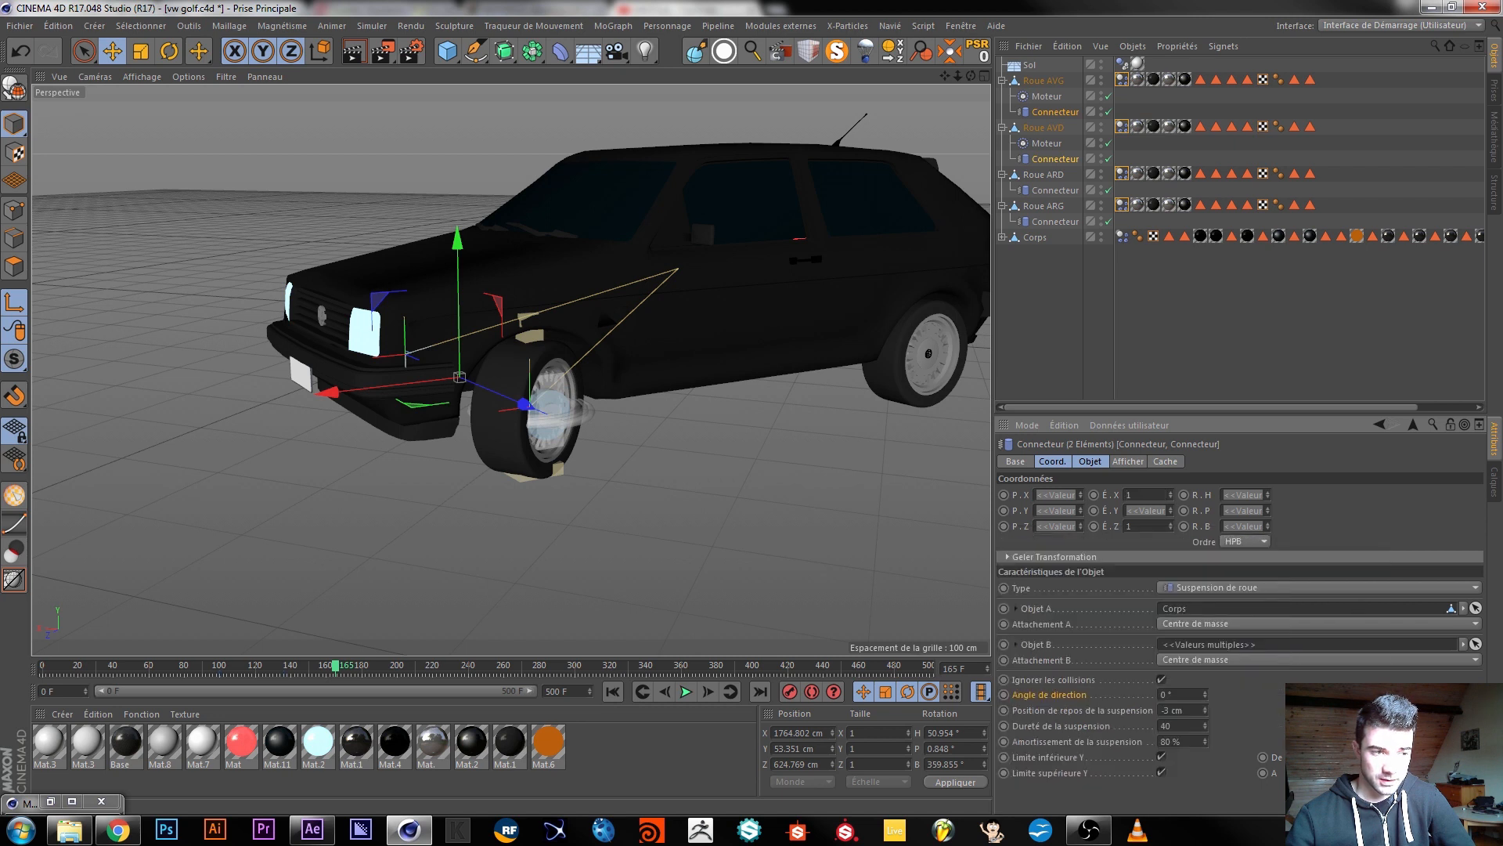
Return to the first frame and bring the car back into view from the front.
left_click(612, 691)
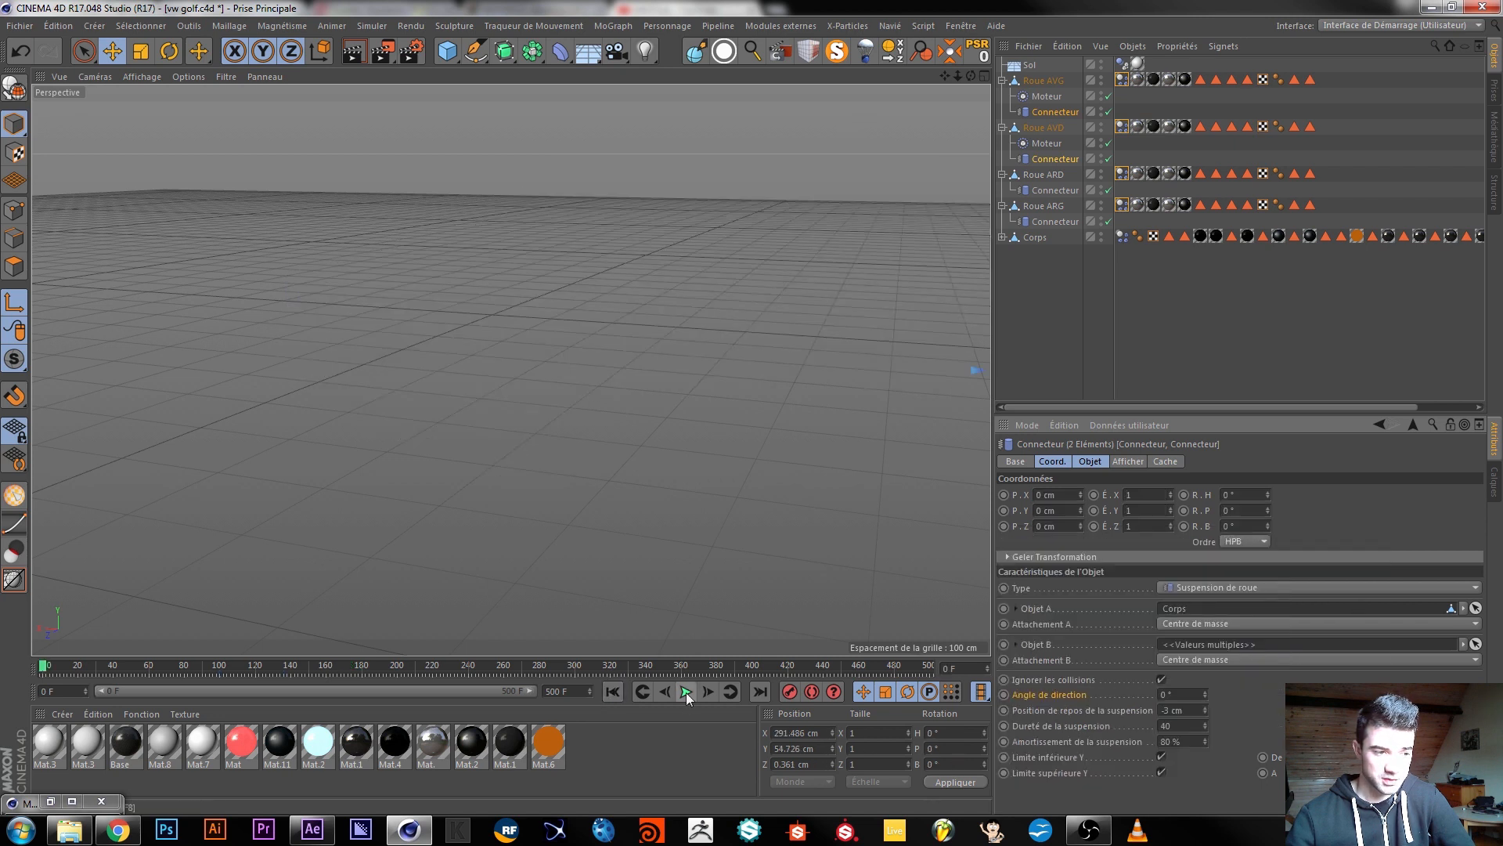
middle_click_drag(735, 483, 483, 375, "alt")
scroll(928, 450, "down", 2)
left_click_drag(791, 408, 979, 374, "alt")
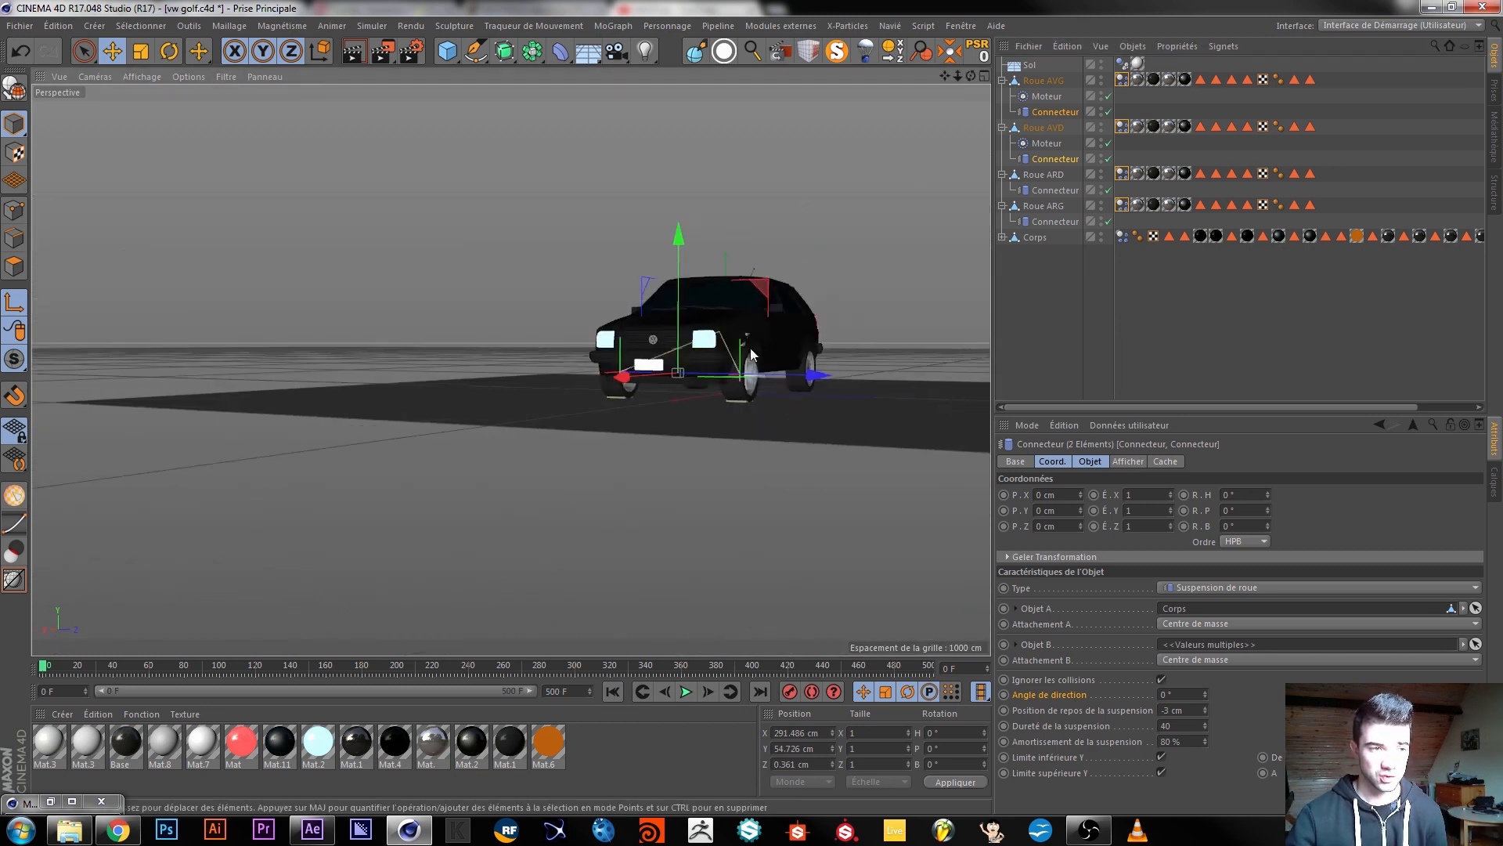
Add a cube to the scene and place it on the car's path in front of the bumper, at about X 790 cm, Y 136 cm.
middle_click_drag(751, 350, 667, 477, "alt")
mouse_move(680, 461)
left_mouse_down("alt")
mouse_move(646, 499)
mouse_move(742, 443)
left_mouse_up("alt")
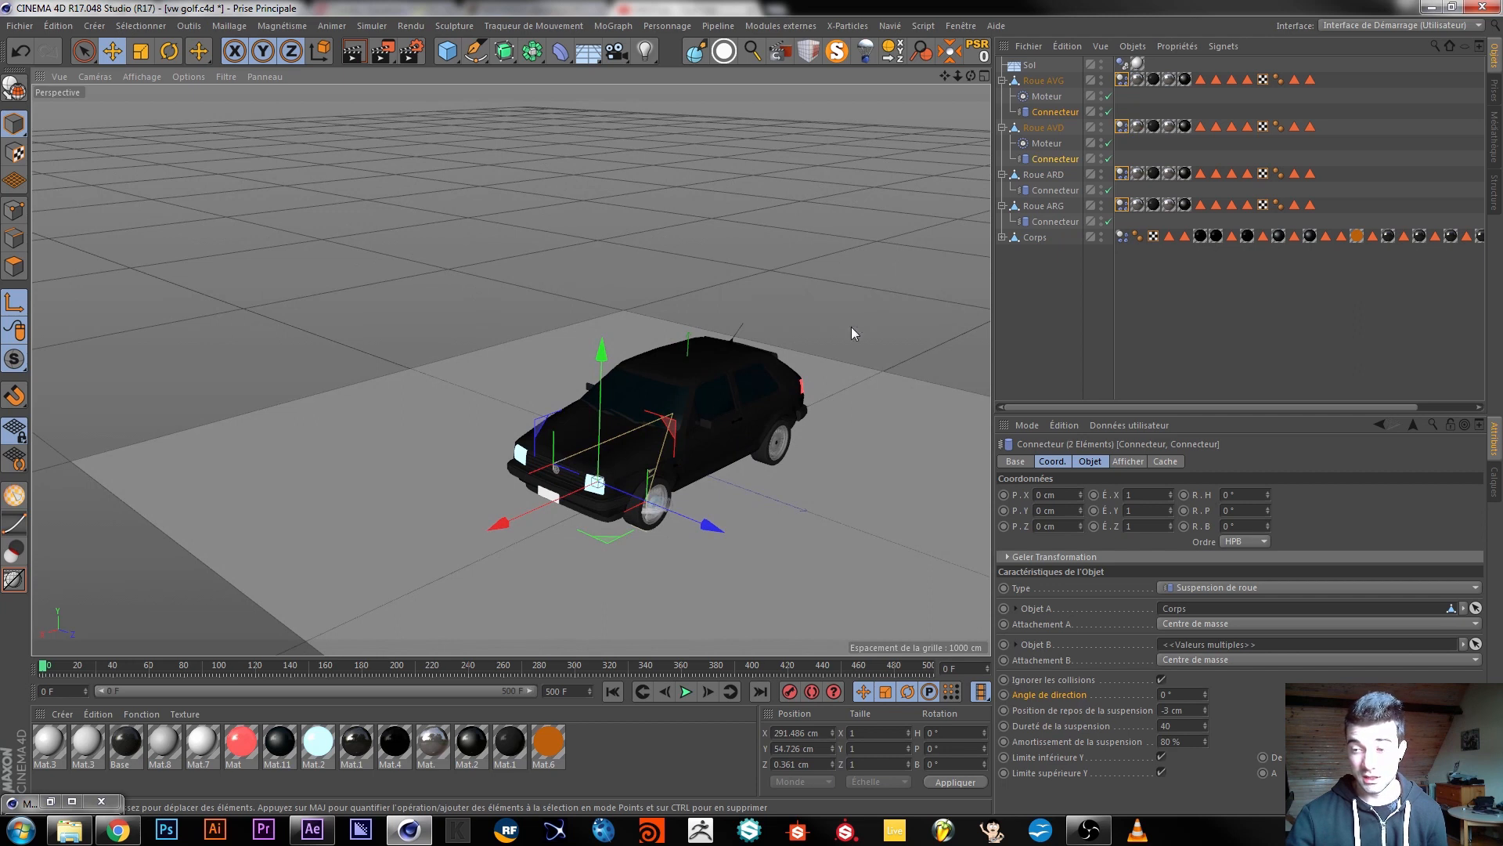
left_click(1060, 329)
mouse_move(646, 509)
left_mouse_down("alt")
mouse_move(548, 497)
mouse_move(663, 516)
mouse_move(644, 491)
mouse_move(636, 422)
left_mouse_up("alt")
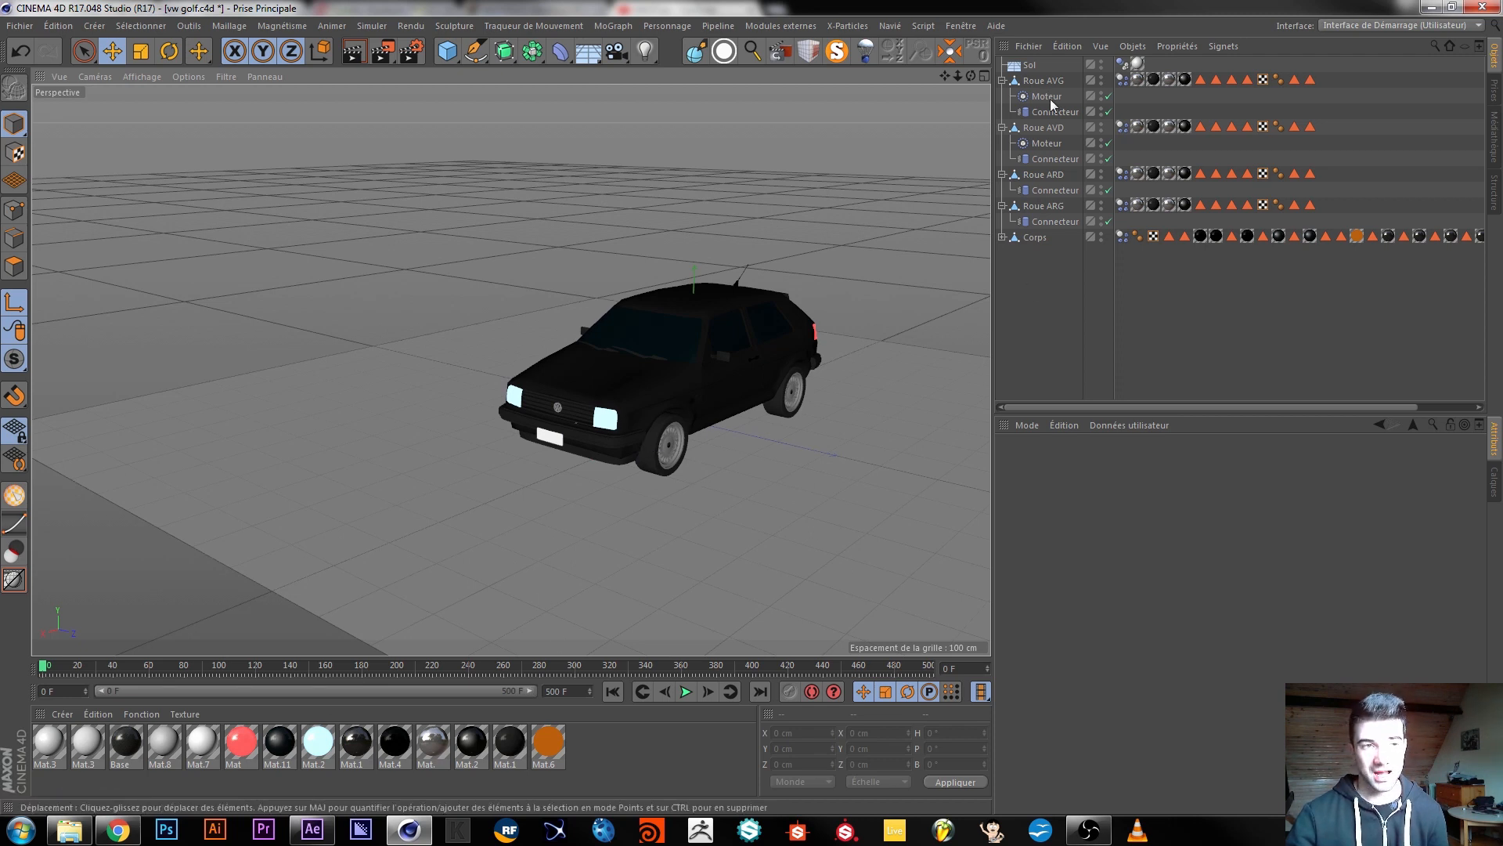
middle_click_drag(584, 537, 642, 476, "alt")
left_click_drag(642, 476, 631, 406, "alt")
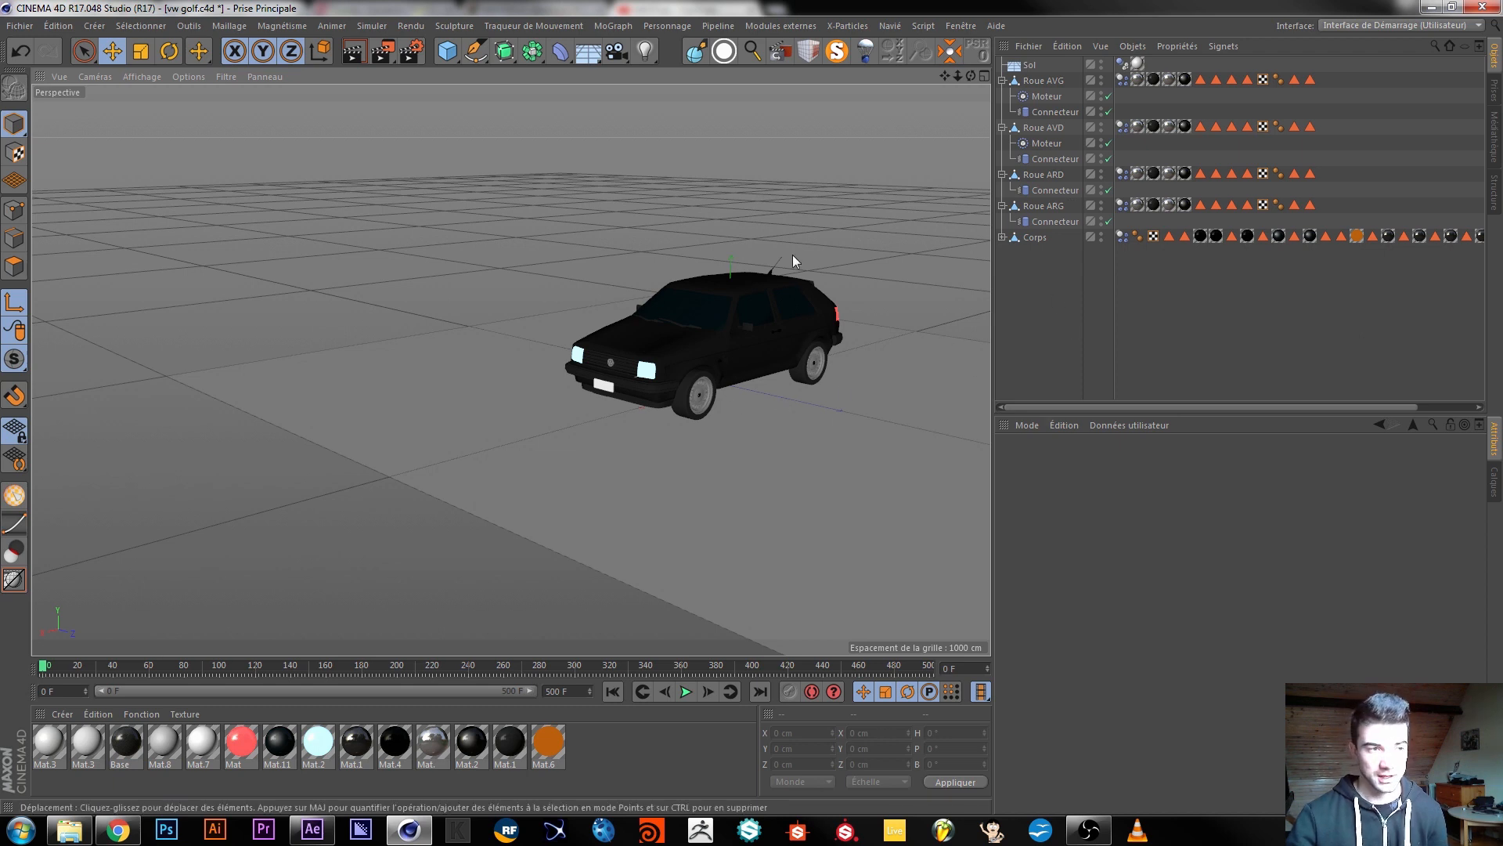
scroll(548, 498, "up", 5)
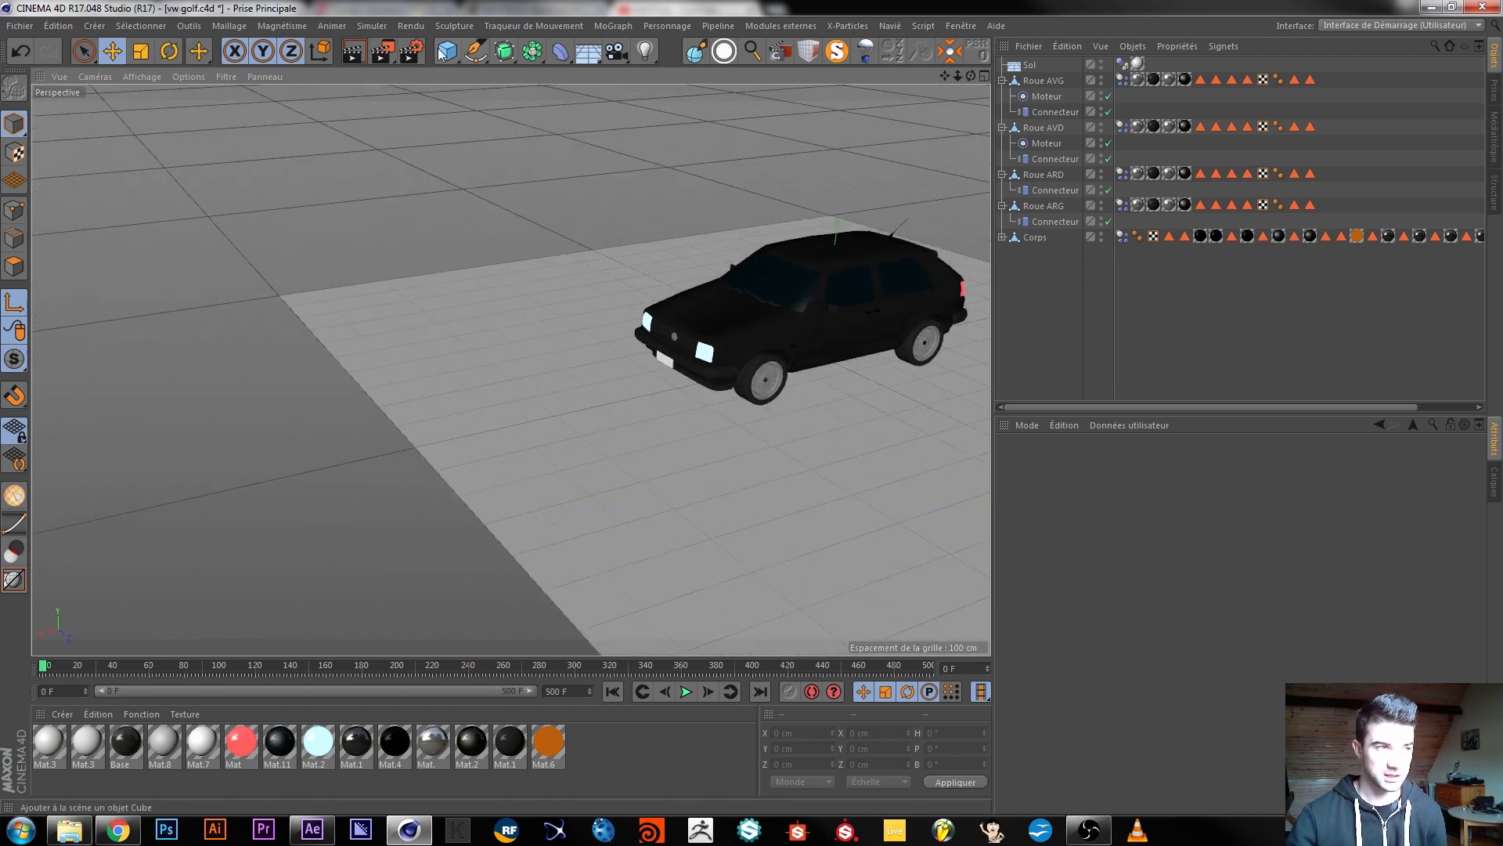
left_click(450, 59)
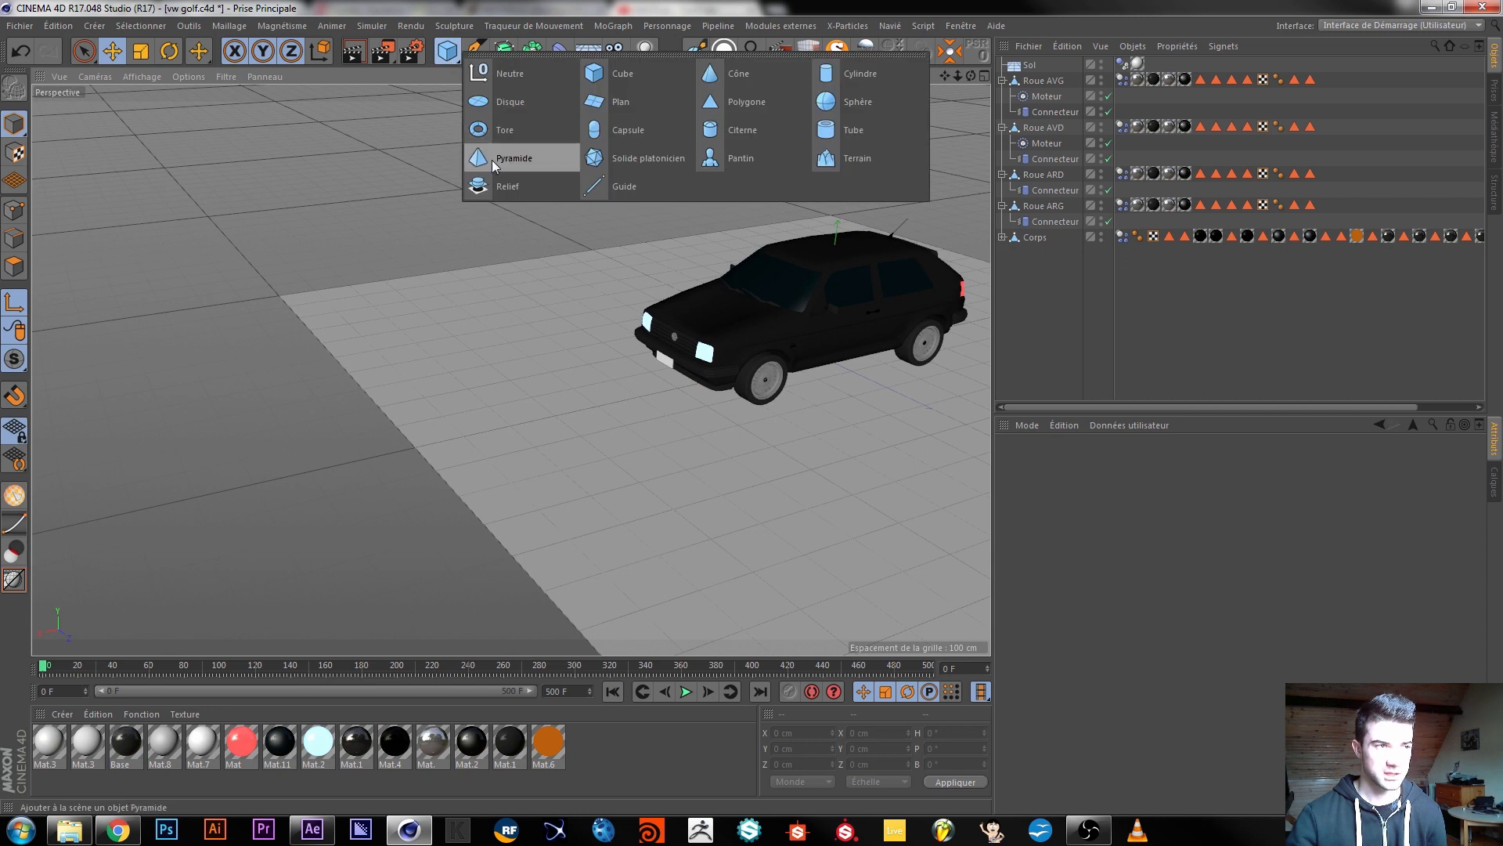
left_click(634, 77)
left_click_drag(759, 379, 415, 431)
left_click_drag(523, 324, 512, 242)
Isolate the cube with MagicSolo, make it editable and switch to point editing.
left_click(809, 51)
left_click_drag(647, 260, 473, 311, "alt")
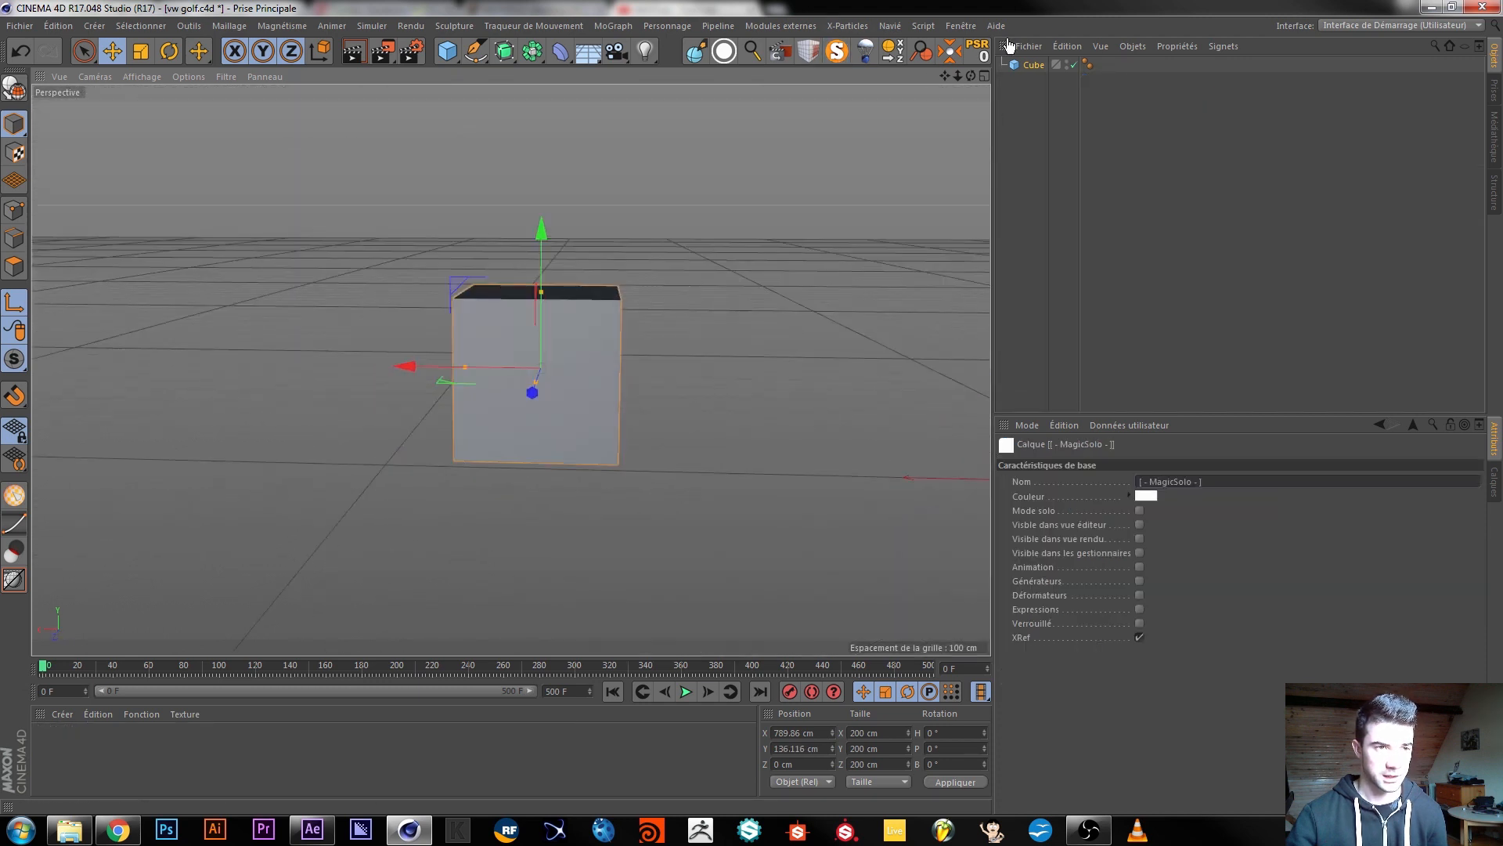
key("c")
left_click(14, 209)
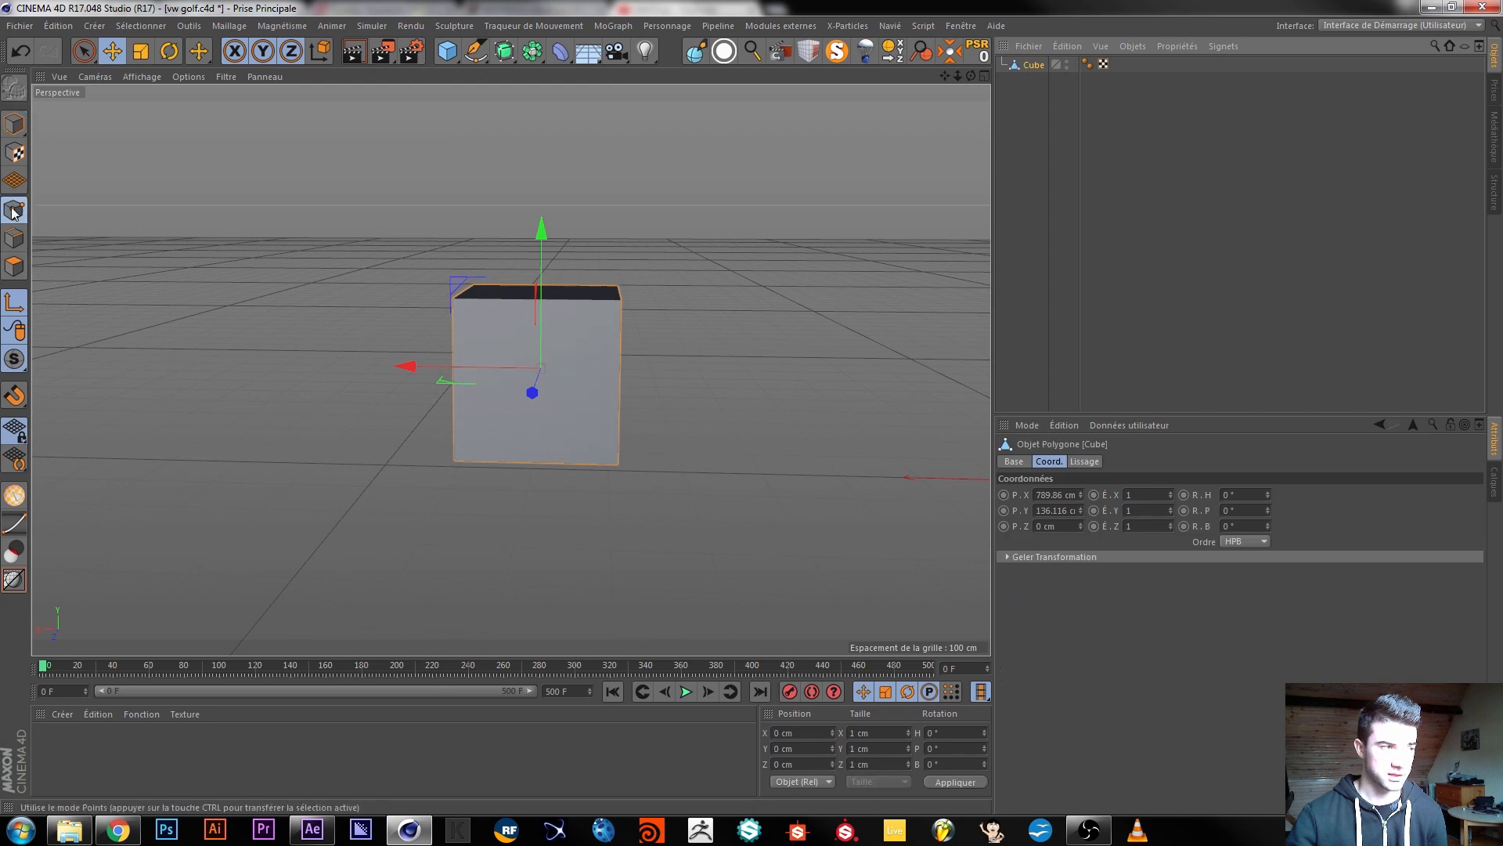
Lower the cube's two upper points on the car's side to about Y -101 cm to form a ramp.
mouse_move(668, 311)
left_mouse_down("alt")
mouse_move(483, 345)
mouse_move(678, 315)
left_mouse_up("alt")
left_click(623, 301)
left_click(751, 292, "shift")
left_click_drag(697, 180, 689, 346)
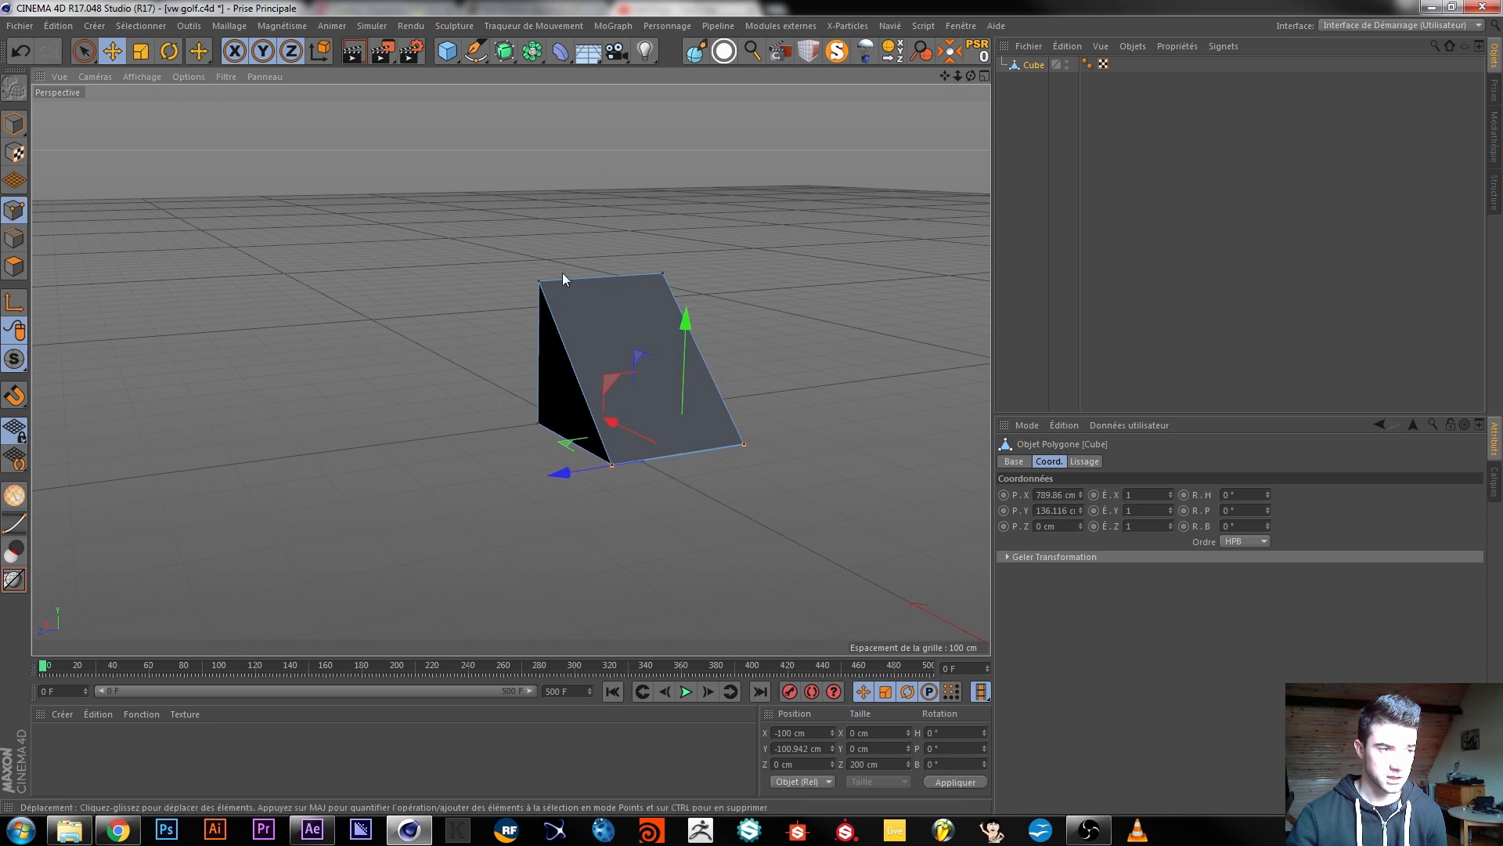
Lower the ramp's two remaining upper points to about Y -71 cm to flatten the slope.
left_click(503, 275)
left_click(539, 280)
left_click(664, 274, "shift")
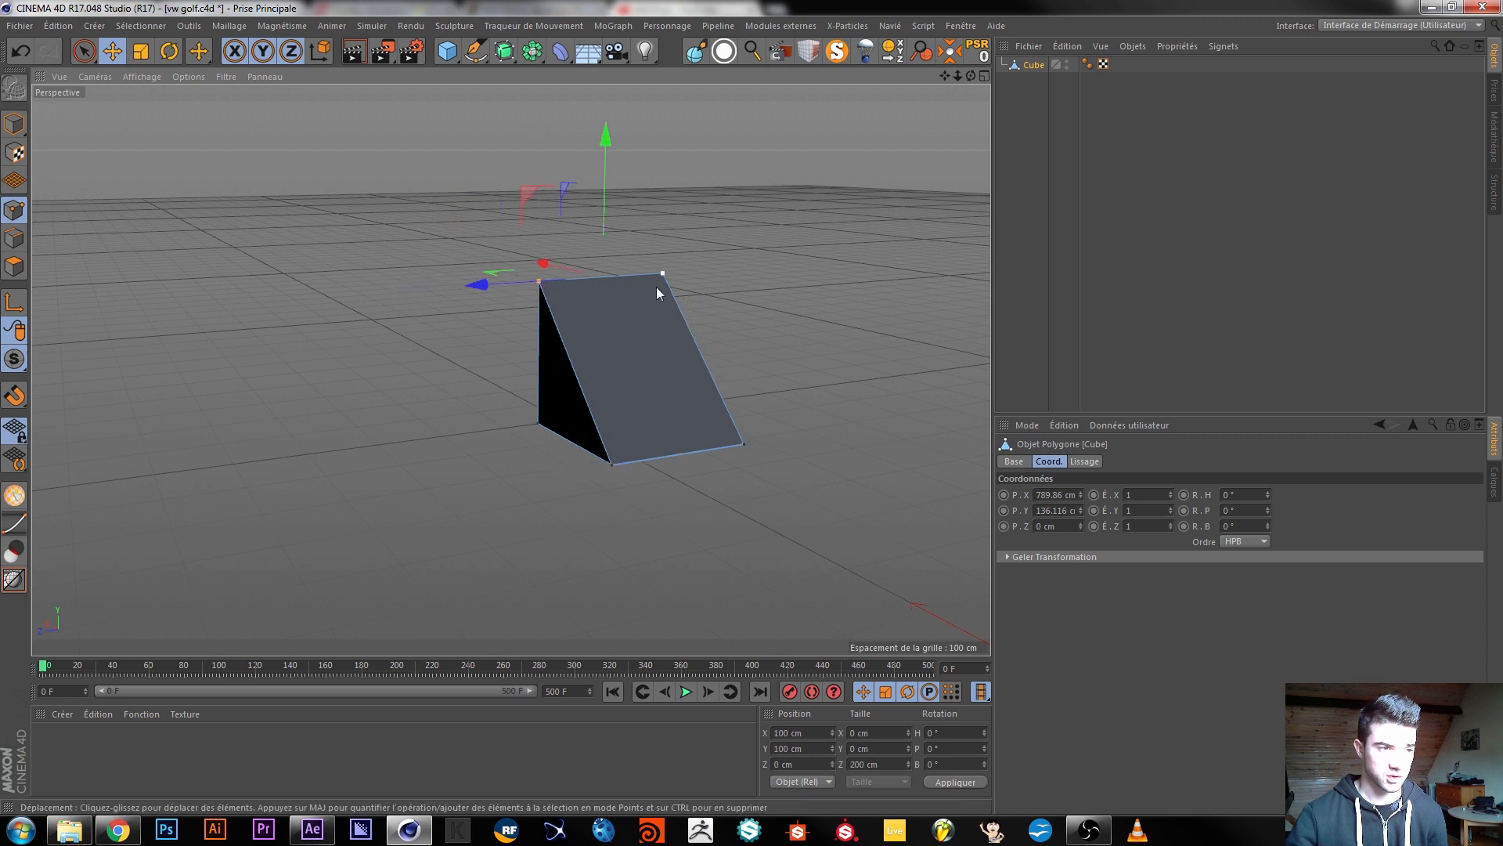
left_click_drag(606, 148, 593, 256)
left_click_drag(577, 430, 704, 458, "alt")
key("ctrl+z")
left_click_drag(369, 379, 261, 271, "alt")
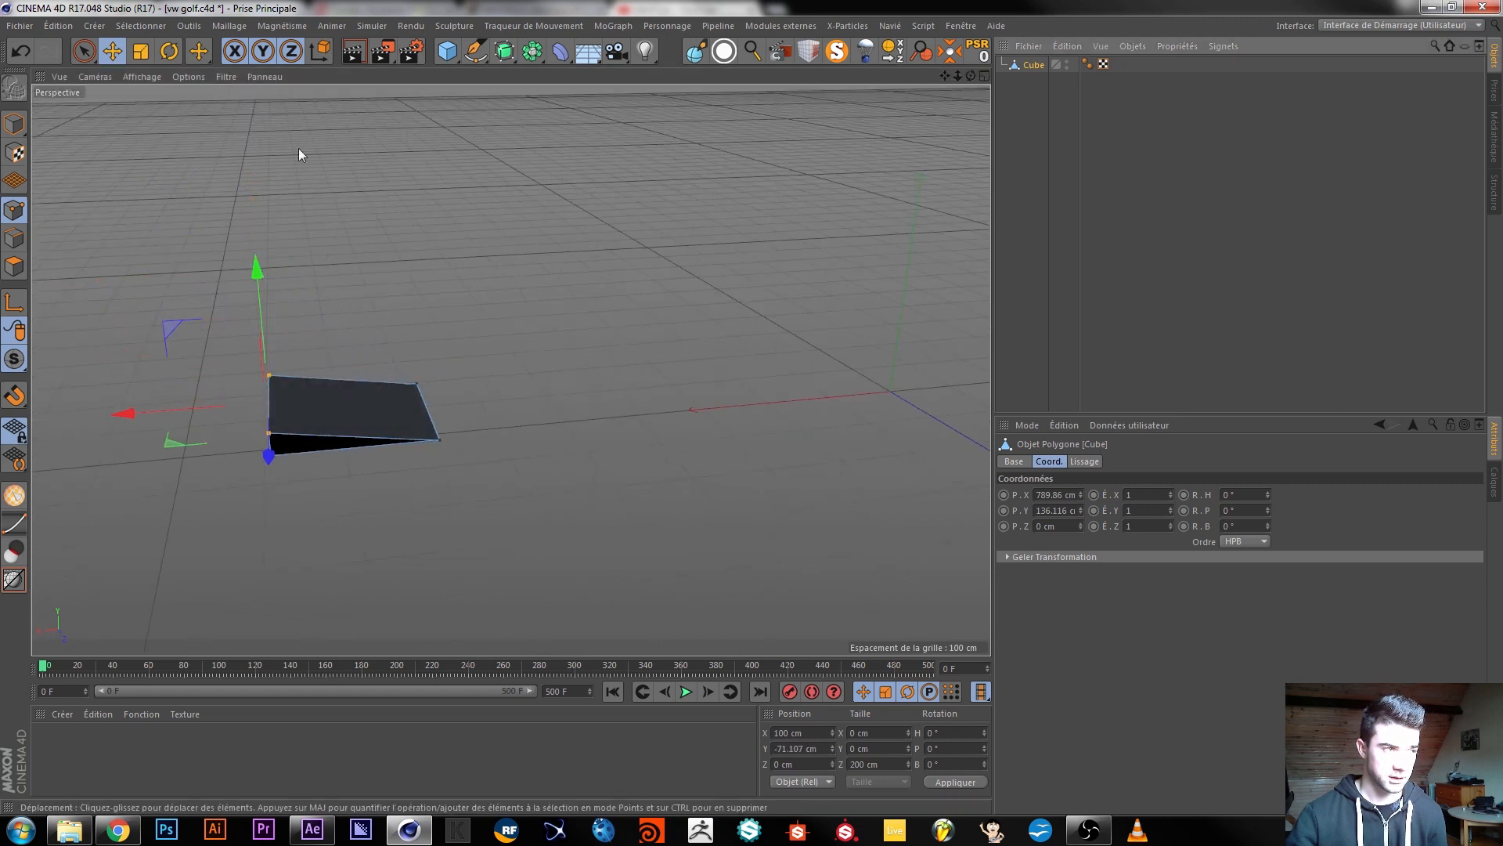
Widen the ramp object to about 552 cm along Z and bring the rest of the scene back into view.
left_click(143, 51)
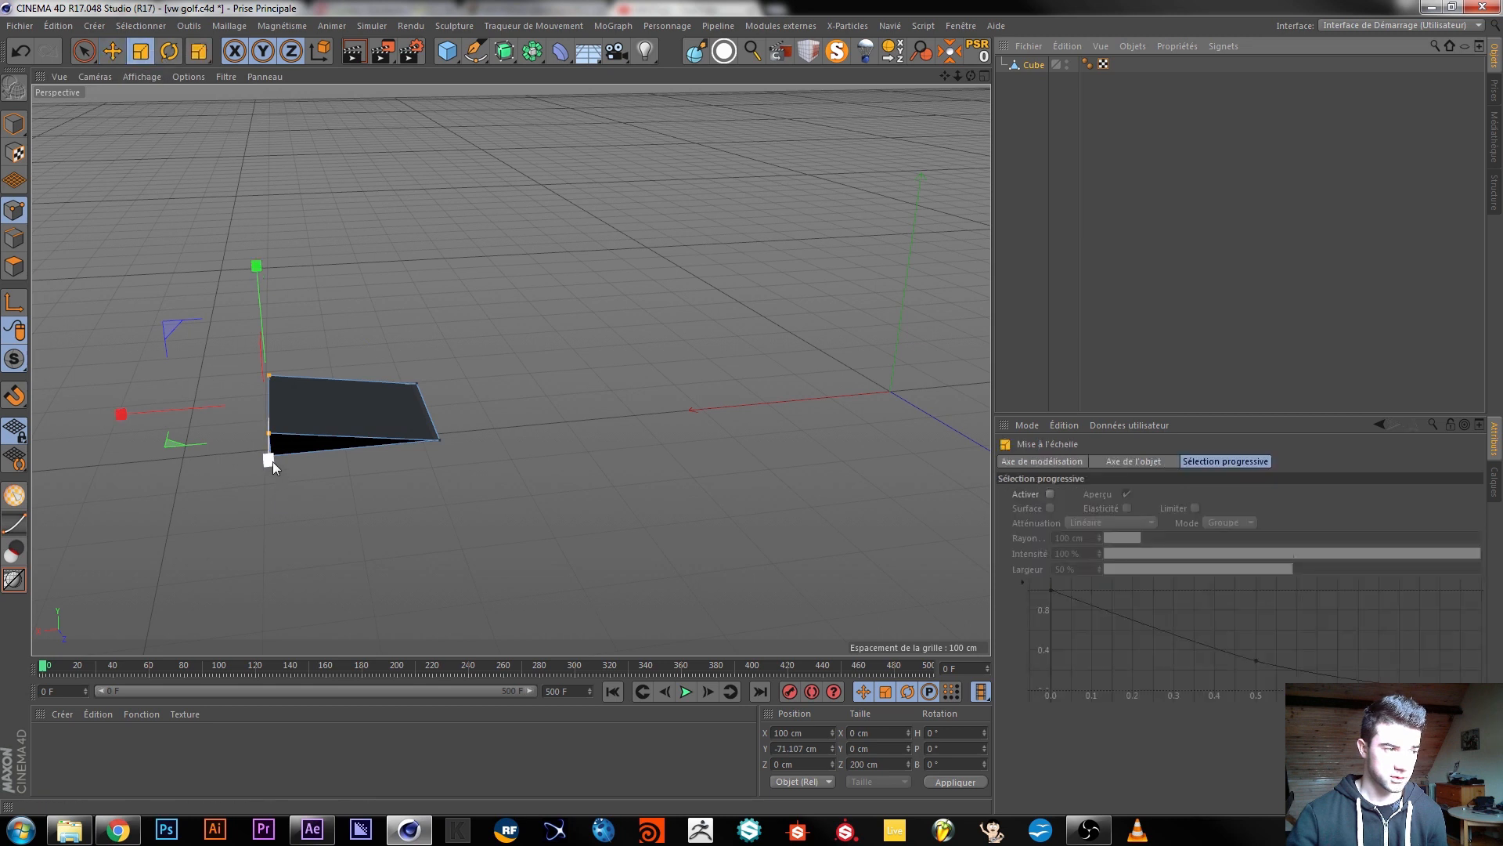
left_click(14, 125)
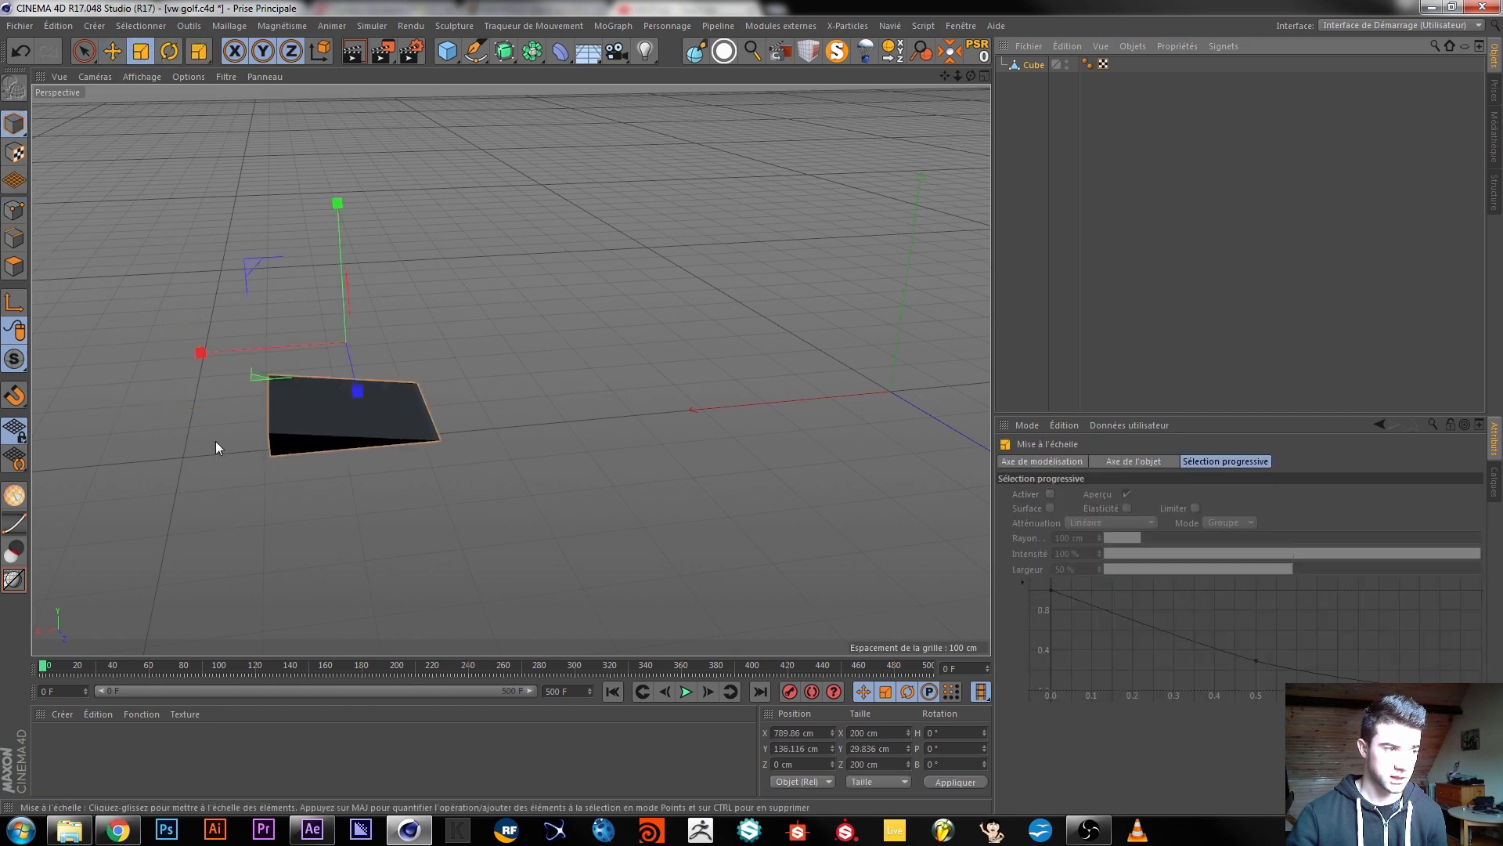
left_click_drag(358, 391, 340, 519)
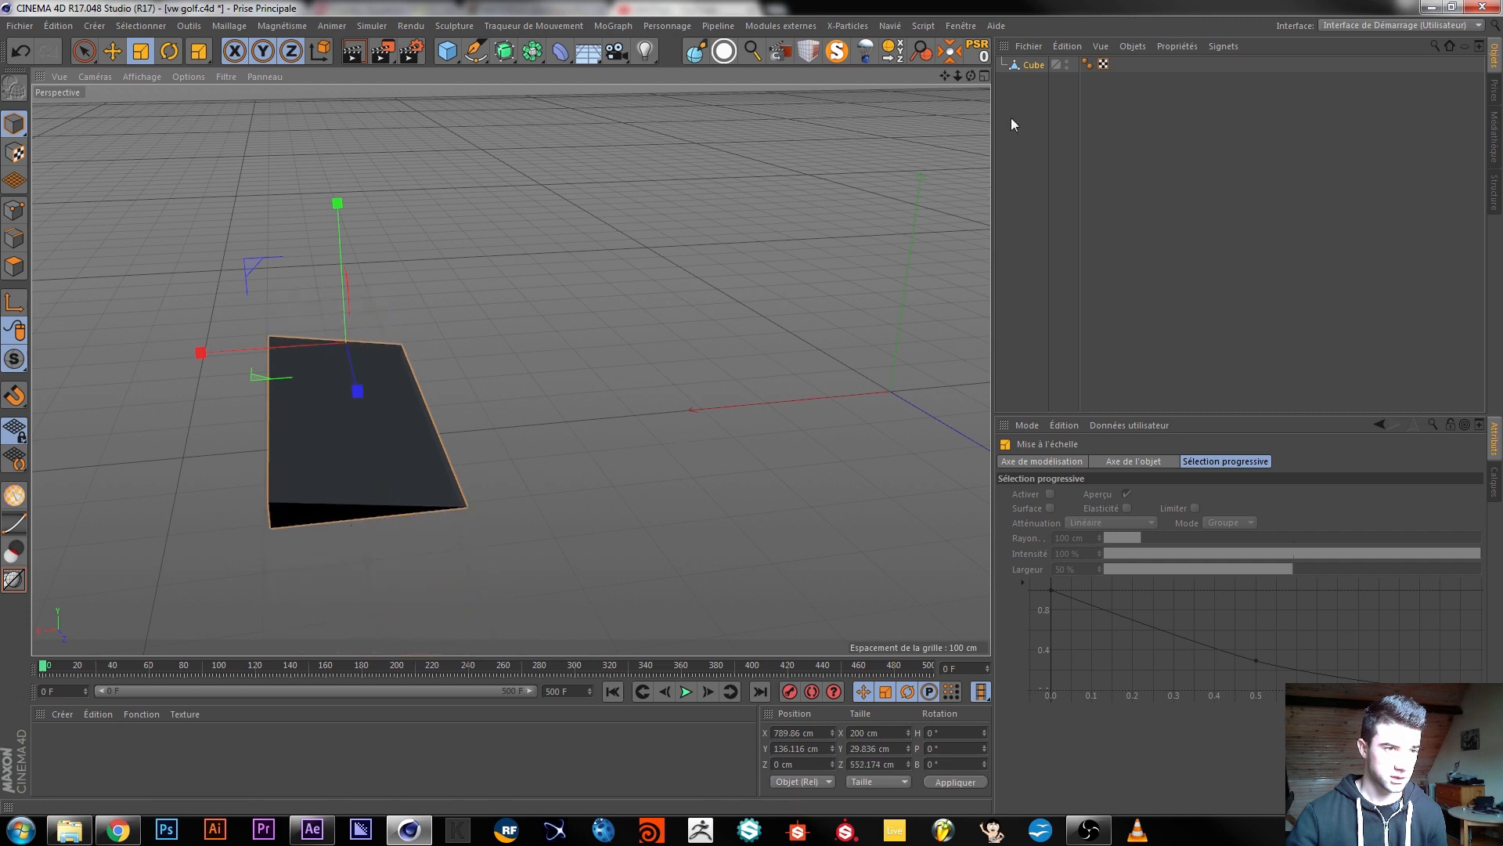
left_click(1032, 66)
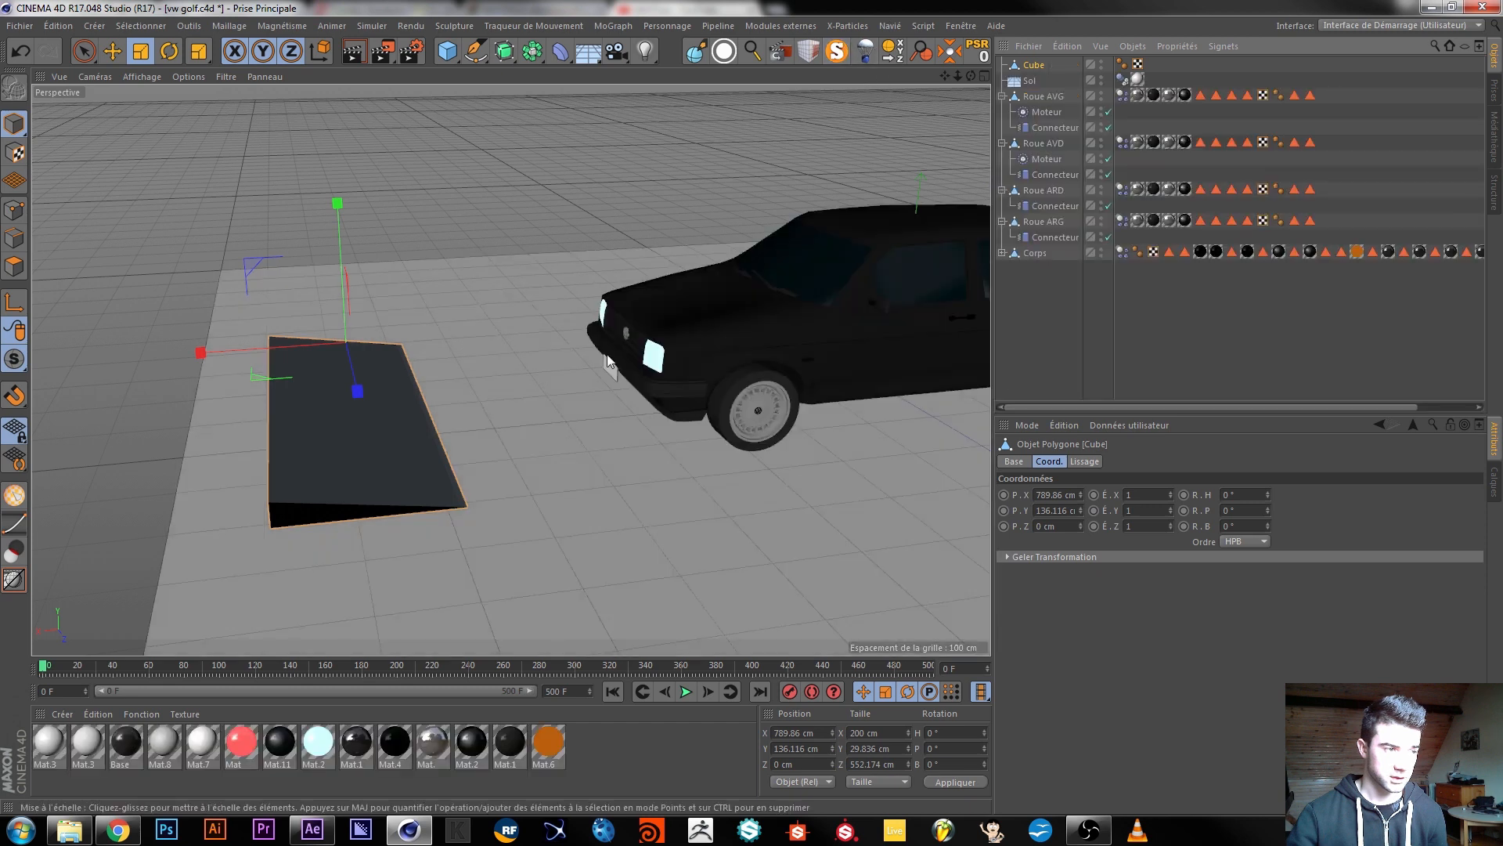
Centre the ramp's axis on its geometry and deselect the ramp.
scroll(345, 467, "down", 3)
left_click_drag(345, 467, 398, 436, "alt")
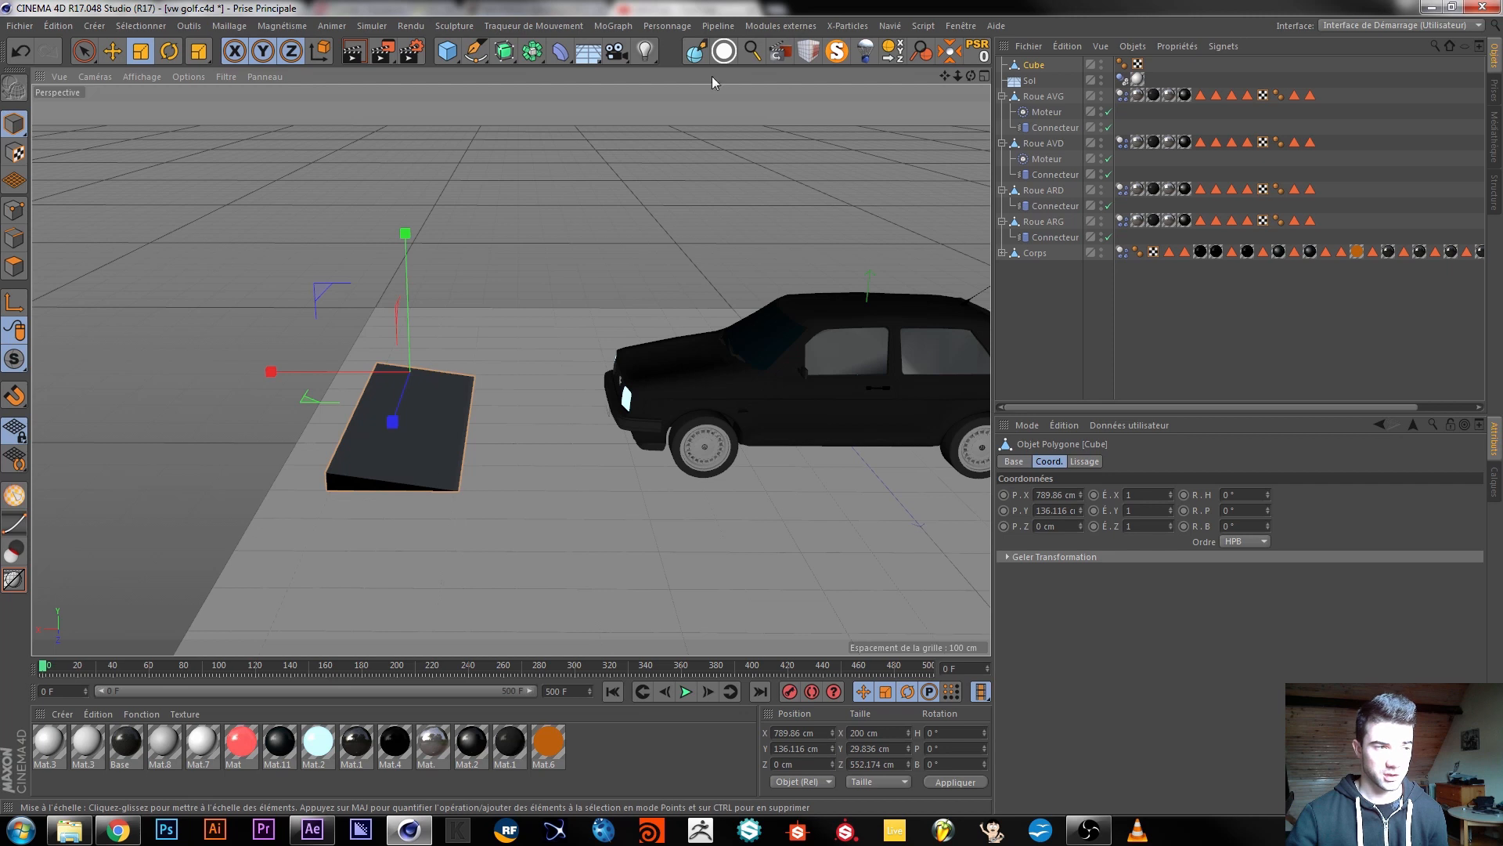
left_click(949, 52)
left_click(1024, 359)
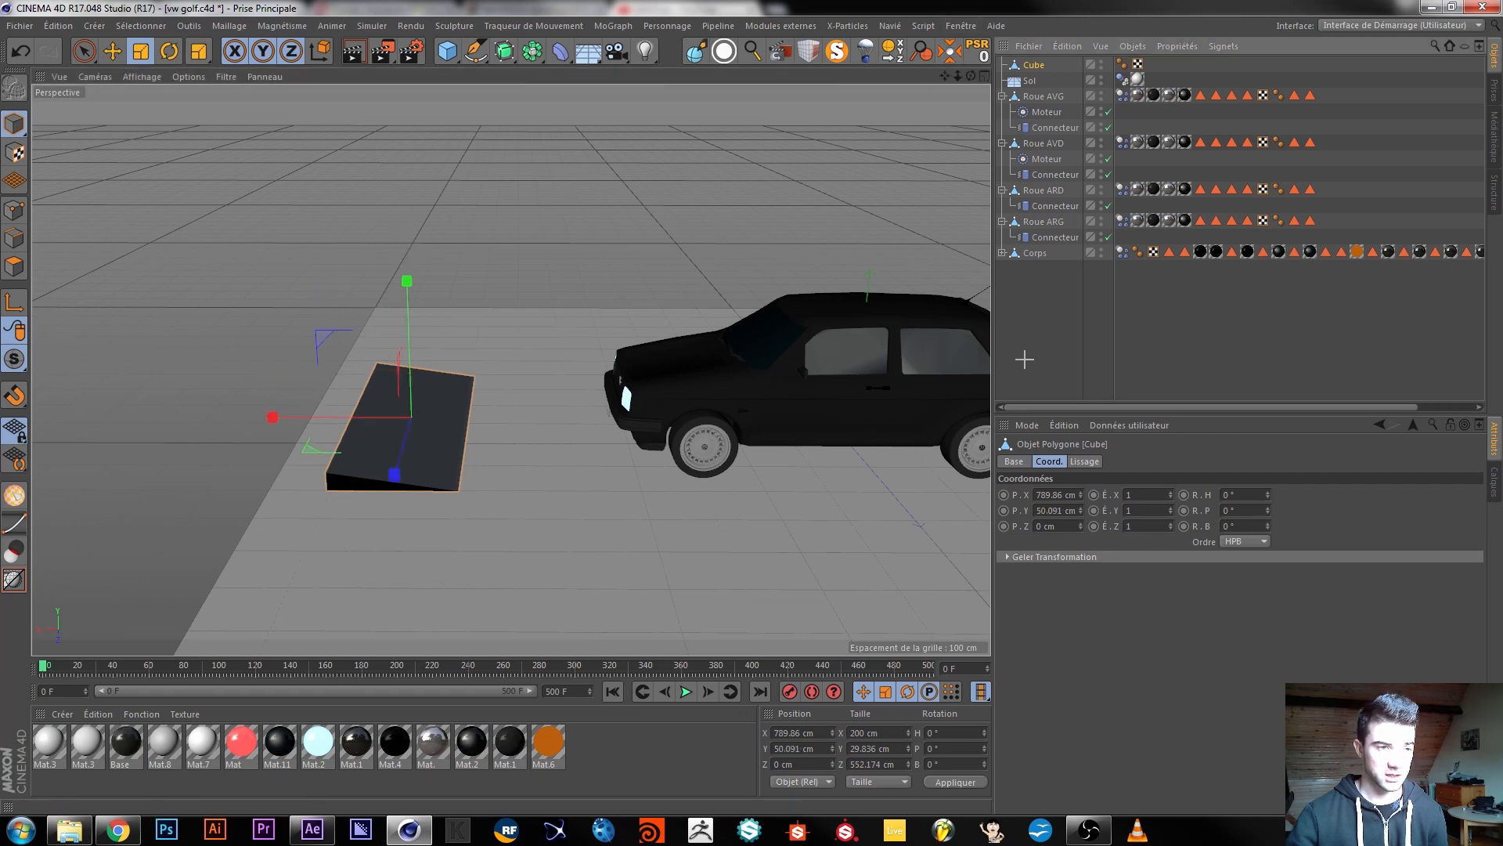
left_click(1024, 359)
Play the simulation to see how the car meets the ramp, stop it and return to the first frame.
left_click(686, 692)
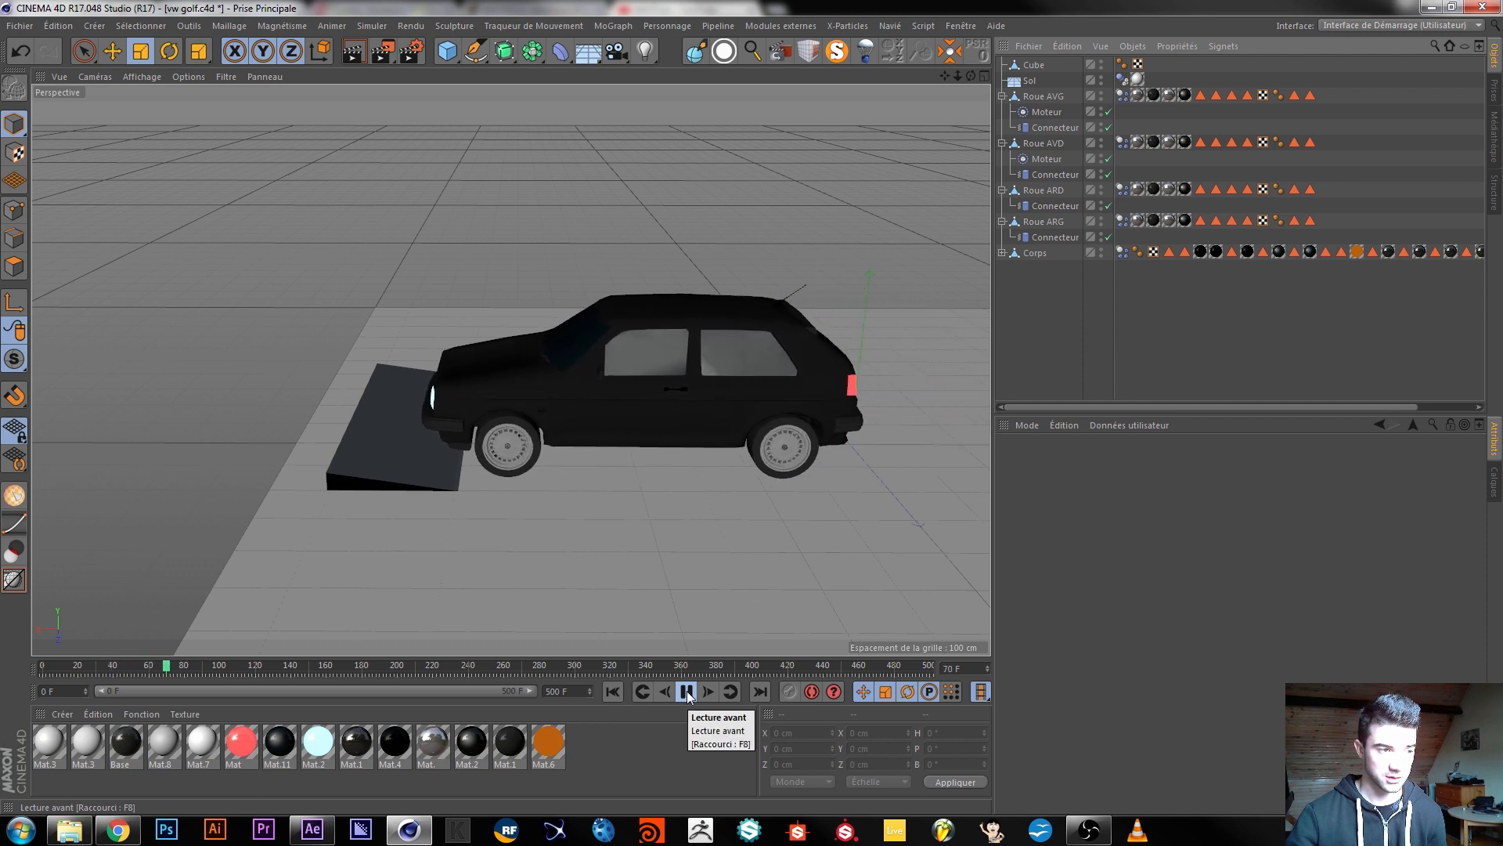
left_click(686, 692)
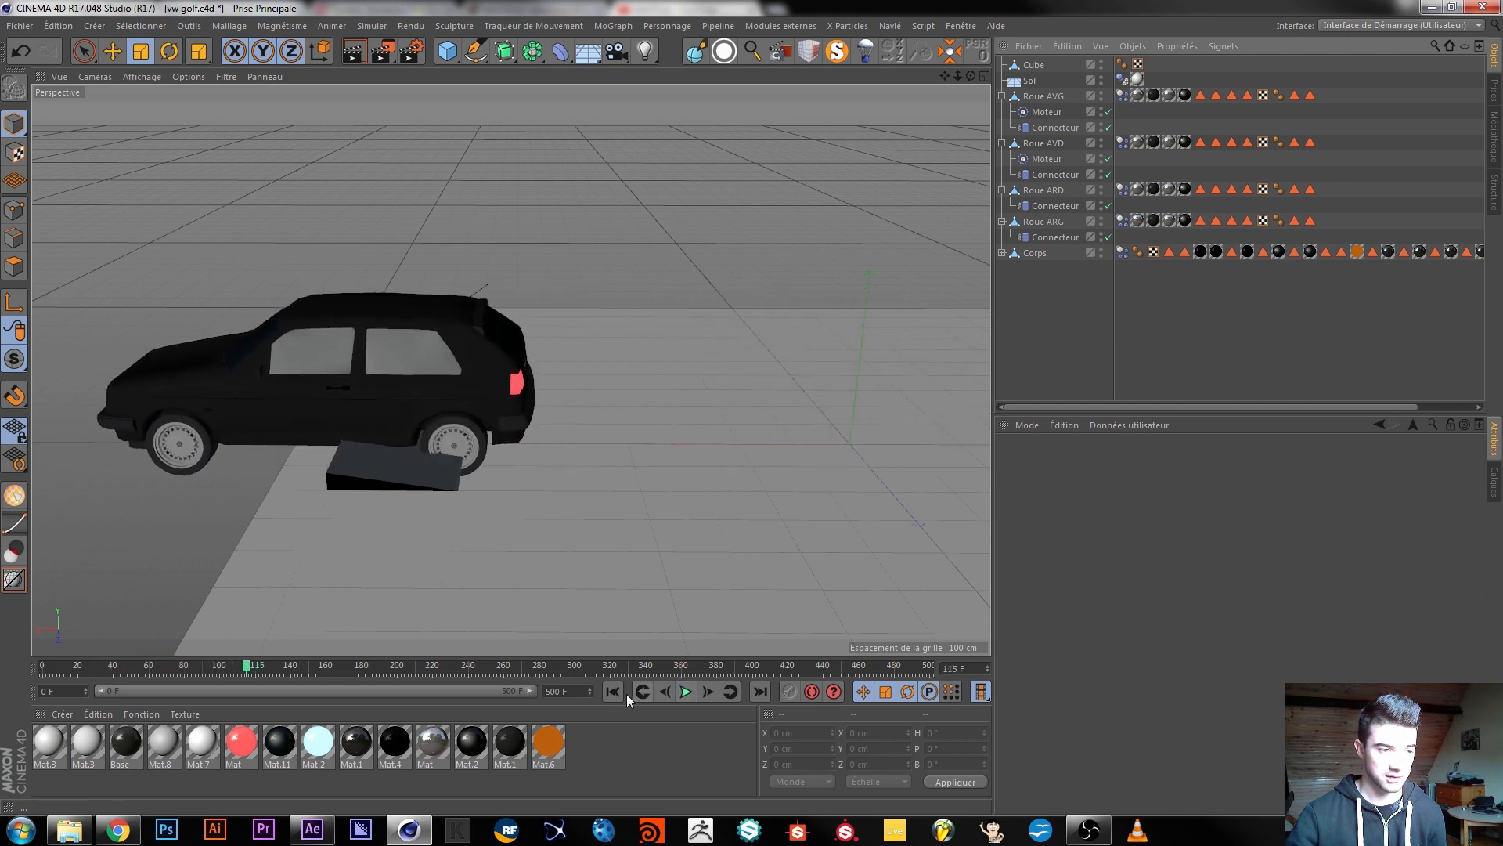
left_click(618, 692)
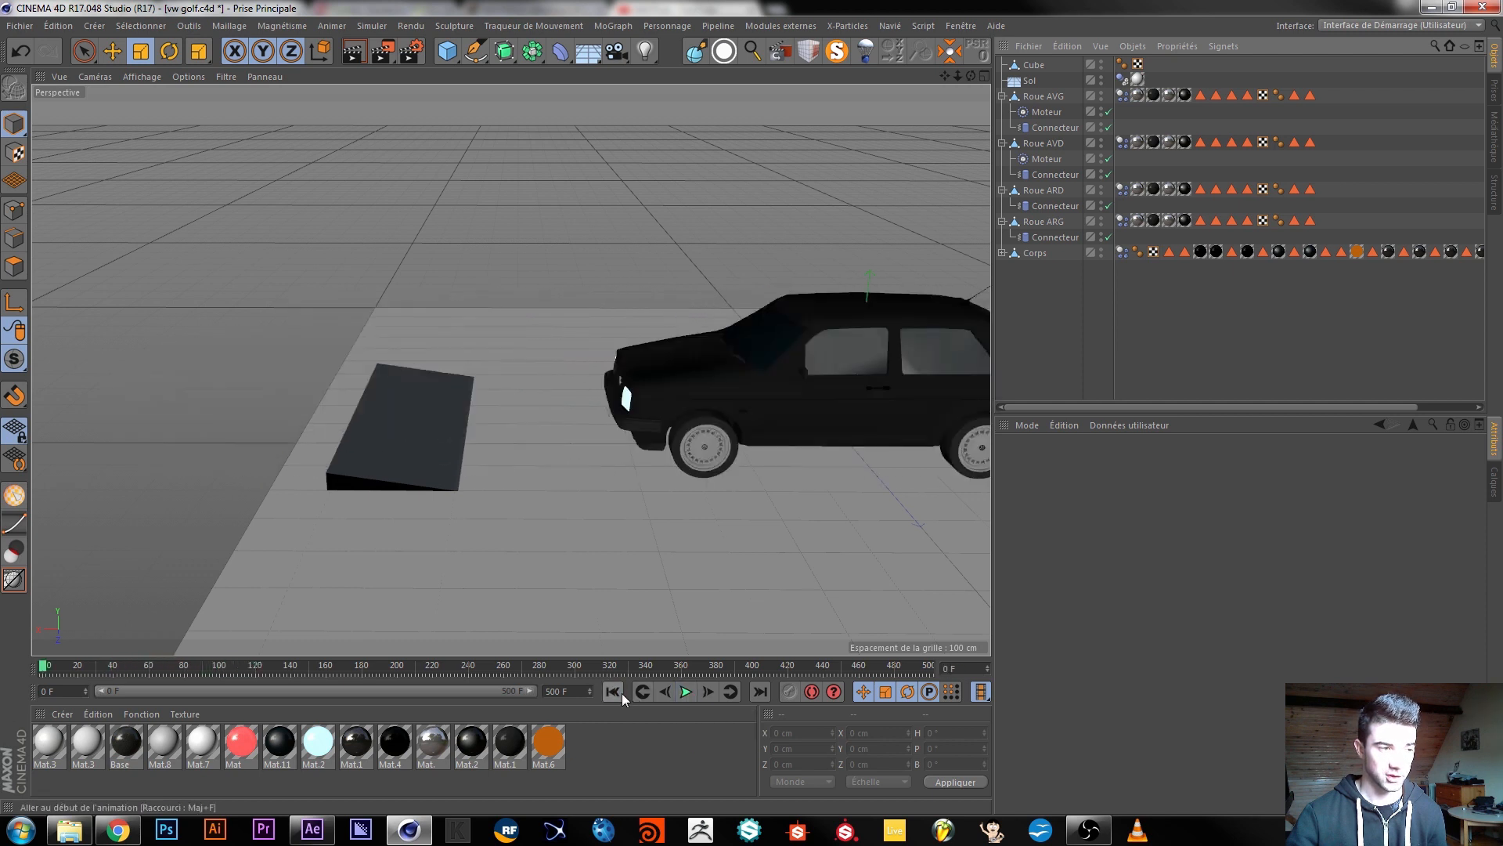
Add a Corps collision simulation tag to the ramp Cube.
left_click(1033, 65)
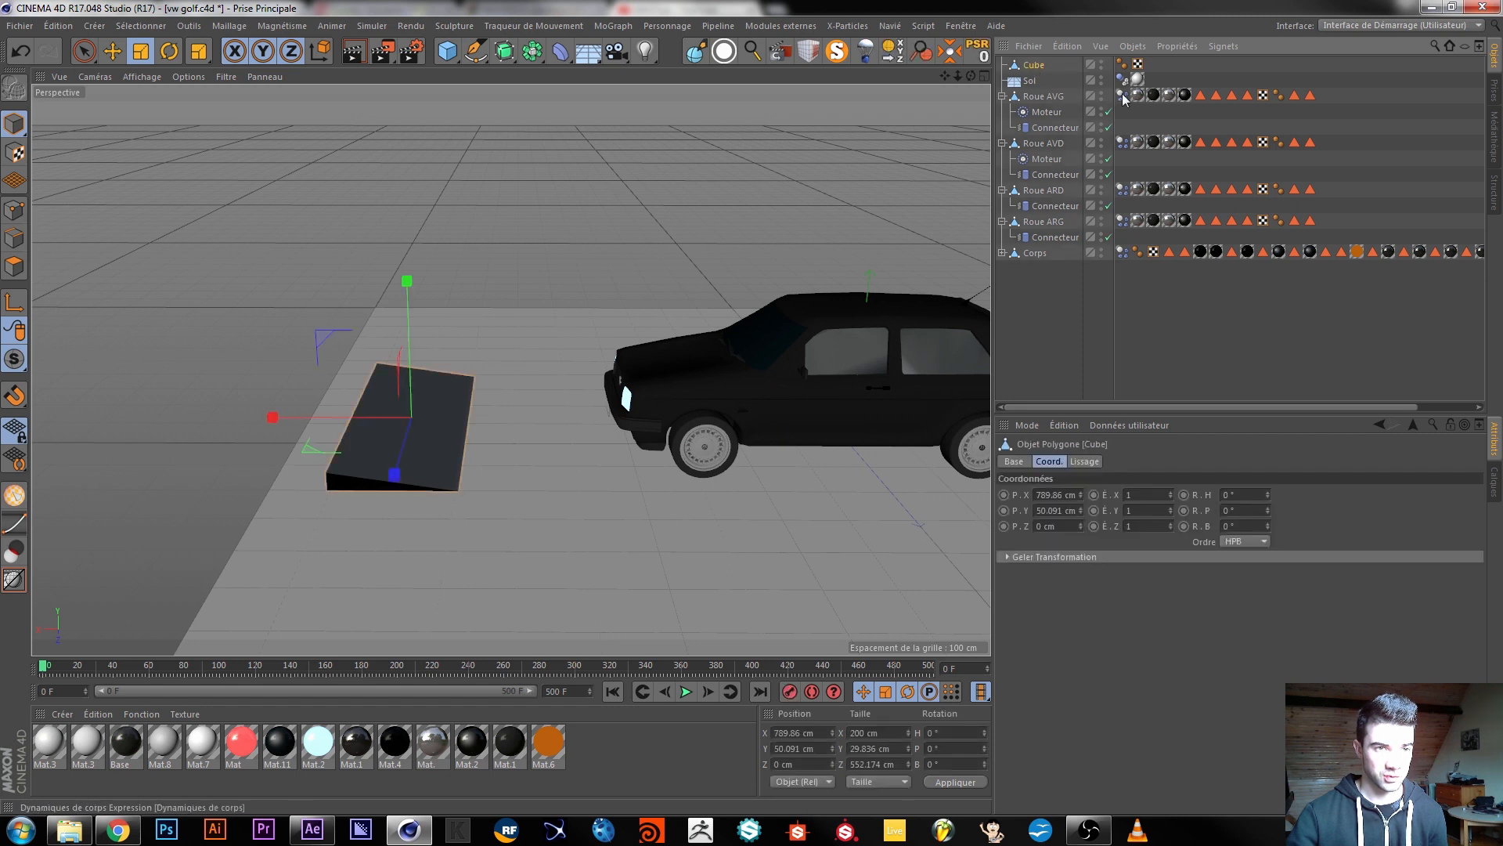
right_click(1032, 72)
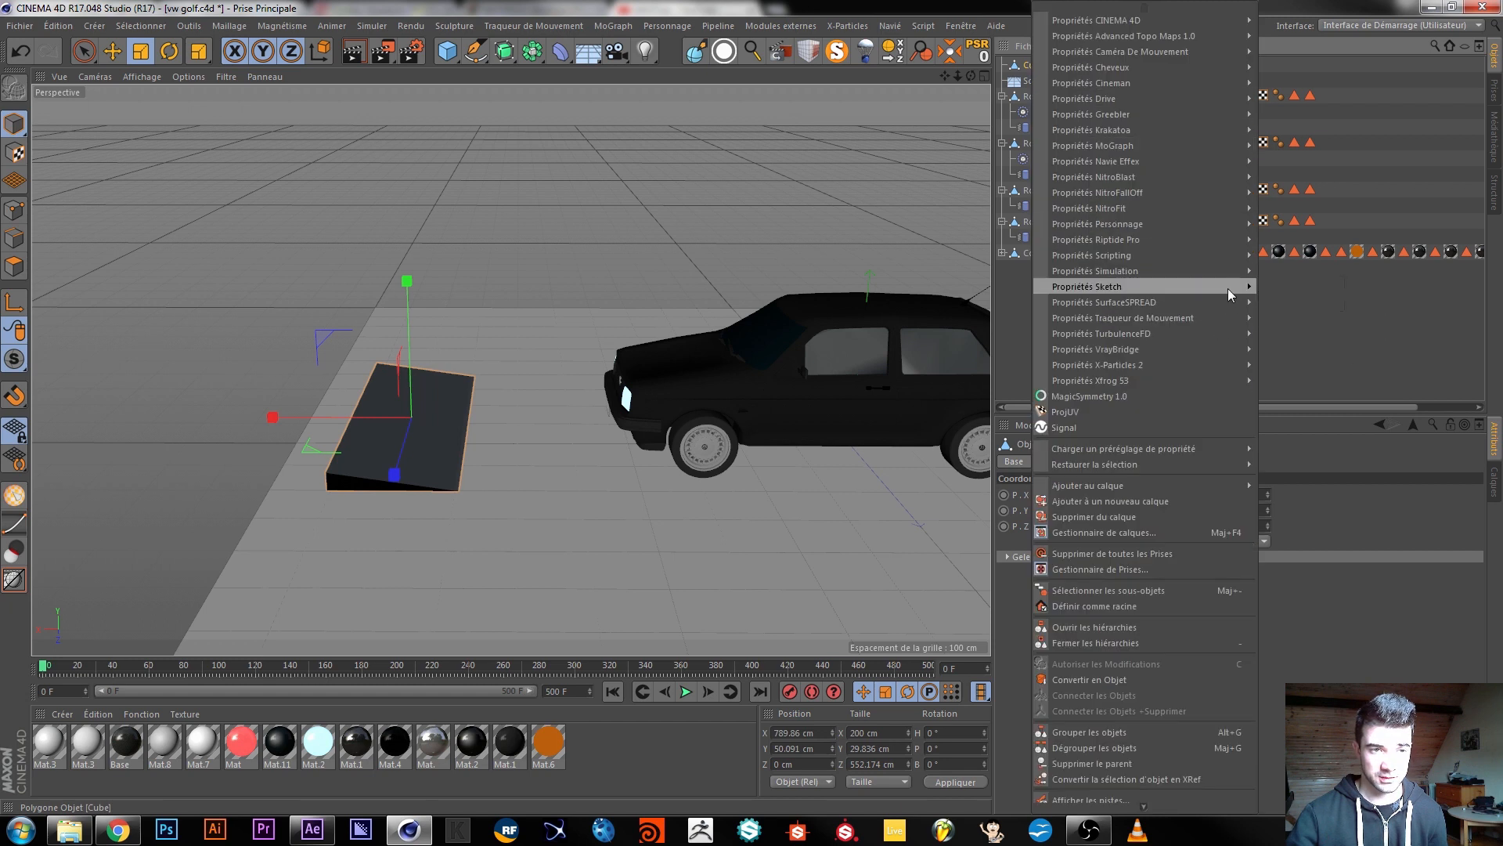
mouse_move(1213, 274)
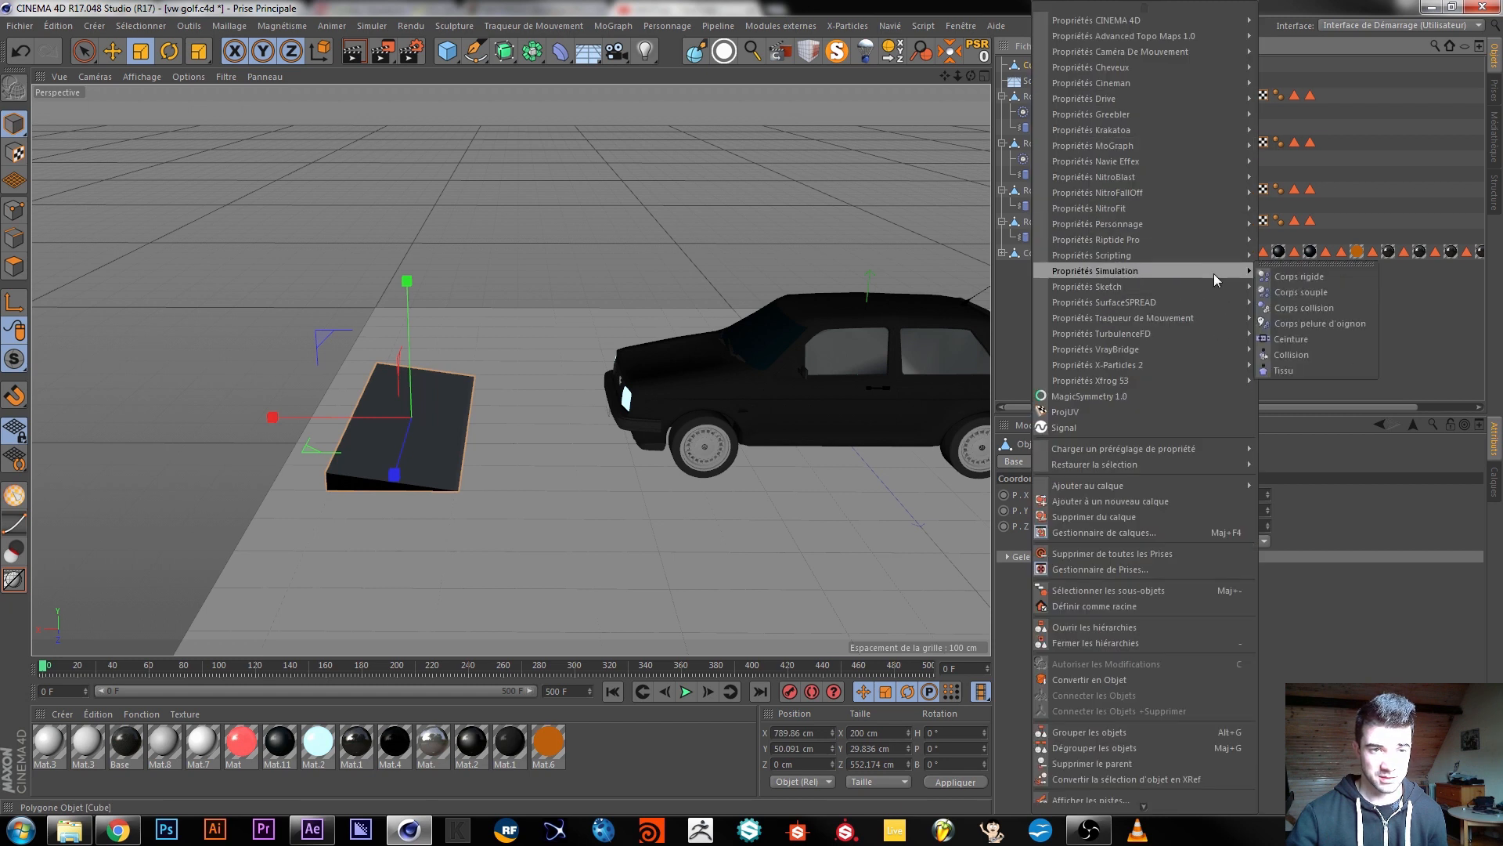
left_click(1305, 307)
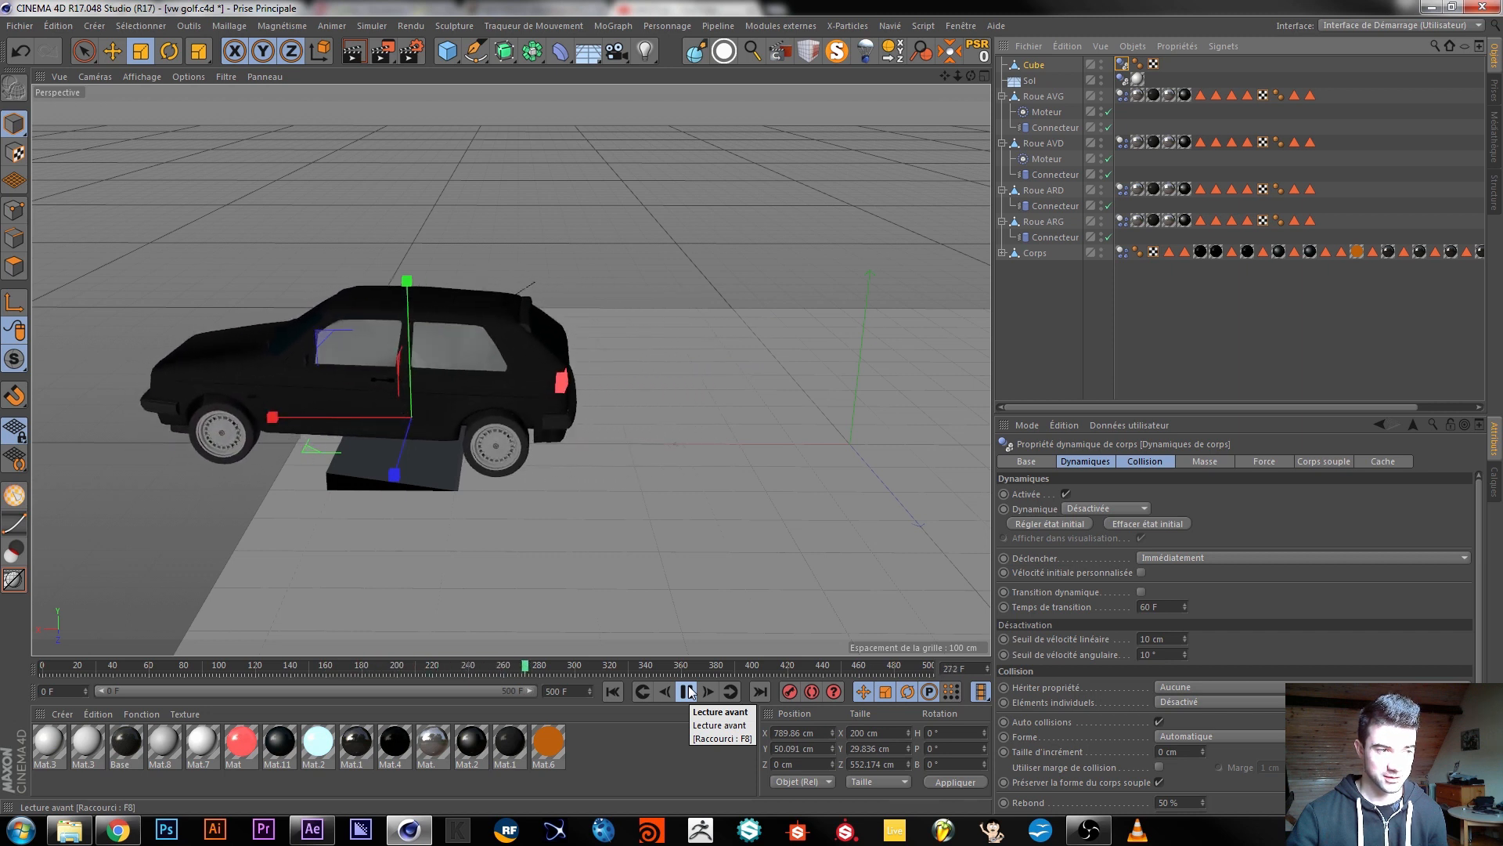
Play the simulation with the collision ramp, stop it and examine at low angle how the ramp sits relative to the floor.
left_click(687, 691)
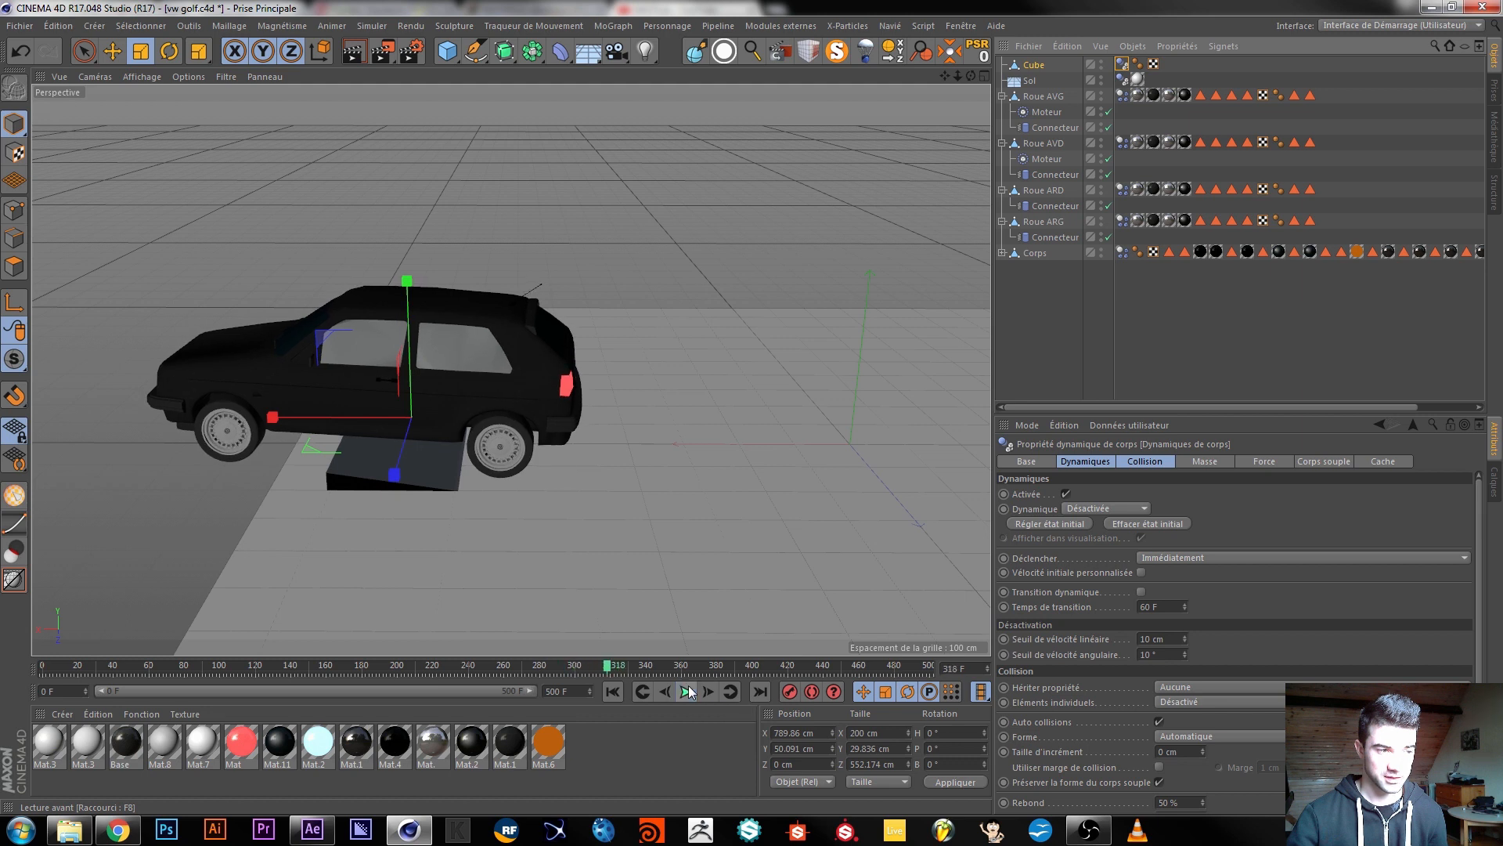
left_click_drag(514, 332, 404, 403, "alt")
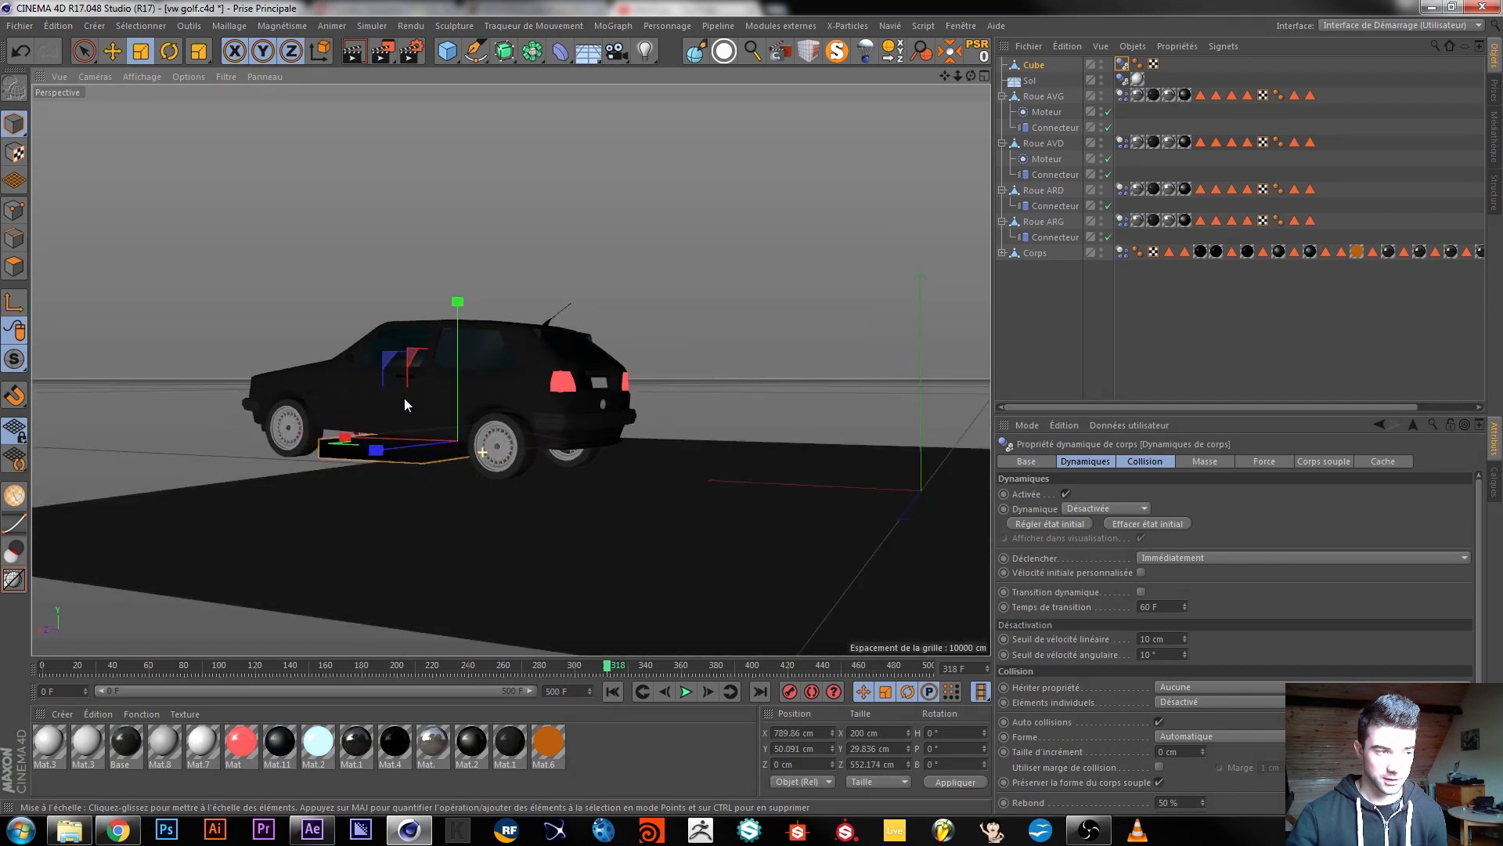
left_click(1032, 65)
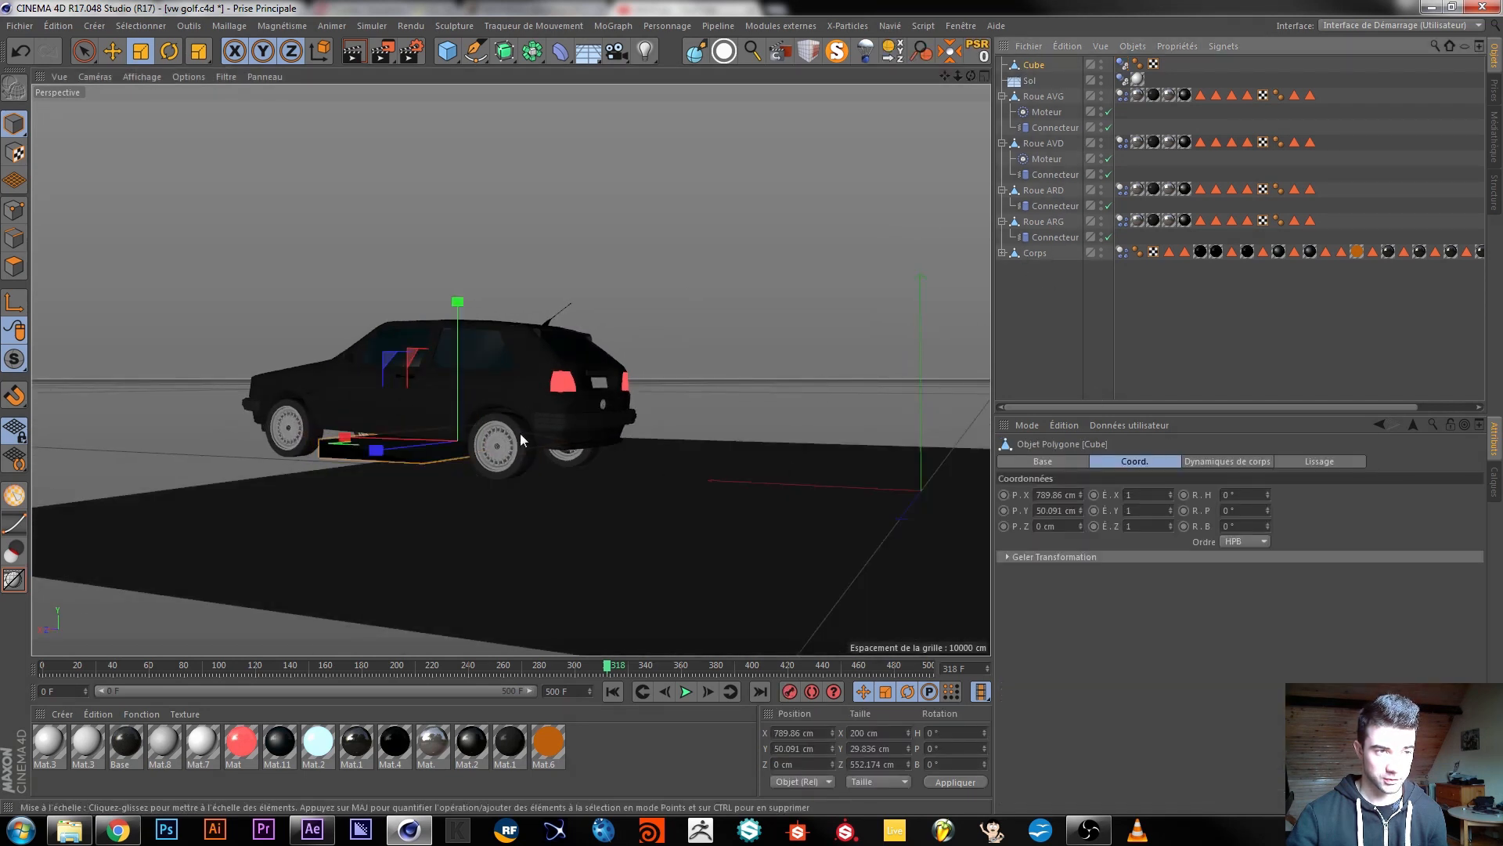
left_click_drag(523, 459, 462, 451, "alt")
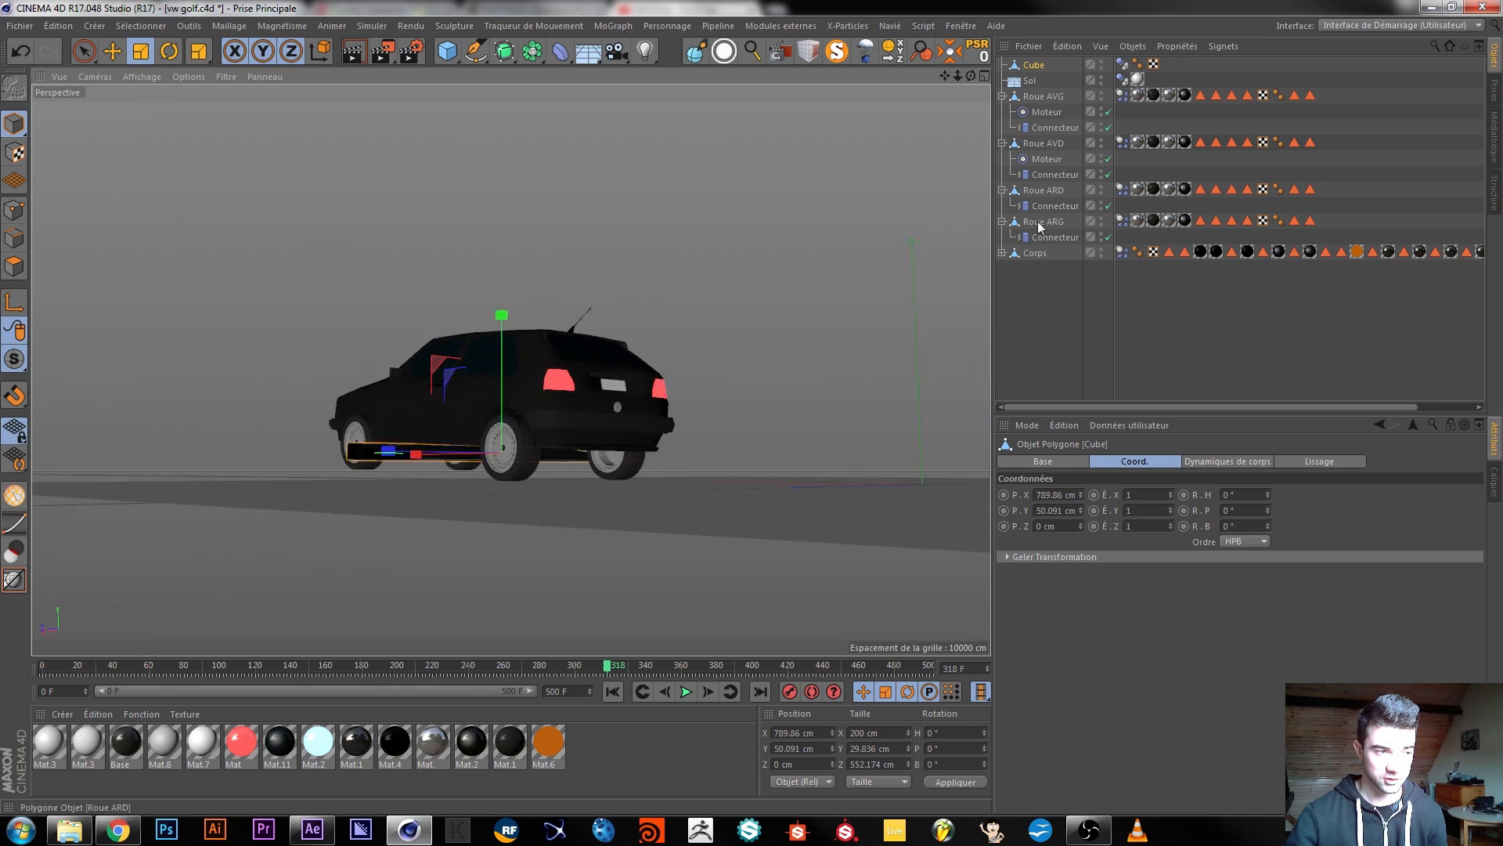
Try to drop the ramp onto the Sol floor object with Drop It.
left_click(1034, 64)
left_click(950, 52)
left_click(1019, 86)
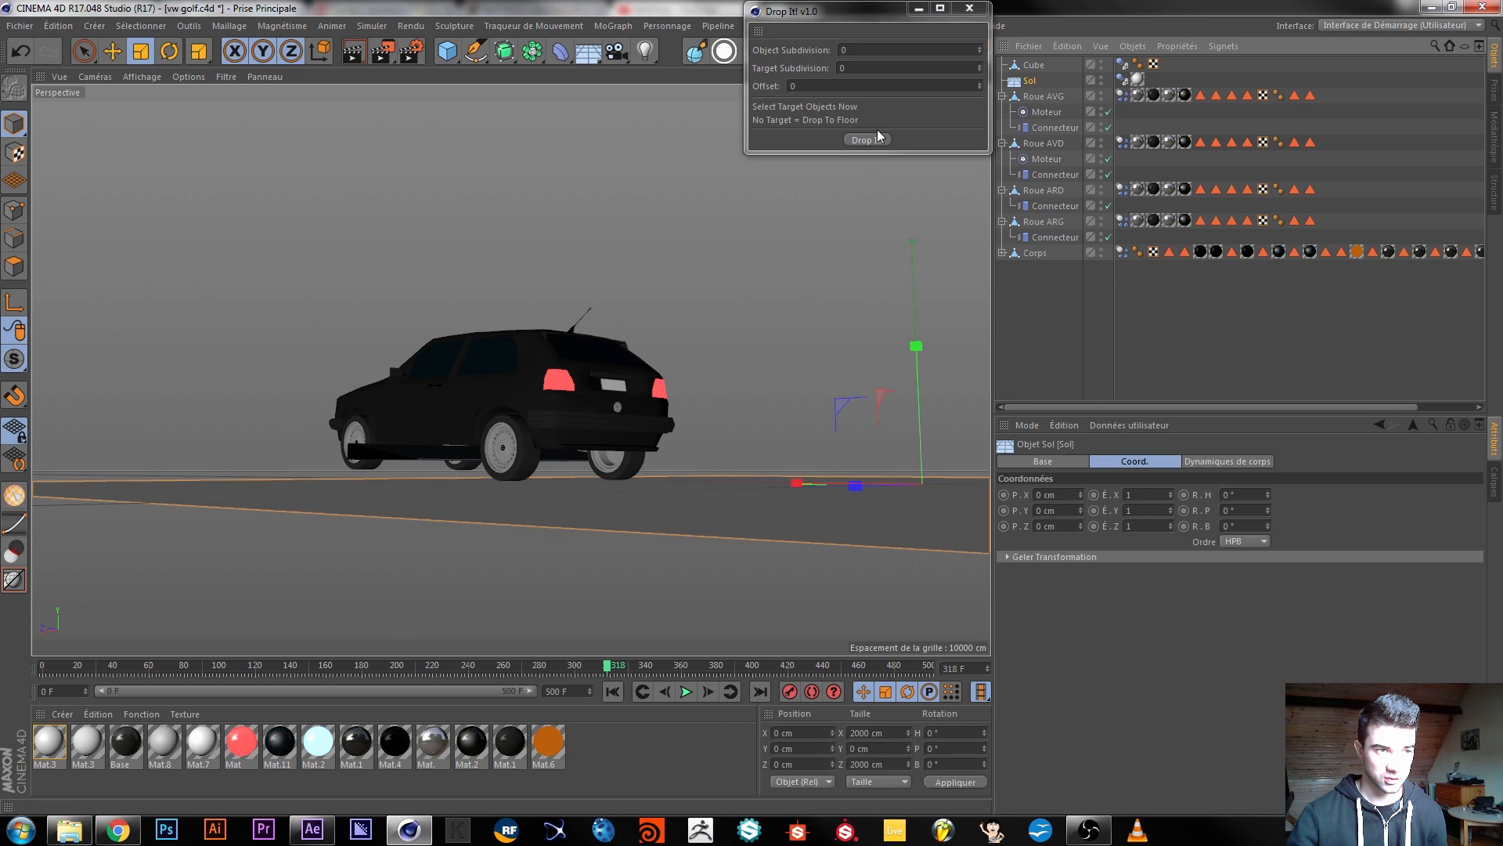
left_click(864, 139)
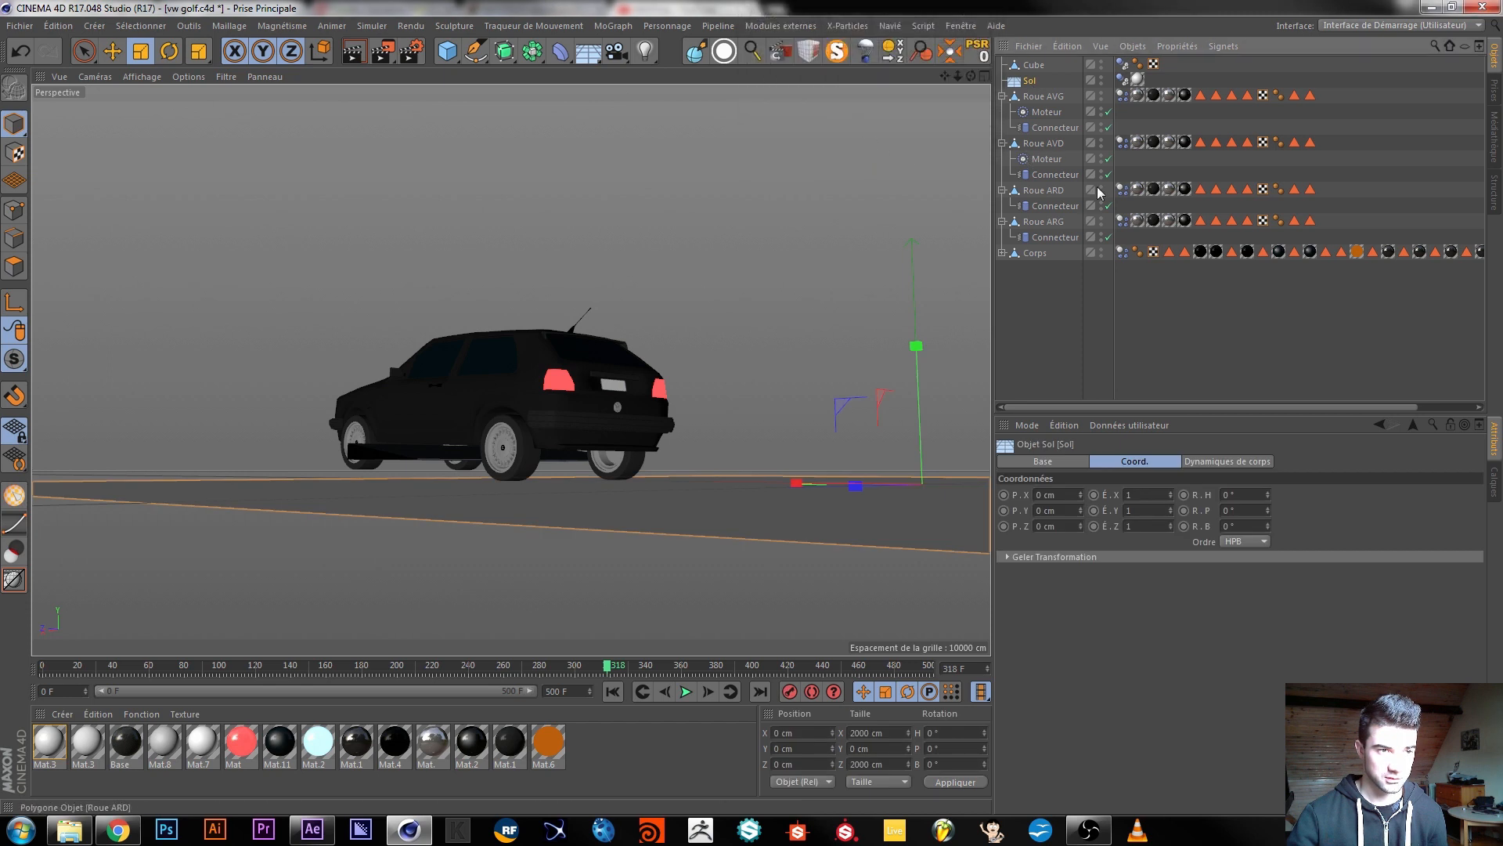
Return to the first frame and try Drop It on the ramp again with Sol as the target.
left_click(613, 691)
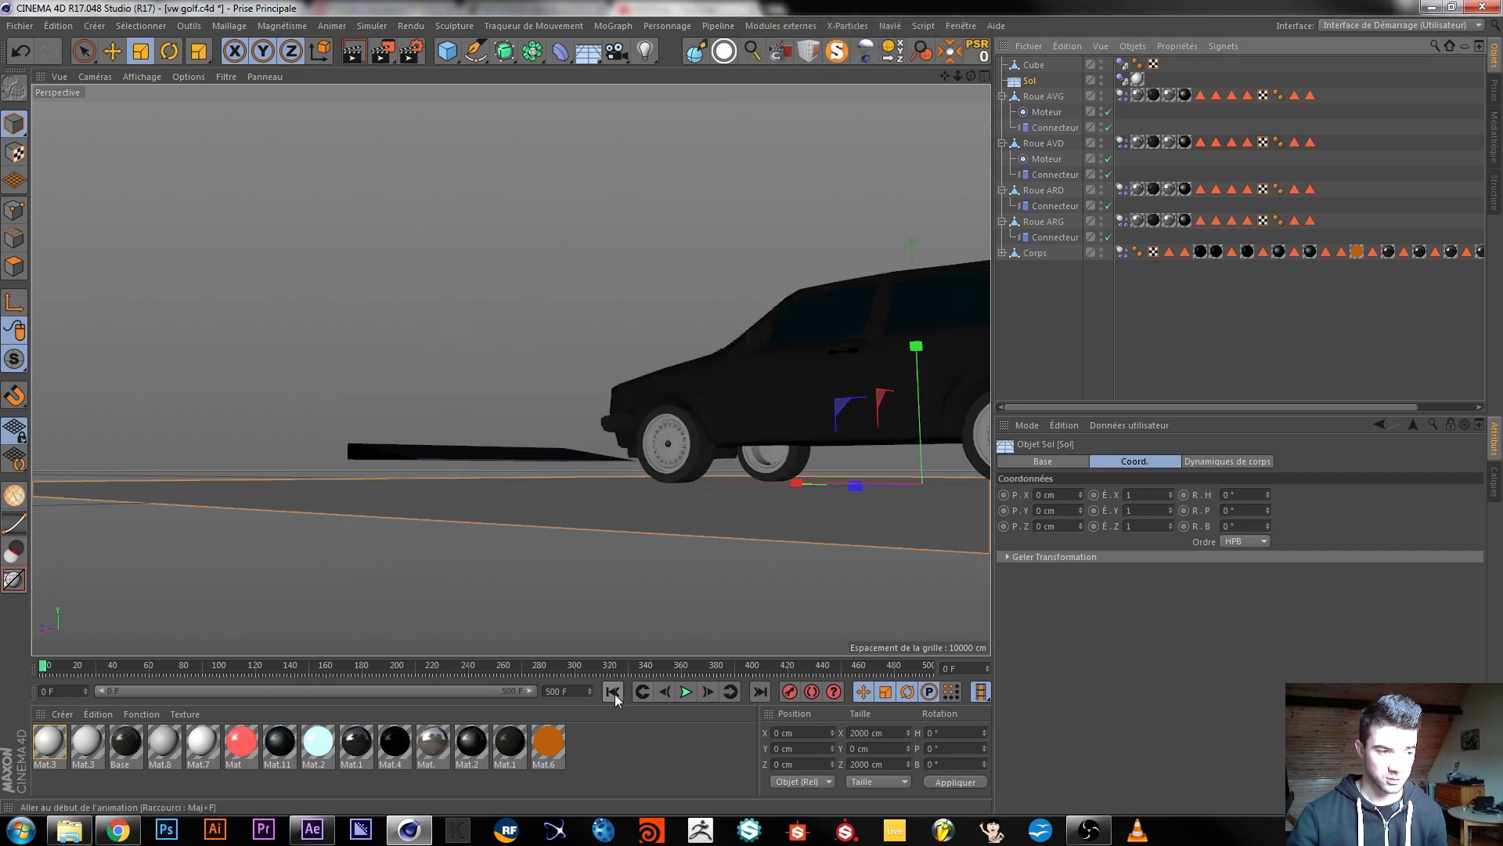
left_click(1035, 65)
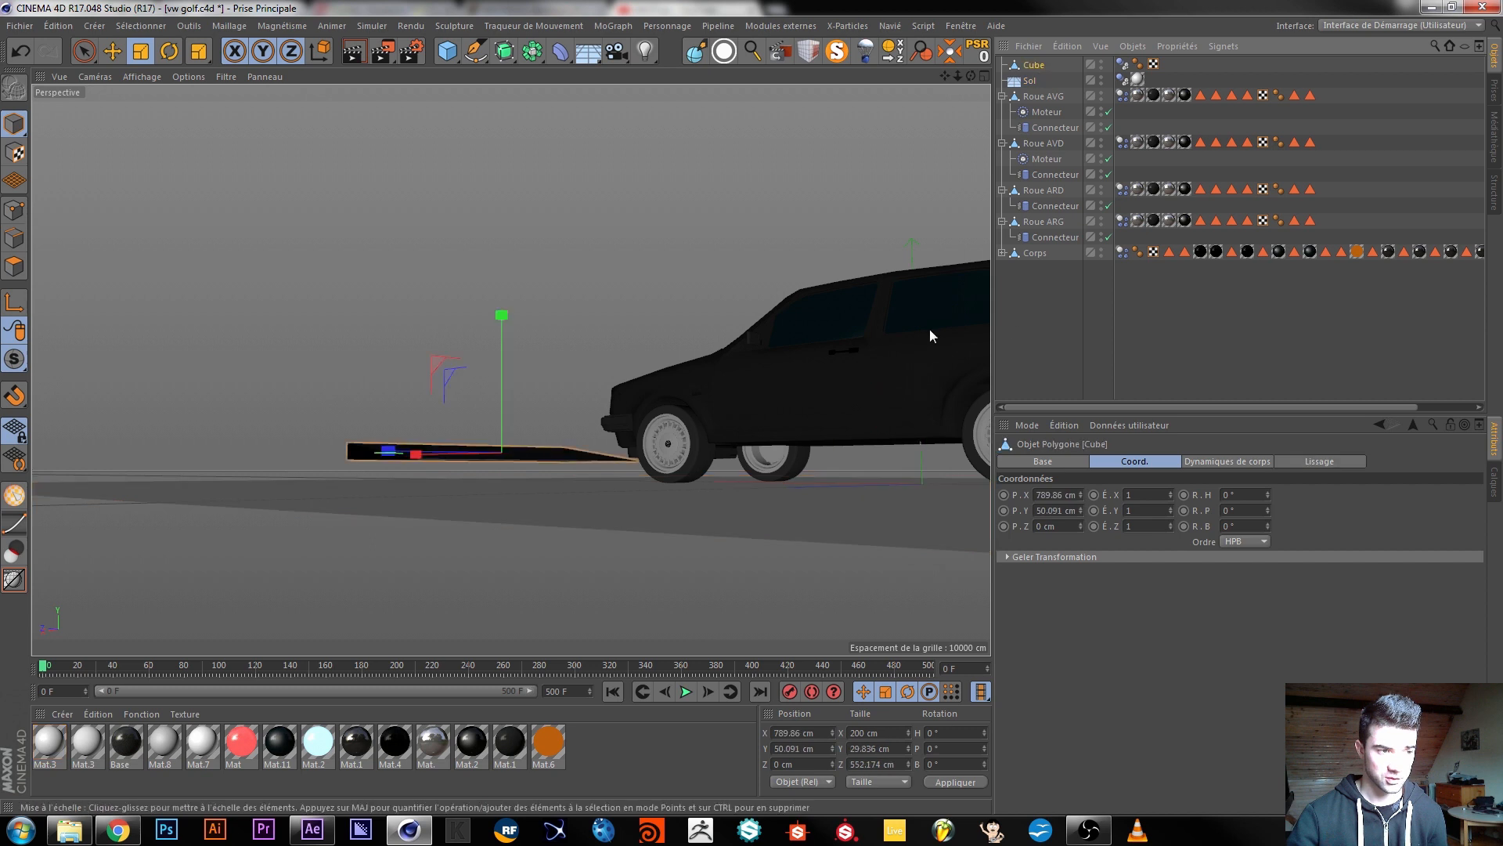
left_click(858, 57)
left_click(1030, 80)
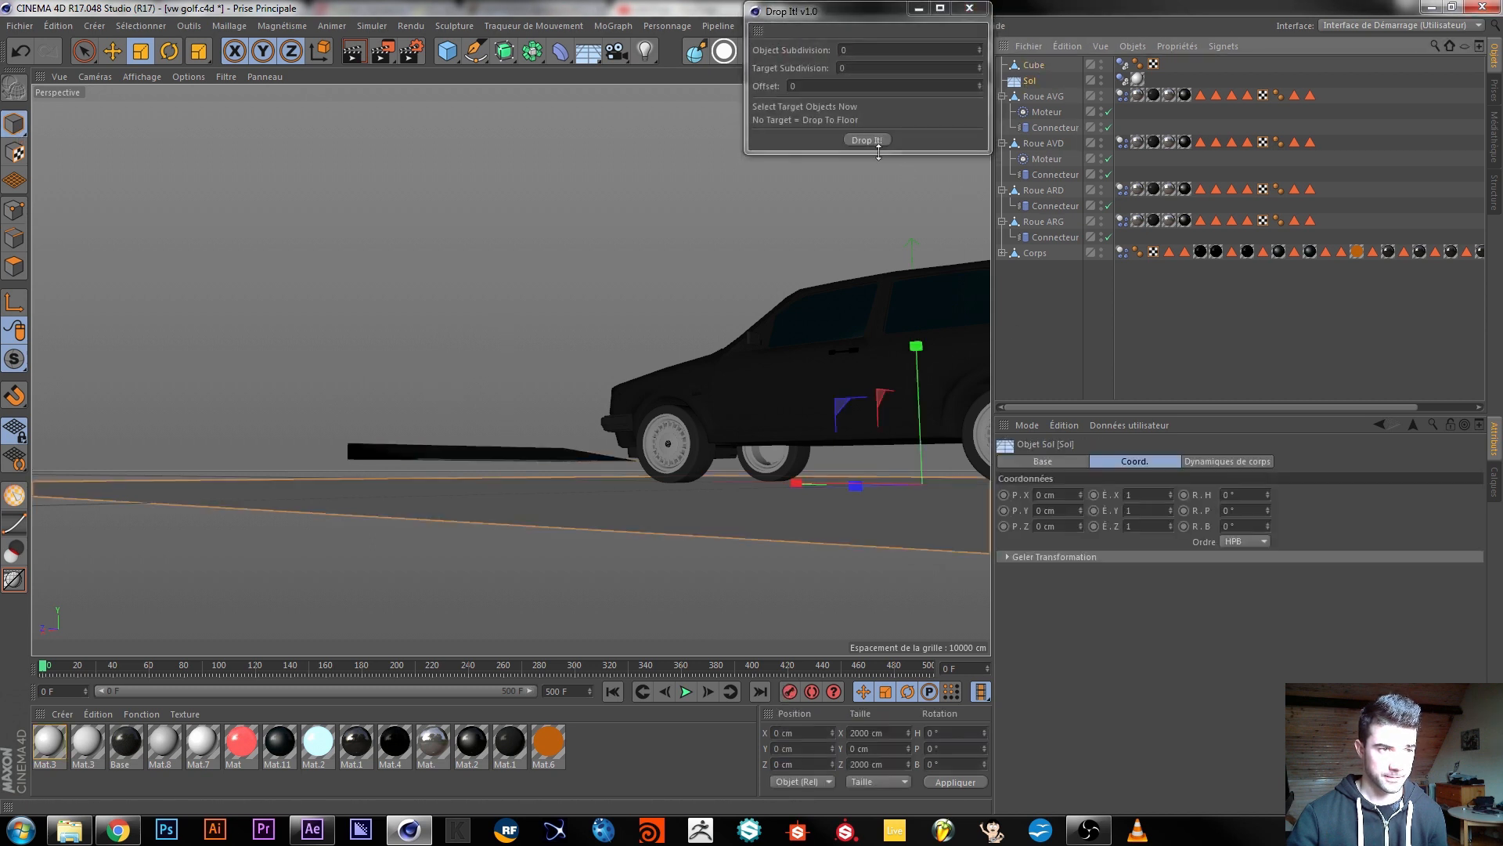
left_click(862, 140)
Drop the ramp Cube to the floor with Drop It, without choosing a target object.
left_click(1033, 65)
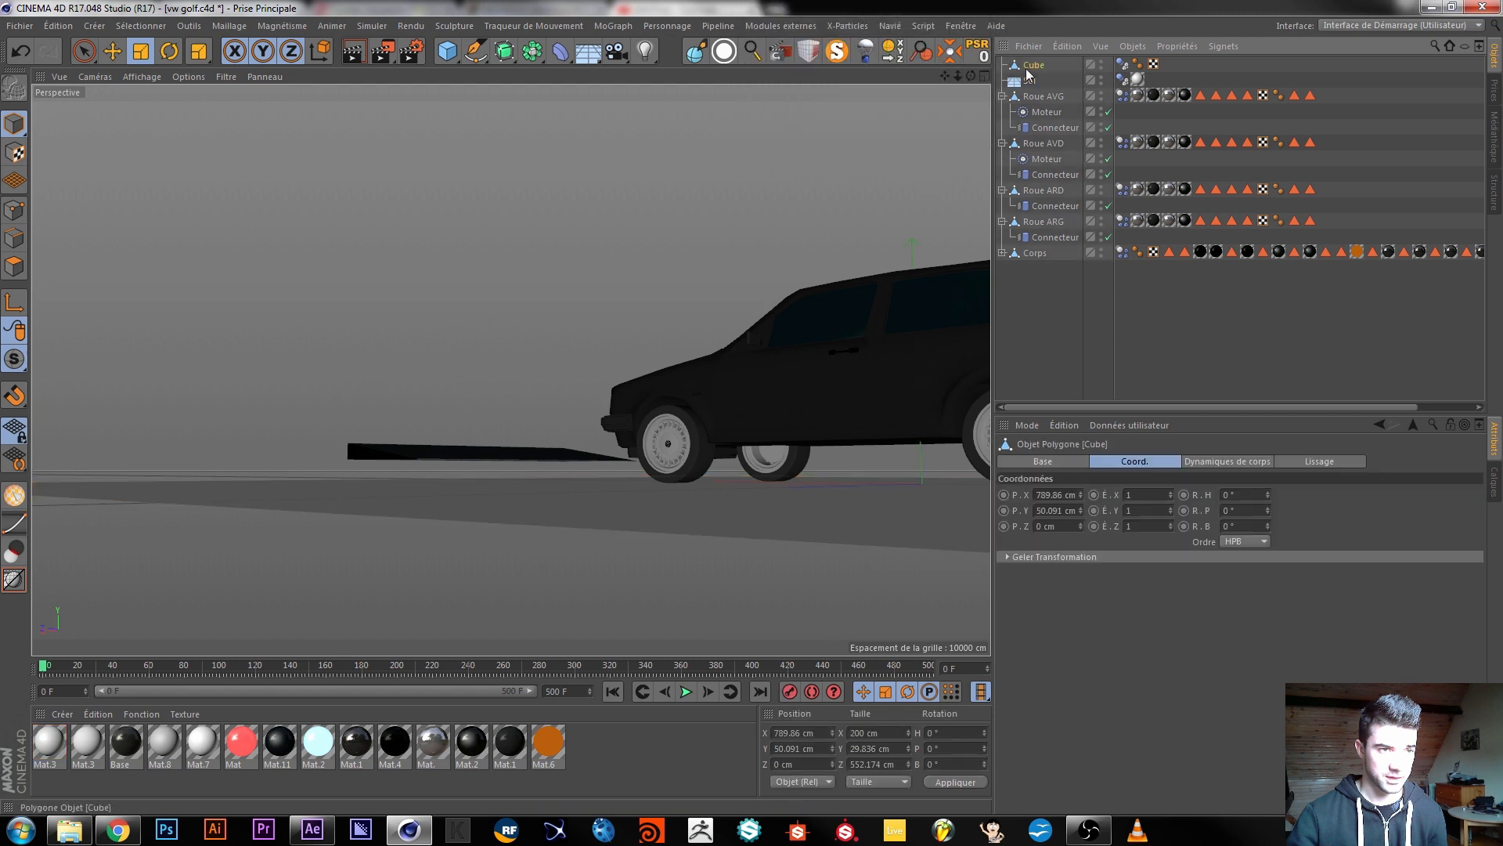
left_click(864, 52)
left_click(862, 141)
Play the simulation to test the car driving over the lowered ramp, stop it and return to the first frame.
left_click_drag(457, 504, 462, 467, "alt")
left_click(686, 691)
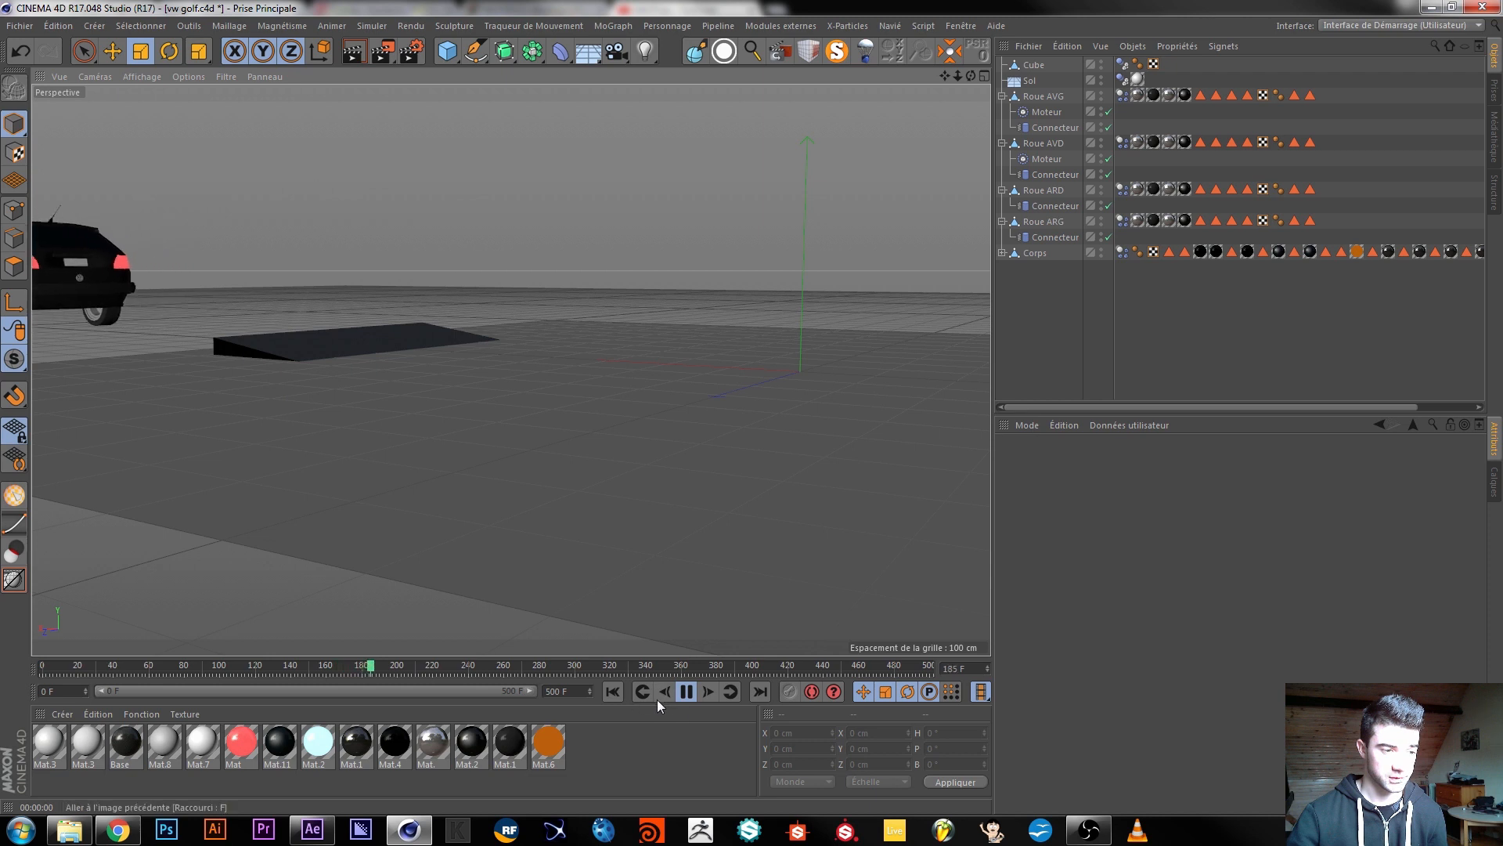
left_click(686, 691)
left_click(613, 691)
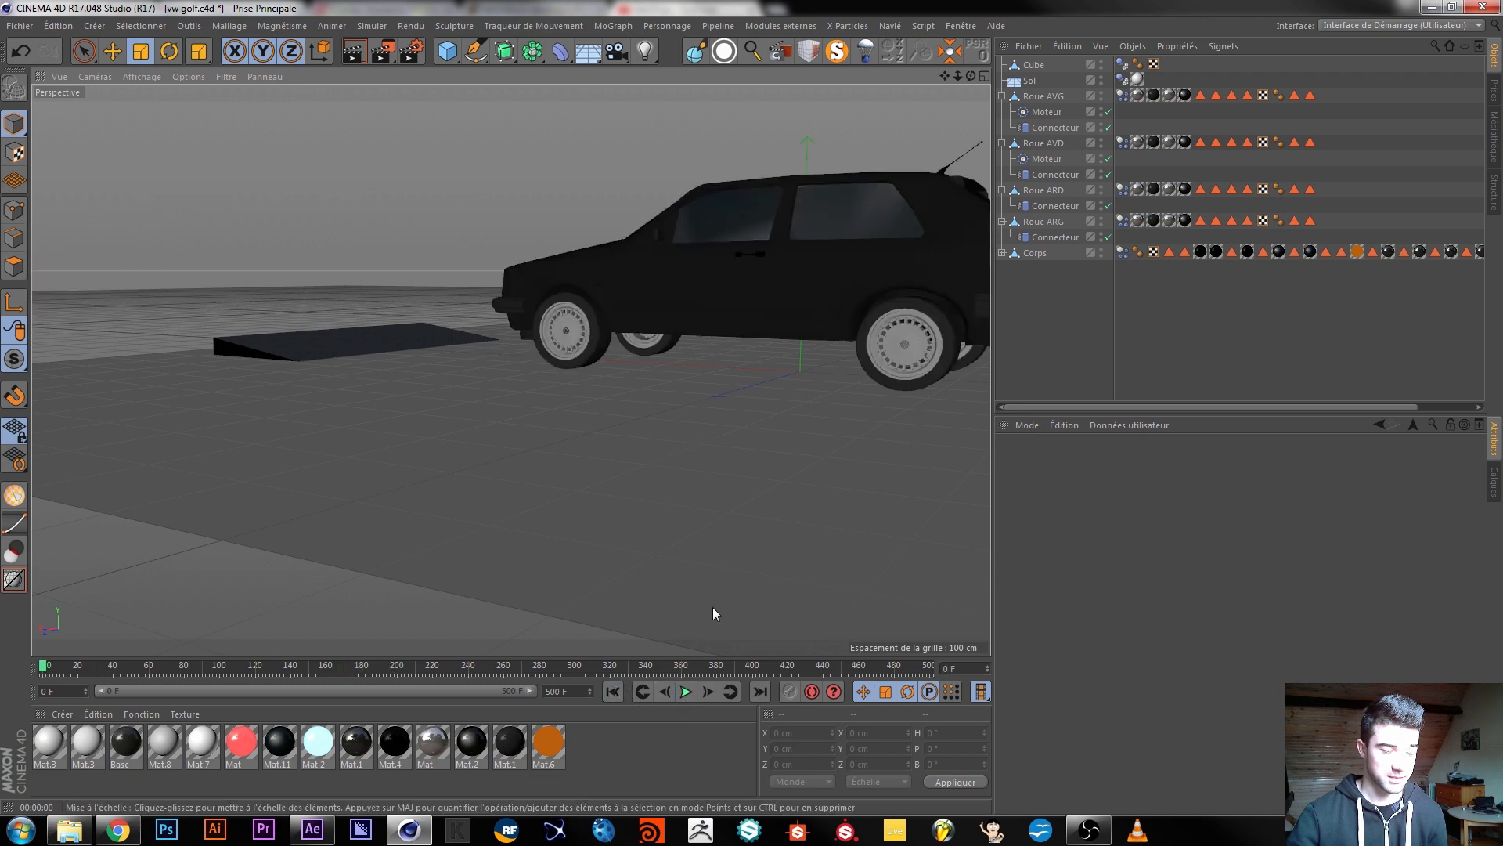
Set the suspension stiffness (Dureté de la suspension) of all four wheel connectors to 2.
left_click_drag(683, 314, 651, 307, "alt")
left_click_drag(838, 303, 725, 344, "alt")
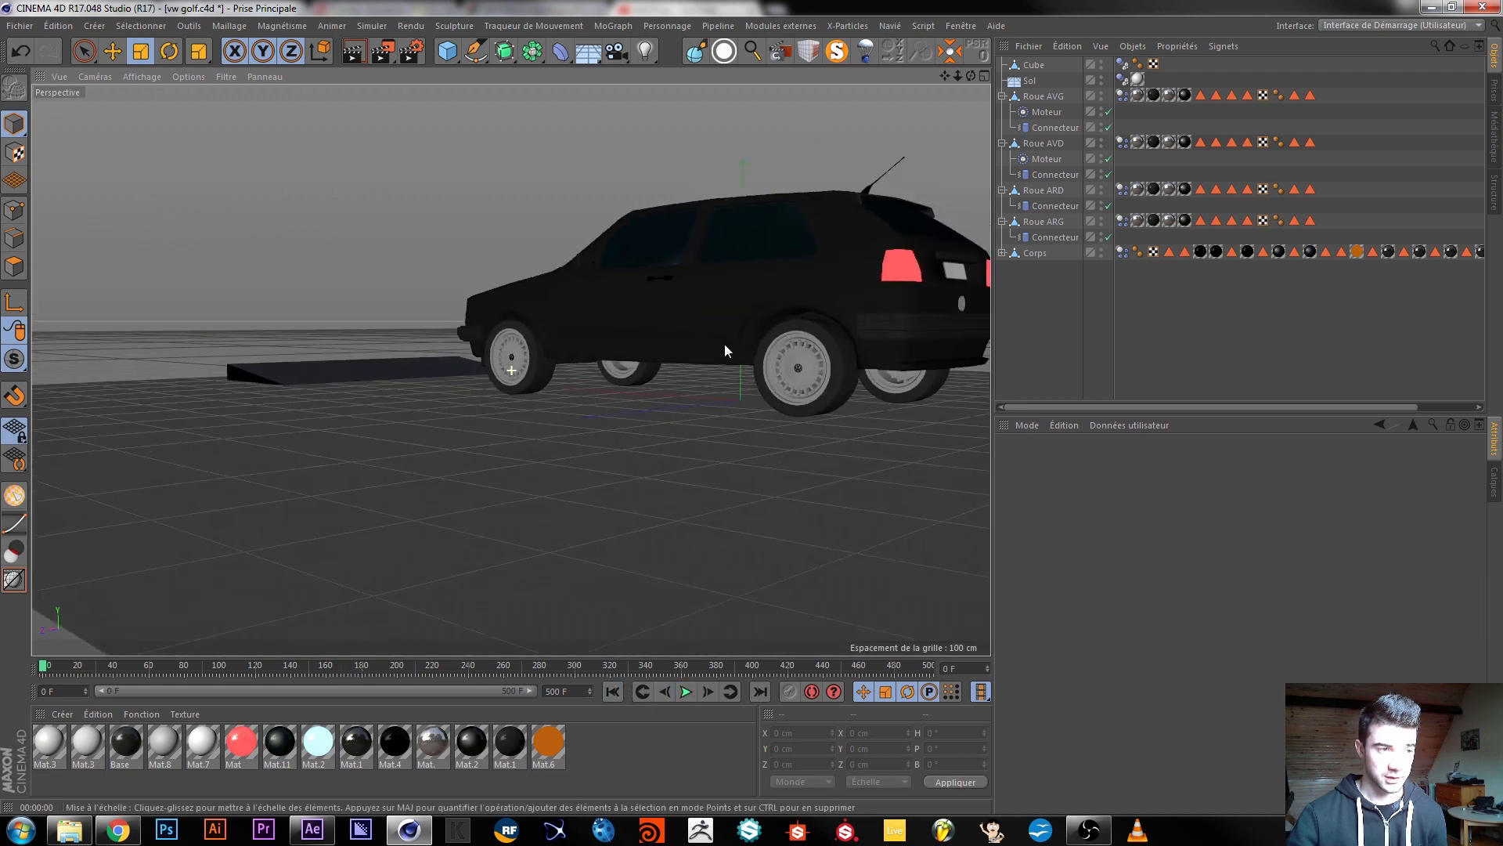
left_click(1122, 95)
left_click(1121, 141, "shift")
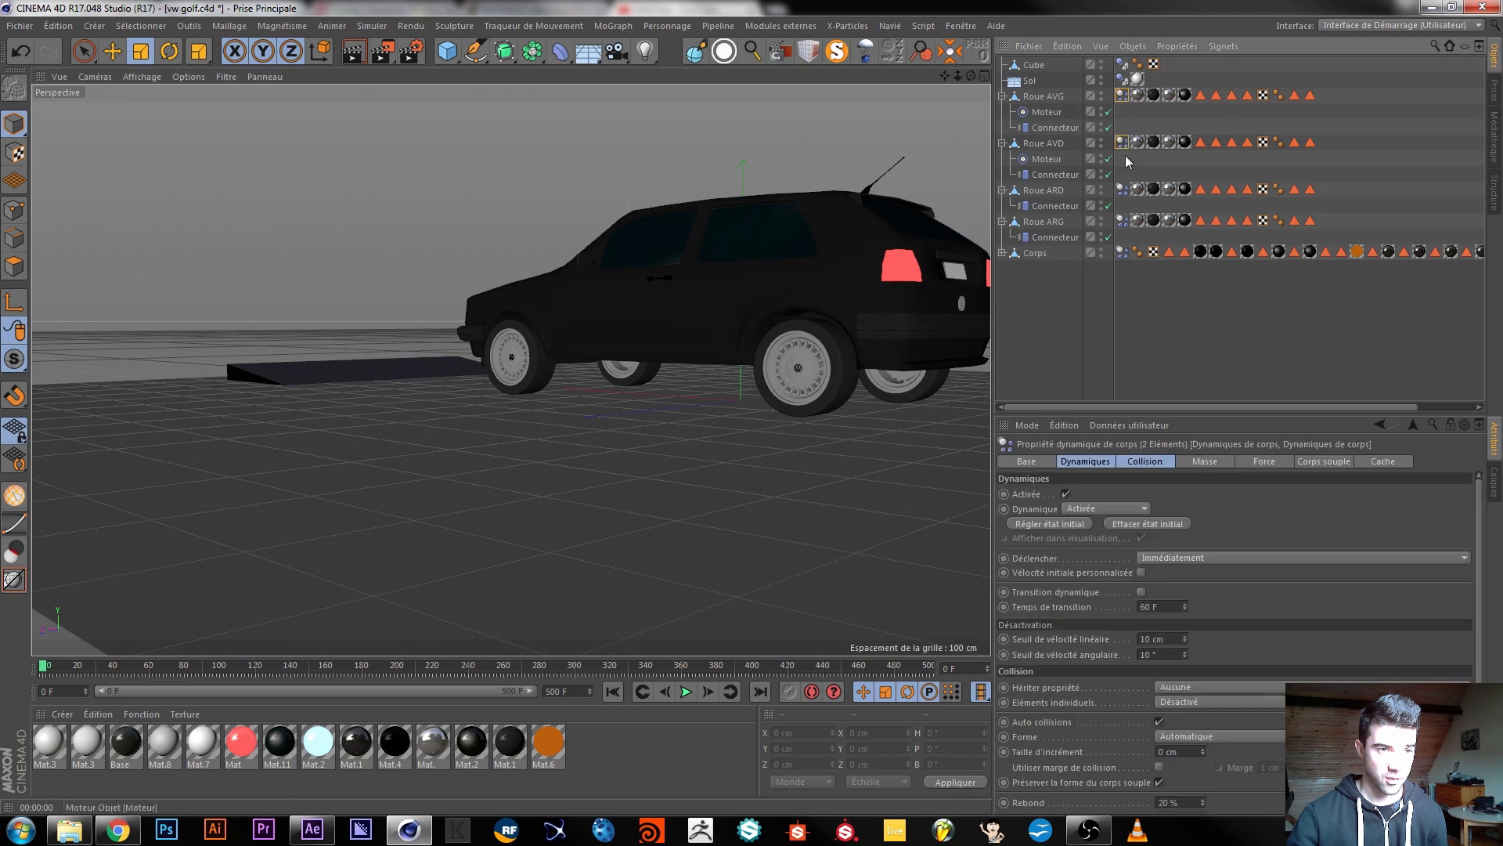
left_click(1055, 126)
left_click(1055, 174, "shift")
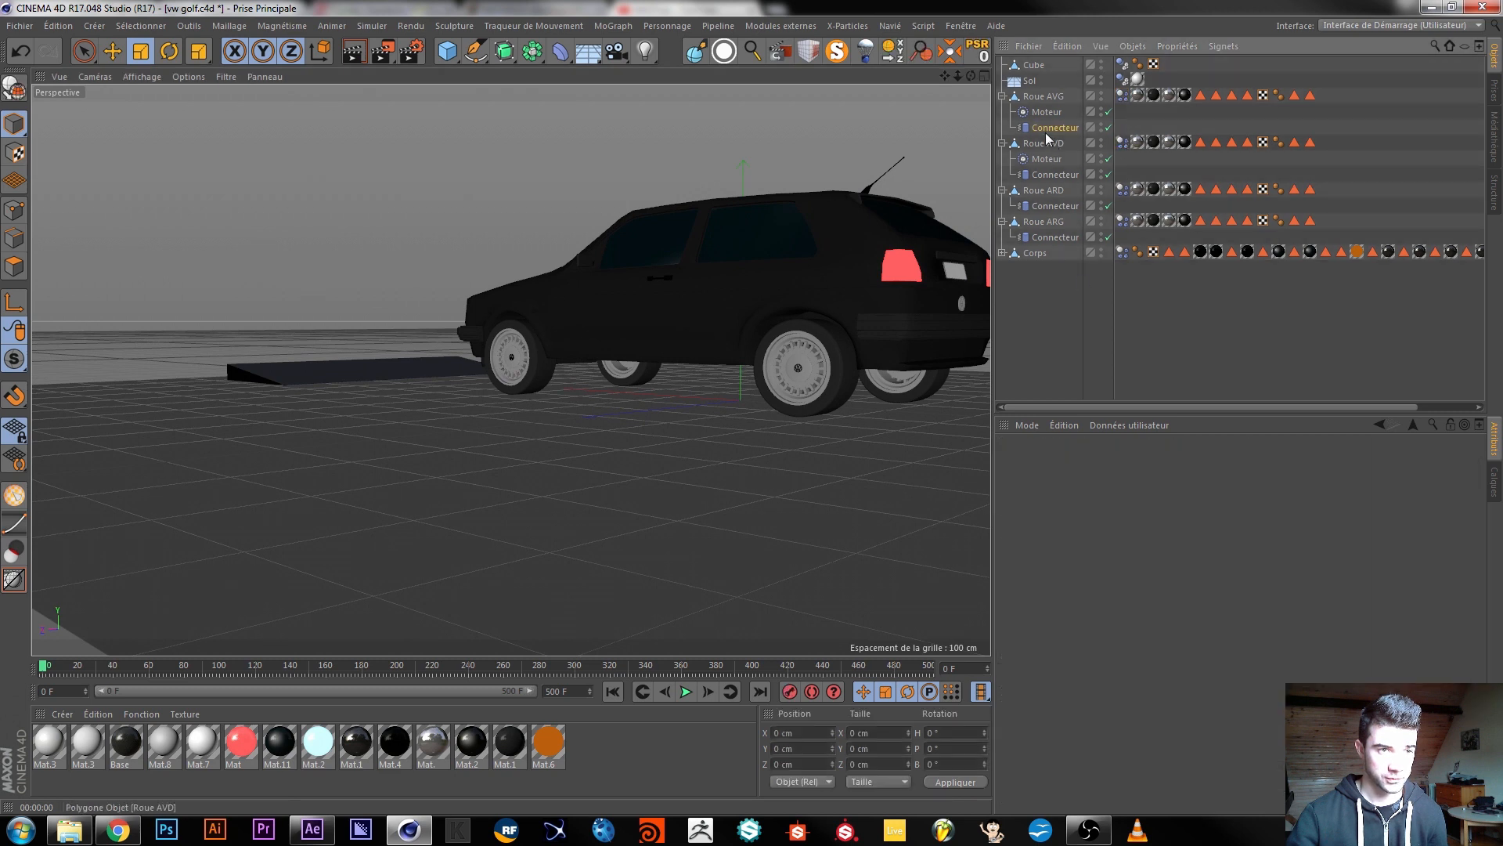
left_click(1049, 206, "shift")
left_click(1046, 237, "shift")
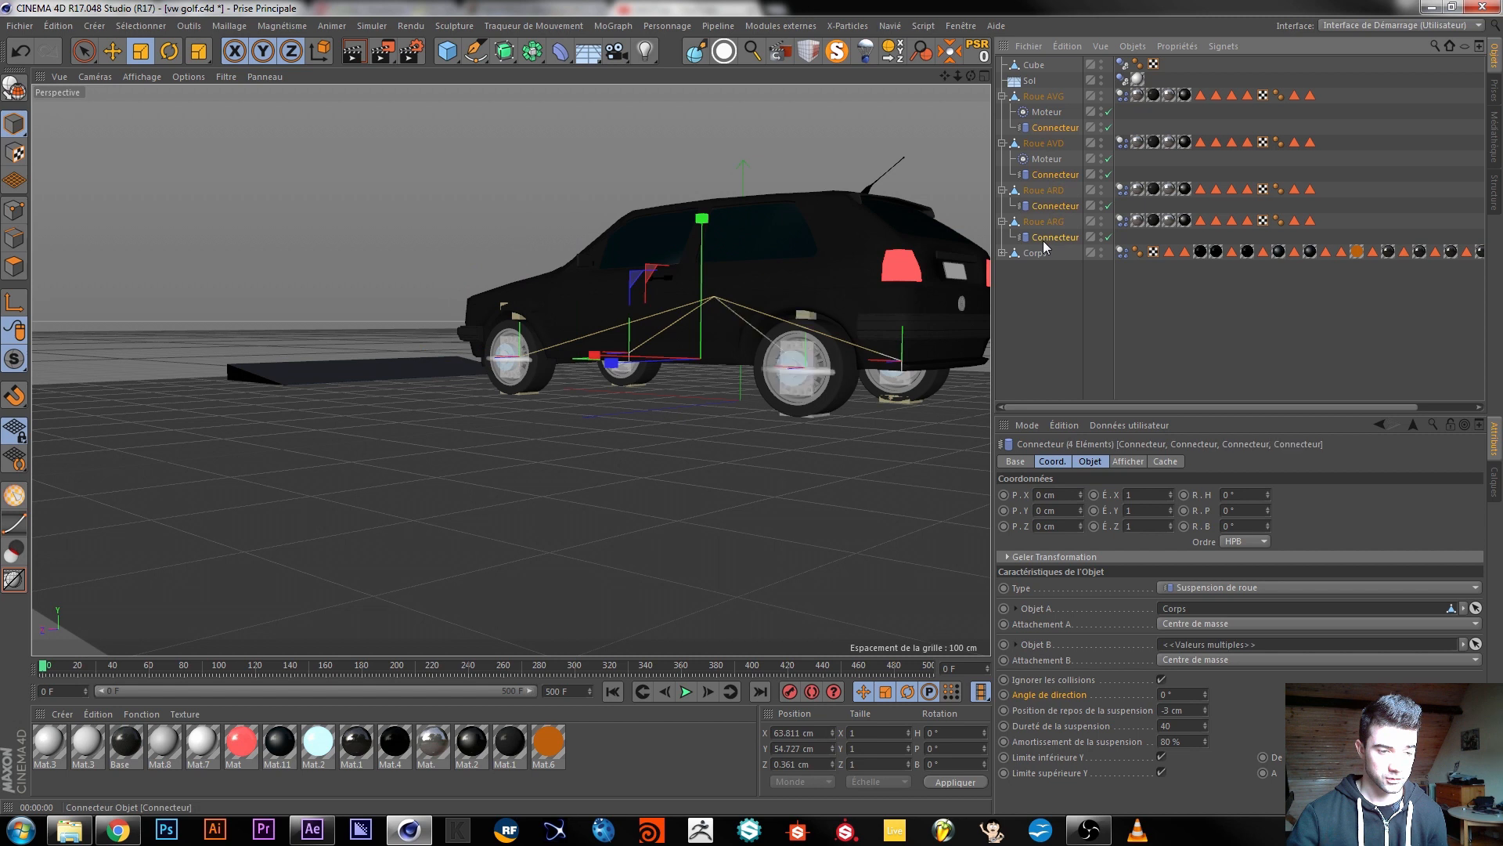
left_click(1187, 725)
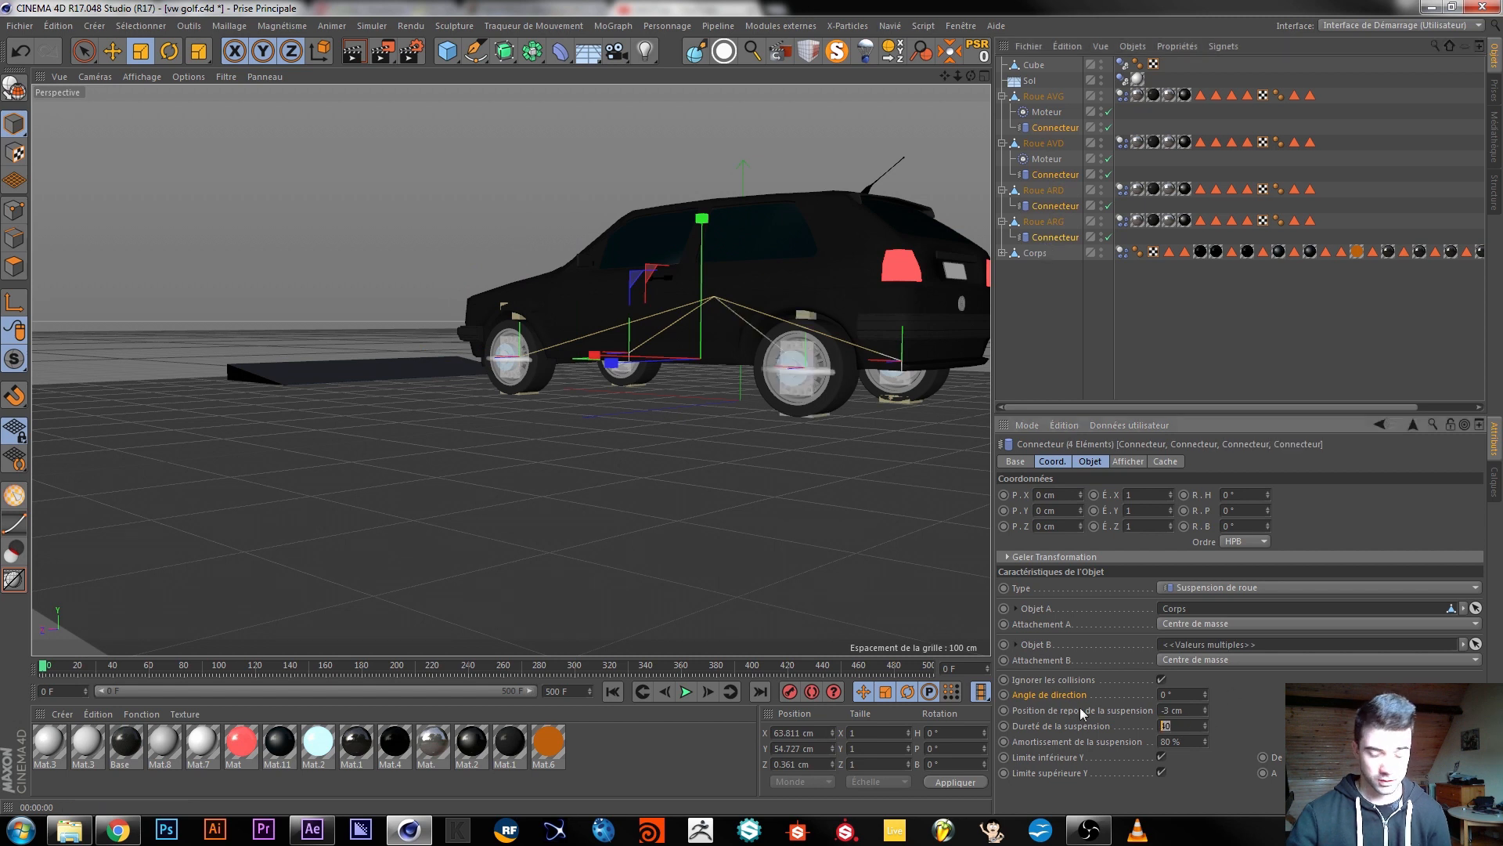
type("2")
key("Return")
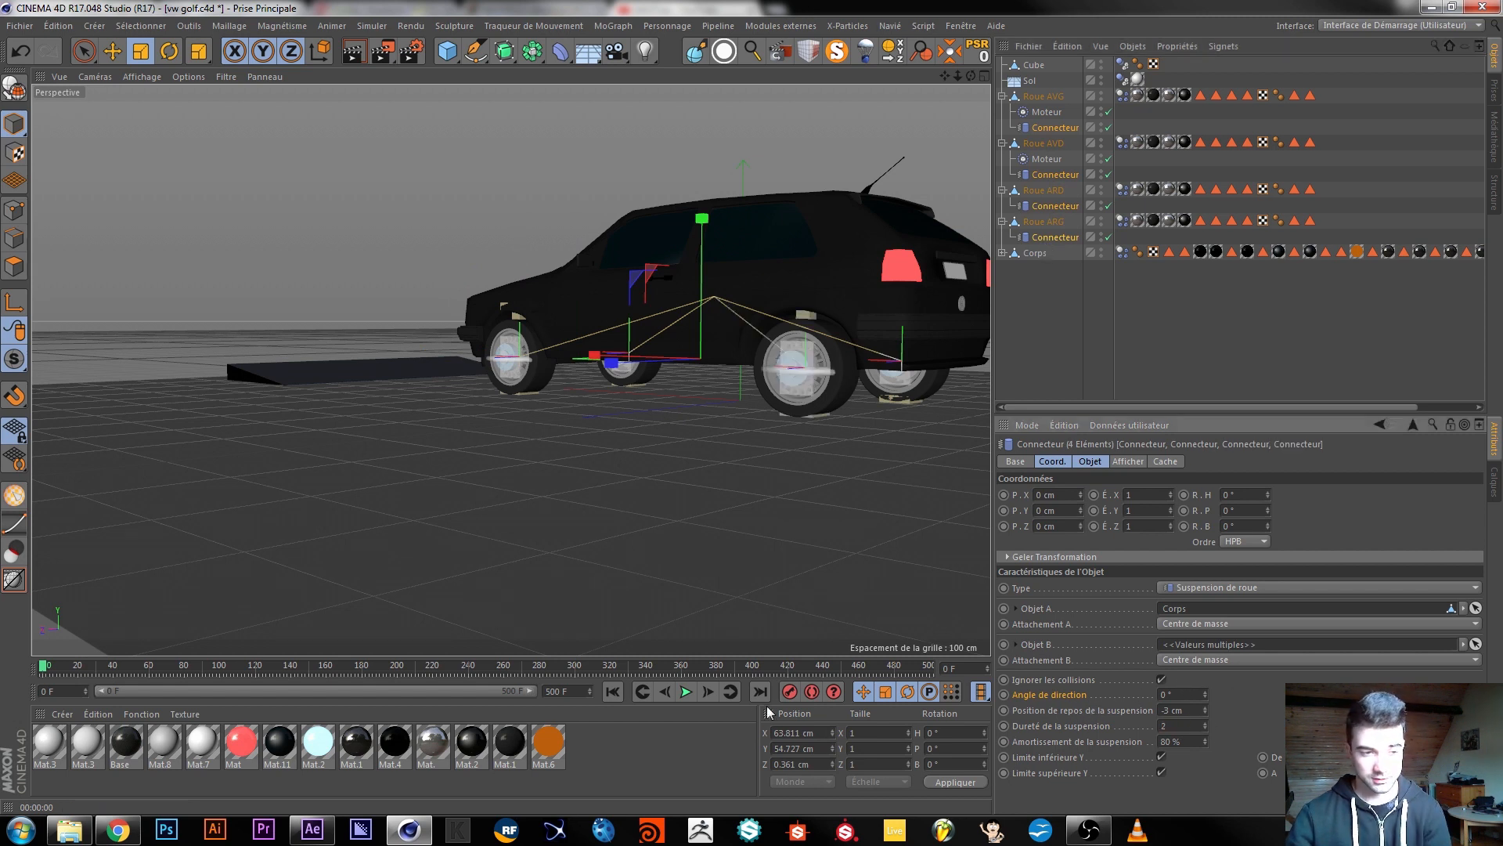
Play the simulation to test the softened suspension on the ramp, stop it and return to the first frame.
left_click(687, 692)
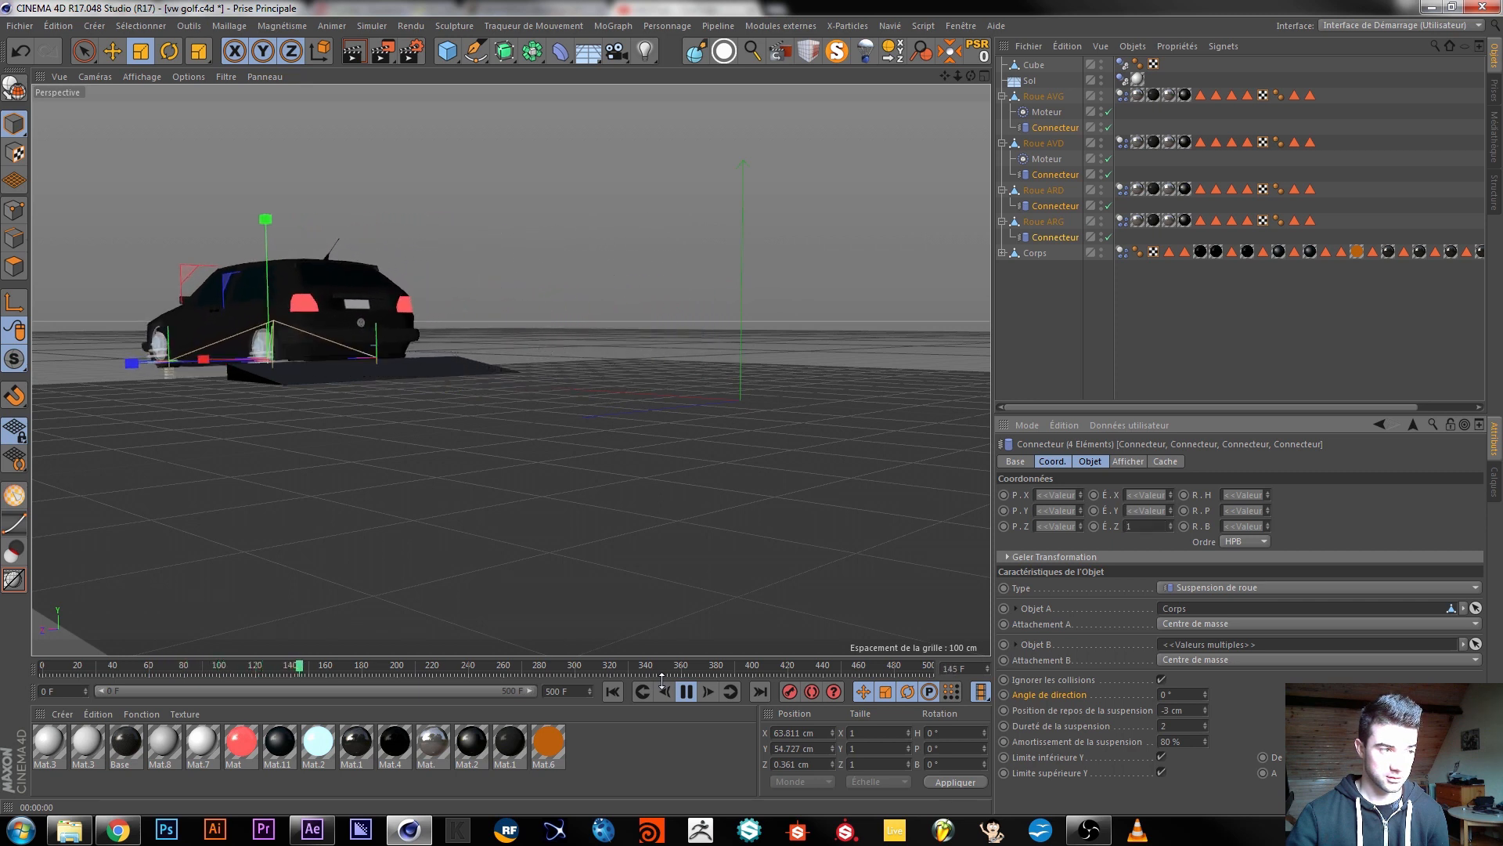
left_click(686, 690)
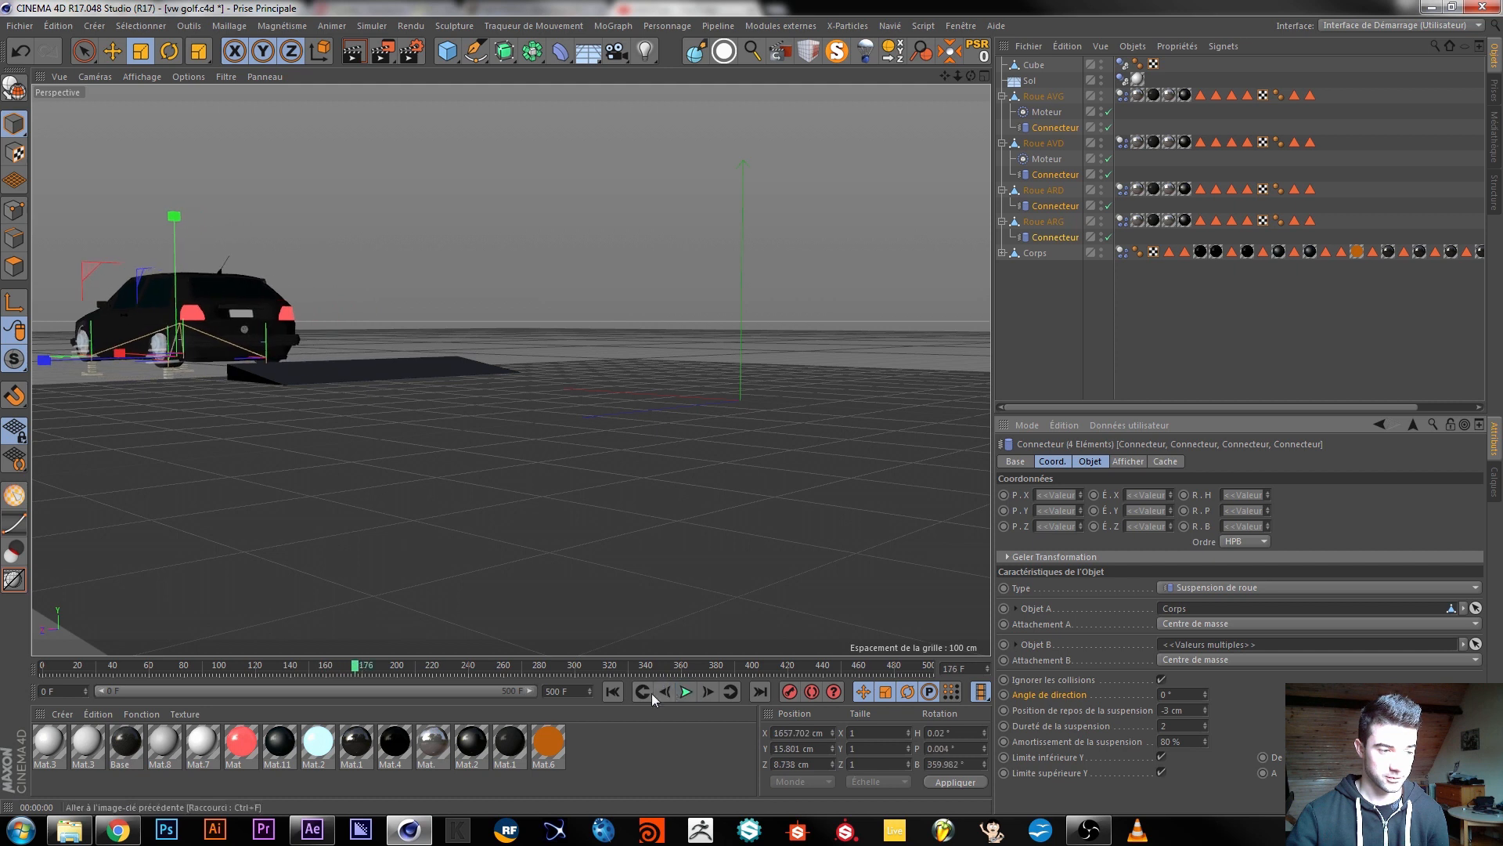
left_click(612, 691)
left_click_drag(522, 312, 564, 534, "alt")
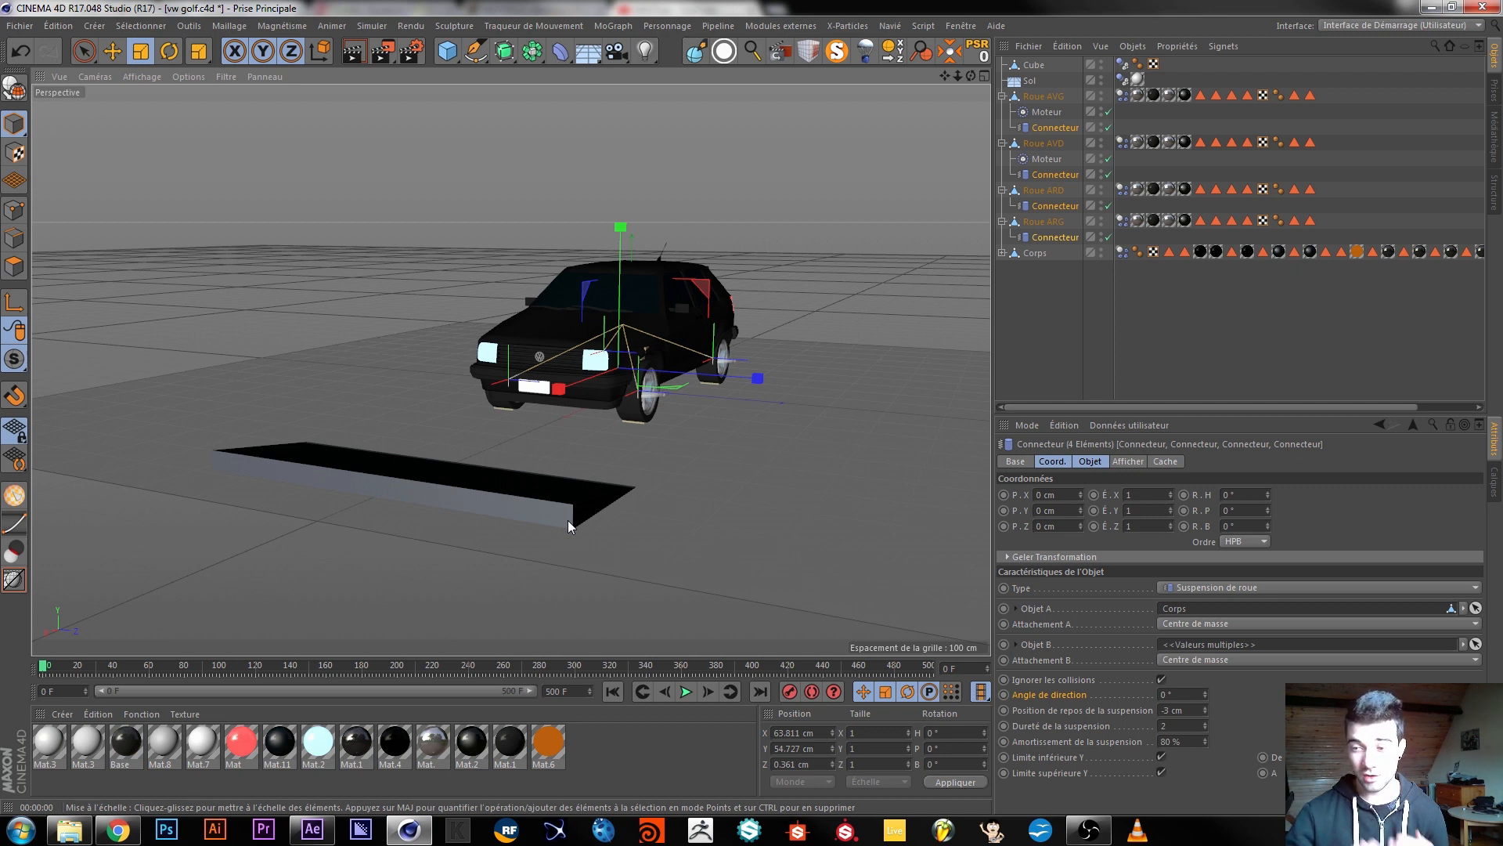
Isolate the connector of Roue AVG with MagicSolo to view it alone, and bring all other objects back.
left_click(1067, 285)
left_click(1050, 124)
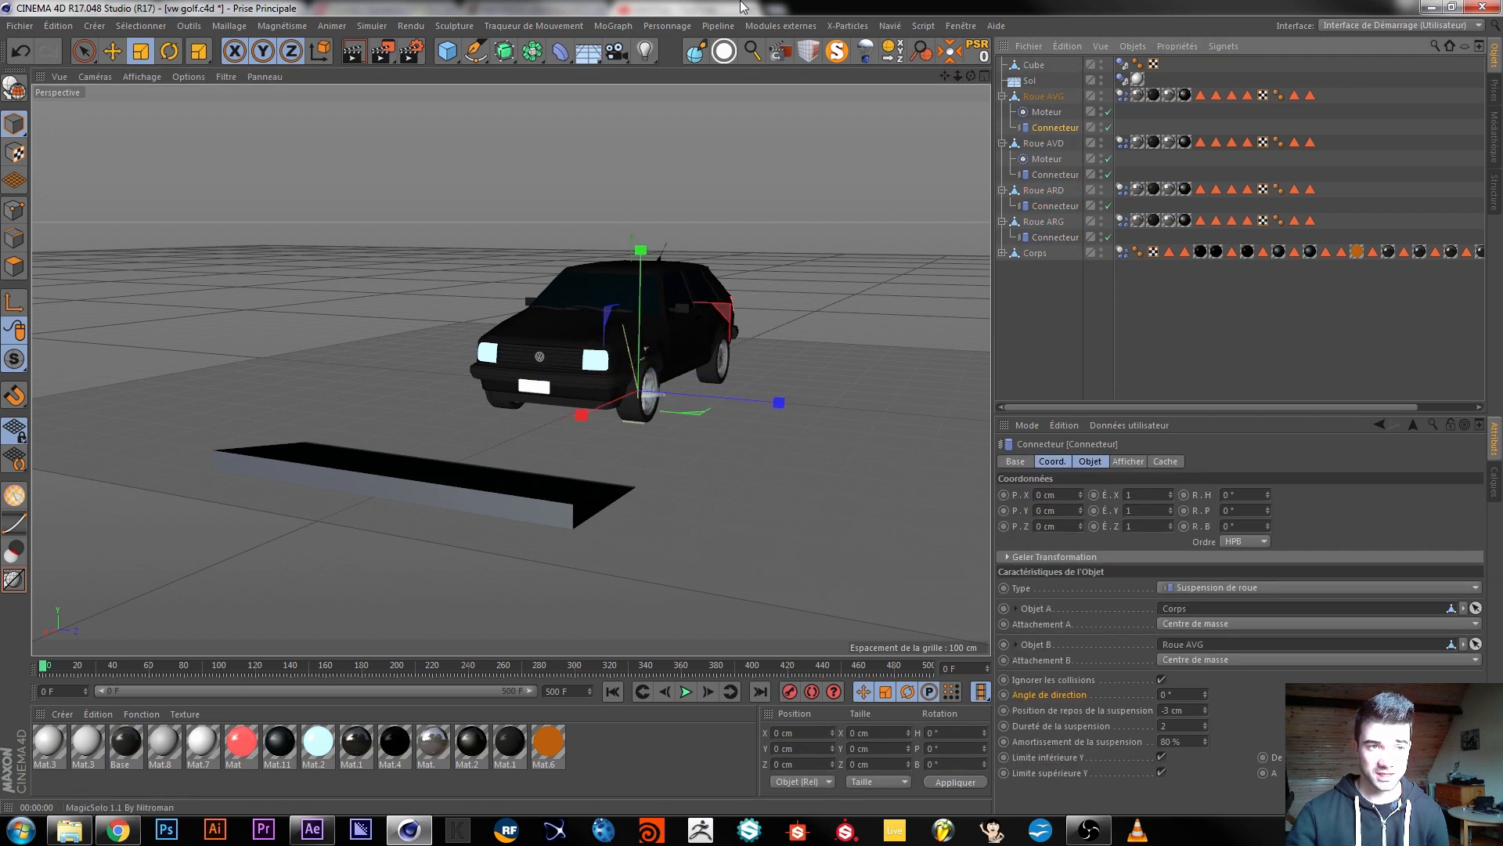
left_click(836, 57)
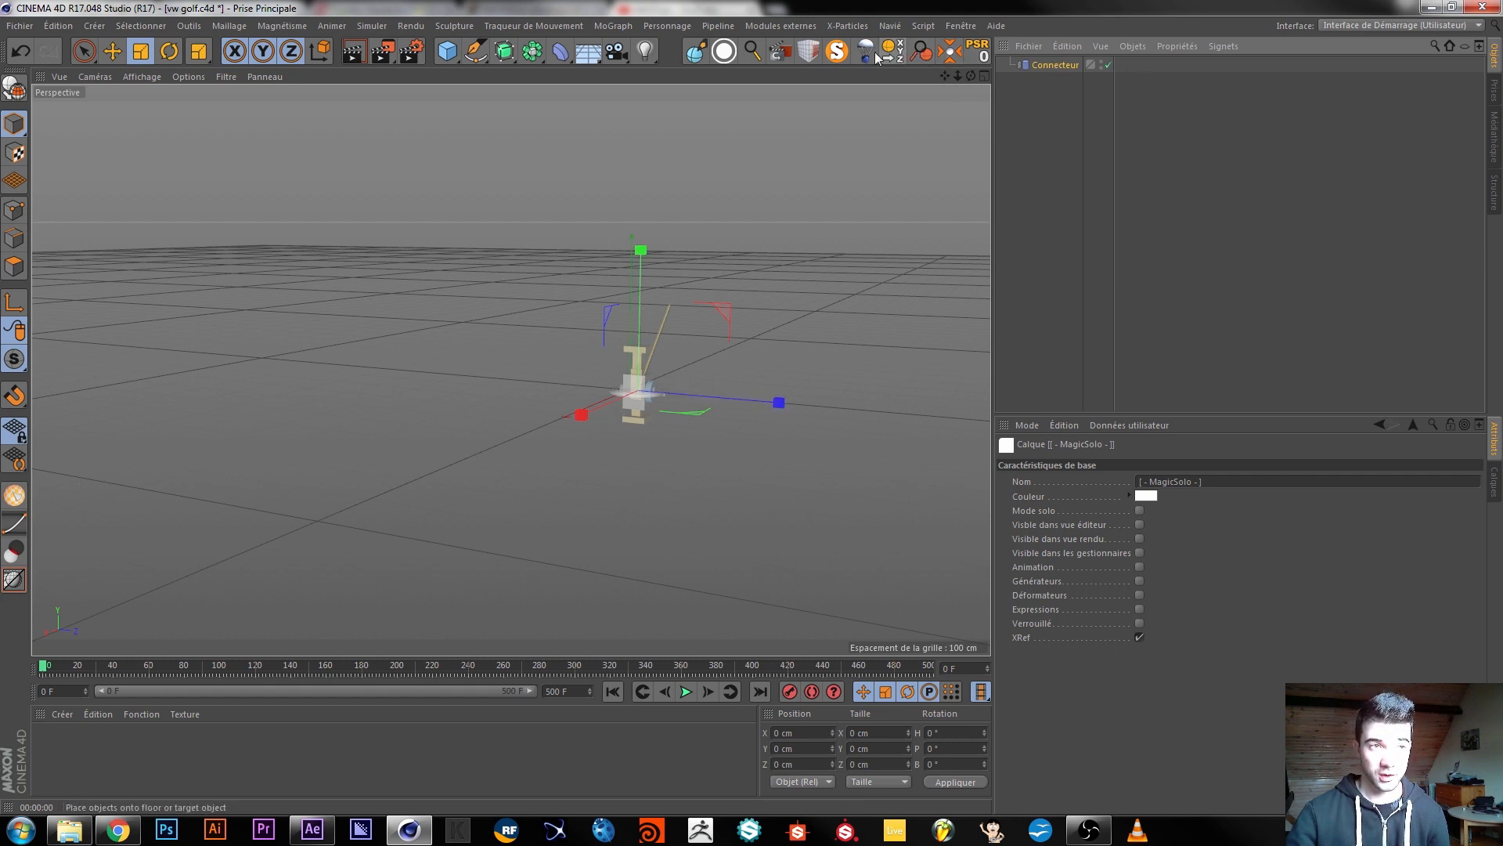
left_click(835, 53)
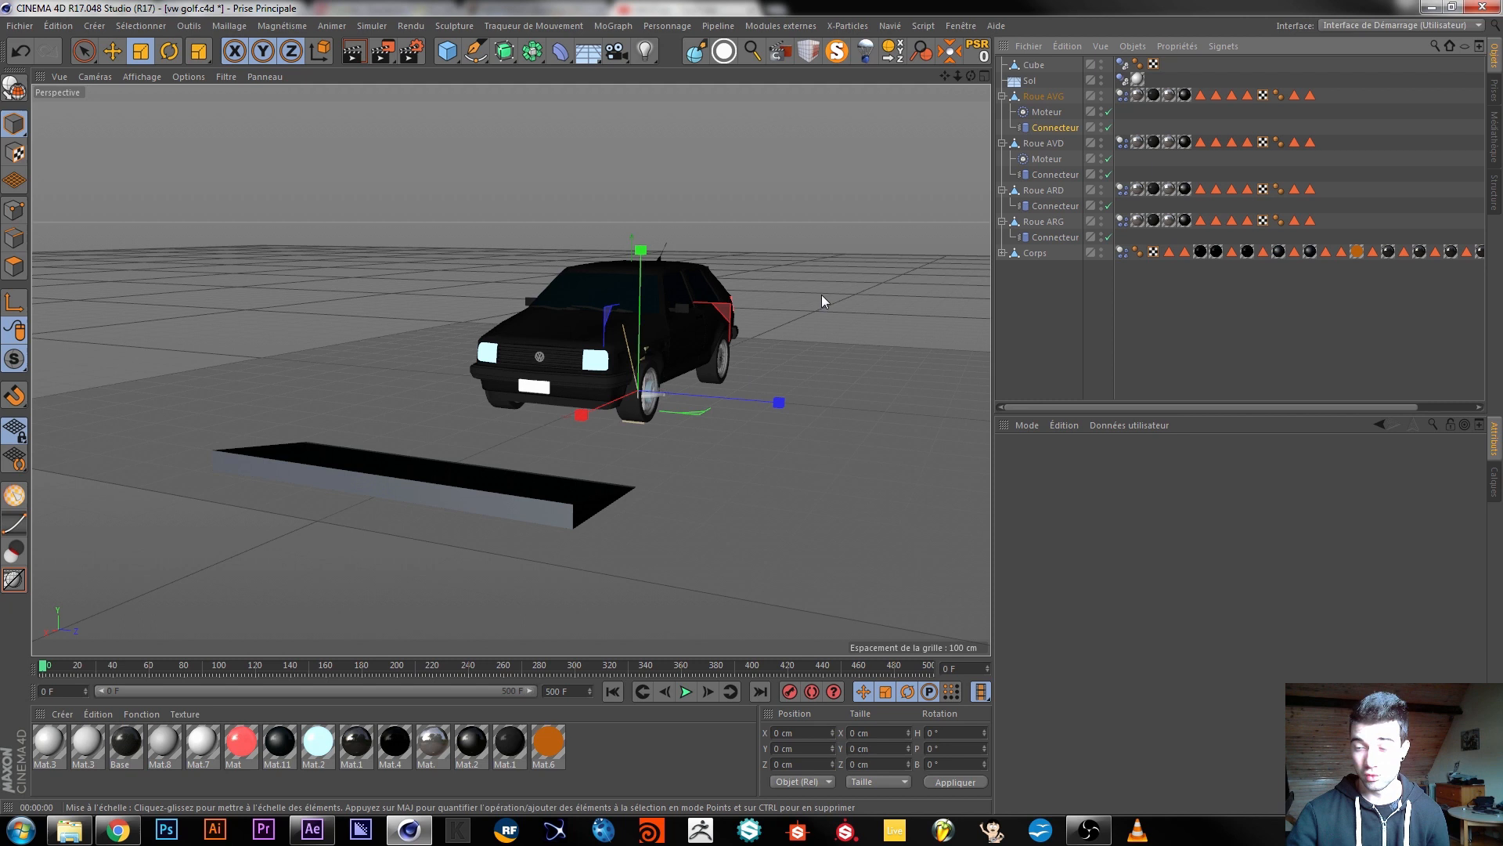
Review the settings of Roue AVG's connector and motor, Corps, the Sol floor's dynamics tag and the mass settings in Roue AVG's dynamics tag.
left_click(1055, 128)
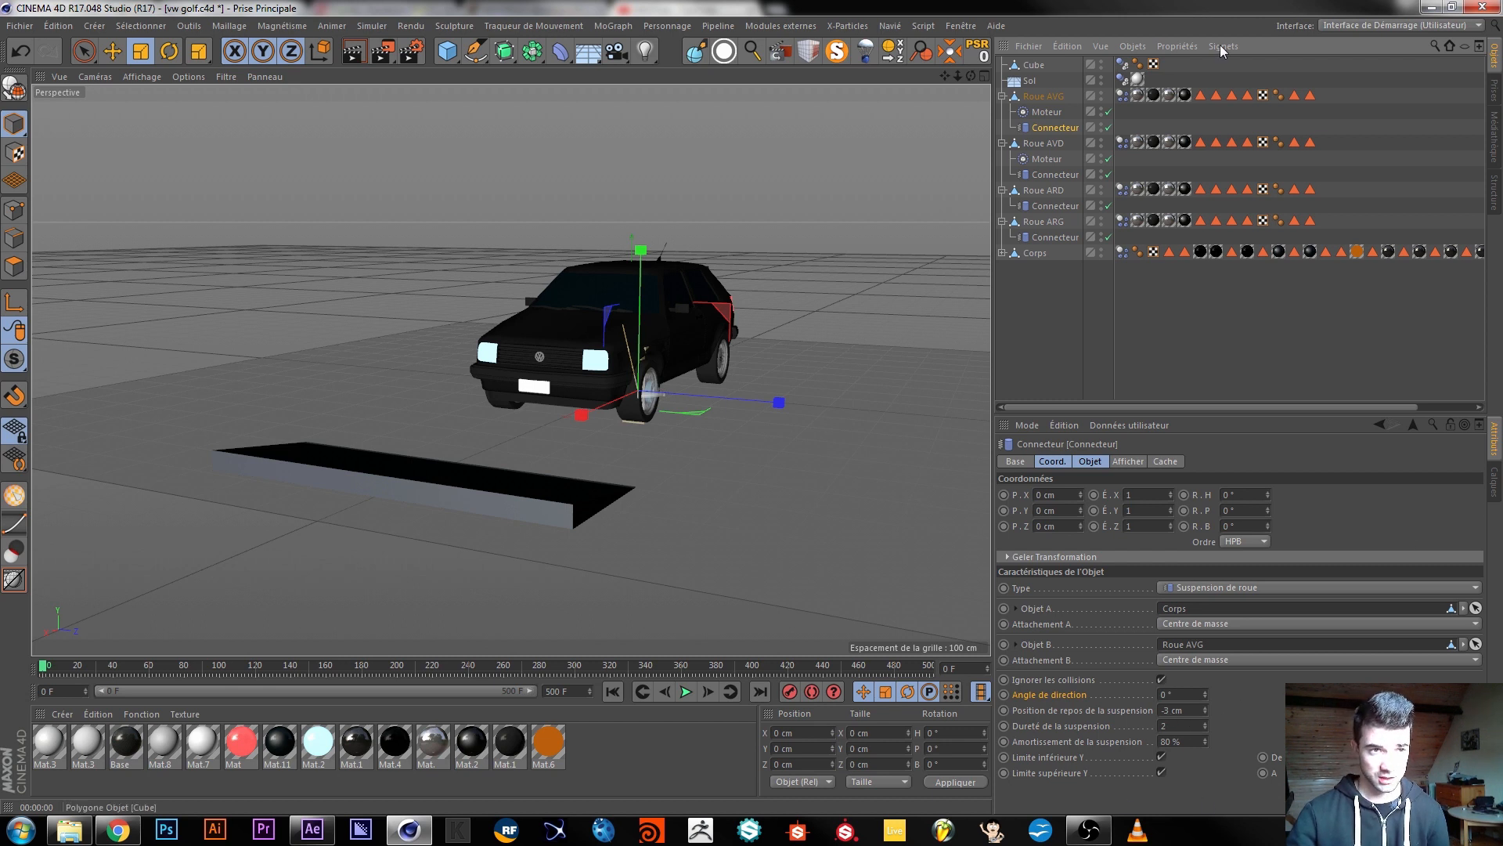
left_click(1049, 113)
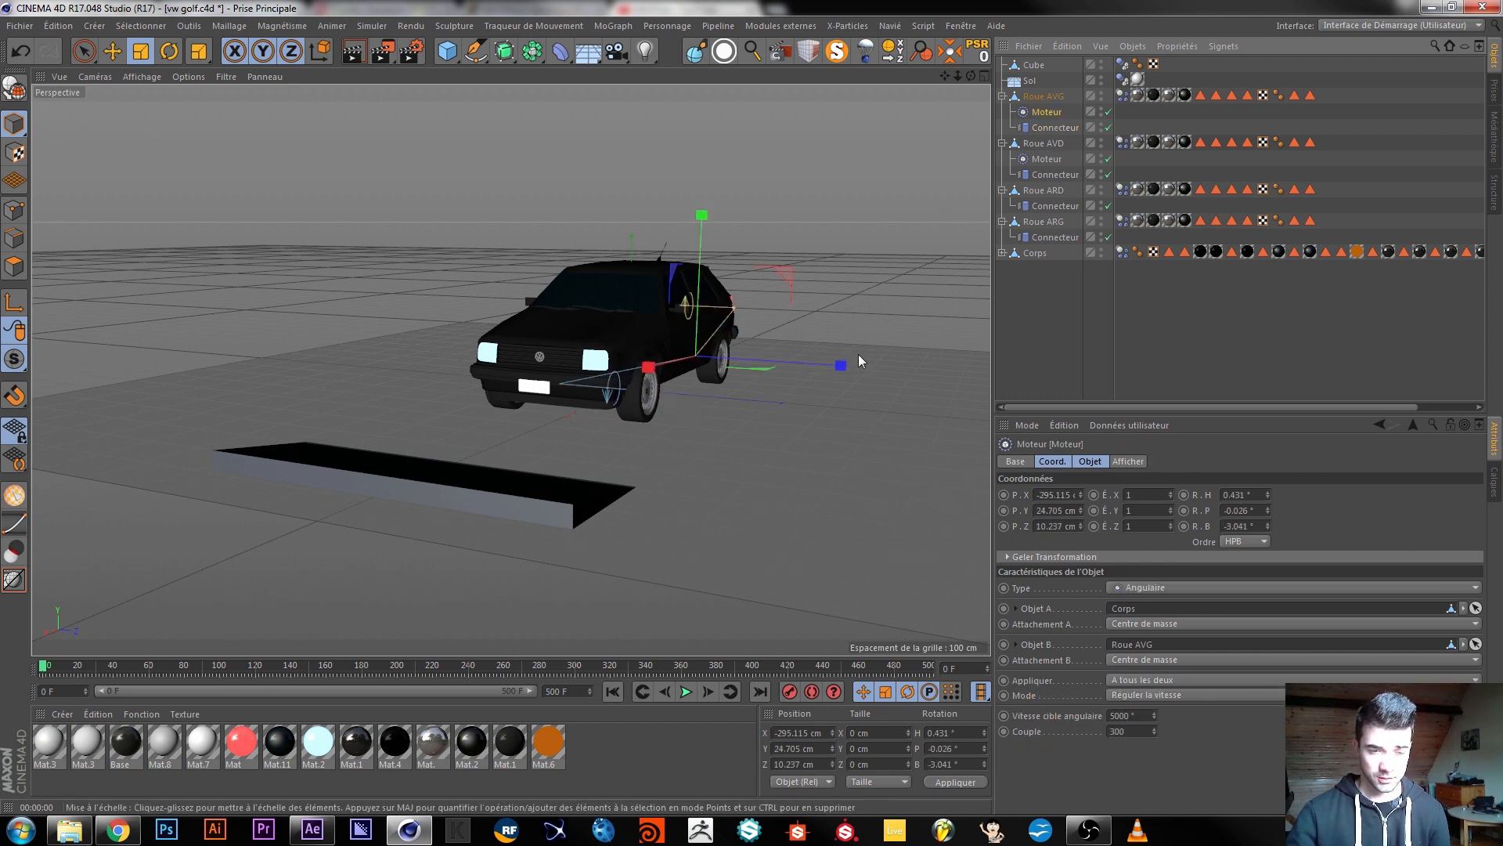
left_click(1048, 127)
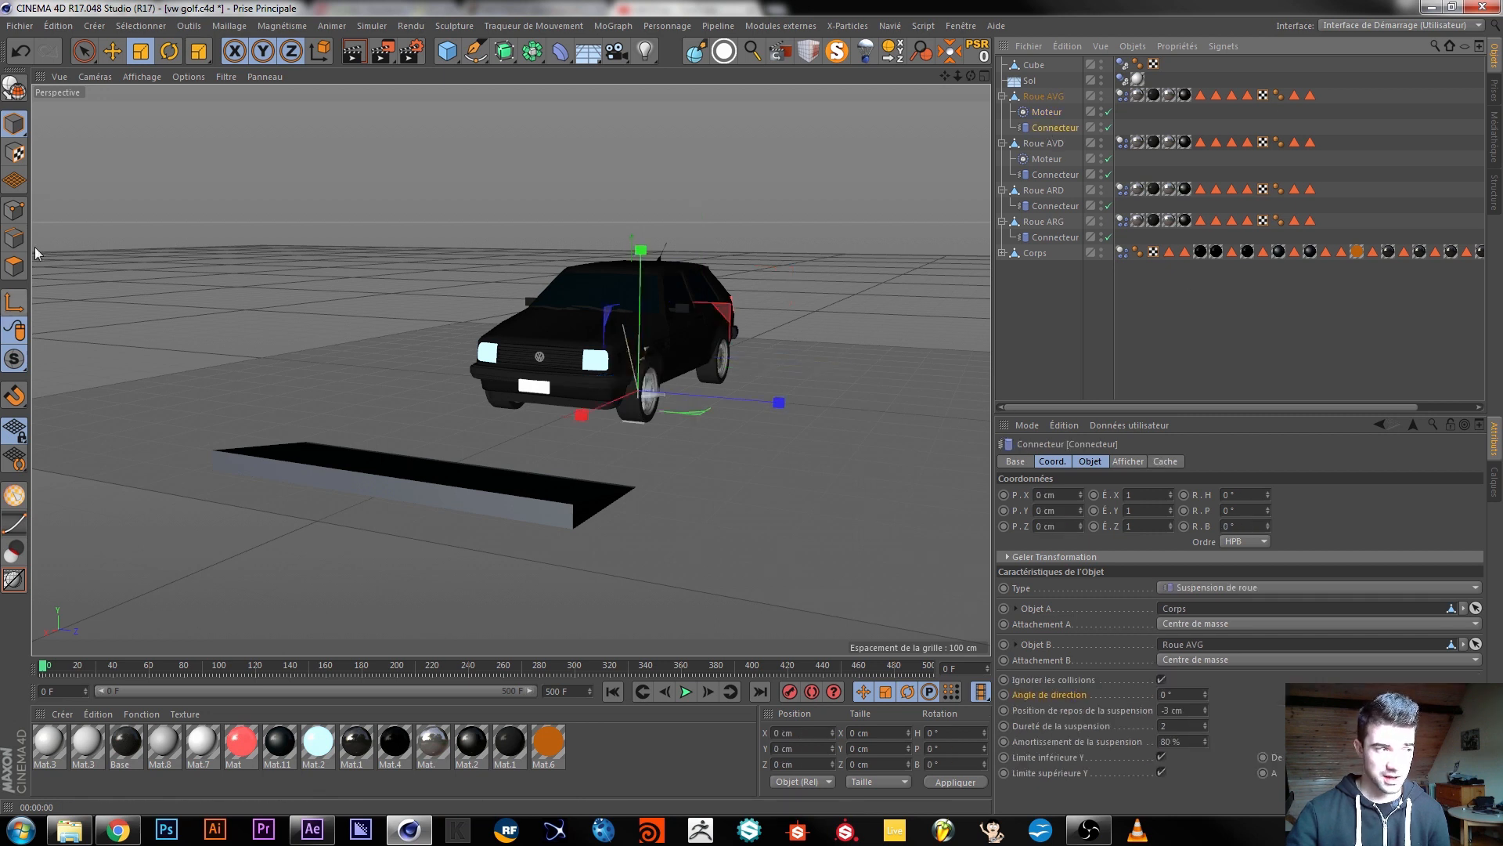
left_click(1047, 113)
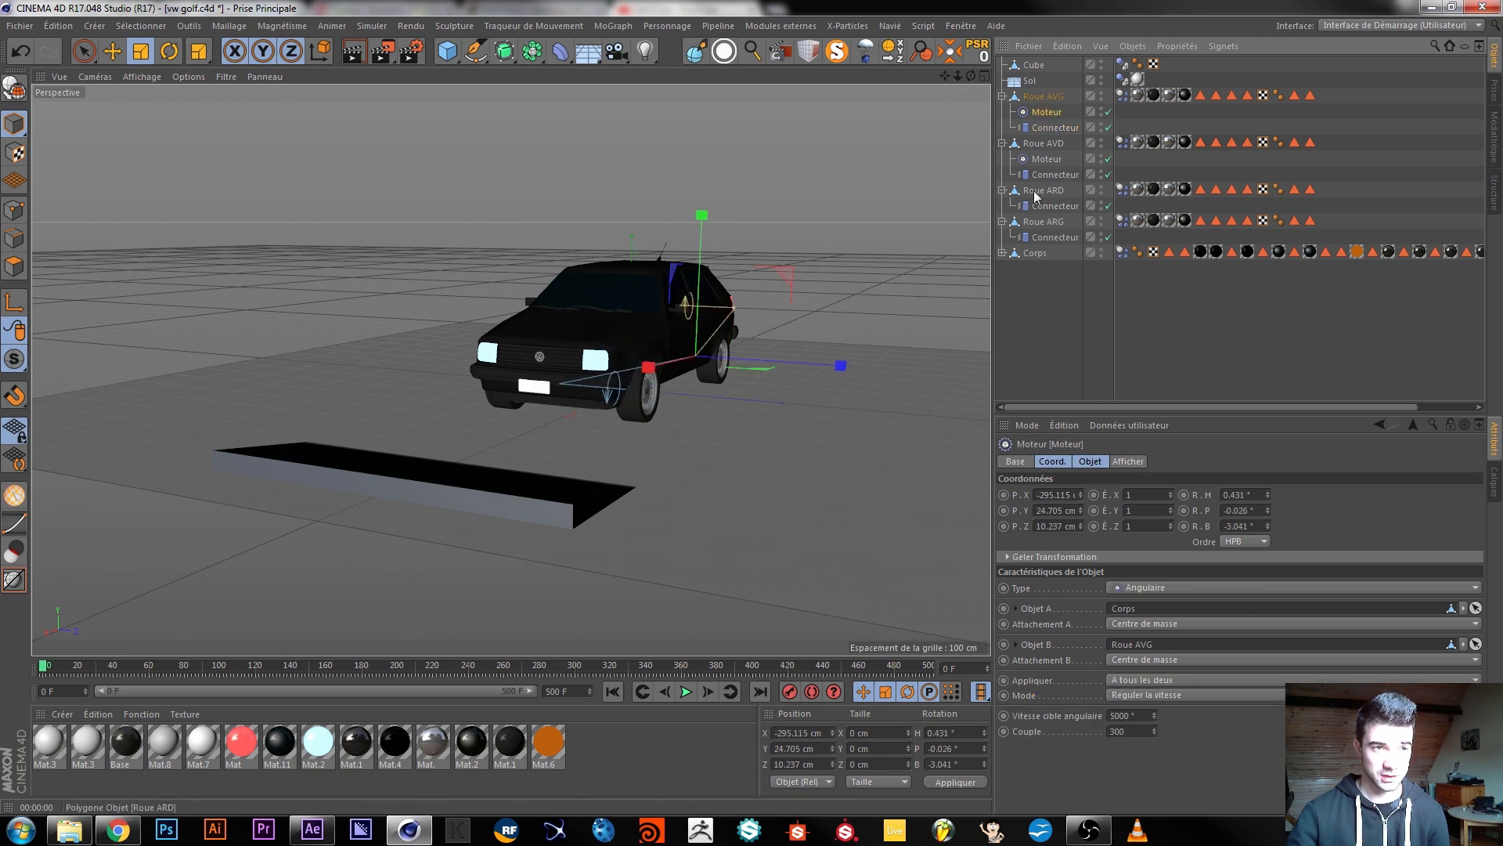
left_click(589, 262)
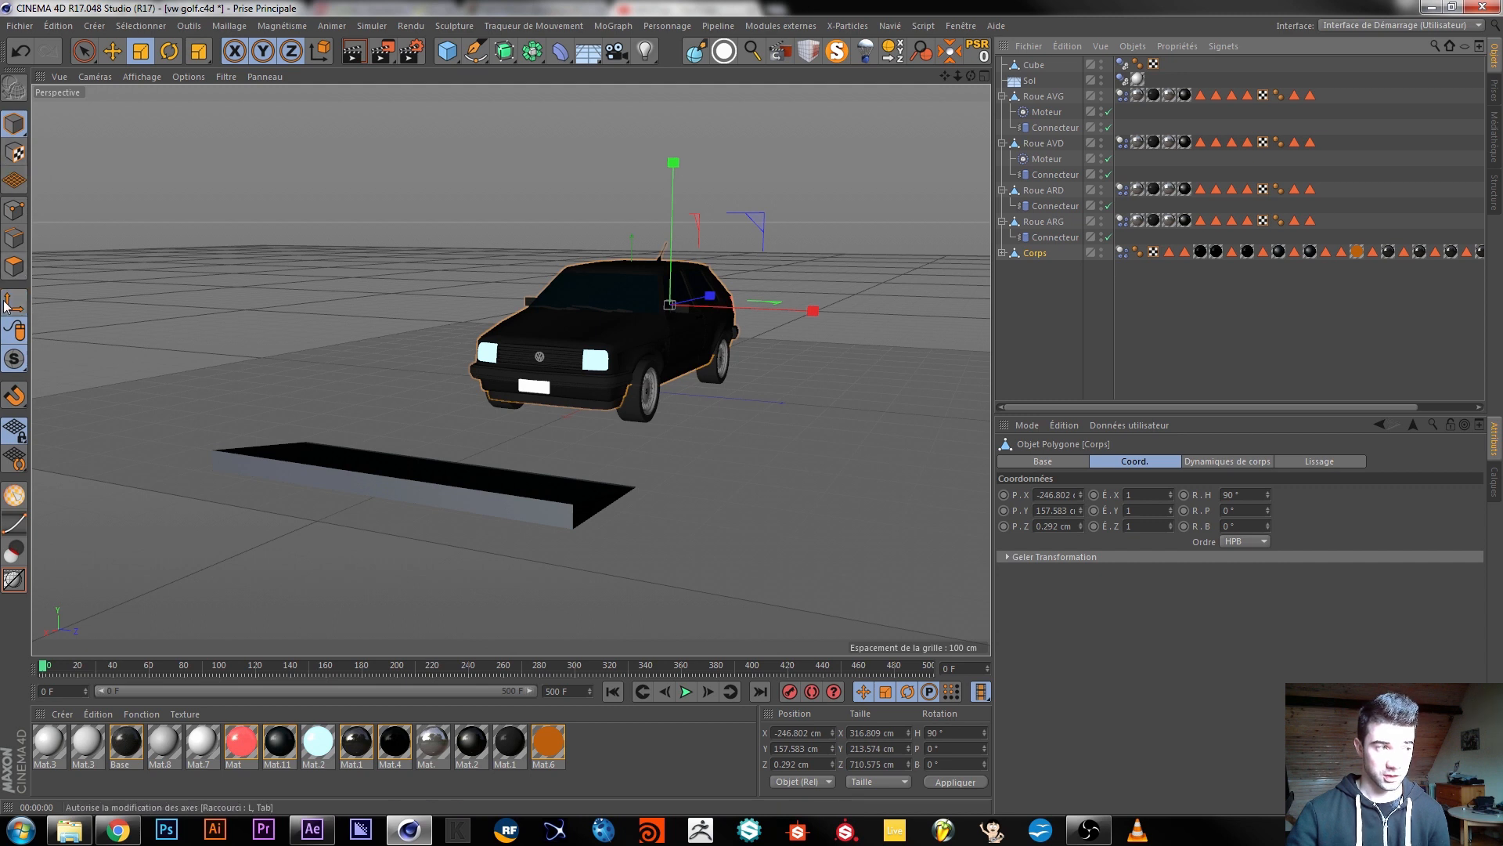
left_click(1030, 80)
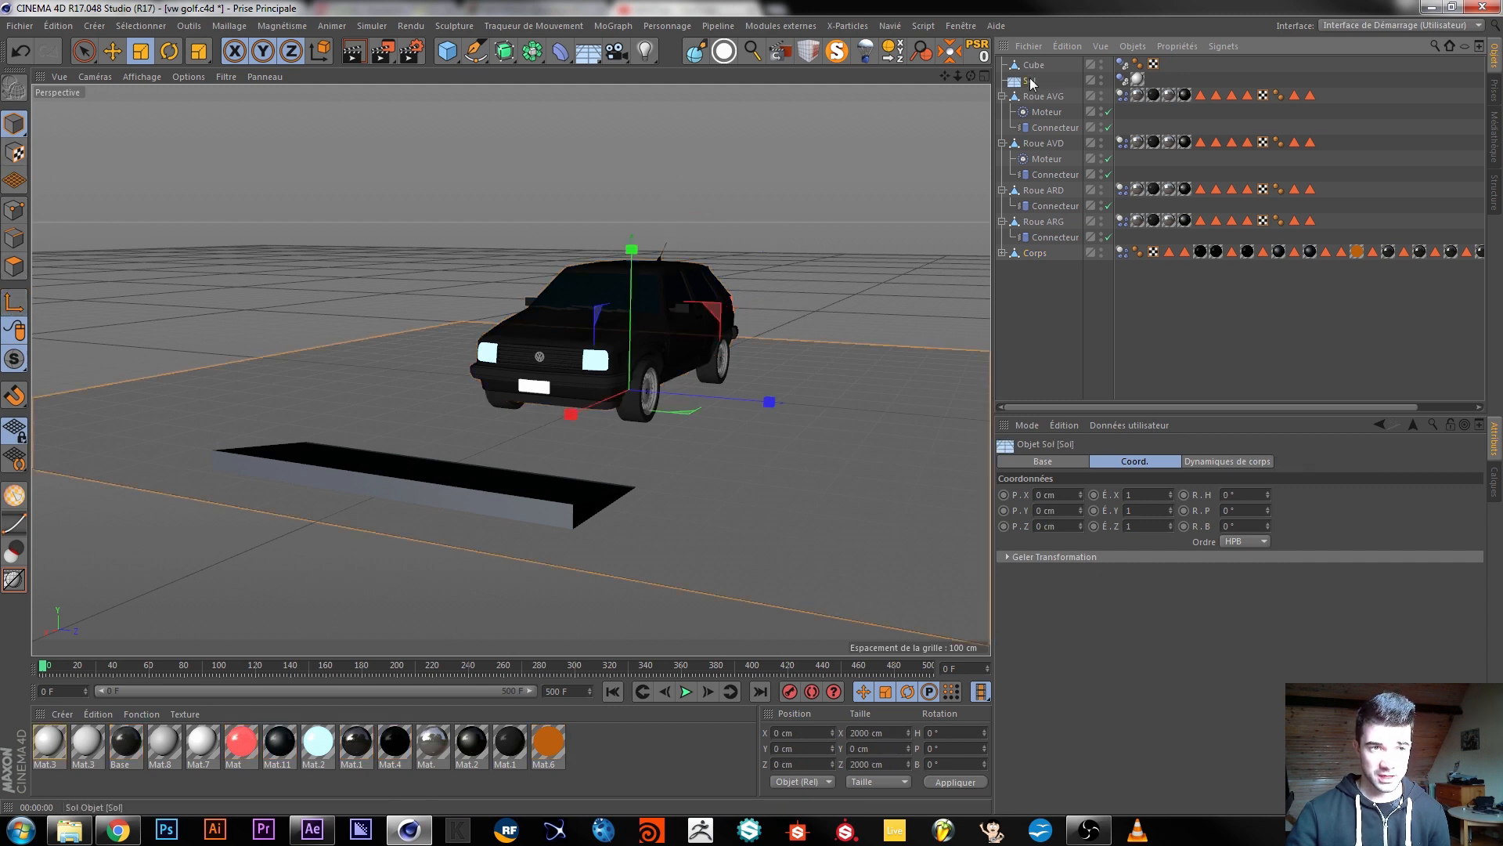
left_click(1124, 81)
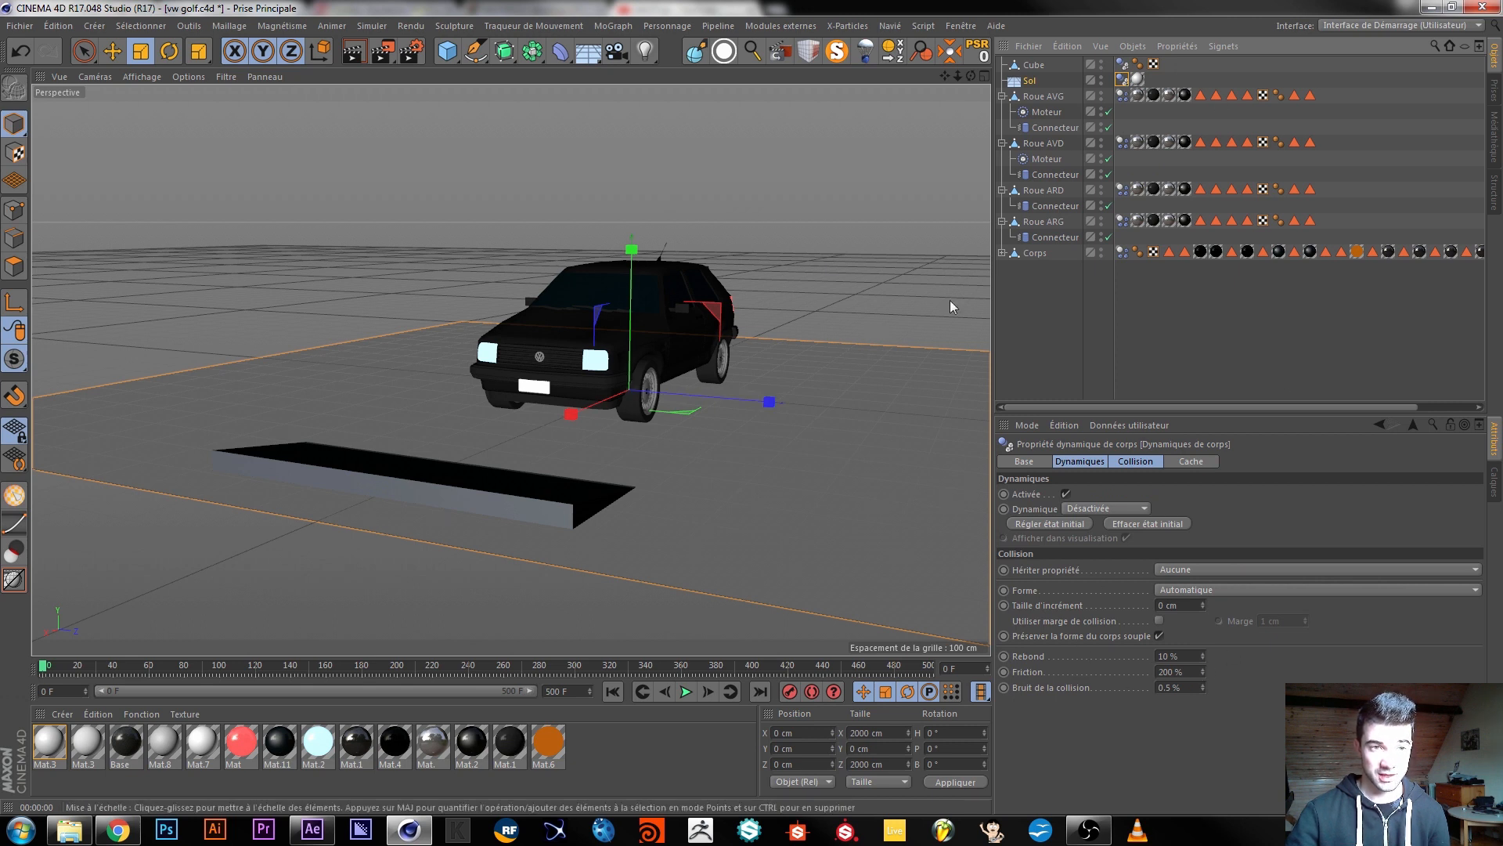
left_click(1043, 113)
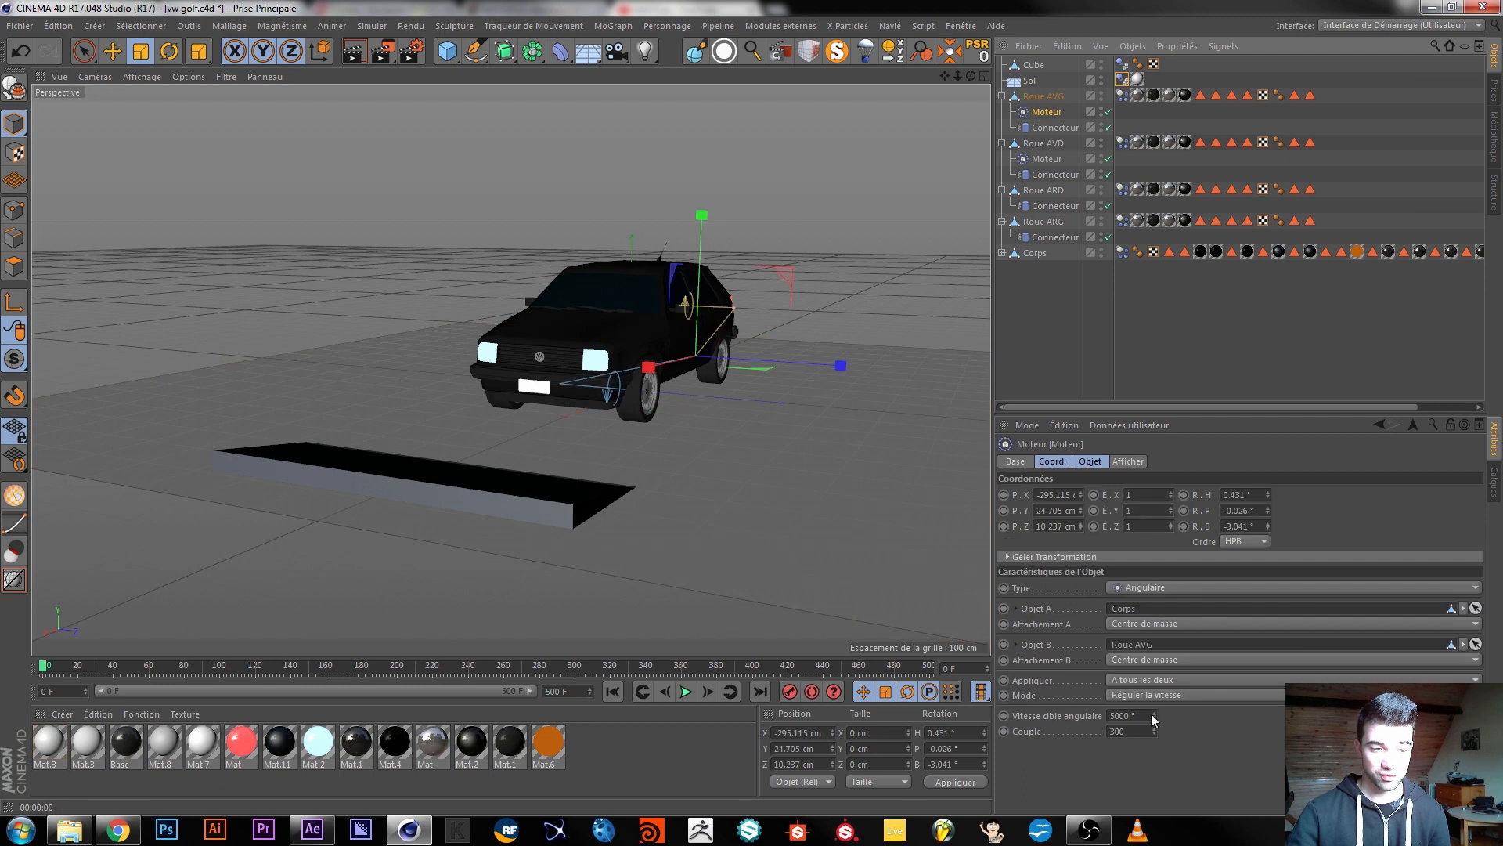
left_click(1123, 96)
left_click(1204, 462)
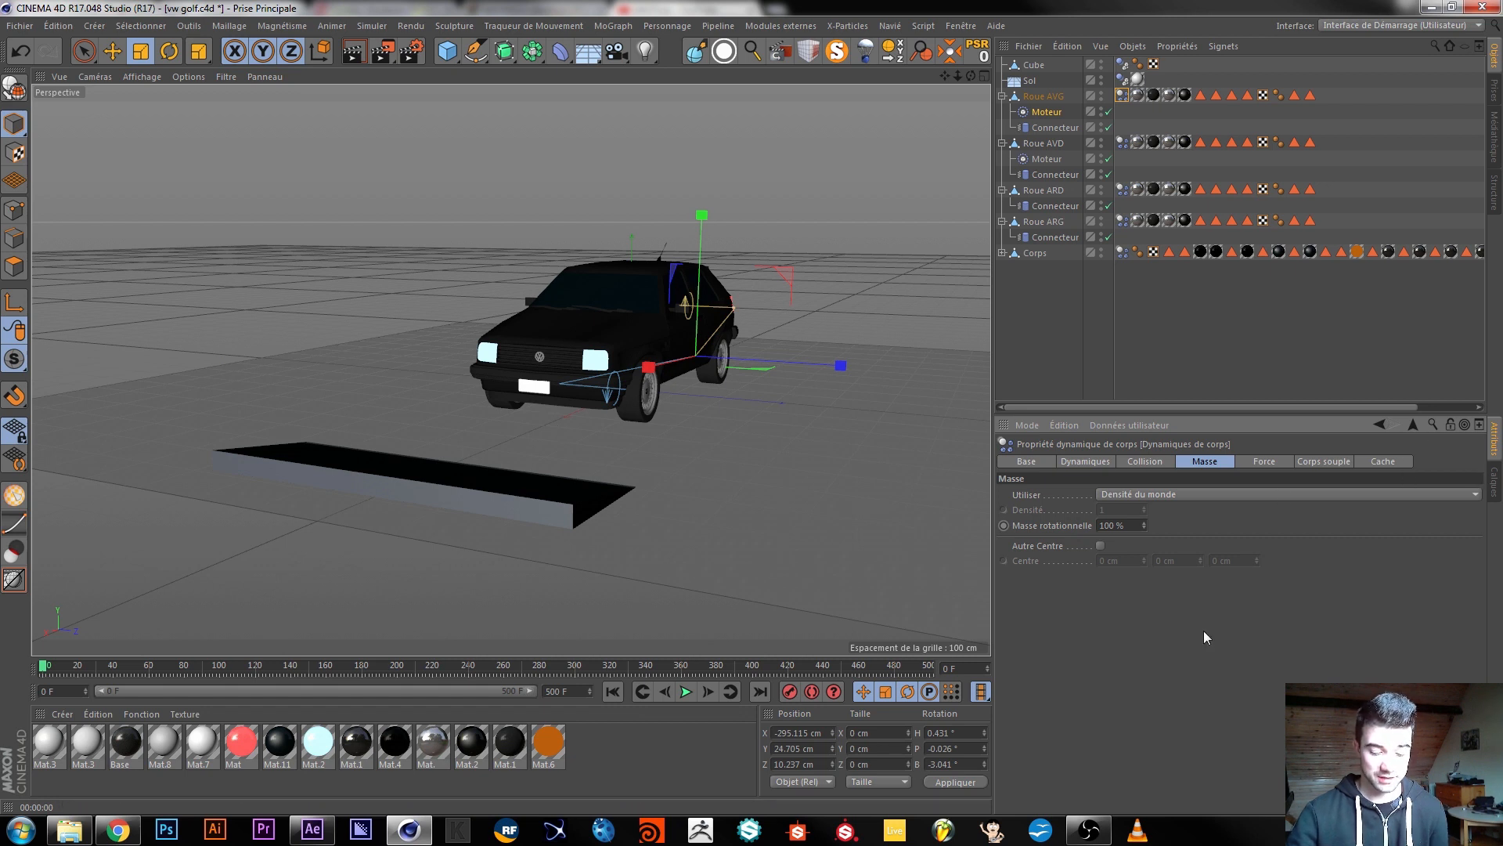
Set the gravity in the project's general dynamics settings to 100 cm.
key("ctrl+d")
left_click(1203, 462)
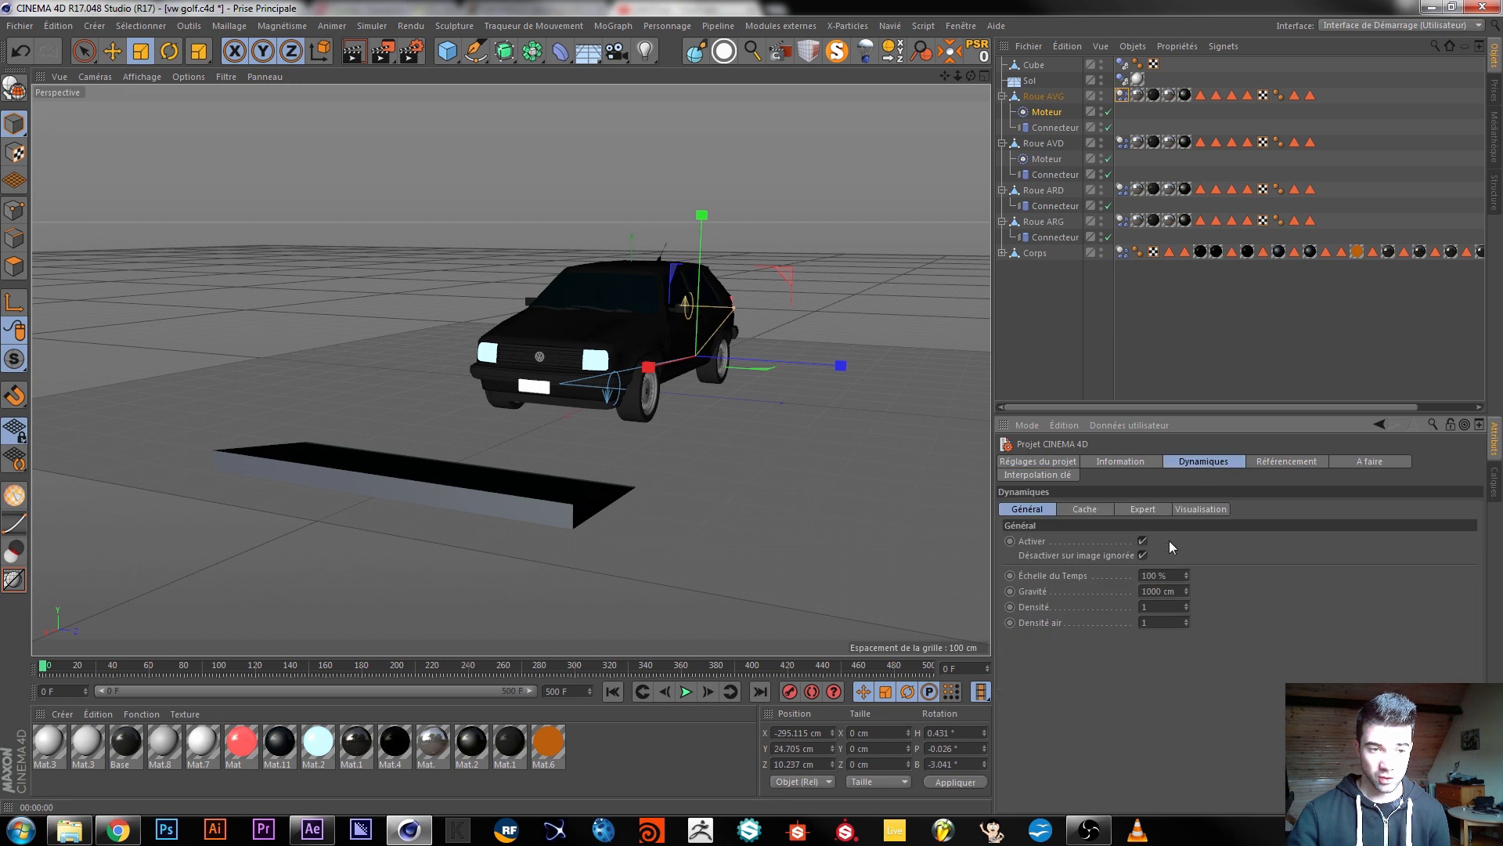
left_click(1142, 509)
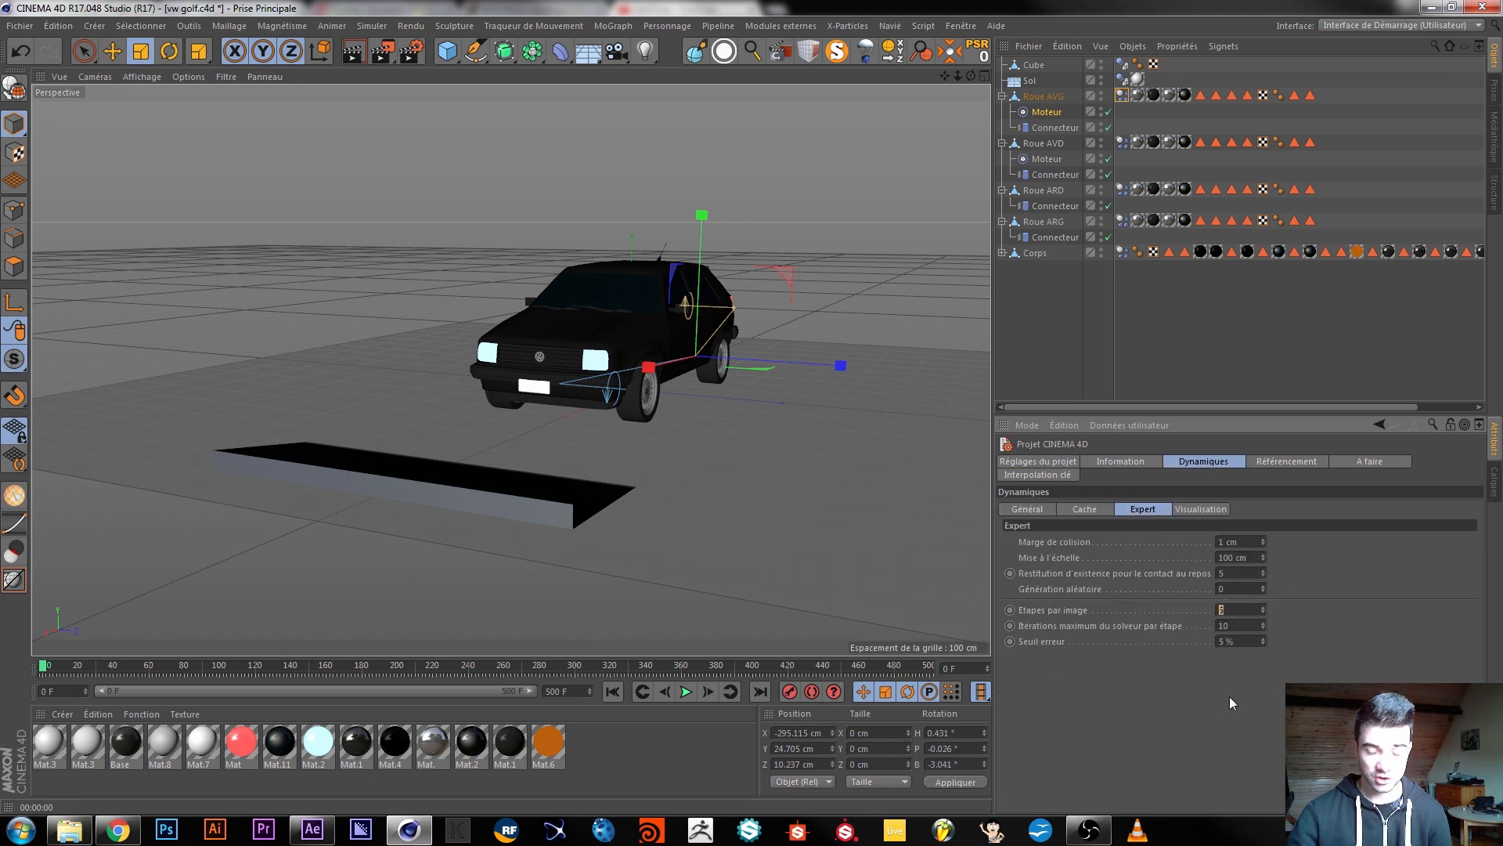
left_click(1041, 509)
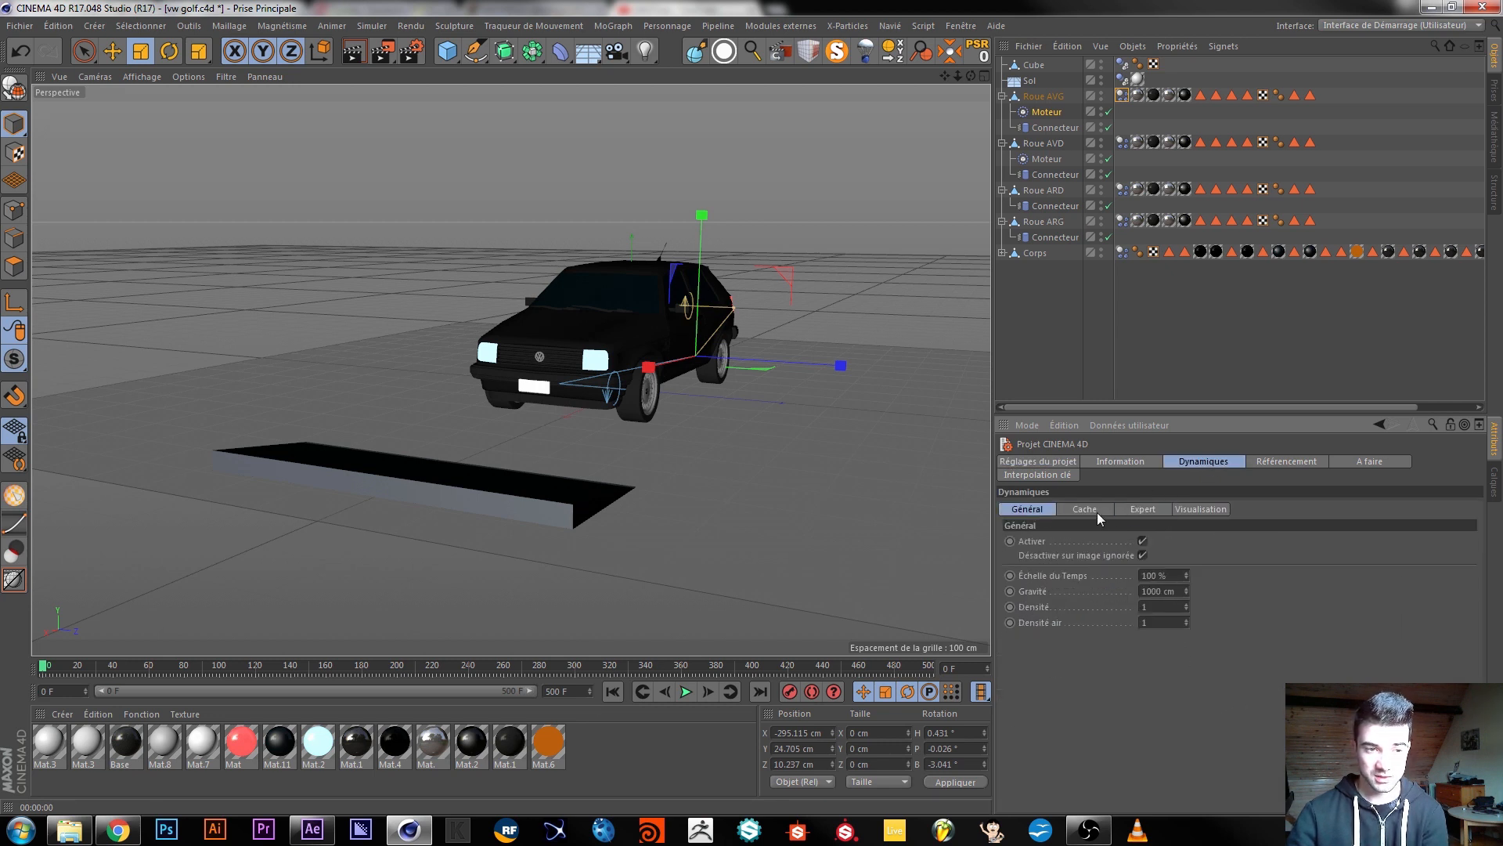
double_click(1162, 591)
type("100")
key("Return")
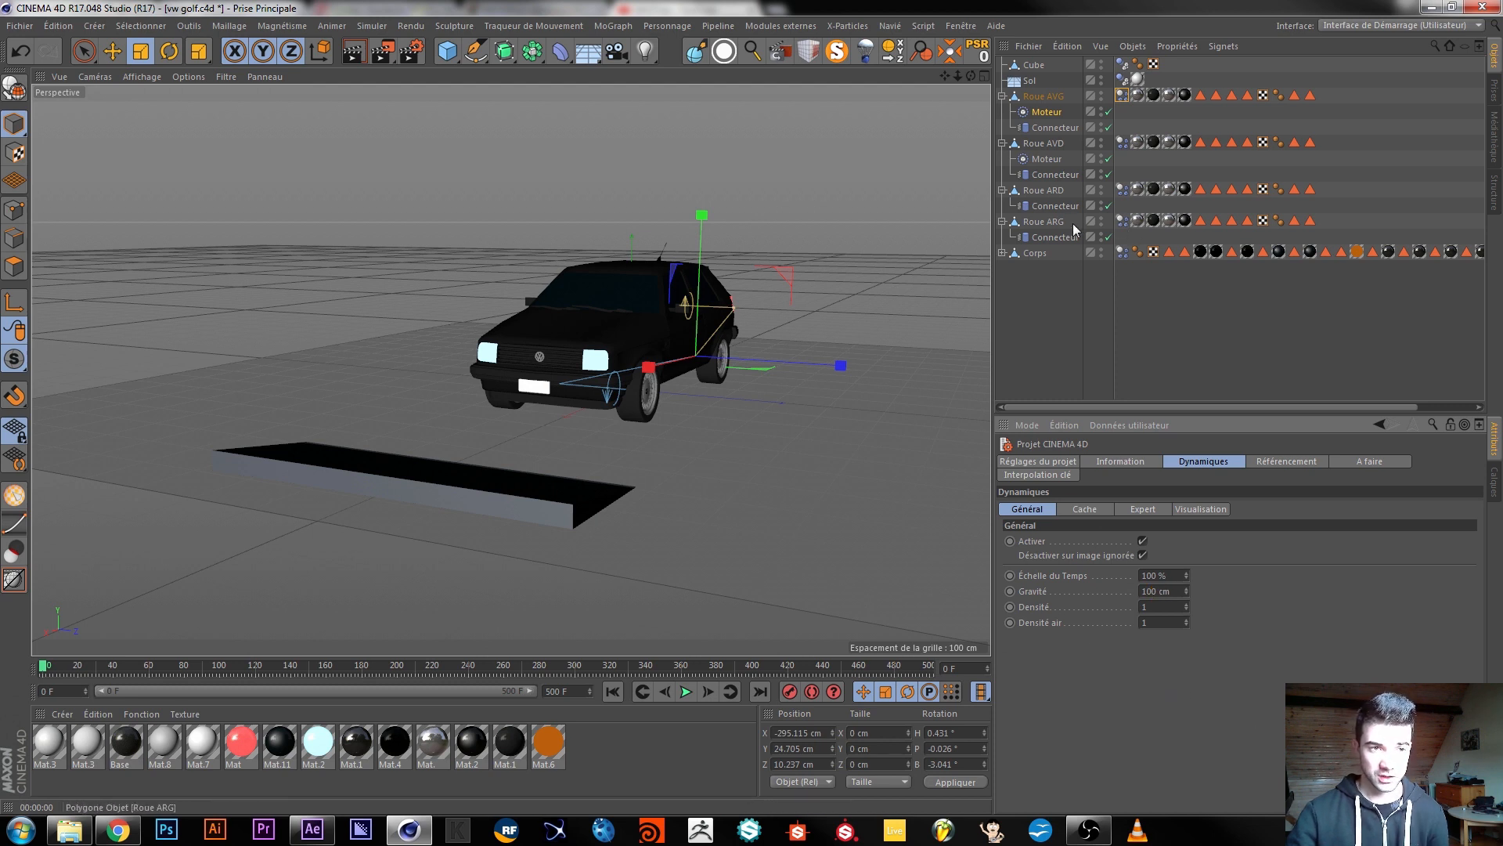
Set the suspension stiffness of the four wheel connectors to 25.
left_click(1055, 236)
left_click(1053, 205, "ctrl")
left_click(1049, 174, "ctrl")
left_click(1054, 127, "ctrl")
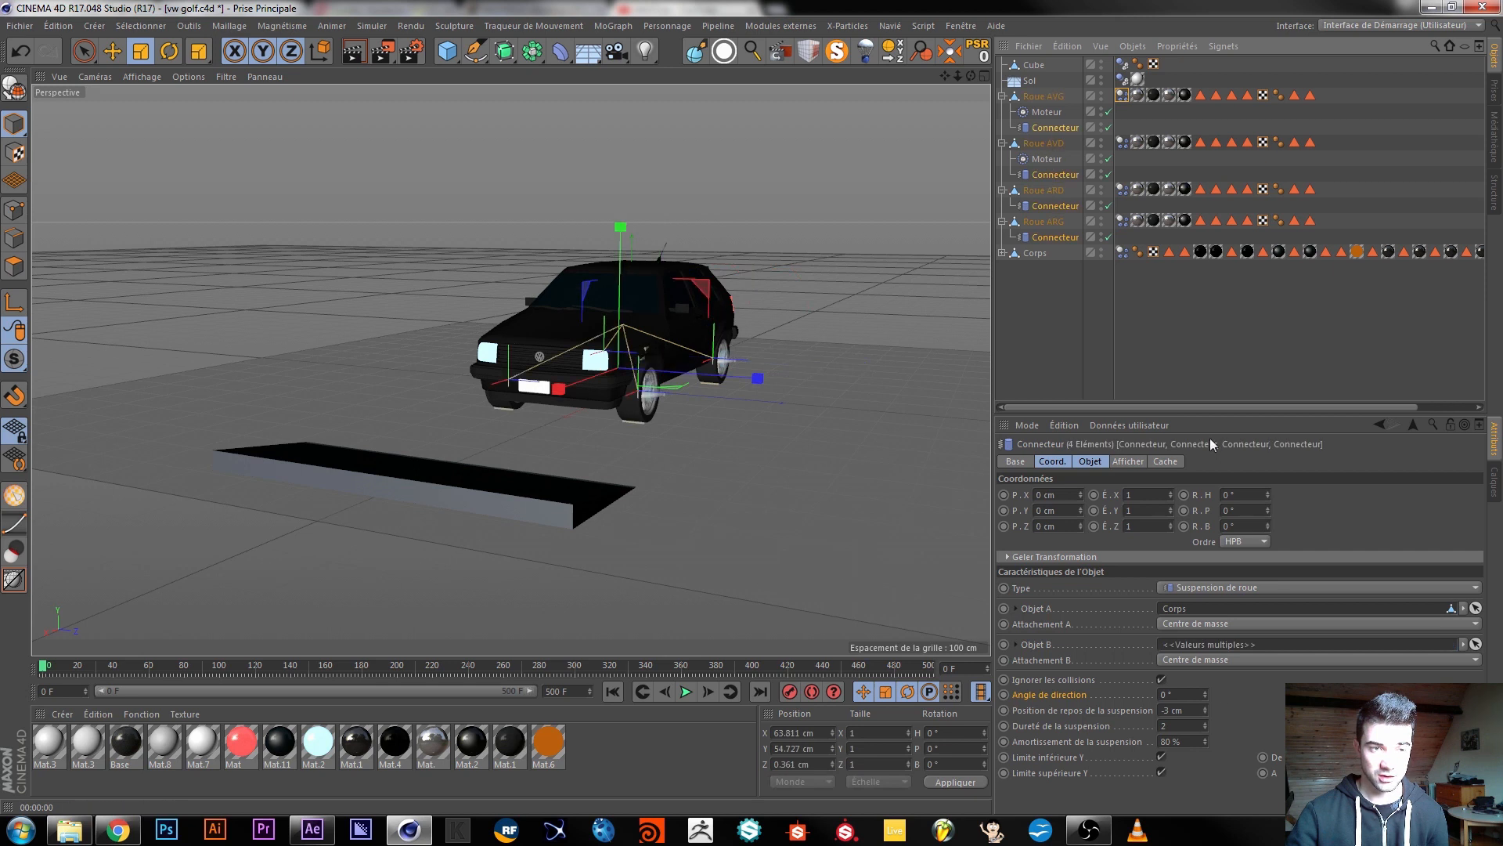
left_click(1175, 725)
type("5")
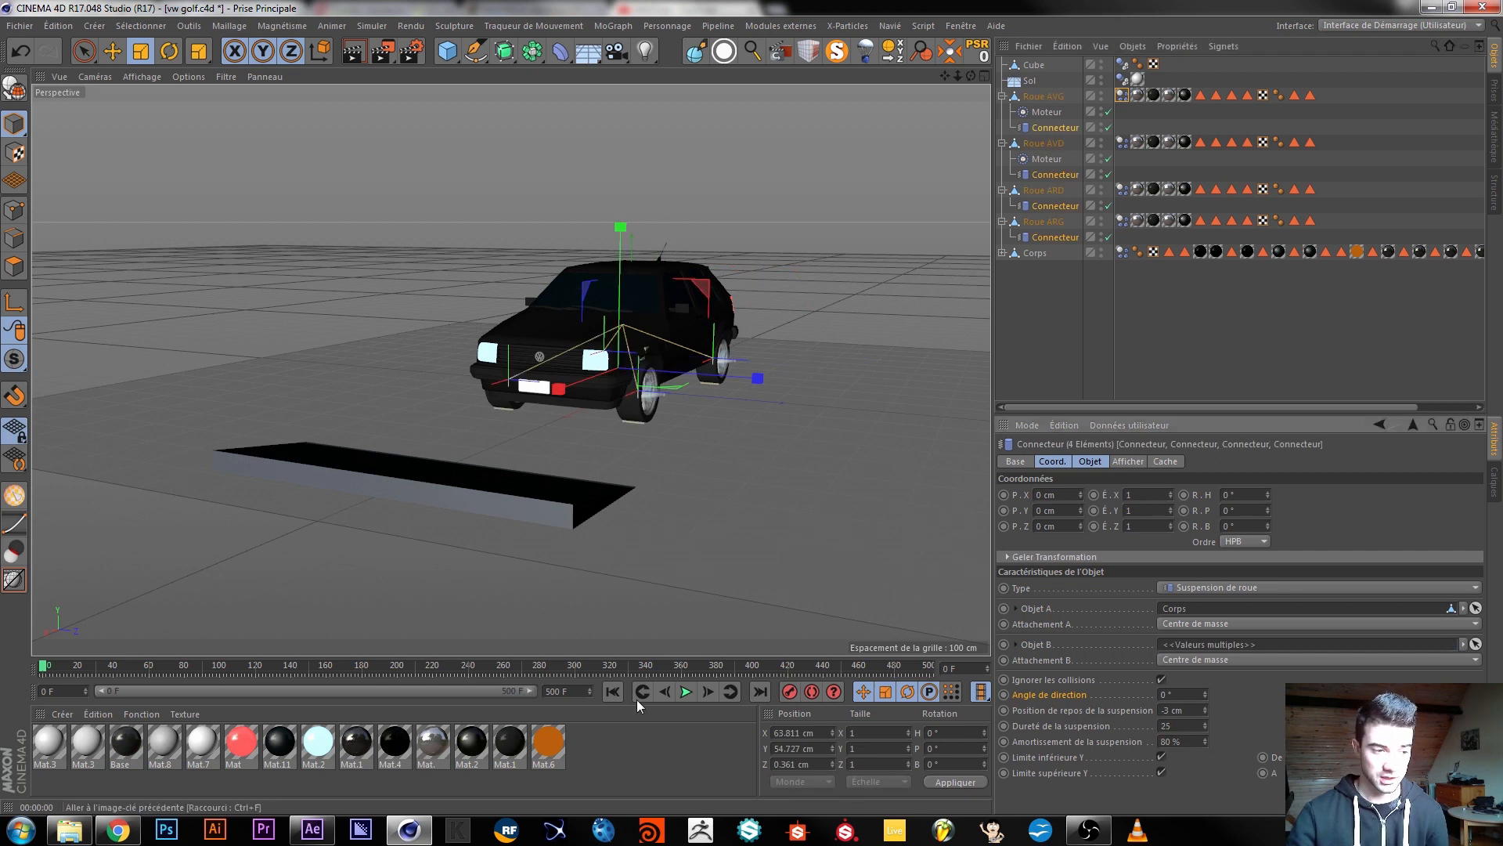
Play the simulation to test the car with the reduced gravity, stop it and return to the first frame.
left_click(689, 692)
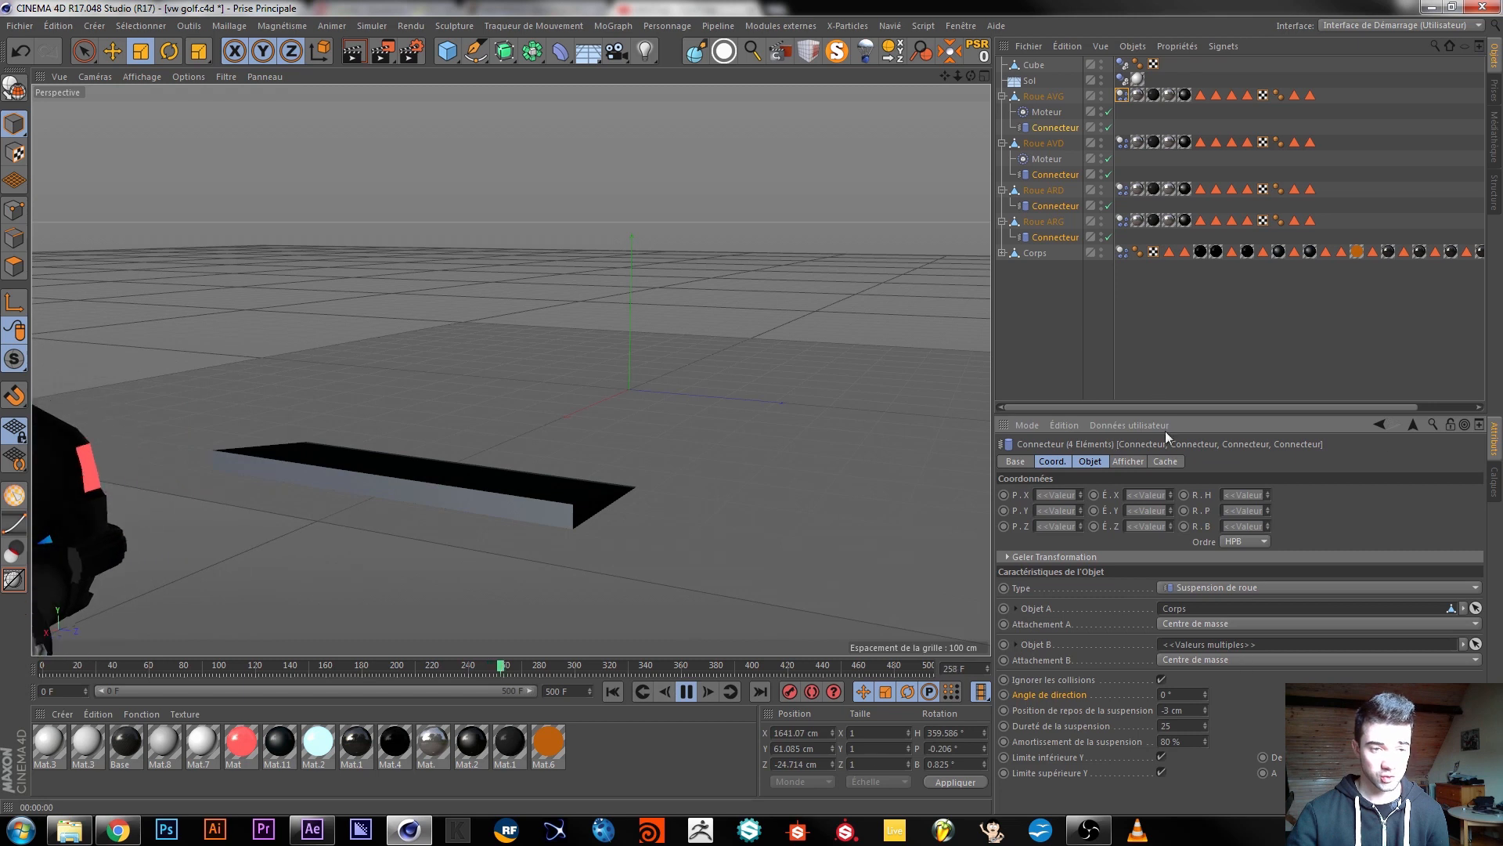
left_click(688, 693)
left_click(614, 692)
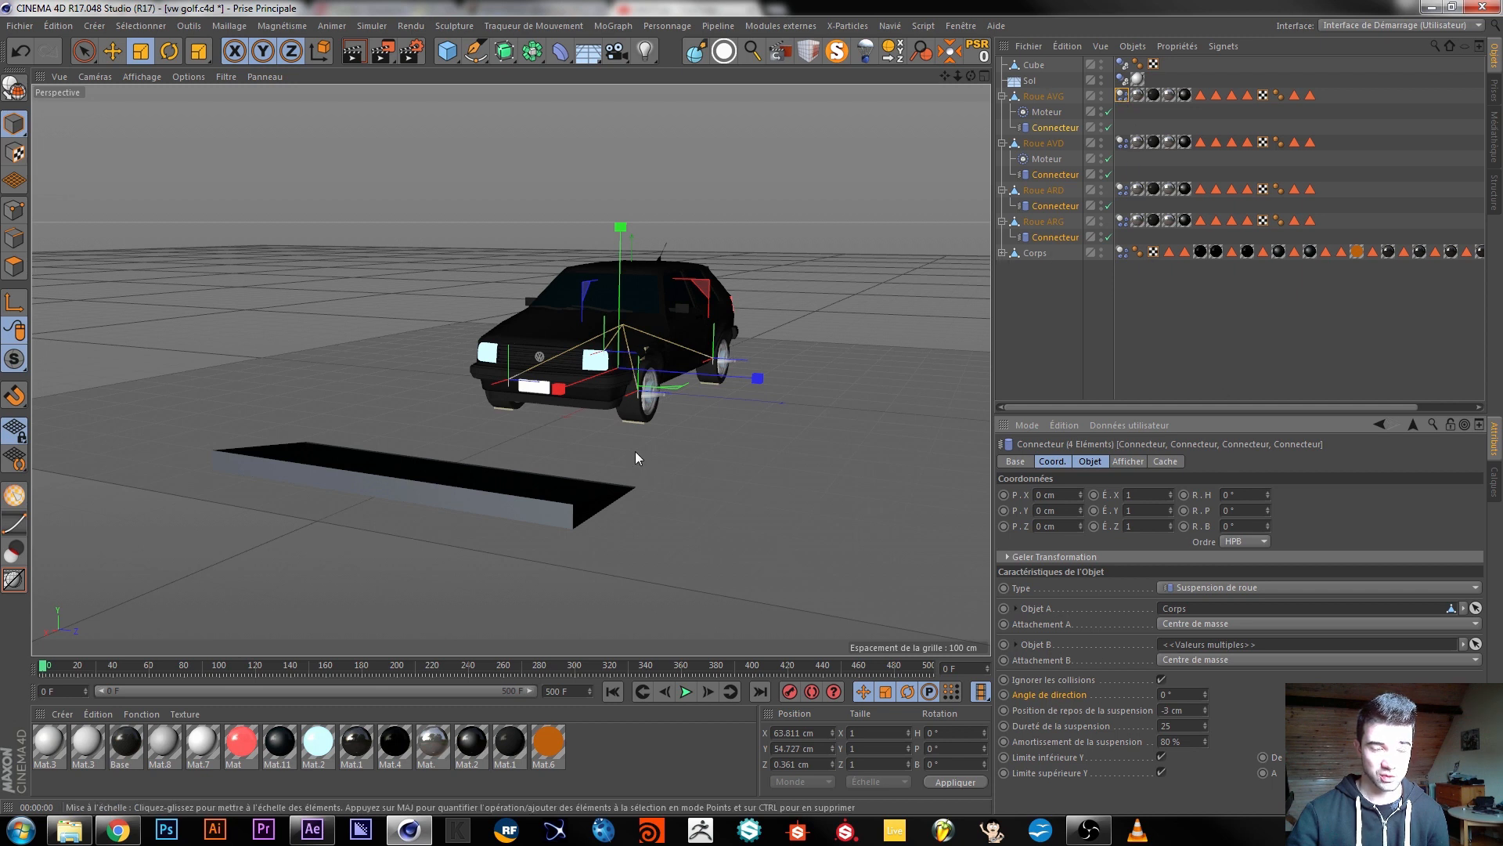
left_click_drag(664, 414, 604, 406, "alt")
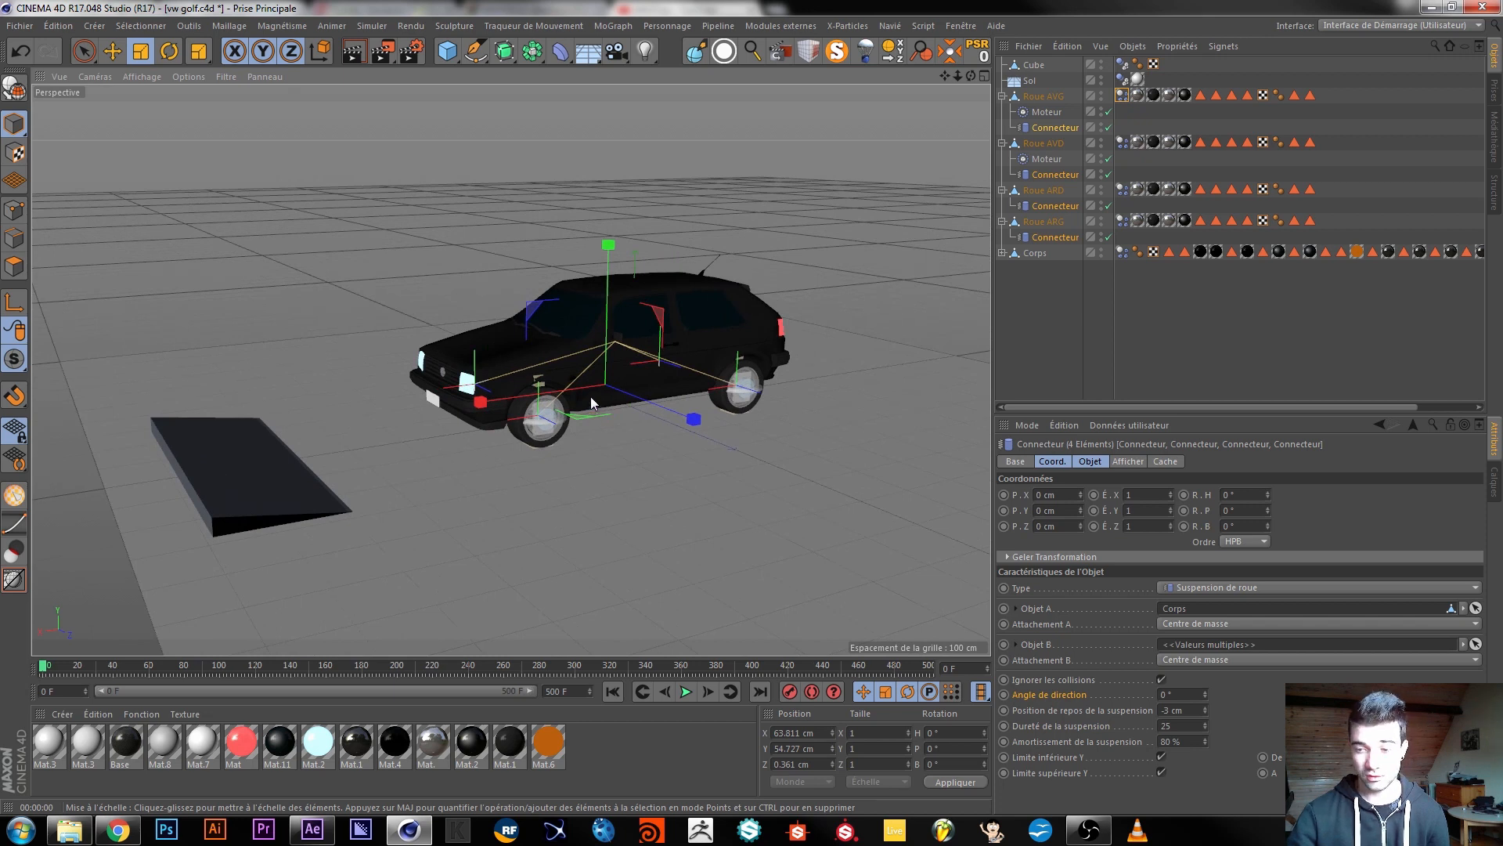
Switch to Chrome and look through the MHSTuts YouTube channel's home page and playlists.
left_click(118, 829)
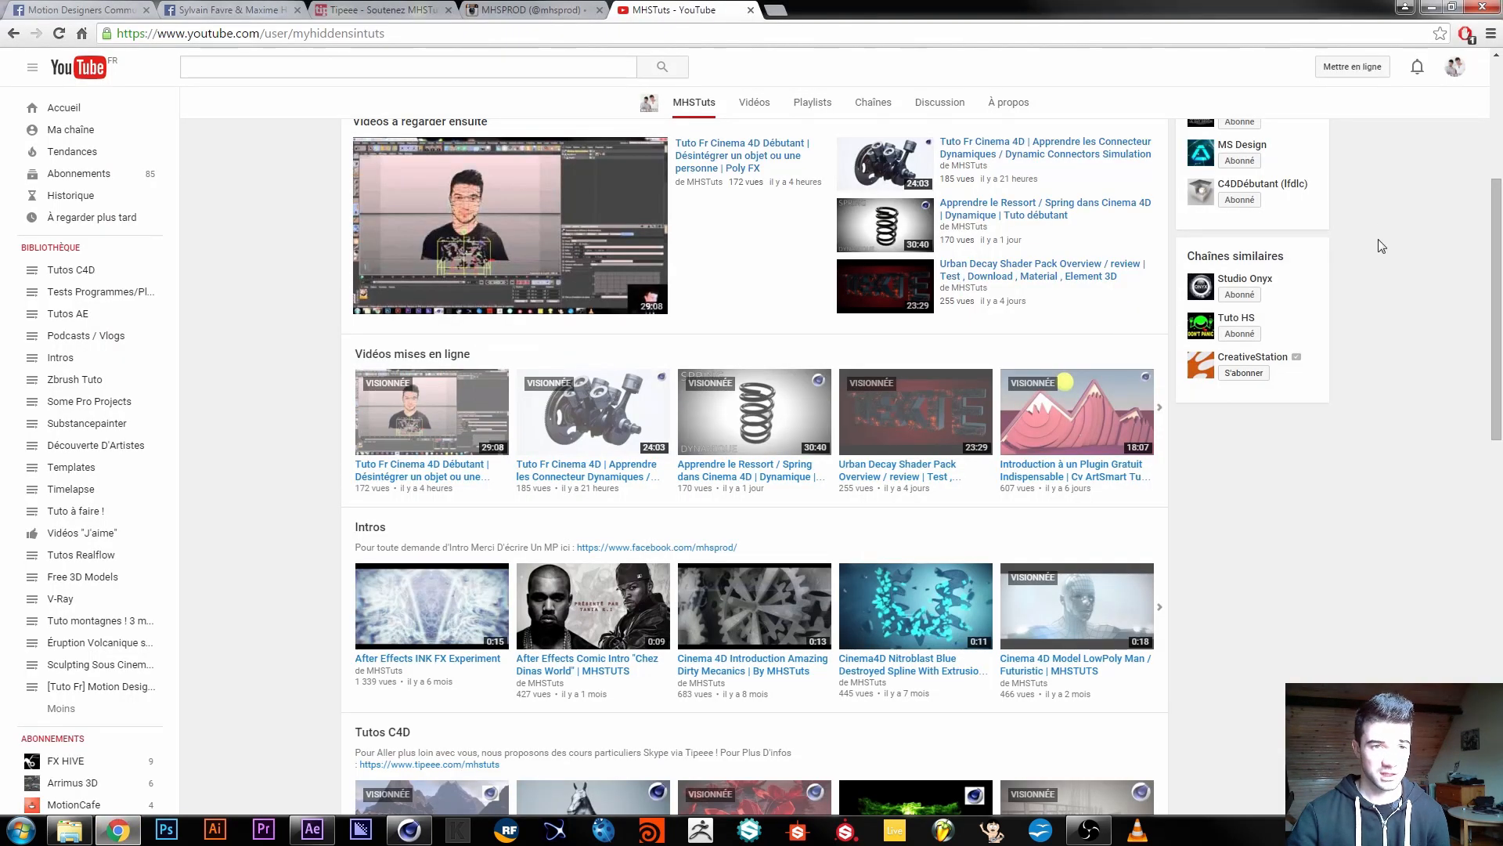
scroll(1371, 281, "up", 4)
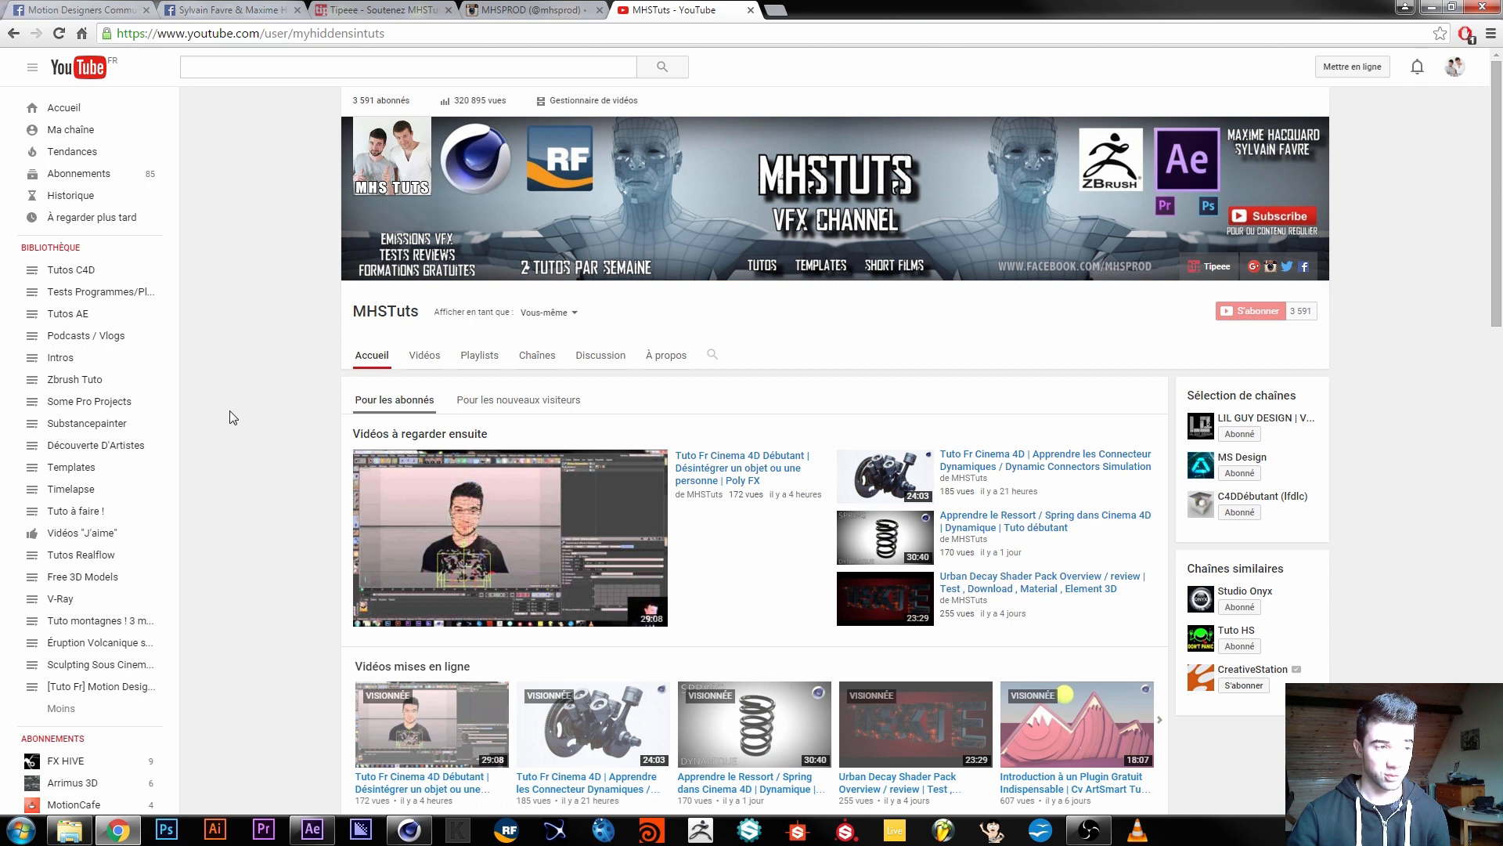
left_click(479, 356)
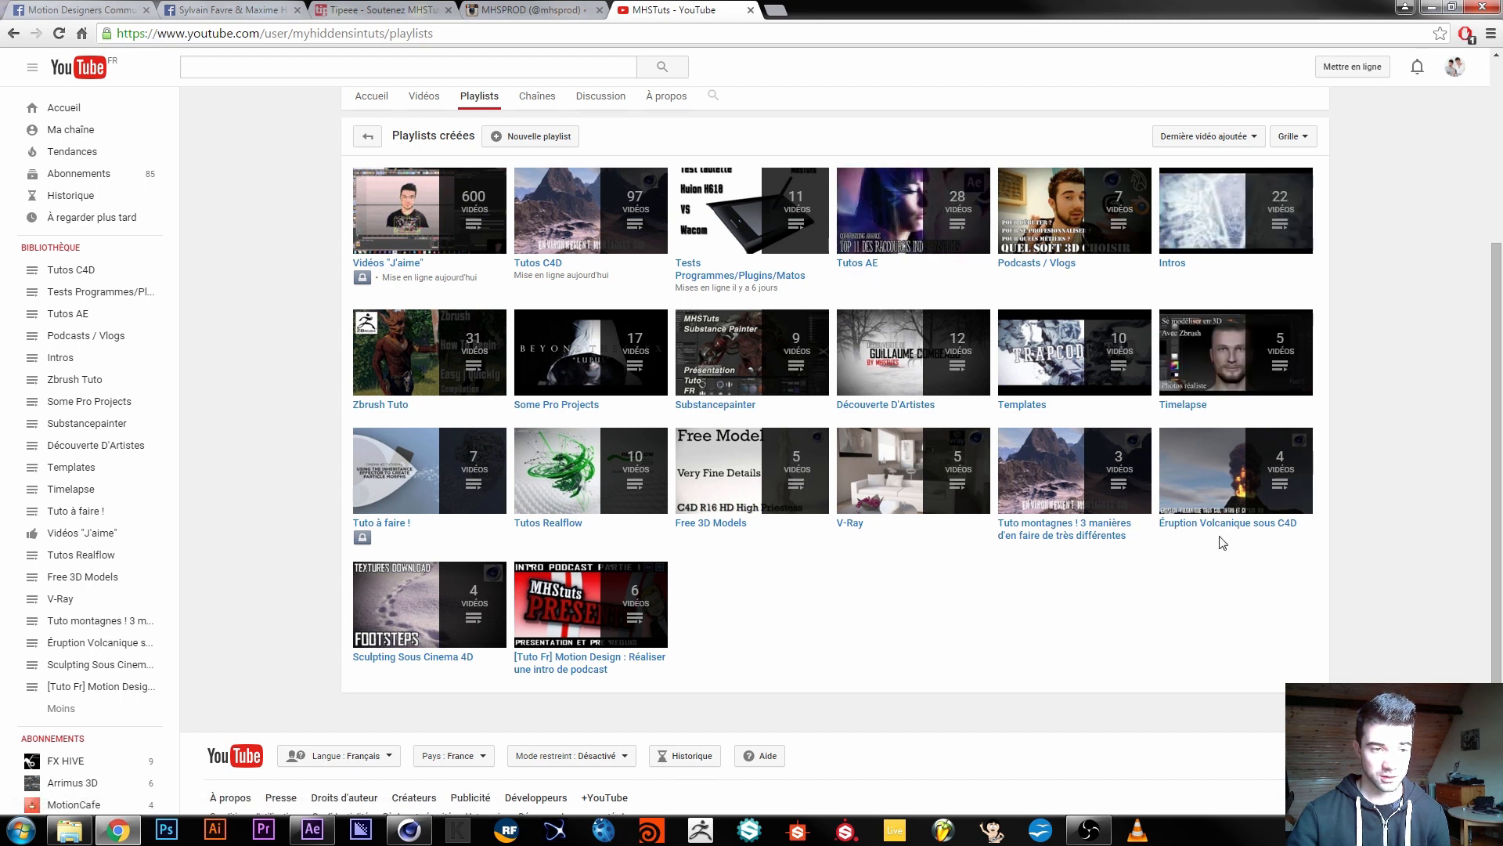
Close the YouTube page and browse the image gallery on the MHSPROD Instagram profile.
left_click(751, 10)
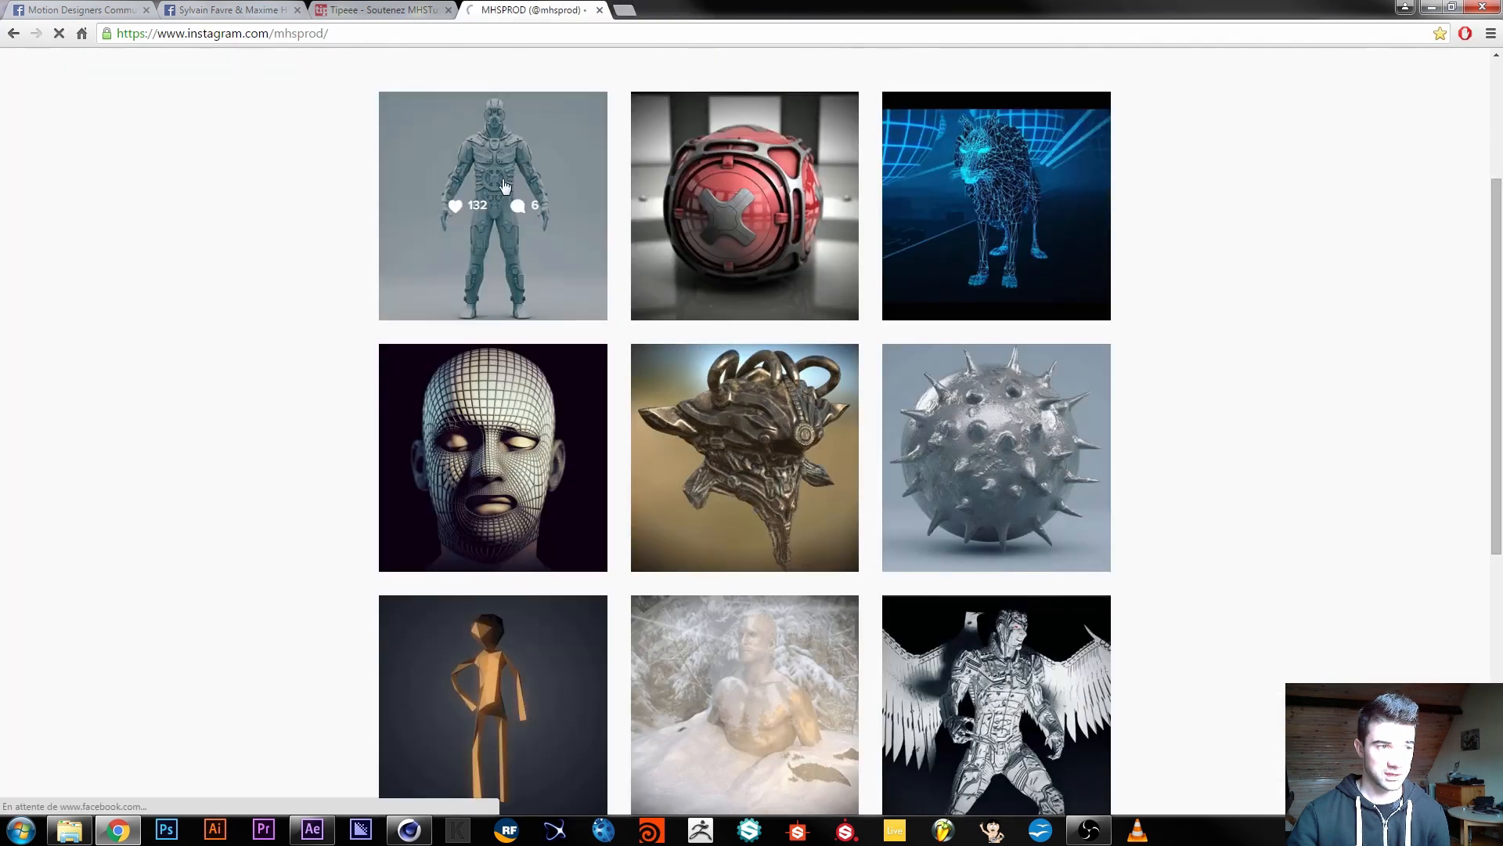
scroll(955, 546, "down", 6)
scroll(955, 547, "up", 3)
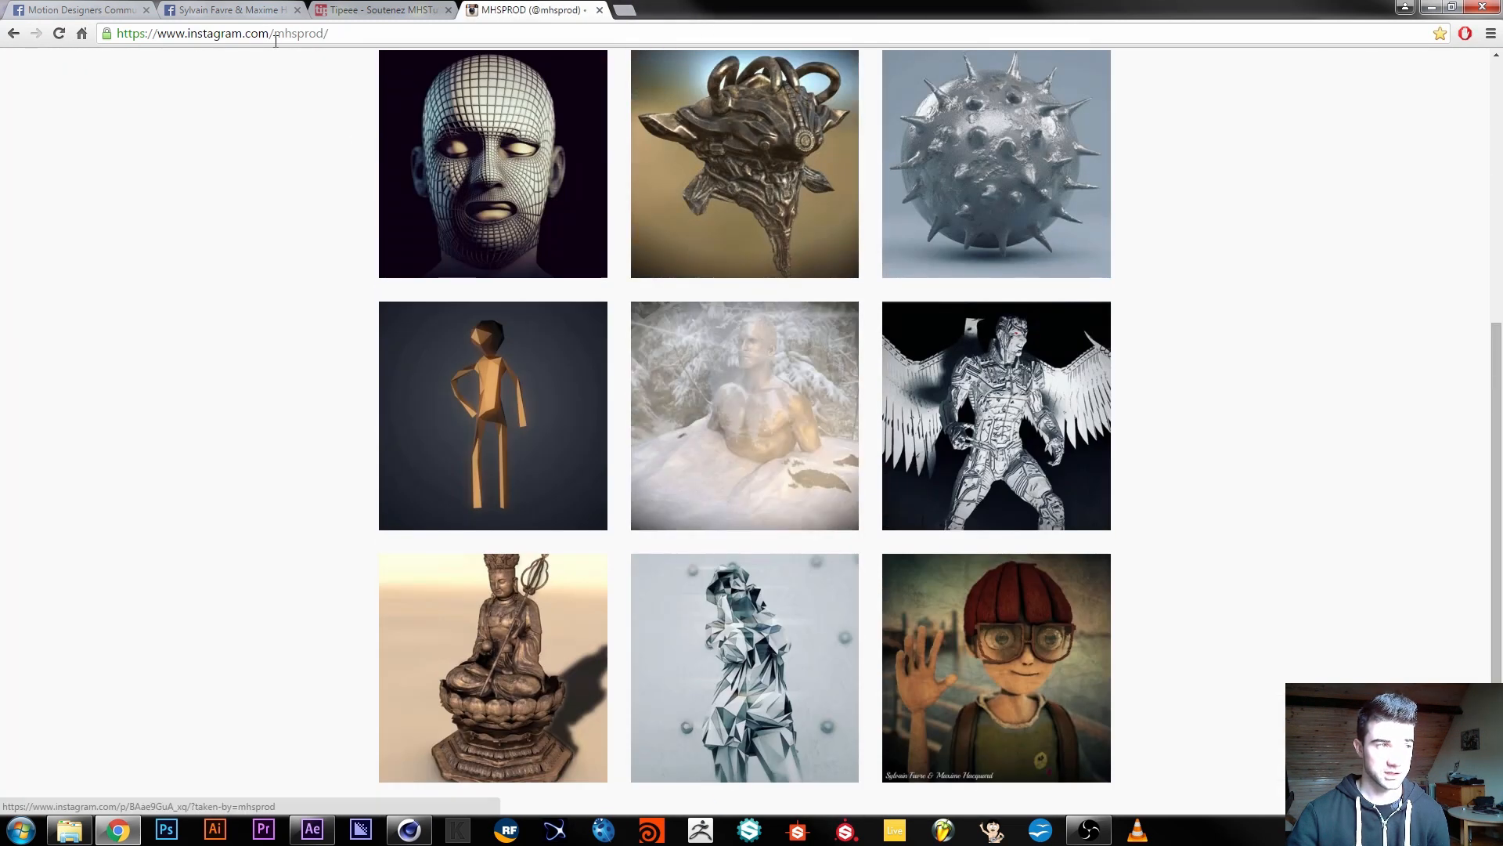
Close the Instagram page and examine the monthly donations and supporter figures on the MHSTuts Tipeee page.
left_click(599, 10)
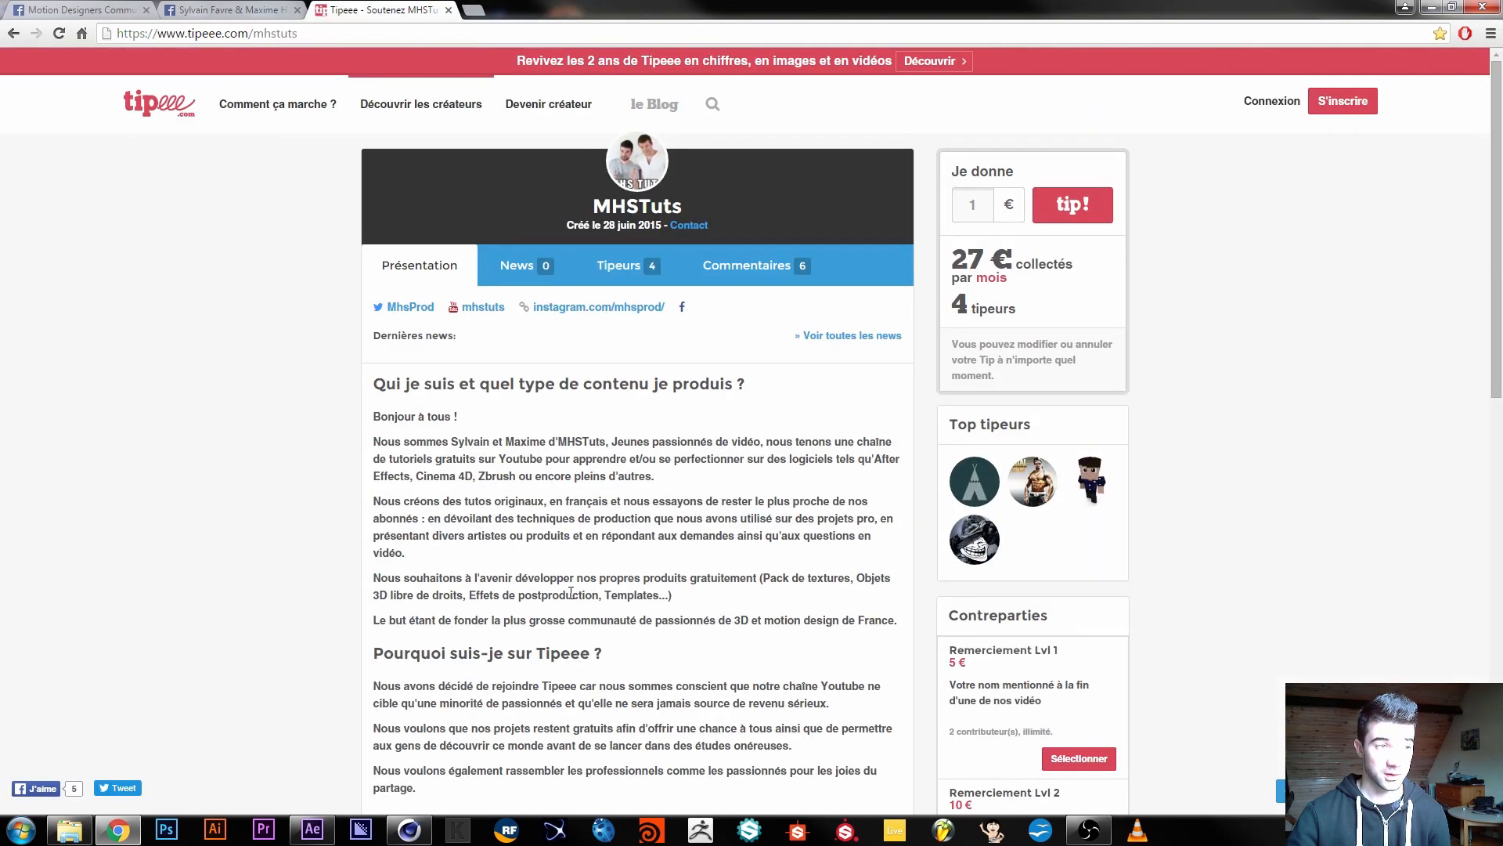
double_click(958, 252)
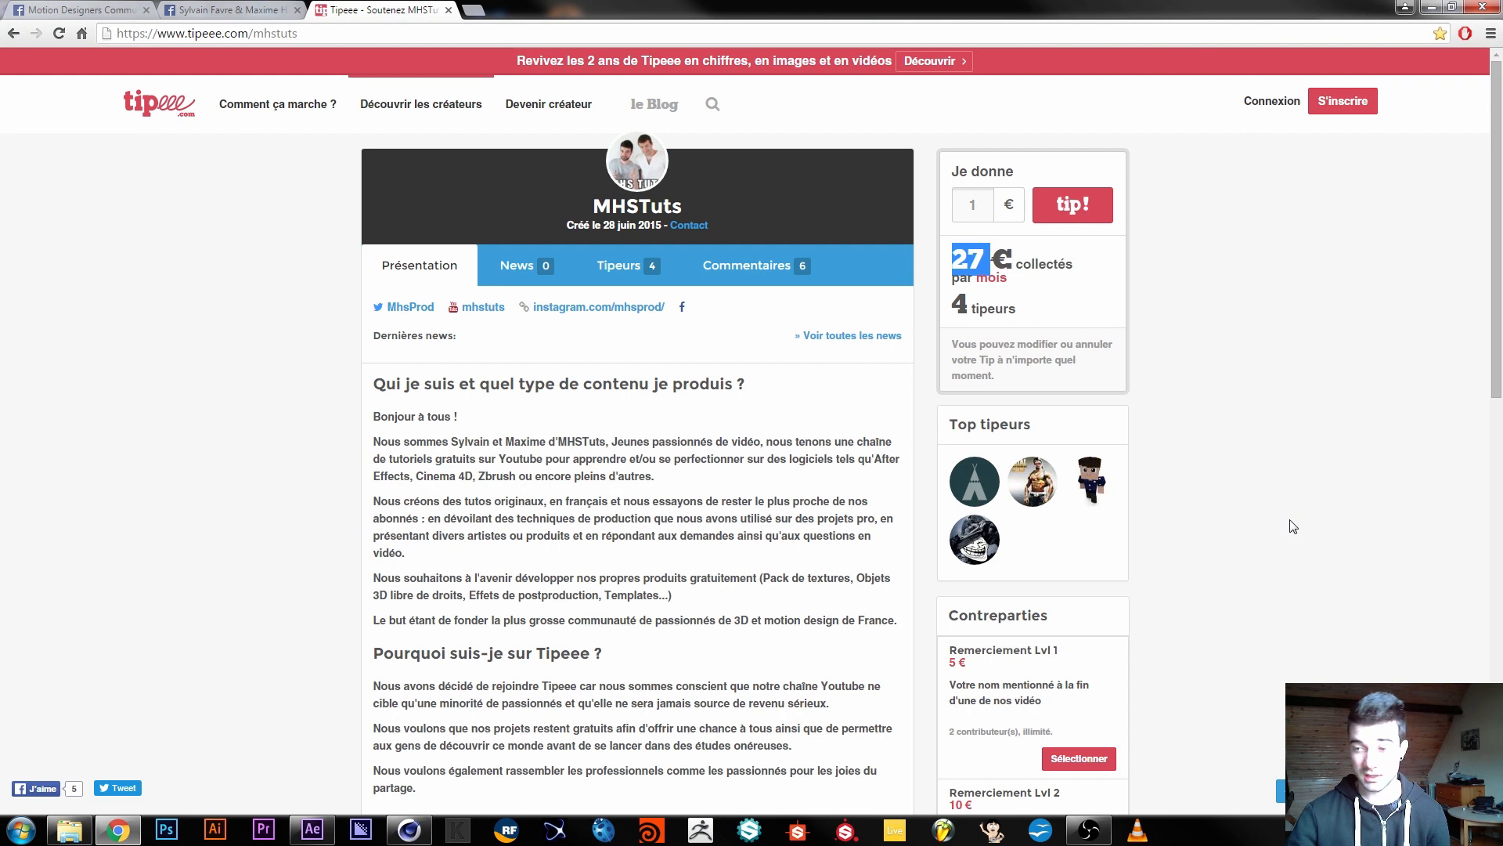
left_click_drag(1013, 263, 1222, 478)
left_click(1234, 456)
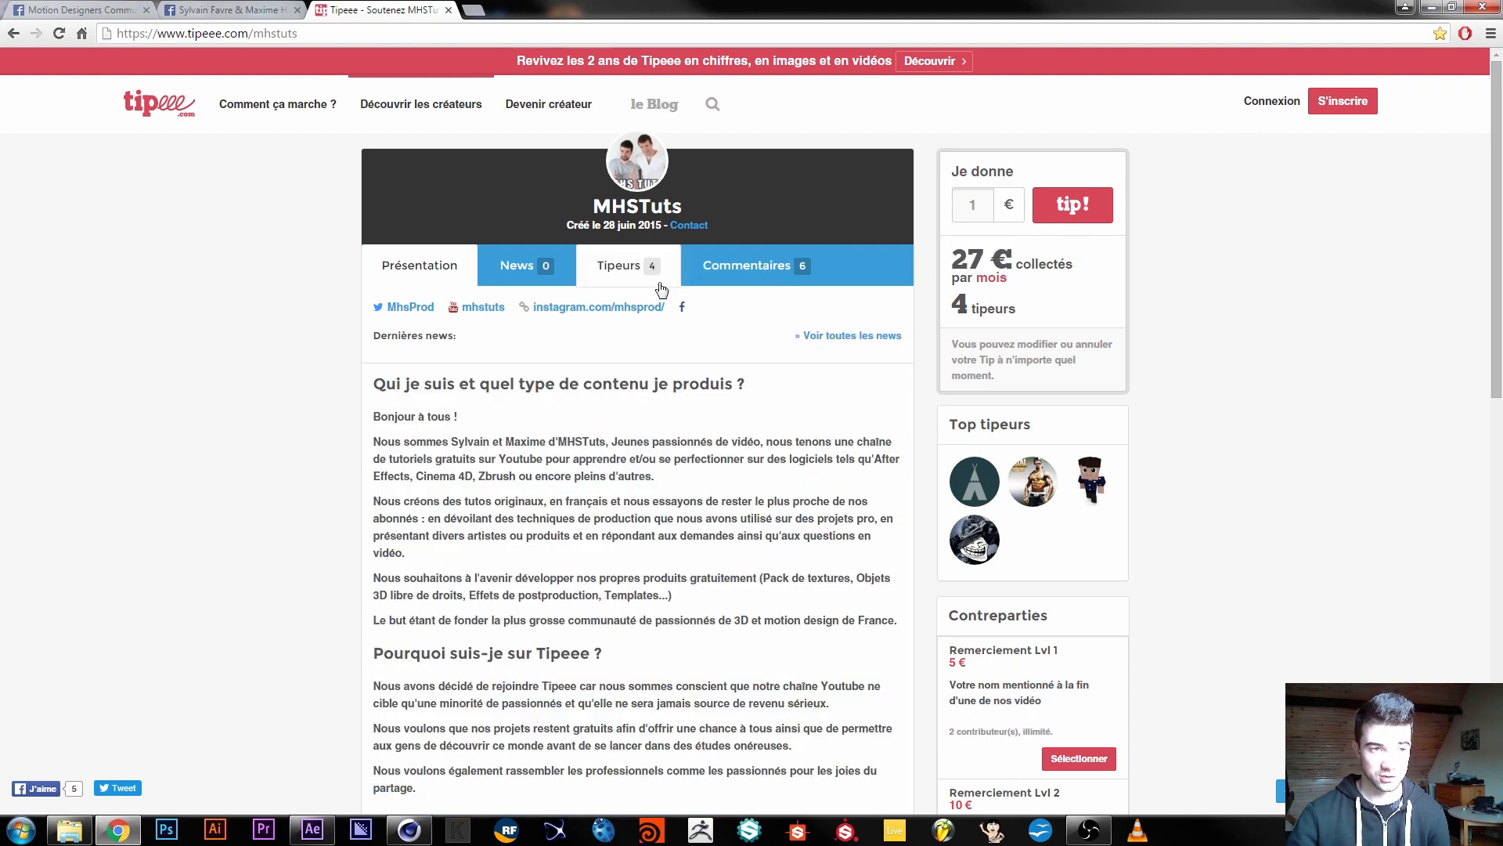
Close the Tipeee page and look through the posts and photos on the mhsprod Facebook page.
left_click(448, 11)
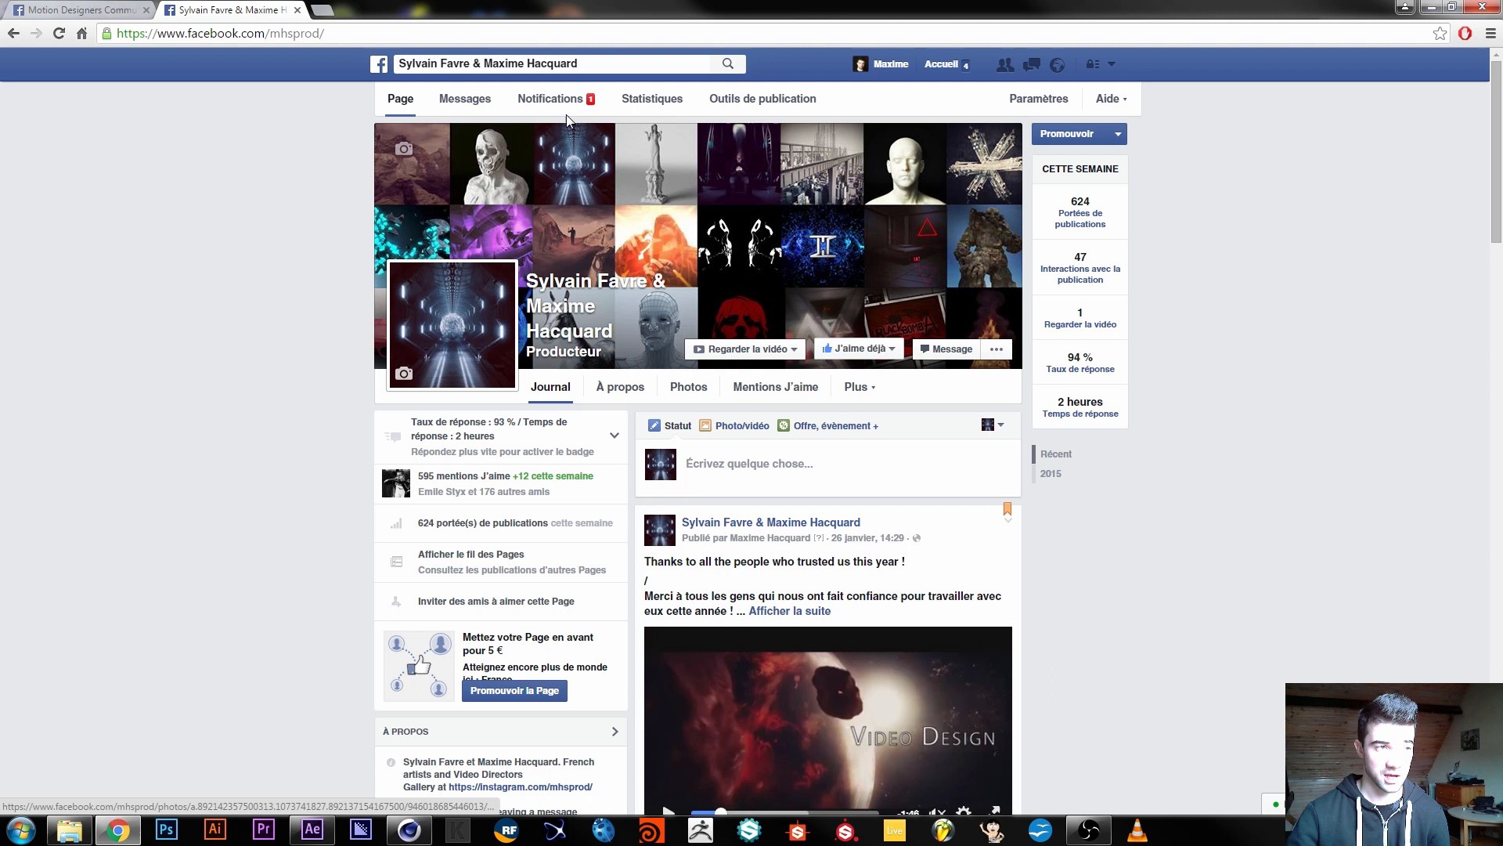
scroll(835, 367, "down", 4)
scroll(835, 367, "down", 3)
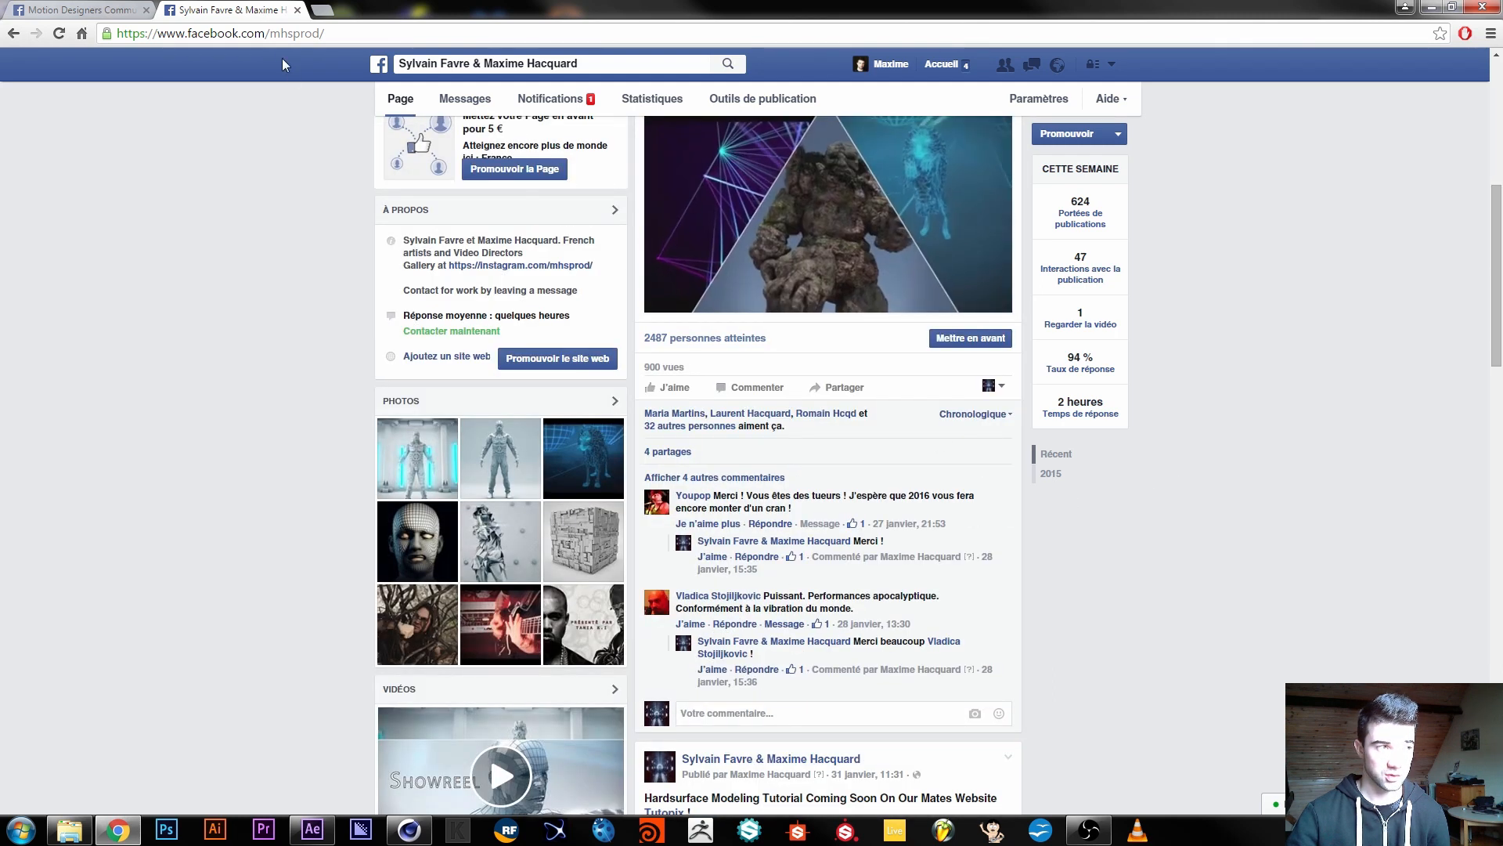
Close the mhsprod page, browse the members' posts in the Motion Designers Community Facebook group, and return to the beginning of the group page.
left_click(298, 10)
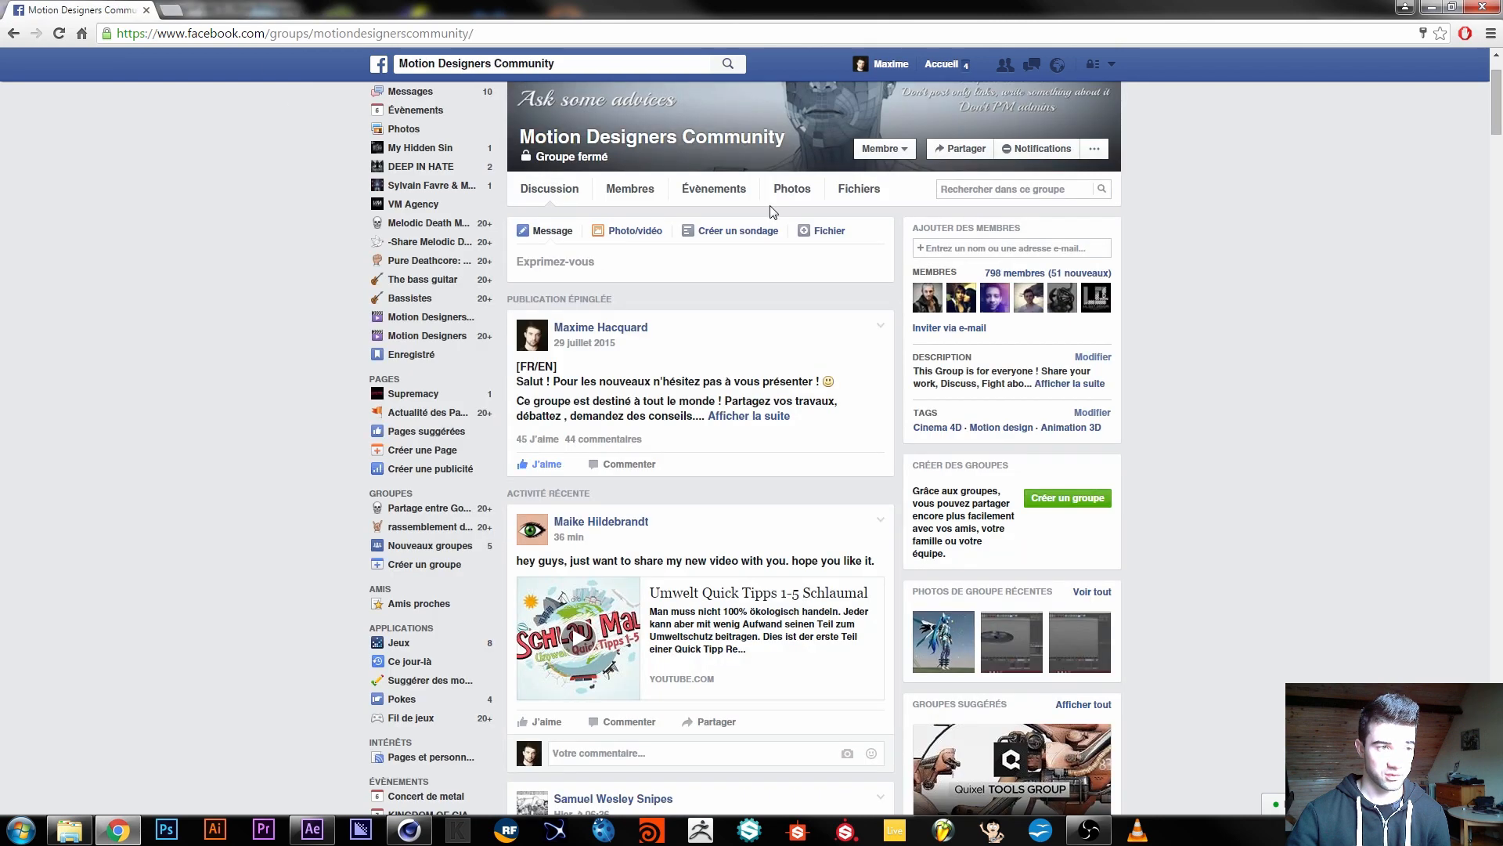
scroll(791, 251, "down", 10)
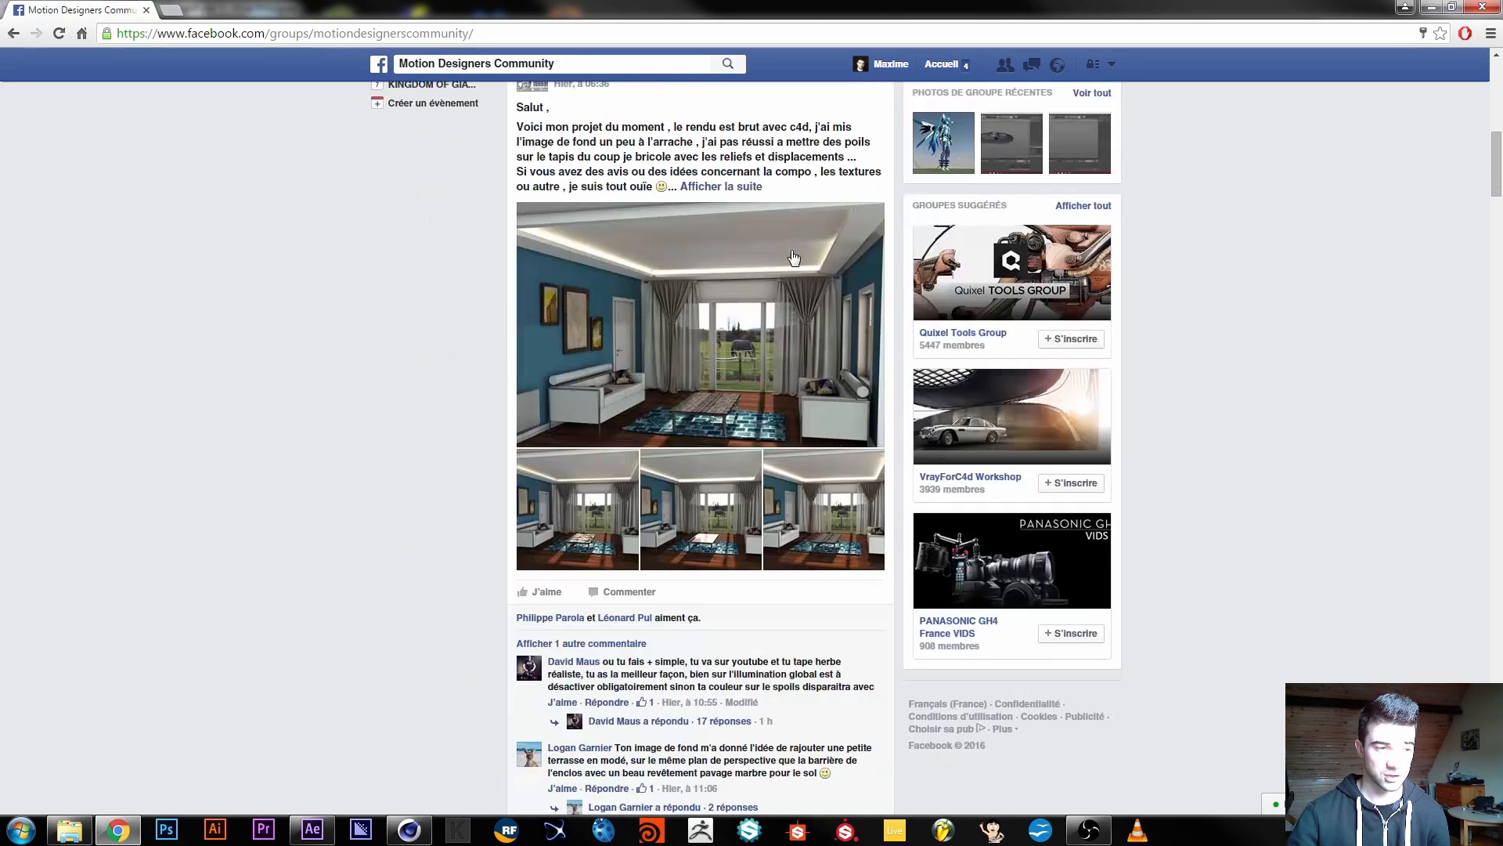
scroll(789, 259, "down", 15)
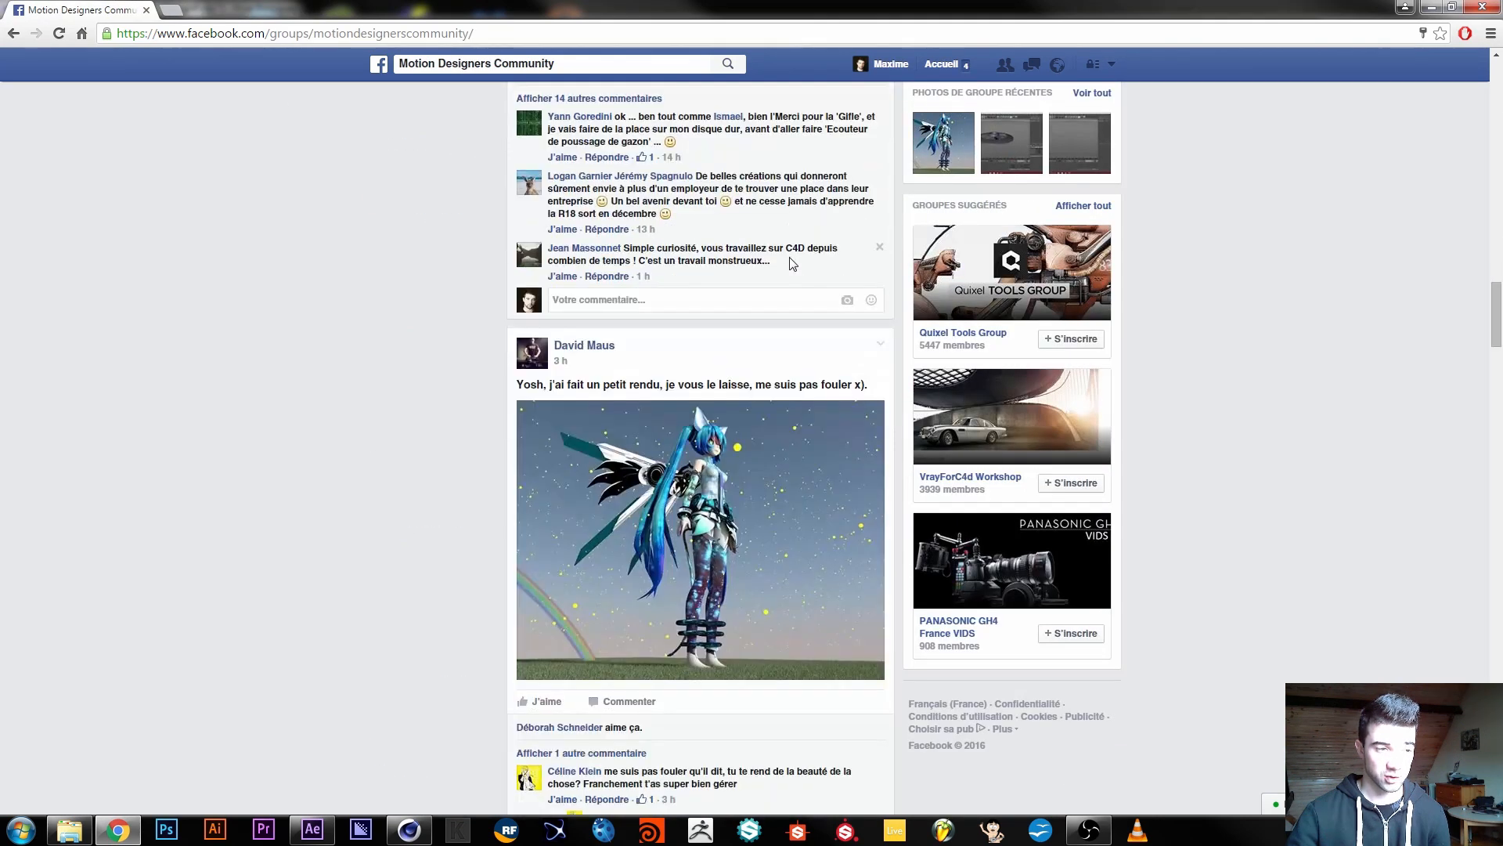
scroll(785, 282, "down", 15)
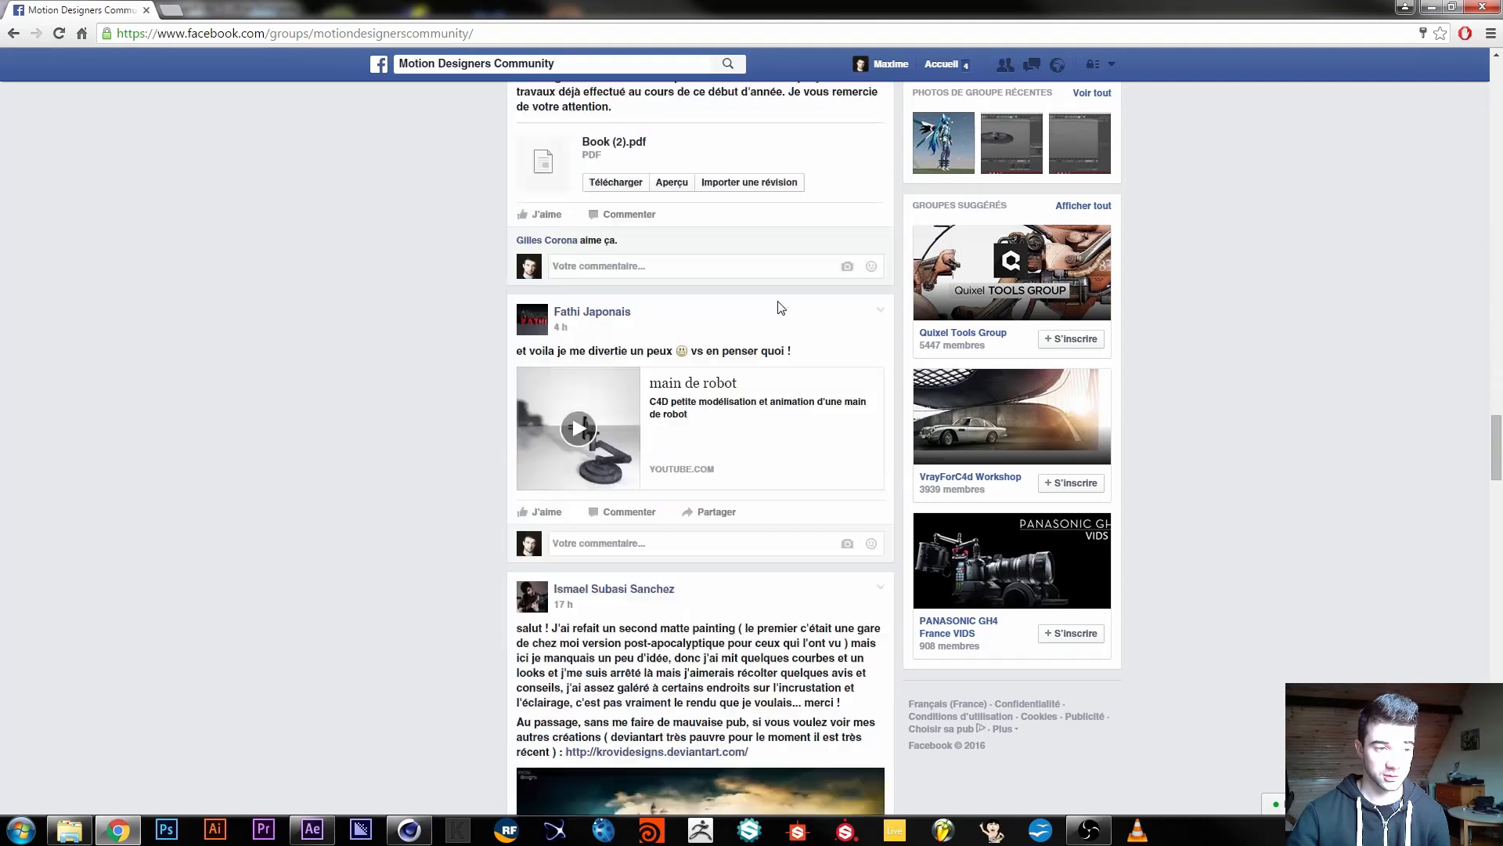
scroll(779, 301, "down", 15)
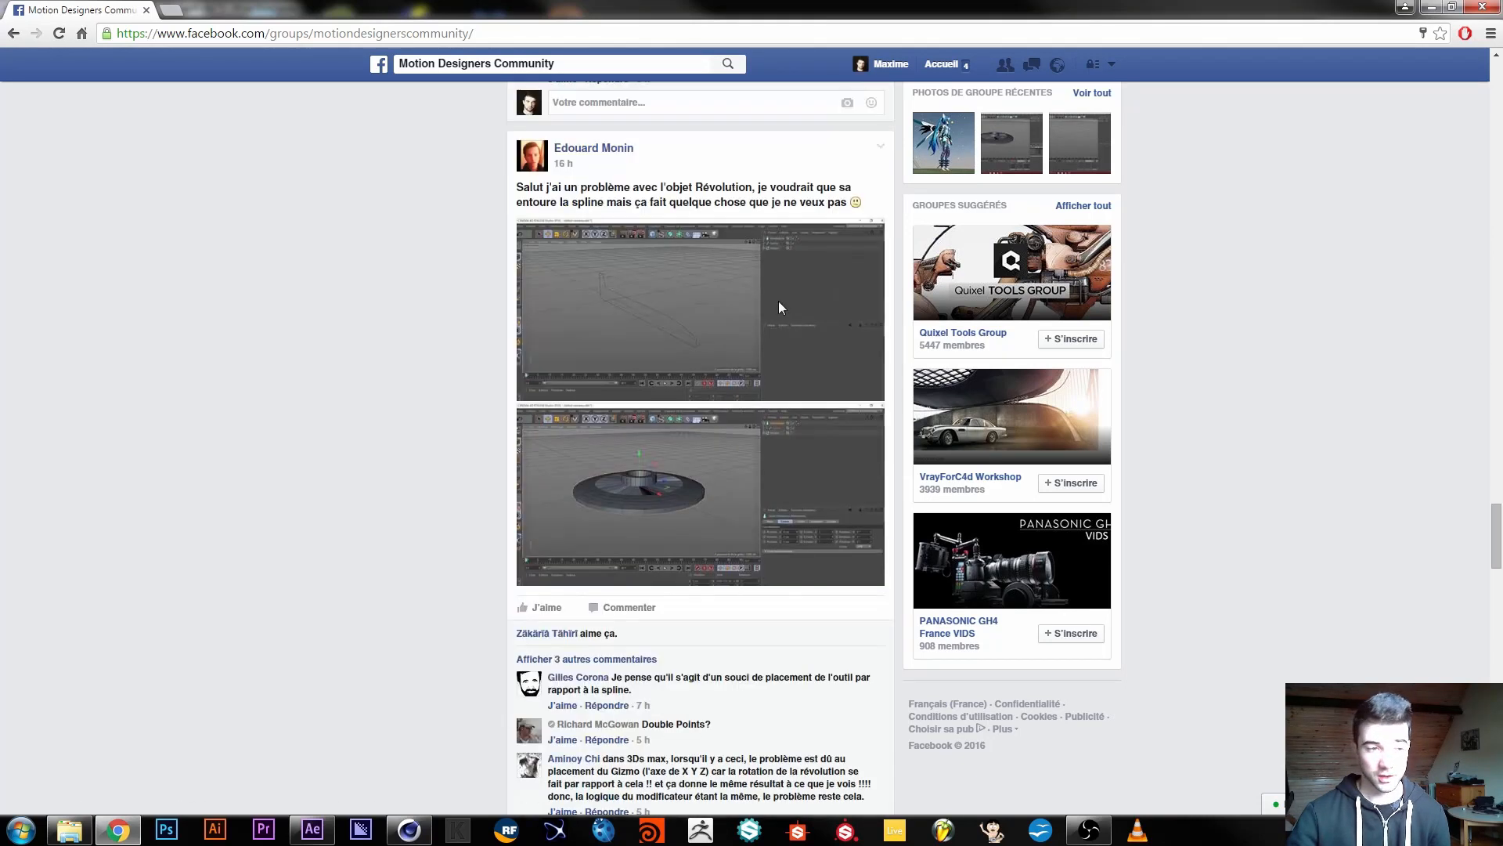
scroll(671, 352, "down", 1)
scroll(661, 438, "up", 3)
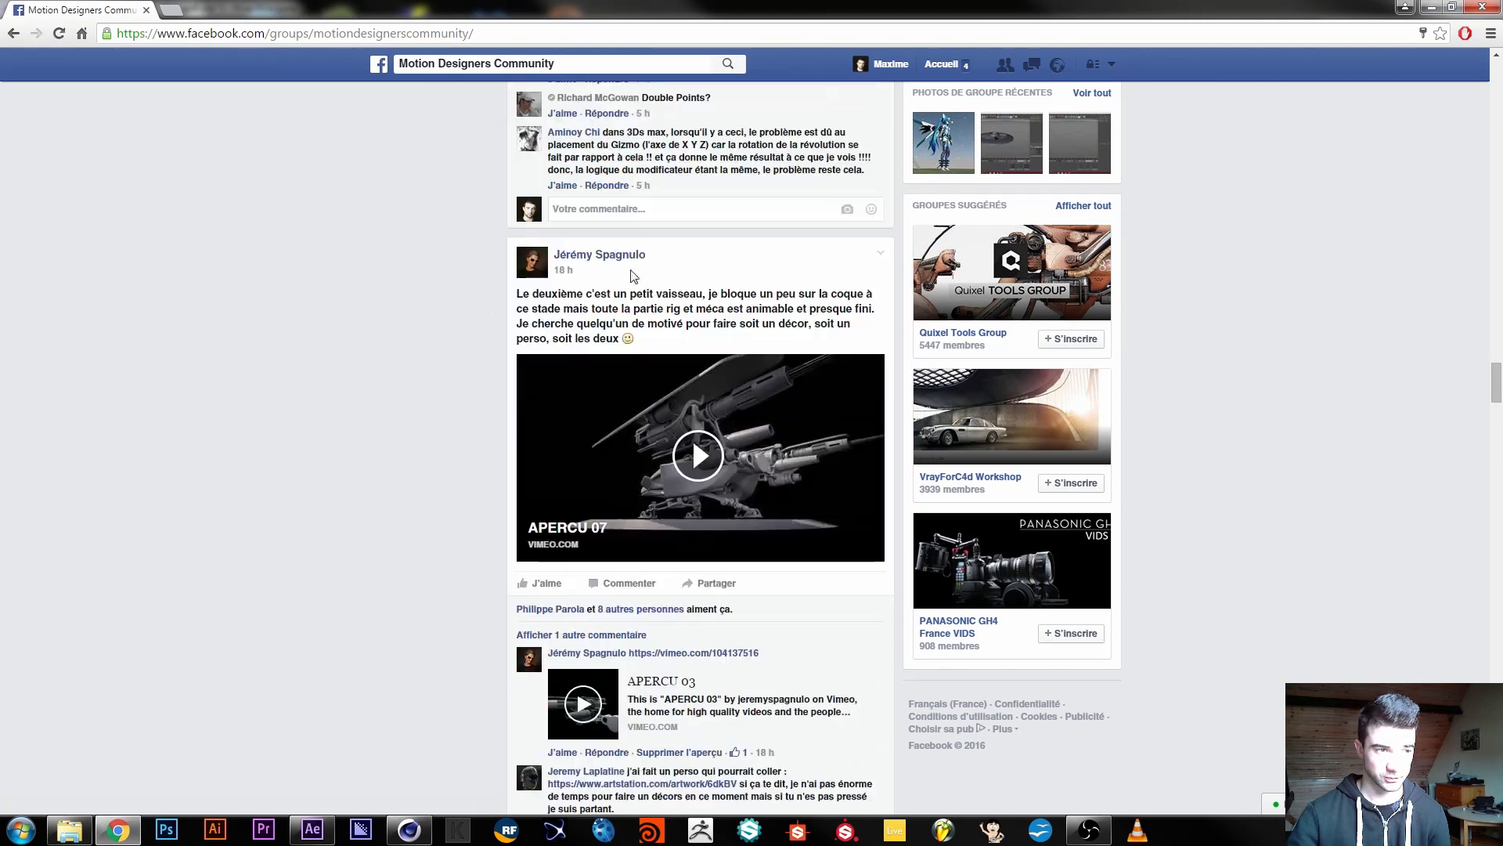
scroll(595, 498, "down", 15)
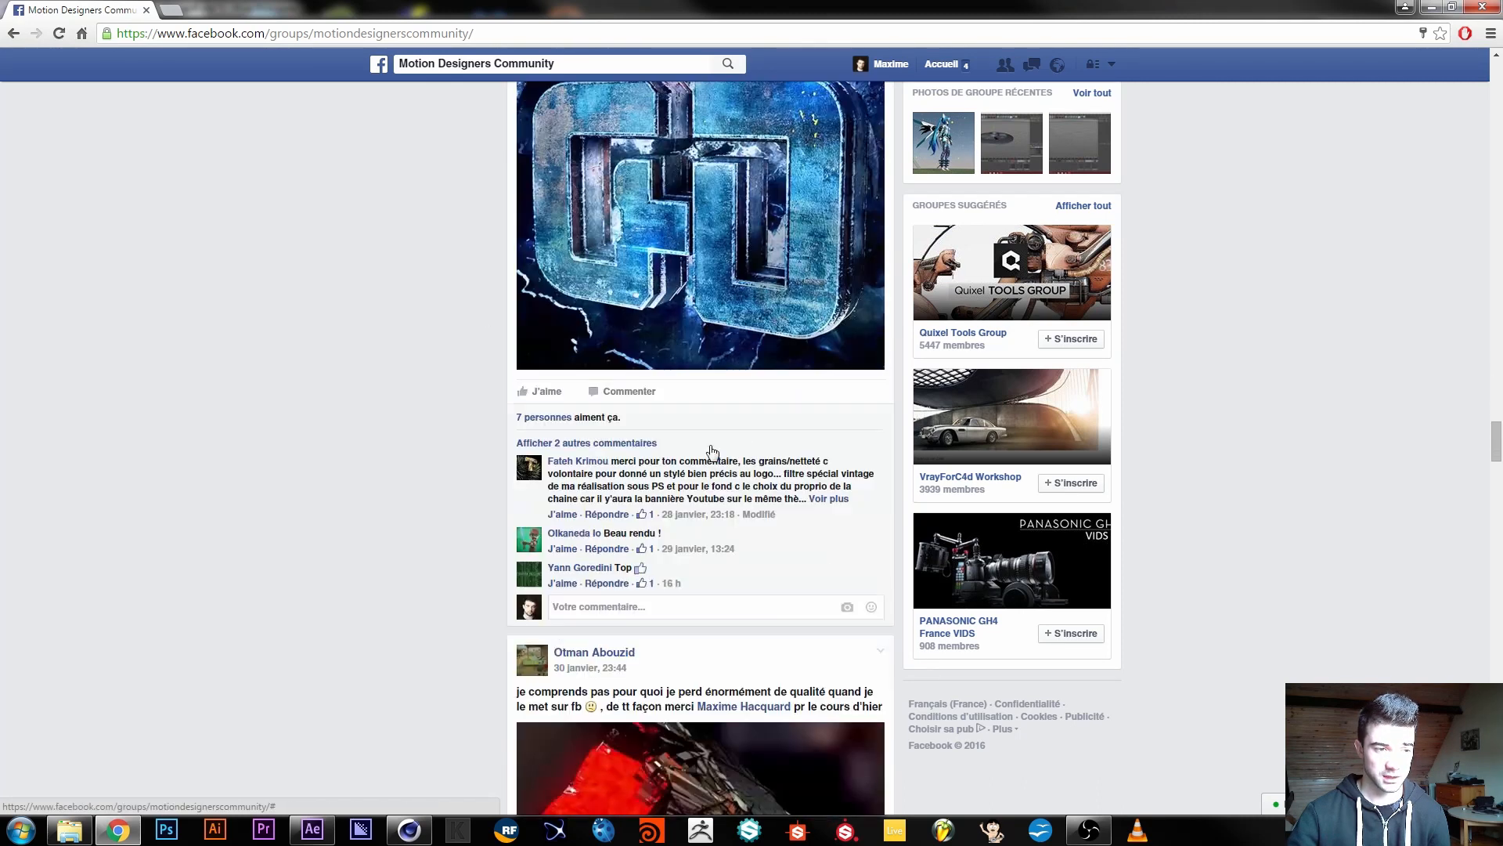
scroll(486, 281, "down", 3)
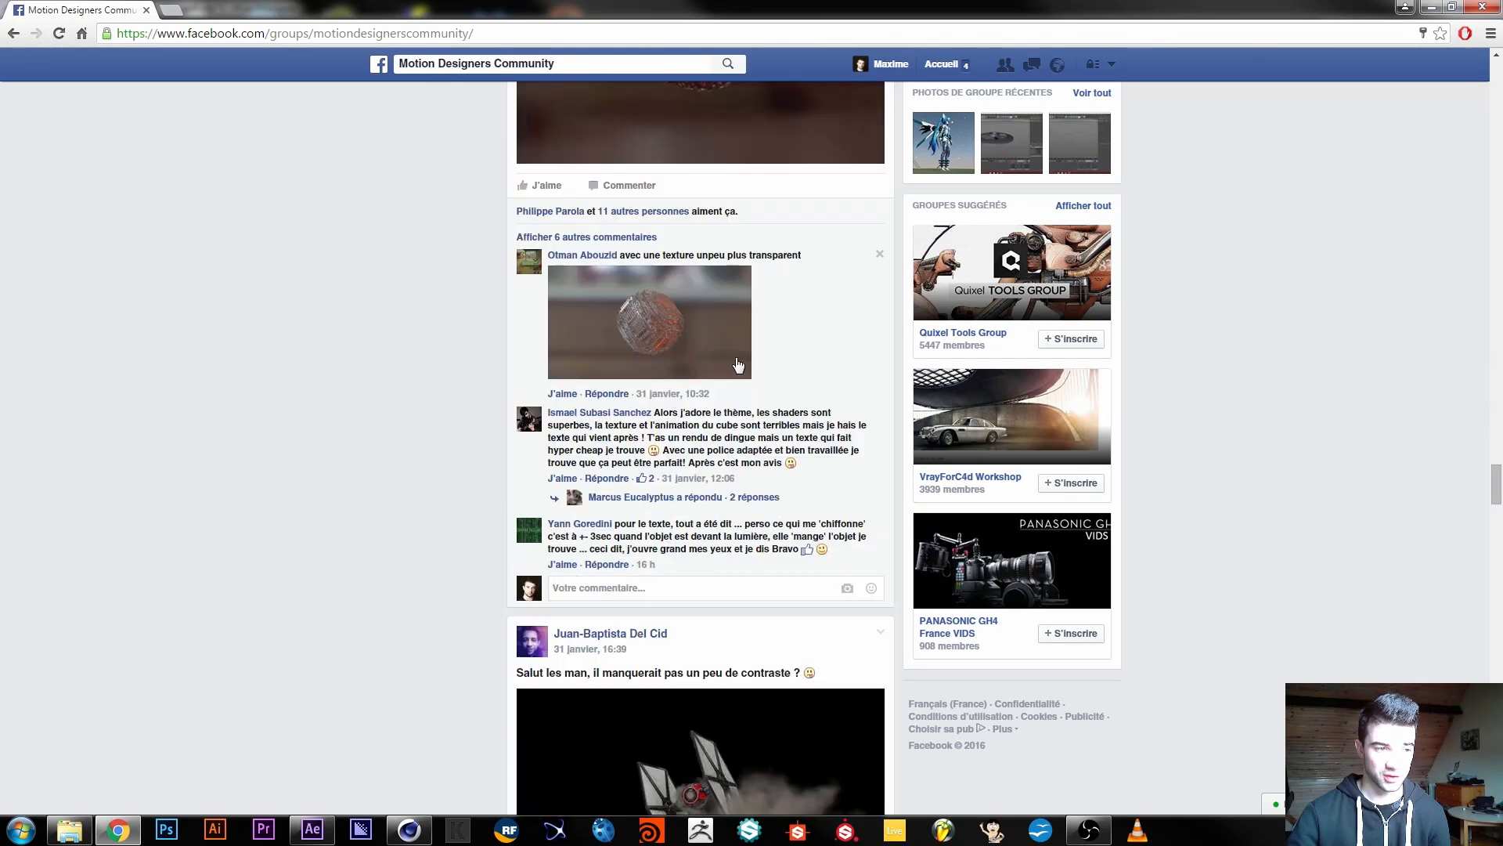
scroll(692, 408, "down", 5)
scroll(692, 413, "down", 11)
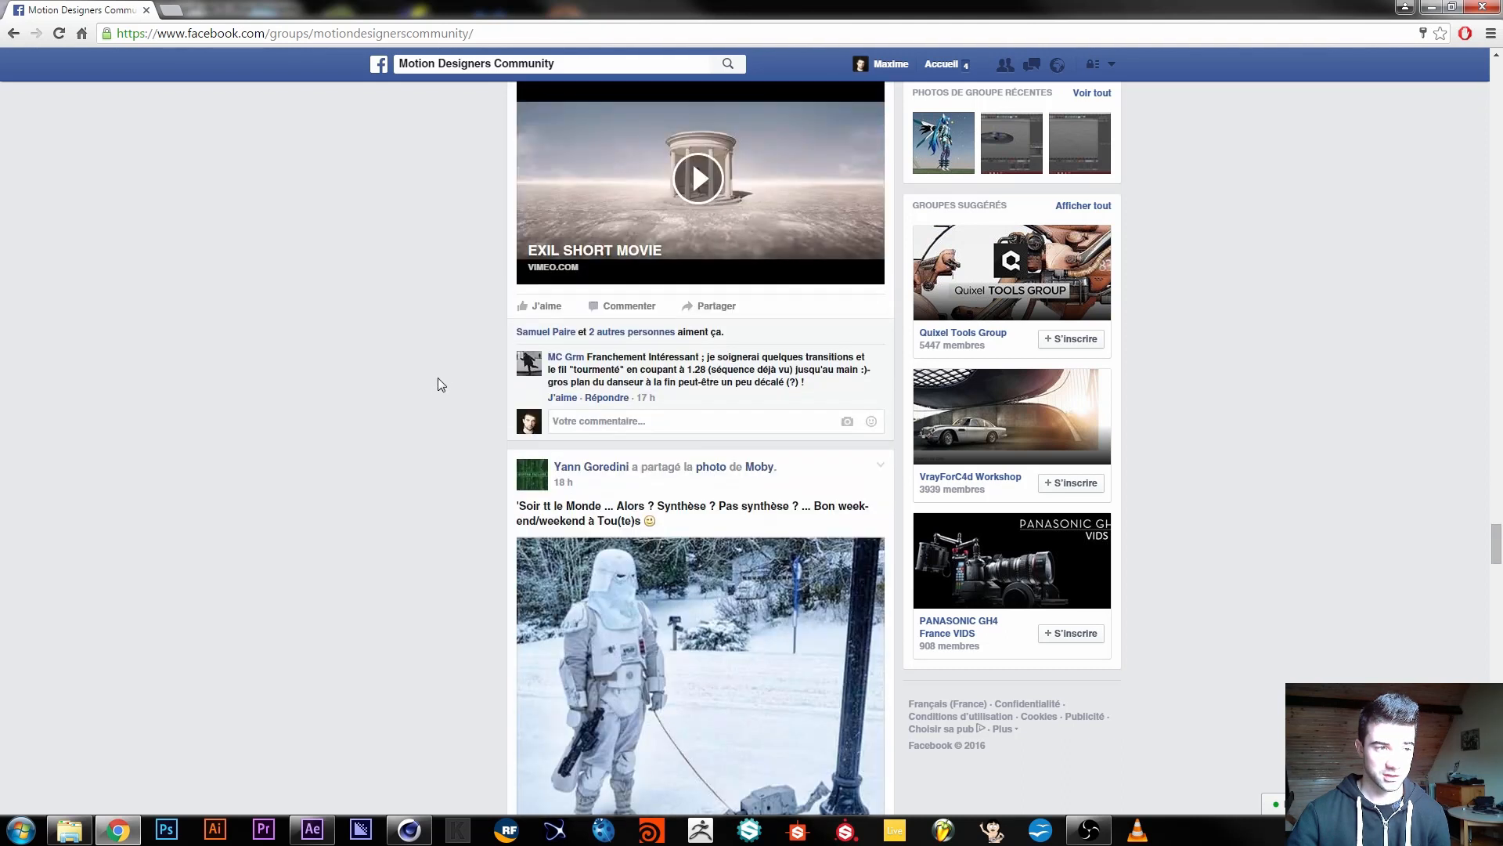
scroll(463, 436, "down", 20)
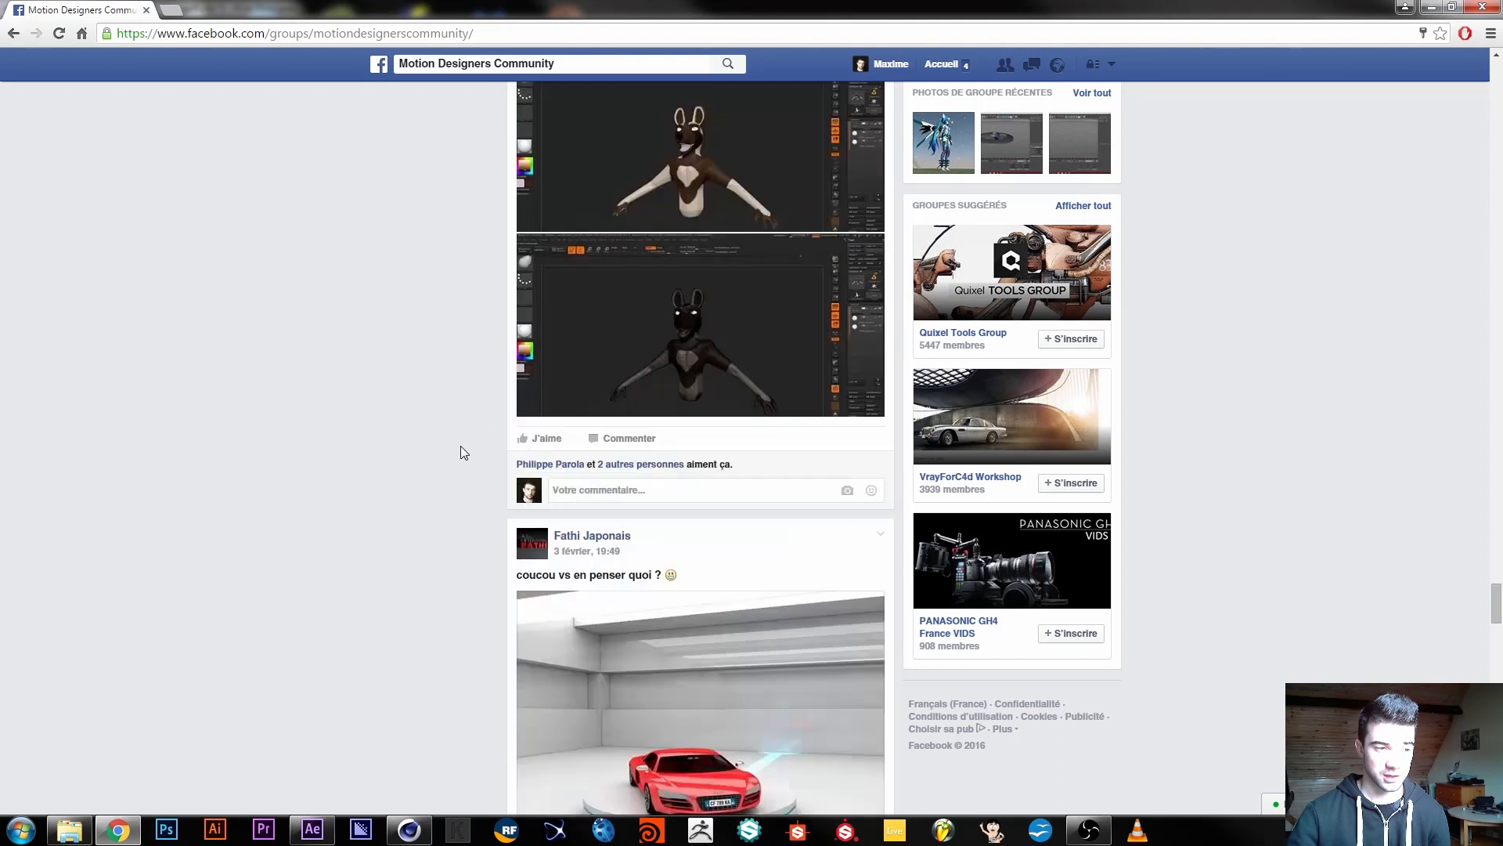
scroll(660, 587, "down", 7)
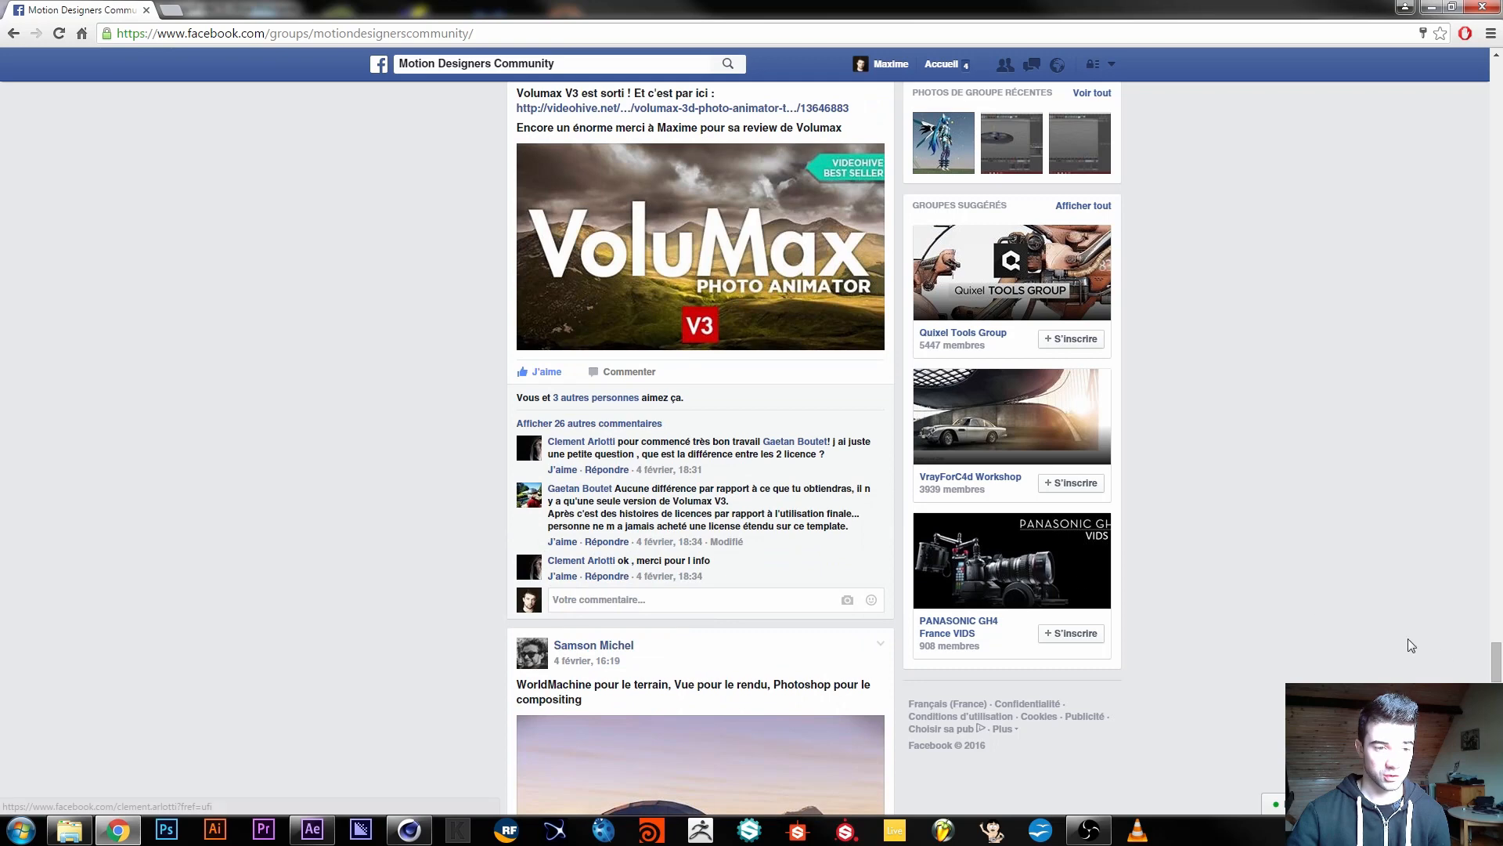
left_click_drag(1495, 656, 1496, 74)
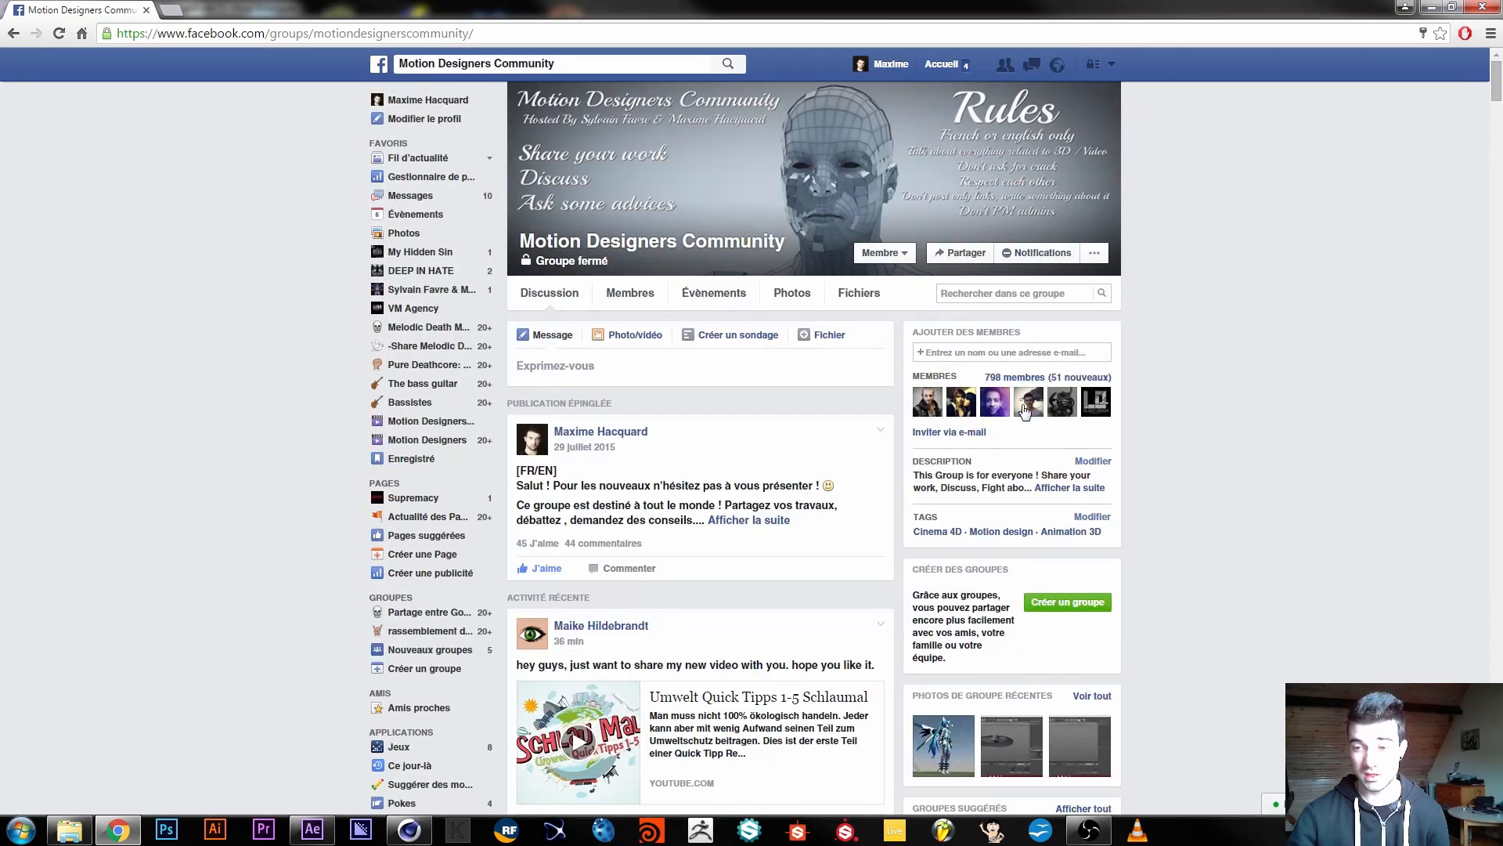